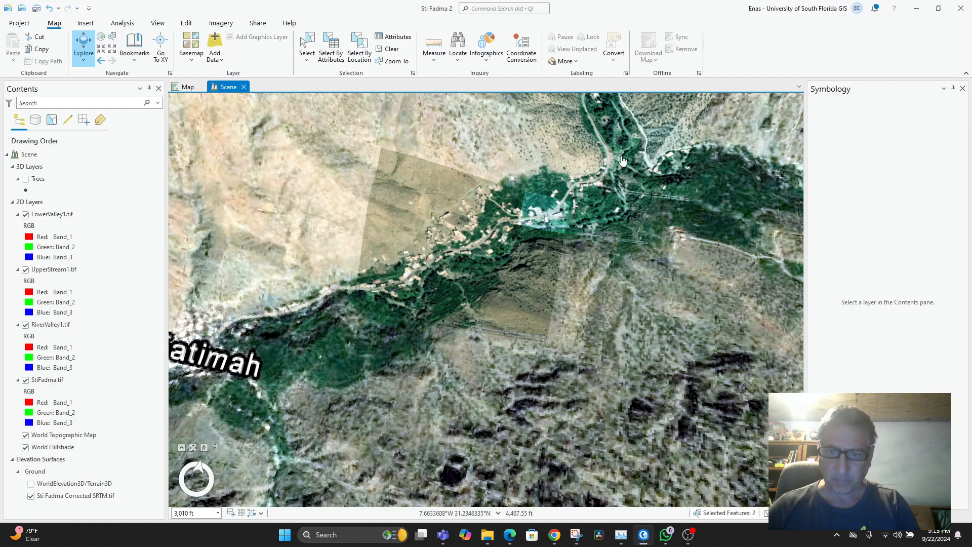
# Examine the village, river valley and surrounding slopes in the 3D scene from a tilted viewpoint.
pyautogui.scroll(4, 462, 317)
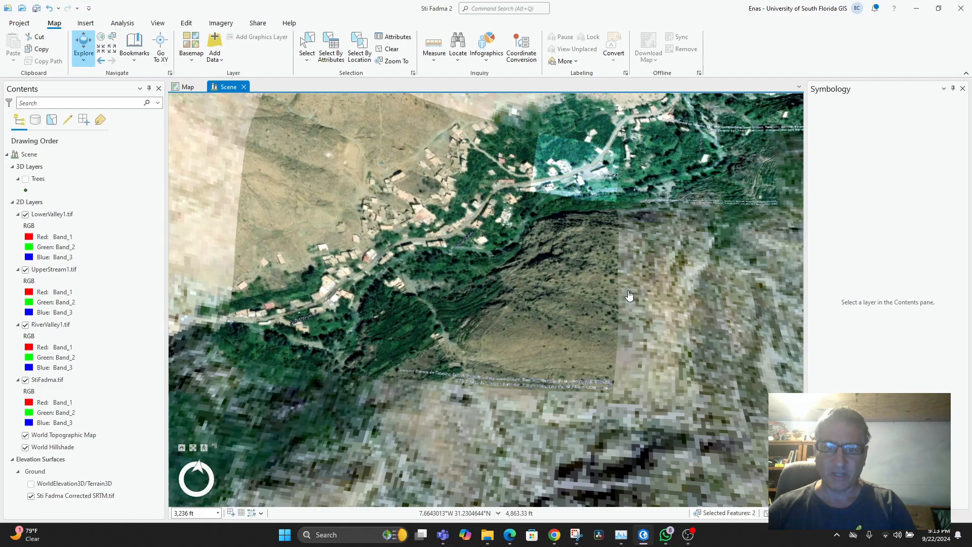
pyautogui.moveTo(606, 292); pyautogui.dragTo(613, 332)
pyautogui.moveTo(440, 347); pyautogui.dragTo(398, 323)
pyautogui.moveTo(312, 350); pyautogui.dragTo(450, 296)
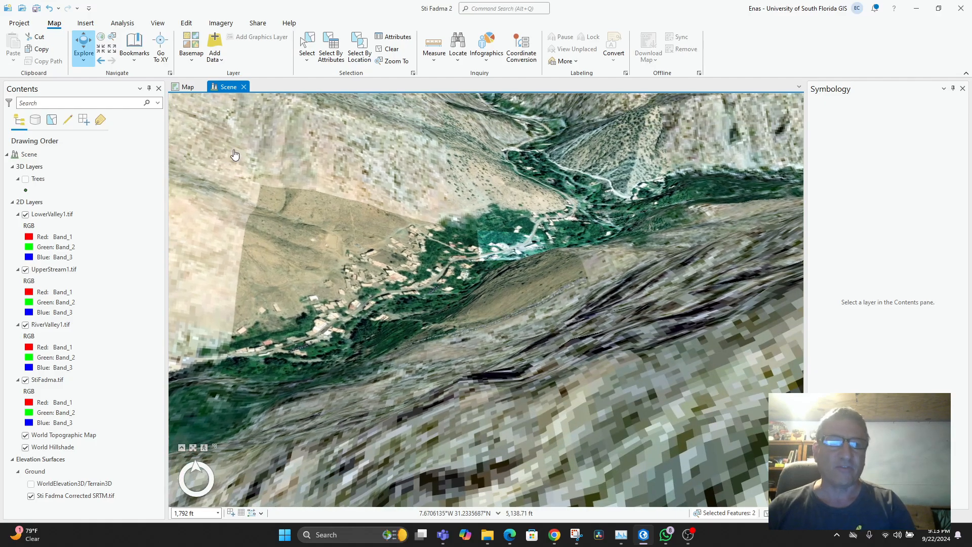
# Switch to the 2D map of the Sitti Fatimah valley and make the Sti Fadma Corrected SRTM.tif layer visible.
pyautogui.click(191, 87)
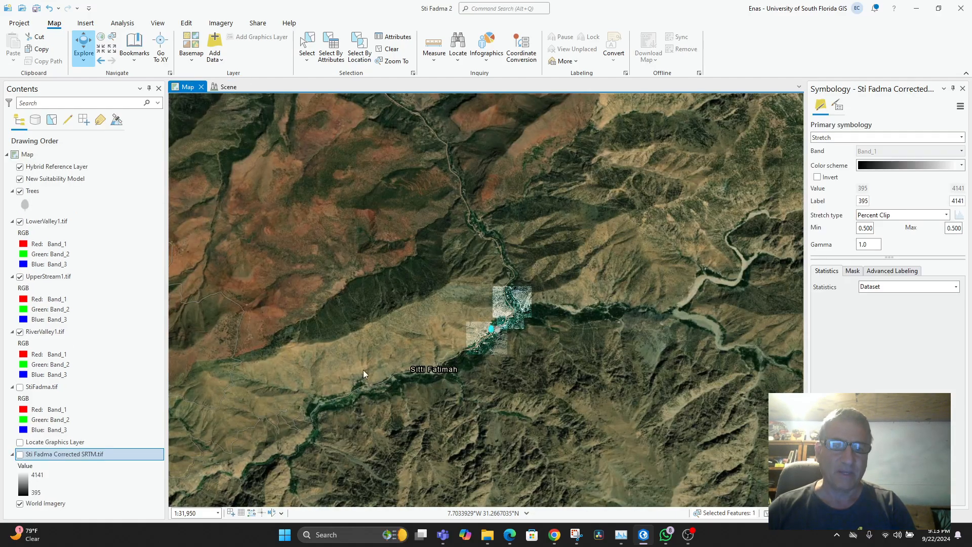
pyautogui.scroll(5, 490, 374)
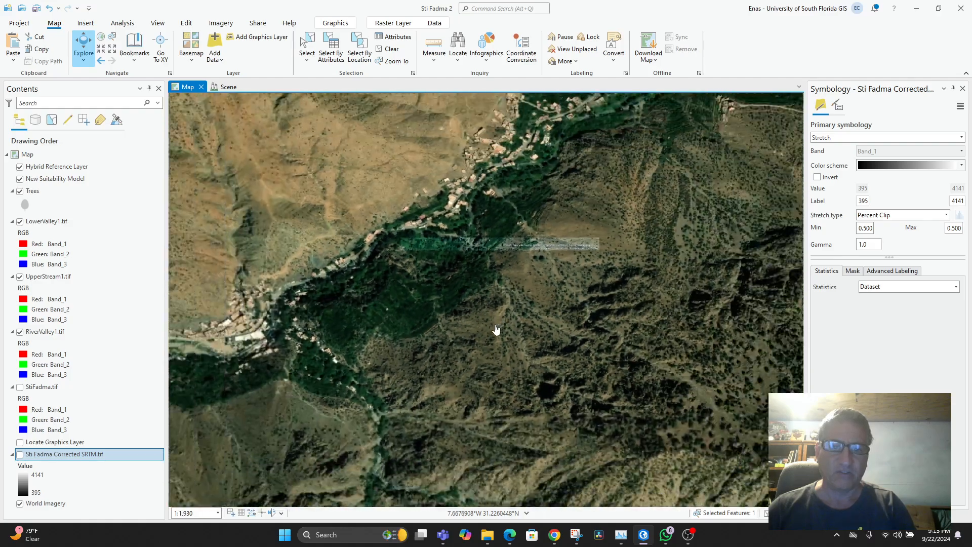
pyautogui.moveTo(497, 330); pyautogui.dragTo(432, 469)
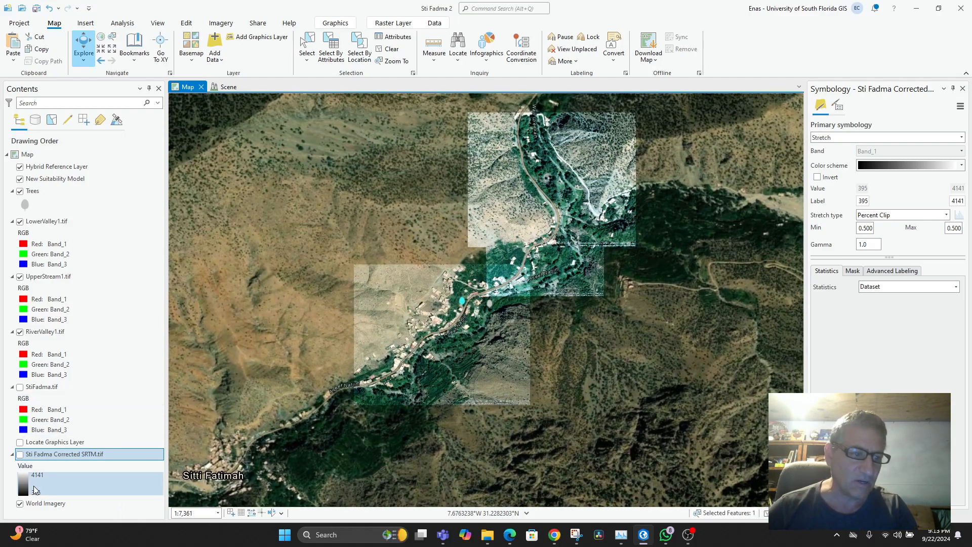
pyautogui.click(20, 454)
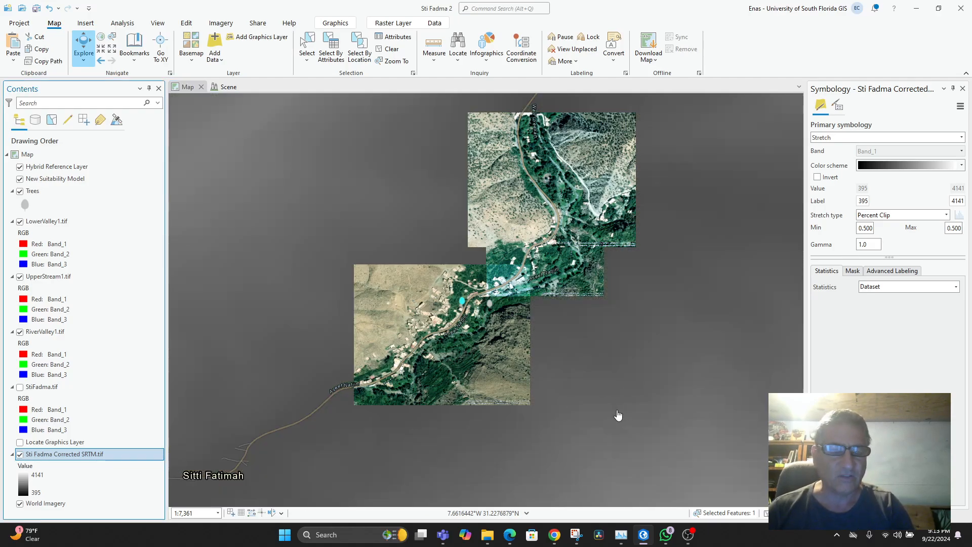
# Examine the full extent of the SRTM elevation raster and its detail around the georeferenced images near Sitti Fatimah.
pyautogui.scroll(-5, 476, 393)
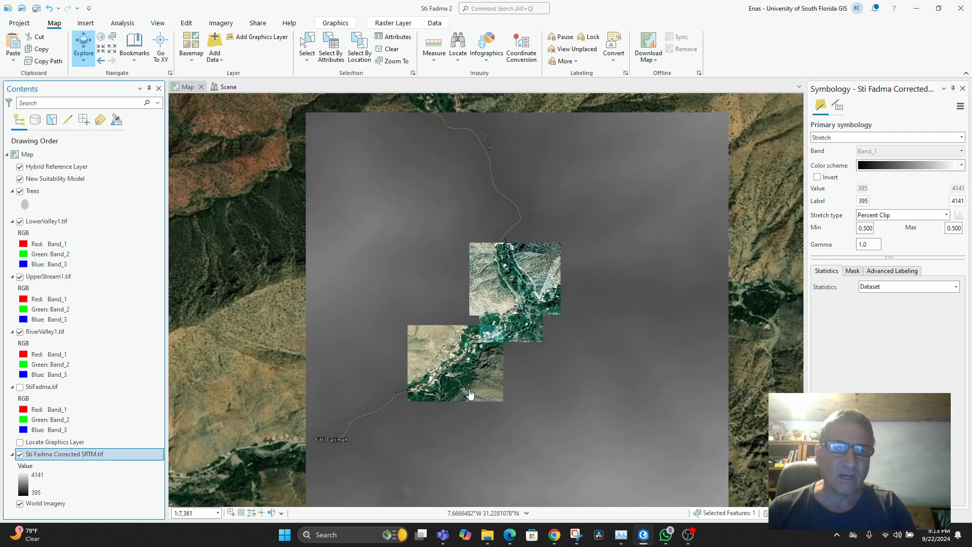
pyautogui.scroll(-6, 512, 396)
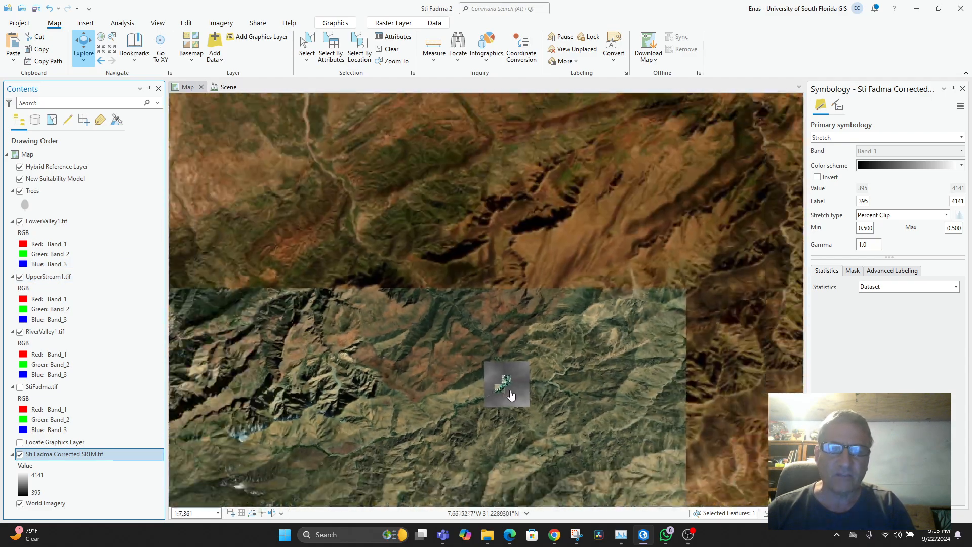
pyautogui.scroll(-4, 531, 397)
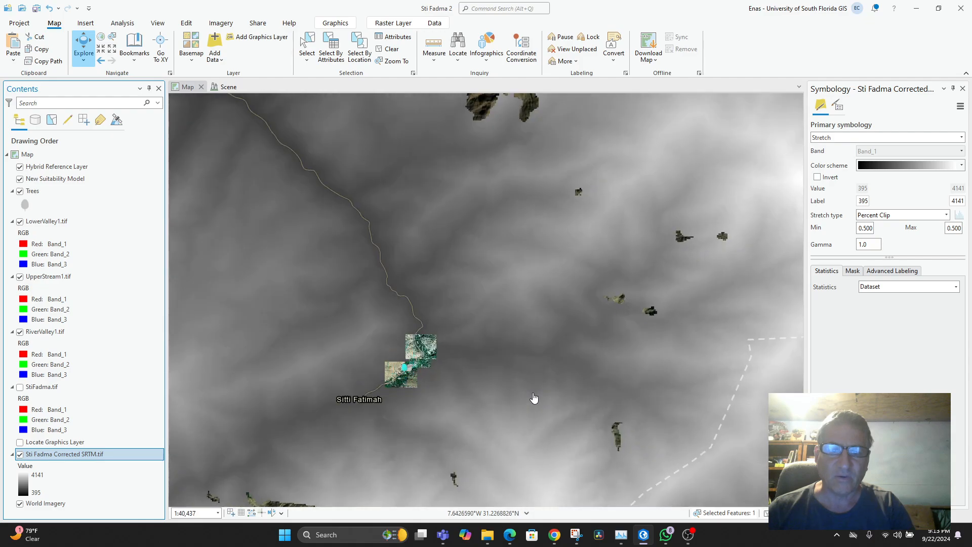
pyautogui.scroll(-4, 566, 425)
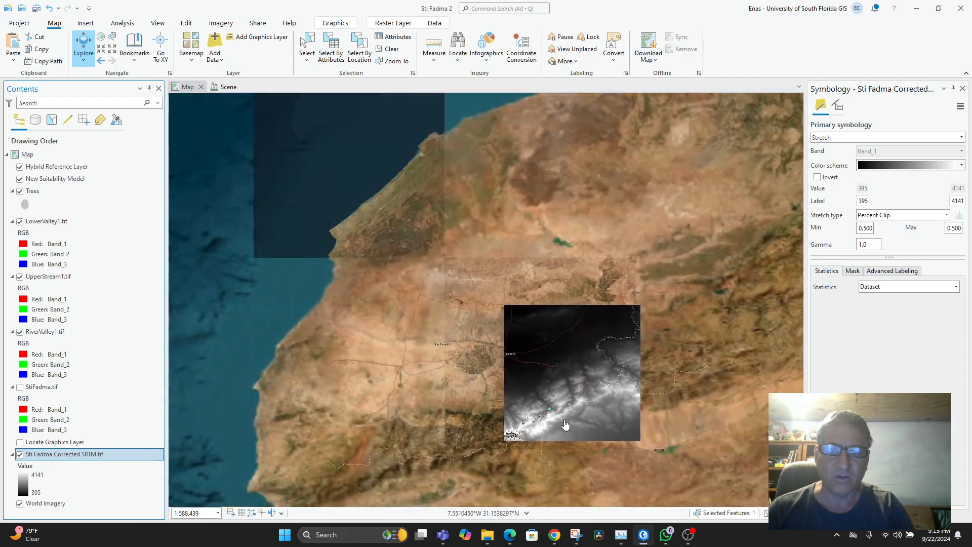
pyautogui.scroll(5, 566, 424)
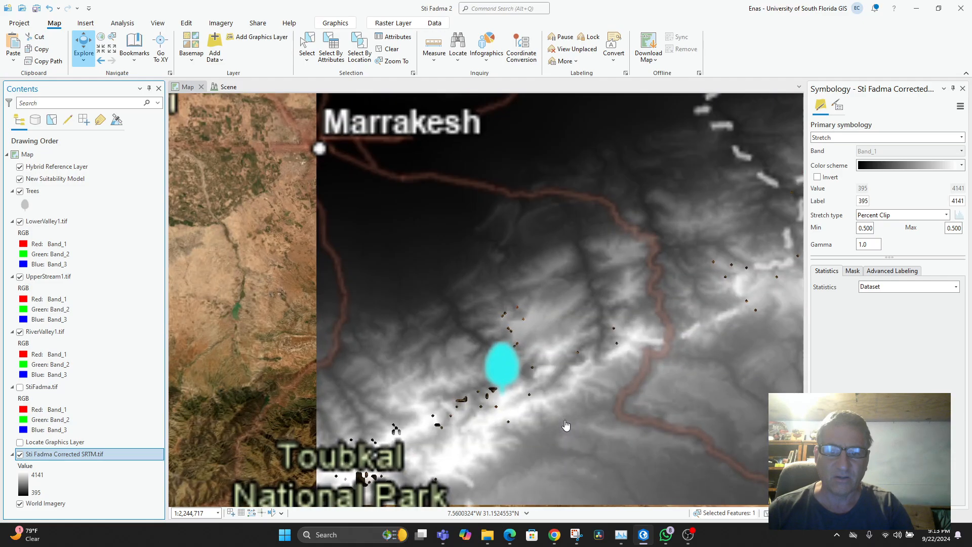
pyautogui.scroll(5, 540, 410)
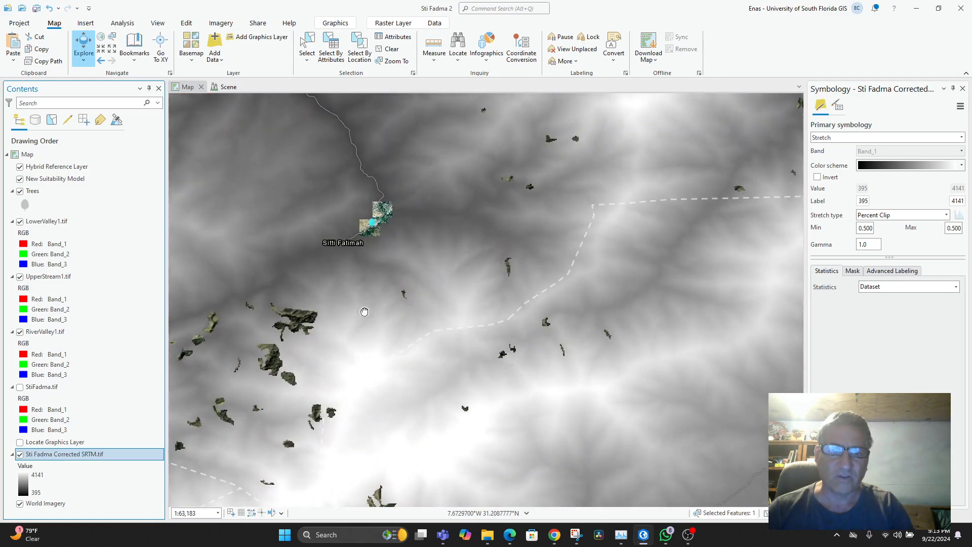
pyautogui.scroll(4, 517, 404)
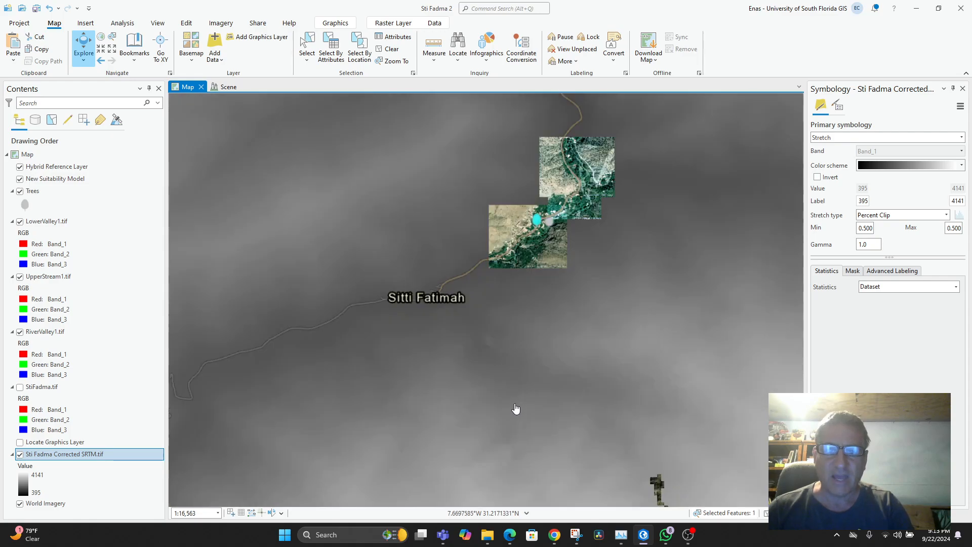
pyautogui.scroll(2, 515, 405)
pyautogui.moveTo(518, 339); pyautogui.dragTo(475, 457)
pyautogui.moveTo(497, 360); pyautogui.dragTo(499, 398)
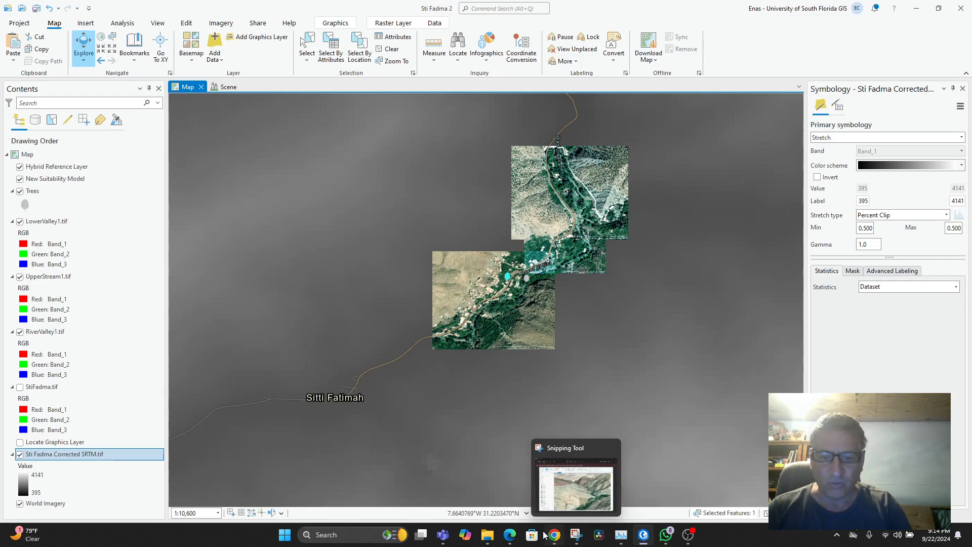
# Switch to Chrome to read ChatGPT's data preparation and Fill Sinks instructions, and return to ArcGIS Pro.
pyautogui.moveTo(556, 539)
pyautogui.click(553, 484)
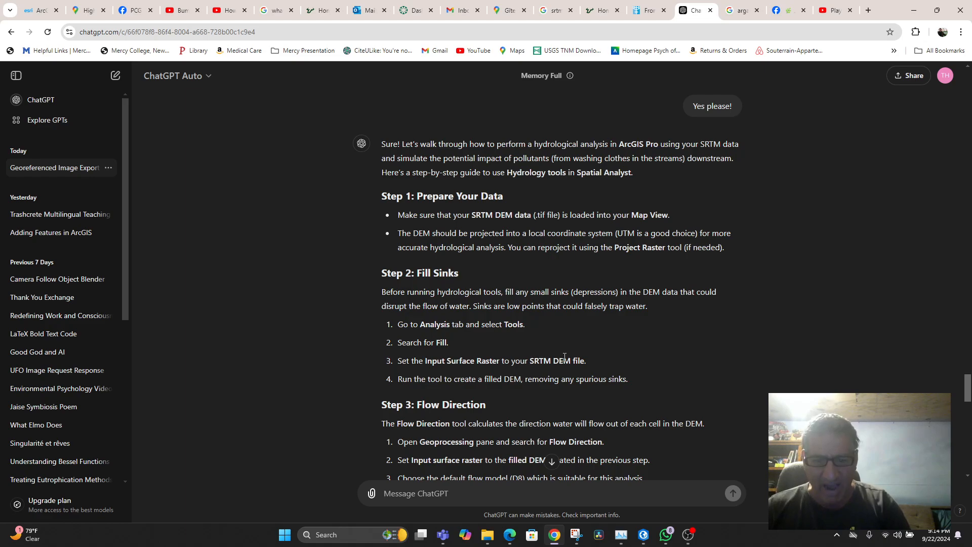
pyautogui.click(644, 539)
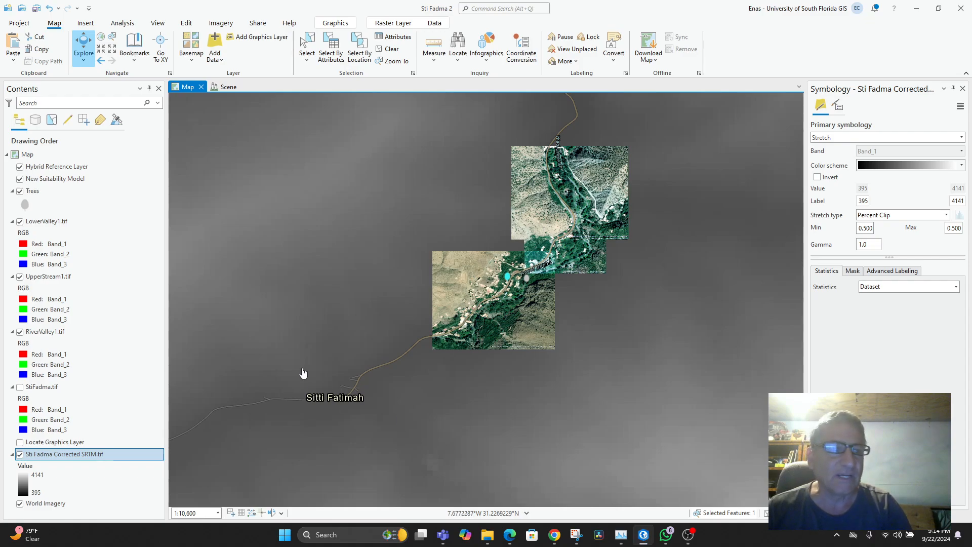
# Select the Sti Fadma Corrected SRTM.tif layer and search the geoprocessing tools for "fill".
pyautogui.click(46, 454)
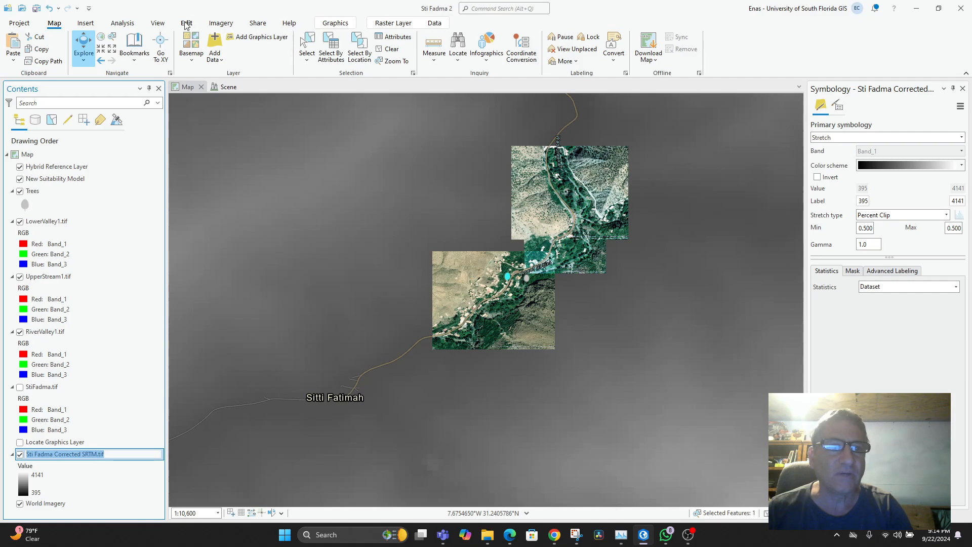
pyautogui.click(122, 23)
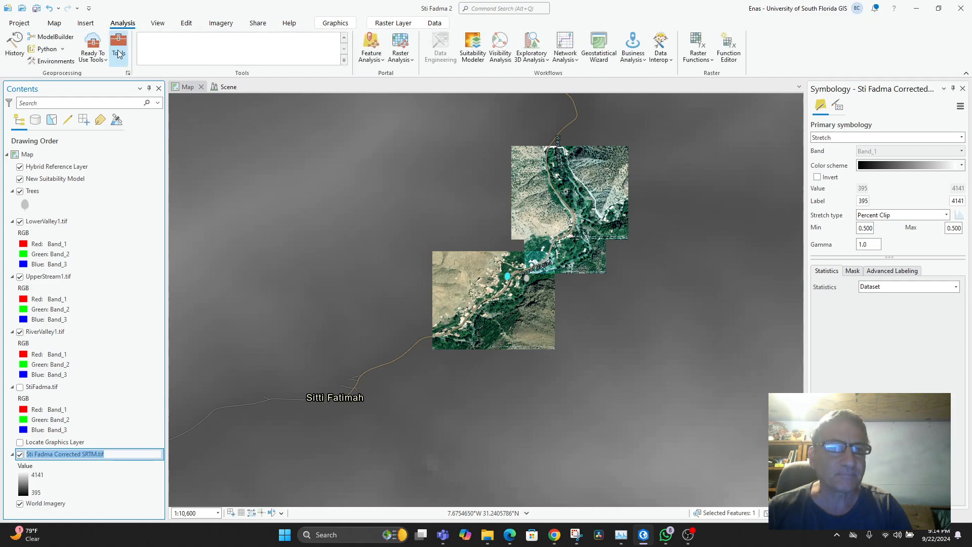
pyautogui.click(119, 46)
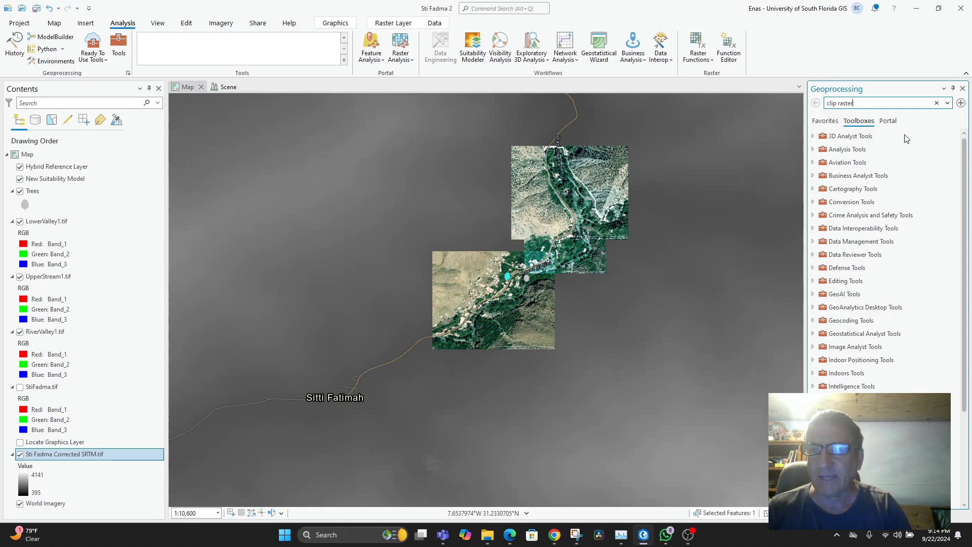
pyautogui.click(936, 103)
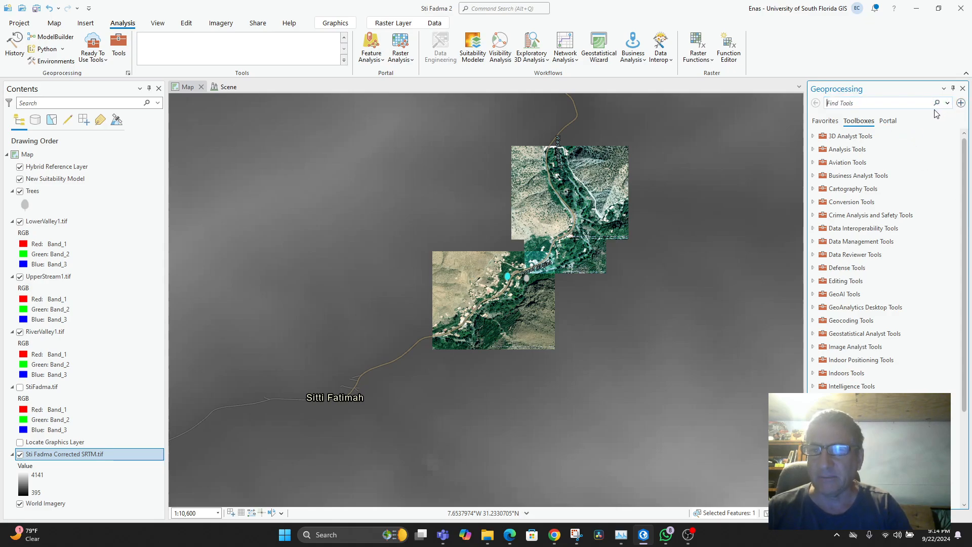
pyautogui.write('fill')
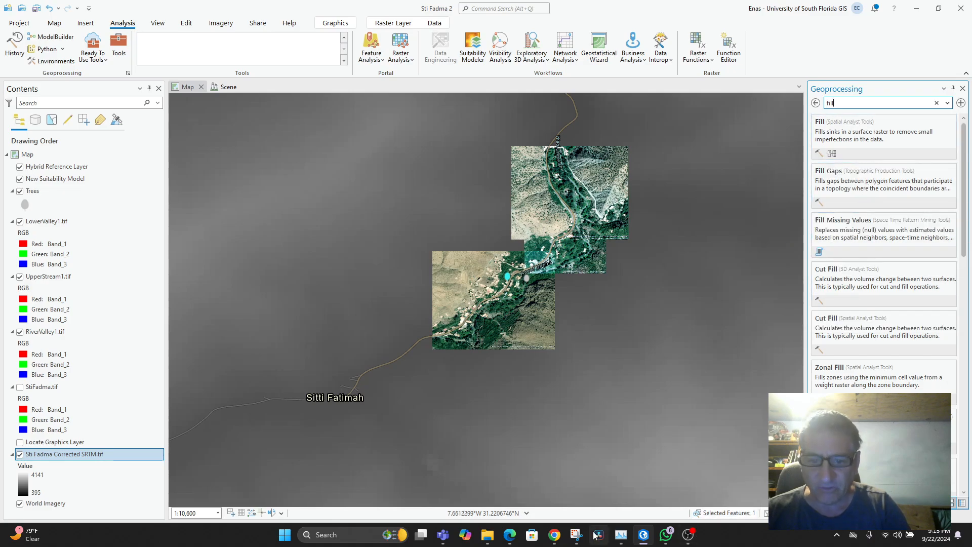
# Recheck the ChatGPT guide in Chrome, and in ArcGIS Pro open the Spatial Analyst Fill tool by searching for "fill sinks".
pyautogui.click(555, 541)
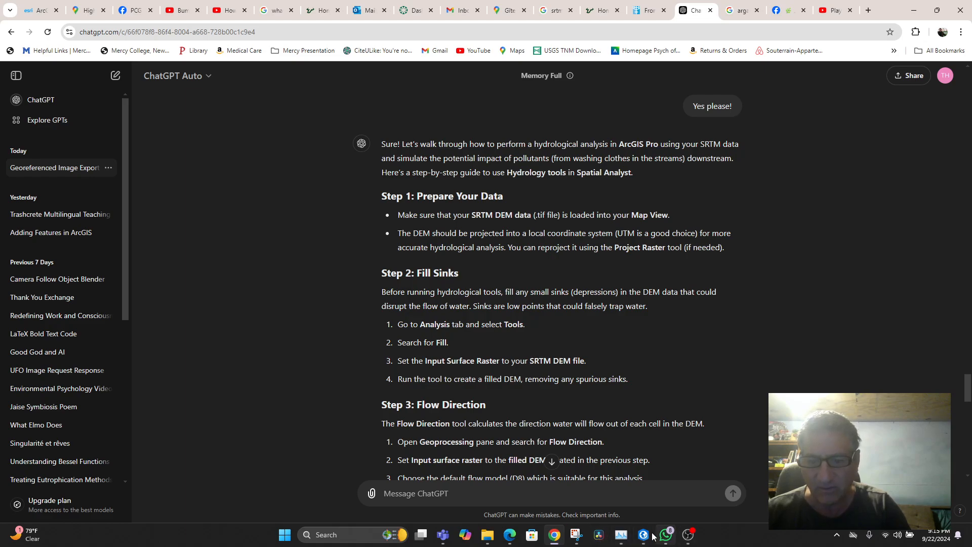
pyautogui.moveTo(640, 540)
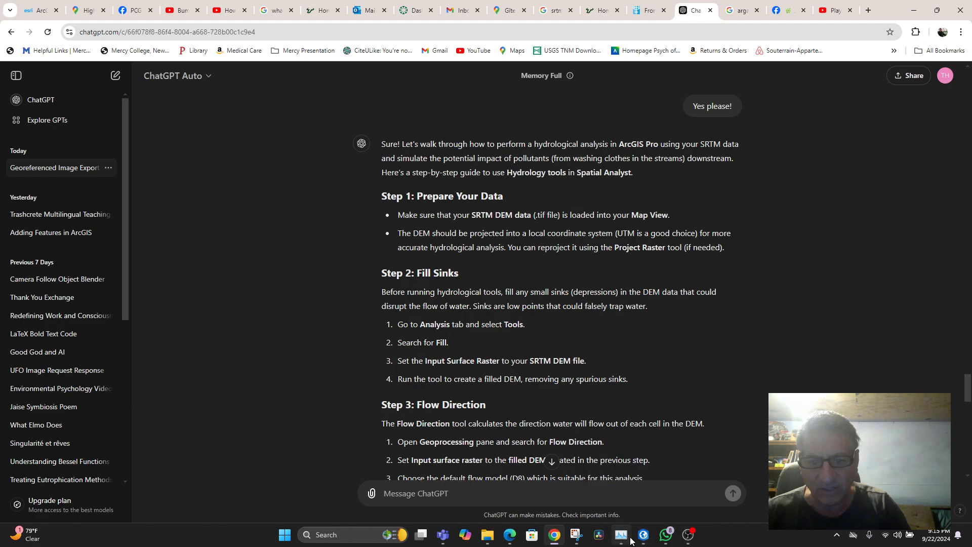
pyautogui.click(640, 539)
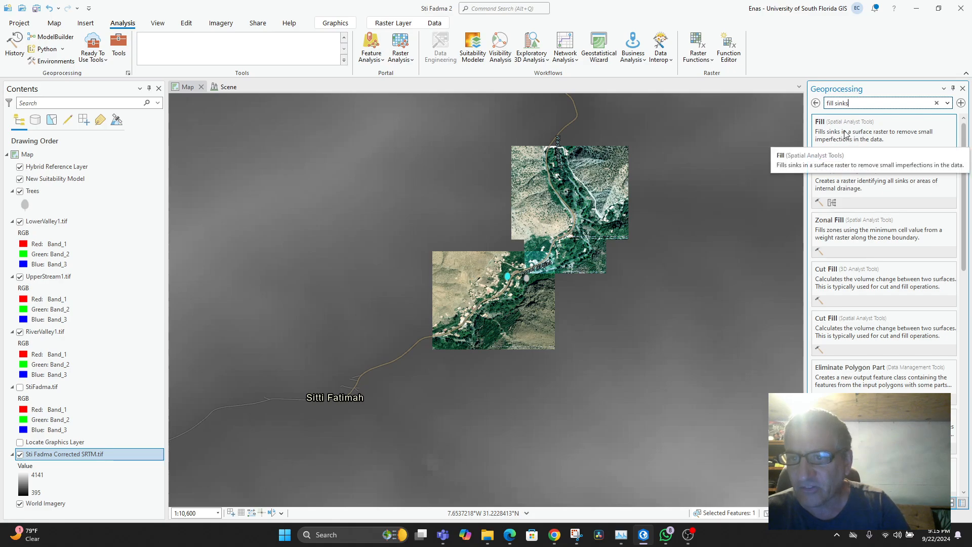
pyautogui.click(881, 134)
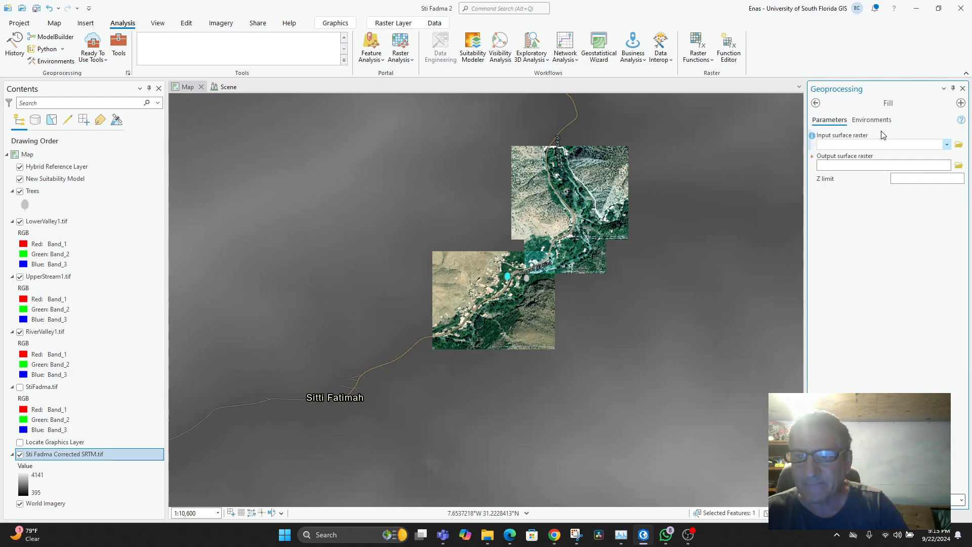
# Run the Fill tool with Sti Fadma Corrected SRTM.tif as the input surface raster, keeping the default output and an empty Z limit.
pyautogui.click(946, 145)
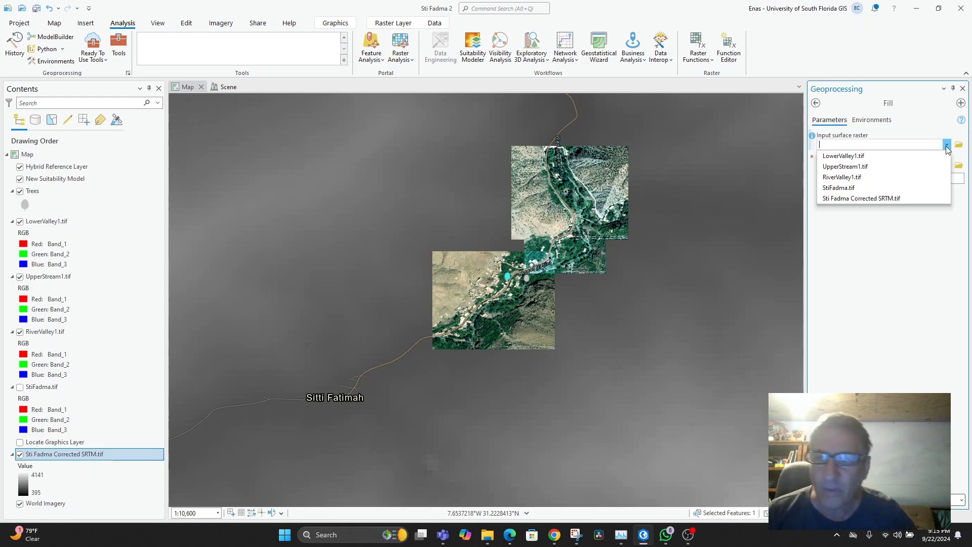
pyautogui.click(882, 200)
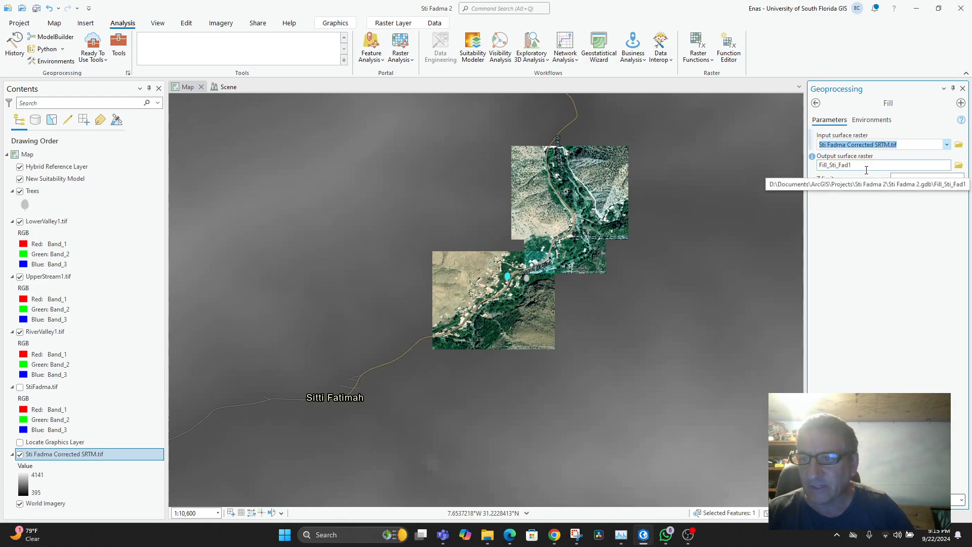
pyautogui.click(959, 167)
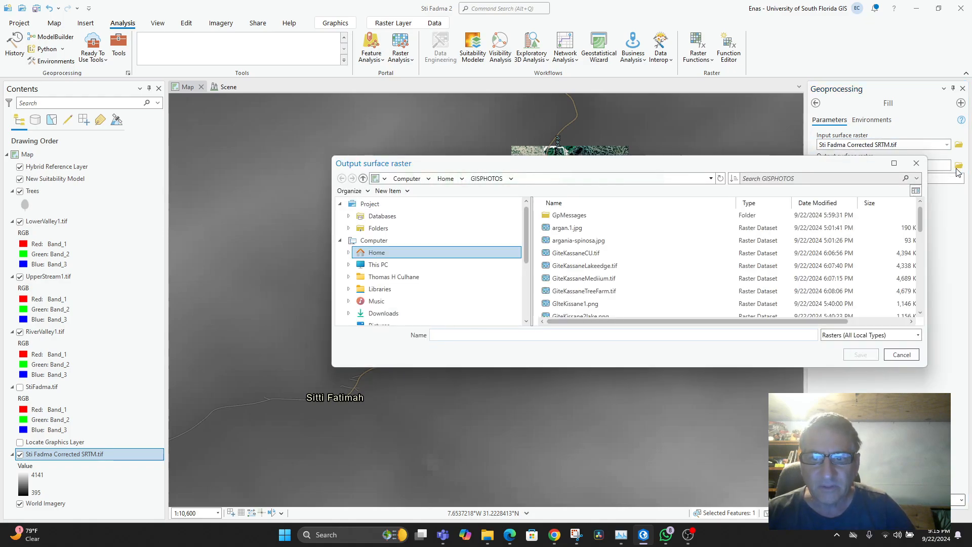
pyautogui.click(910, 356)
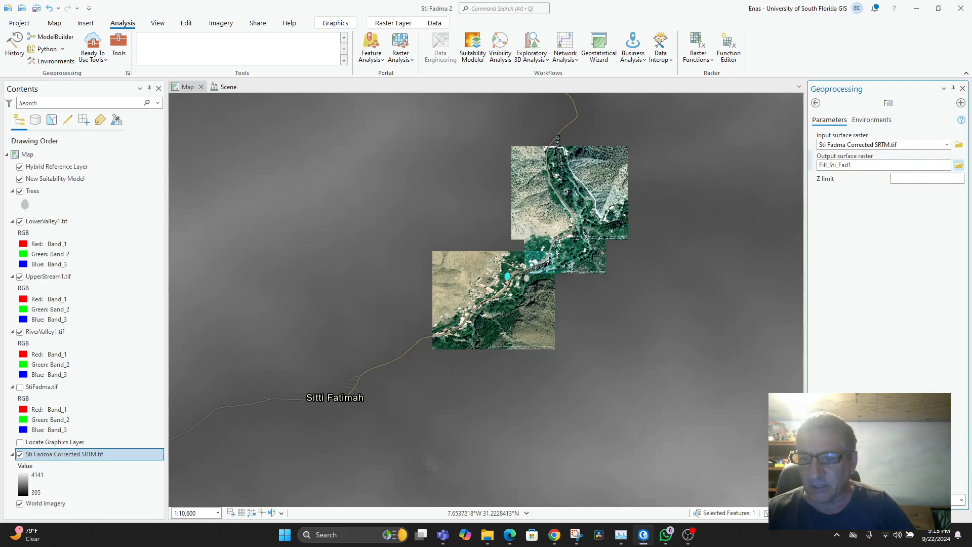
pyautogui.click(948, 500)
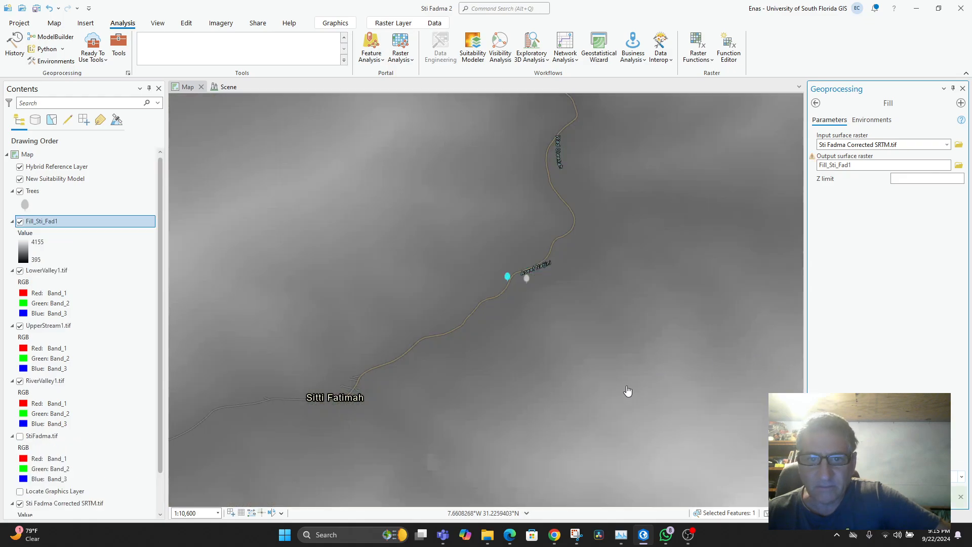
# Inspect the filled raster around Sitti Fatimah and toggle its visibility to compare it with the original SRTM layer.
pyautogui.scroll(-3, 617, 377)
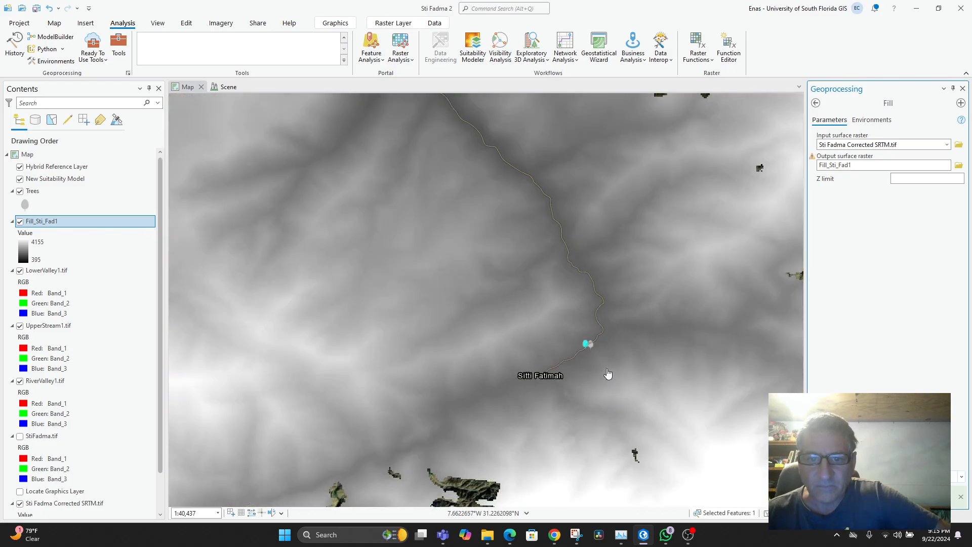
pyautogui.scroll(-2, 610, 374)
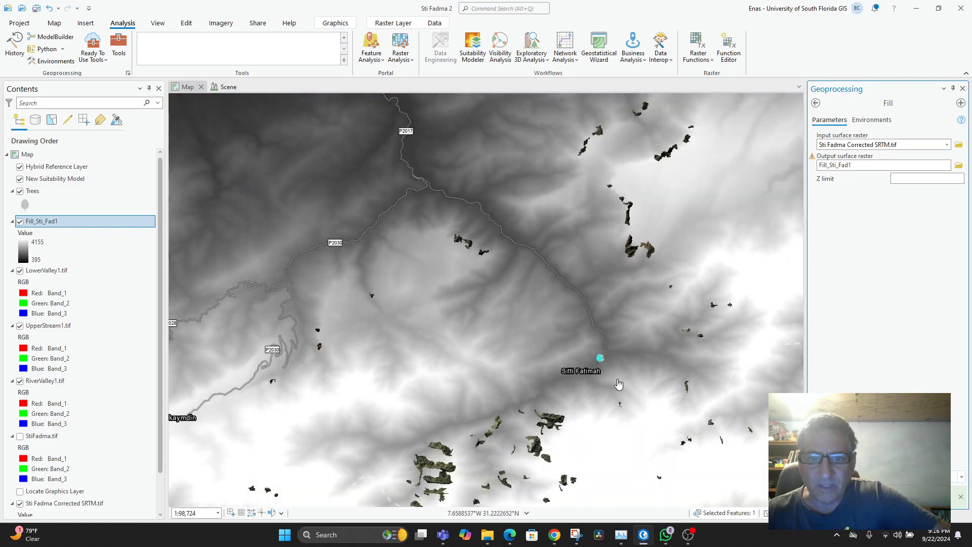
pyautogui.scroll(4, 618, 384)
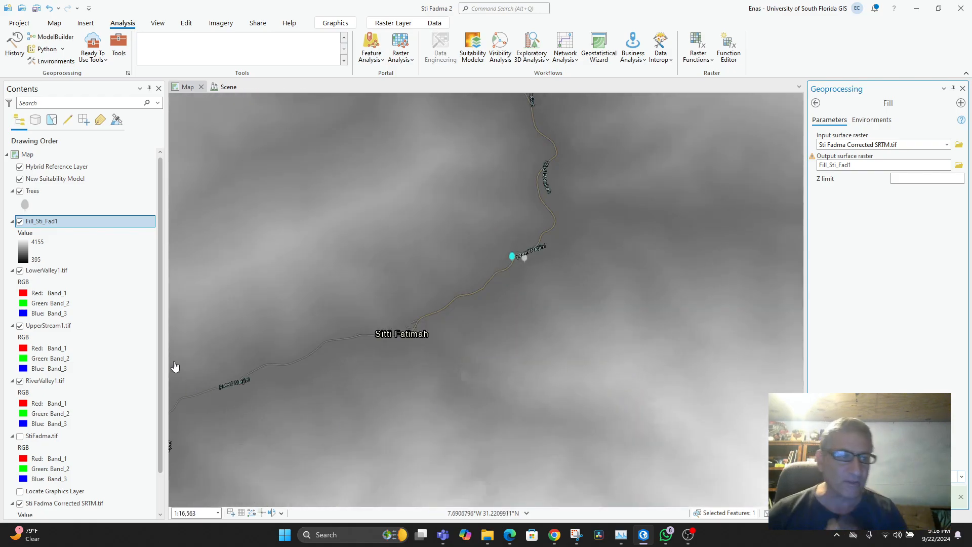
pyautogui.click(21, 222)
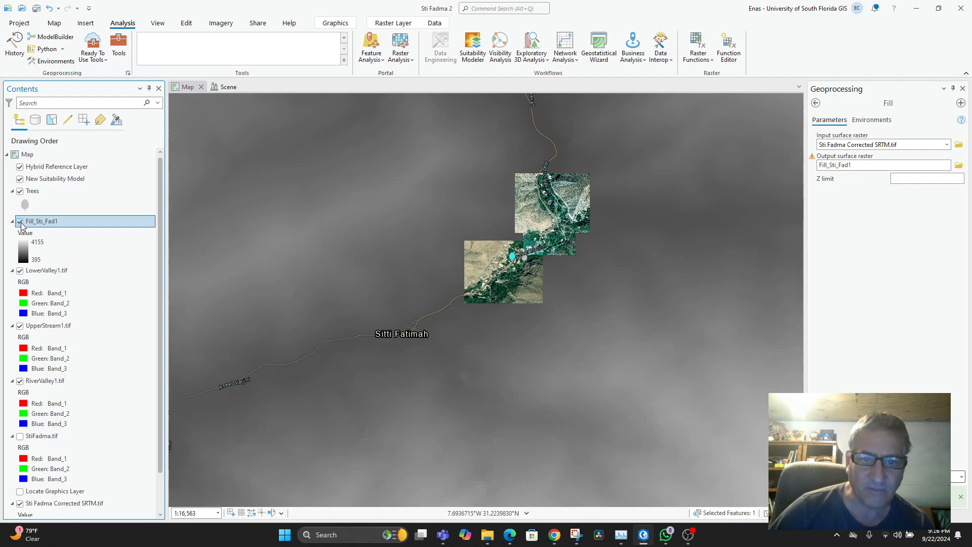
pyautogui.click(21, 223)
pyautogui.click(20, 223)
pyautogui.click(20, 223)
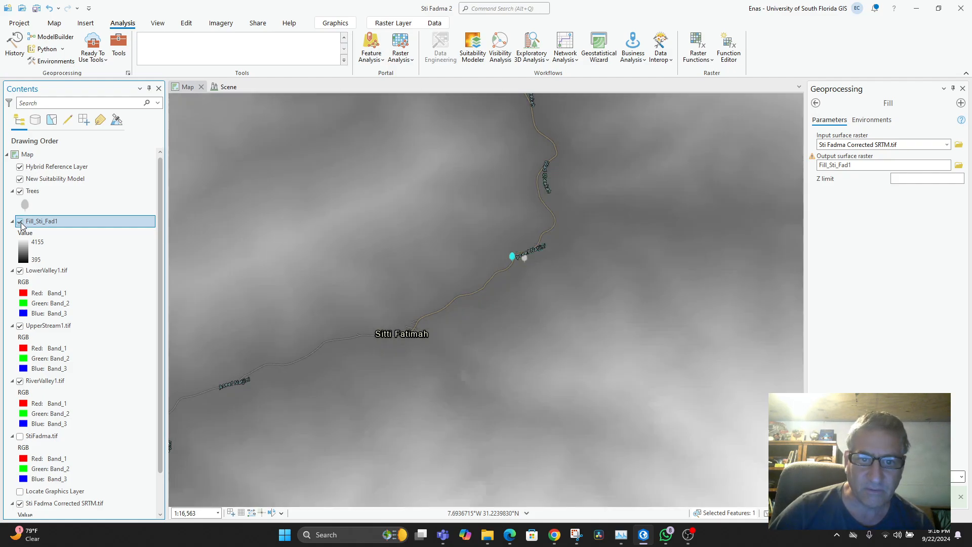
# Turn off the Sti Fadma Corrected SRTM.tif layer and toggle Fill_Sti_Fad1 off and on to compare the map display.
pyautogui.click(21, 222)
pyautogui.click(21, 223)
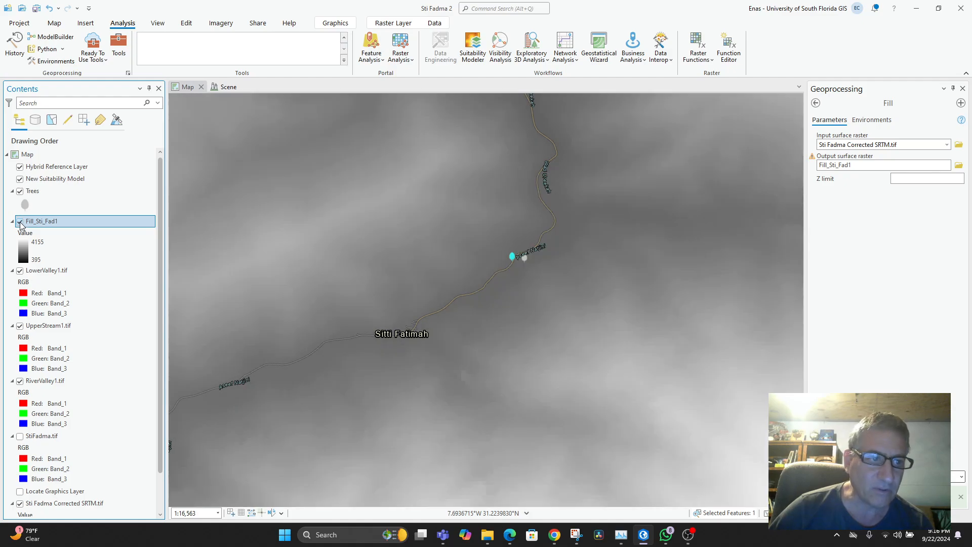
pyautogui.scroll(-1, 21, 344)
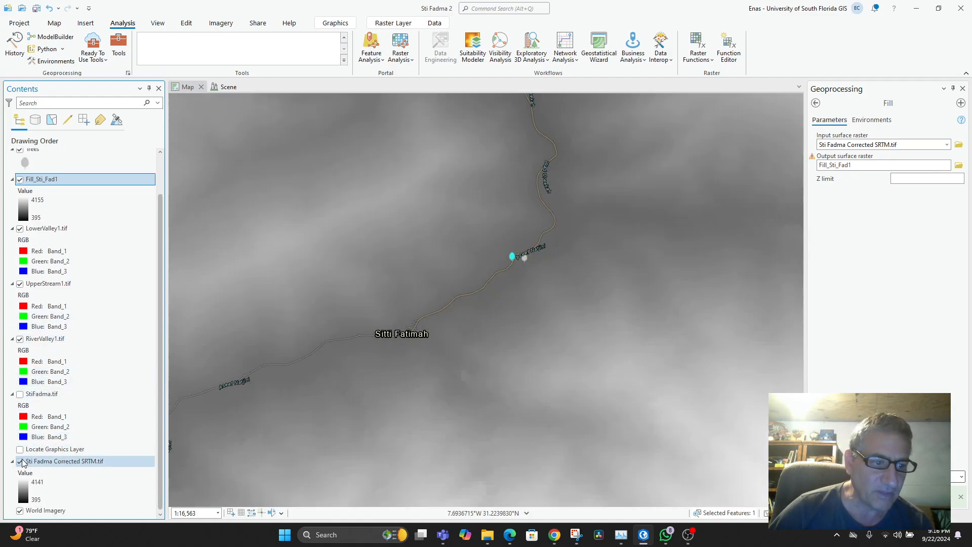
pyautogui.click(21, 461)
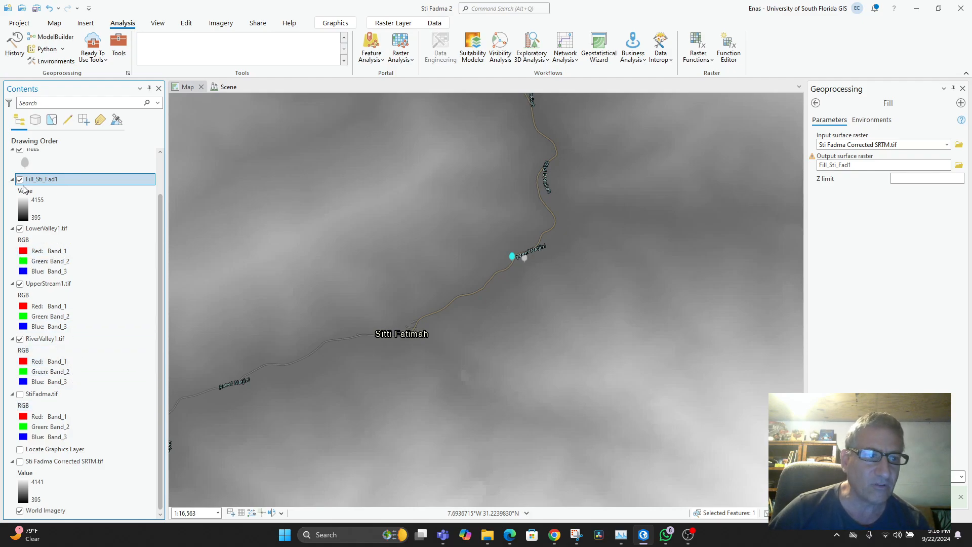
pyautogui.click(20, 180)
pyautogui.click(20, 179)
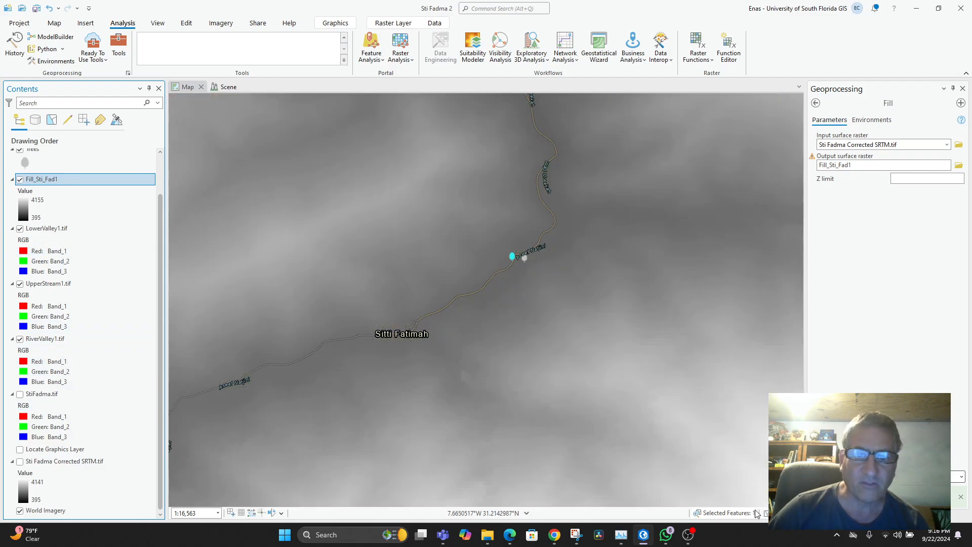
# Examine the filled raster's coverage across the region and its individual cells at close range.
pyautogui.scroll(-2, 789, 435)
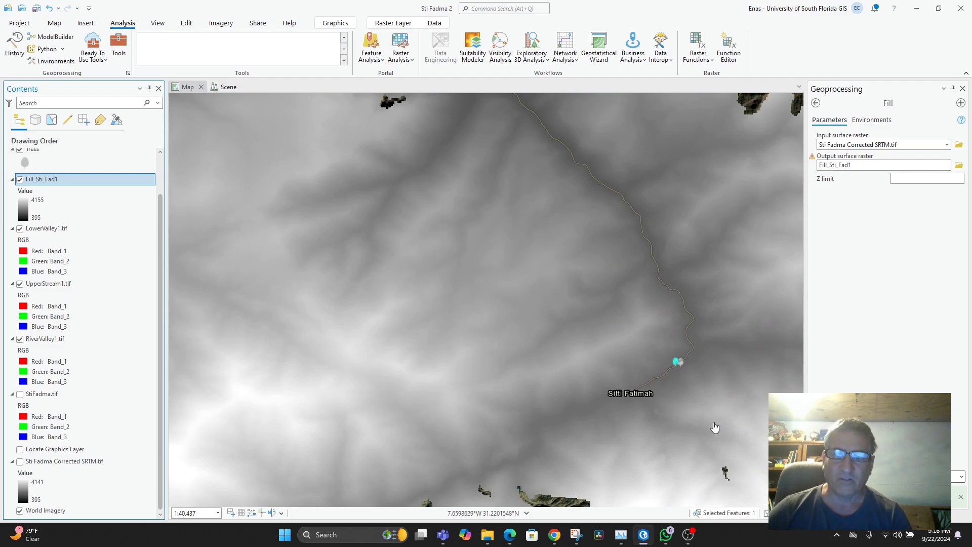
pyautogui.scroll(-3, 714, 428)
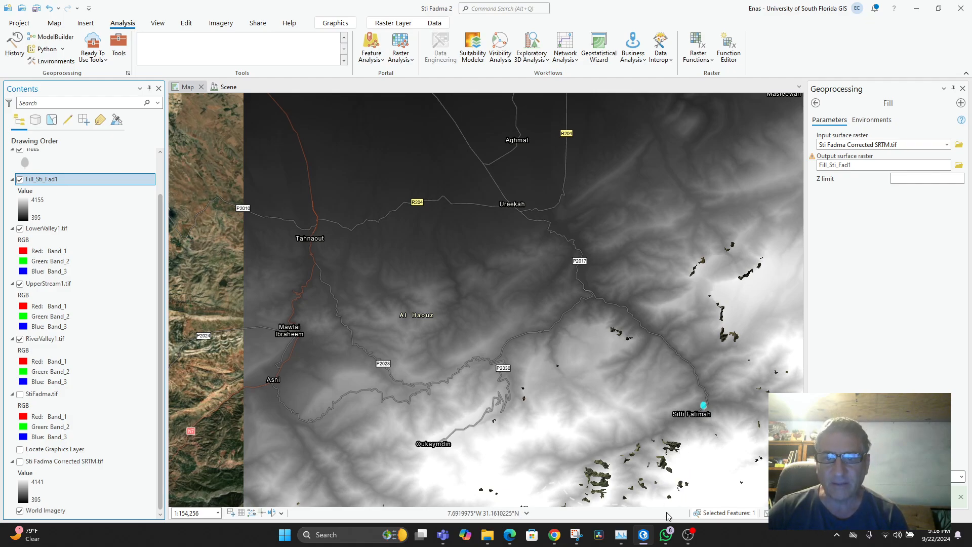
pyautogui.scroll(3, 629, 384)
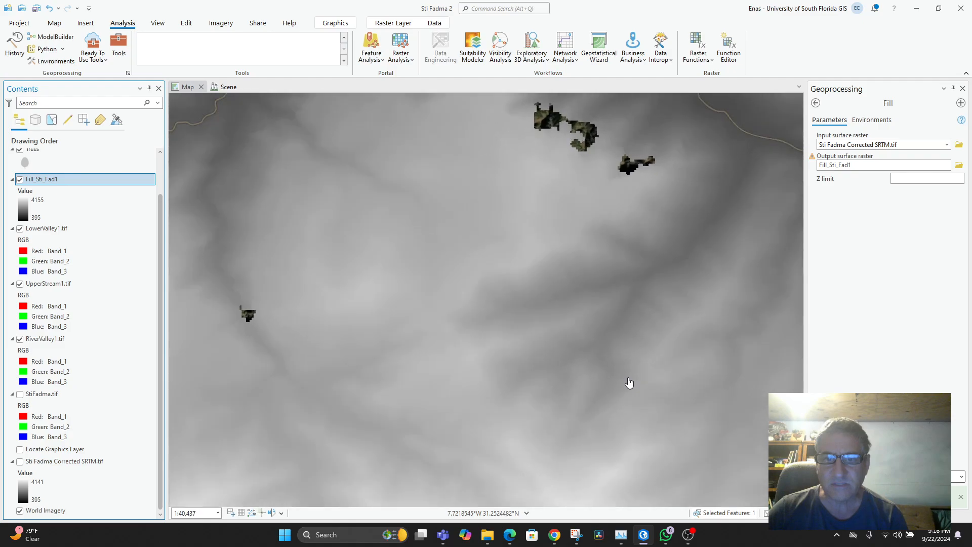
pyautogui.scroll(7, 629, 384)
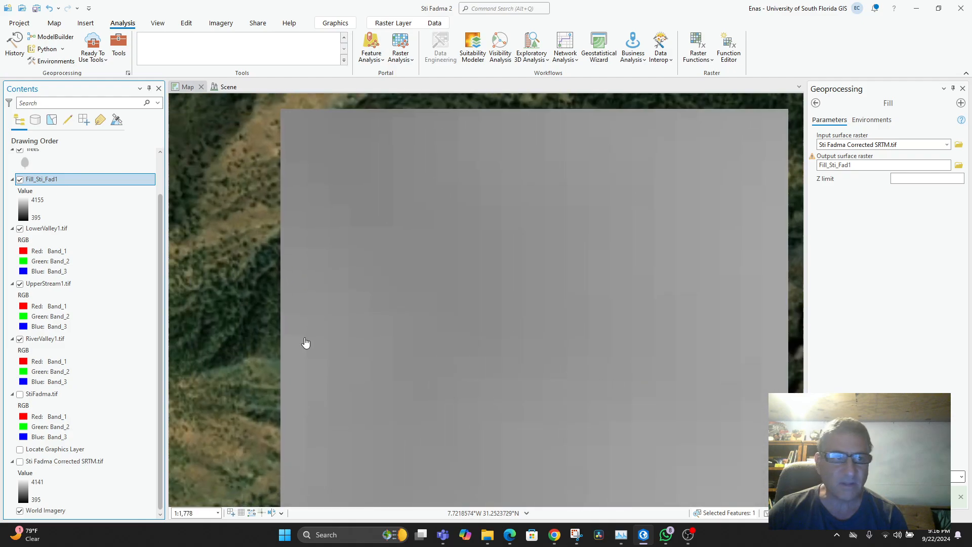
pyautogui.scroll(-1, 306, 343)
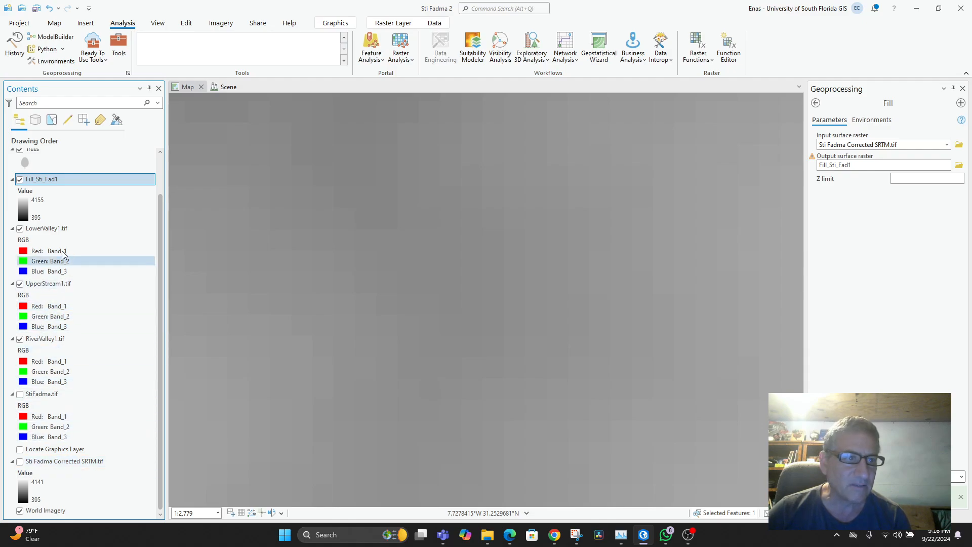
pyautogui.scroll(2, 56, 253)
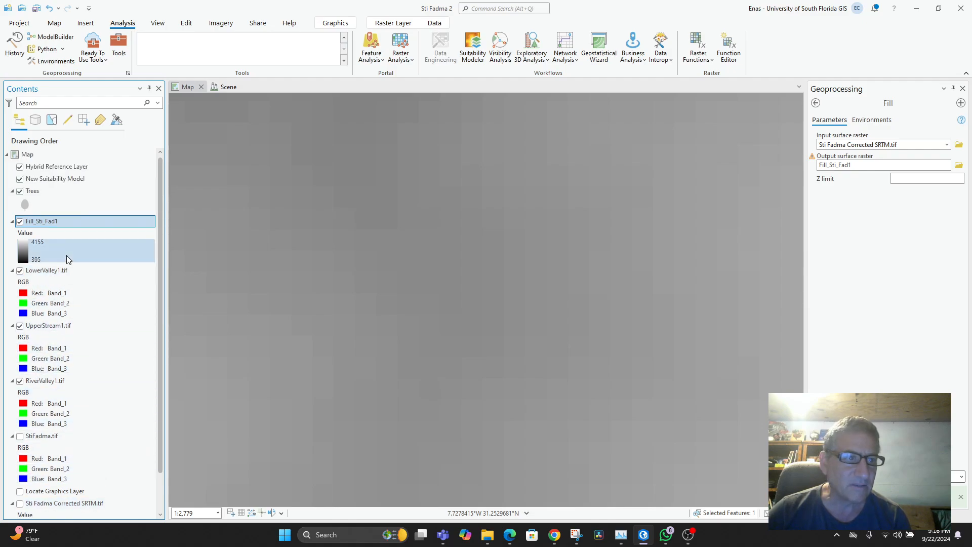
# Zoom to the Trees layer and inspect the filled raster around the tree points and the nearby road.
pyautogui.rightClick(30, 191)
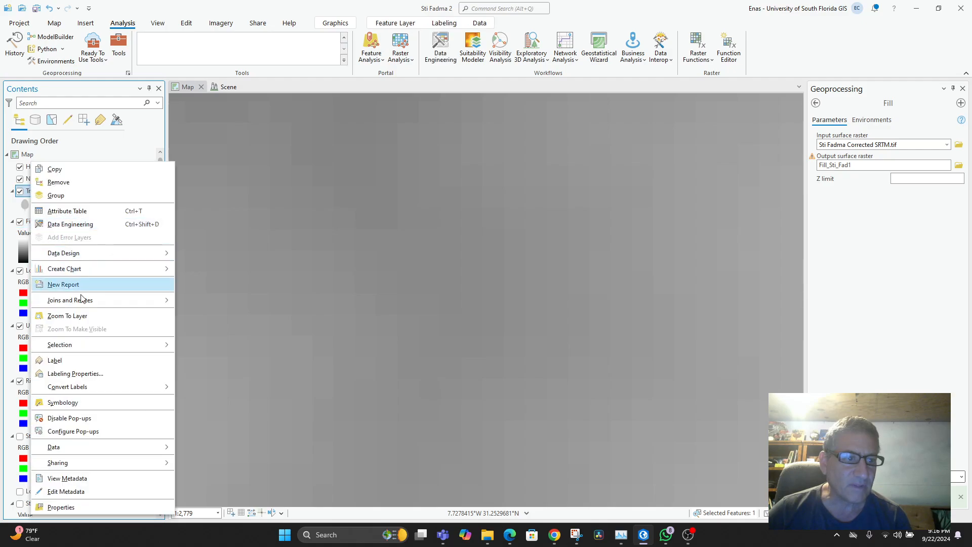
pyautogui.click(69, 316)
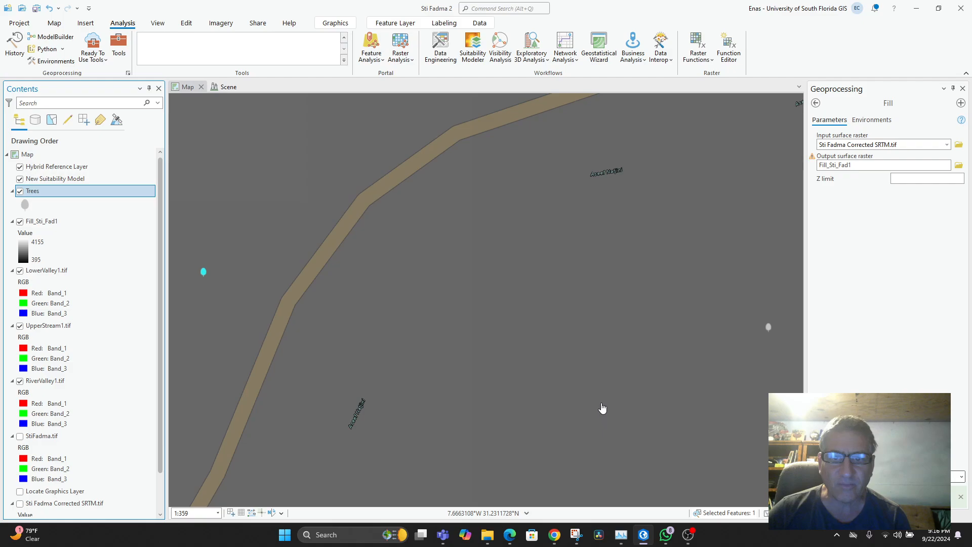
pyautogui.scroll(-2, 591, 373)
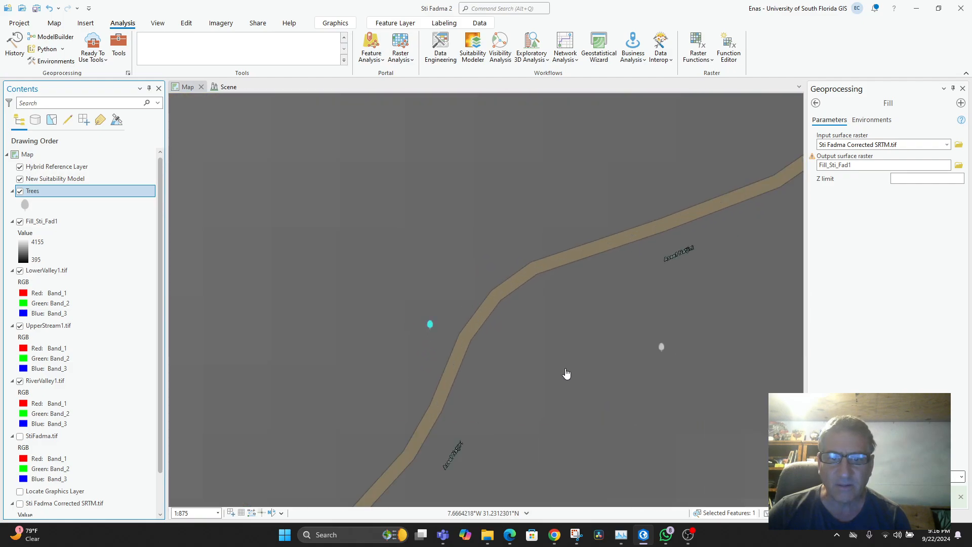
pyautogui.scroll(2, 425, 349)
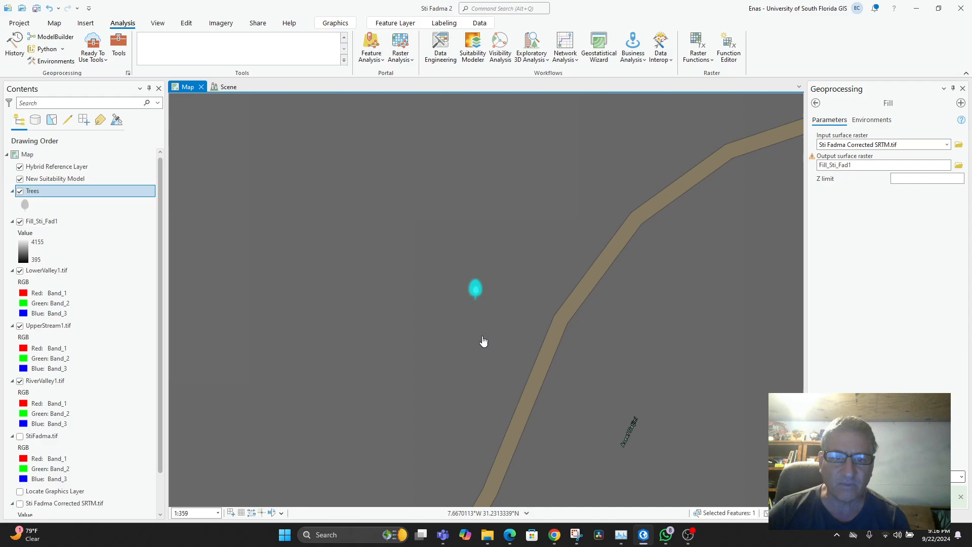
pyautogui.scroll(-2, 501, 355)
pyautogui.scroll(-3, 495, 366)
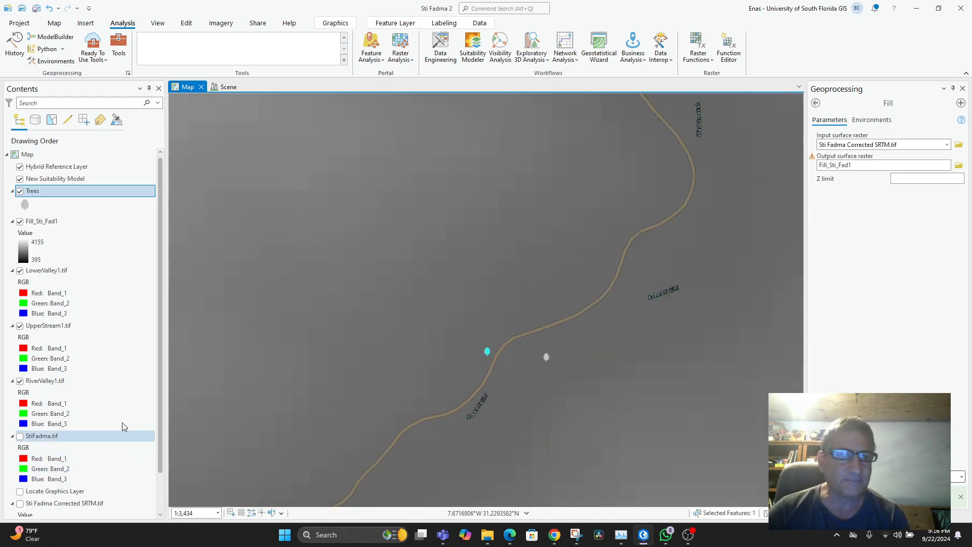
# Move the Fill_Sti_Fad1 layer below StiFadma.tif in the drawing order so the valley images draw above it.
pyautogui.scroll(-2, 75, 329)
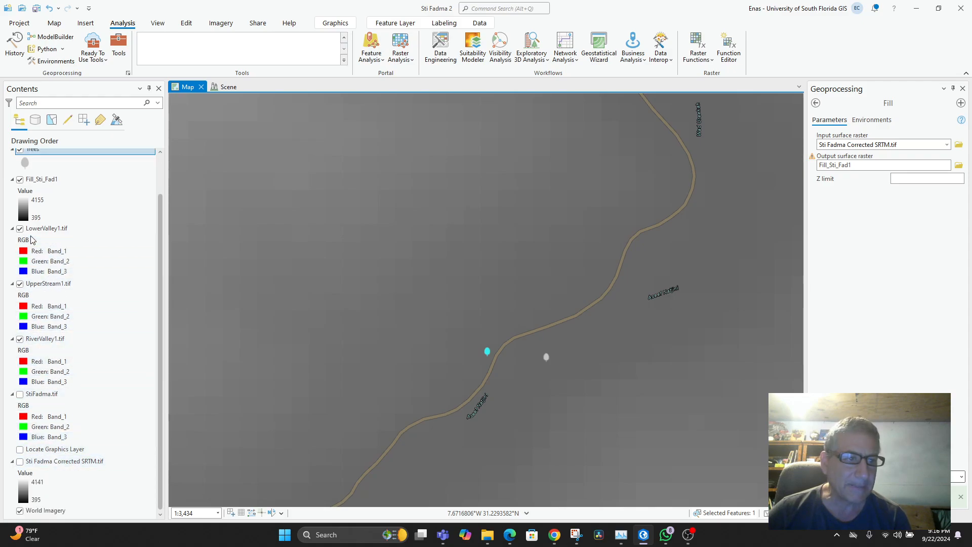
pyautogui.moveTo(59, 181); pyautogui.dragTo(53, 418)
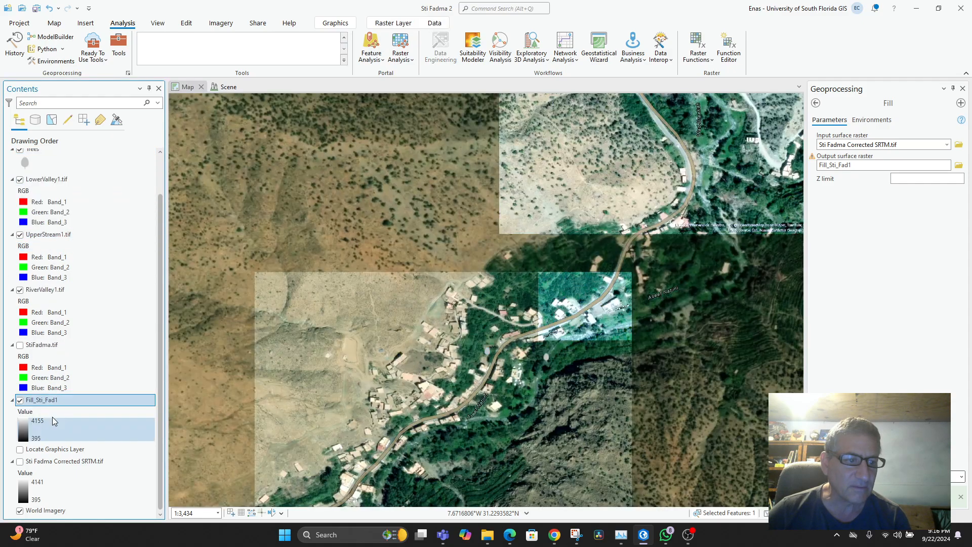
pyautogui.scroll(-2, 567, 331)
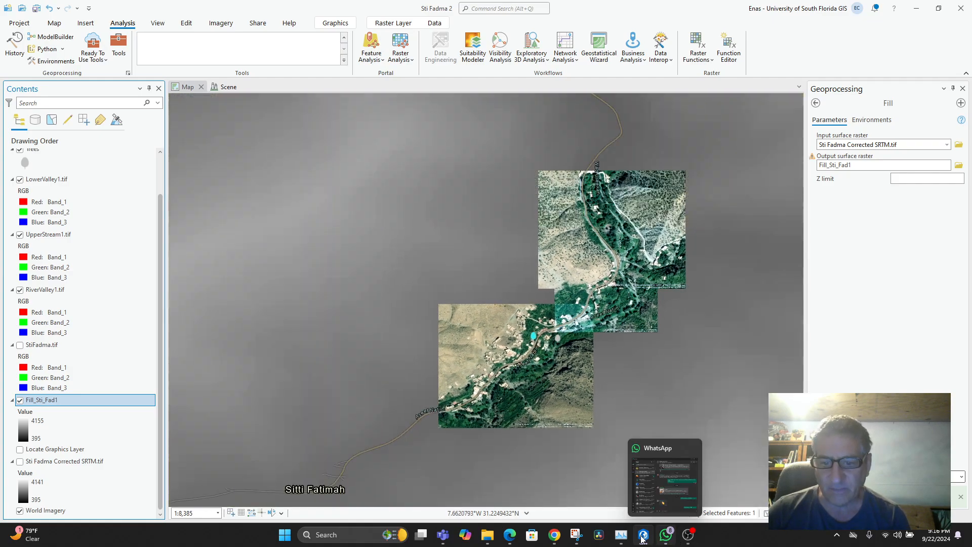
# Switch to Chrome and read the Flow Direction instructions in the ChatGPT guide.
pyautogui.click(555, 535)
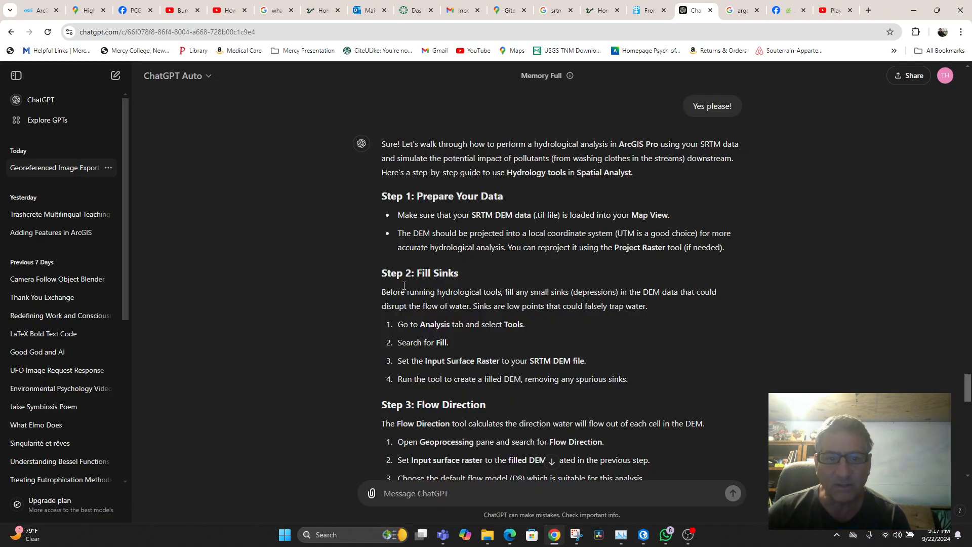
pyautogui.scroll(-2, 534, 346)
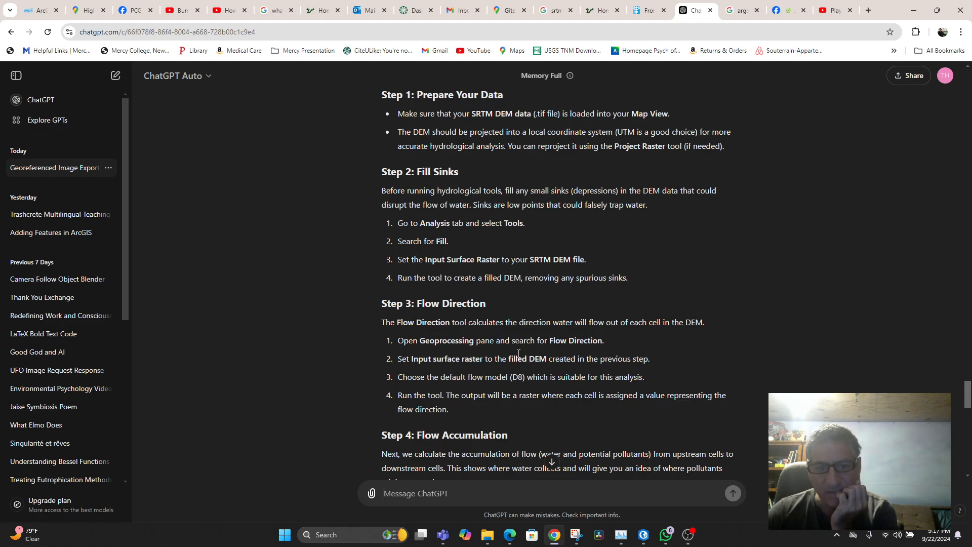
pyautogui.moveTo(643, 540)
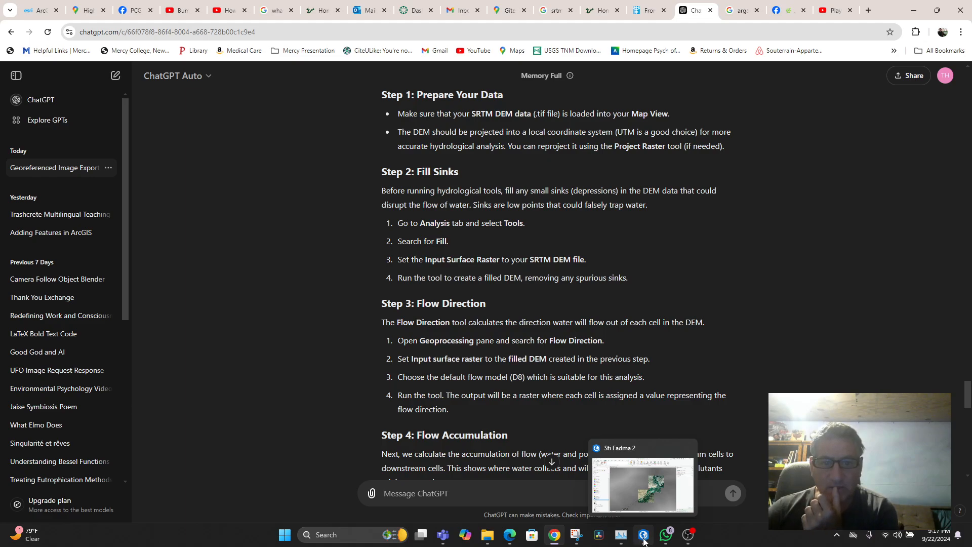
# Return to ArcGIS Pro and search the geoprocessing tools for "flow".
pyautogui.click(644, 540)
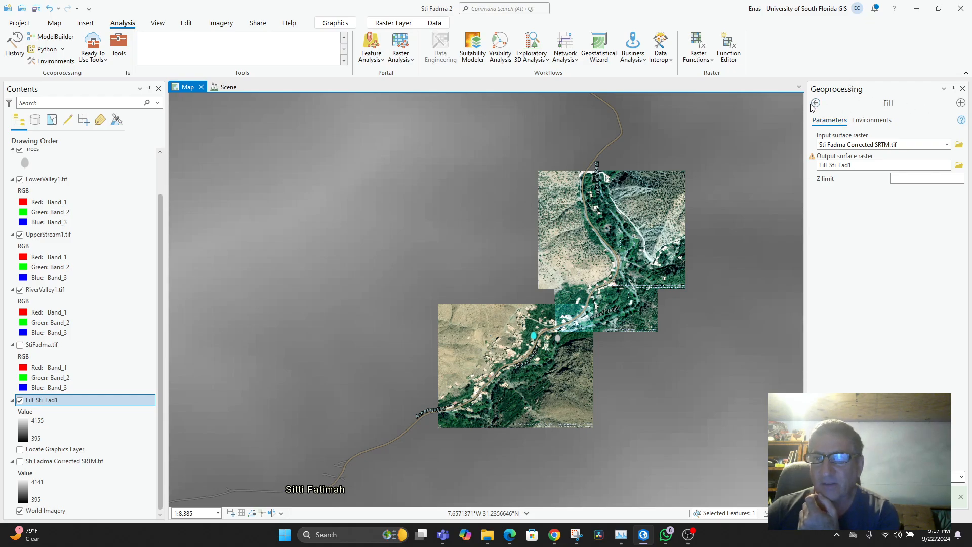
pyautogui.click(814, 103)
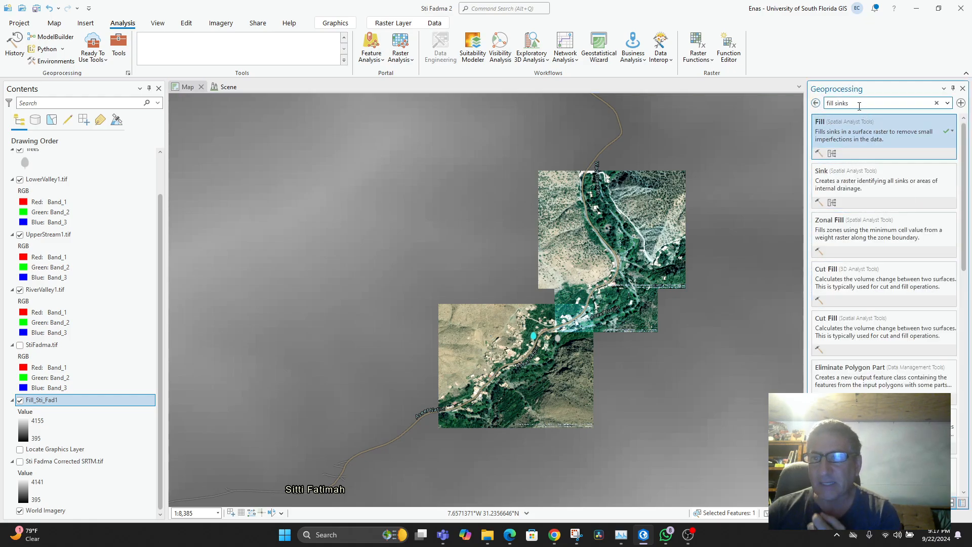
pyautogui.tripleClick(859, 107)
pyautogui.write('flow')
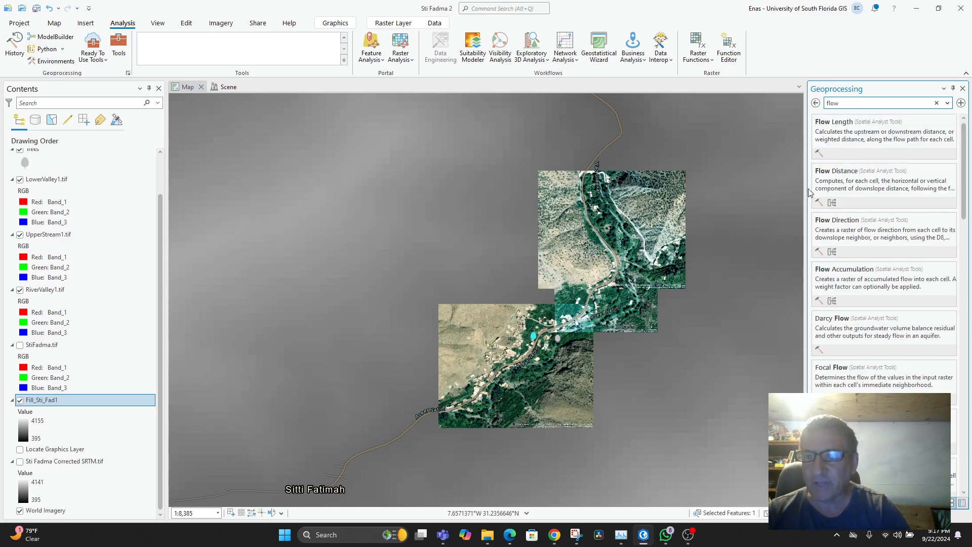
# Recheck the guide in Chrome, and in ArcGIS Pro open the Flow Direction tool with Fill_Sti_Fad1 as the input surface raster.
pyautogui.click(558, 542)
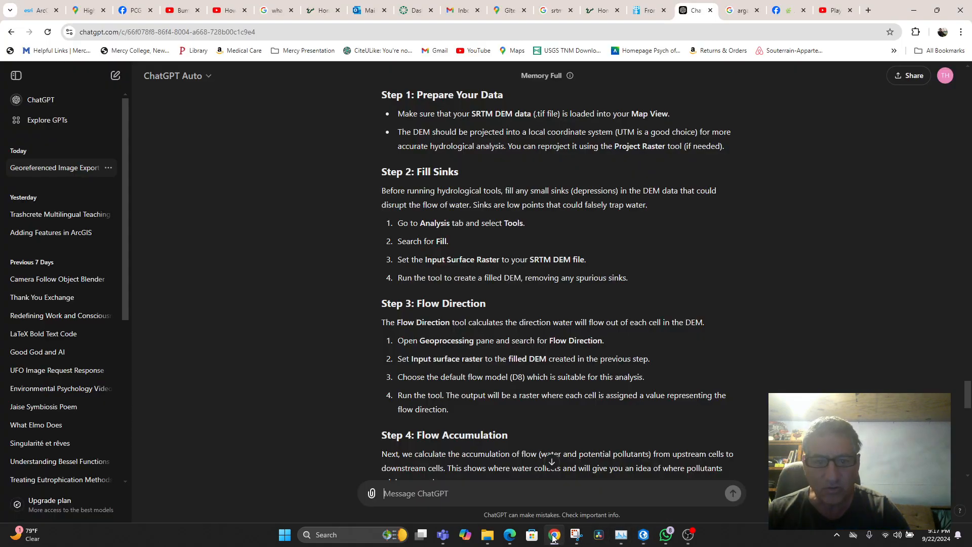
pyautogui.click(643, 536)
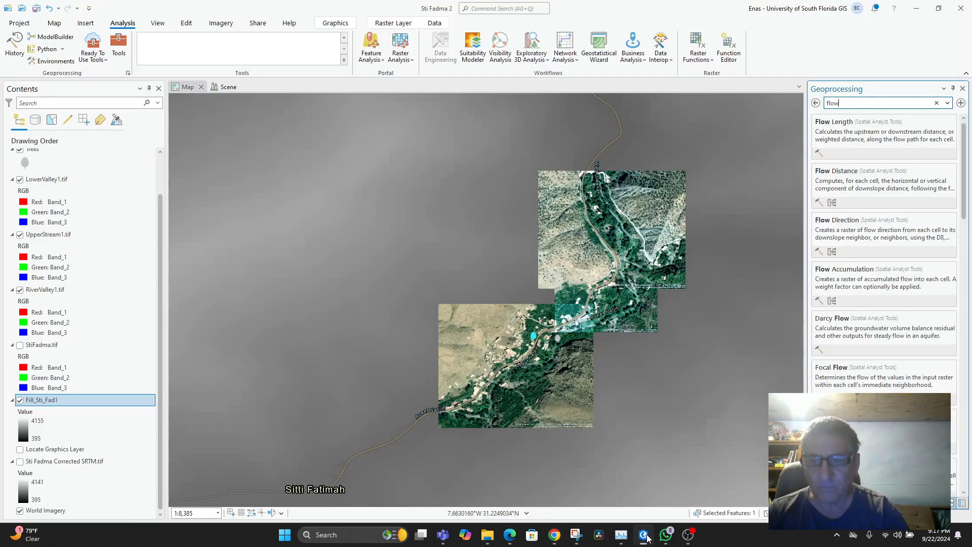
pyautogui.click(854, 231)
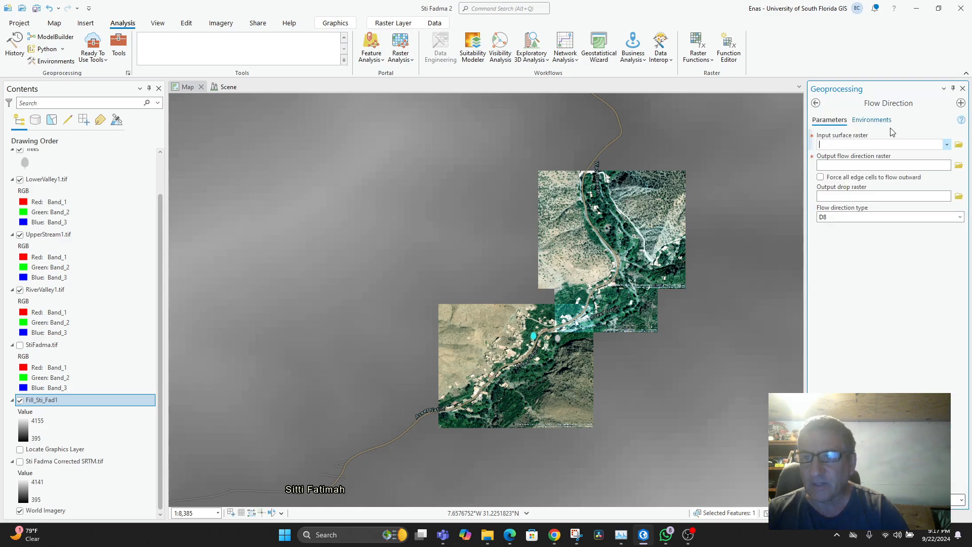
pyautogui.click(946, 146)
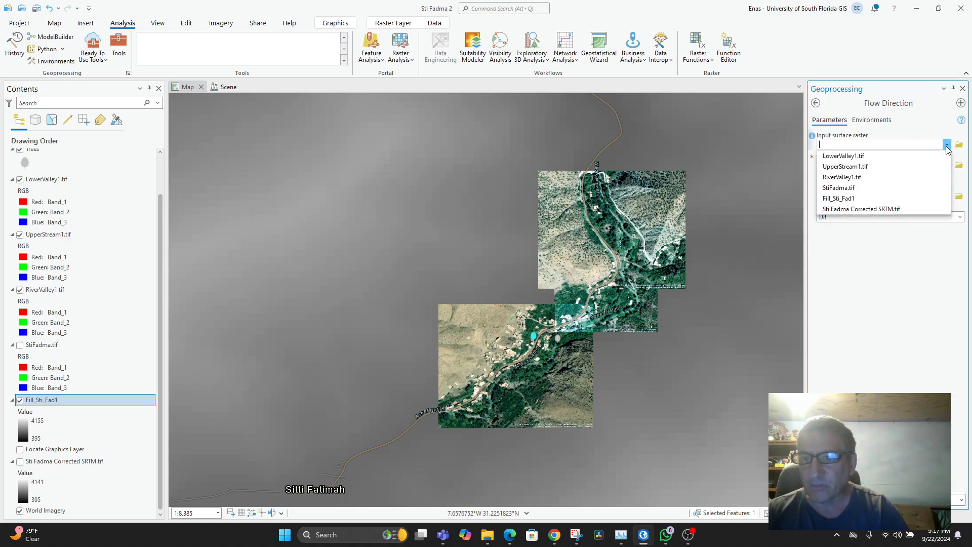
pyautogui.click(867, 202)
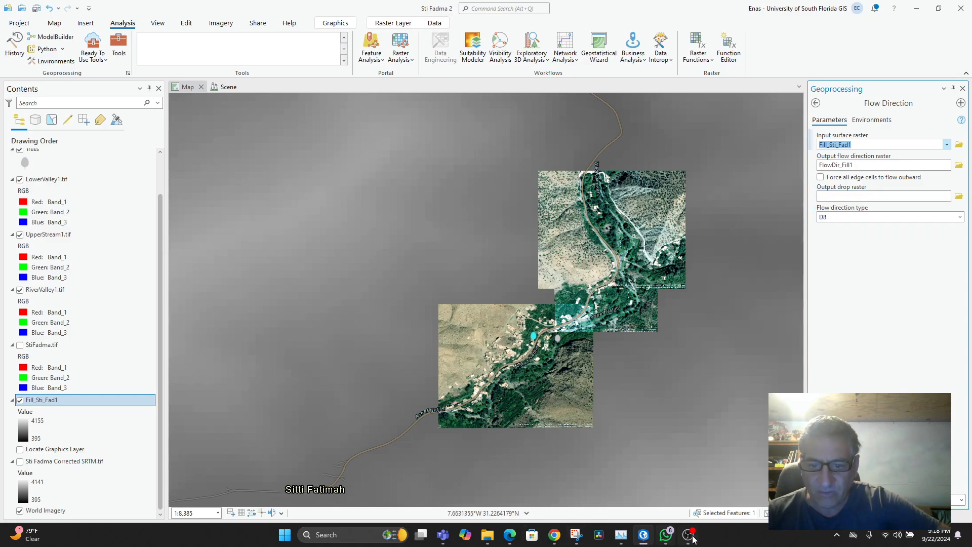
# Switch to Chrome and read the guide's steps from Flow Accumulation through Watershed Delineation.
pyautogui.click(554, 534)
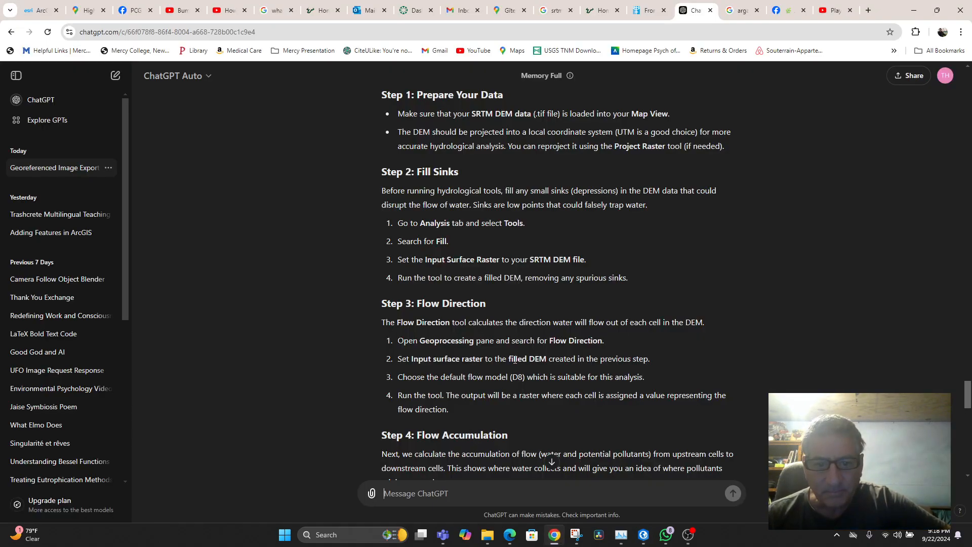
pyautogui.scroll(-2, 513, 362)
pyautogui.scroll(-2, 513, 359)
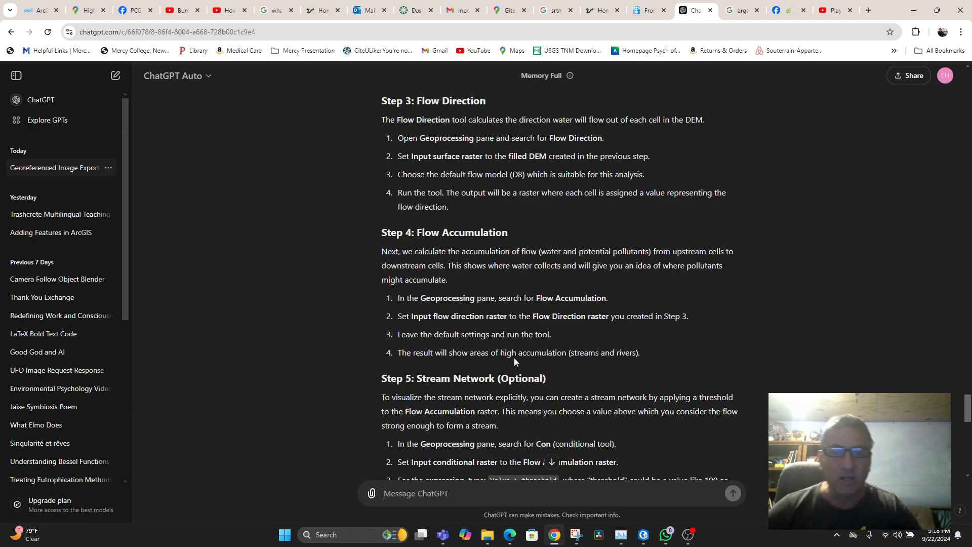
pyautogui.scroll(-7, 506, 354)
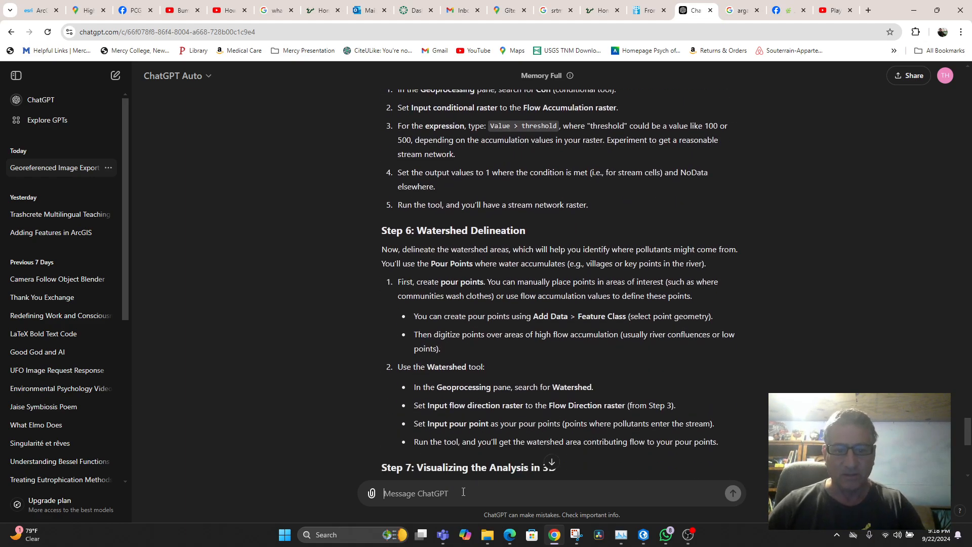
# Begin a ChatGPT message with "When I run flow direction should I", glancing over the guide's flow steps.
pyautogui.write('When I re')
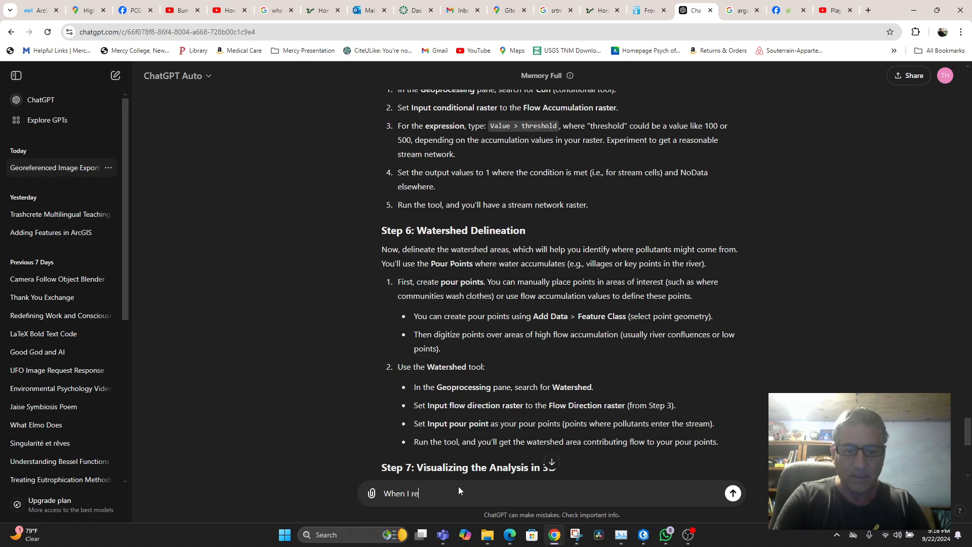
pyautogui.press('BackSpace')
pyautogui.write('un')
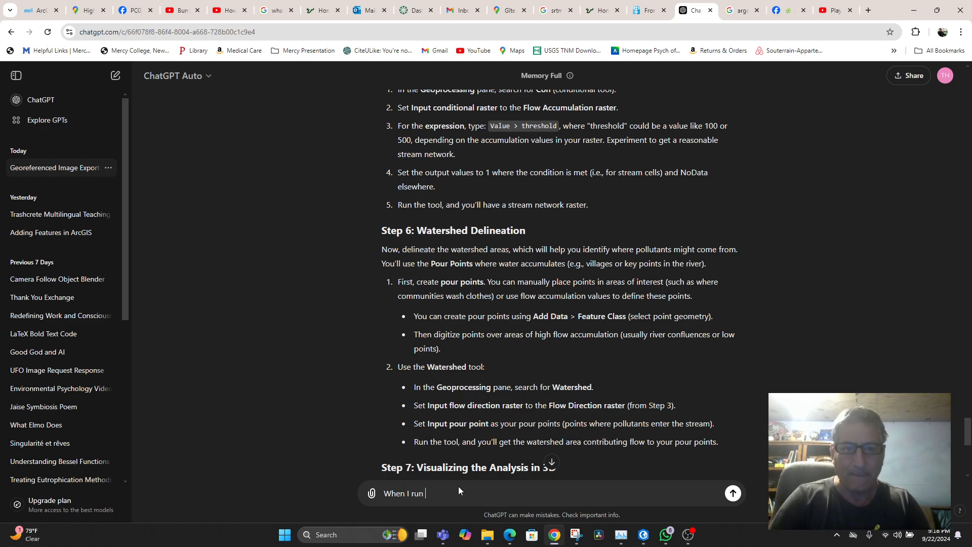
pyautogui.scroll(3, 431, 410)
pyautogui.scroll(3, 432, 410)
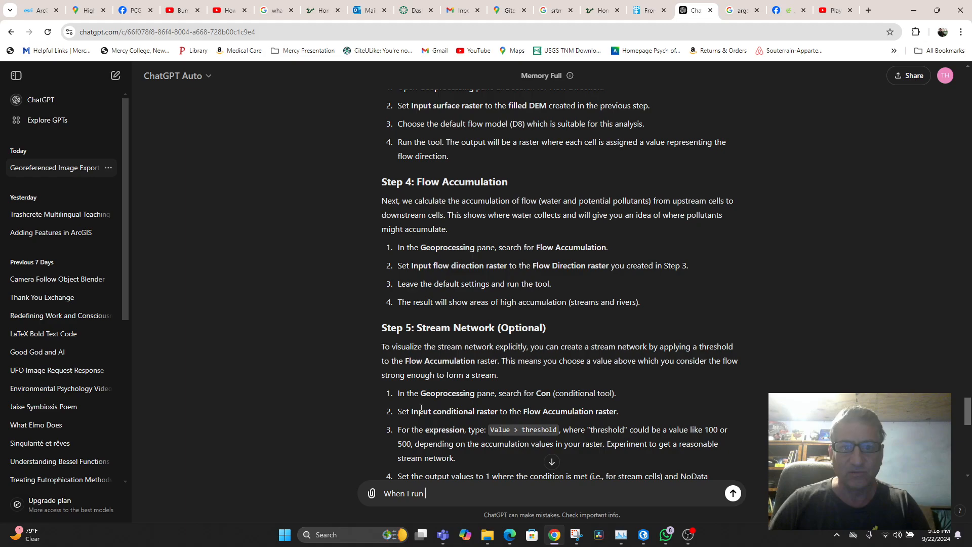
pyautogui.scroll(3, 421, 409)
pyautogui.scroll(-7, 423, 407)
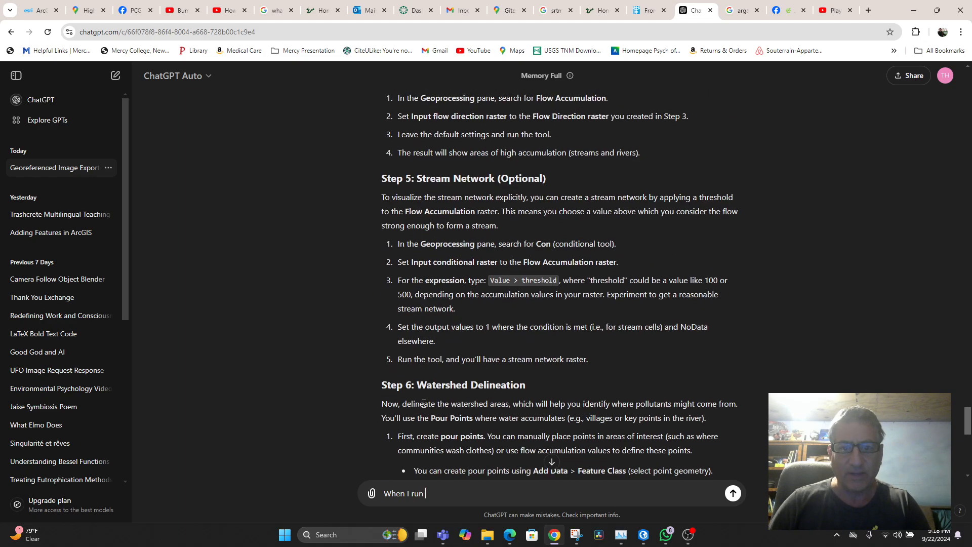
pyautogui.write('flow dir')
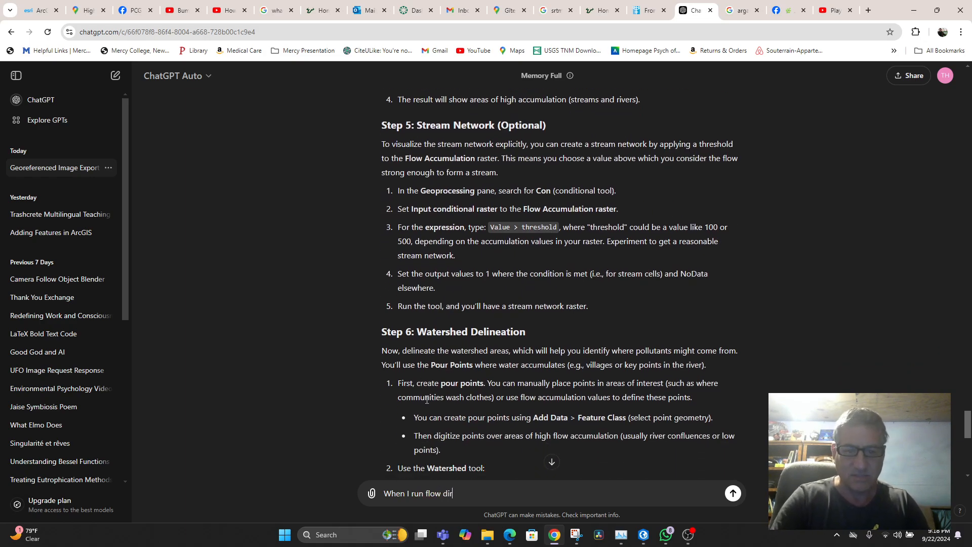
pyautogui.write('ectoon')
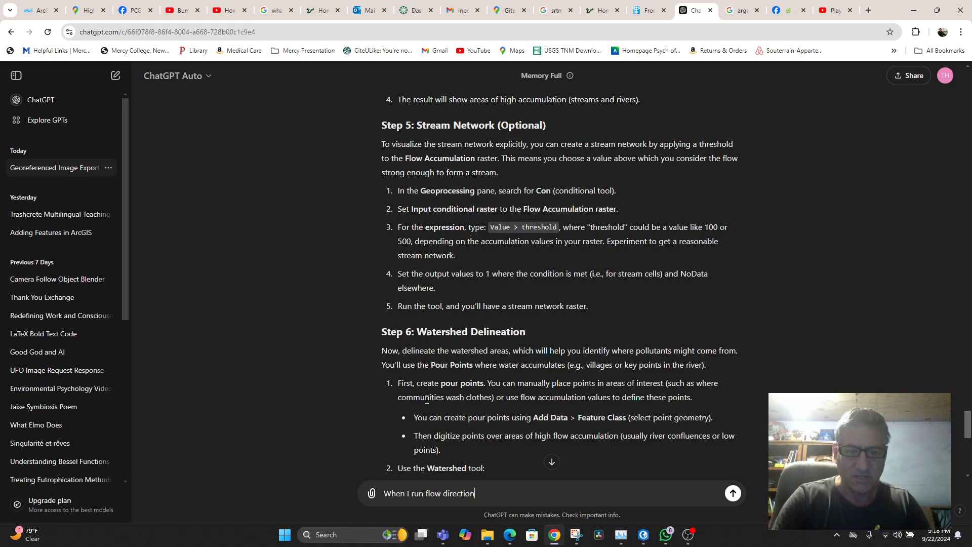
pyautogui.write(' should I check')
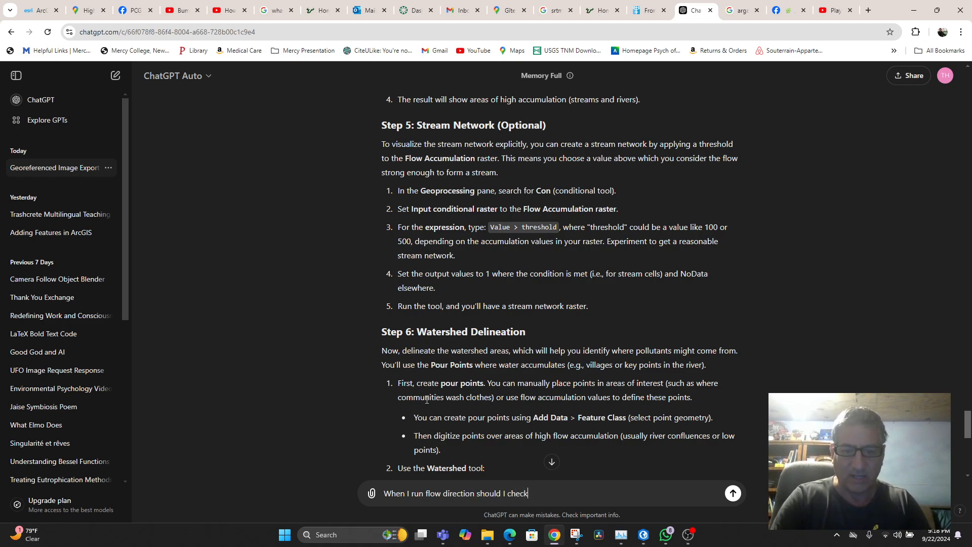
# Check the Flow Direction parameters in ArcGIS Pro, and in Chrome continue the question with "select an output drop raster".
pyautogui.click(647, 537)
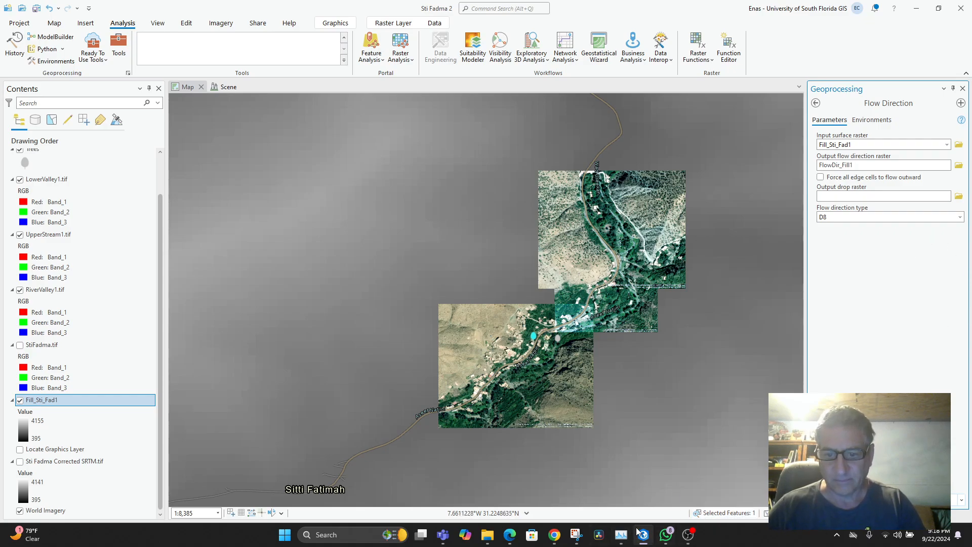
pyautogui.moveTo(642, 536)
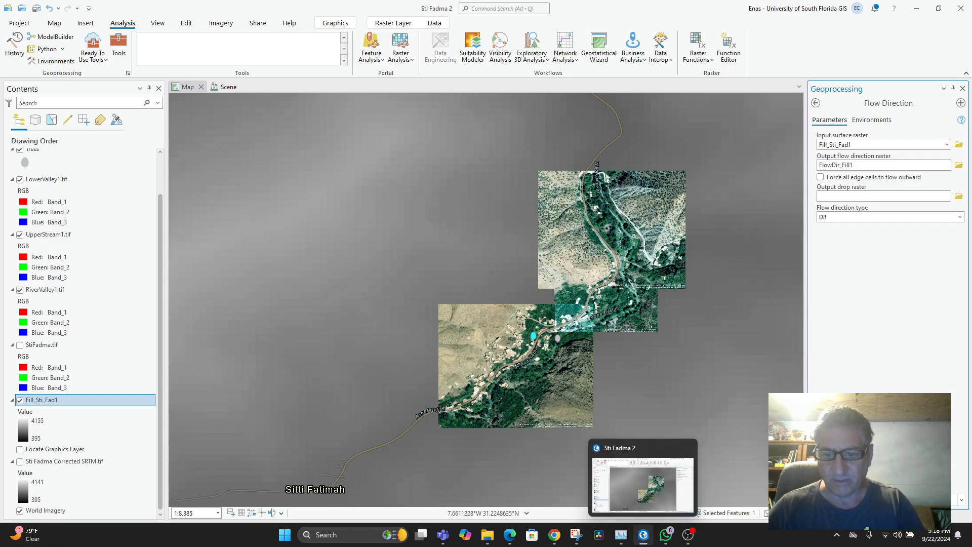
pyautogui.click(555, 537)
pyautogui.press('BackSpace')
pyautogui.press('BackSpace')
pyautogui.press('BackSpace')
pyautogui.press('BackSpace')
pyautogui.press('BackSpace')
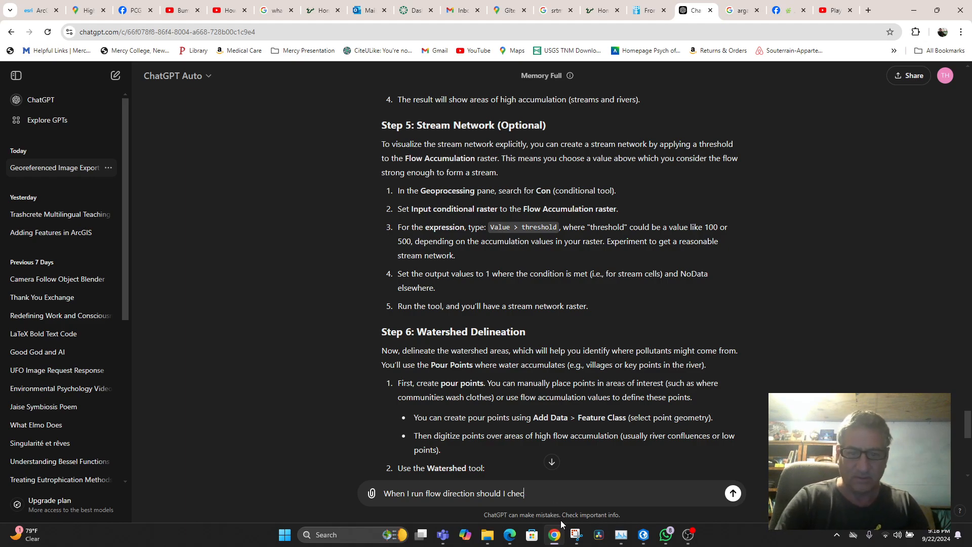
pyautogui.write('selk')
pyautogui.press('BackSpace')
pyautogui.write('ect an outp')
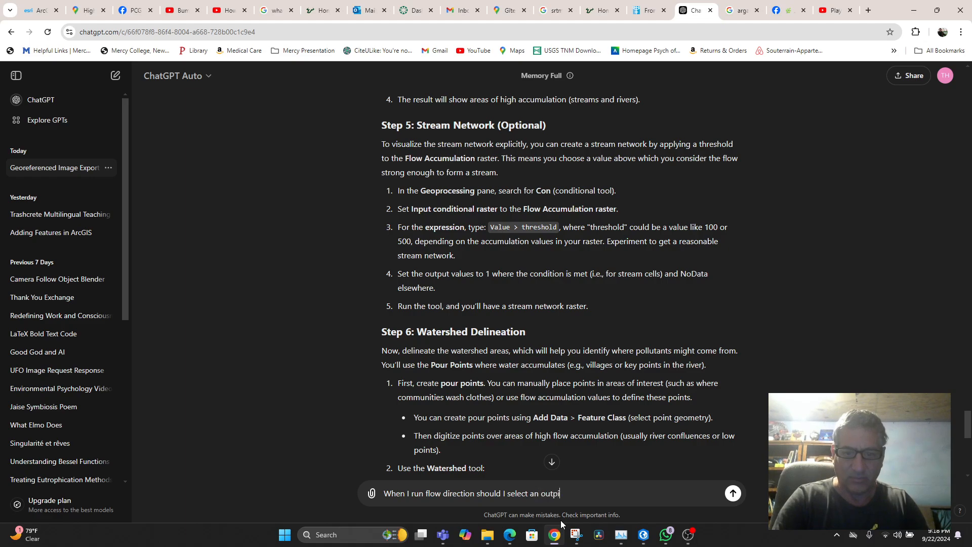
pyautogui.write('ut drop raster')
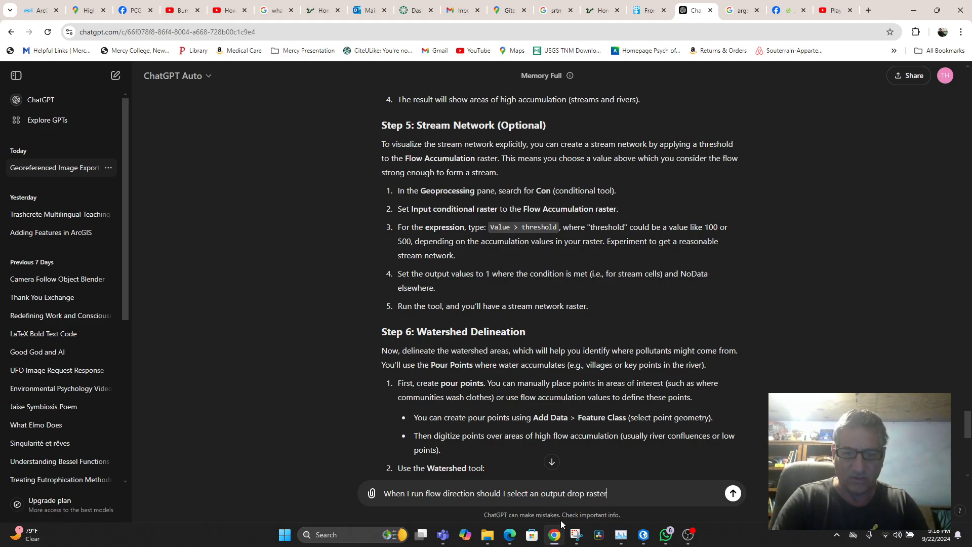
# Add "(don't know what that means!) and should I check the box for" to the question, rechecking the option's name in ArcGIS Pro.
pyautogui.write(" (don't know wha")
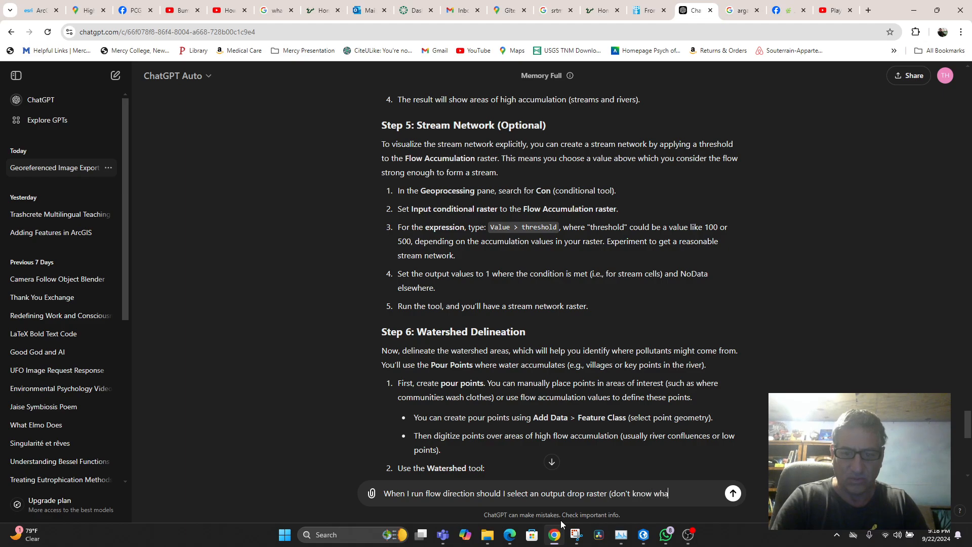
pyautogui.write('t that means!) and shou')
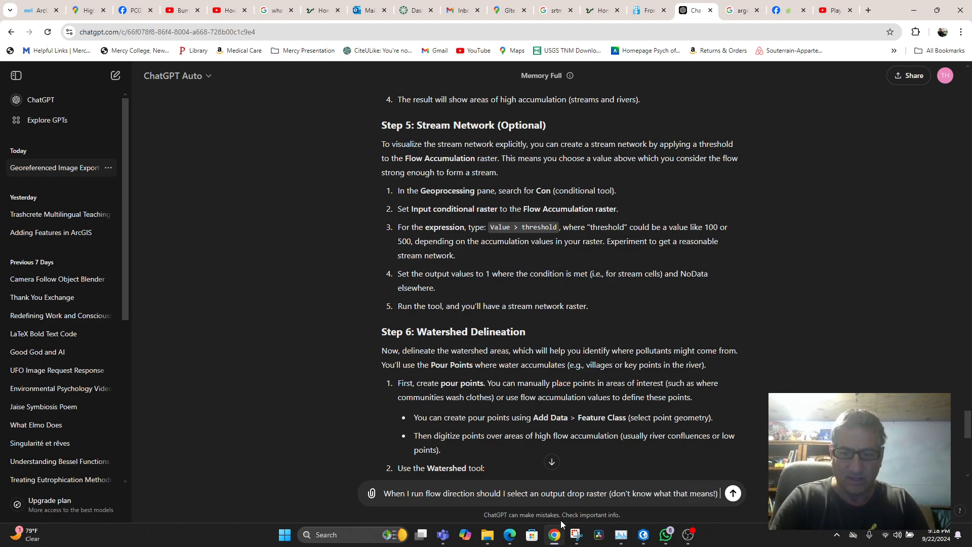
pyautogui.write('ld I ')
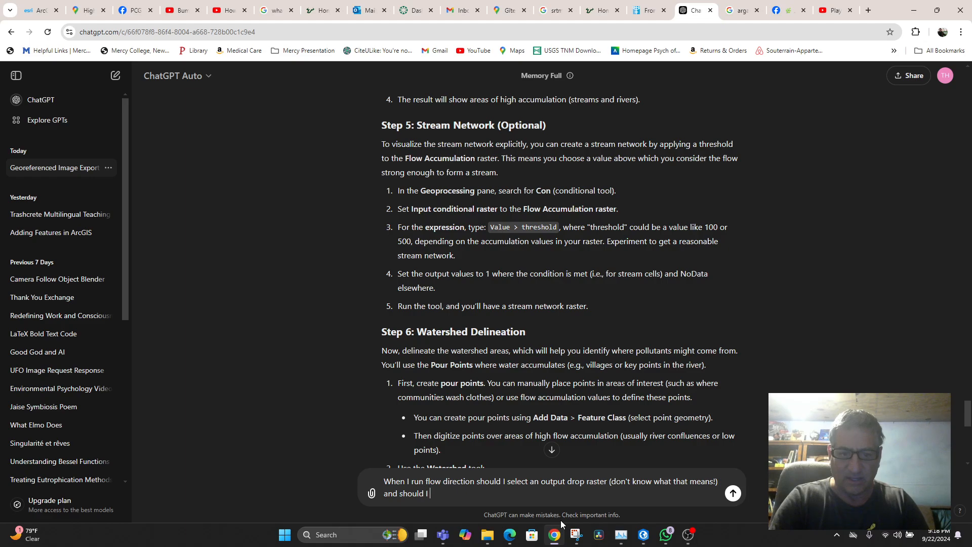
pyautogui.write('check the box for')
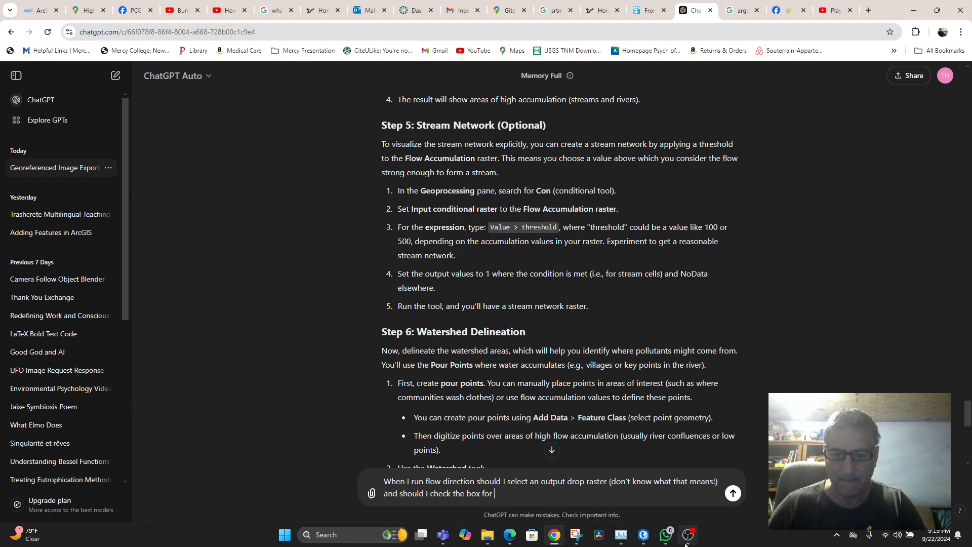
pyautogui.click(642, 537)
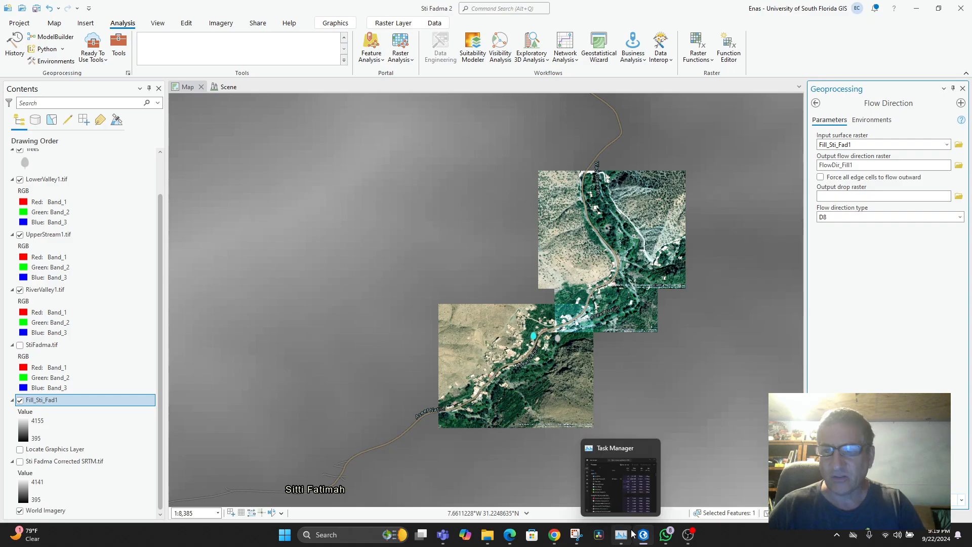
pyautogui.click(559, 538)
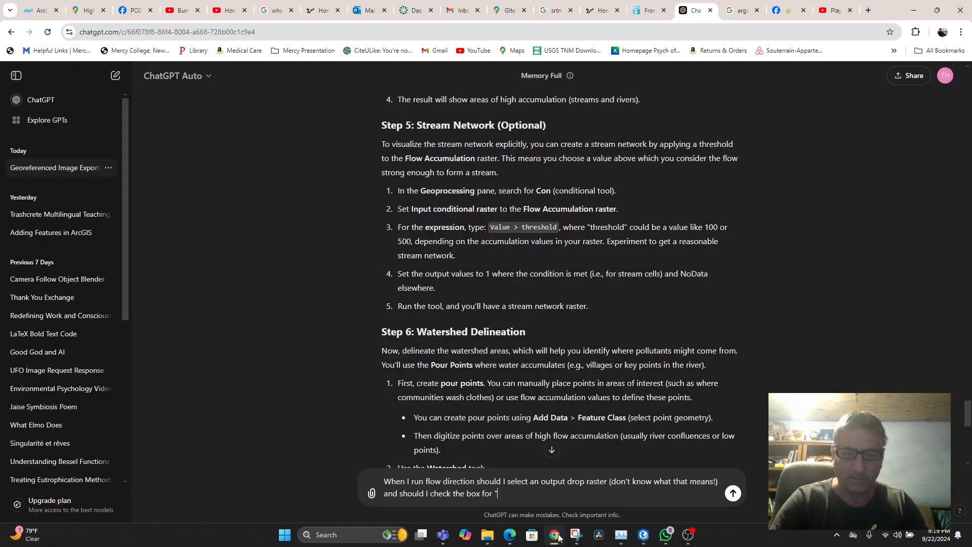
pyautogui.hotkey('ctrl', 'n')
pyautogui.write('for')
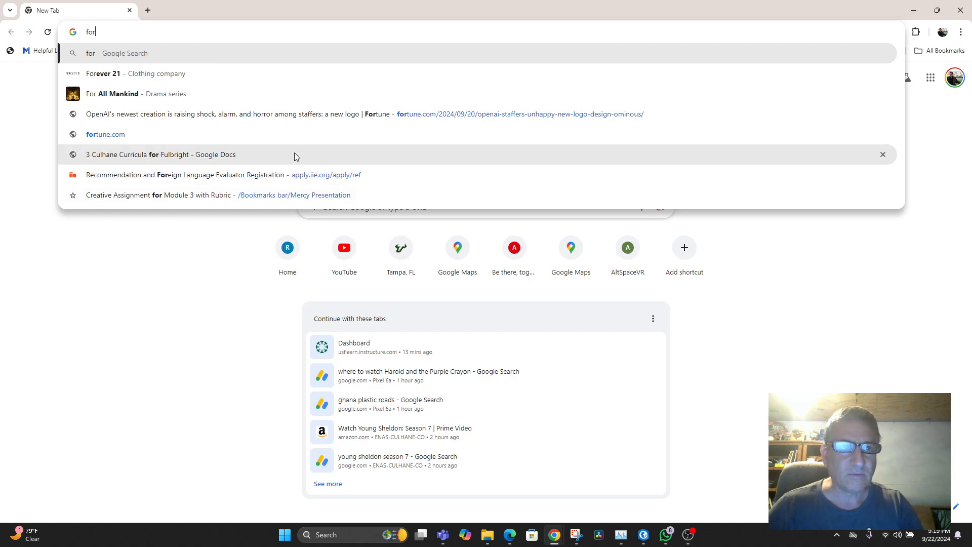
pyautogui.click(128, 10)
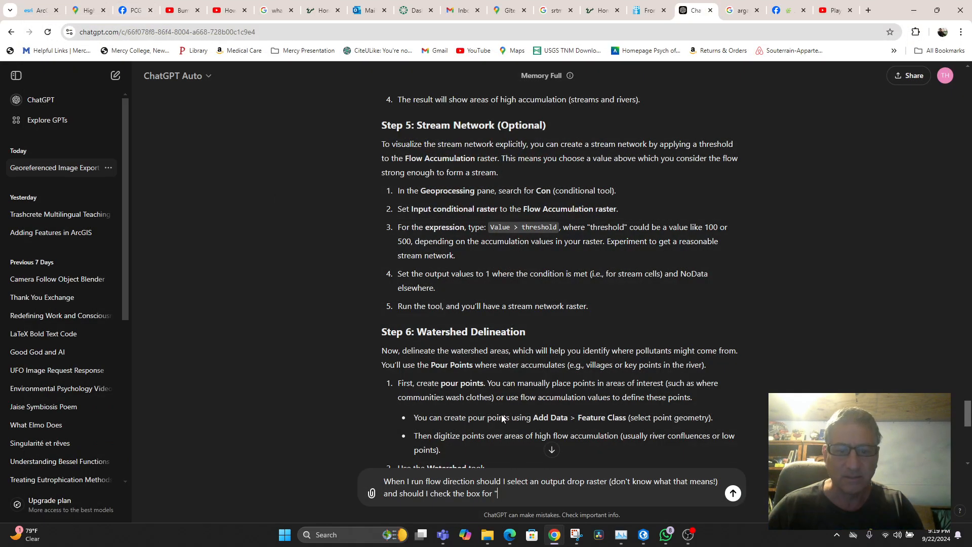
# Finish the question with "force all edge cells to flow outward"?, verifying the wording in ArcGIS Pro, and send it to ChatGPT.
pyautogui.write('force all edge cells')
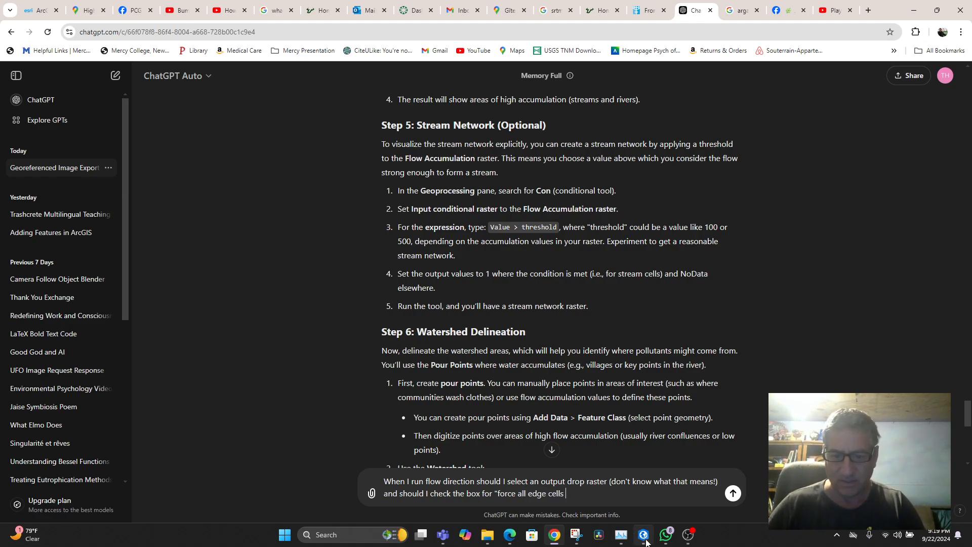
pyautogui.click(643, 536)
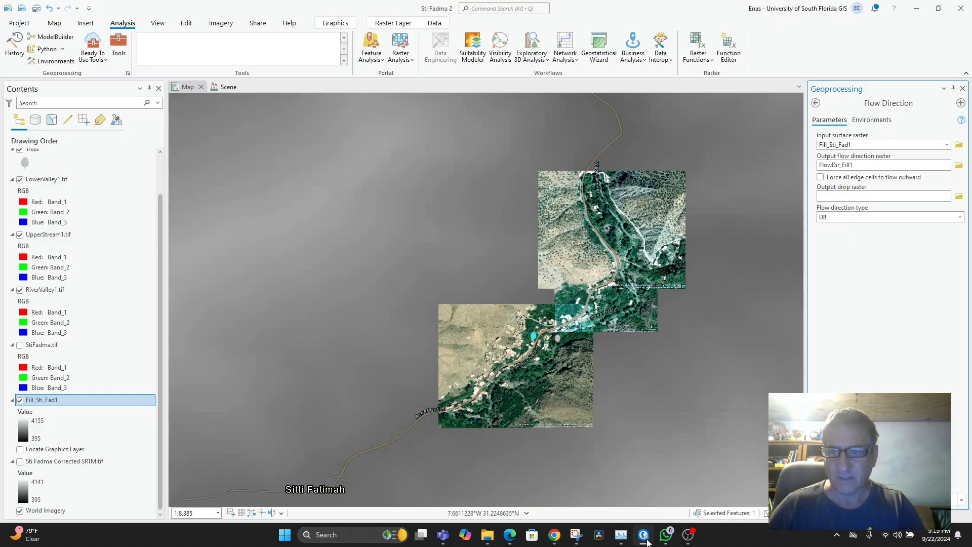
pyautogui.click(556, 541)
pyautogui.write('to flow ')
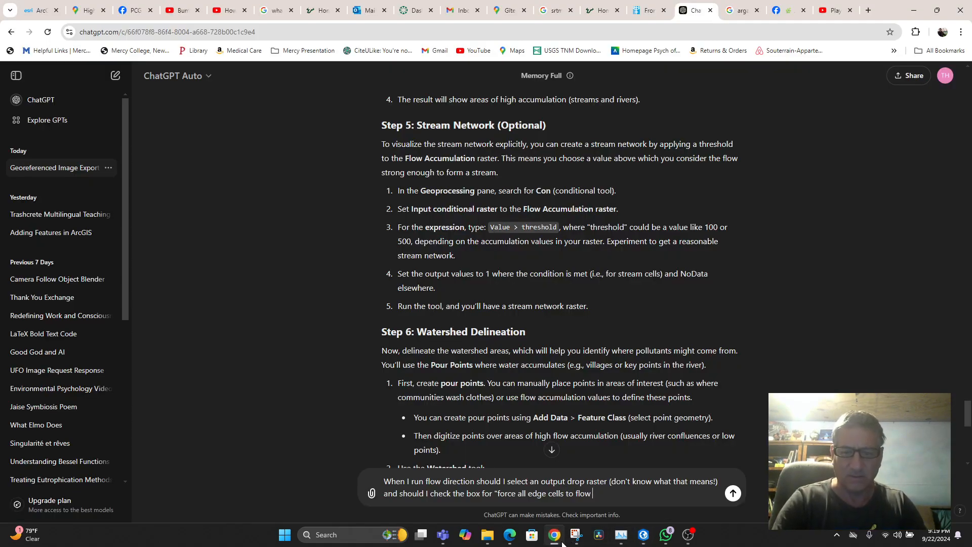
pyautogui.write('outward')
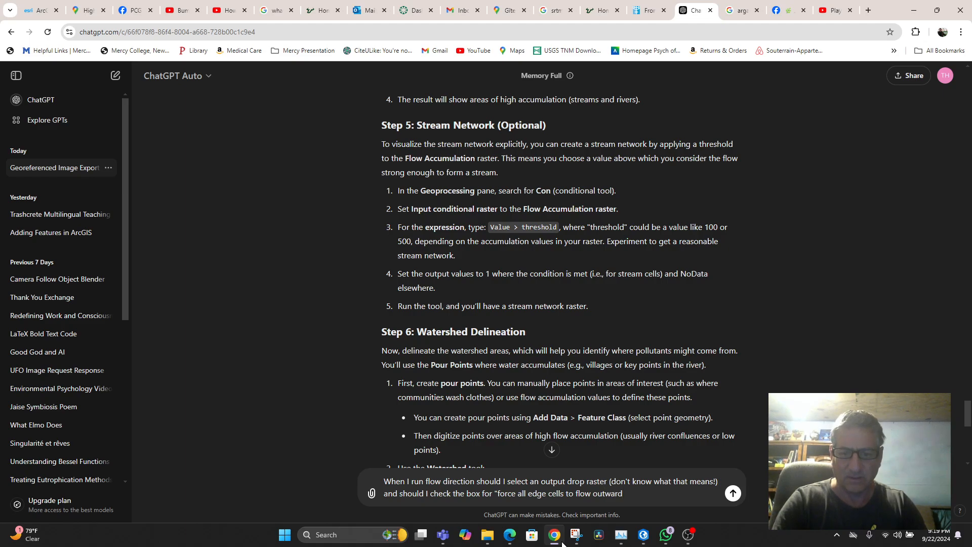
pyautogui.write('"')
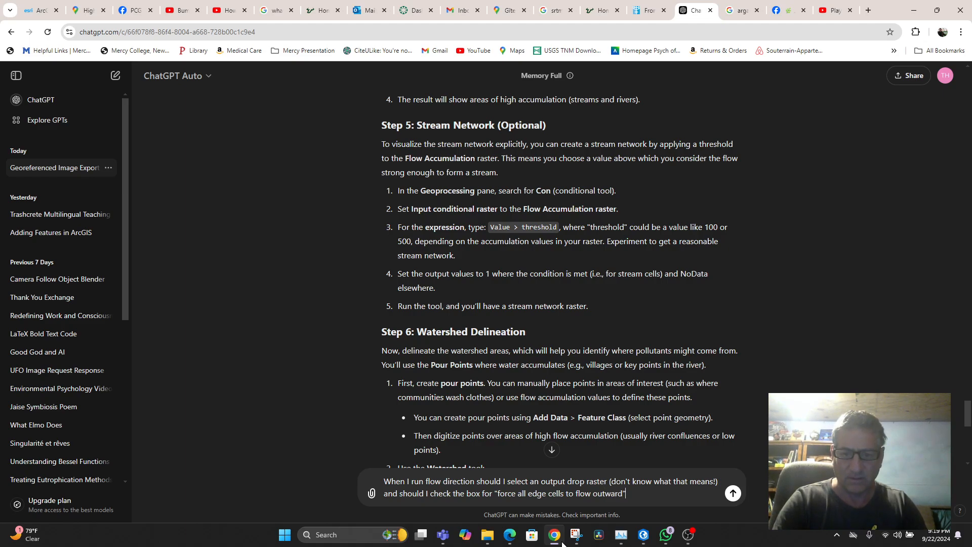
pyautogui.write('?')
pyautogui.press('Return')
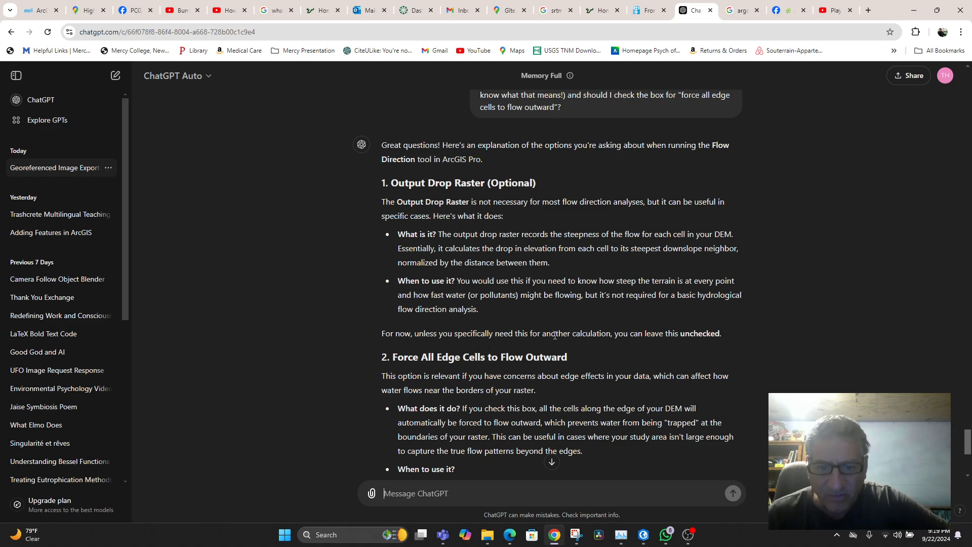
# Read ChatGPT's explanation and recommendation on the output drop raster and on forcing edge cells to flow outward.
pyautogui.scroll(-1, 629, 360)
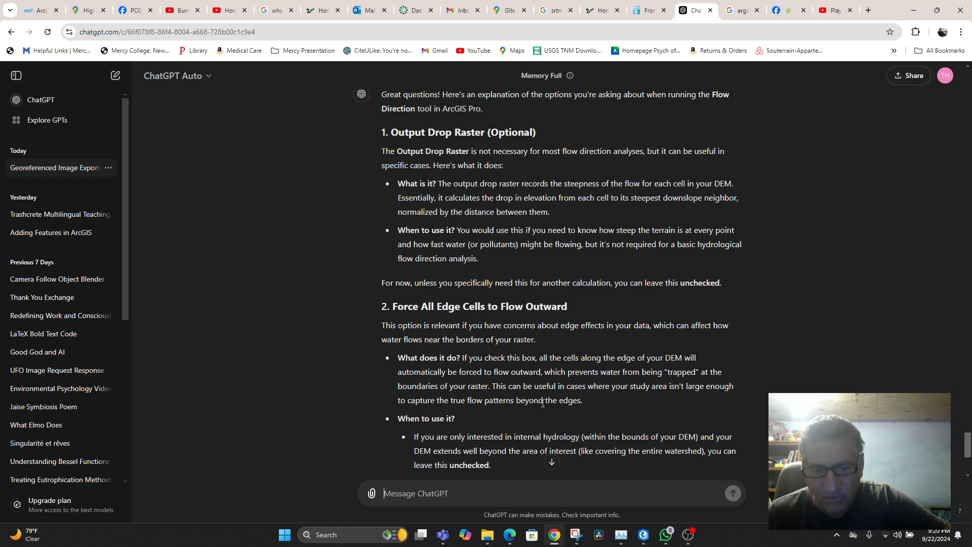
pyautogui.scroll(-2, 596, 400)
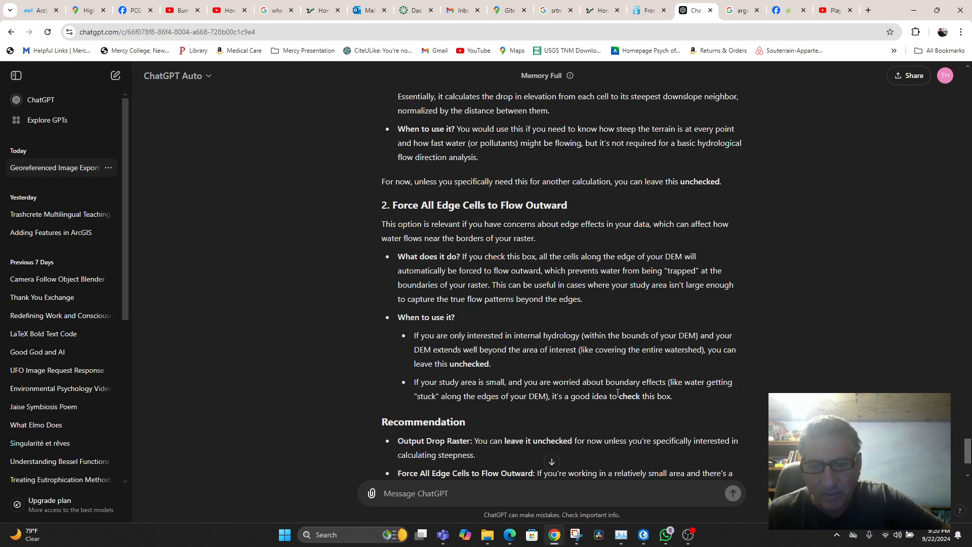
pyautogui.scroll(-3, 617, 385)
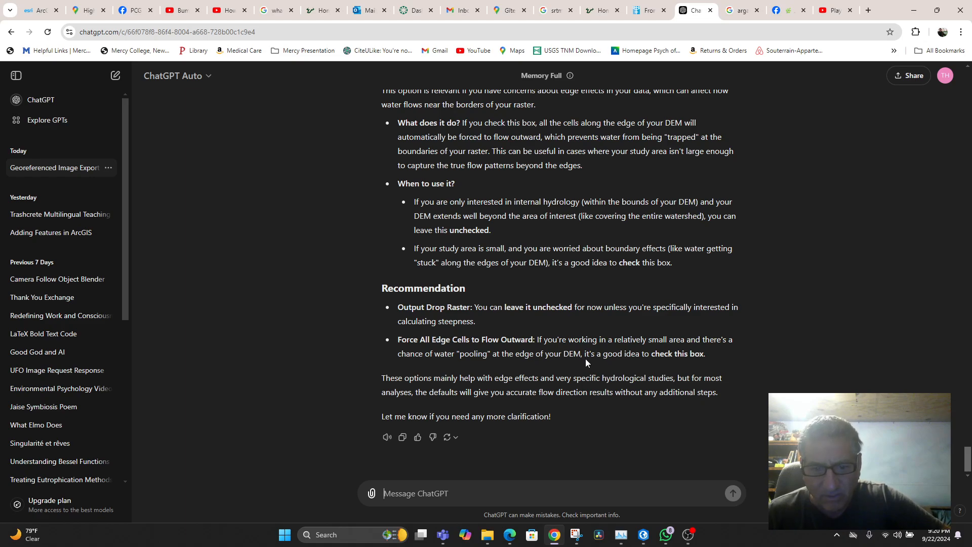
pyautogui.scroll(15, 555, 375)
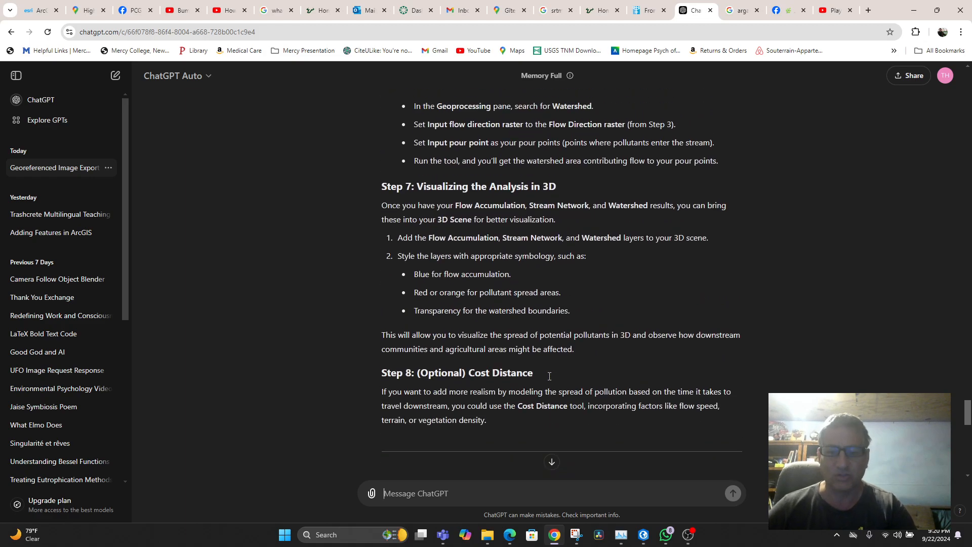
pyautogui.scroll(5, 549, 376)
# Switch to ArcGIS Pro, enable forcing all edge cells to flow outward, and run Flow Direction on Fill_Sti_Fad1 with D8 and no drop raster.
pyautogui.click(644, 535)
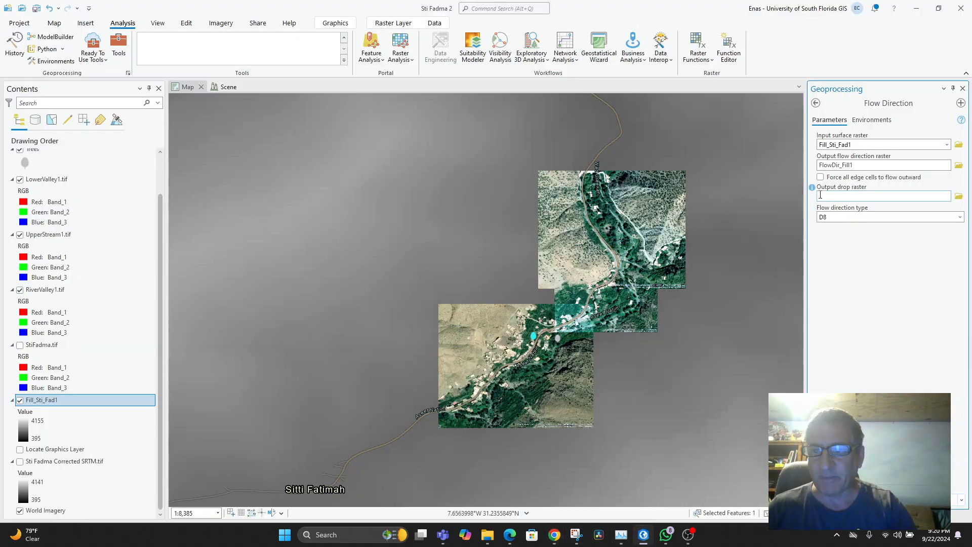
pyautogui.click(820, 177)
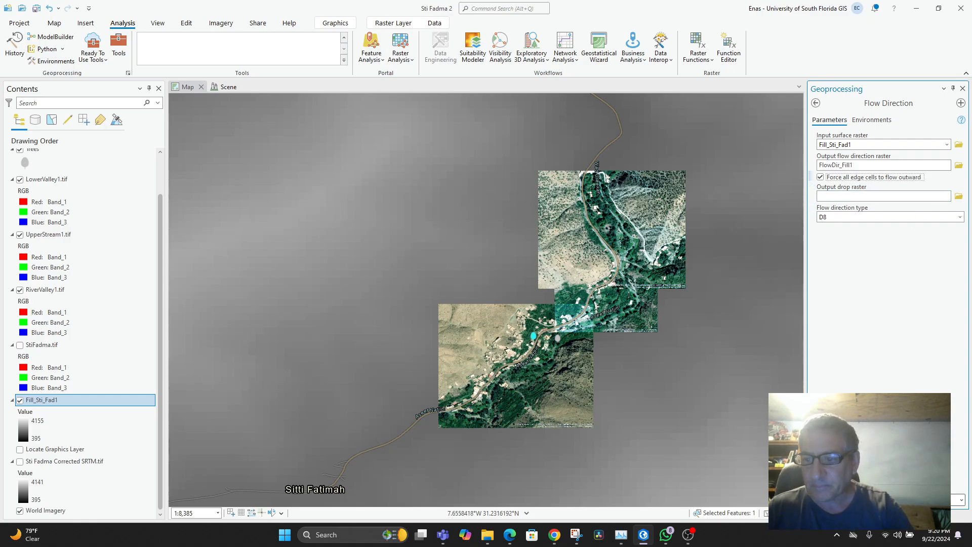
pyautogui.click(938, 500)
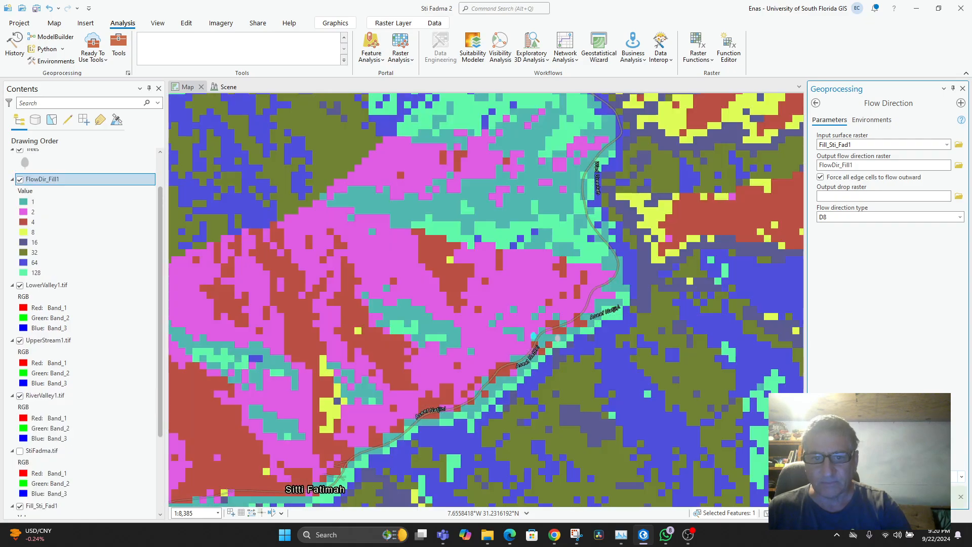
pyautogui.scroll(-4, 615, 350)
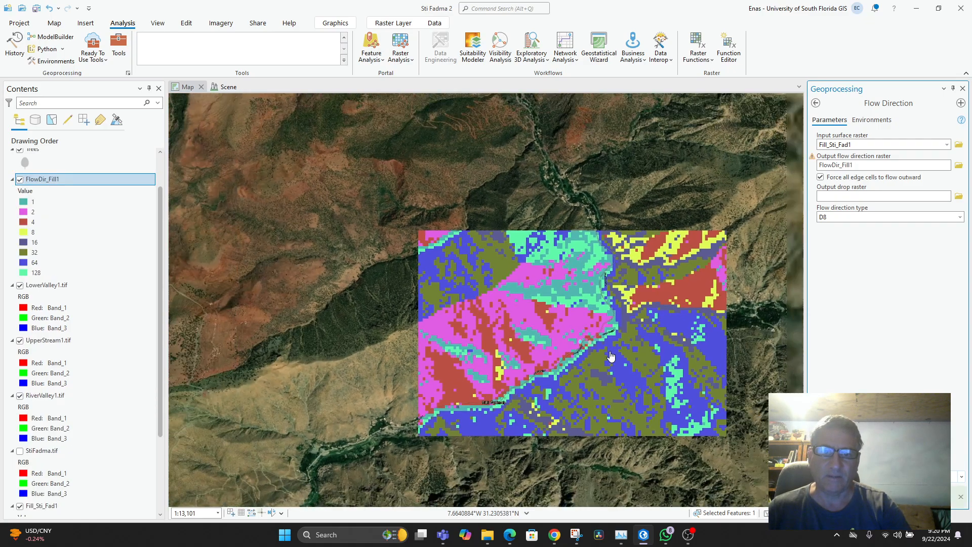
pyautogui.scroll(-3, 611, 357)
pyautogui.scroll(-15, 611, 357)
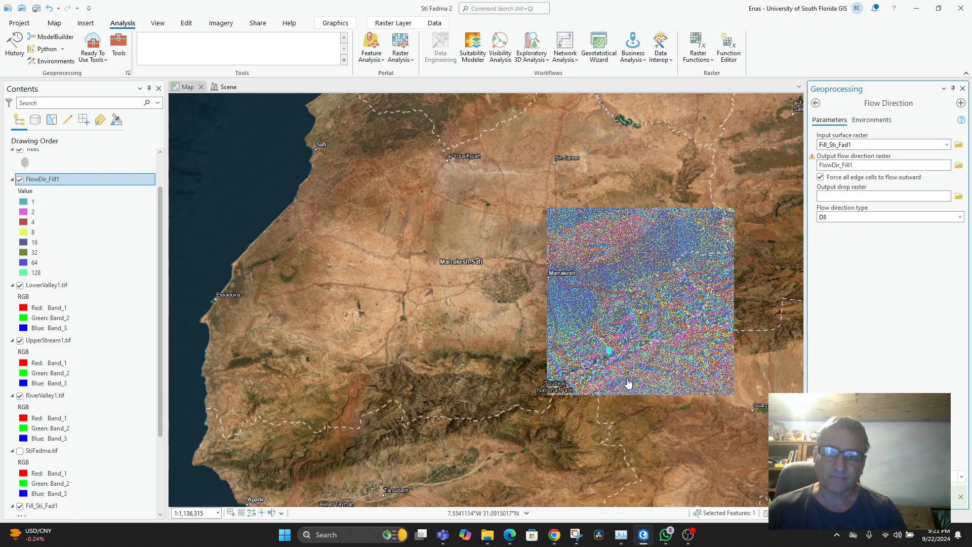
# Inspect the FlowDir_Fill1 raster closely around Sitti Fatimah and close the Flow Direction tool.
pyautogui.scroll(5, 618, 377)
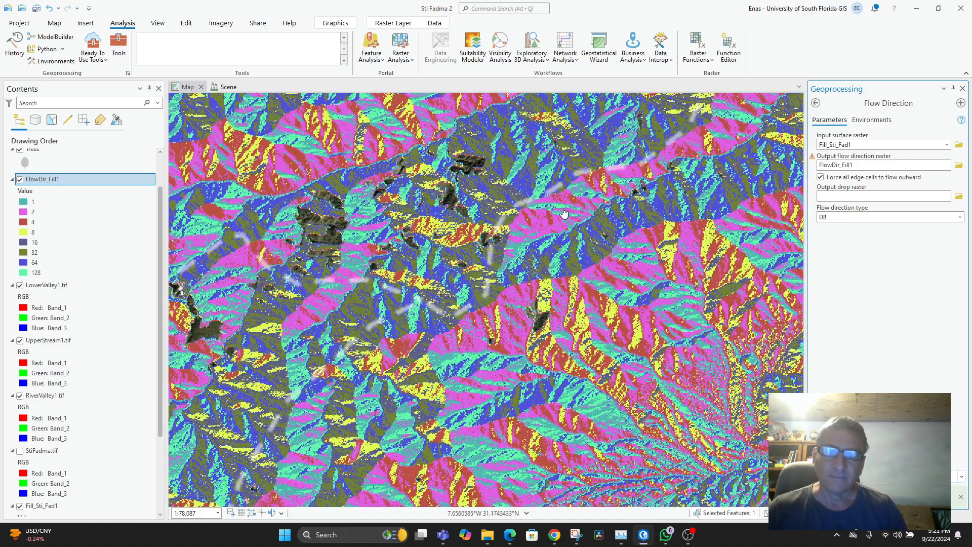
pyautogui.scroll(5, 607, 374)
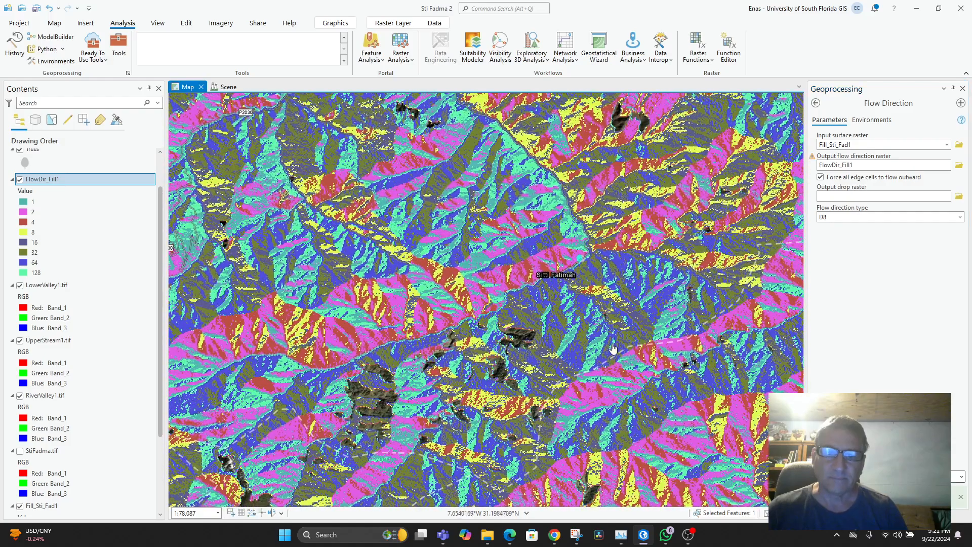
pyautogui.scroll(5, 573, 291)
pyautogui.scroll(2, 585, 236)
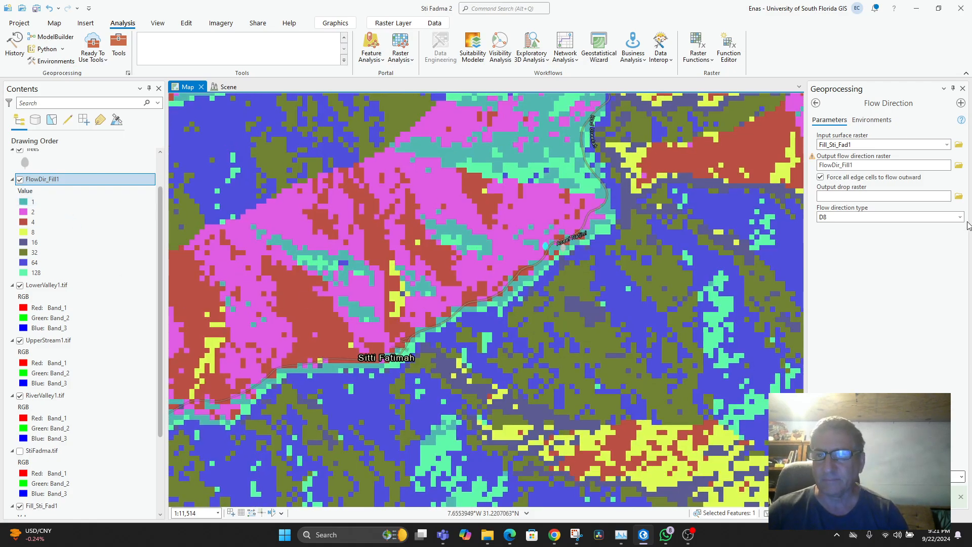
pyautogui.click(963, 89)
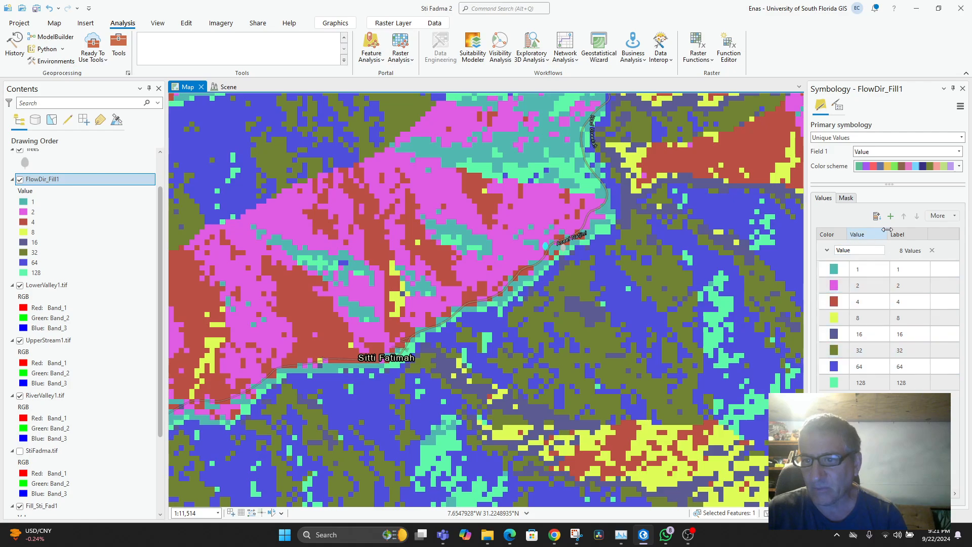
# Switch to ChatGPT in Chrome and review the guide's instructions from Flow Direction through Watershed Delineation.
pyautogui.moveTo(643, 537)
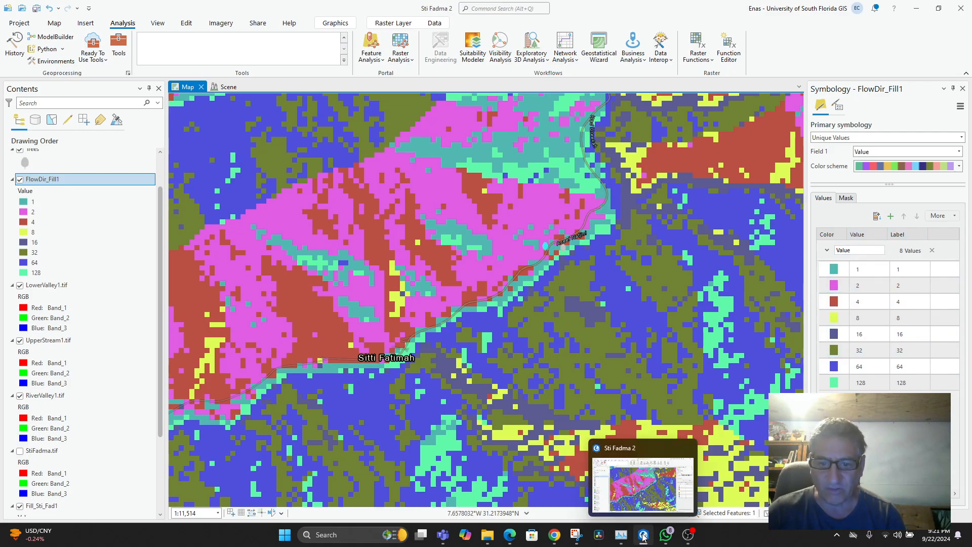
pyautogui.click(554, 535)
pyautogui.scroll(7, 609, 386)
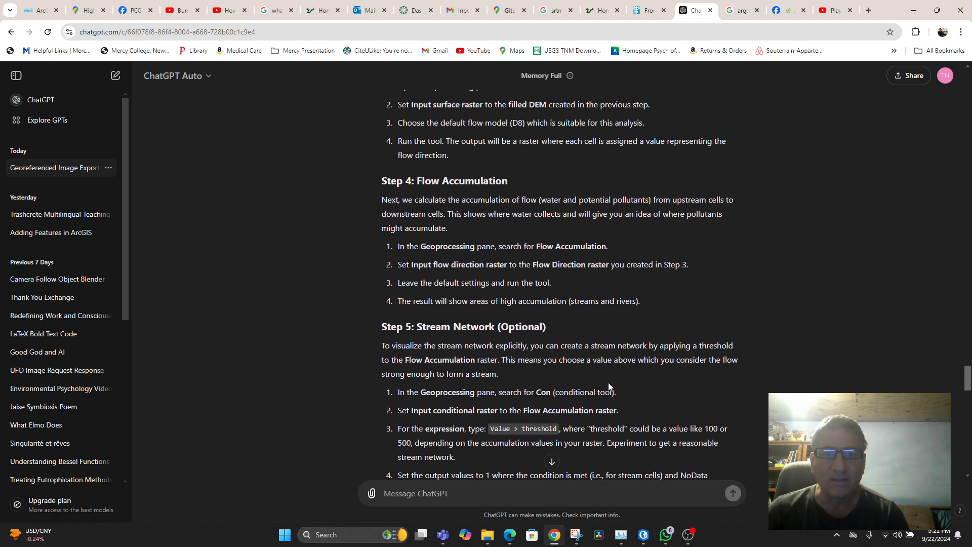
pyautogui.scroll(3, 610, 387)
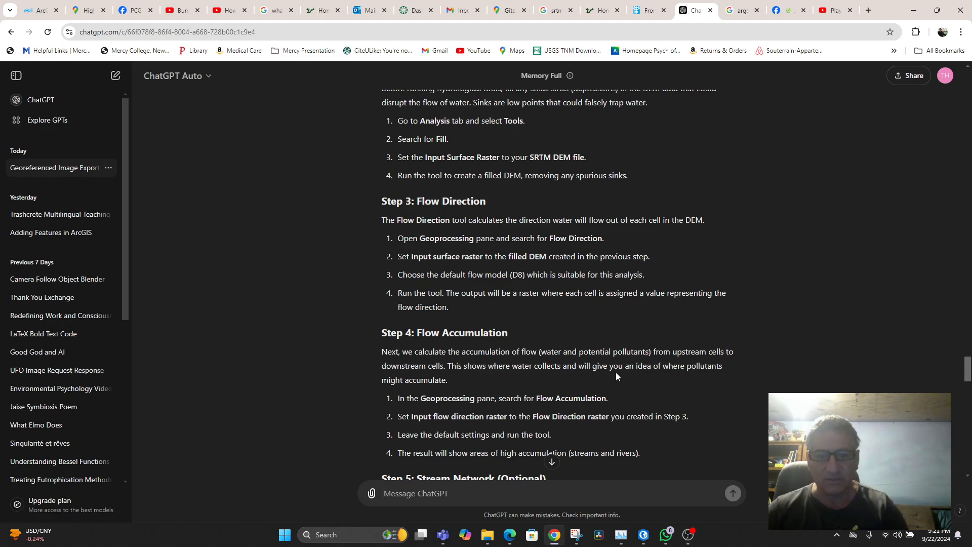
pyautogui.scroll(-7, 616, 375)
pyautogui.scroll(-3, 607, 398)
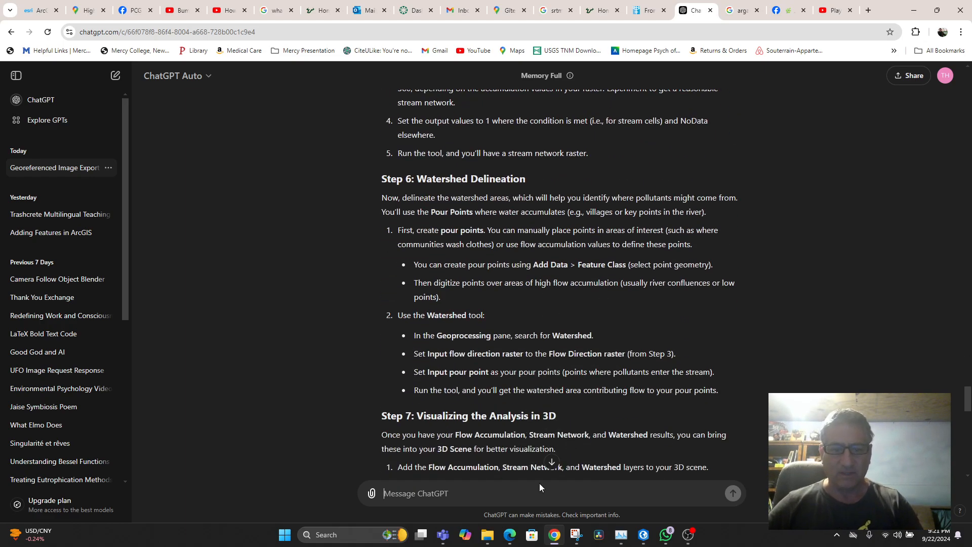
# Write the question "What do the colors in Flow Direction represent?" to ChatGPT without sending it.
pyautogui.write('W')
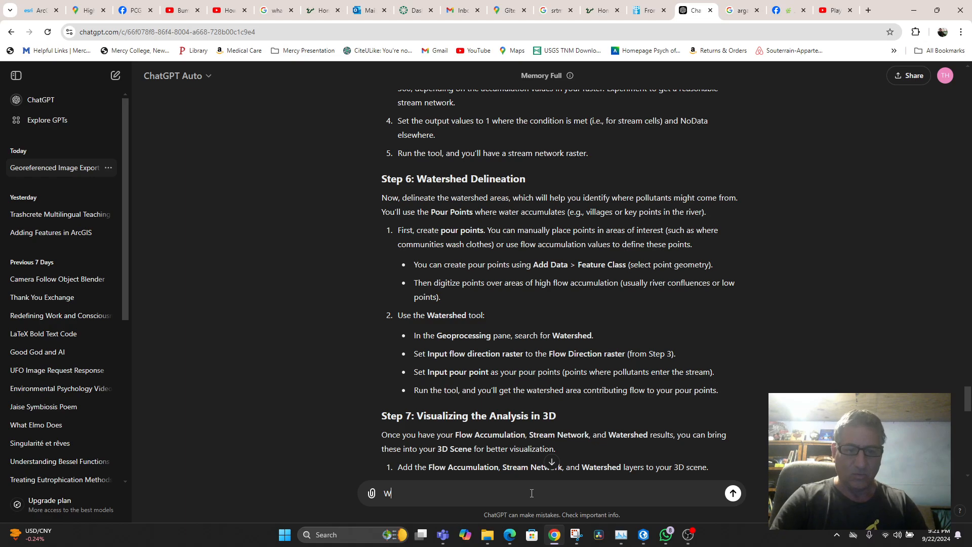
pyautogui.write('hat do the colo')
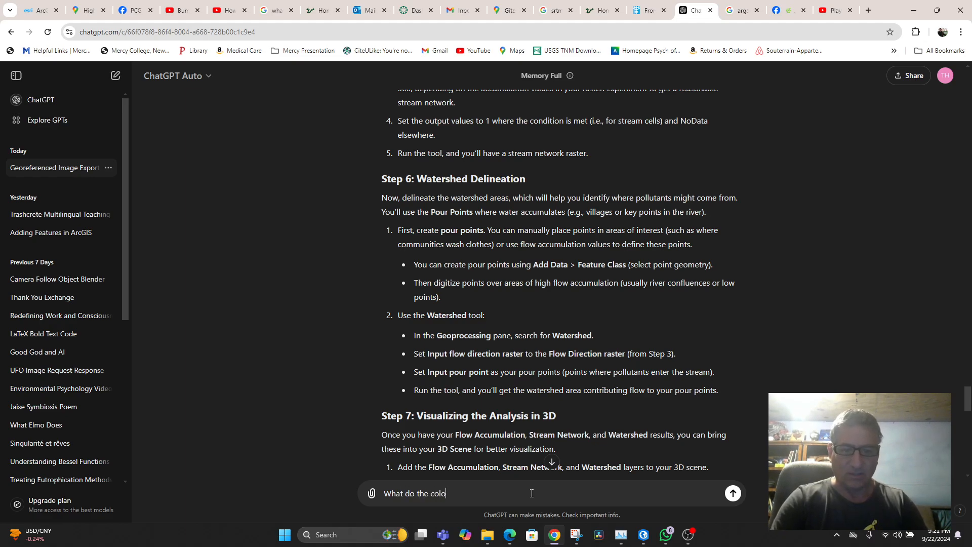
pyautogui.write('rs in Fl')
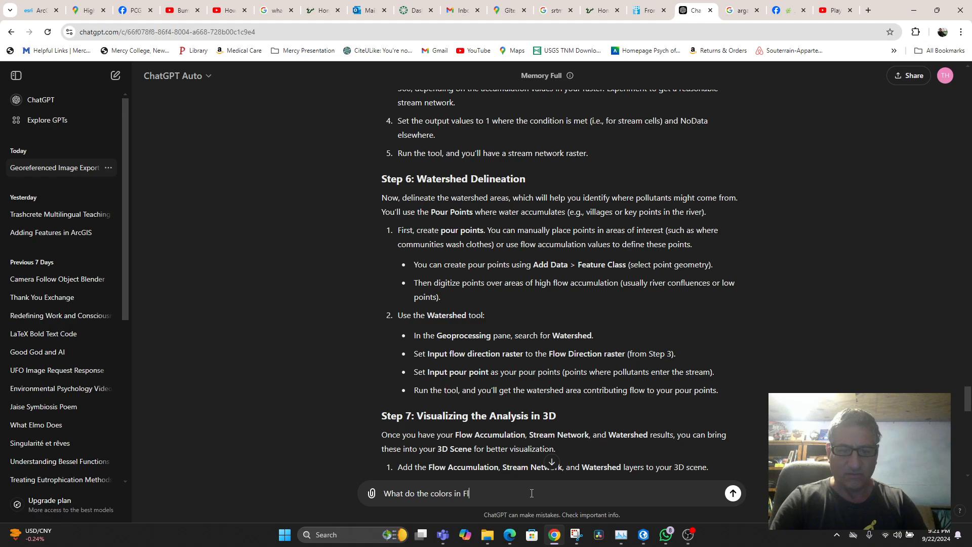
pyautogui.write('ow Directio')
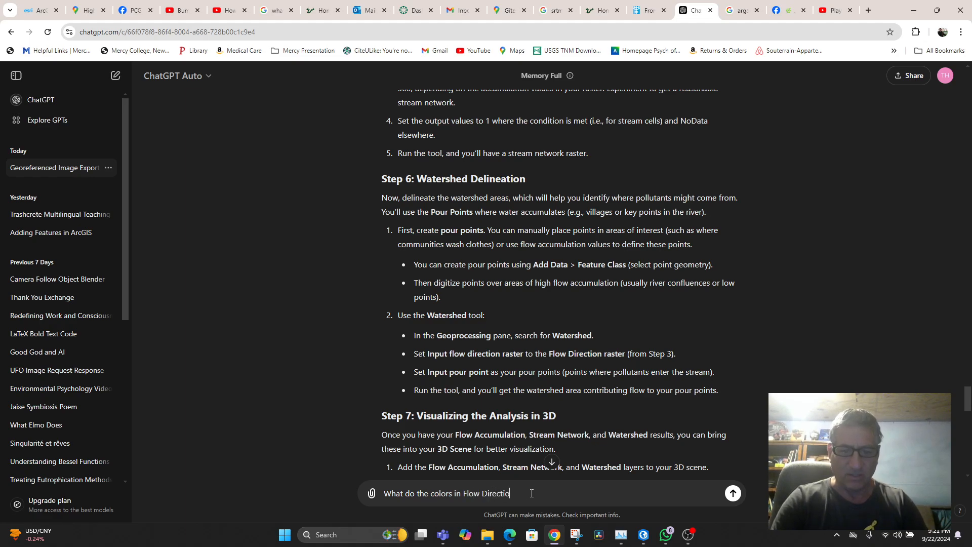
pyautogui.write('n r')
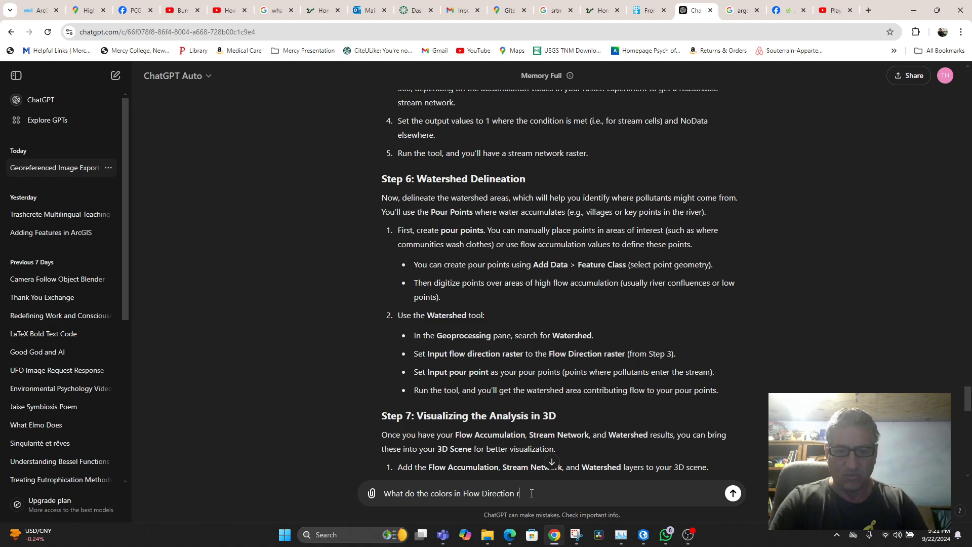
pyautogui.write('epresent')
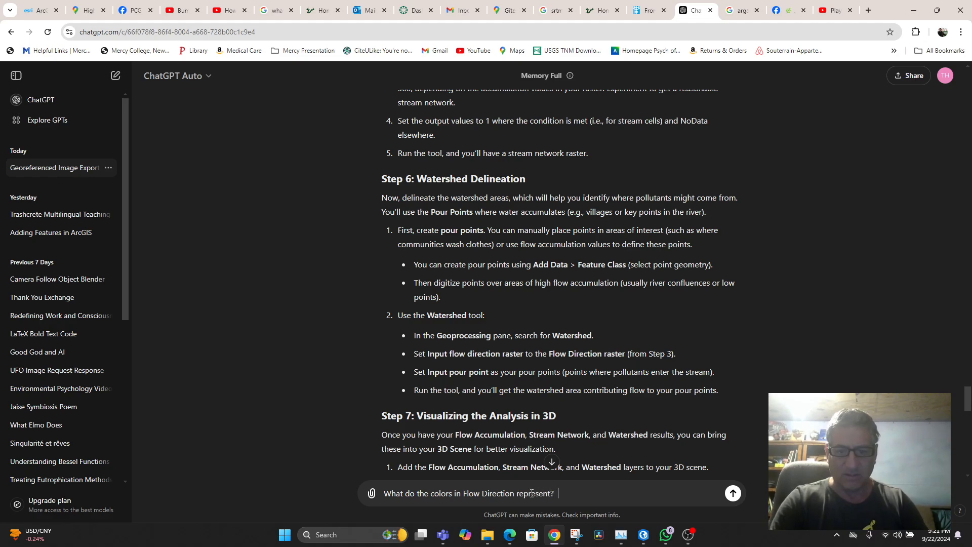
# Add "What is pink relative to blue?" to the question, checking the raster colors in ArcGIS Pro, and send it to ChatGPT.
pyautogui.write('?  What is p')
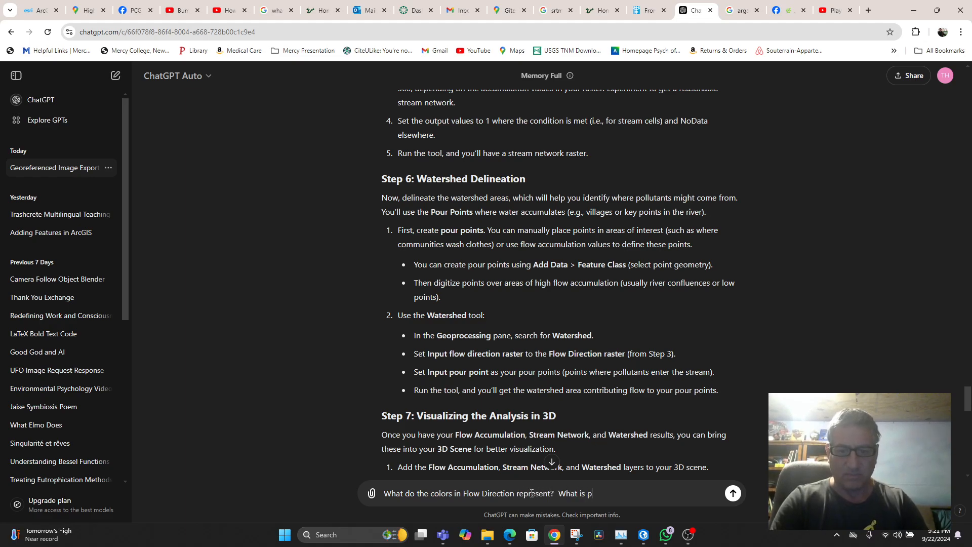
pyautogui.write('ink relative to')
pyautogui.click(643, 535)
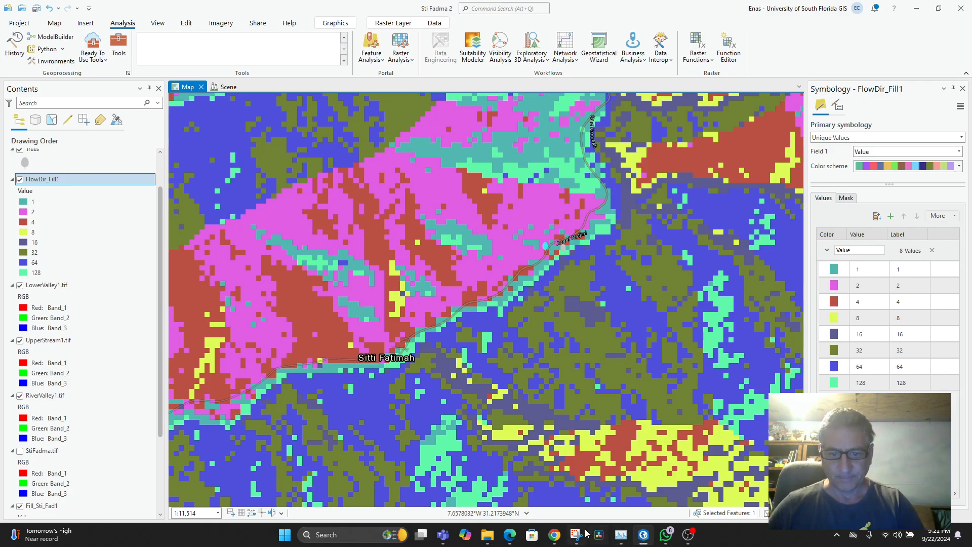
pyautogui.click(561, 536)
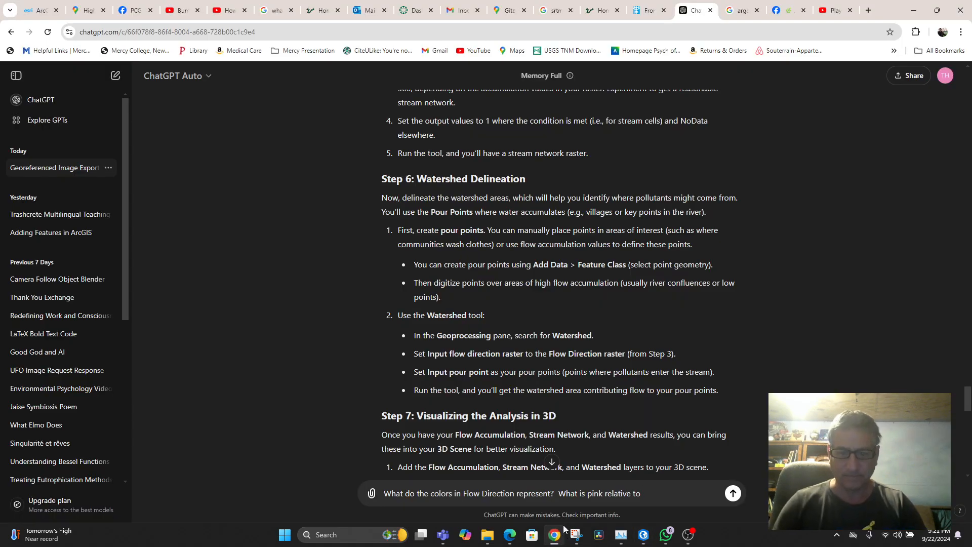
pyautogui.write('lue')
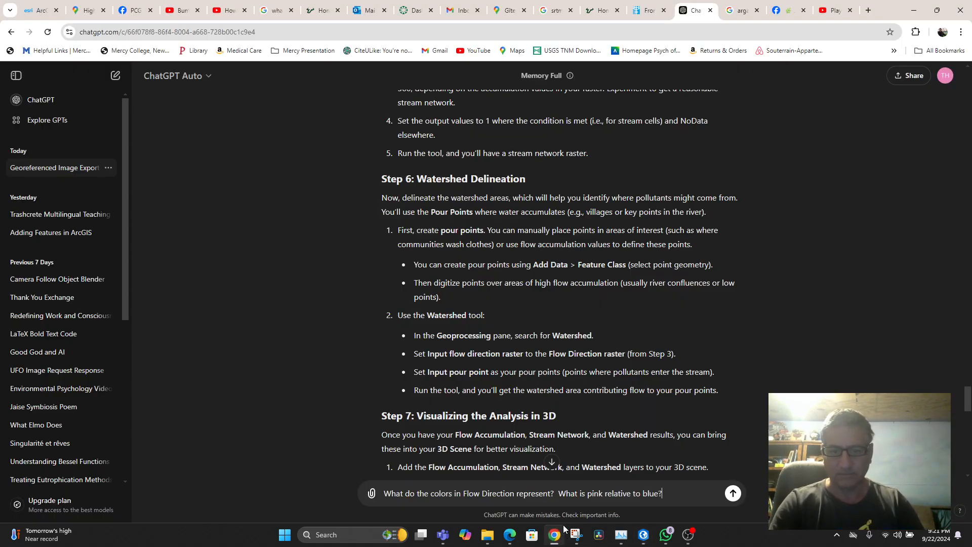
pyautogui.write('?')
pyautogui.press('Return')
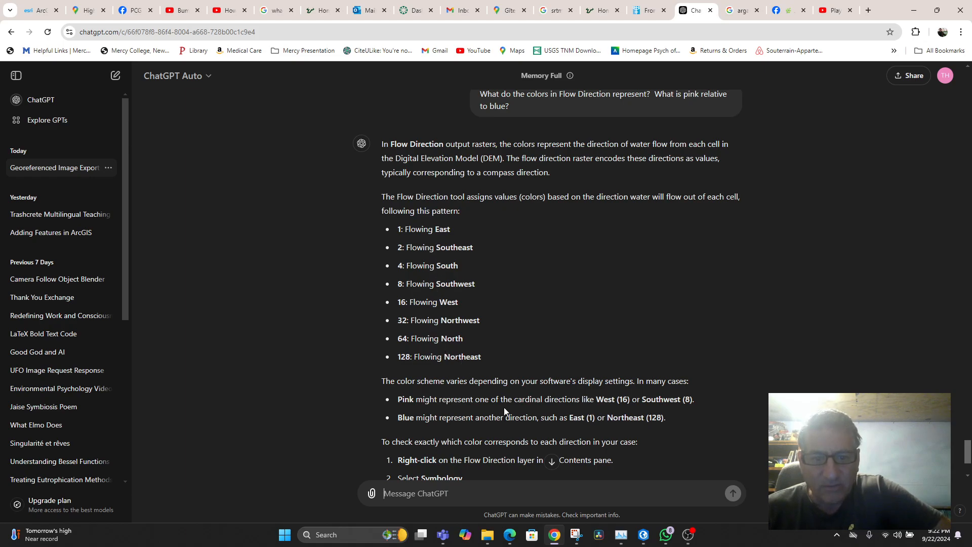
# Read ChatGPT's explanation of the flow direction values, their compass directions and how to match the colors.
pyautogui.scroll(-1, 504, 408)
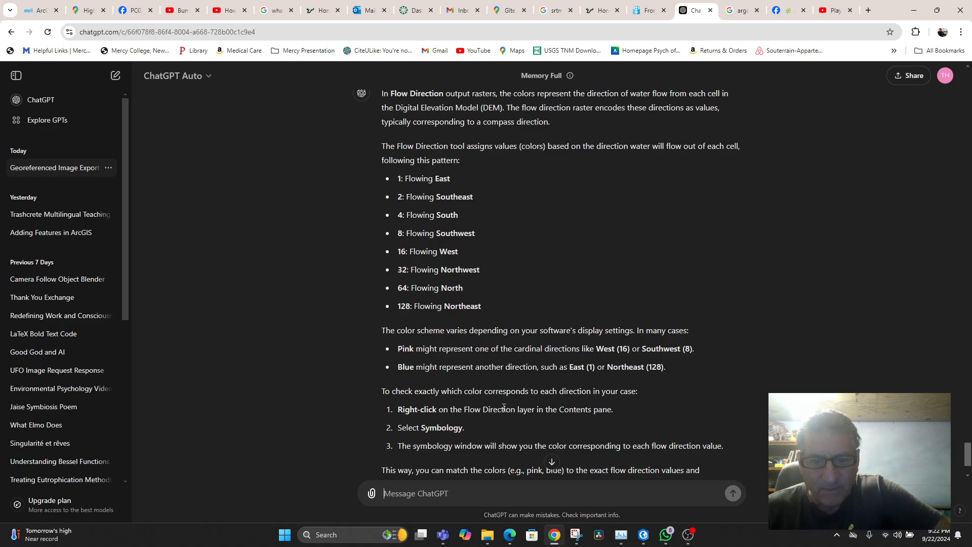
pyautogui.scroll(-2, 504, 408)
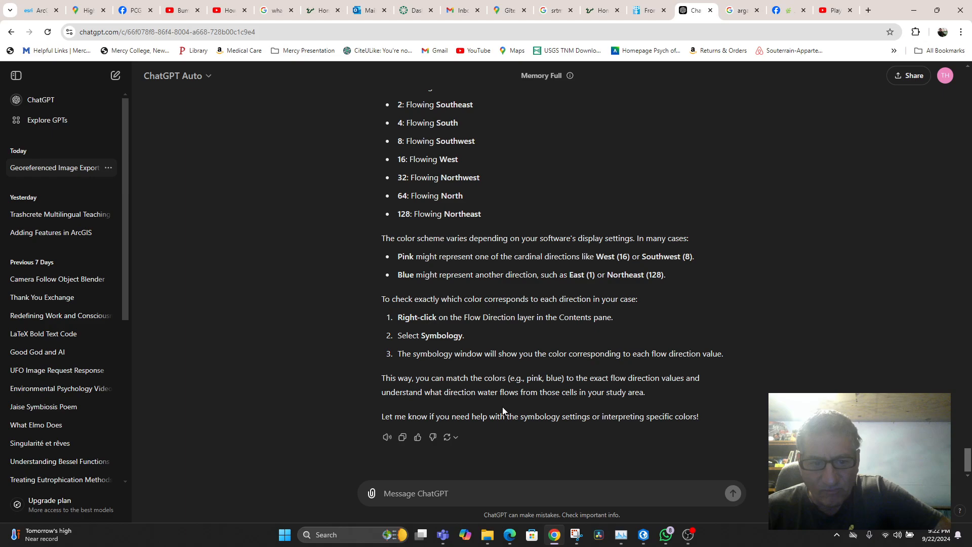
pyautogui.scroll(7, 540, 415)
pyautogui.scroll(-2, 538, 416)
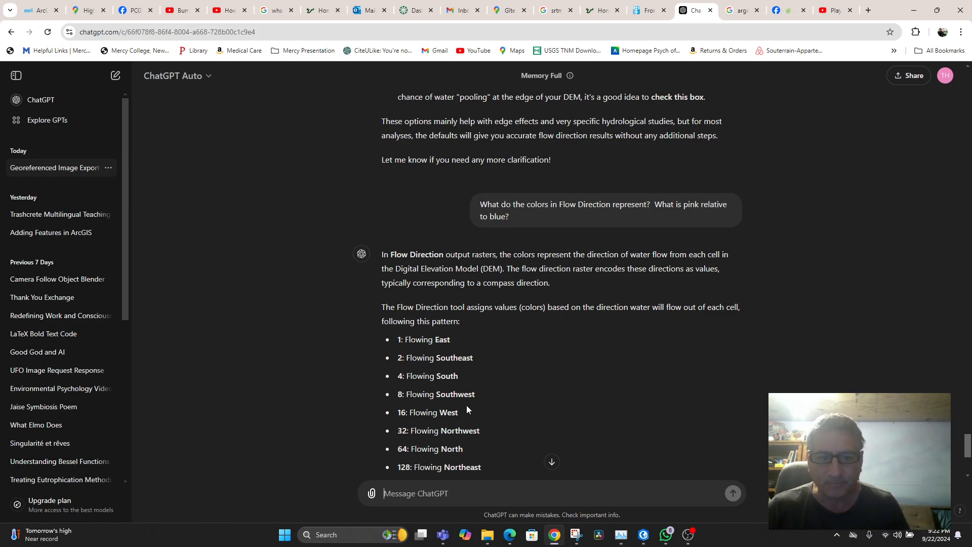
# Switch to ArcGIS Pro and examine FlowDir_Fill1's symbology, including the value colors, mask settings and available symbology types.
pyautogui.click(644, 536)
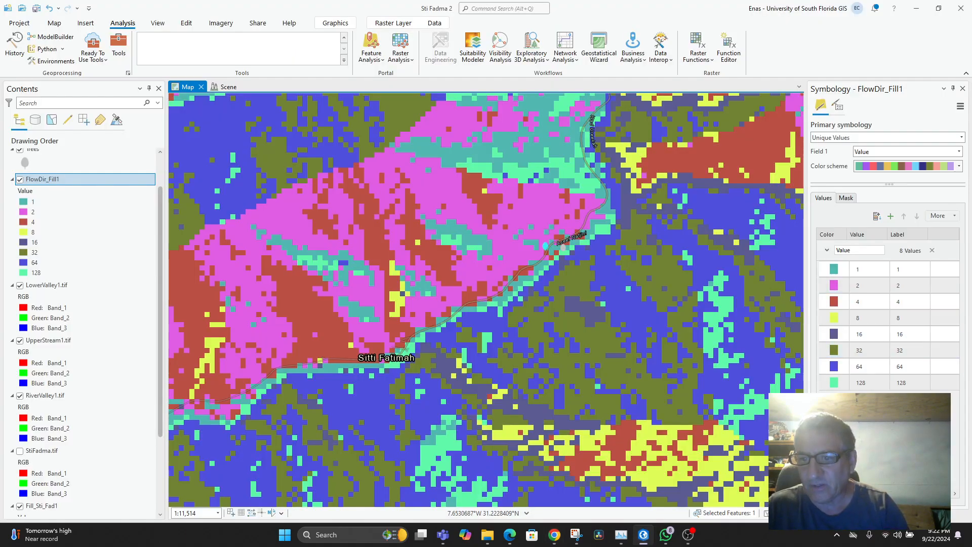
pyautogui.click(941, 272)
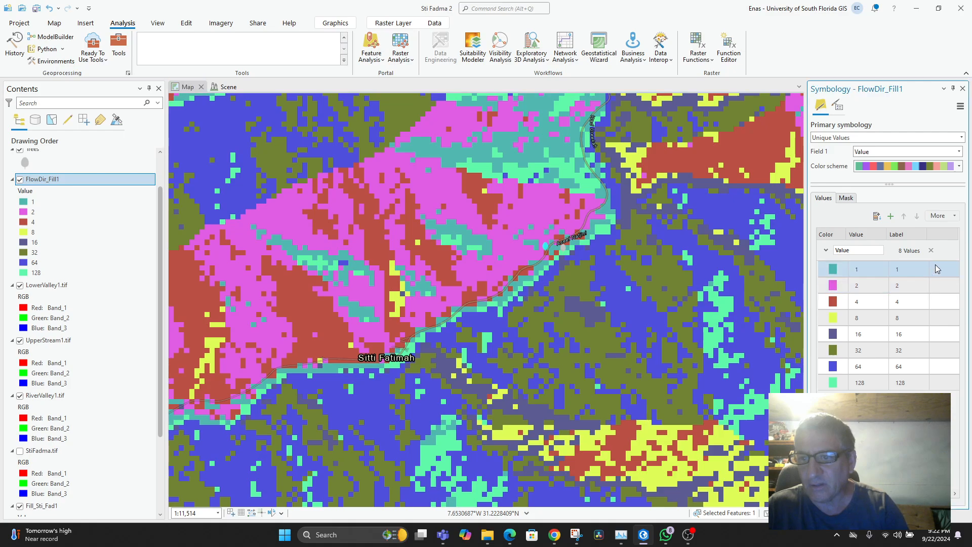
pyautogui.click(833, 273)
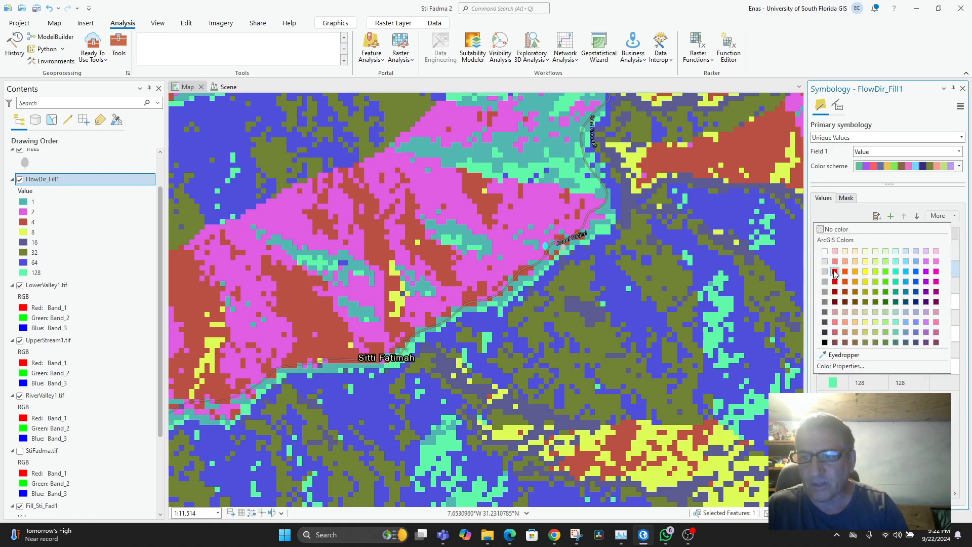
pyautogui.click(828, 212)
pyautogui.click(846, 198)
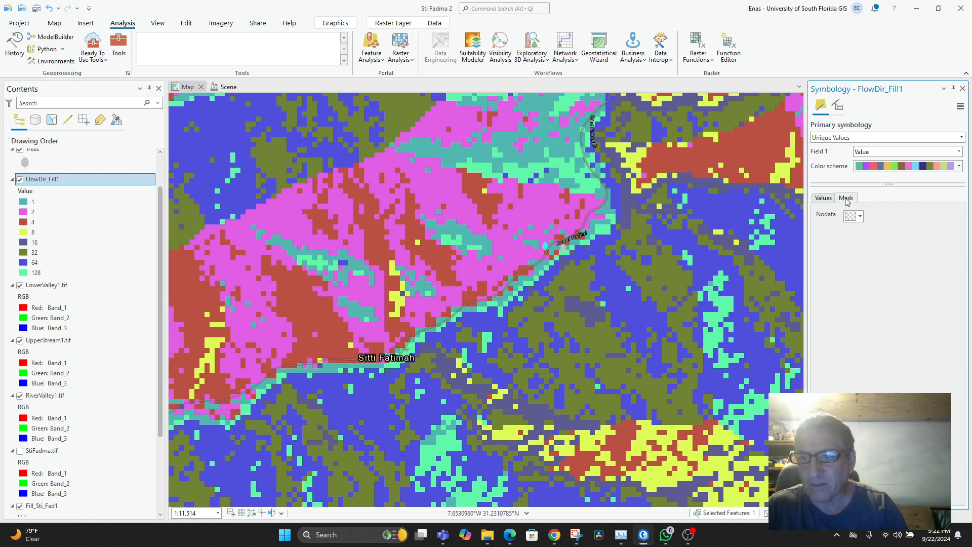
pyautogui.click(824, 198)
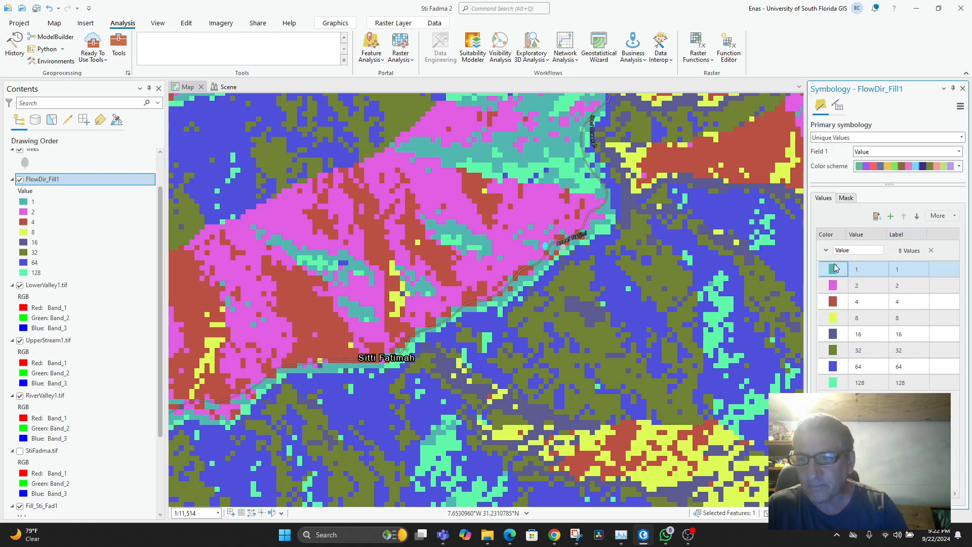
pyautogui.click(827, 250)
pyautogui.click(828, 251)
pyautogui.click(880, 255)
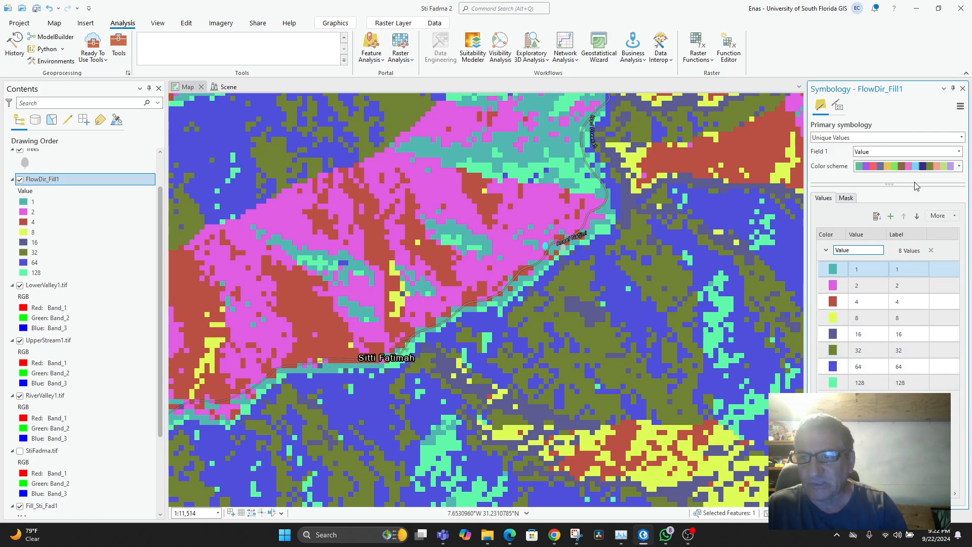
pyautogui.click(962, 137)
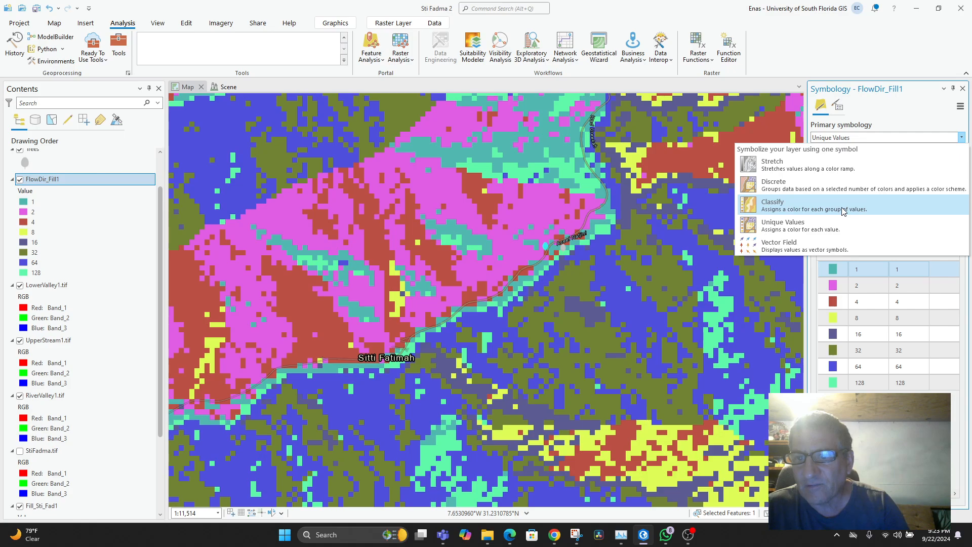
pyautogui.click(836, 246)
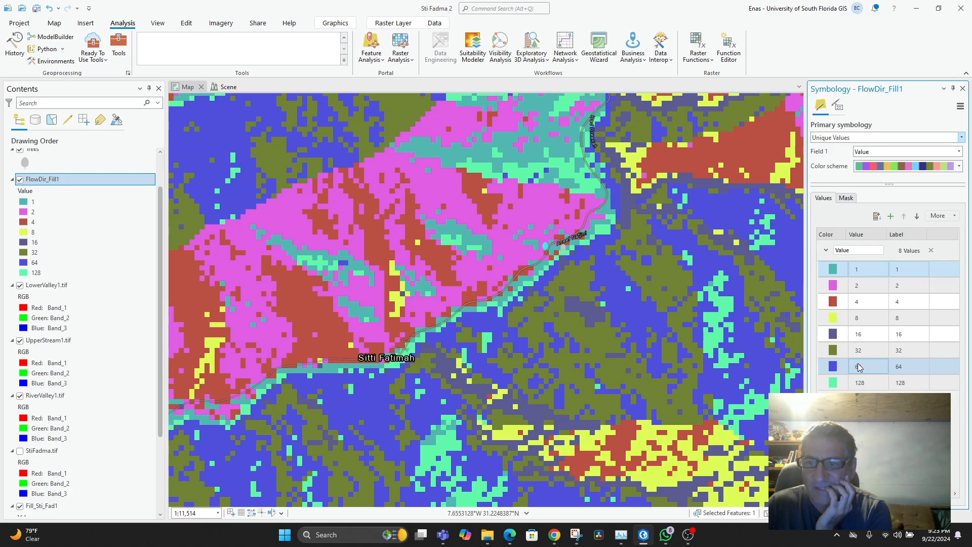
# Switch back to ChatGPT in Chrome and reread the direction codes and the symbology advice for matching colors.
pyautogui.click(555, 535)
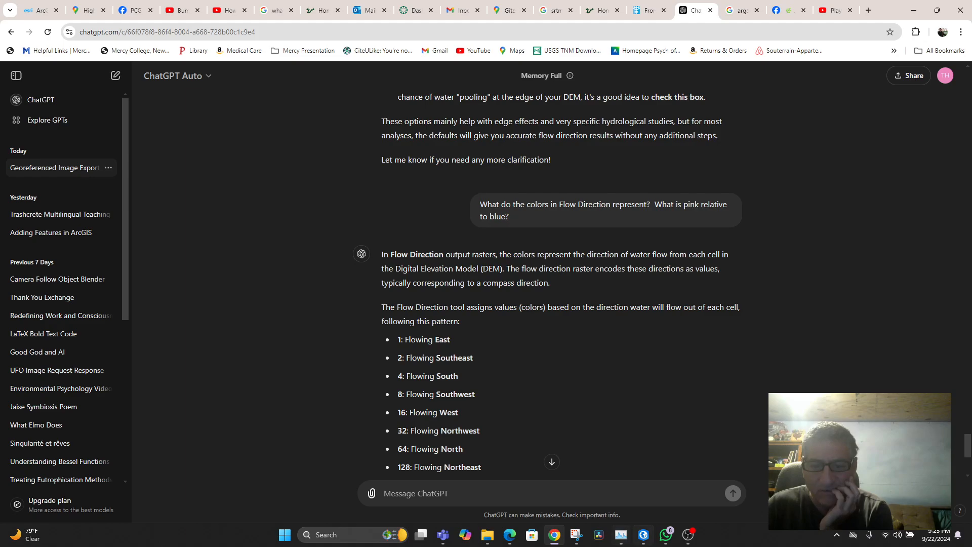
pyautogui.moveTo(612, 540)
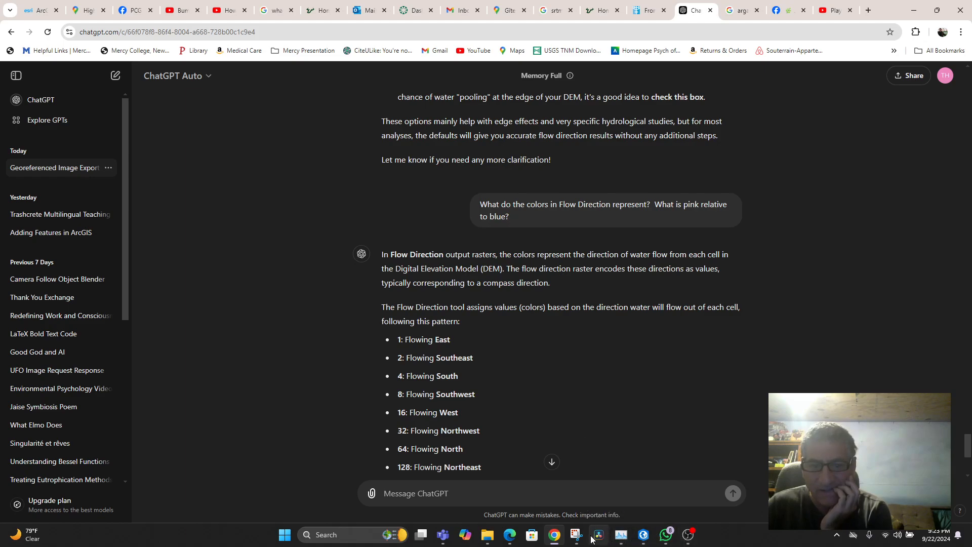
pyautogui.scroll(-3, 567, 459)
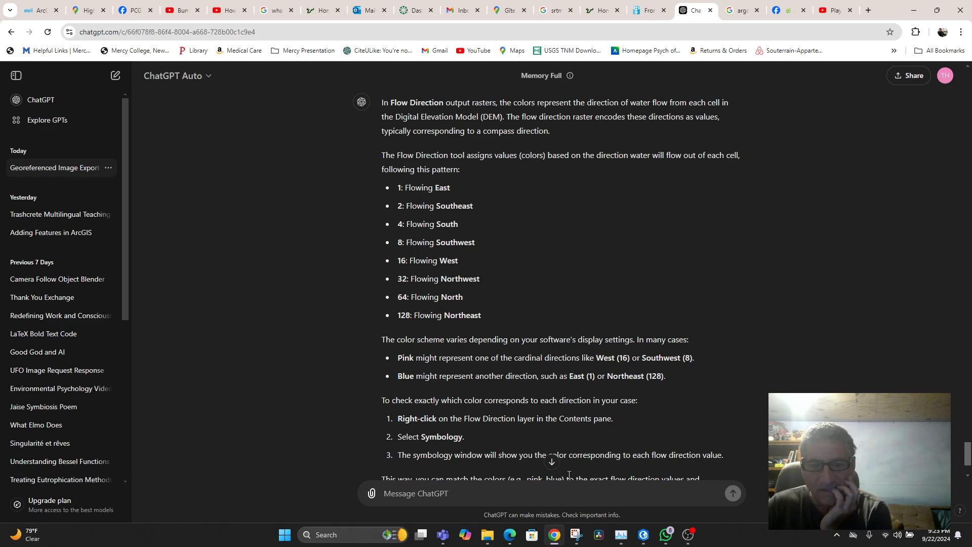
pyautogui.scroll(-2, 568, 475)
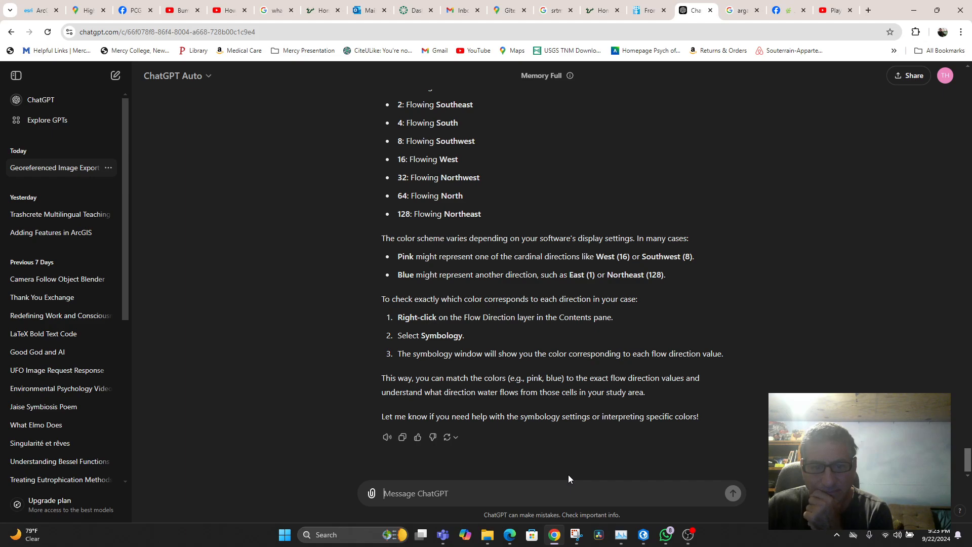
pyautogui.scroll(5, 568, 475)
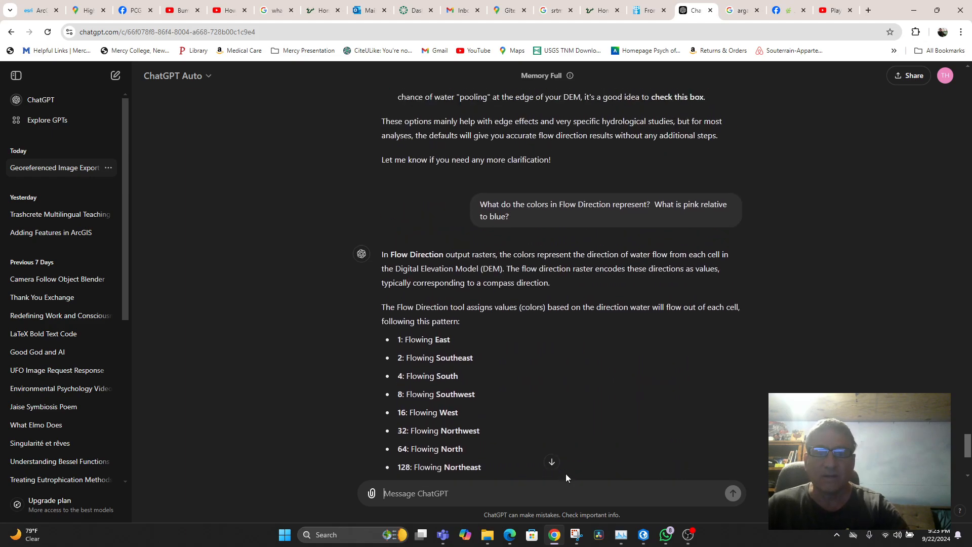
# Switch to ArcGIS Pro and compare the FlowDir_Fill1 colors around Sitti Fatimah at several scales with ChatGPT's direction codes.
pyautogui.scroll(-3, 566, 473)
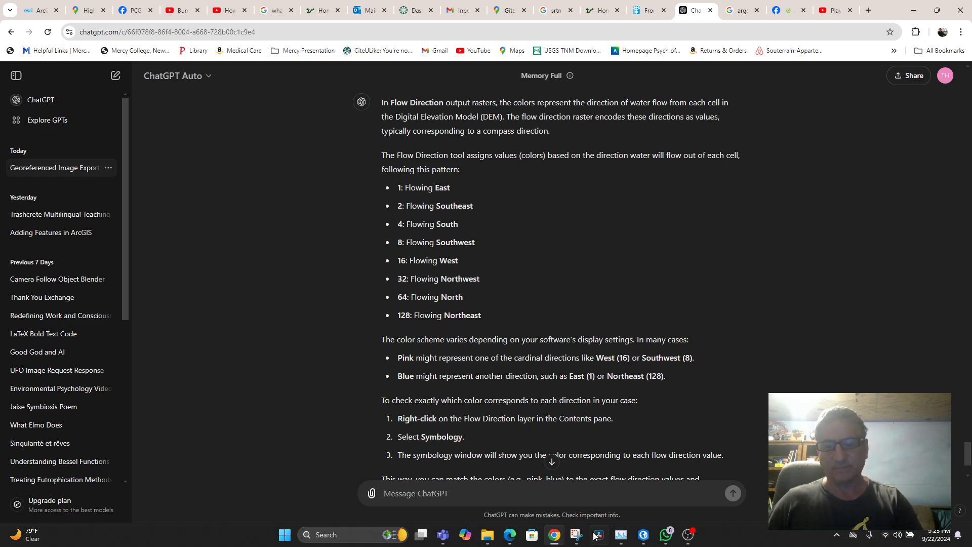
pyautogui.moveTo(655, 542)
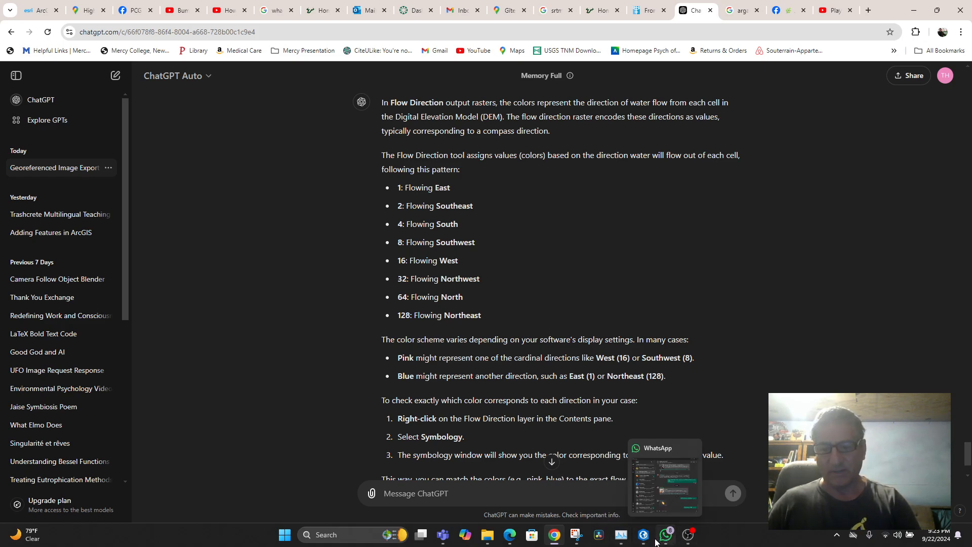
pyautogui.click(643, 484)
pyautogui.scroll(-6, 587, 388)
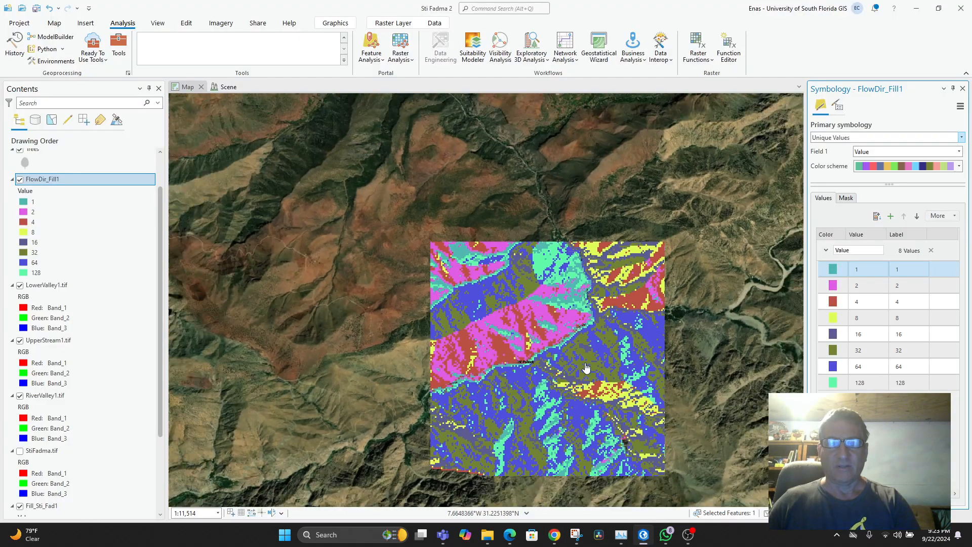
pyautogui.scroll(4, 585, 345)
pyautogui.scroll(3, 585, 345)
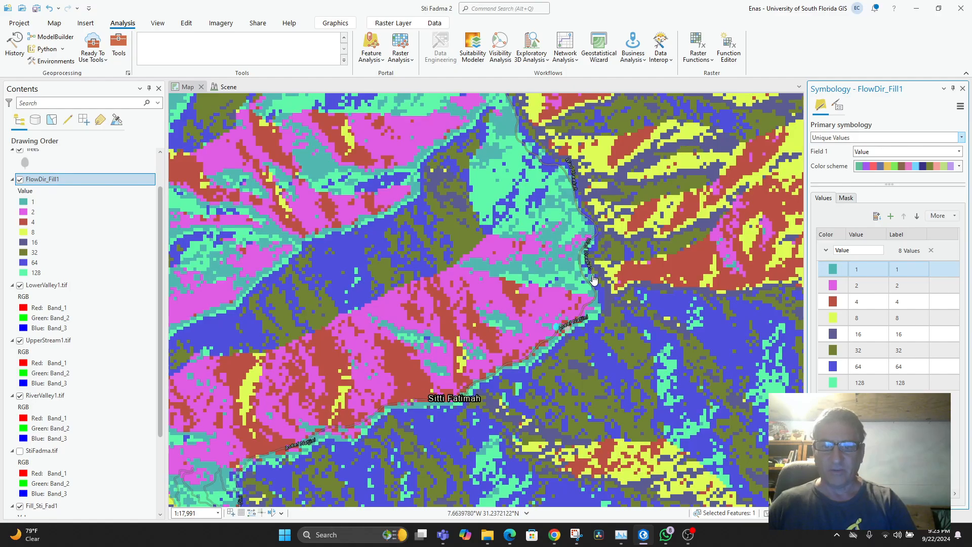
pyautogui.scroll(-4, 553, 381)
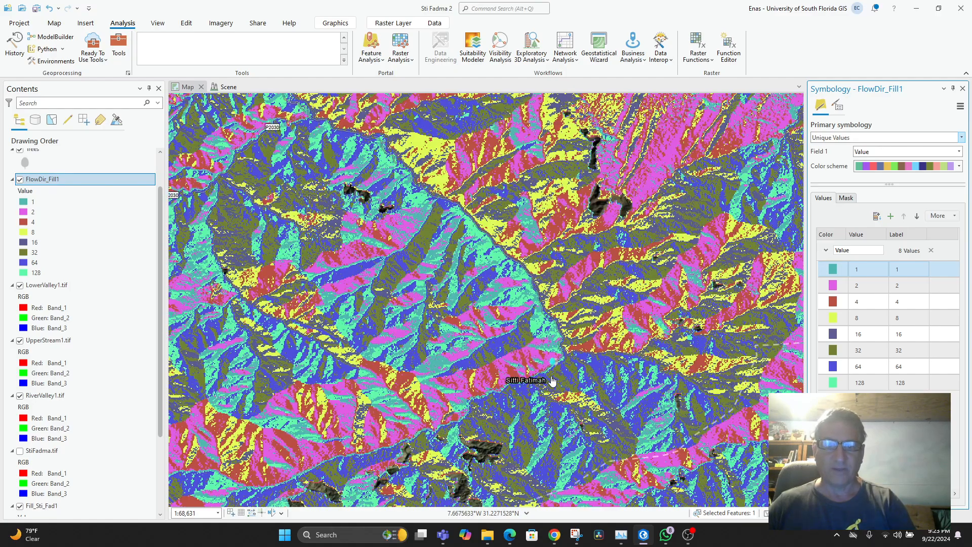
pyautogui.scroll(-3, 553, 381)
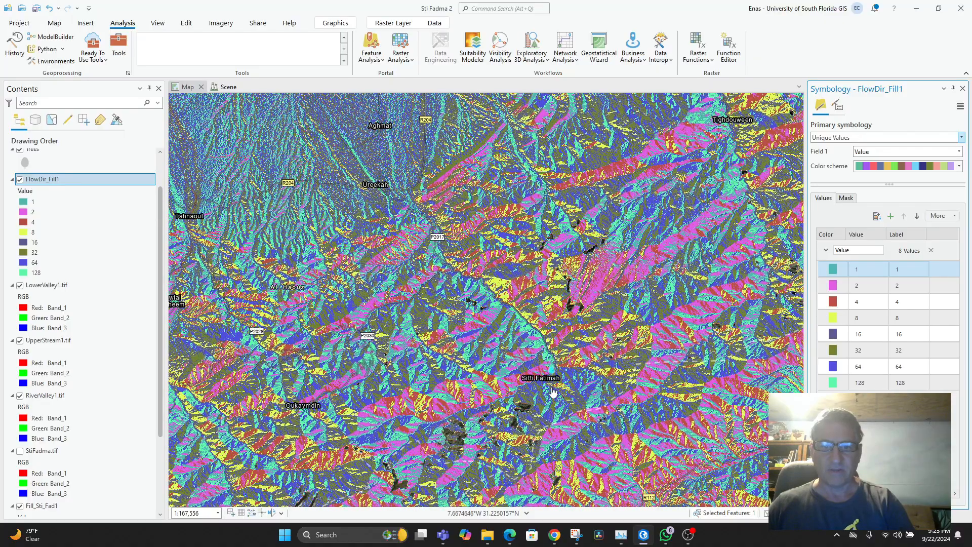
pyautogui.scroll(-1, 554, 400)
pyautogui.scroll(-1, 554, 404)
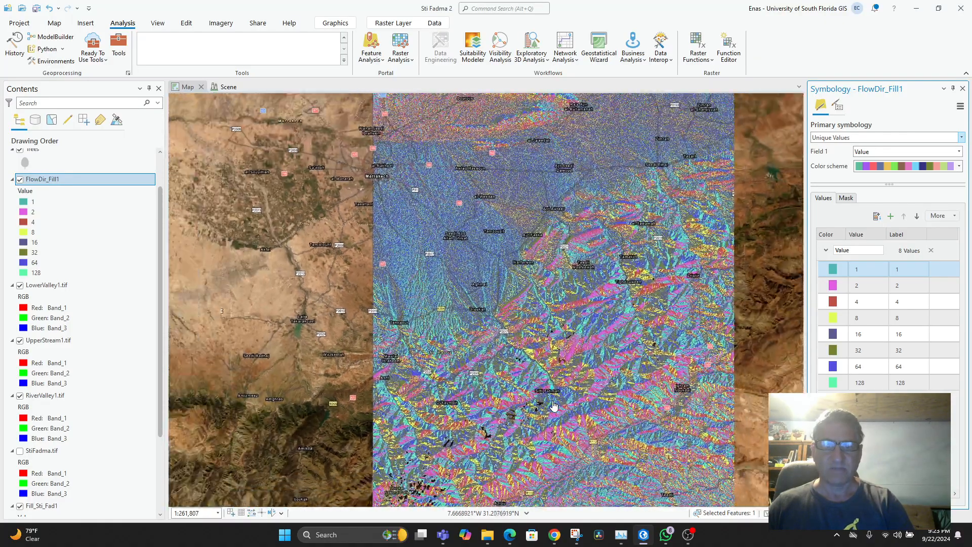
pyautogui.scroll(-2, 554, 405)
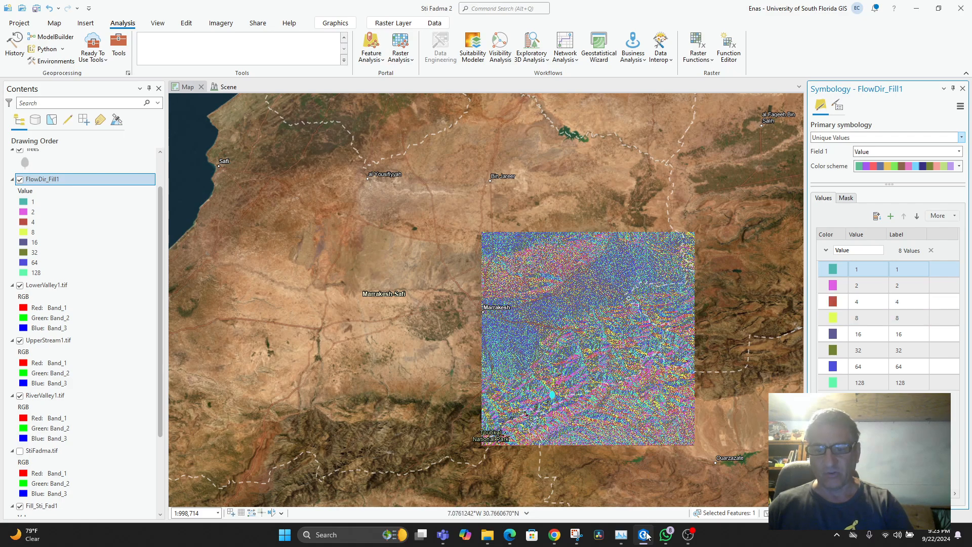
# Switch back to ChatGPT in Chrome and find and read the guide's Step 4 instructions for Flow Accumulation.
pyautogui.click(554, 535)
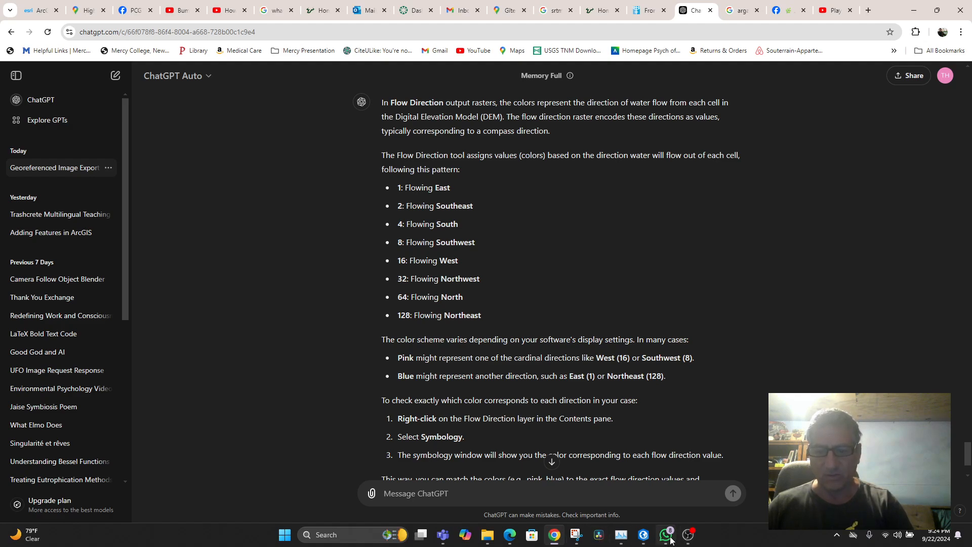
pyautogui.click(644, 538)
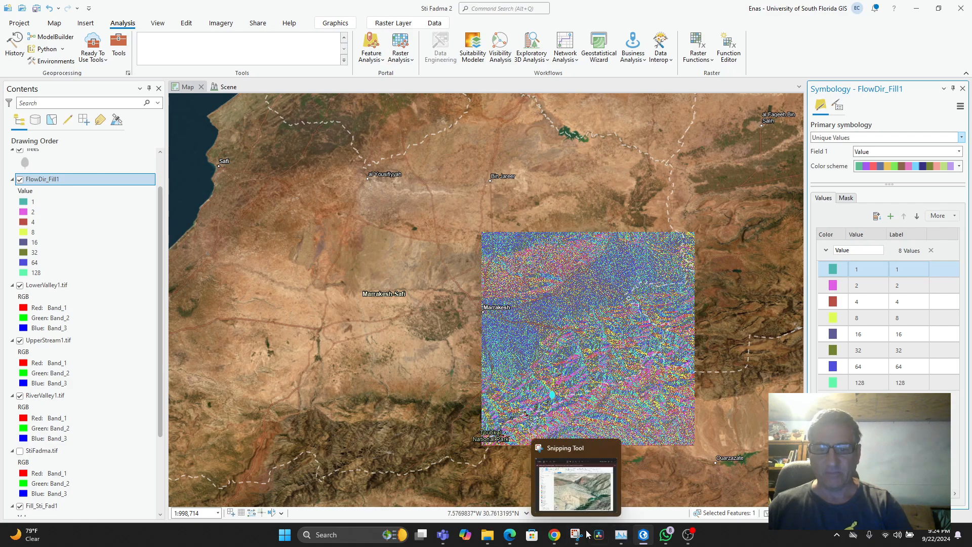
pyautogui.click(554, 537)
pyautogui.scroll(-2, 494, 380)
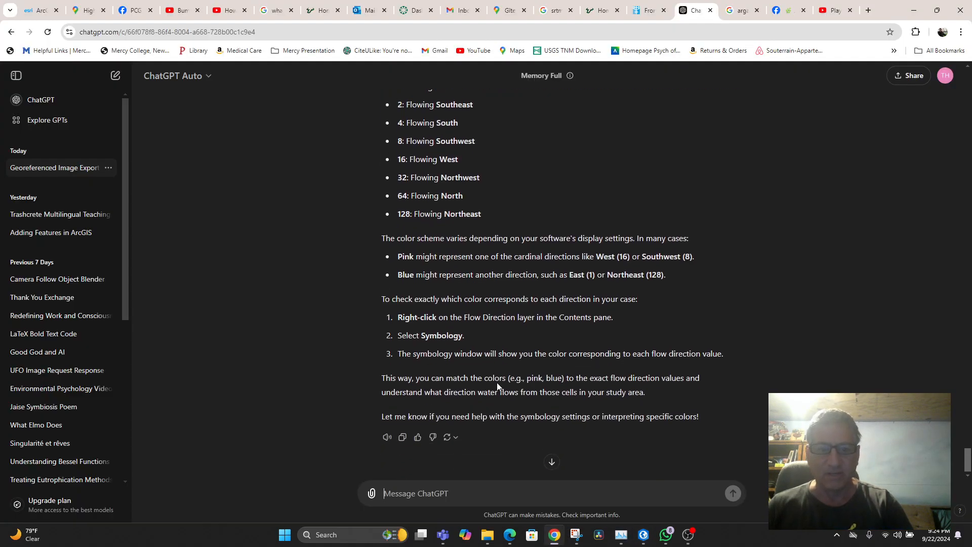
pyautogui.scroll(15, 491, 374)
pyautogui.scroll(12, 444, 351)
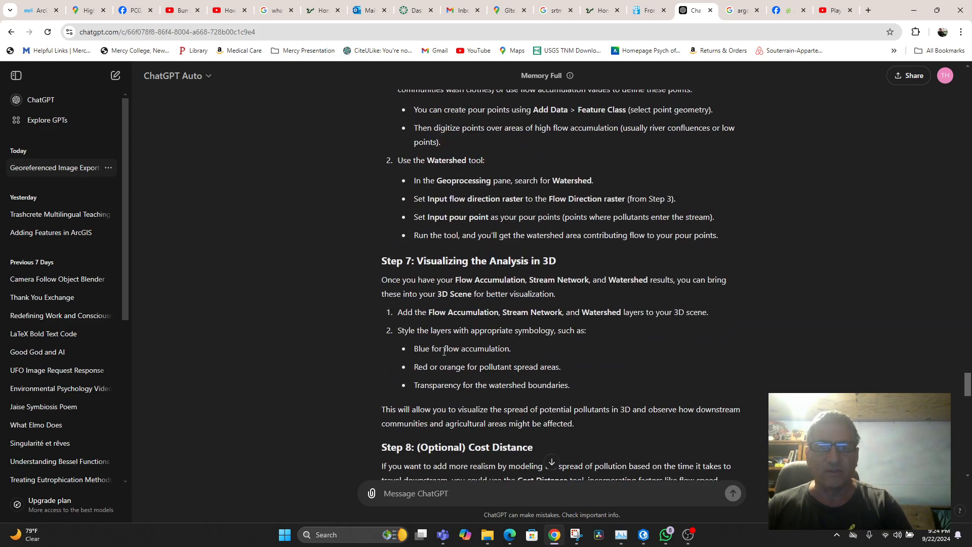
pyautogui.scroll(7, 464, 373)
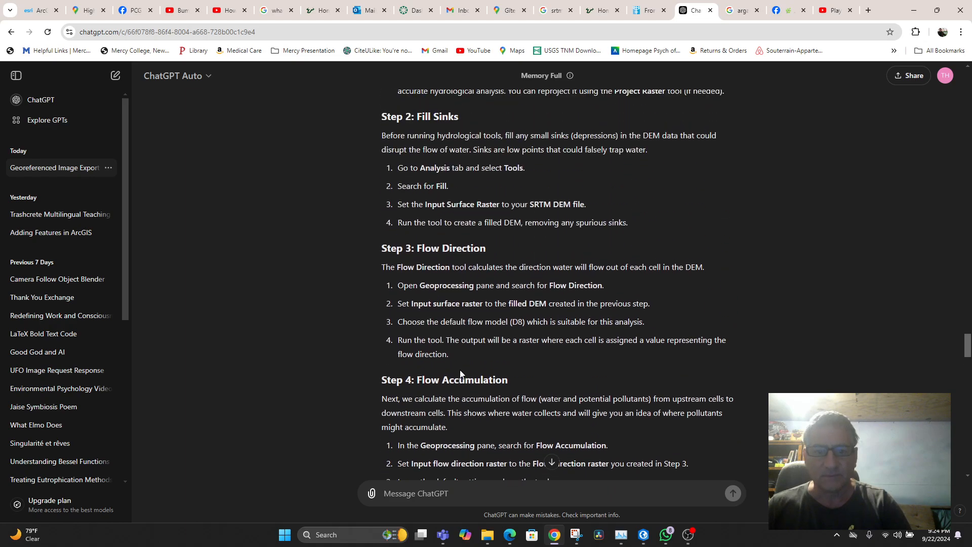
pyautogui.scroll(-2, 460, 374)
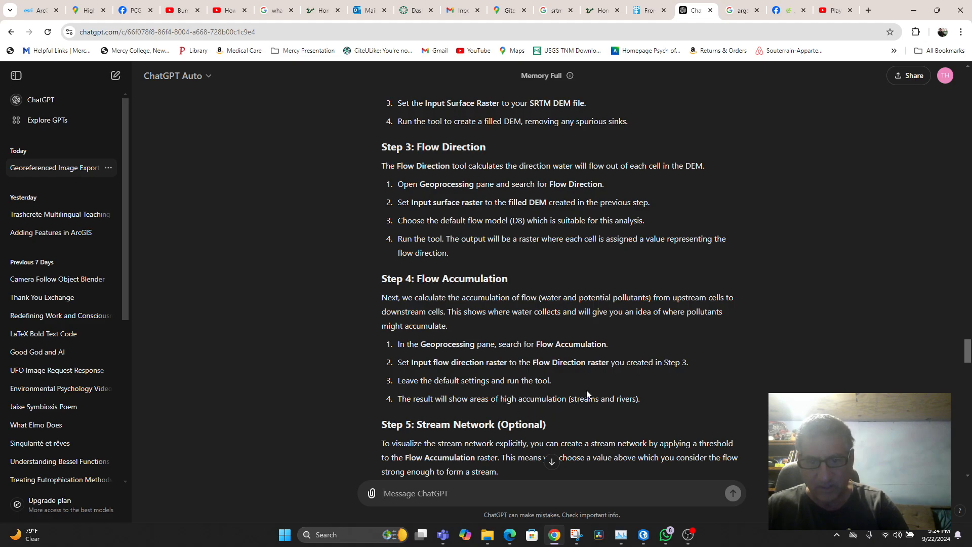
pyautogui.scroll(1, 579, 390)
pyautogui.scroll(-1, 580, 390)
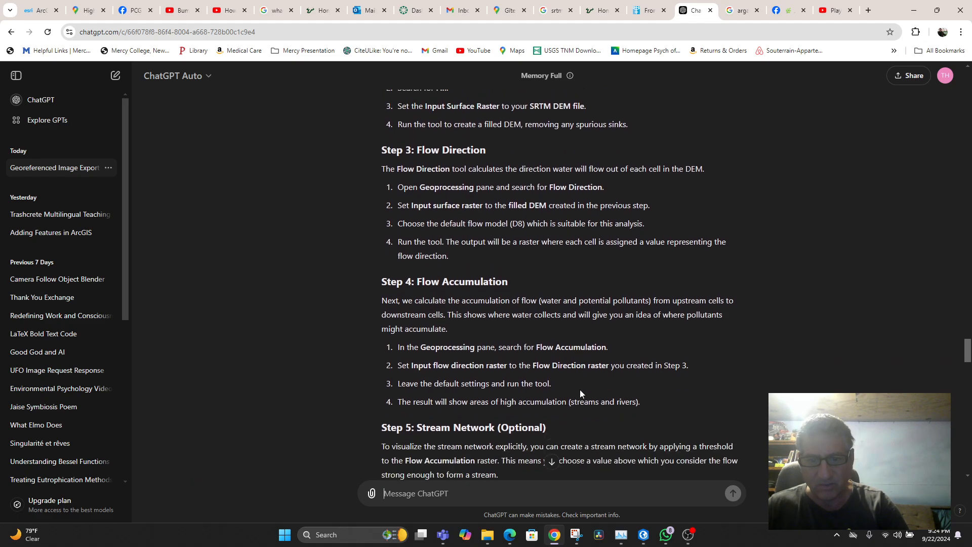
# Switch to ArcGIS Pro, search the geoprocessing tools for "flow accumulation" and open the Flow Accumulation tool.
pyautogui.click(641, 543)
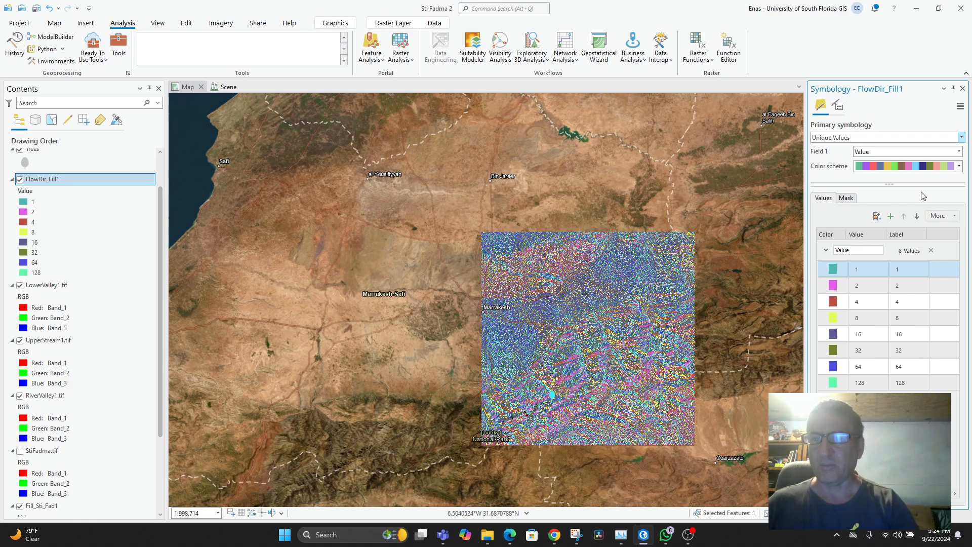
pyautogui.click(962, 88)
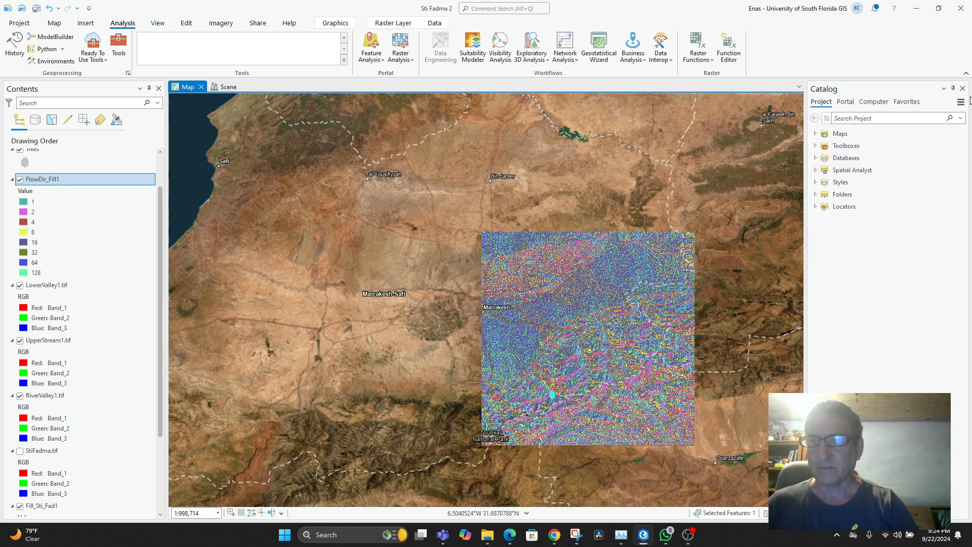
pyautogui.click(119, 48)
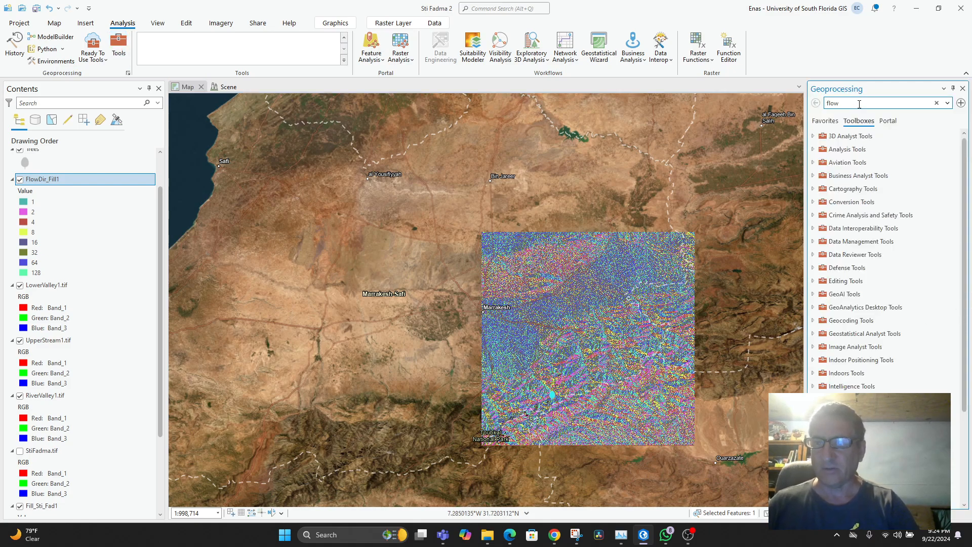
pyautogui.moveTo(859, 104); pyautogui.dragTo(813, 112)
pyautogui.write('f')
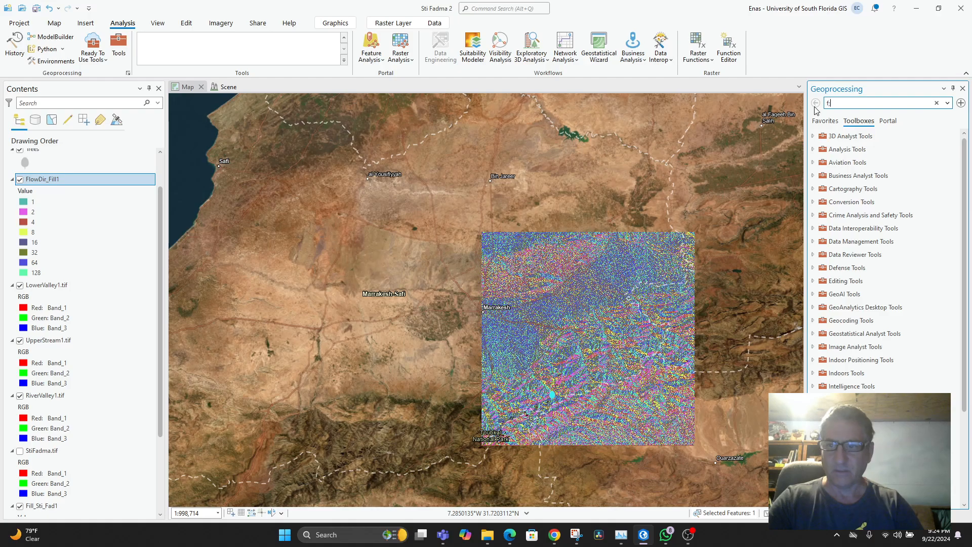
pyautogui.write(';pw')
pyautogui.press('BackSpace')
pyautogui.write('low accumulation')
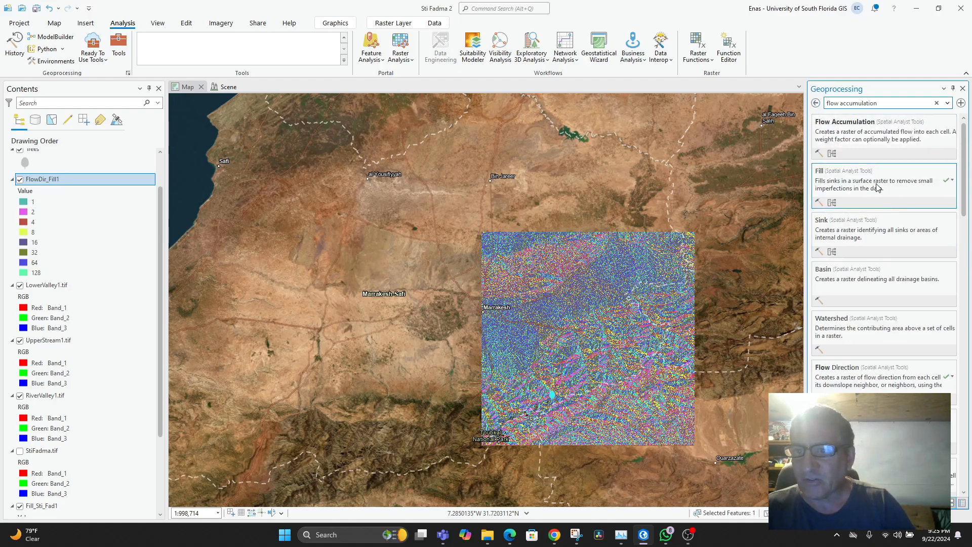
pyautogui.click(867, 136)
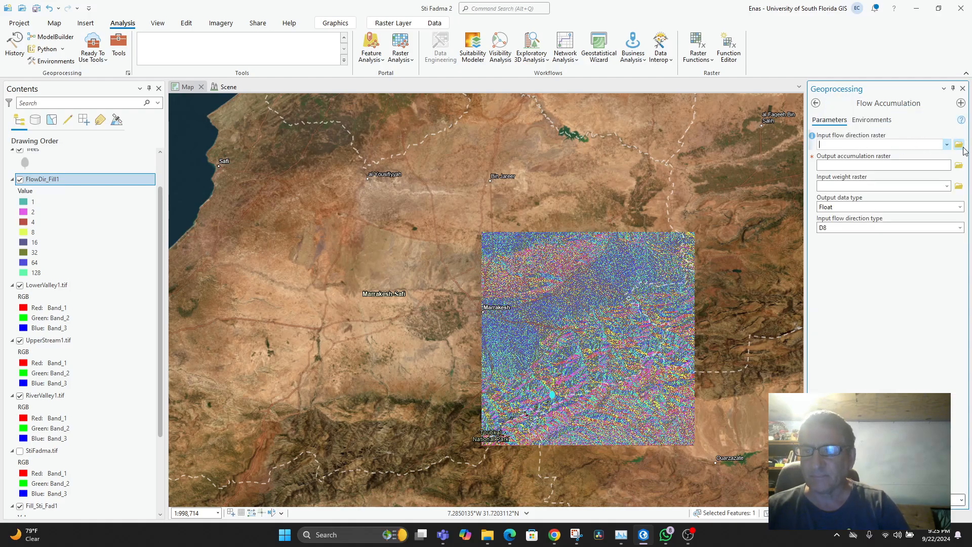
# Run Flow Accumulation with FlowDir_Fill1 as the input flow direction raster, keeping the default output name, Float data type and D8 type.
pyautogui.click(946, 145)
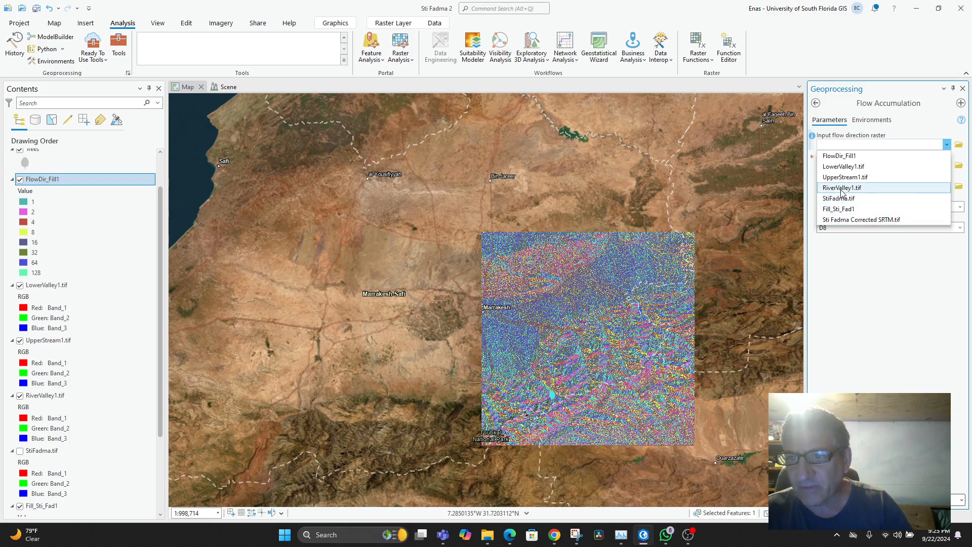
pyautogui.click(841, 156)
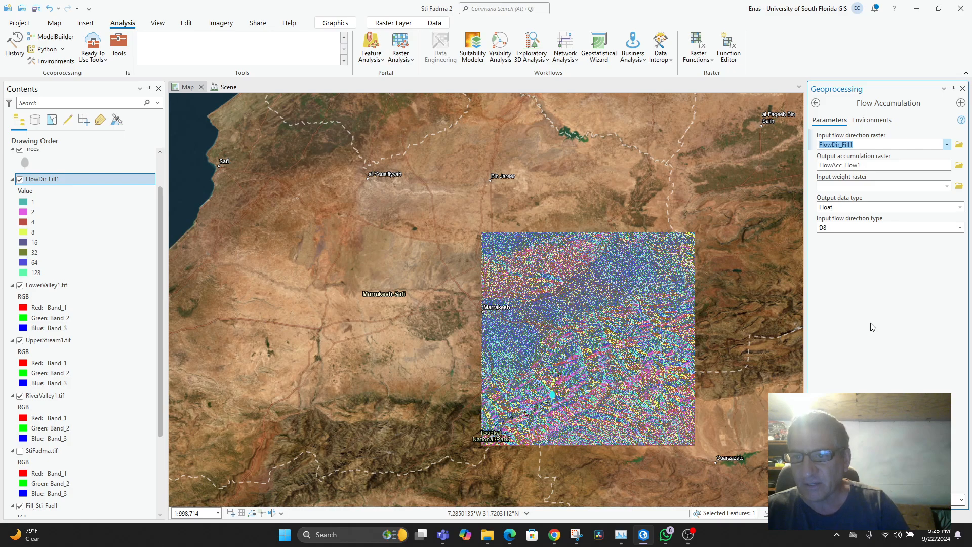
pyautogui.click(935, 500)
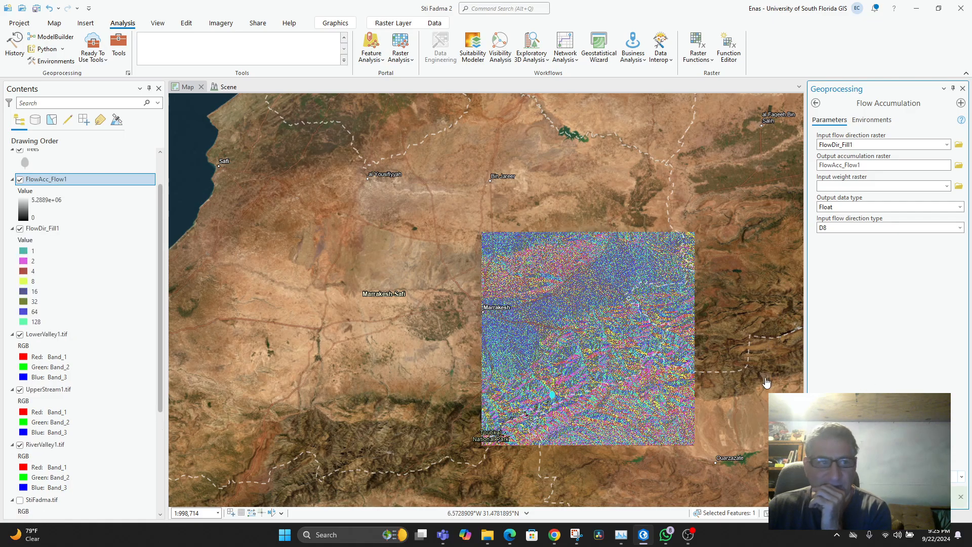
# Examine the FlowAcc_Flow1 raster at several scales and query the accumulation value of one cell east of Marrakesh.
pyautogui.scroll(2, 619, 406)
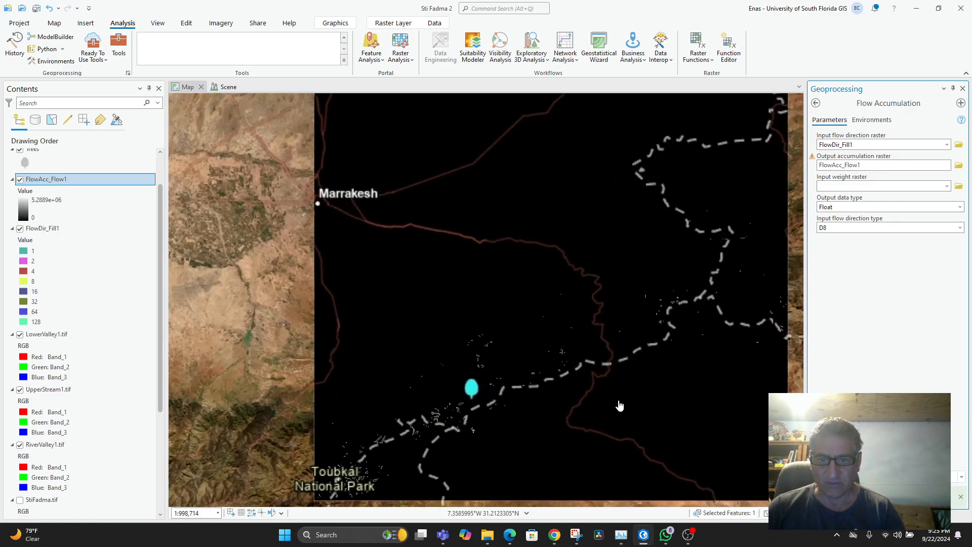
pyautogui.scroll(5, 619, 406)
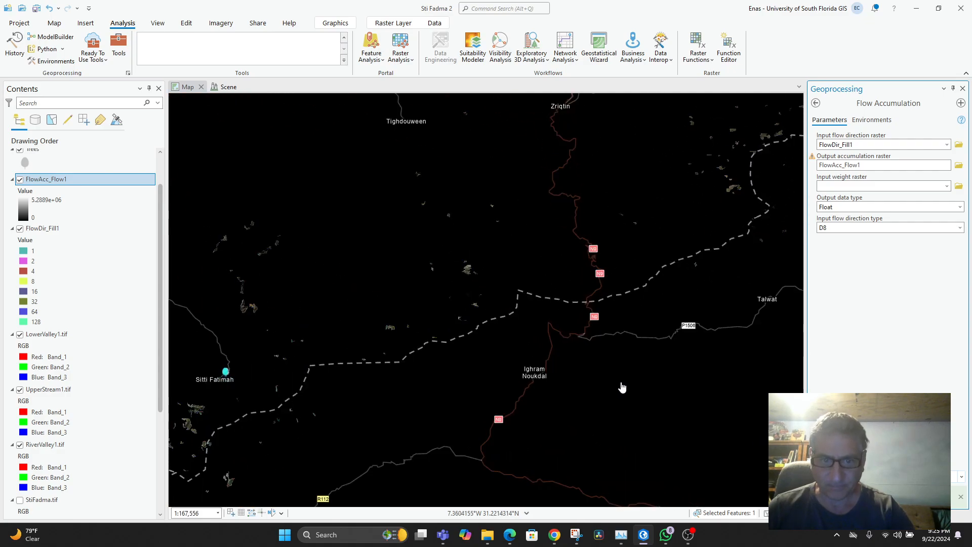
pyautogui.scroll(-1, 612, 404)
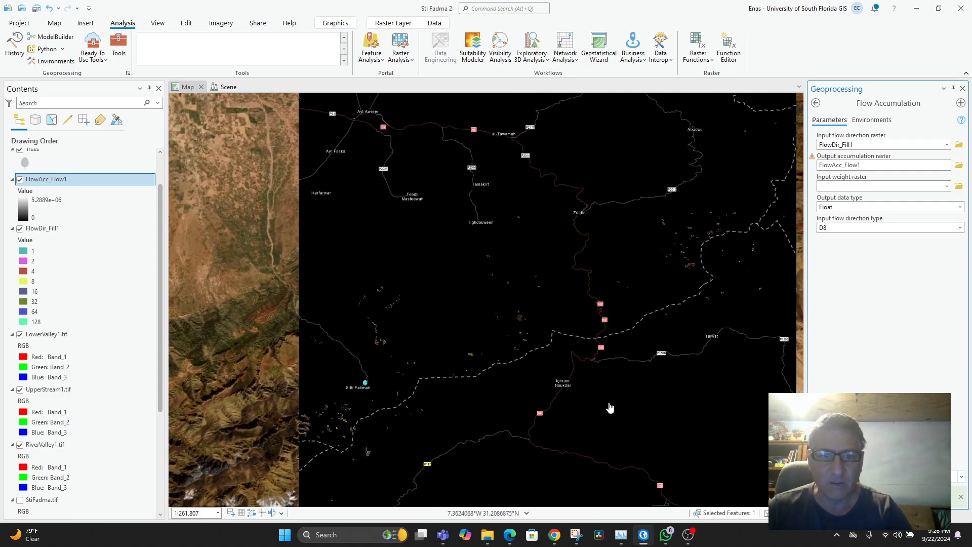
pyautogui.scroll(-2, 610, 410)
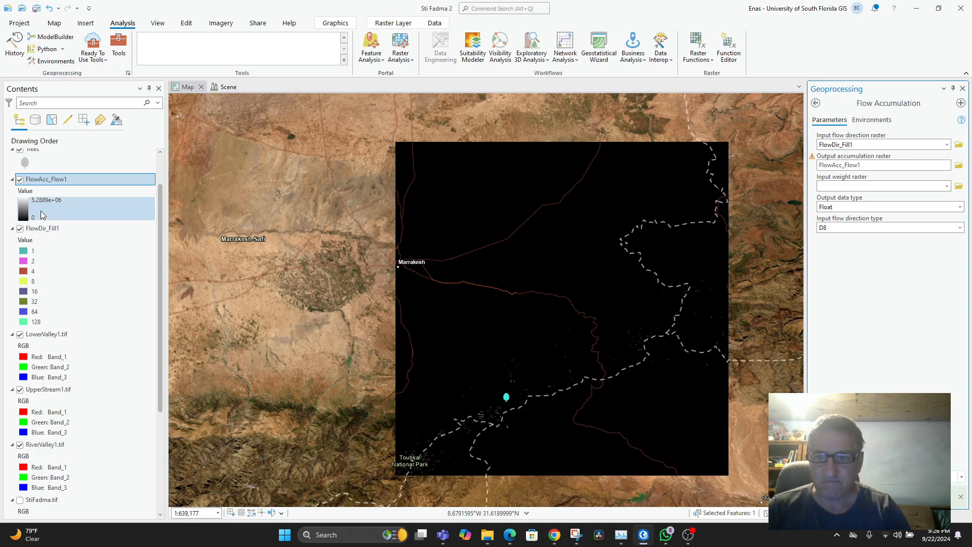
pyautogui.click(963, 88)
pyautogui.click(564, 252)
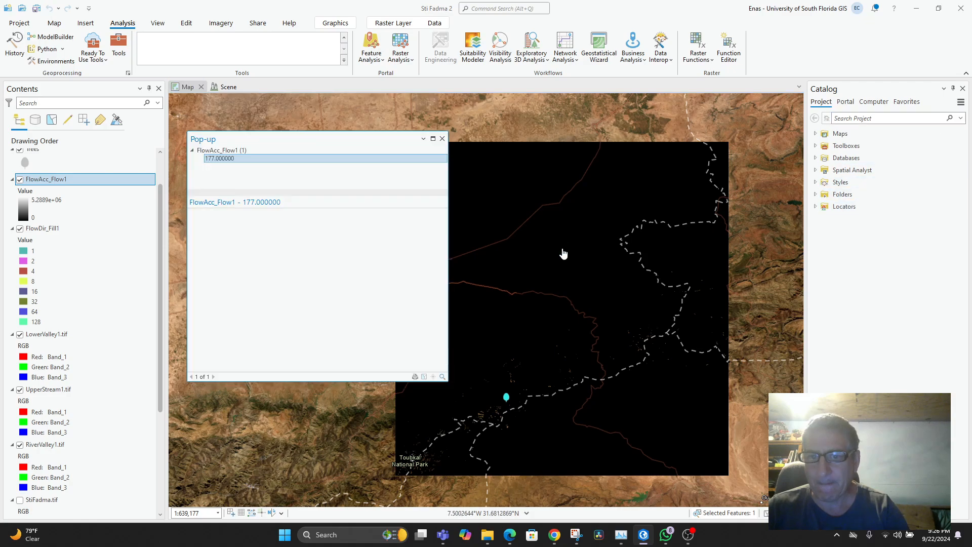
pyautogui.click(443, 138)
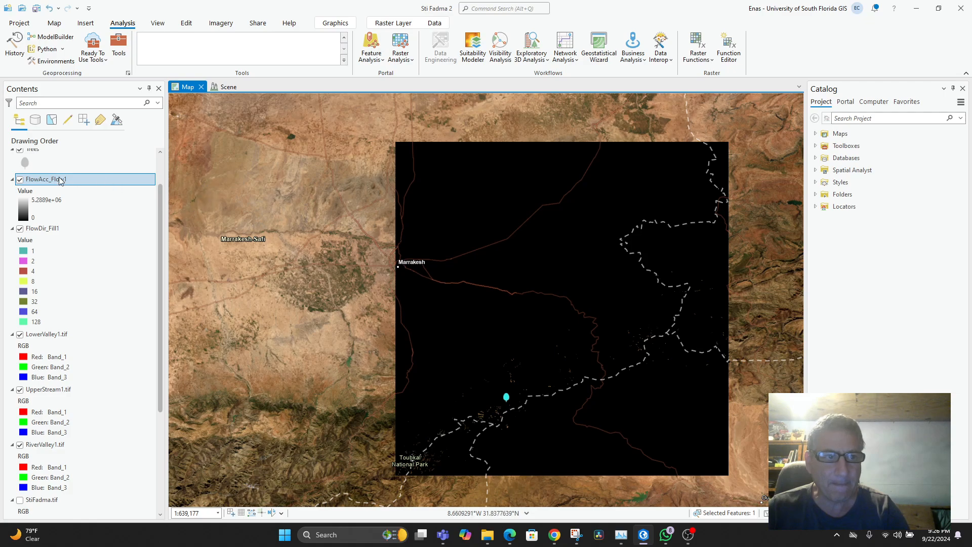
# Open the symbology of FlowAcc_Flow1 and try inverting its black-to-white color scheme, restoring the original order.
pyautogui.rightClick(59, 181)
pyautogui.click(80, 239)
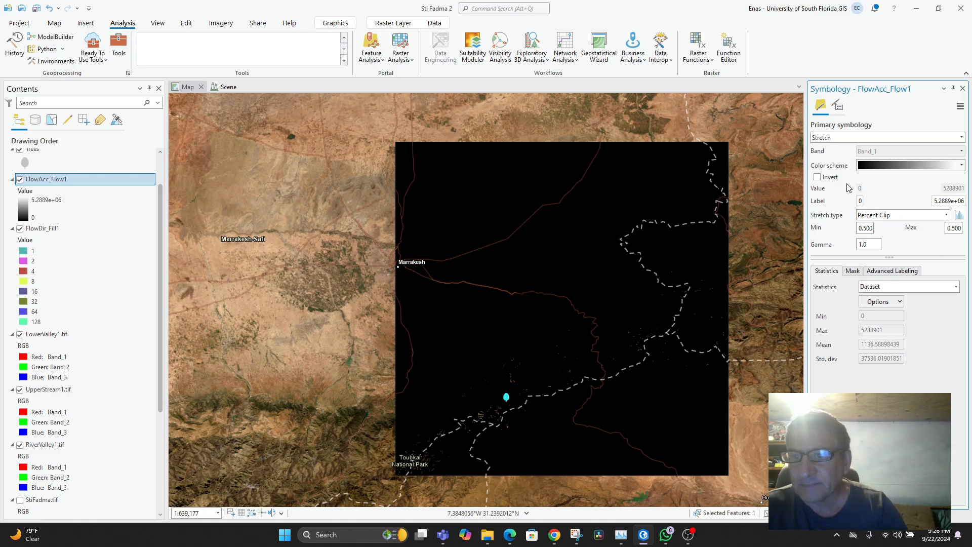
pyautogui.click(818, 177)
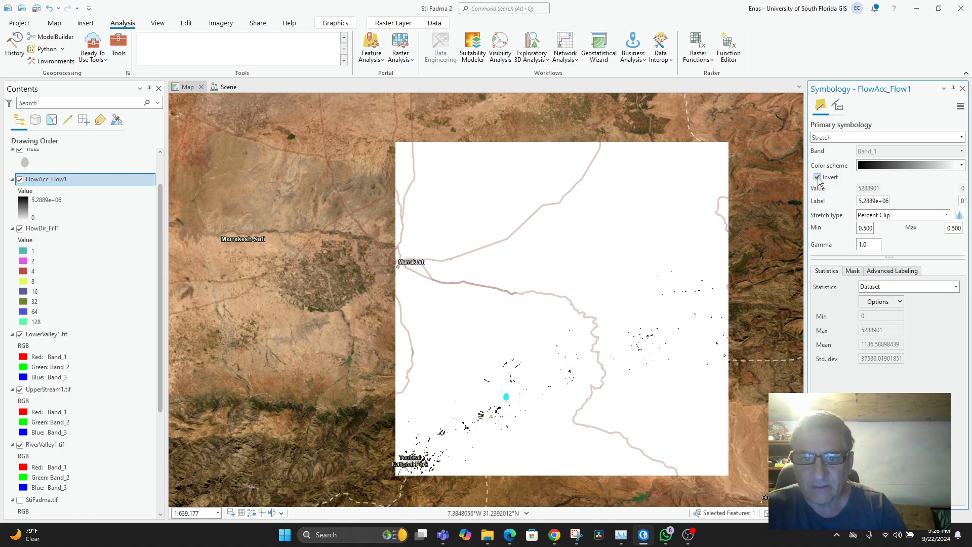
pyautogui.click(817, 178)
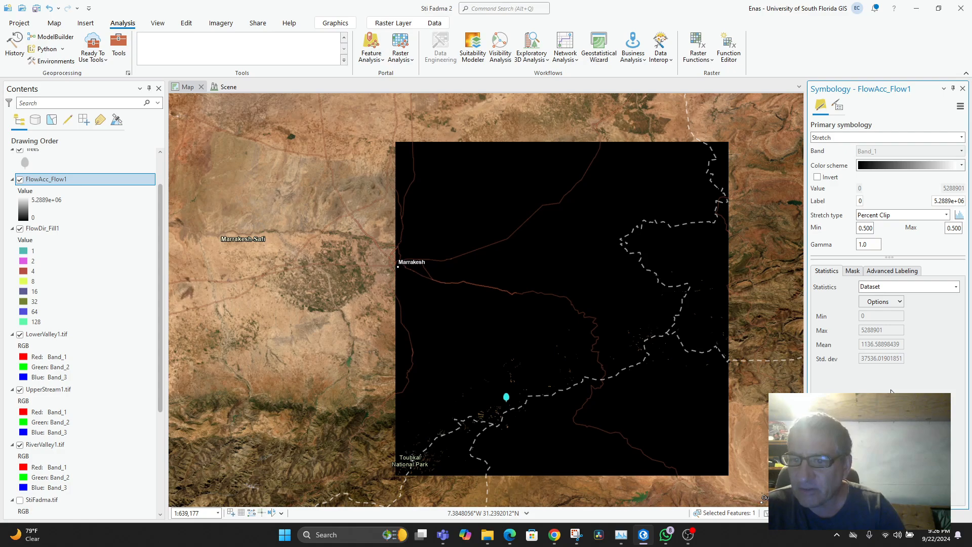
# Switch to ChatGPT in Chrome and read the guide's Step 5 on creating a stream network with the Con tool.
pyautogui.click(557, 536)
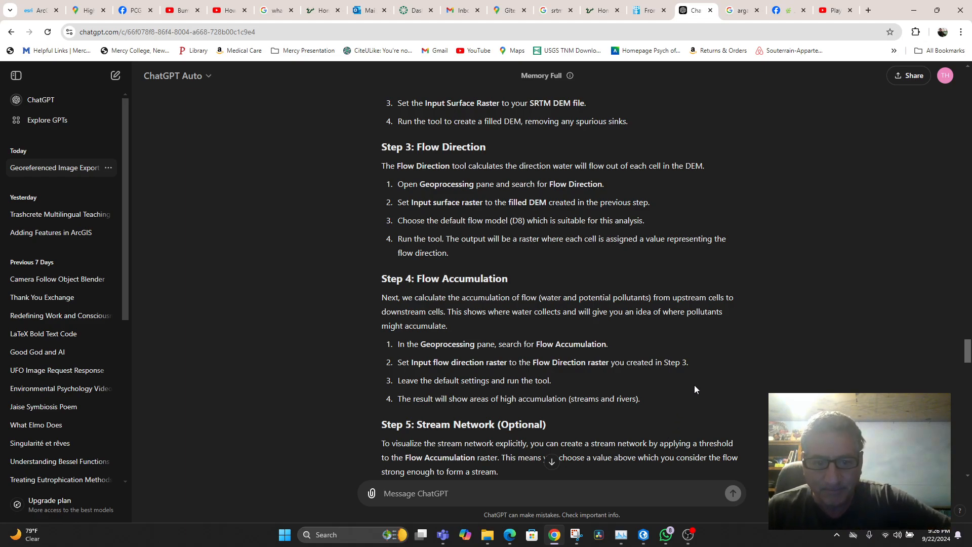
pyautogui.scroll(-3, 716, 376)
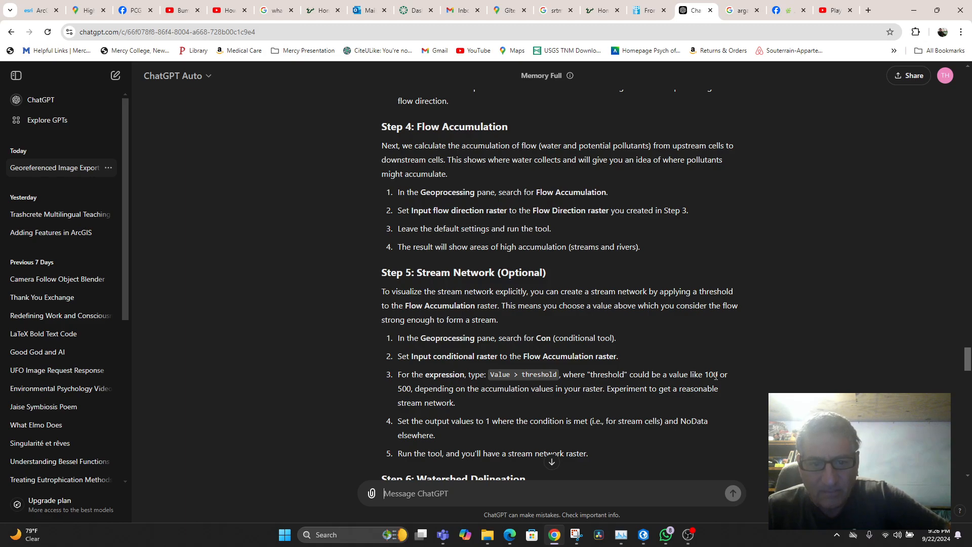
# Read through ChatGPT's guide from Step 3 to Step 8 and the follow-up answers on flow direction values.
pyautogui.scroll(-3, 716, 375)
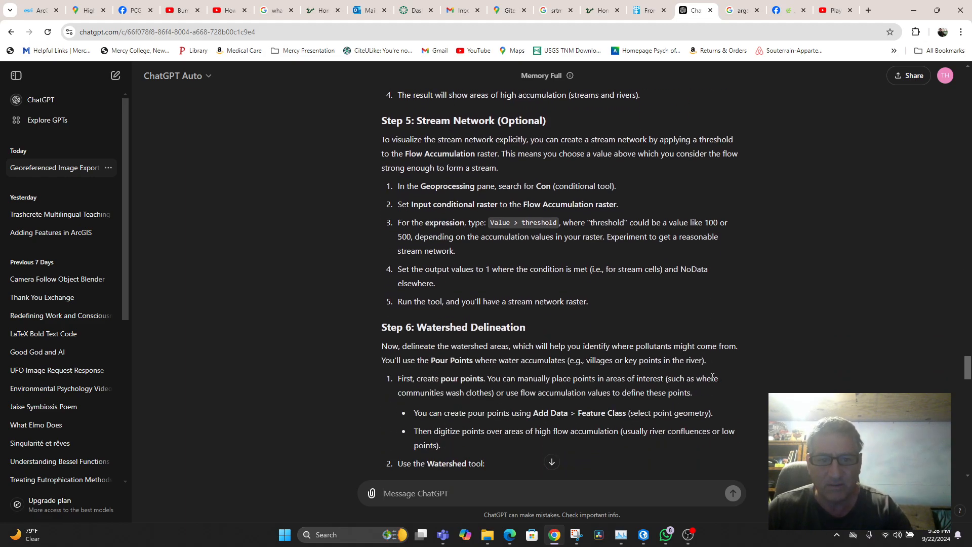
pyautogui.scroll(-7, 713, 377)
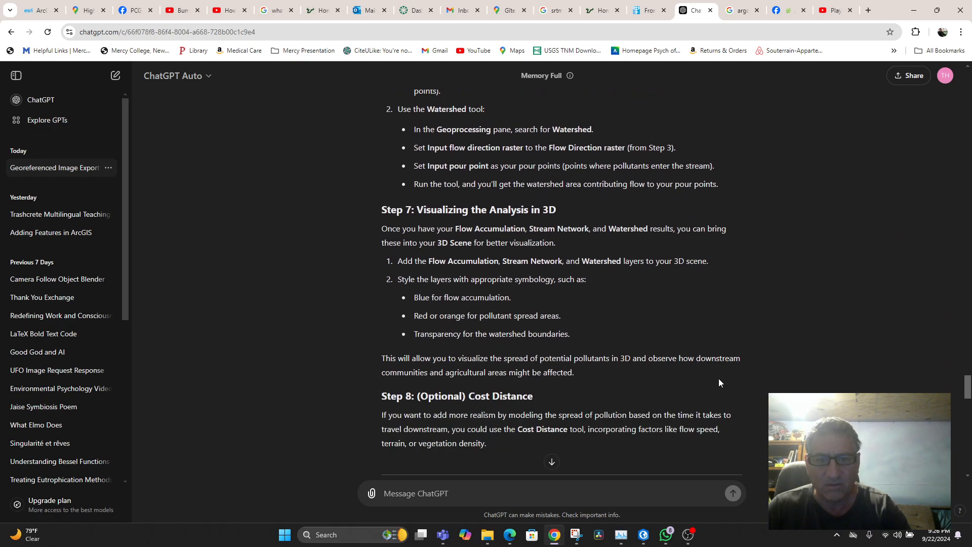
pyautogui.scroll(10, 752, 381)
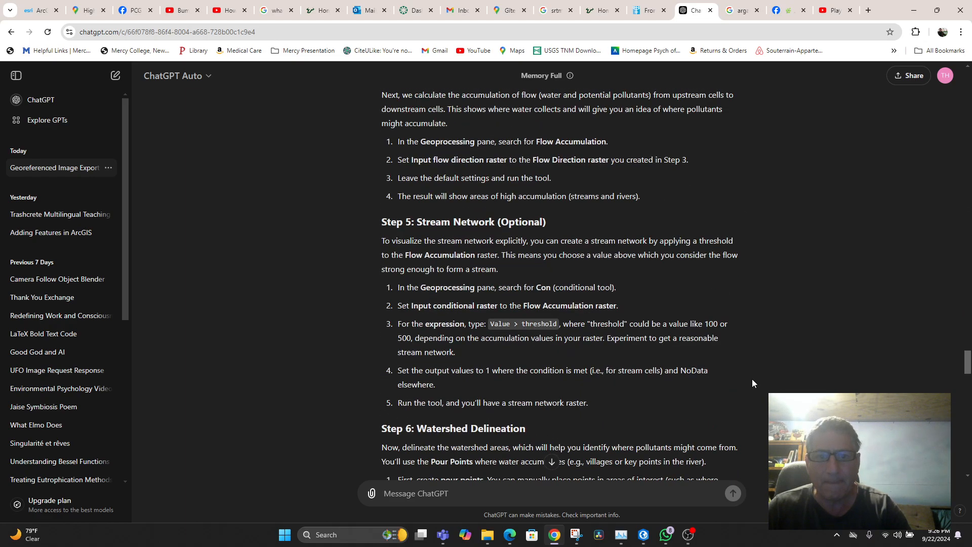
pyautogui.scroll(-10, 752, 379)
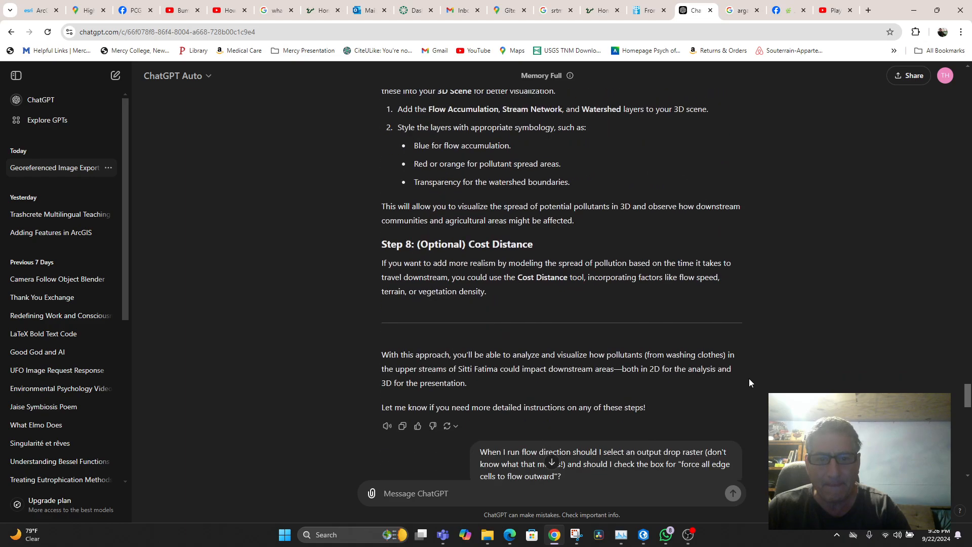
pyautogui.scroll(7, 749, 379)
pyautogui.scroll(-7, 749, 378)
pyautogui.scroll(9, 750, 380)
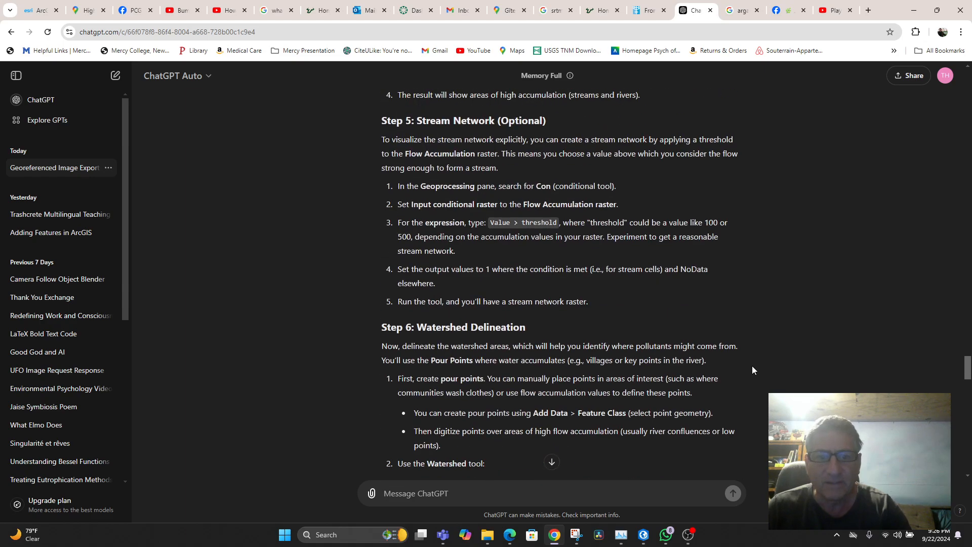
pyautogui.scroll(3, 752, 370)
pyautogui.scroll(2, 752, 369)
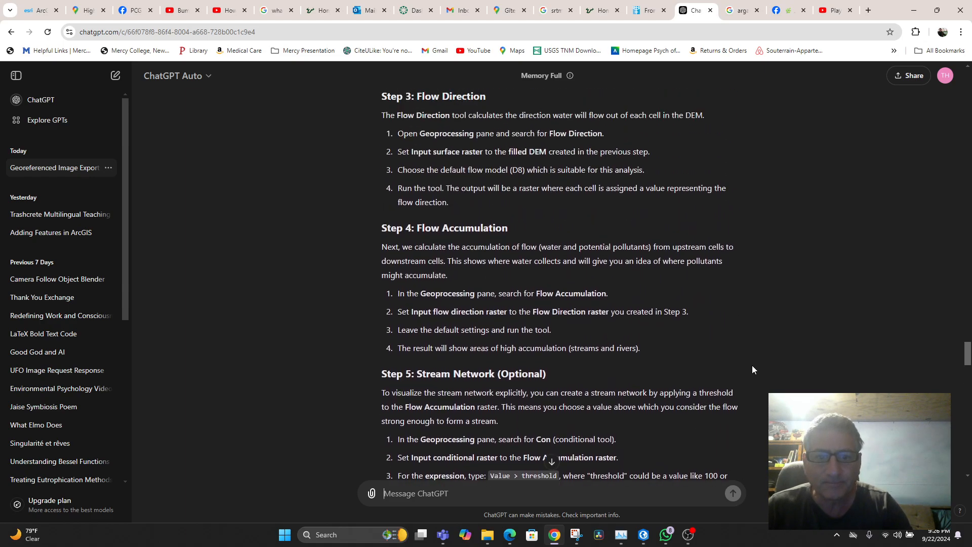
pyautogui.scroll(-3, 752, 365)
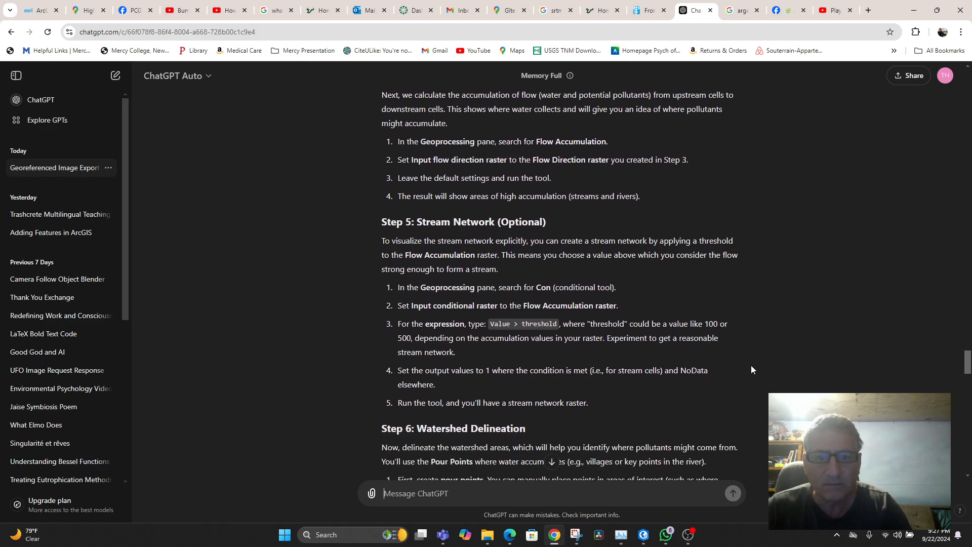
pyautogui.scroll(-15, 752, 366)
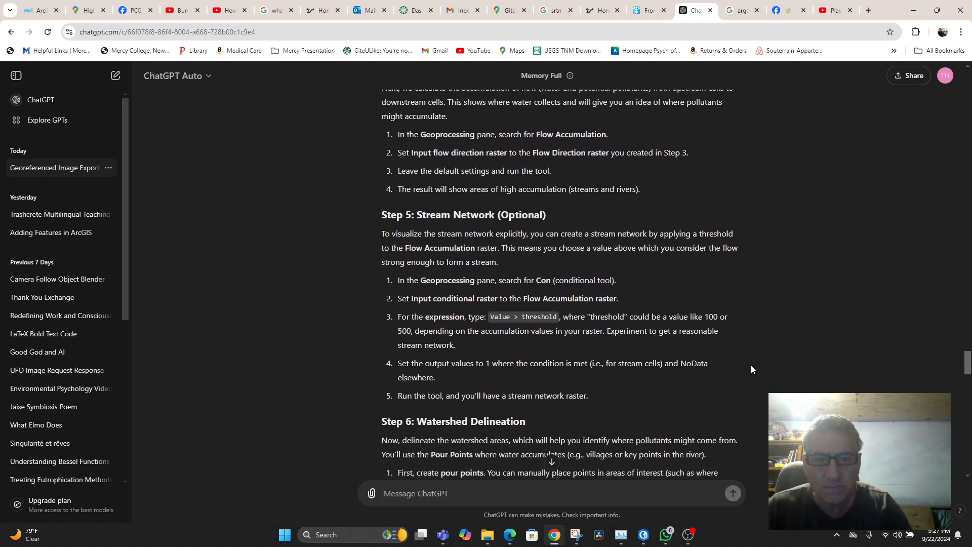
pyautogui.scroll(-6, 750, 367)
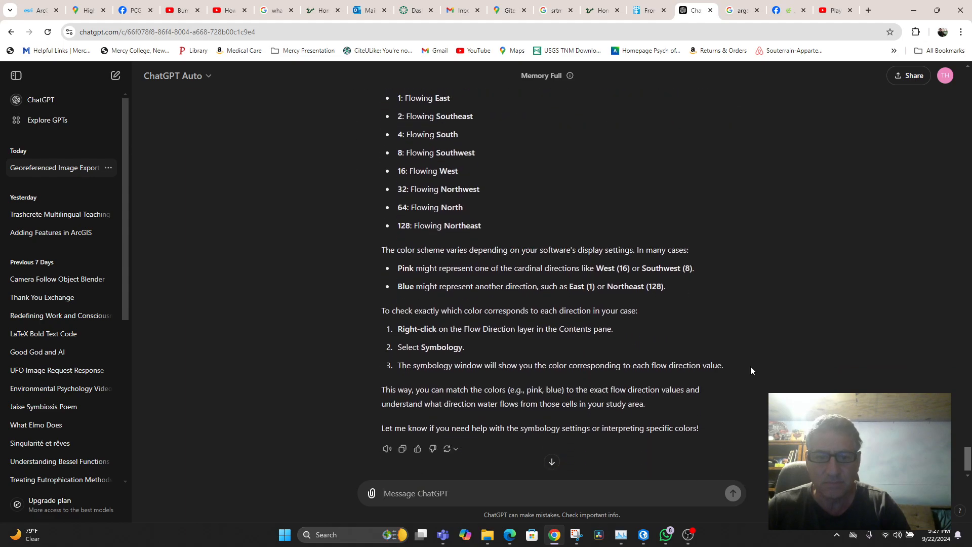
pyautogui.scroll(11, 751, 366)
pyautogui.scroll(-4, 749, 365)
pyautogui.scroll(-8, 741, 363)
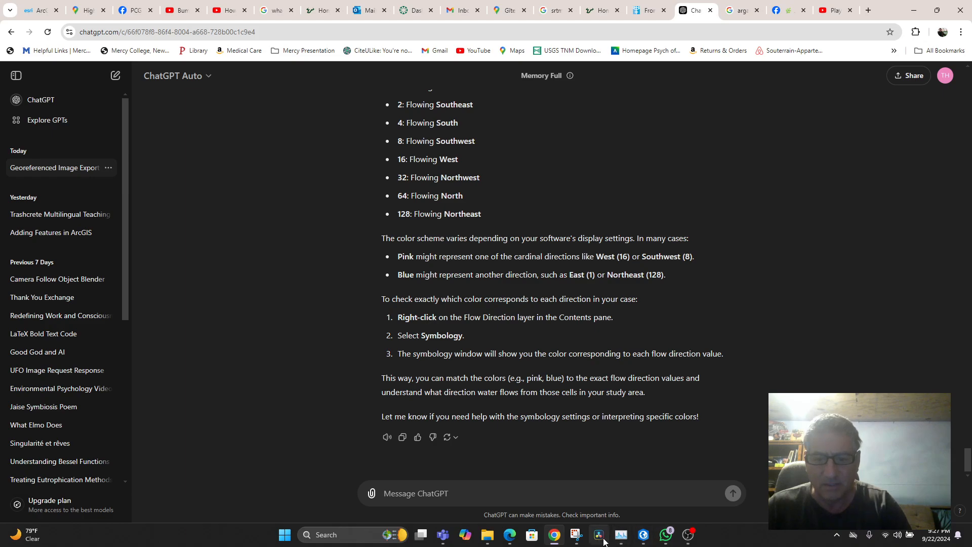
# Switch to ArcGIS Pro, capture a rectangular snip of its window showing the black FlowAcc_Flow1 raster and symbology, and copy the image.
pyautogui.click(643, 535)
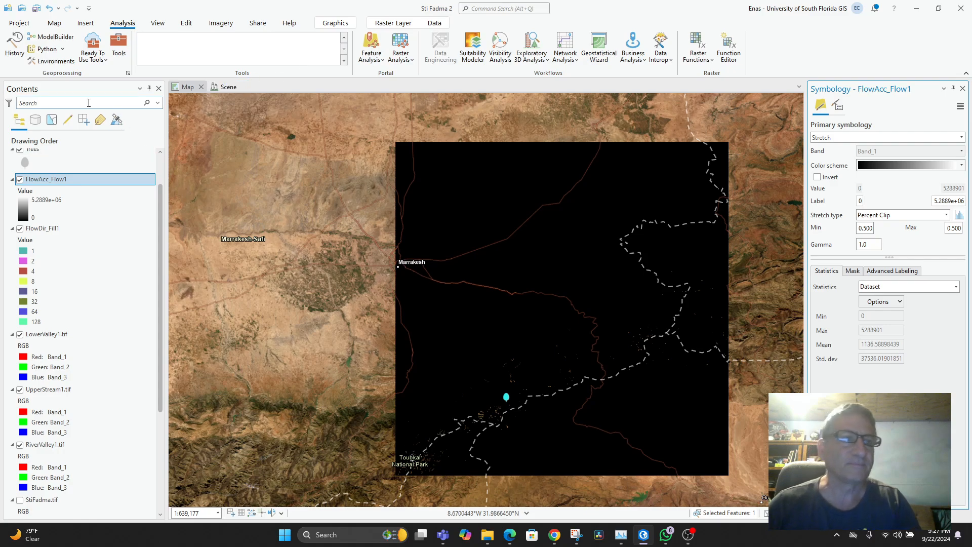
pyautogui.click(576, 535)
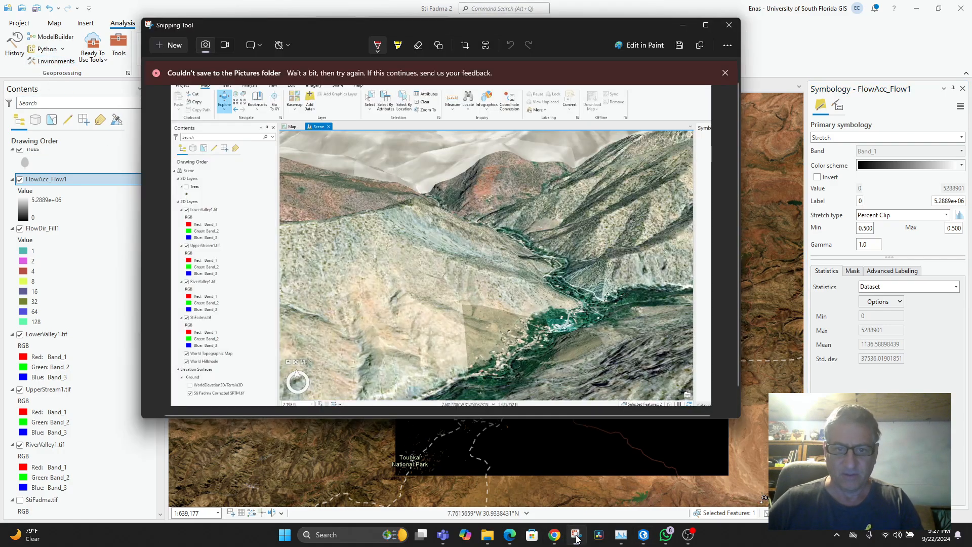
pyautogui.click(169, 46)
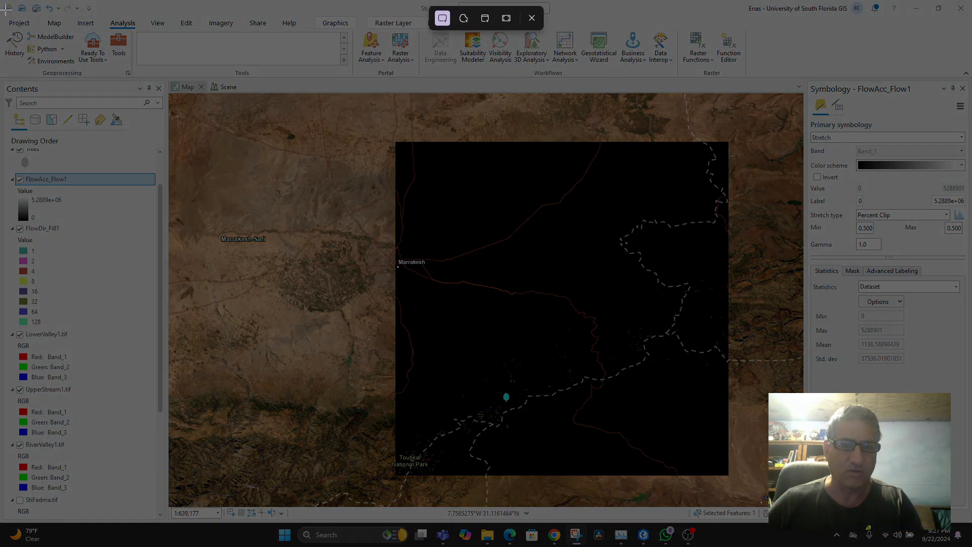
pyautogui.moveTo(6, 7); pyautogui.dragTo(968, 510)
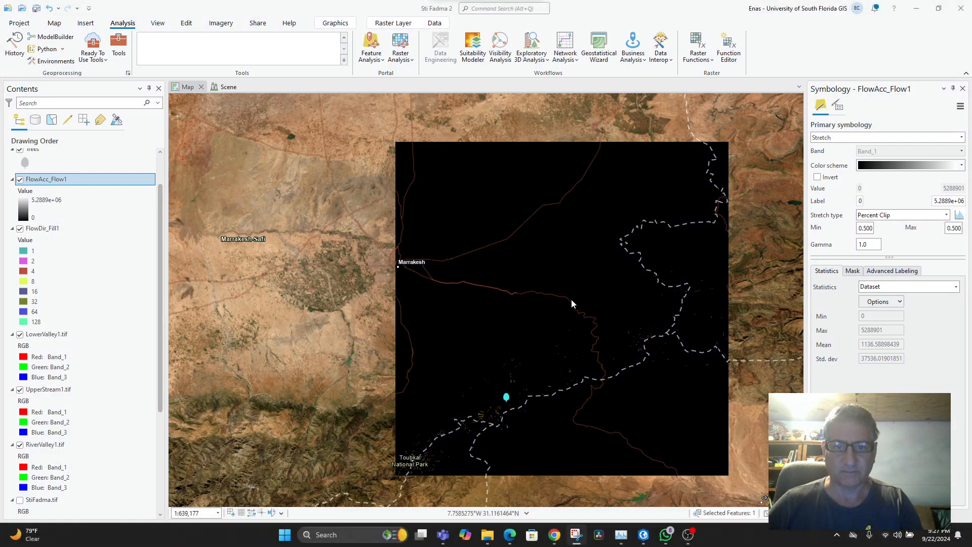
pyautogui.click(576, 535)
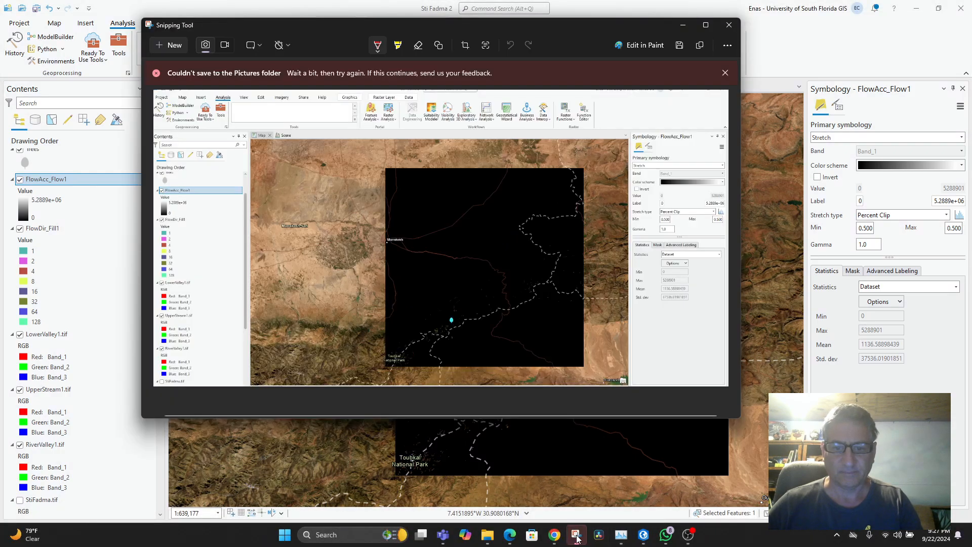
pyautogui.rightClick(452, 292)
pyautogui.click(478, 319)
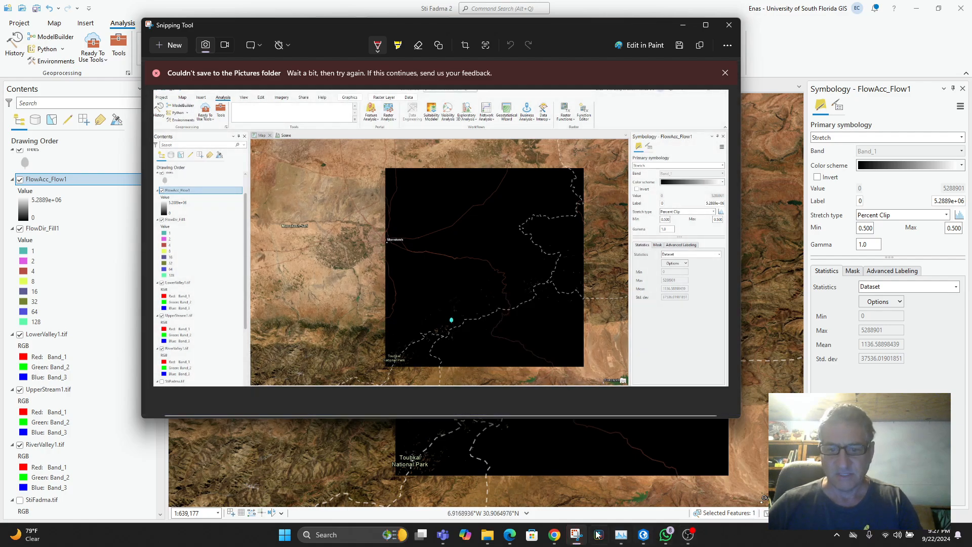
# In ChatGPT in Chrome, write "This is what I get after Step 4, Flow accumulation. I can't interpret it. It all looks black!".
pyautogui.click(554, 535)
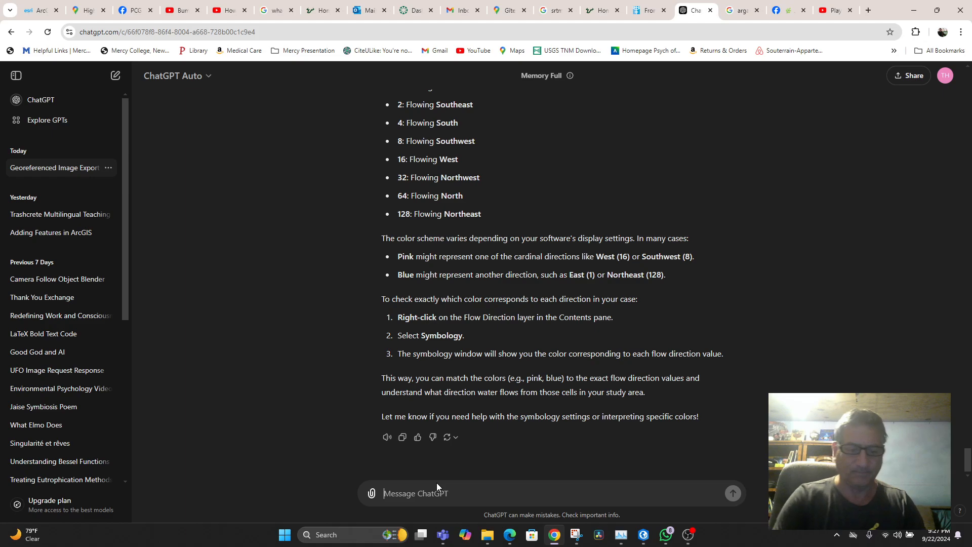
pyautogui.write('This is what I')
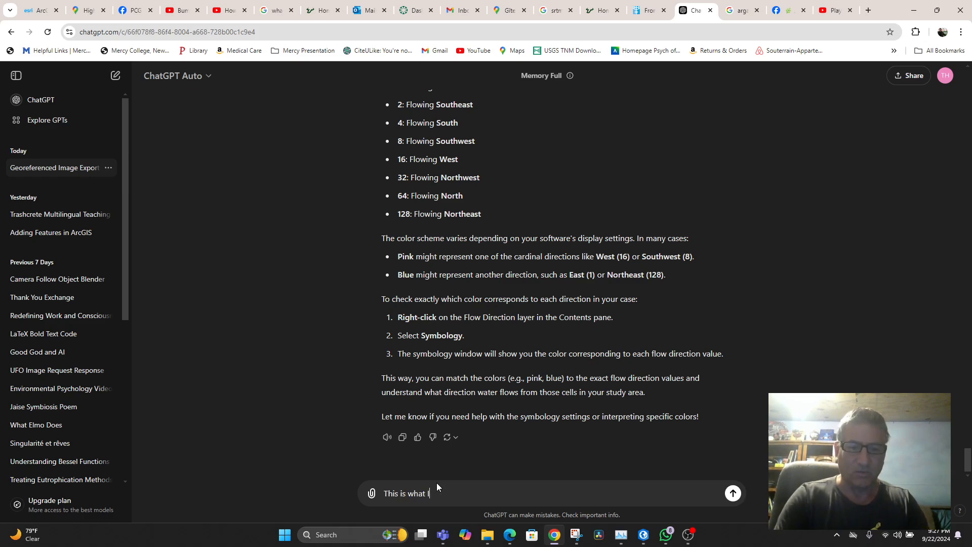
pyautogui.write(' get after ')
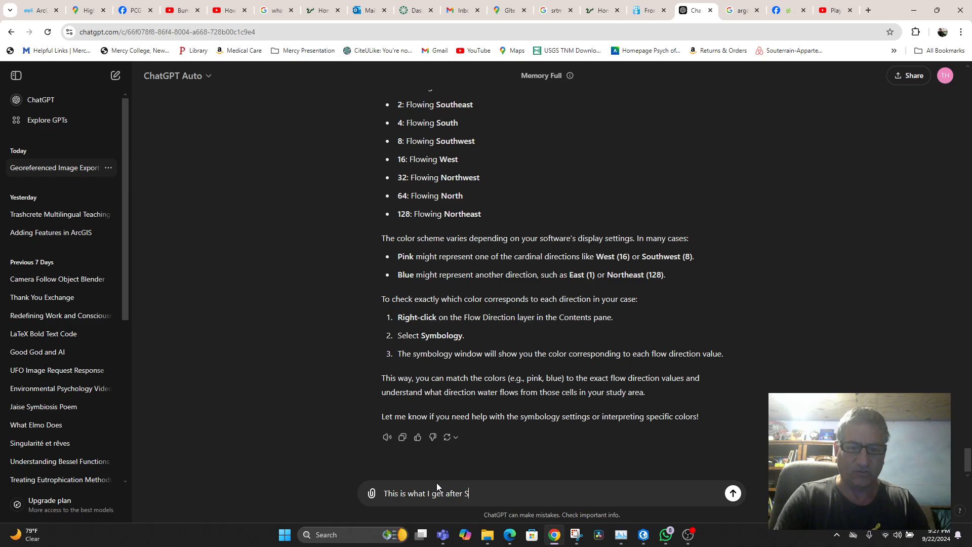
pyautogui.write('Step F')
pyautogui.press('BackSpace')
pyautogui.write('4, Flow a')
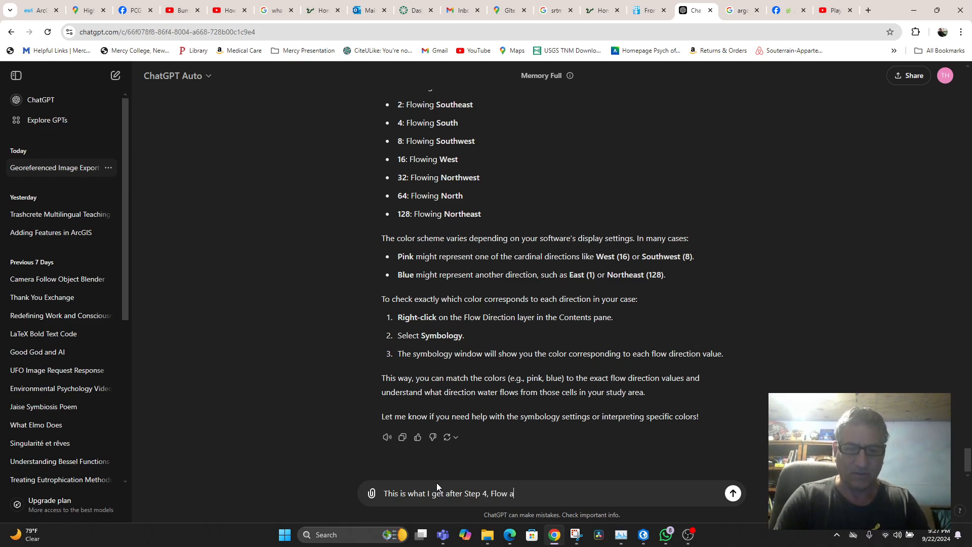
pyautogui.write('ccumula')
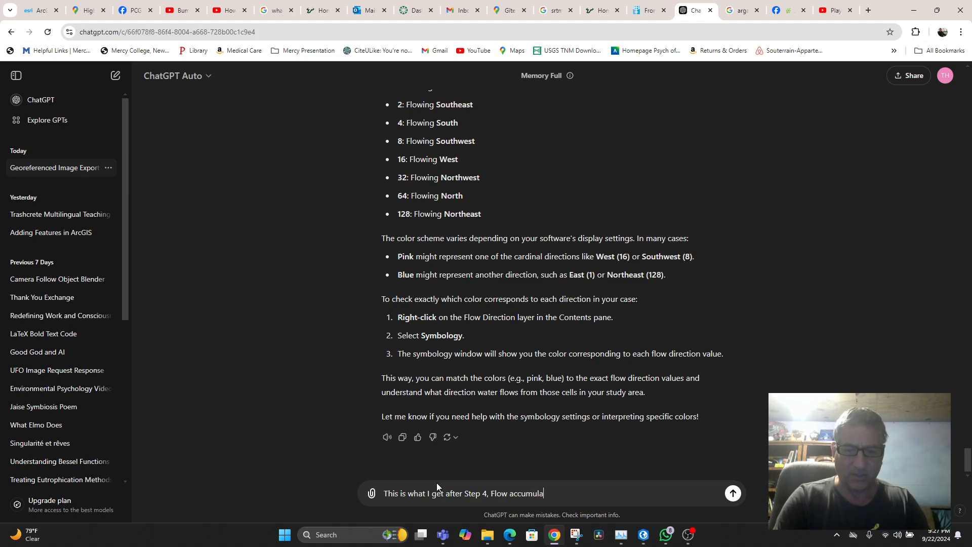
pyautogui.write("tion.  I can't interpret it")
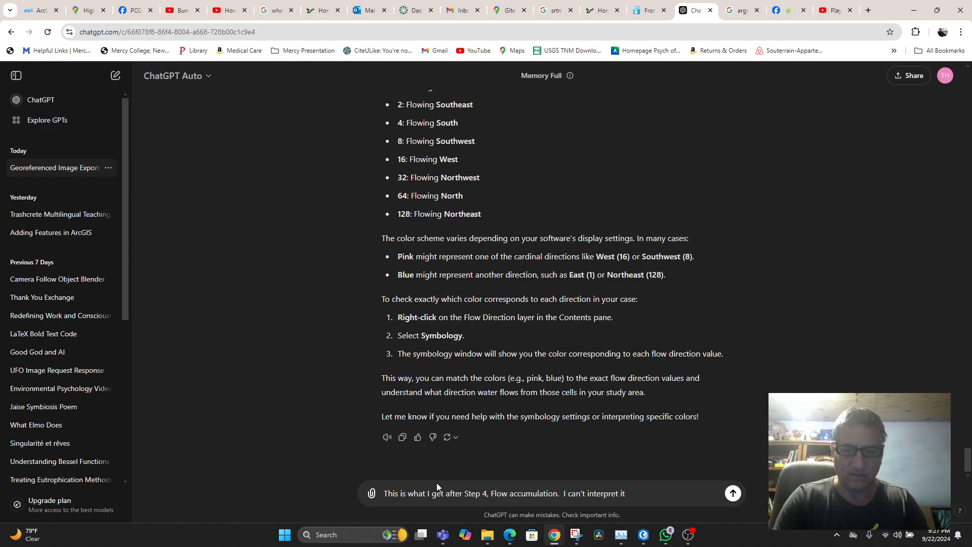
pyautogui.write('. It all loo')
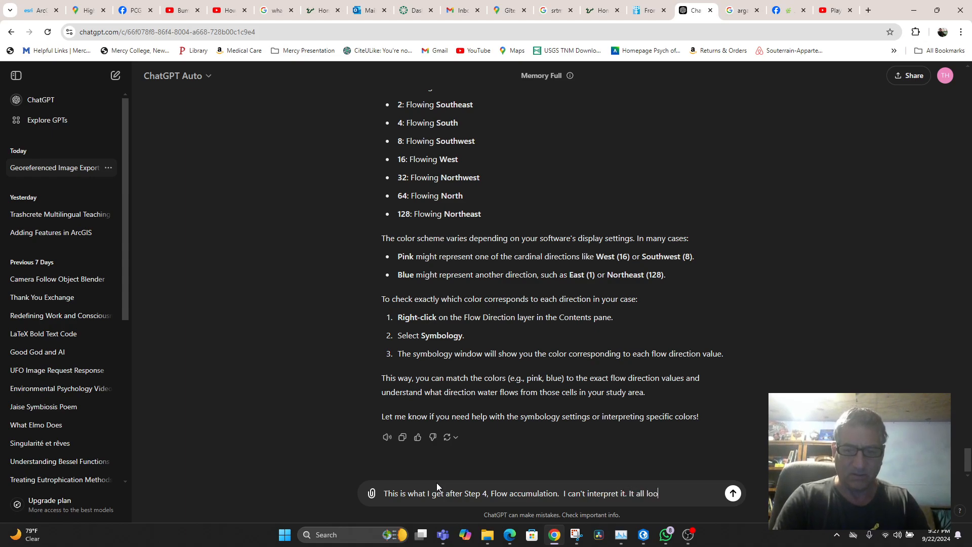
pyautogui.write('ks black')
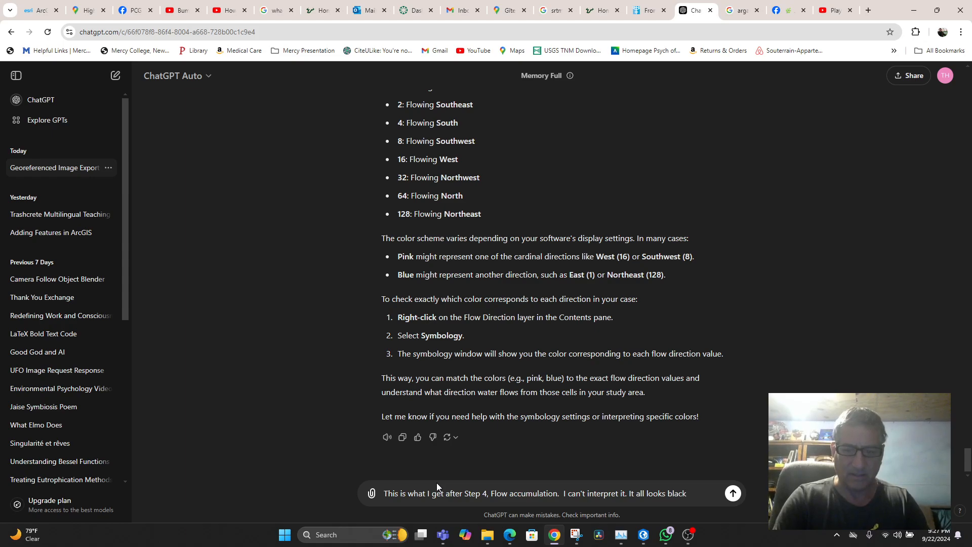
pyautogui.write('!')
# Paste the copied ArcGIS Pro screenshot into the ChatGPT message and send it.
pyautogui.hotkey('shift', 'Return')
pyautogui.hotkey('ctrl', 'v')
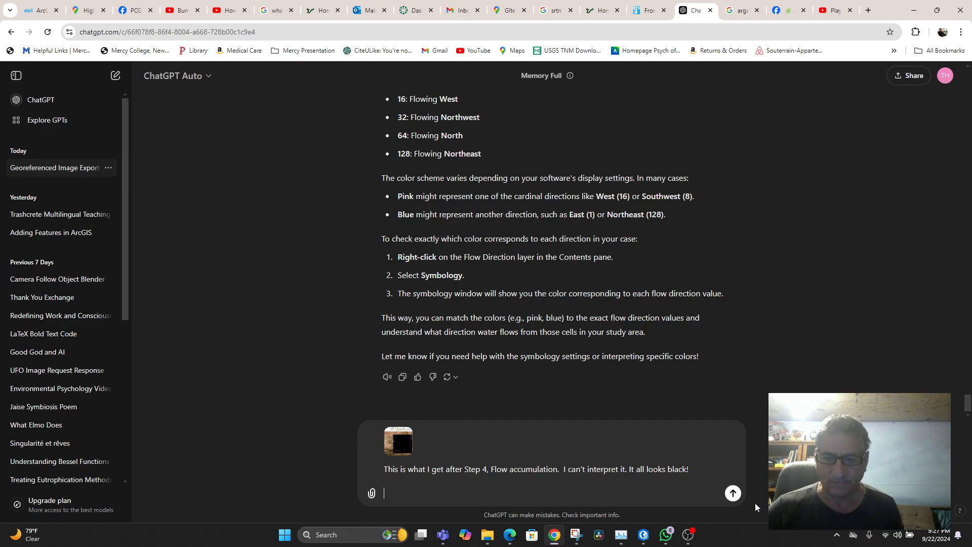
pyautogui.click(732, 493)
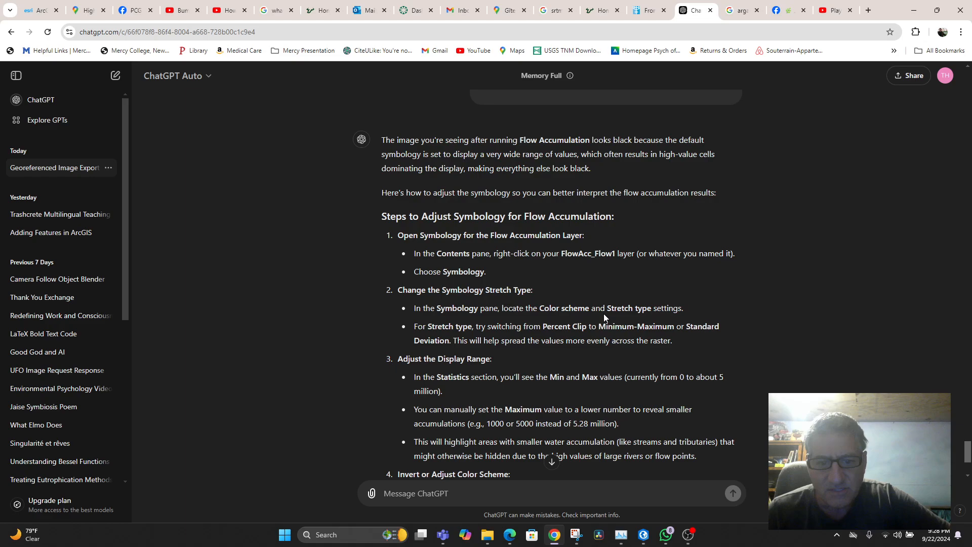
# Check ChatGPT's symbology advice and, in ArcGIS Pro, set the stretch type of FlowAcc_Flow1 to Standard Deviation.
pyautogui.moveTo(644, 536)
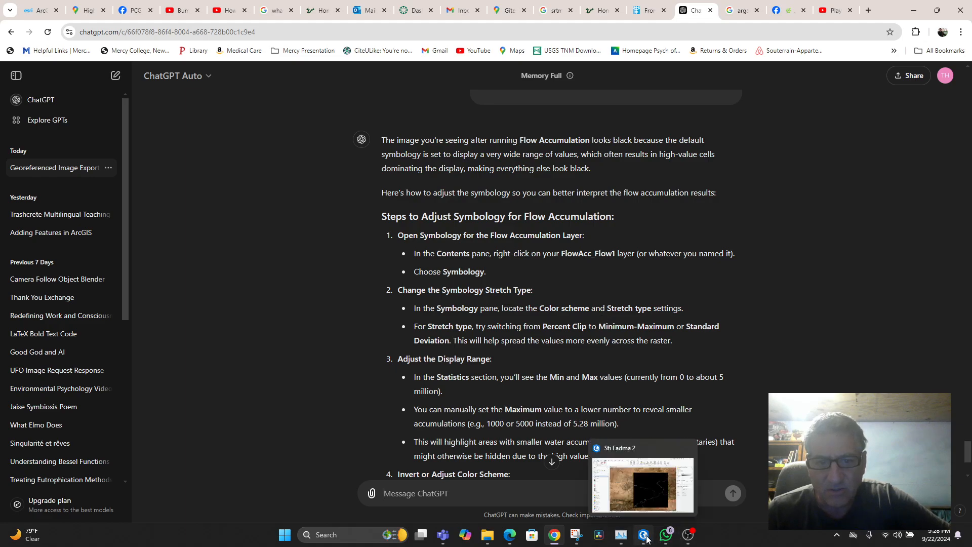
pyautogui.click(645, 486)
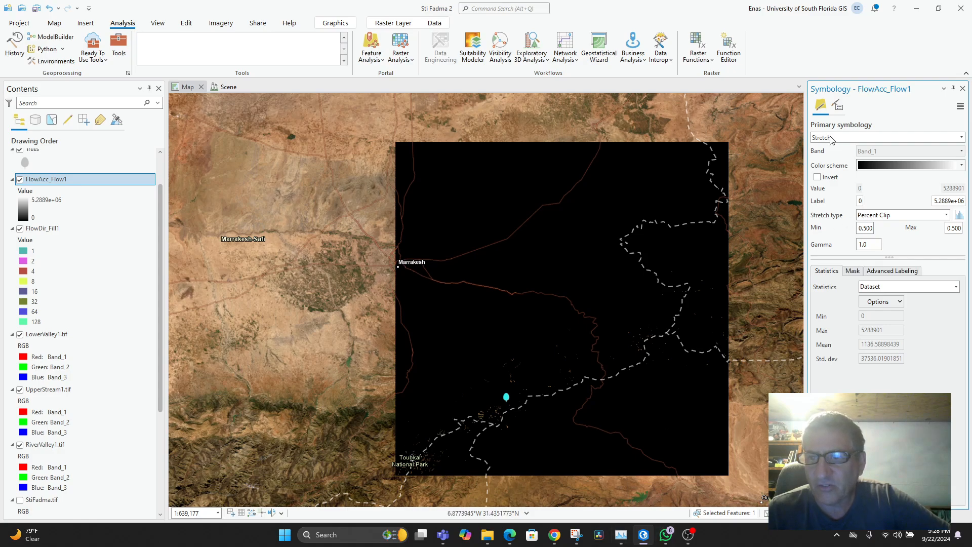
pyautogui.click(555, 535)
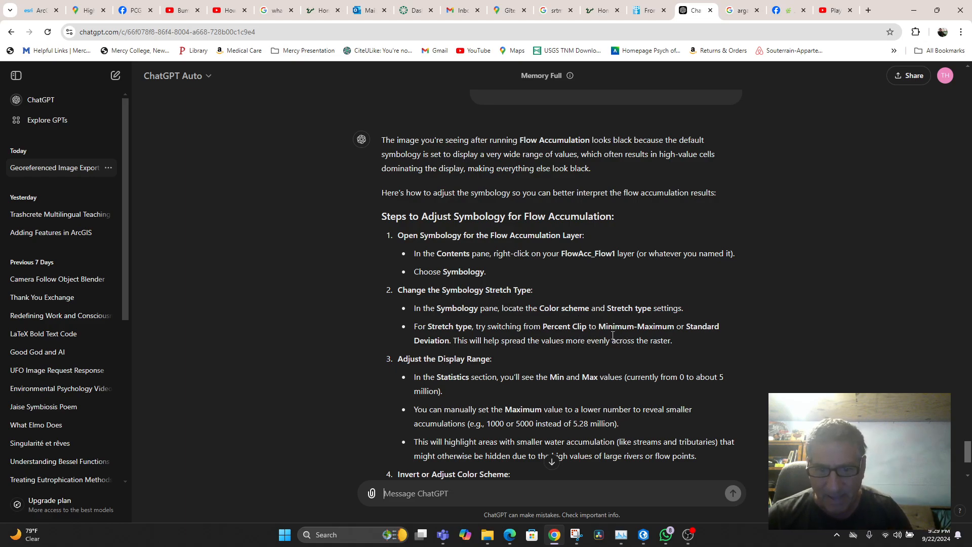
pyautogui.click(643, 535)
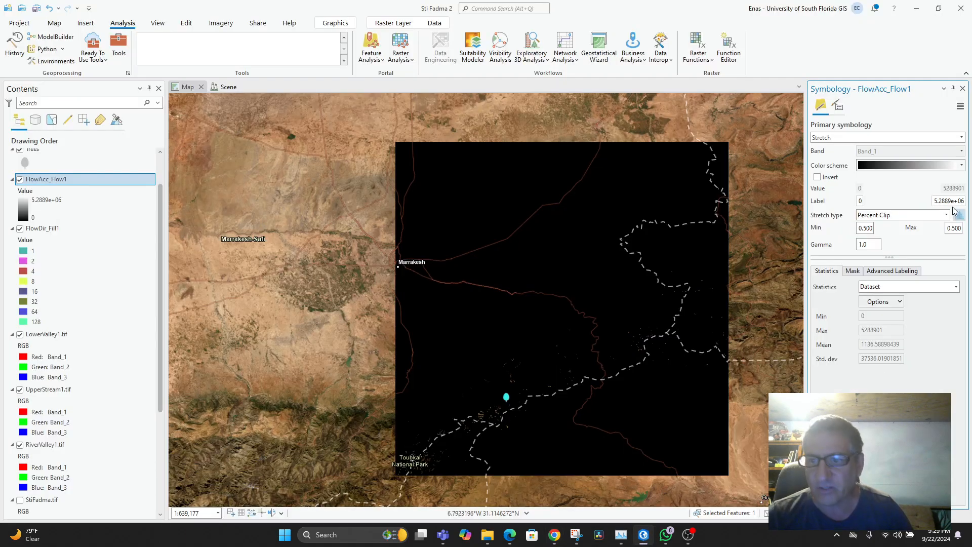
pyautogui.click(945, 218)
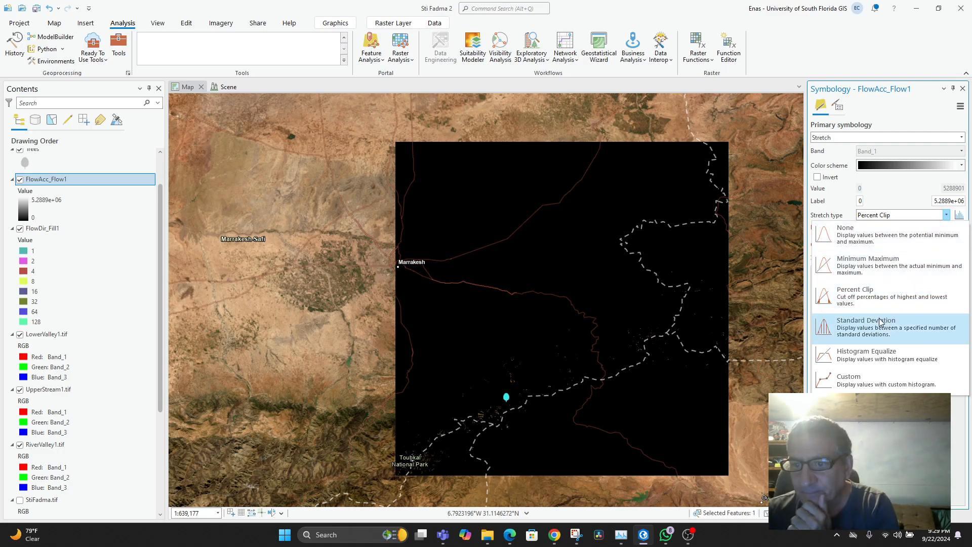
pyautogui.click(868, 332)
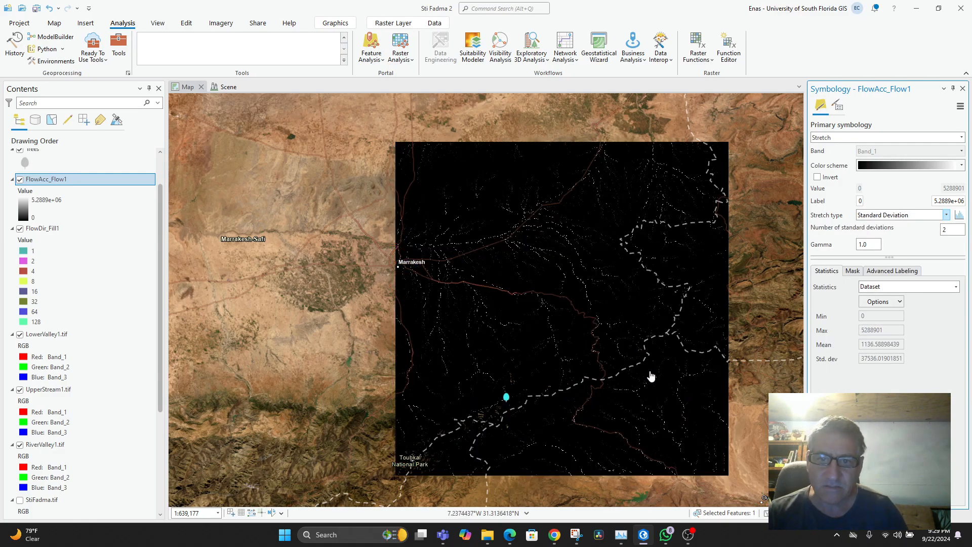
# Try the Minimum Maximum stretch type on FlowAcc_Flow1 and return to Standard Deviation.
pyautogui.click(946, 214)
pyautogui.click(878, 264)
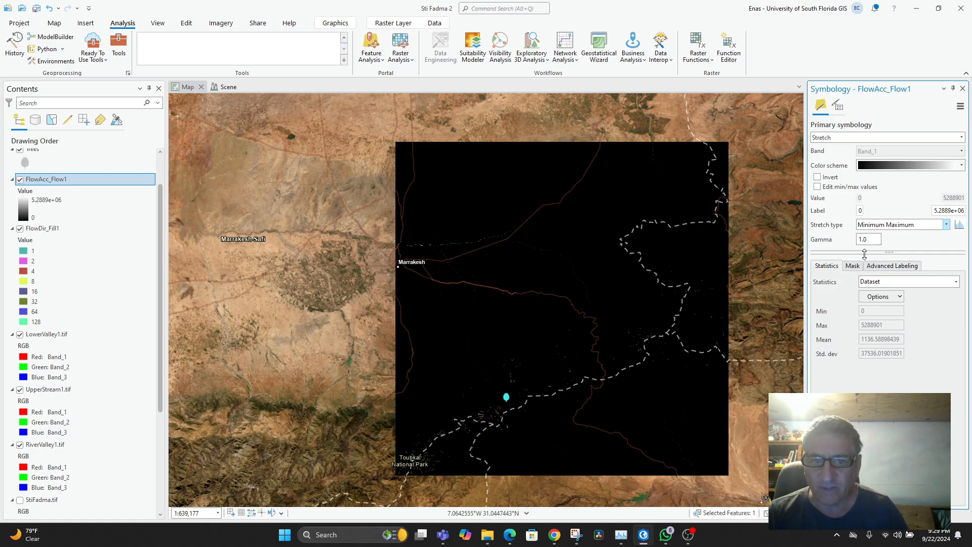
pyautogui.click(938, 224)
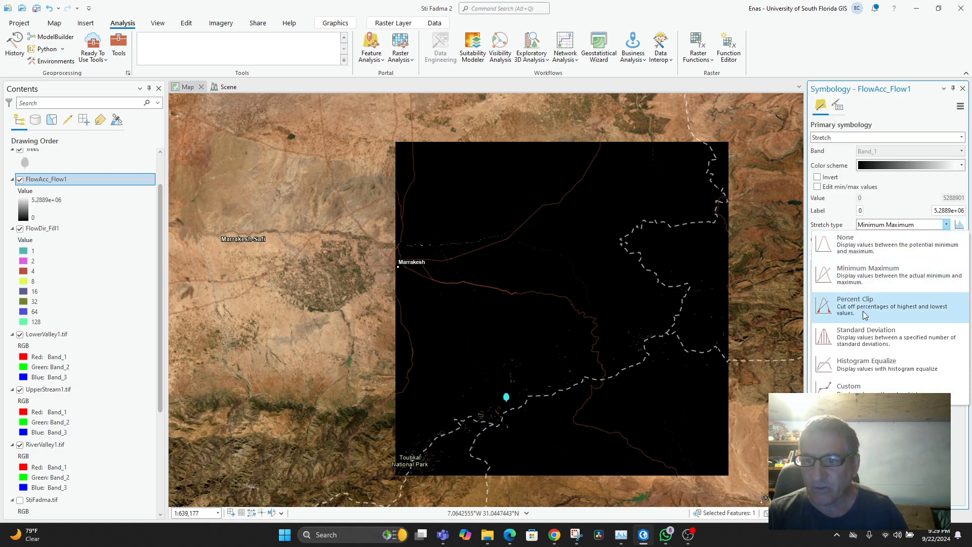
pyautogui.click(866, 338)
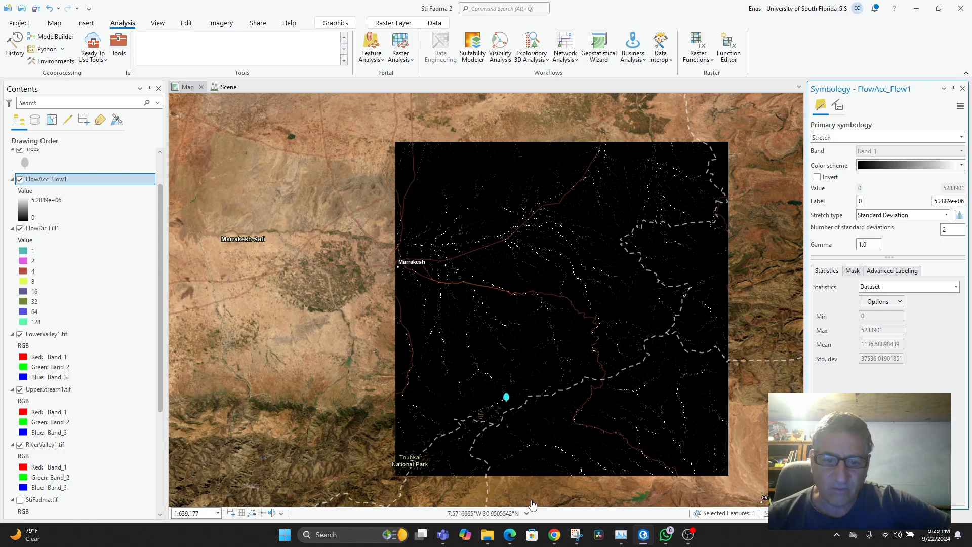
# Read ChatGPT's display range advice in Chrome, and in ArcGIS Pro examine the statistics options for FlowAcc_Flow1.
pyautogui.click(556, 540)
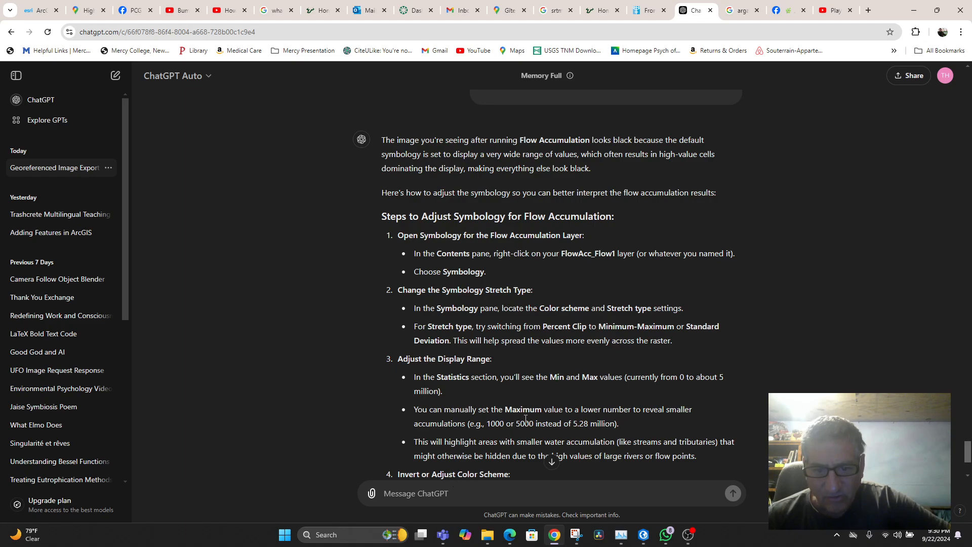
pyautogui.scroll(-1, 528, 410)
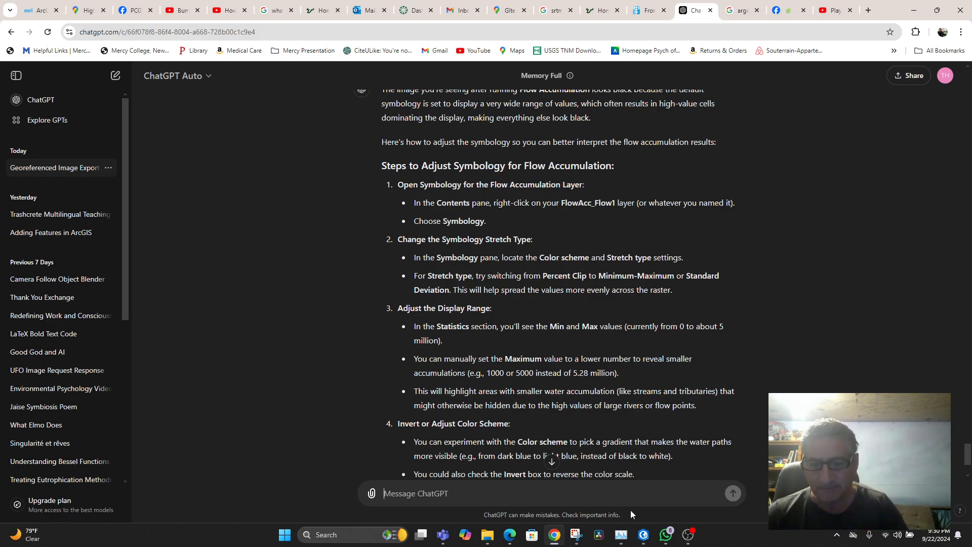
pyautogui.click(642, 536)
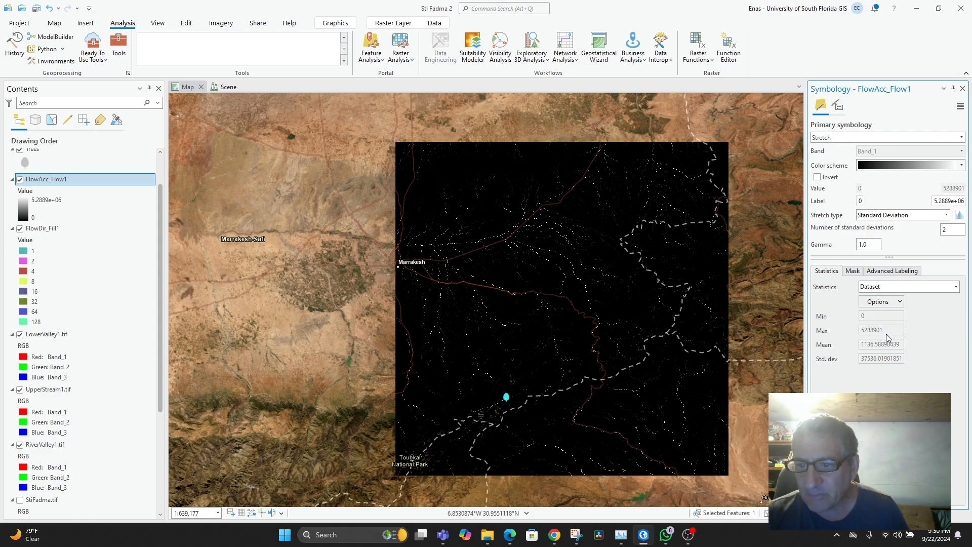
pyautogui.click(900, 303)
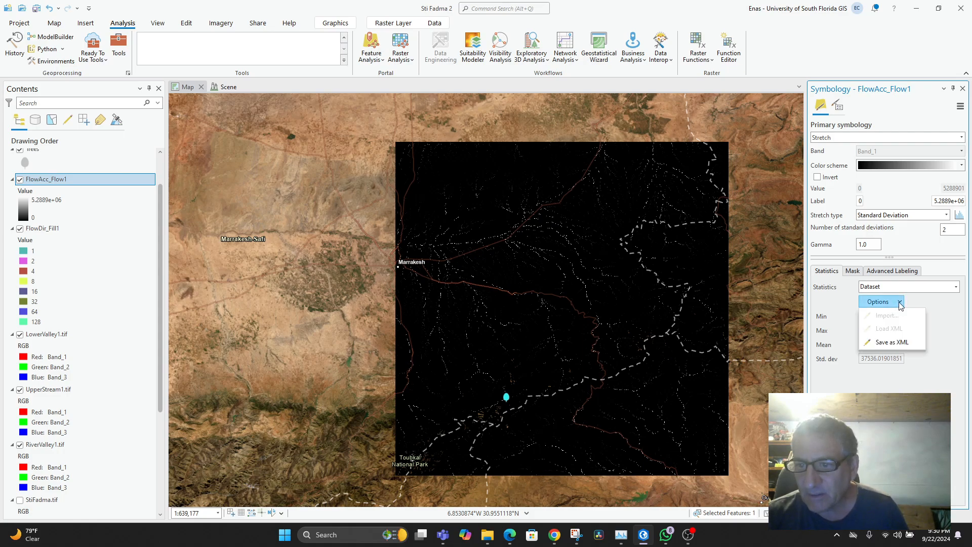
pyautogui.click(956, 287)
pyautogui.click(956, 288)
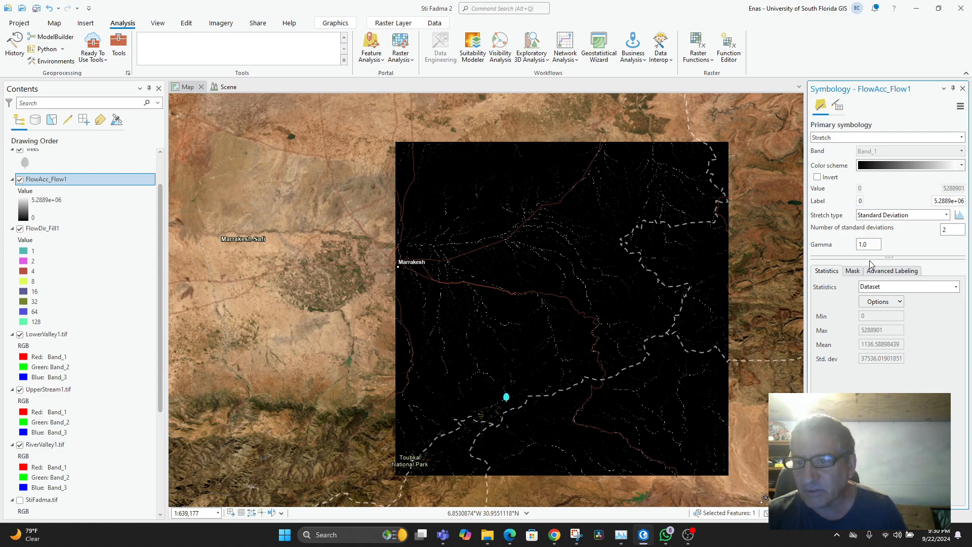
# Try the Minimum Maximum stretch type on FlowAcc_Flow1, inspect its statistics options, and return to Standard Deviation.
pyautogui.click(892, 217)
pyautogui.click(867, 263)
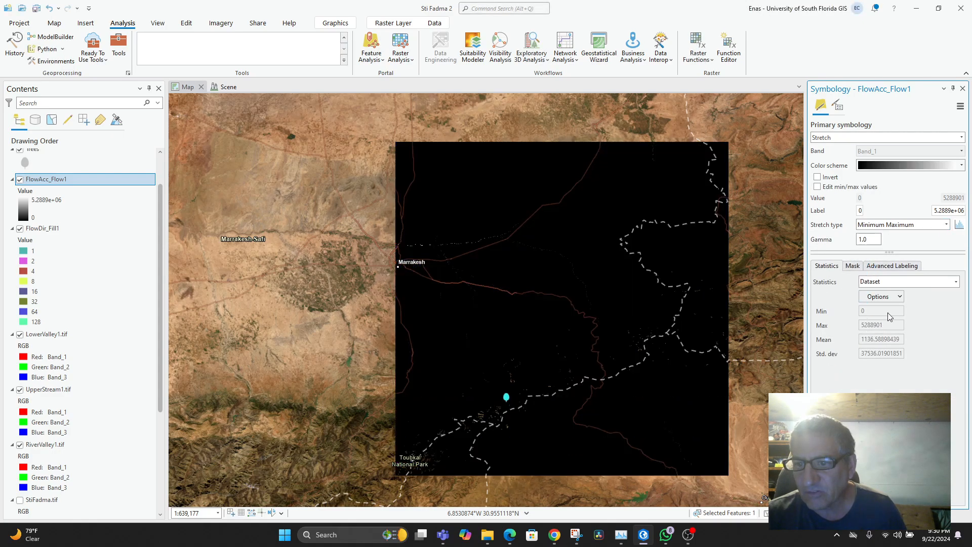
pyautogui.click(898, 298)
pyautogui.click(899, 297)
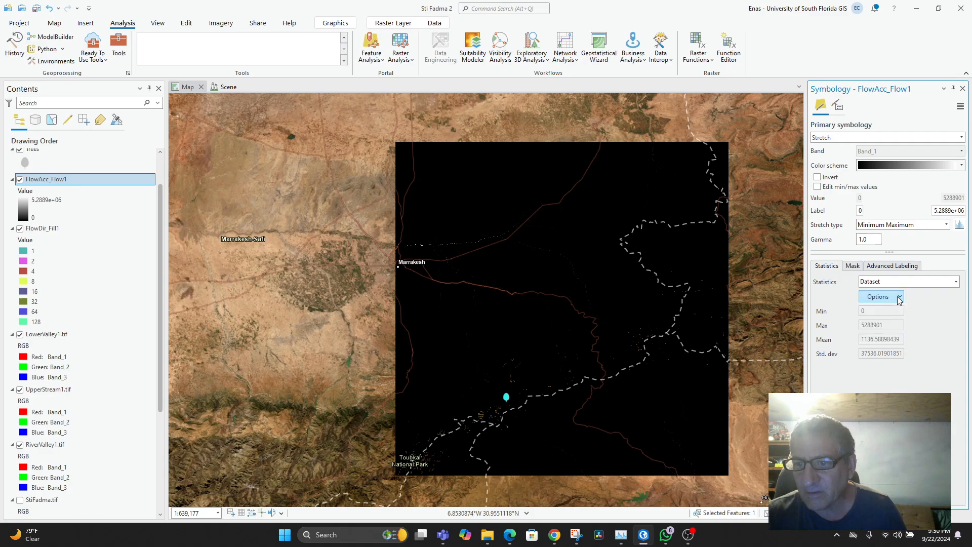
pyautogui.click(856, 267)
pyautogui.click(828, 267)
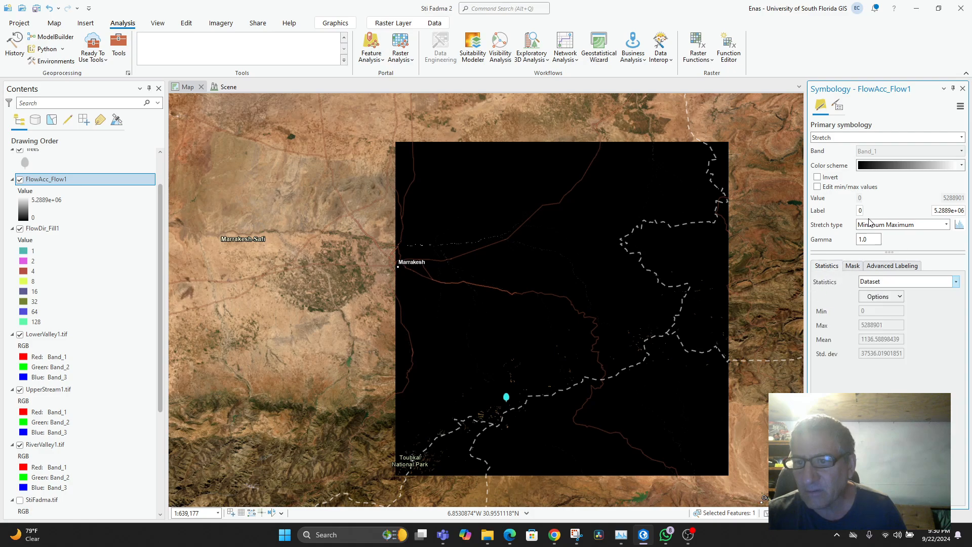
pyautogui.click(932, 225)
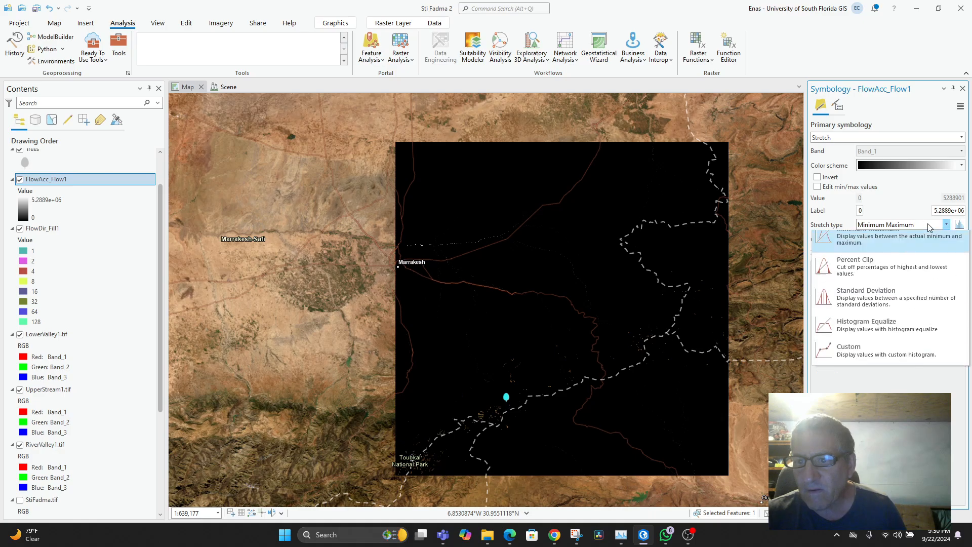
pyautogui.click(872, 334)
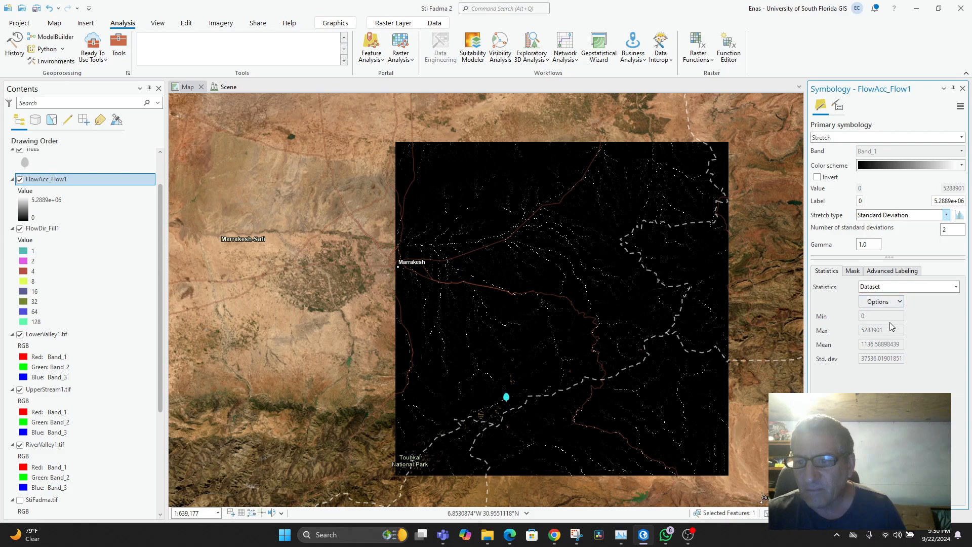
# Look through the statistics options and the available statistics sources under the Standard Deviation stretch.
pyautogui.click(893, 304)
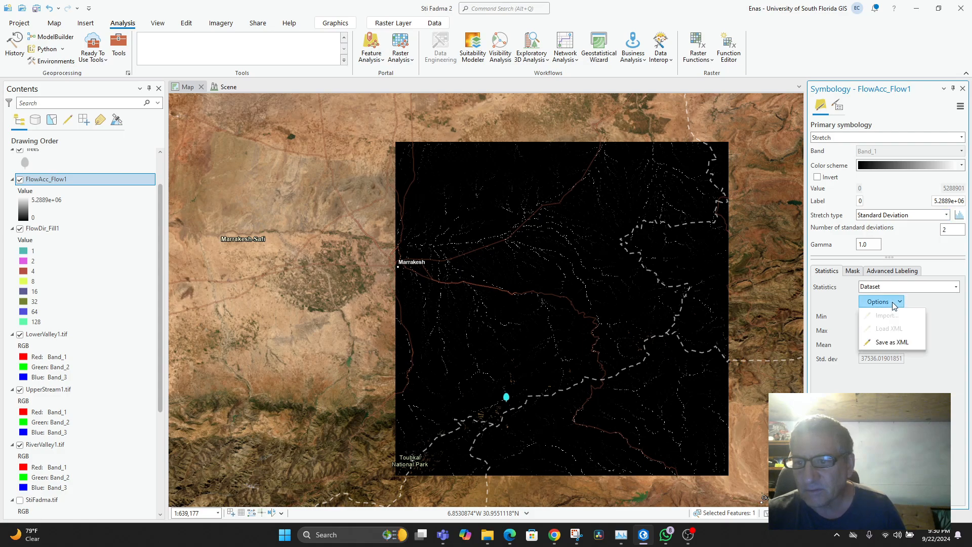
pyautogui.click(940, 303)
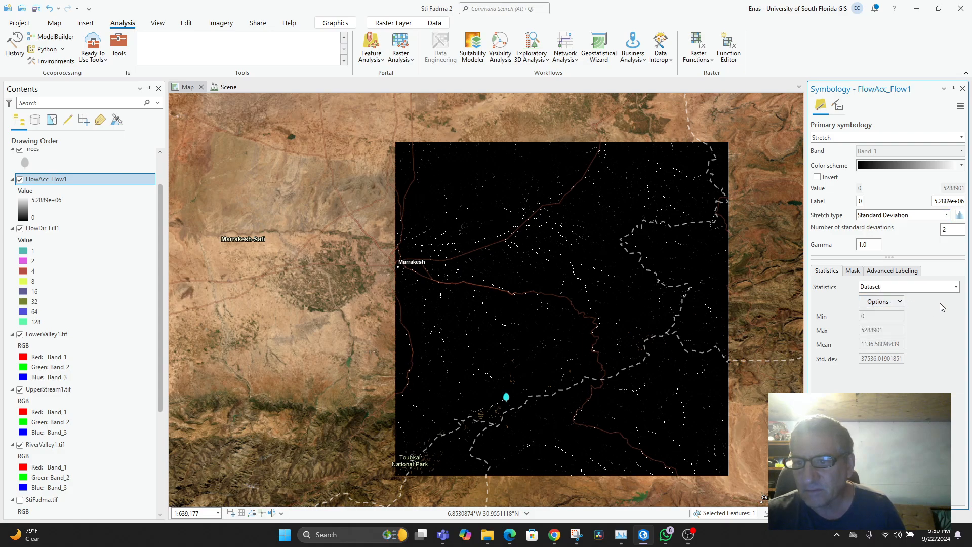
pyautogui.click(915, 287)
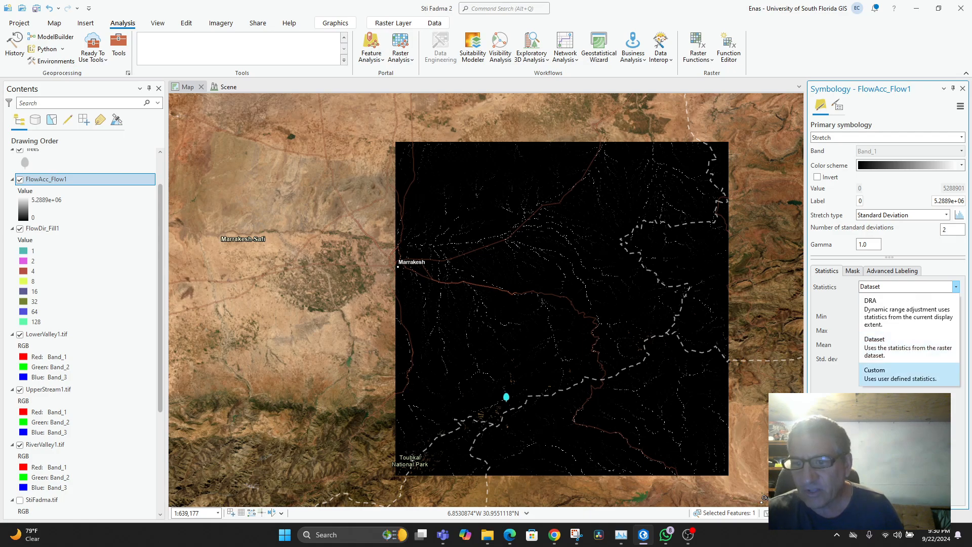
pyautogui.click(892, 416)
pyautogui.moveTo(629, 541)
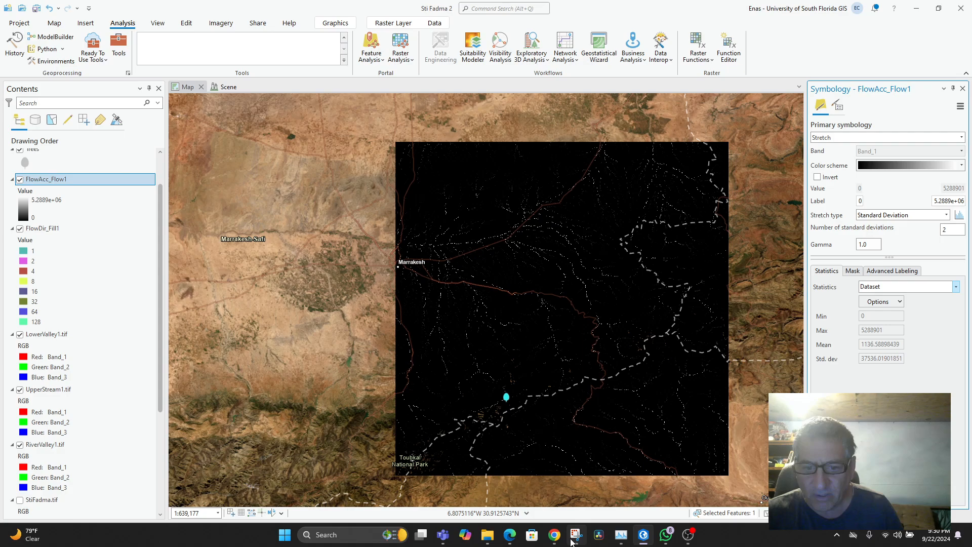
# Reread ChatGPT's symbology advice in Chrome and begin a reply with "It won't let me set the Maximum value. Do I need to change".
pyautogui.click(555, 535)
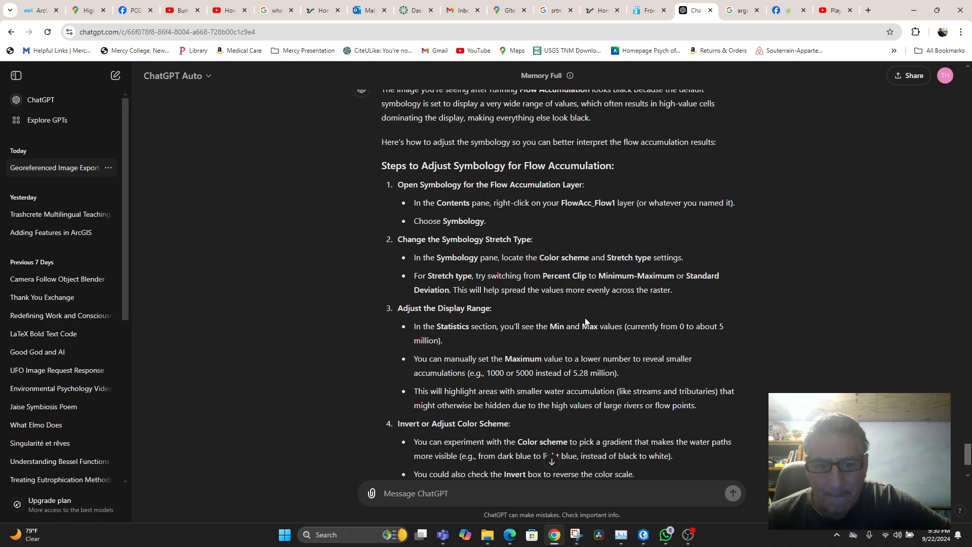
pyautogui.scroll(-1, 586, 320)
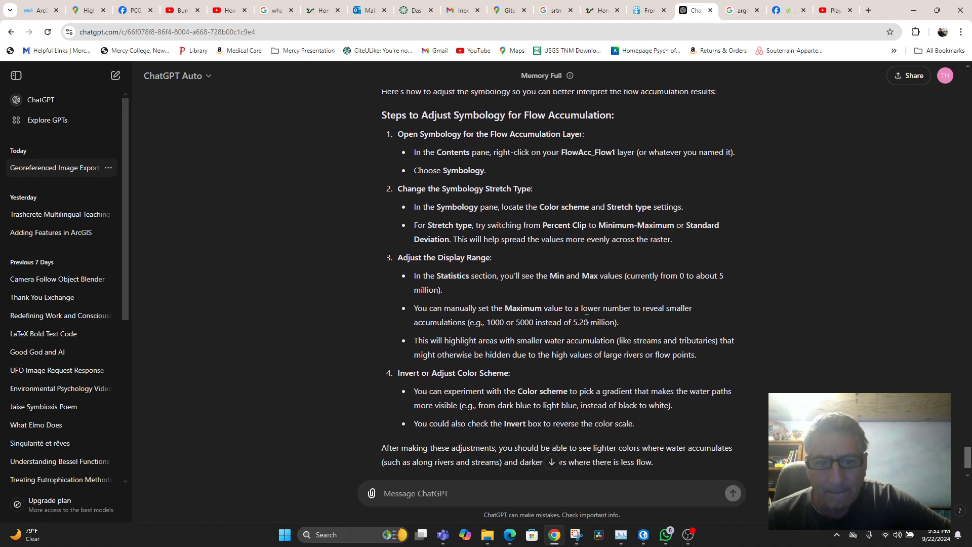
pyautogui.scroll(-1, 532, 405)
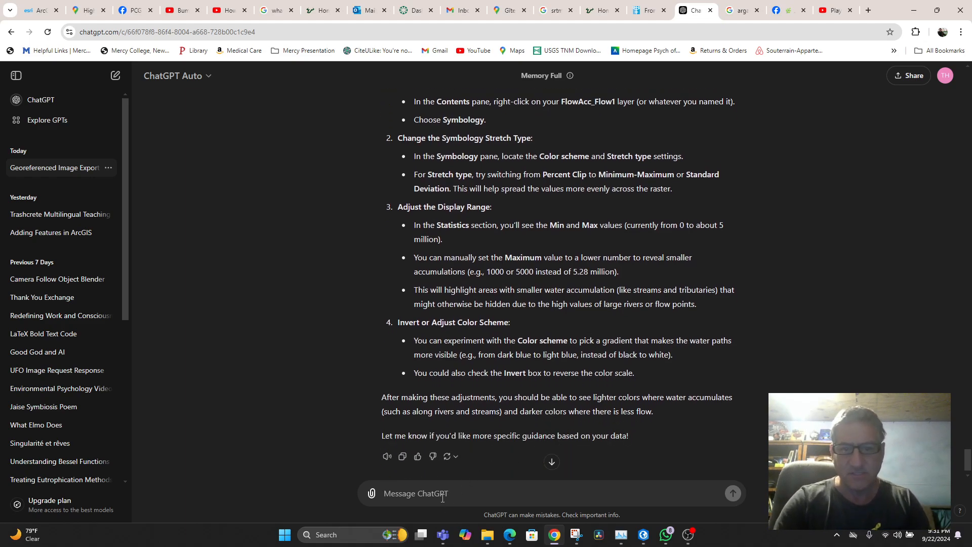
pyautogui.write('It')
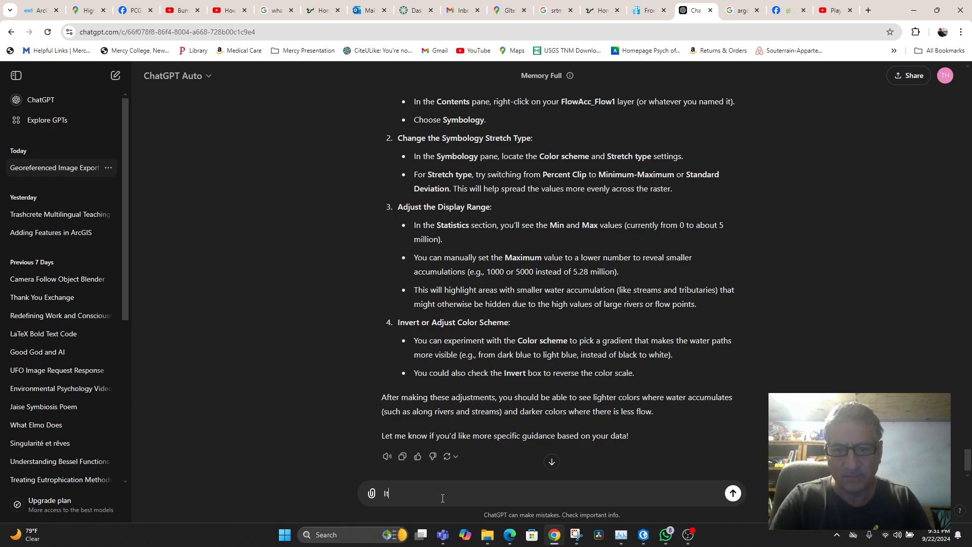
pyautogui.write(" won't let me")
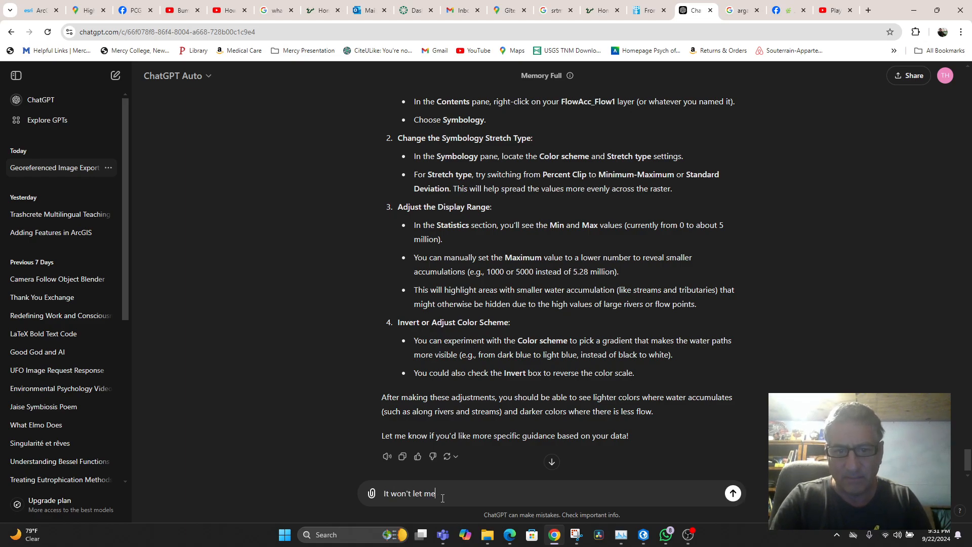
pyautogui.write(' se')
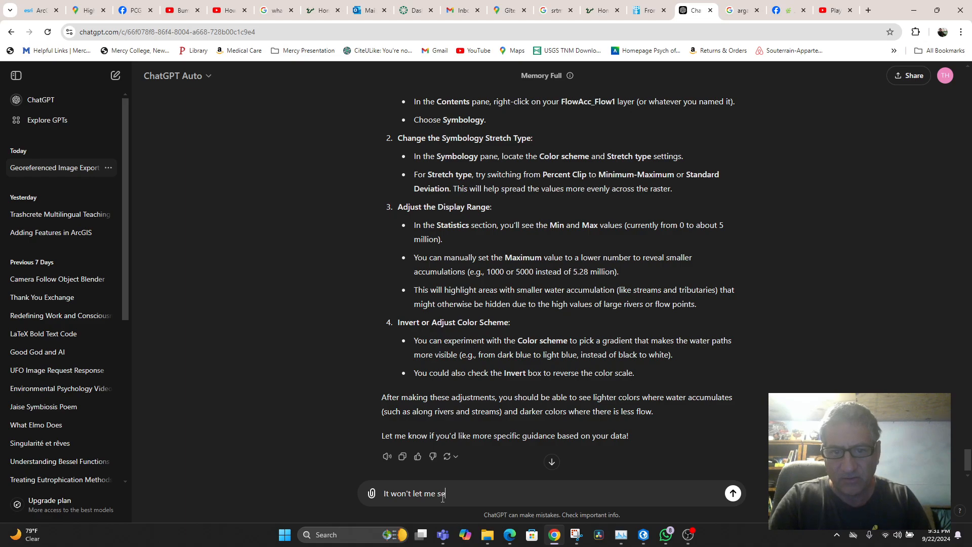
pyautogui.write('t the Maxim')
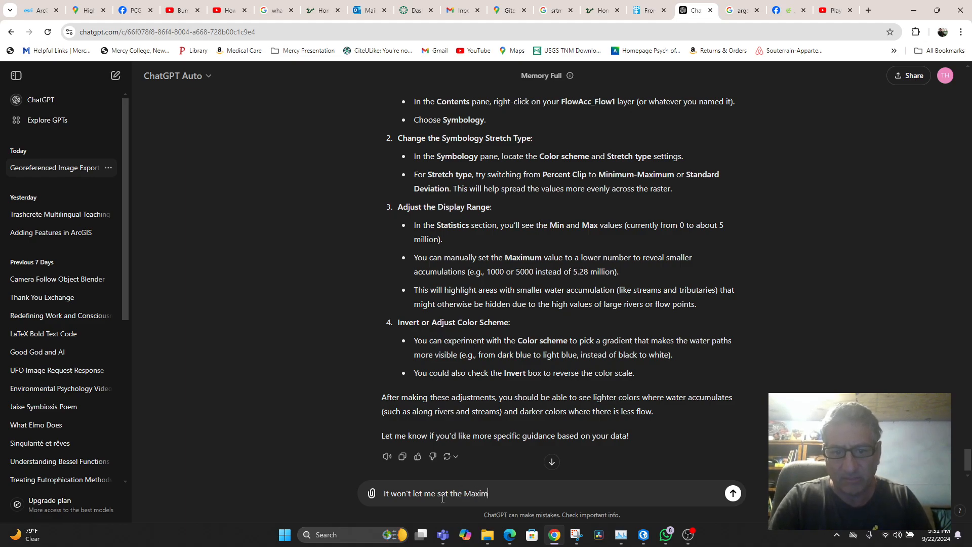
pyautogui.write('um value')
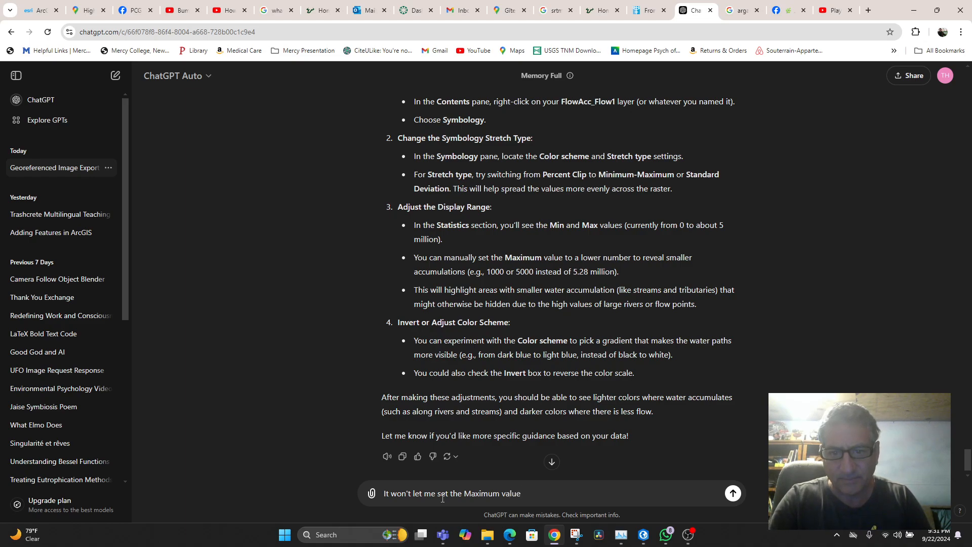
pyautogui.write('. Do I need')
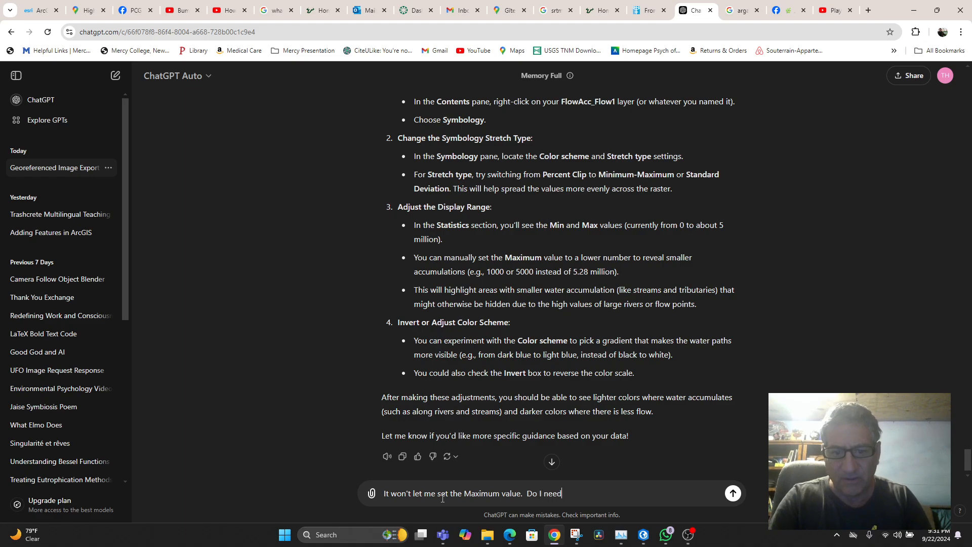
pyautogui.write(' to change')
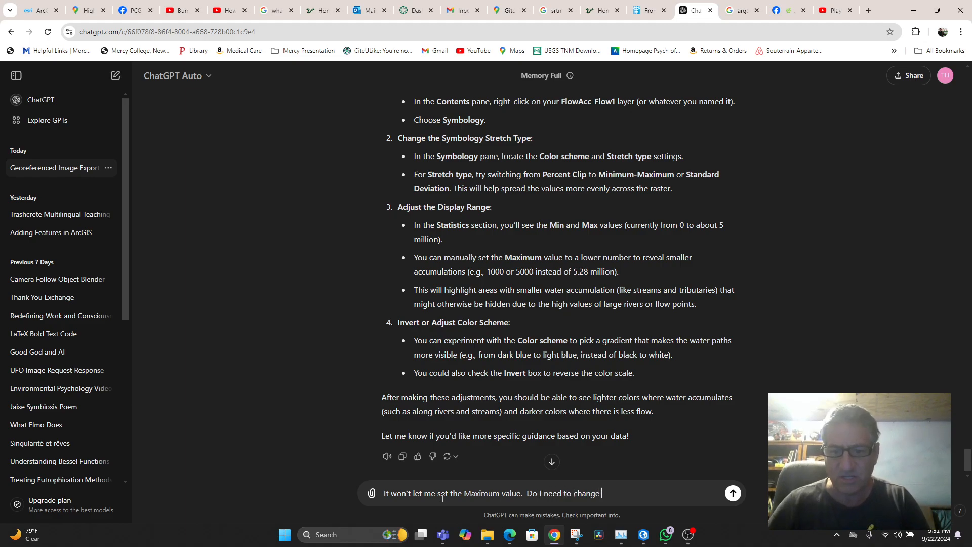
# Switch to ArcGIS Pro and check the names of the statistics source choices for FlowAcc_Flow1.
pyautogui.click(643, 535)
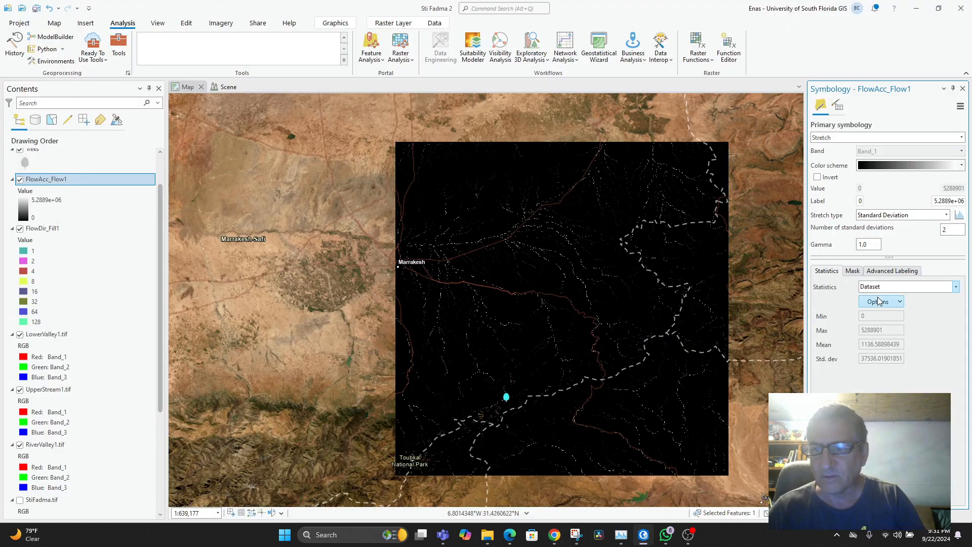
pyautogui.click(899, 302)
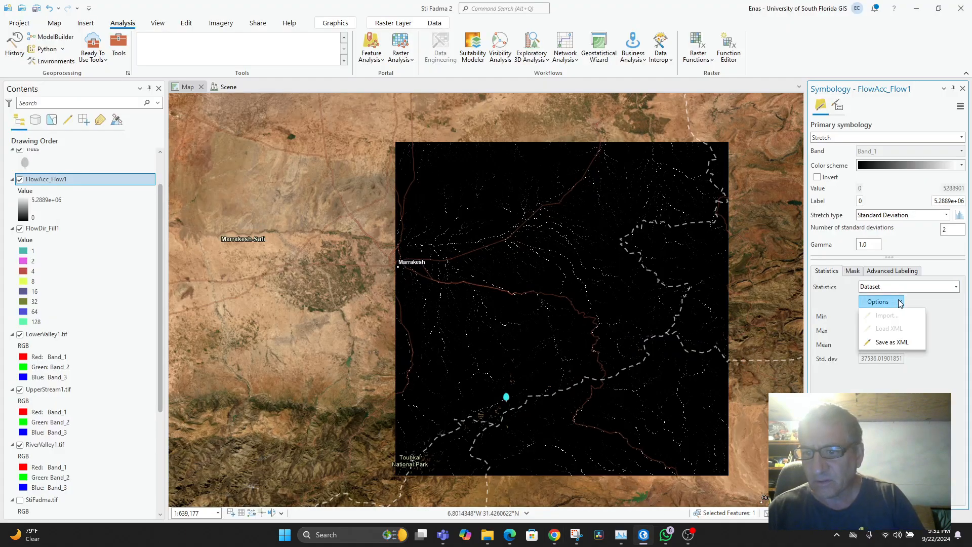
pyautogui.click(947, 308)
pyautogui.click(955, 287)
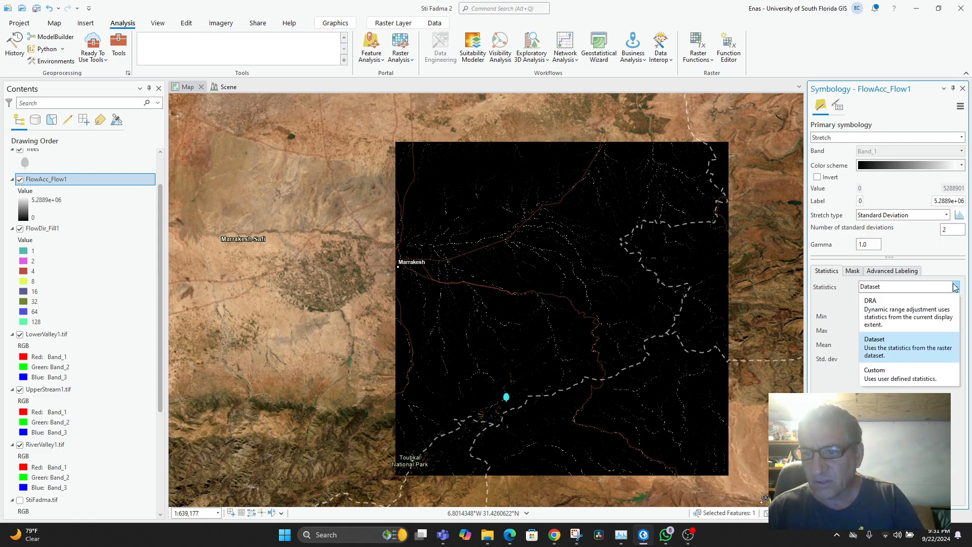
pyautogui.click(834, 299)
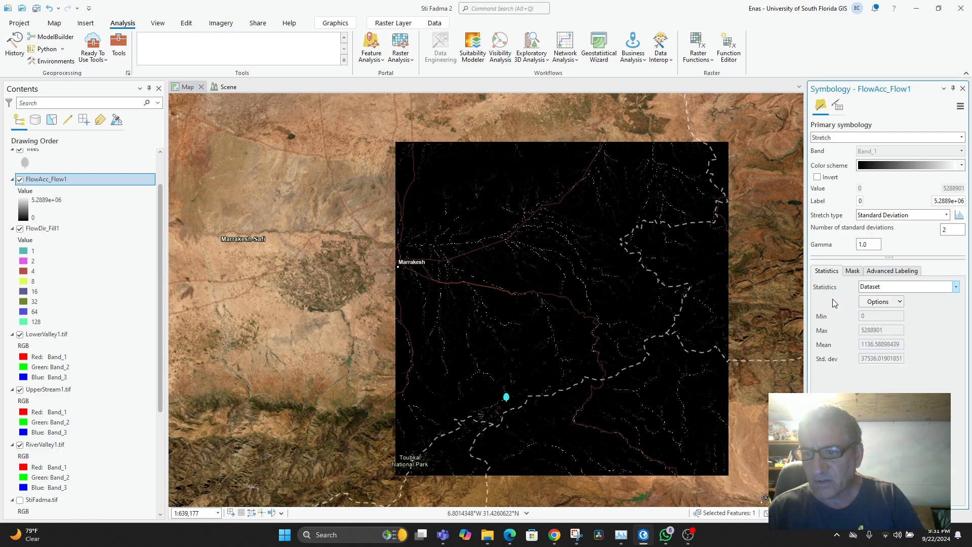
pyautogui.click(927, 287)
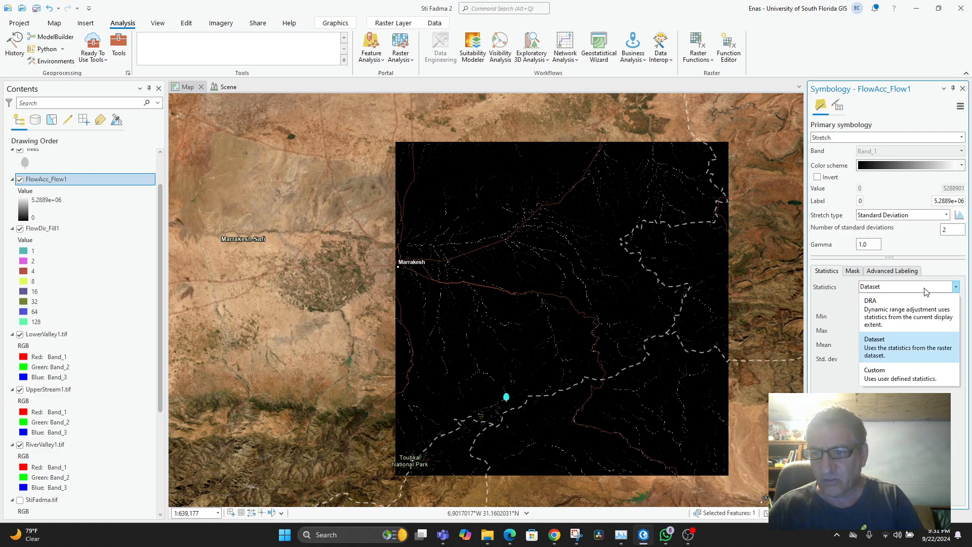
pyautogui.click(841, 316)
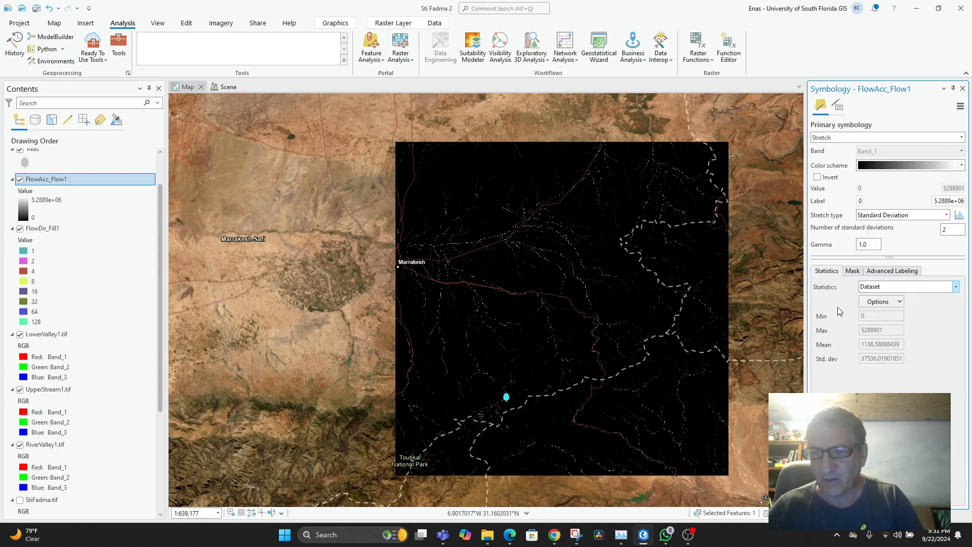
# Switch to Chrome and continue the ChatGPT question about changing the statistics source with: from "Dataset" to "DRA" or "Custom"?
pyautogui.click(555, 535)
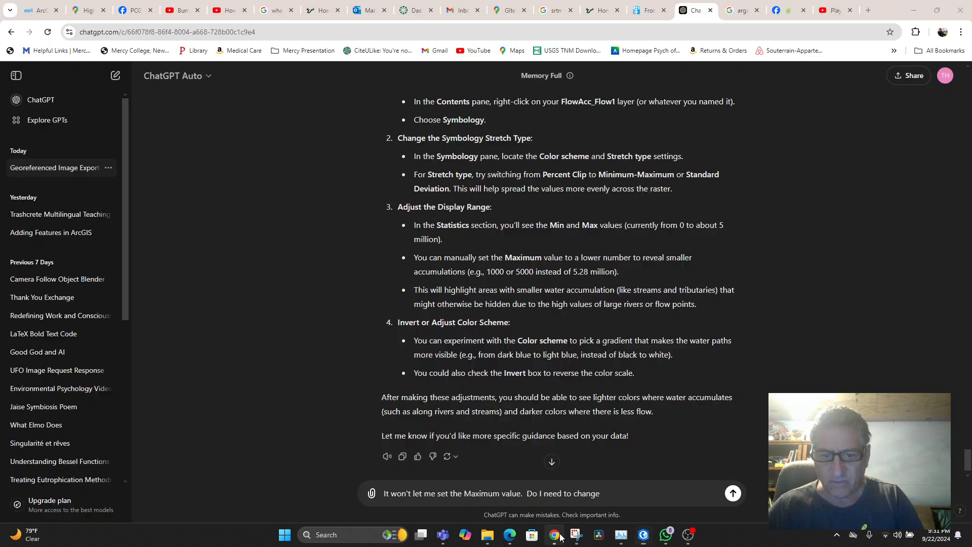
pyautogui.write('rom Data')
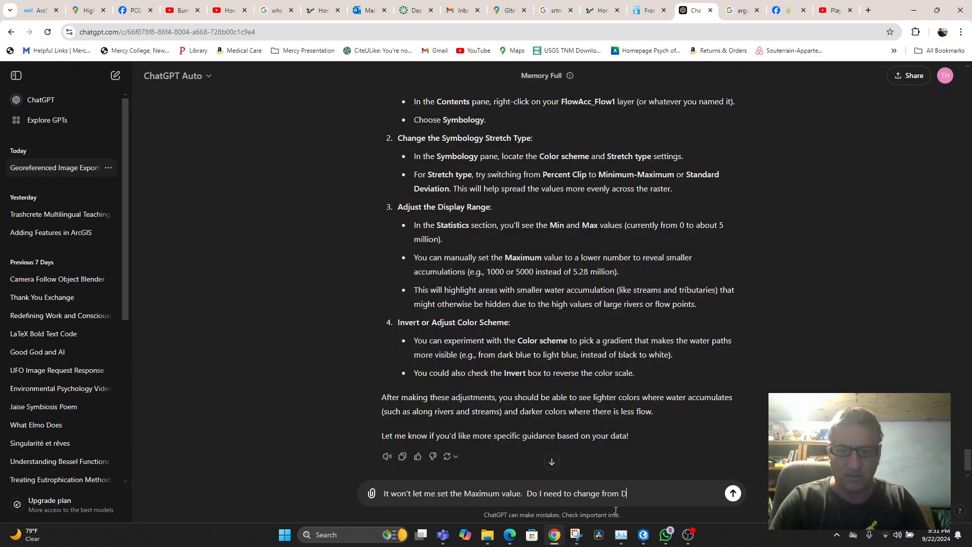
pyautogui.press('BackSpace')
pyautogui.press('BackSpace')
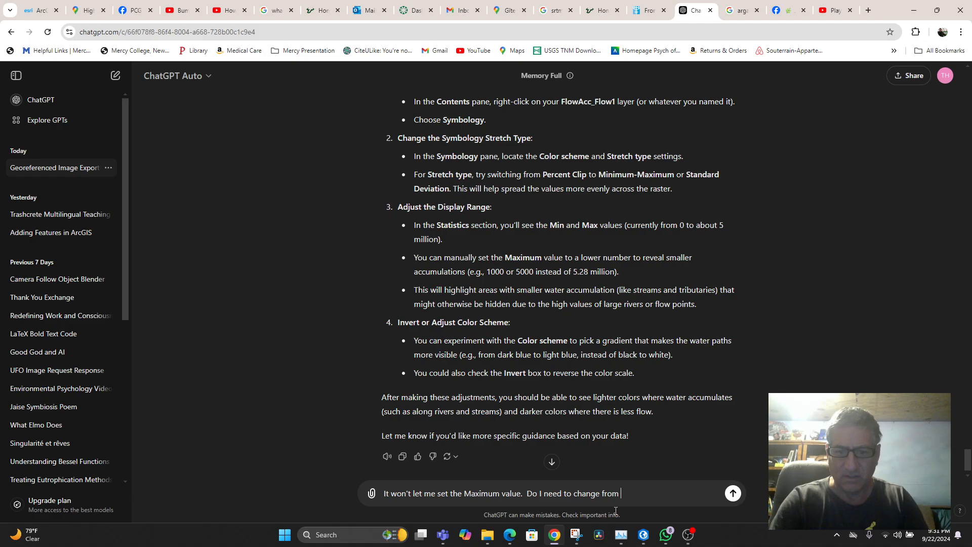
pyautogui.write('tas')
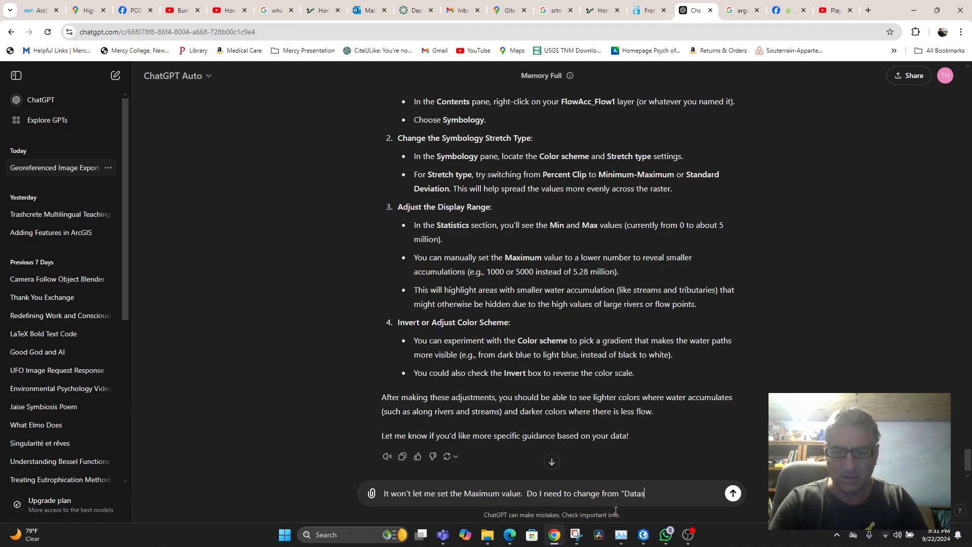
pyautogui.write('et" to "DR')
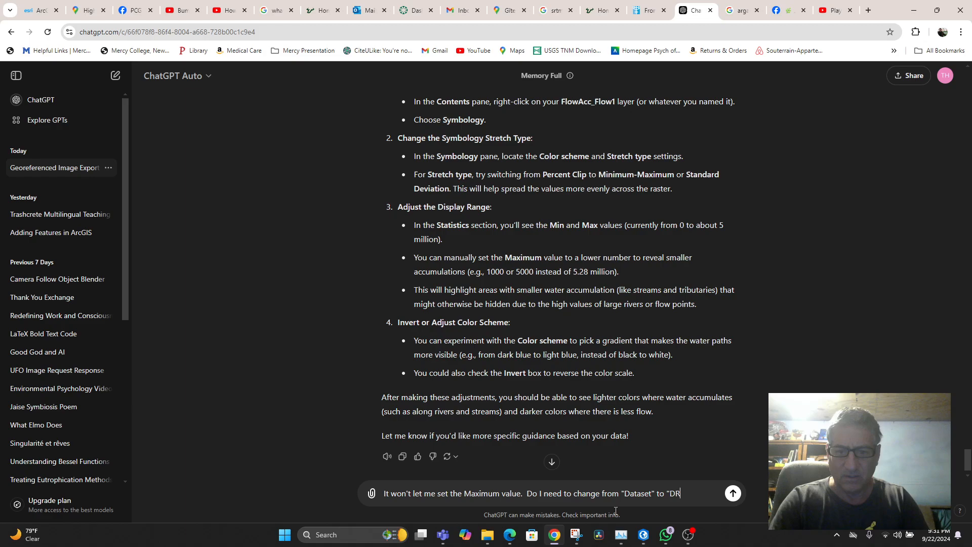
pyautogui.write('A" or "Cust')
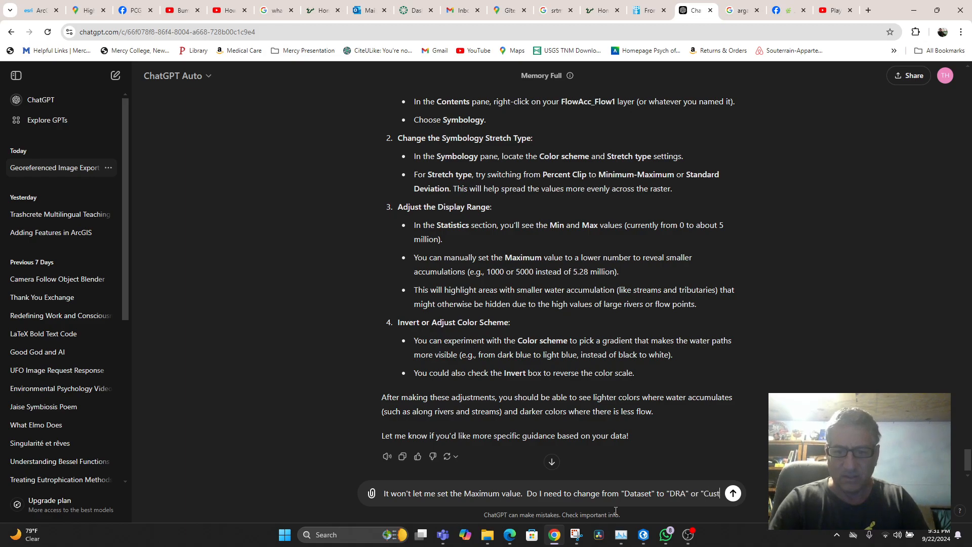
pyautogui.write('om"? Is ')
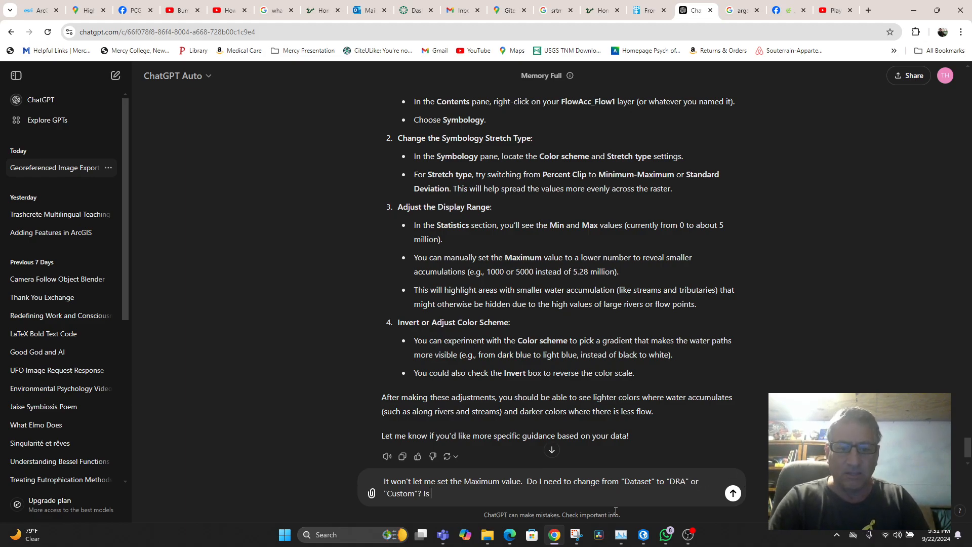
# Finish the question with "Is there another manipulation I need to make so it isn't greyed out?" and send it.
pyautogui.write('there another m')
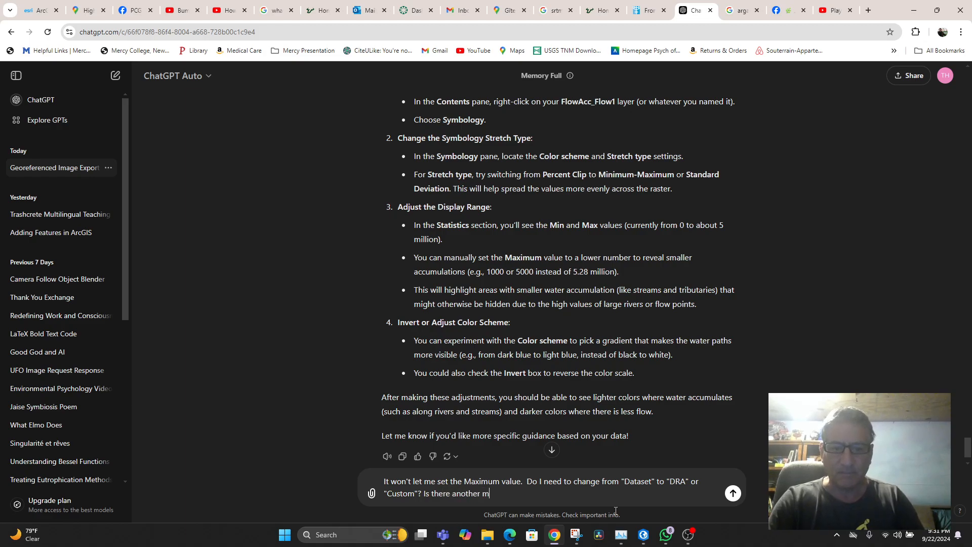
pyautogui.write('anipulation I n')
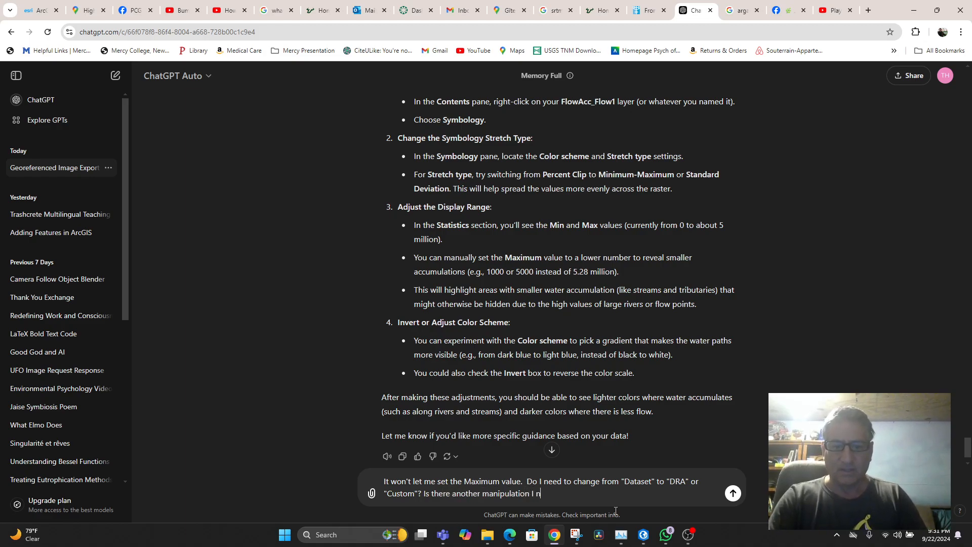
pyautogui.write('eed to make so')
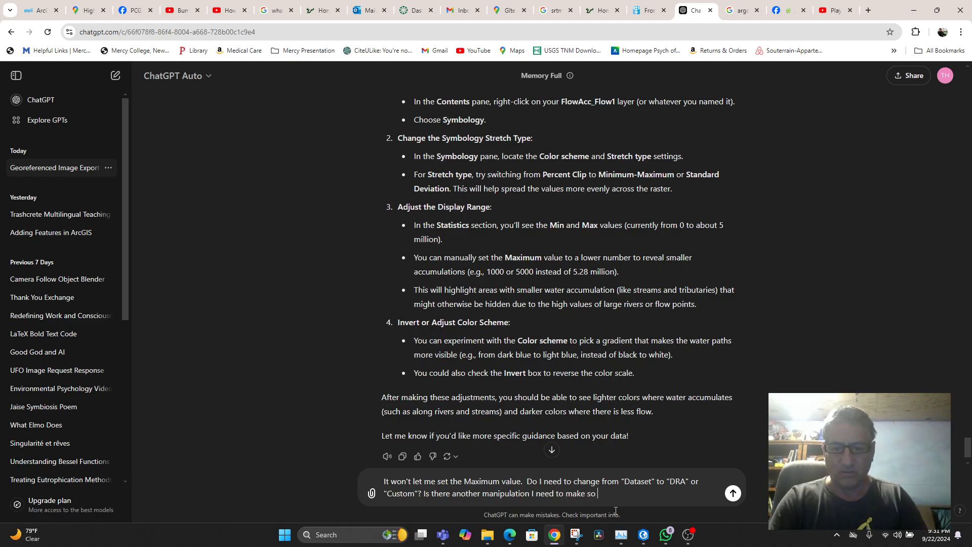
pyautogui.write(" it isn't gr")
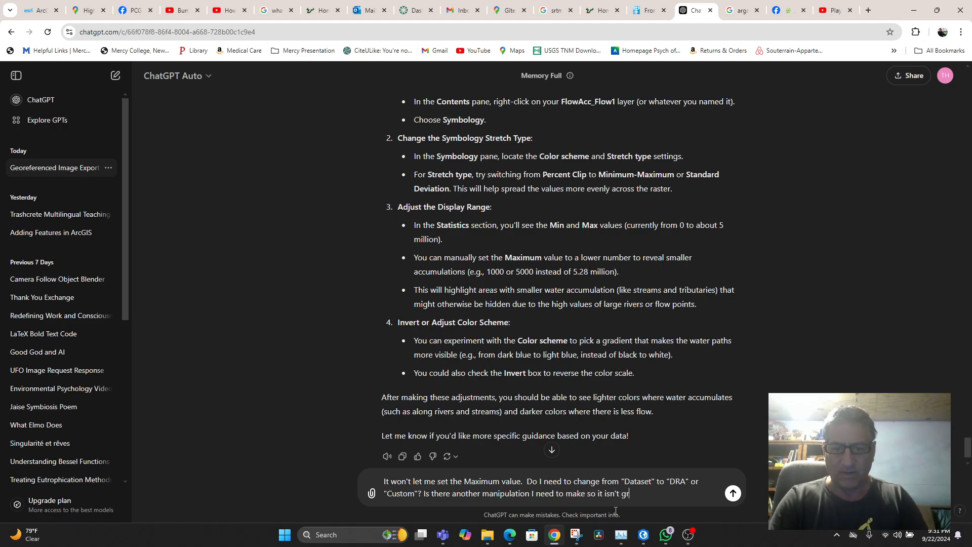
pyautogui.write('eyed out')
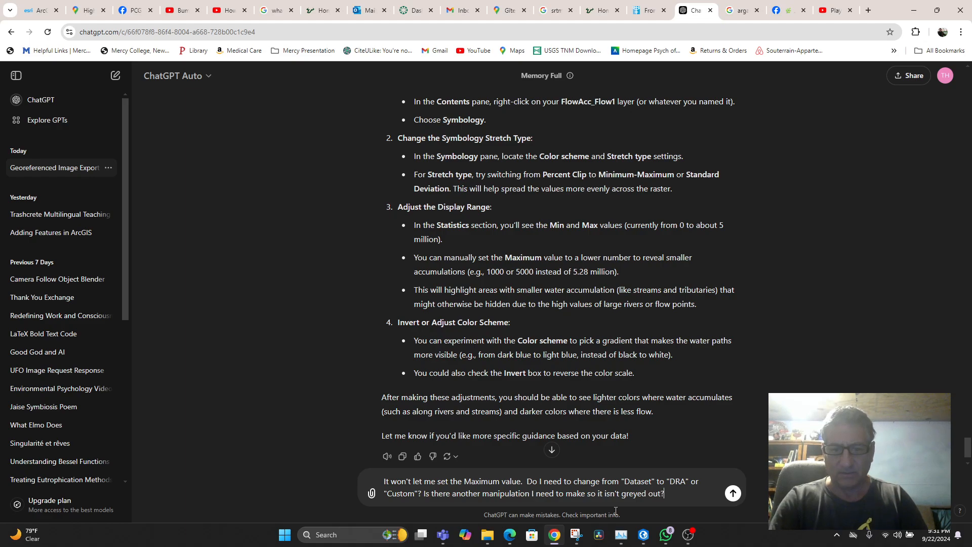
pyautogui.write('?')
pyautogui.press('Return')
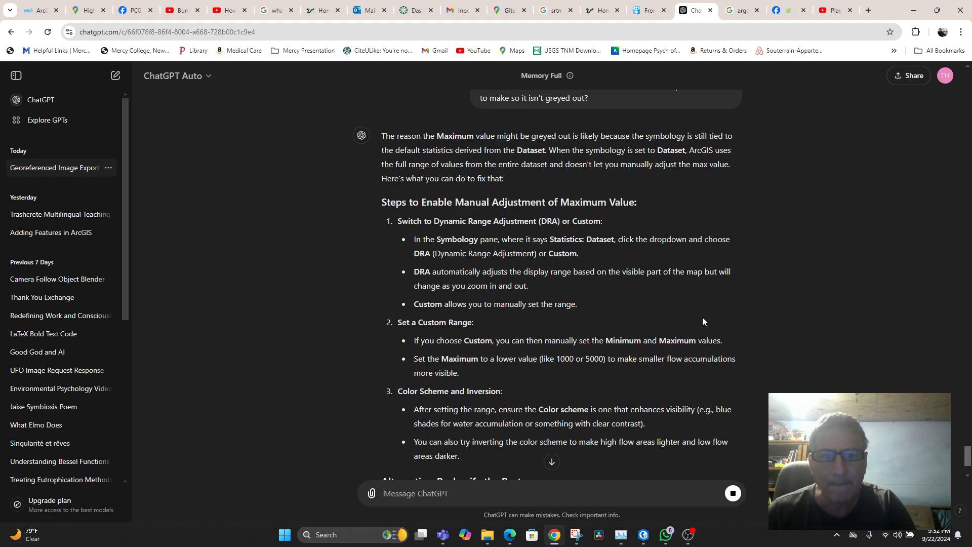
# Read ChatGPT's steps for enabling manual adjustment of the Maximum value and its alternative of reclassifying the raster.
pyautogui.moveTo(623, 254); pyautogui.dragTo(576, 239)
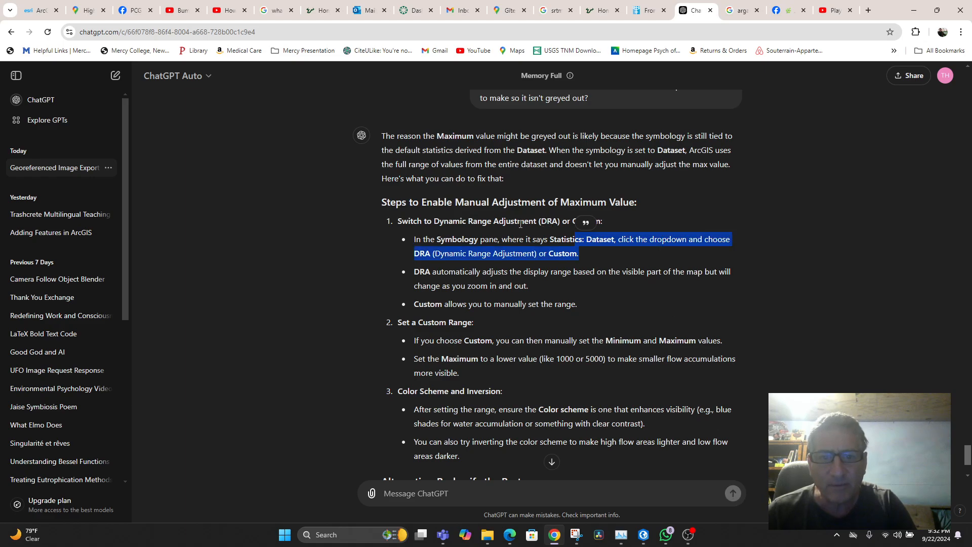
pyautogui.click(863, 308)
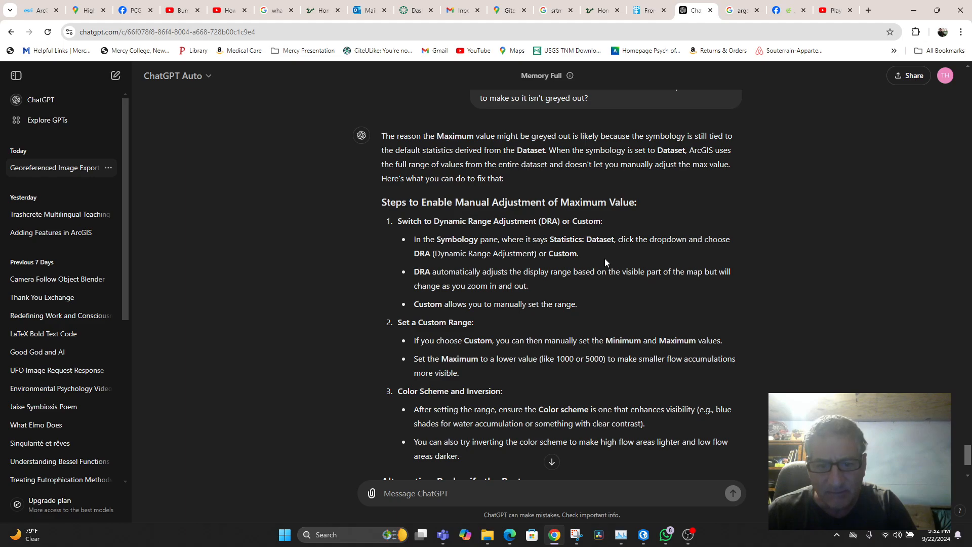
pyautogui.scroll(-1, 609, 335)
pyautogui.scroll(-1, 653, 394)
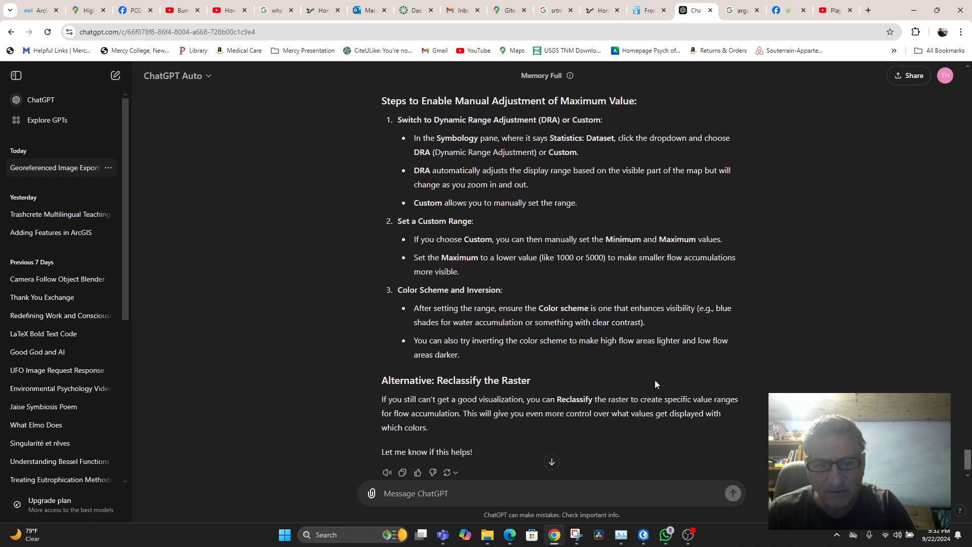
pyautogui.scroll(-1, 654, 377)
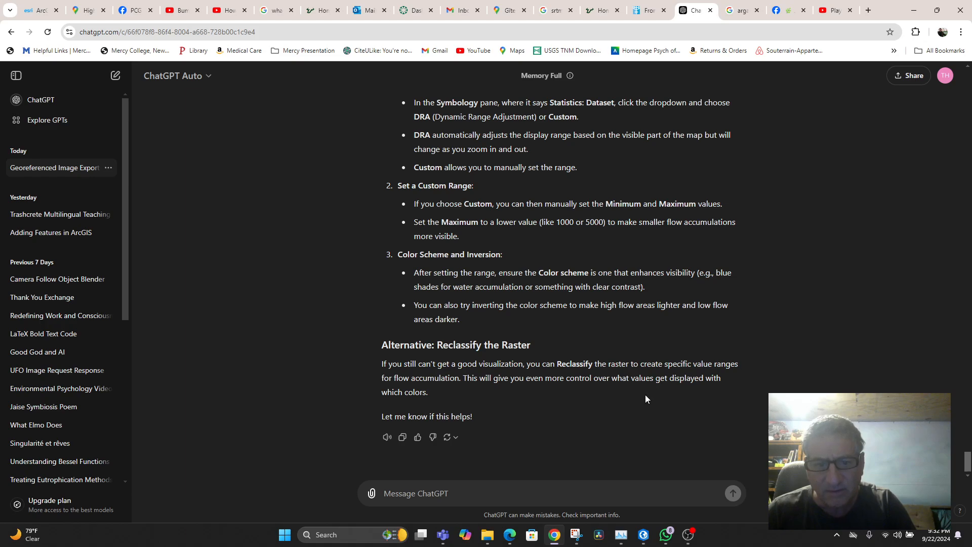
pyautogui.scroll(2, 646, 394)
# Switch to ArcGIS Pro and try the DRA statistics source for FlowAcc_Flow1.
pyautogui.click(644, 536)
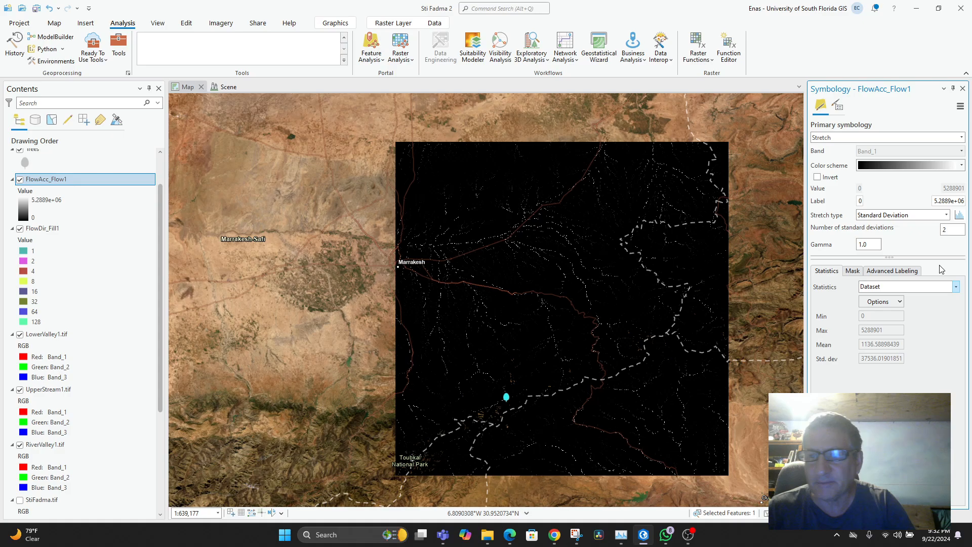
pyautogui.click(956, 287)
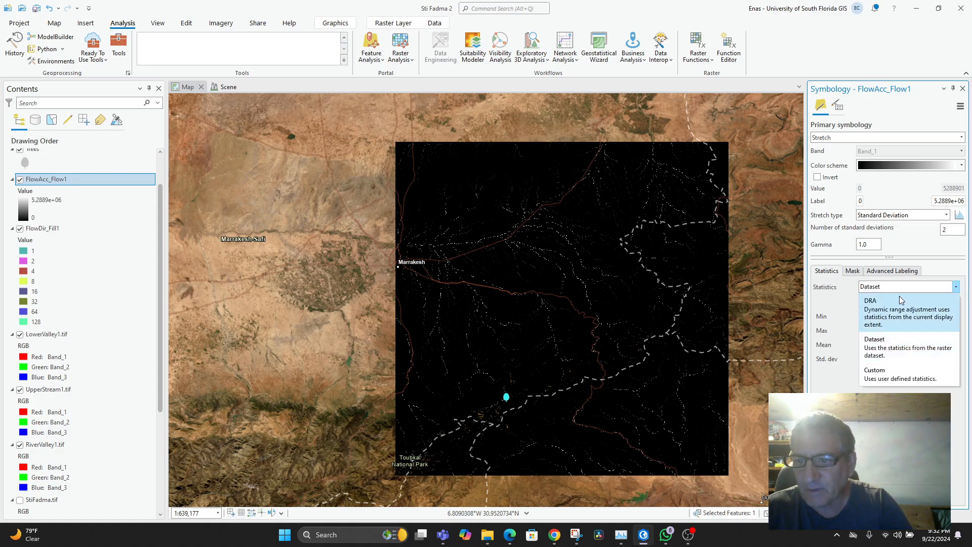
pyautogui.click(887, 312)
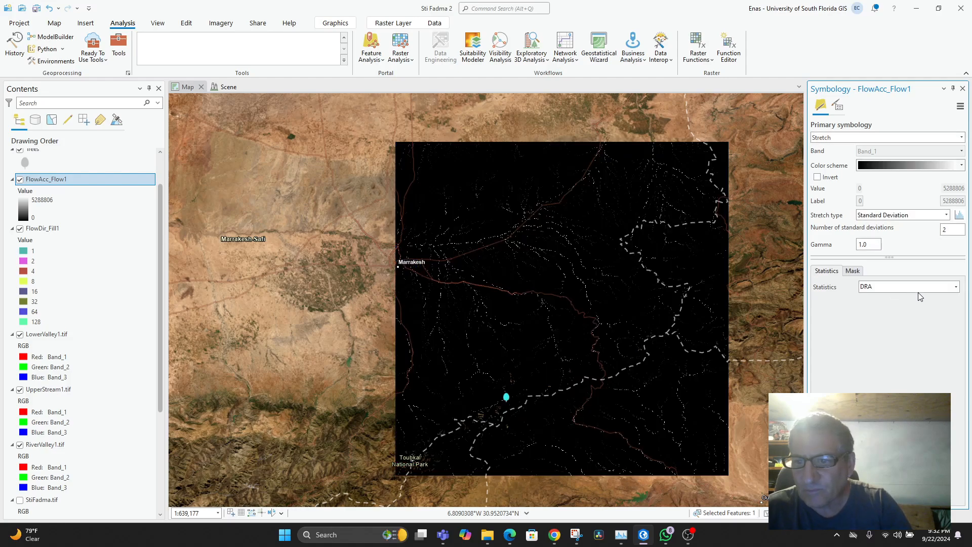
# Use Custom statistics for the FlowAcc_Flow1 stretch and set the maximum to 5000.
pyautogui.click(957, 287)
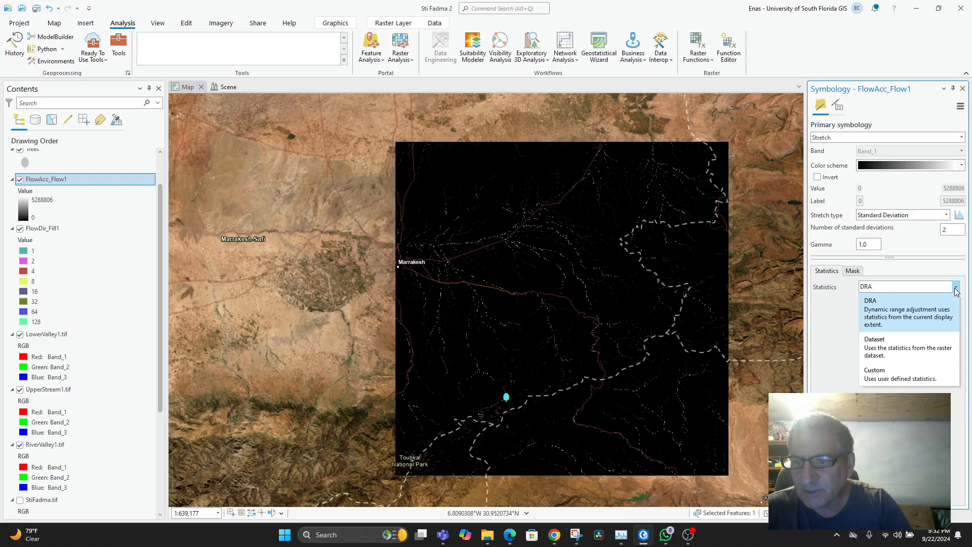
pyautogui.click(894, 375)
pyautogui.moveTo(892, 331); pyautogui.dragTo(860, 331)
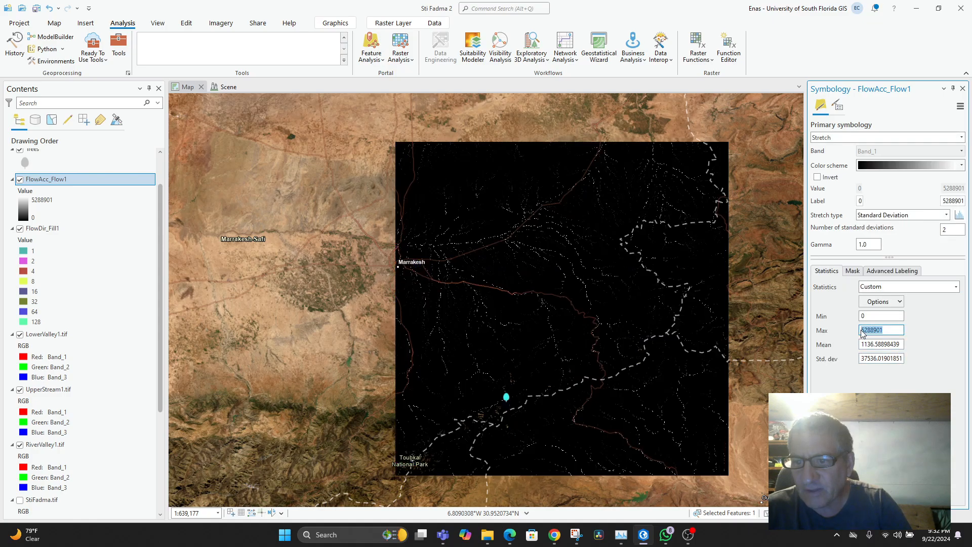
pyautogui.write('5000')
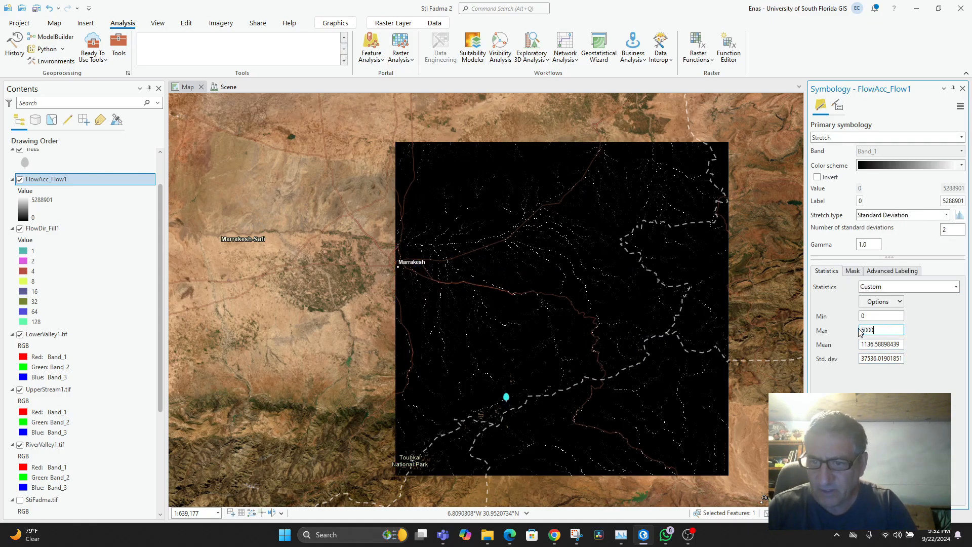
pyautogui.press('Return')
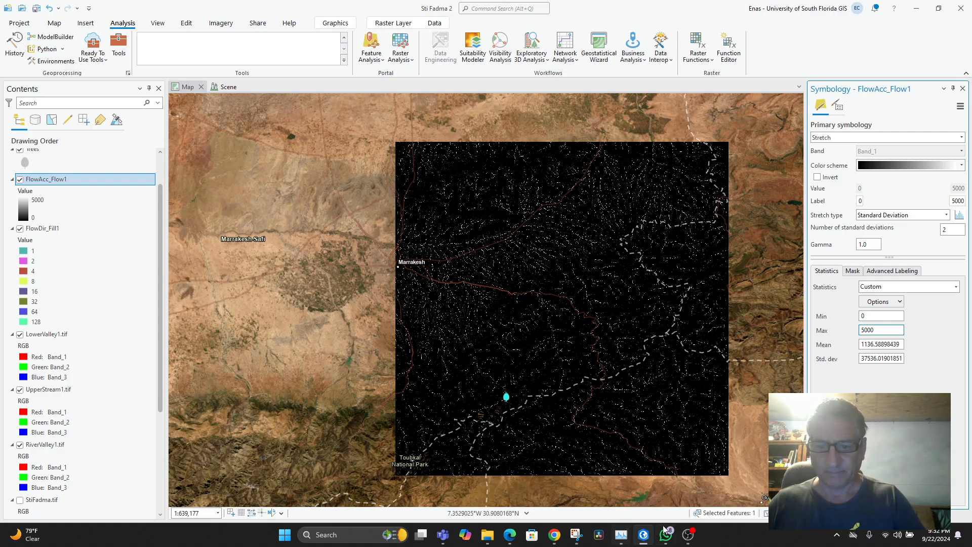
# Switch to Chrome and review ChatGPT's earlier hydrology workflow, including the Flow Accumulation, Stream Network, Watershed Delineation and 3D visualization steps.
pyautogui.click(555, 535)
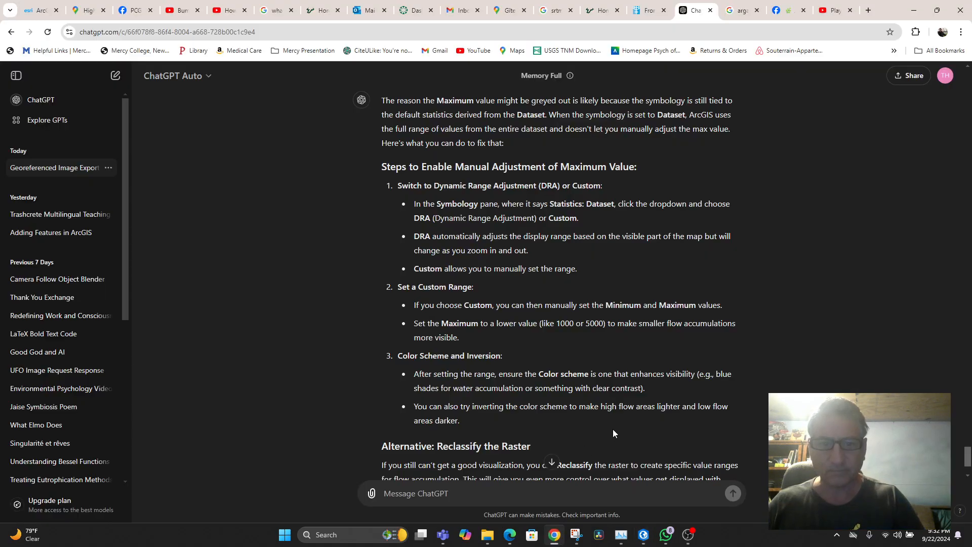
pyautogui.scroll(20, 613, 429)
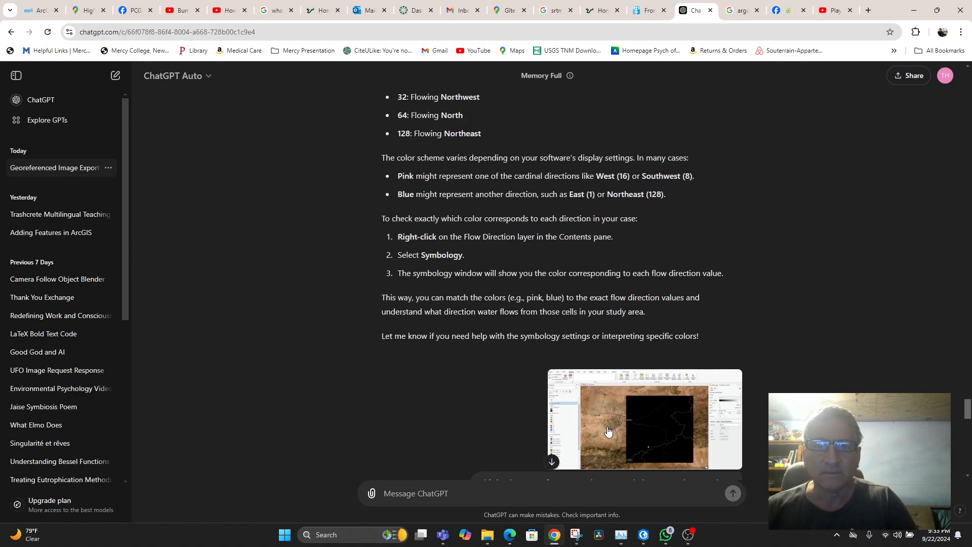
pyautogui.scroll(10, 608, 431)
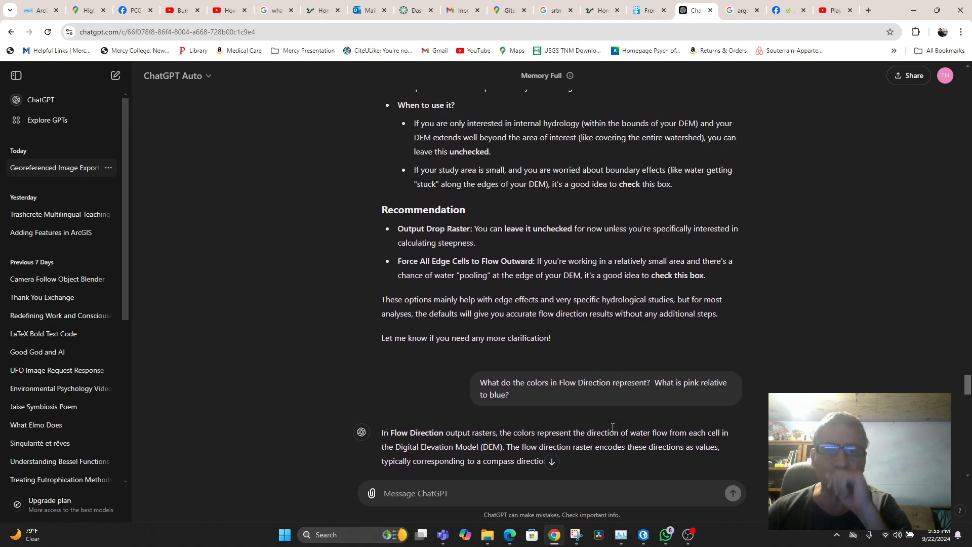
pyautogui.scroll(6, 613, 427)
pyautogui.scroll(2, 613, 428)
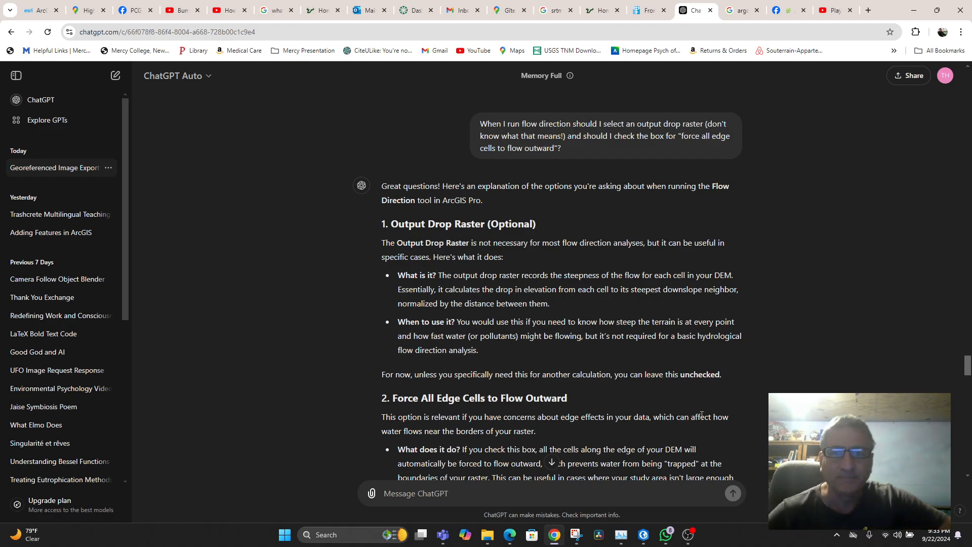
pyautogui.scroll(4, 704, 405)
pyautogui.scroll(10, 696, 403)
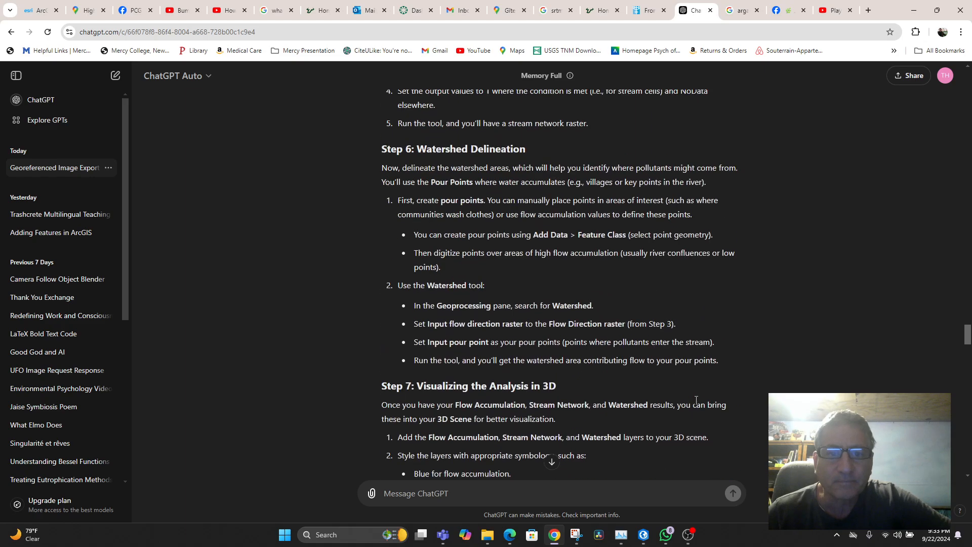
pyautogui.scroll(3, 693, 402)
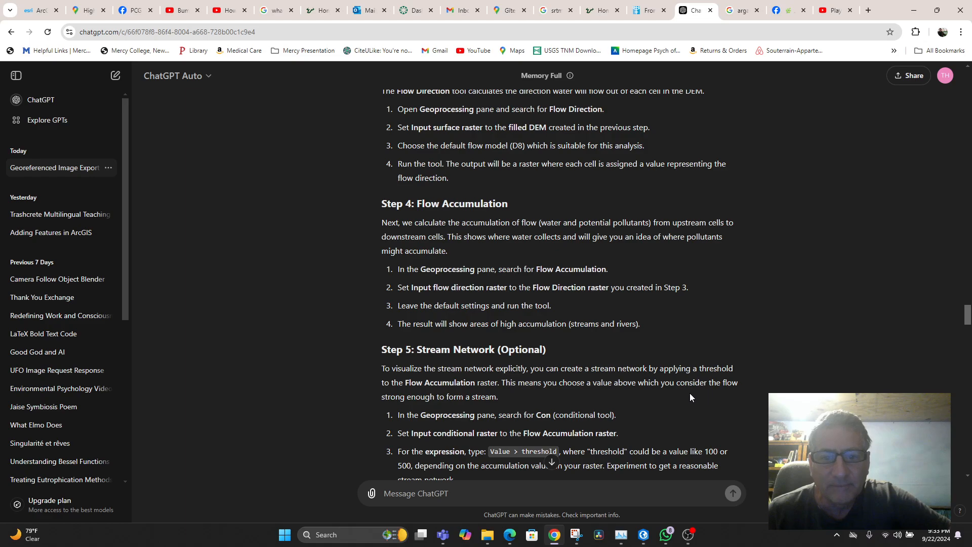
pyautogui.scroll(-1, 690, 393)
pyautogui.scroll(-20, 689, 396)
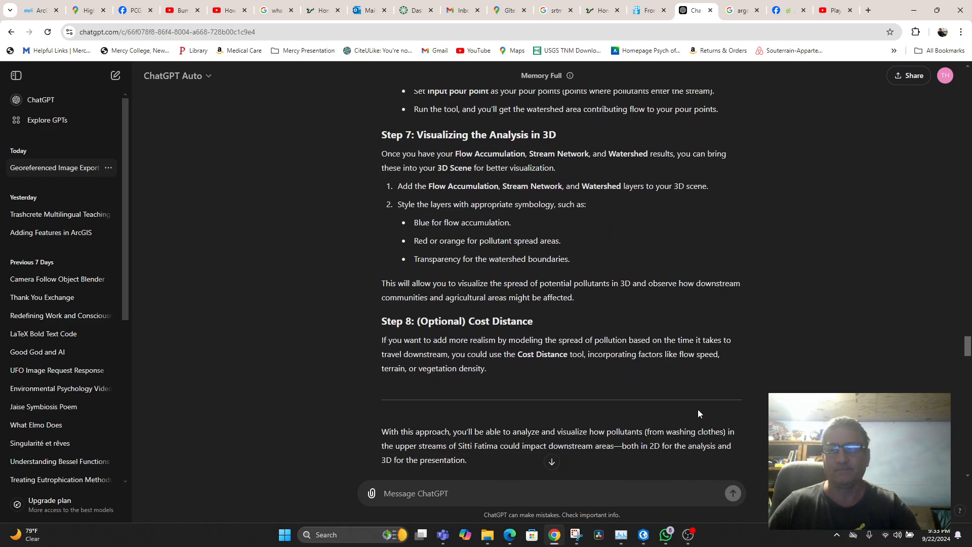
pyautogui.scroll(-20, 764, 479)
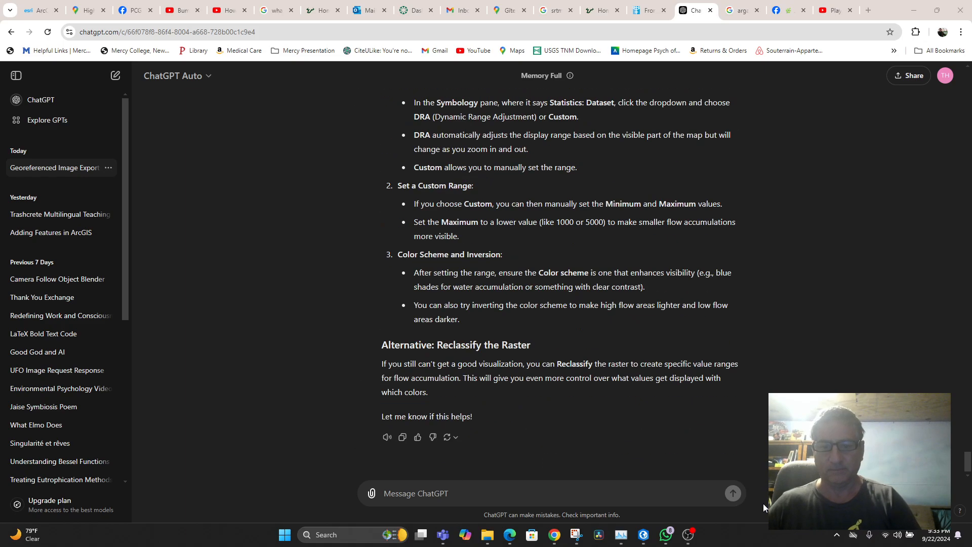
# Draft a ChatGPT message: "I now see what look like rivers and streams in white and the rest is black. What do the colors indicate?".
pyautogui.click(482, 499)
pyautogui.write('I now see ')
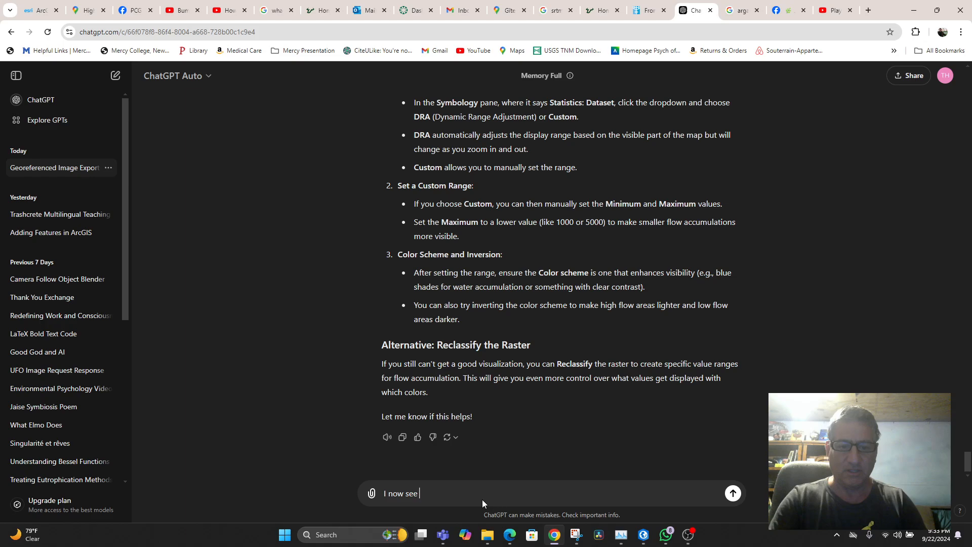
pyautogui.write('what look')
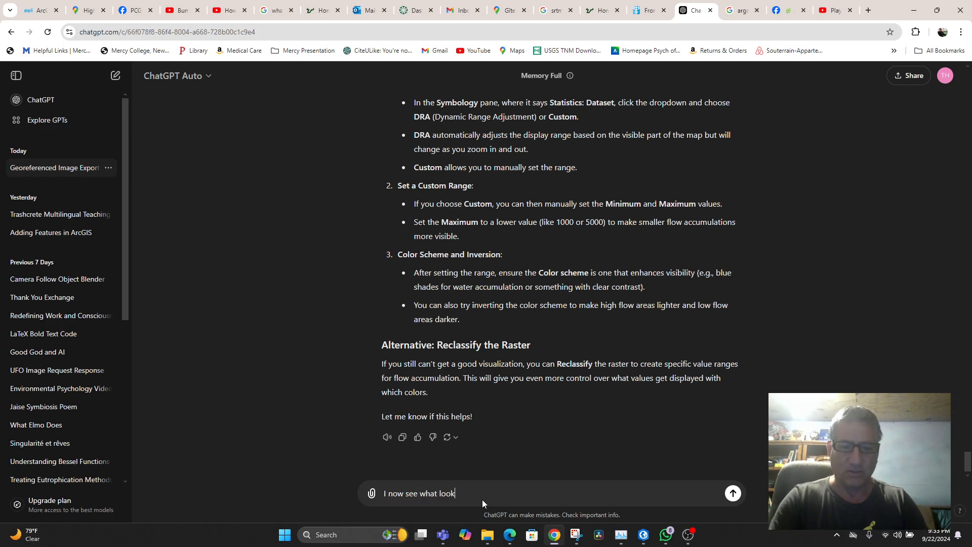
pyautogui.write(' like rivers and')
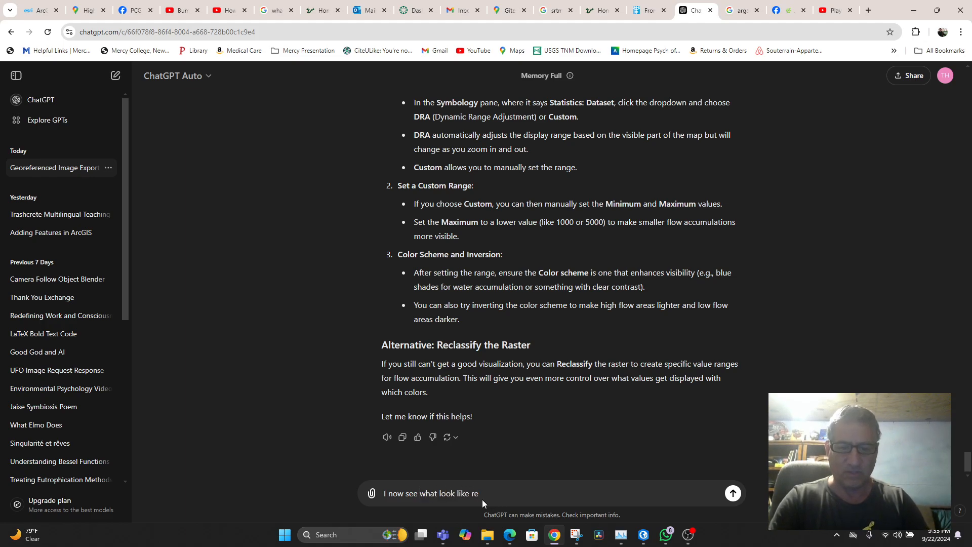
pyautogui.write(' stream')
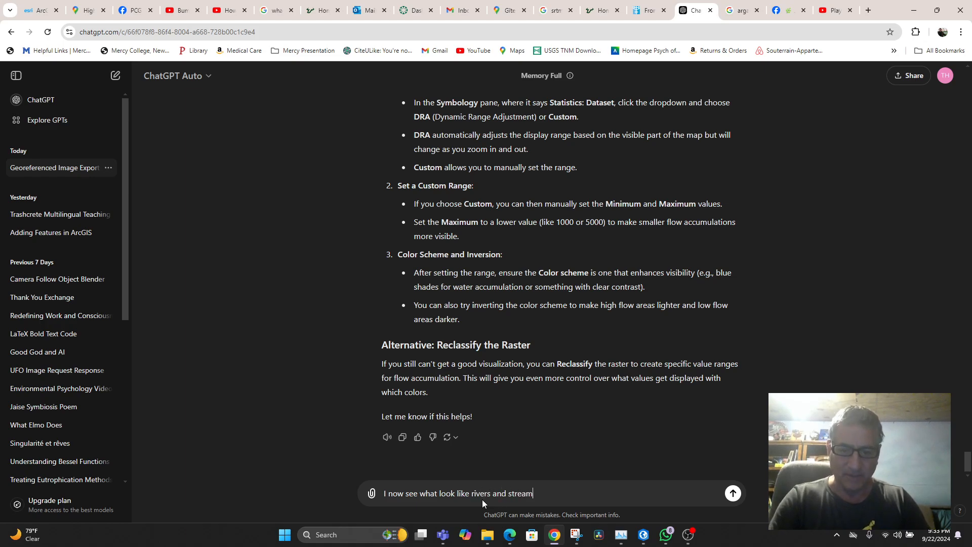
pyautogui.write('s in white and ')
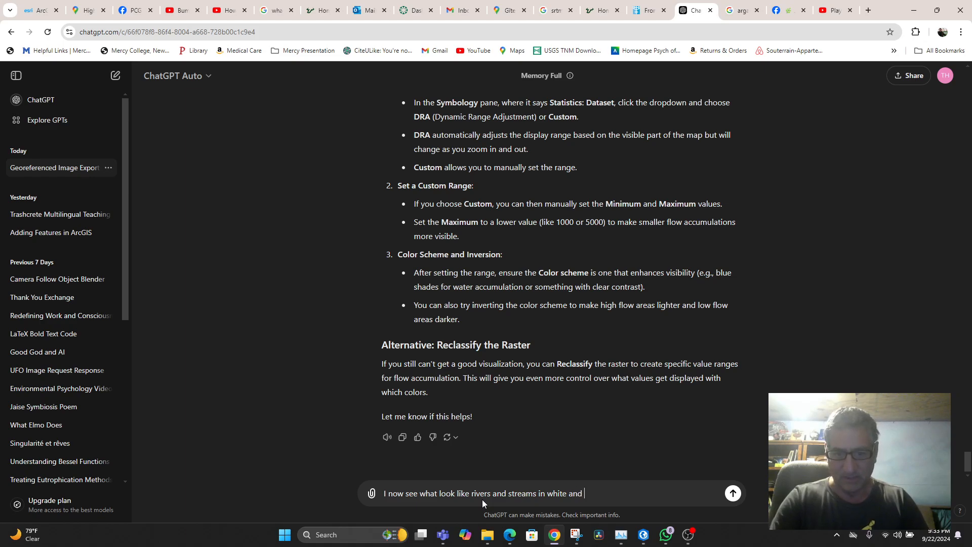
pyautogui.write('the rest is bla')
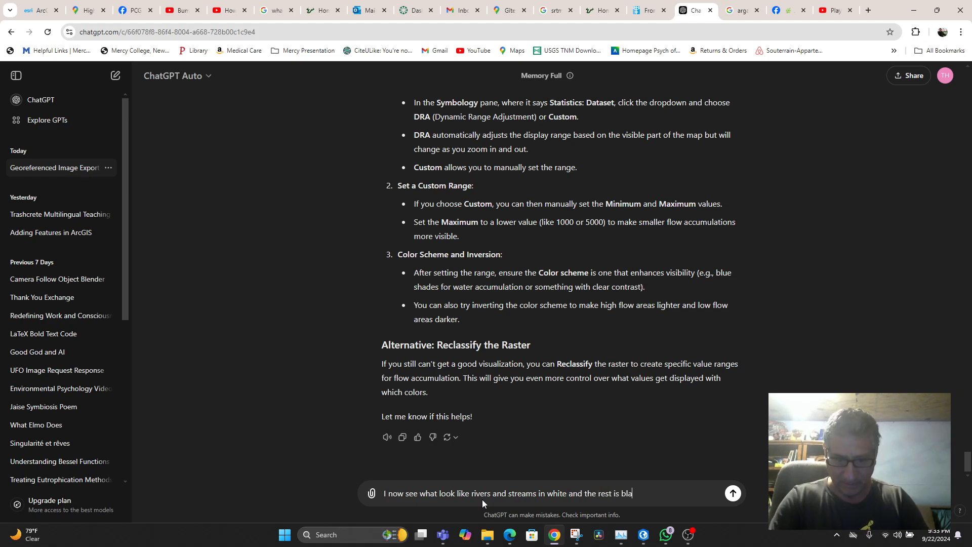
pyautogui.write('ck.  What ')
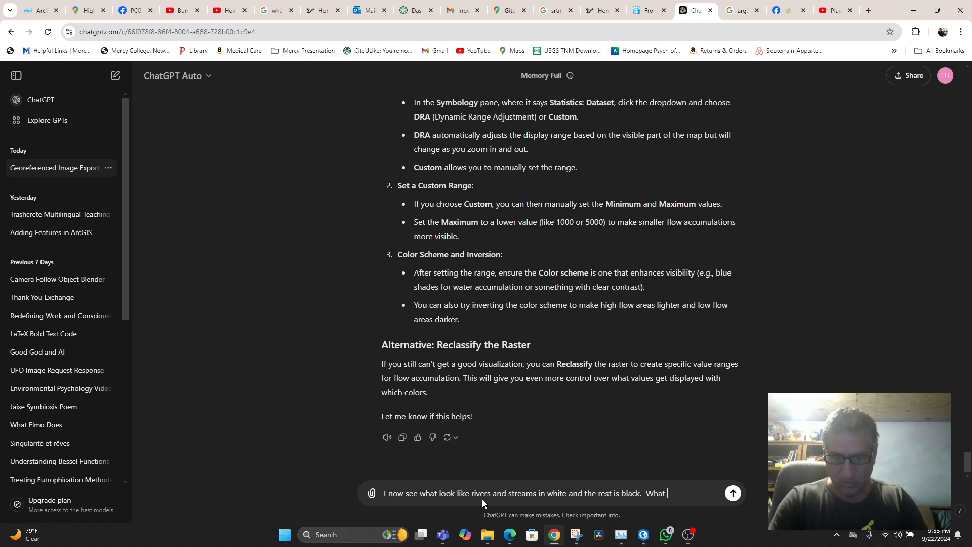
pyautogui.write('do the colors ')
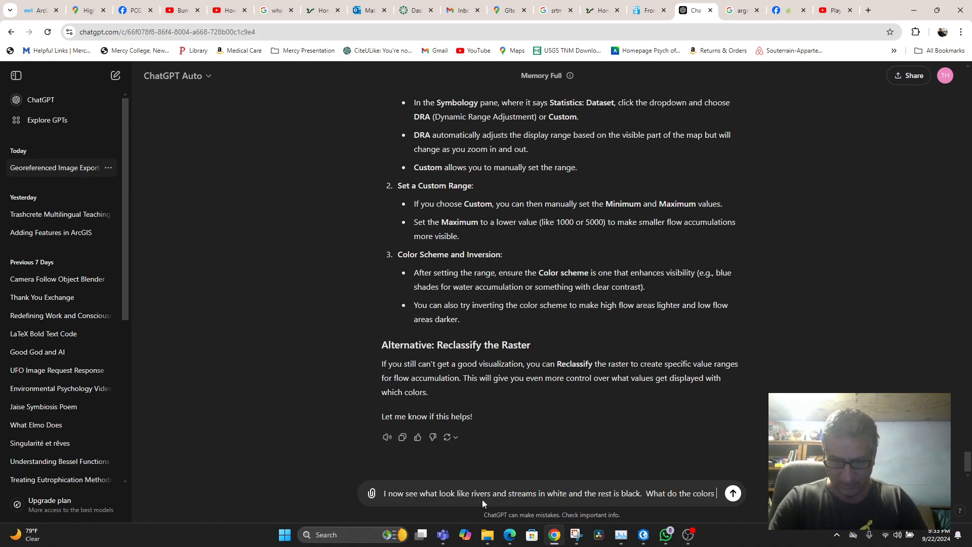
pyautogui.write('indicate? Is')
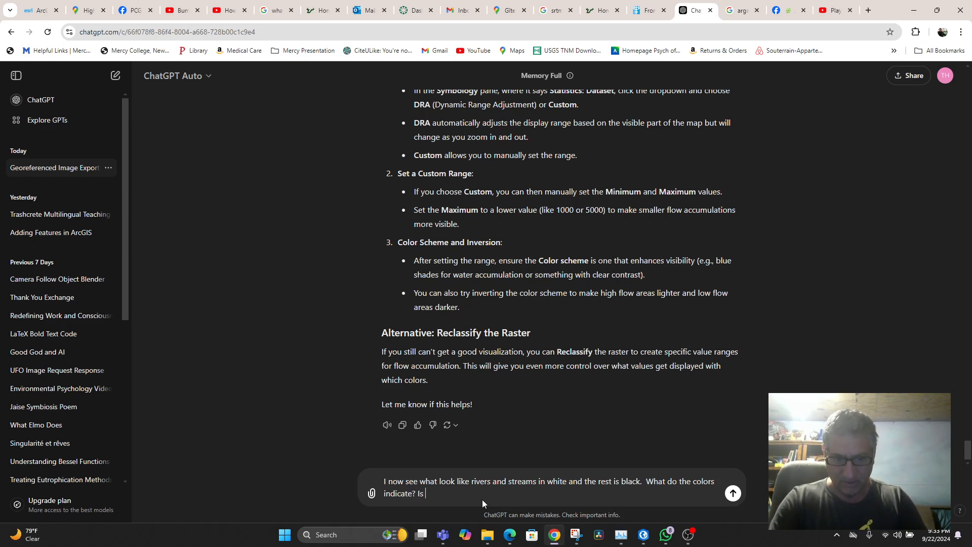
pyautogui.press('BackSpace')
pyautogui.press('BackSpace')
pyautogui.press('BackSpace')
# Extend the message with "Normally white is higher and black is lower in a DEM, right?" and begin a follow-up sentence starting with "So".
pyautogui.write('Normally white i')
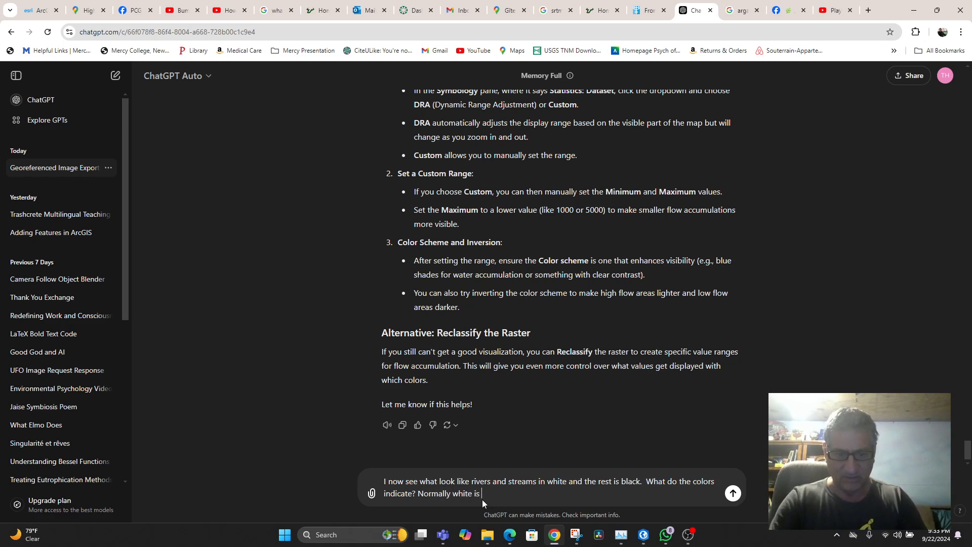
pyautogui.write('s higher and blac')
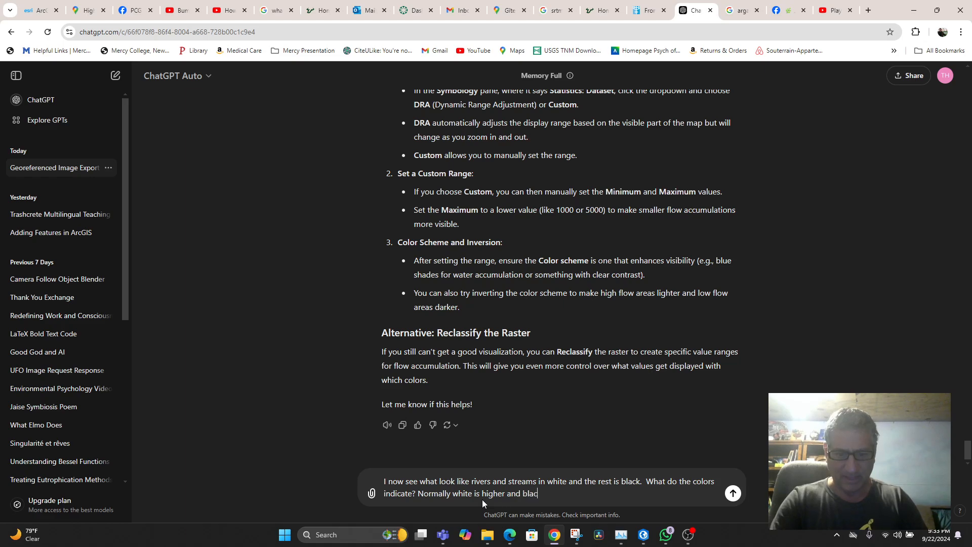
pyautogui.write('k is lower in ')
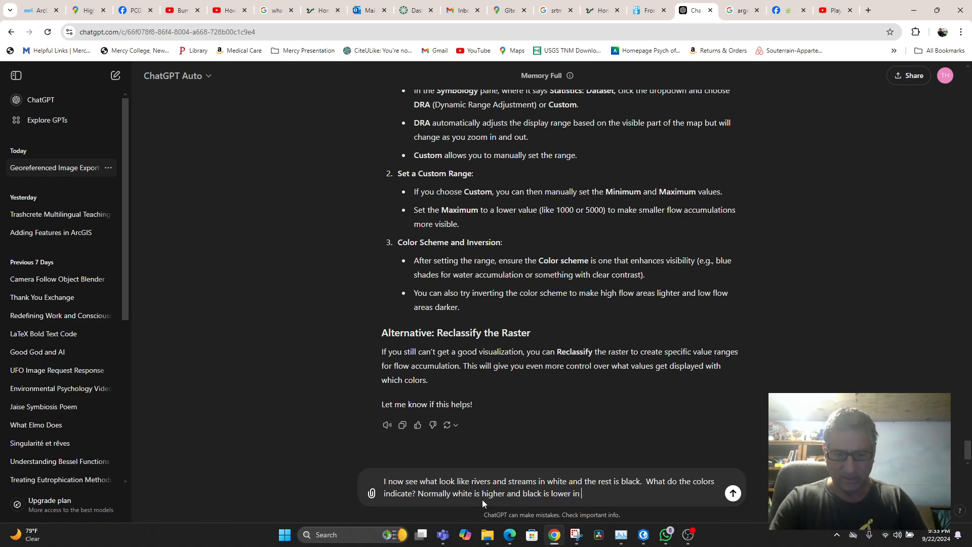
pyautogui.write('a DEM')
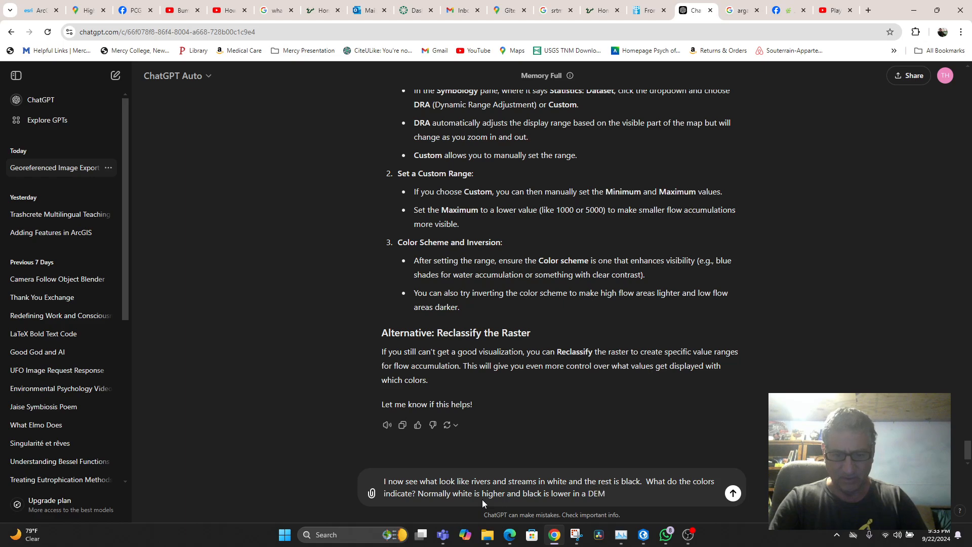
pyautogui.write(', right? So w')
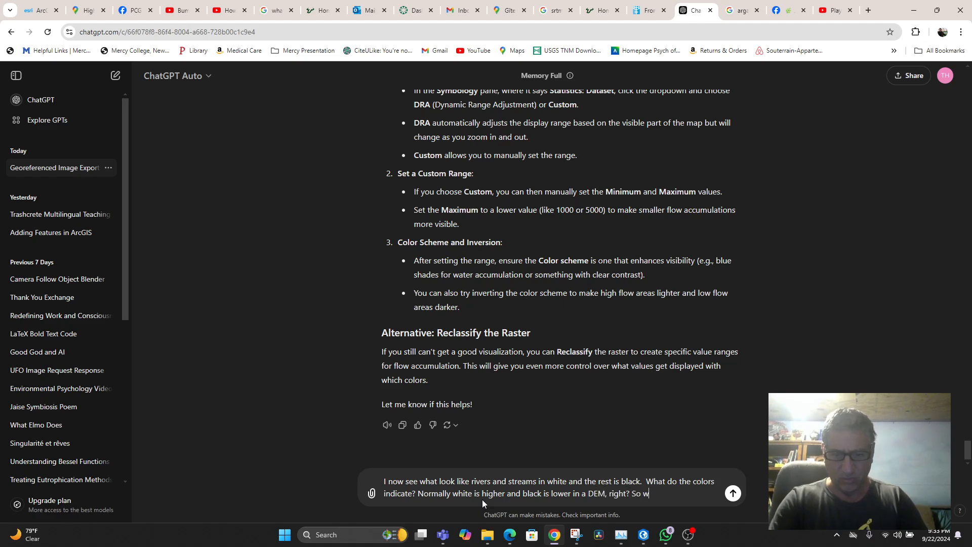
# Complete the ChatGPT message with "So why do rivers show up white here (like spiderwebs)?" and send it.
pyautogui.write('hy do rivers sho')
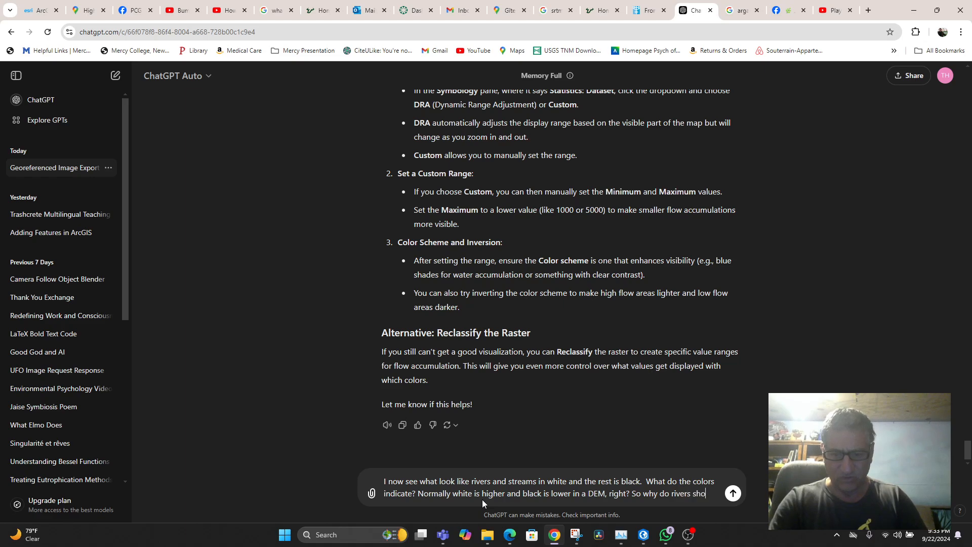
pyautogui.write('w up white ')
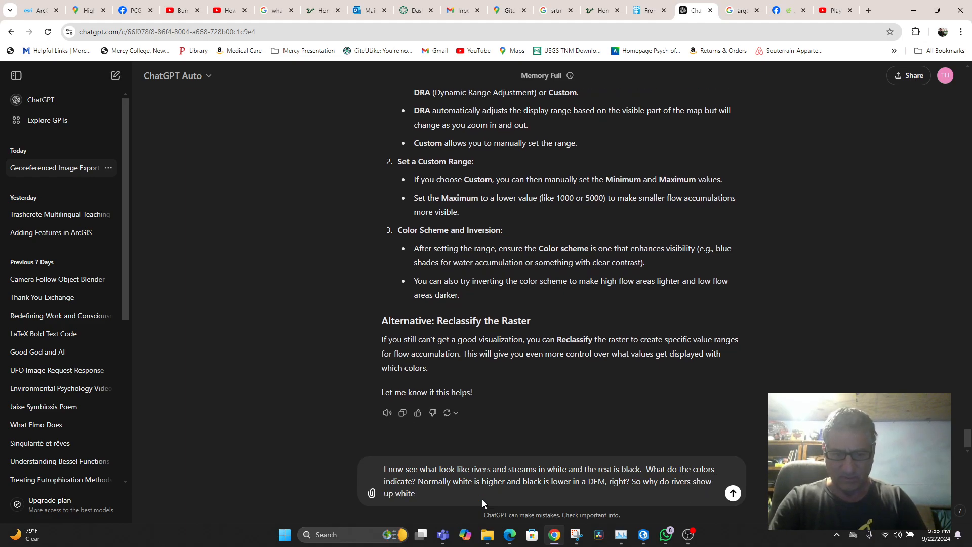
pyautogui.write('here')
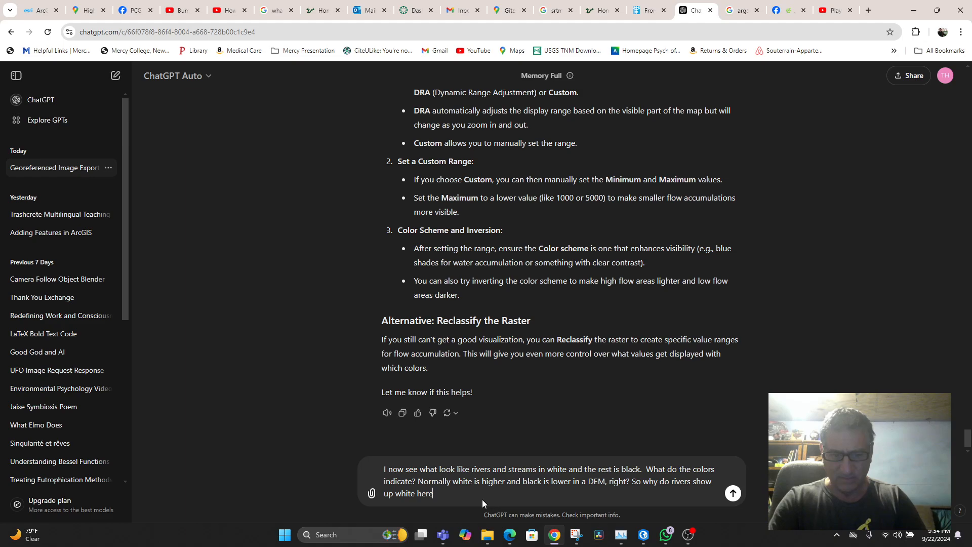
pyautogui.write(' (like spiderwebs)?')
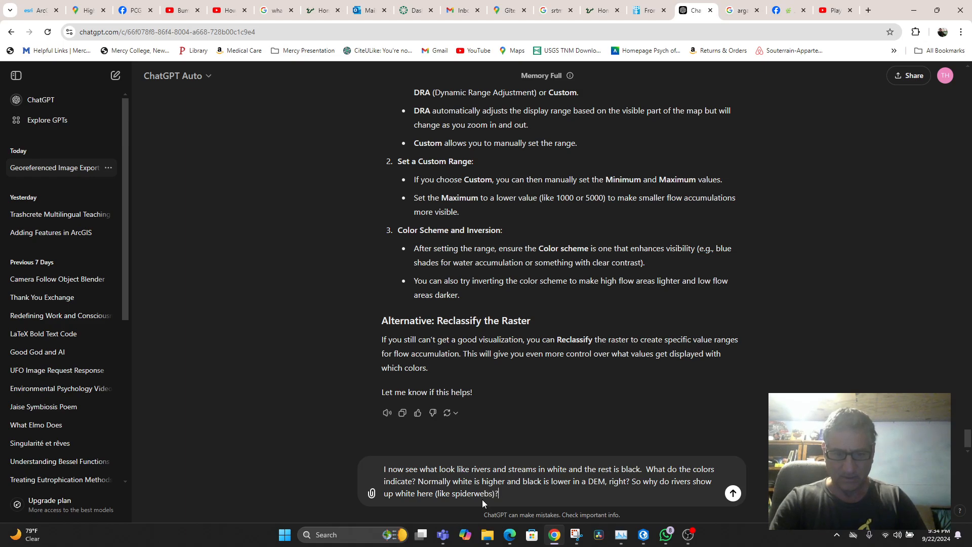
pyautogui.press('Return')
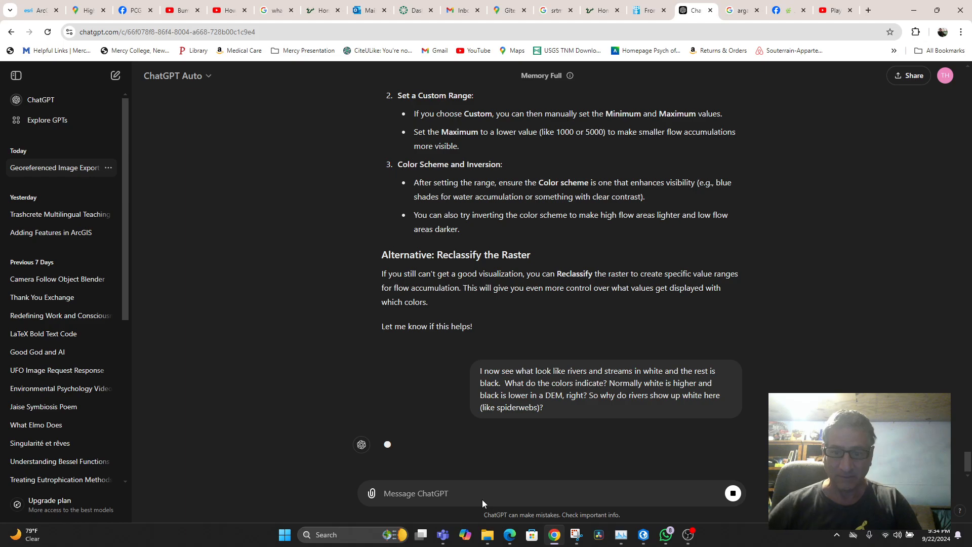
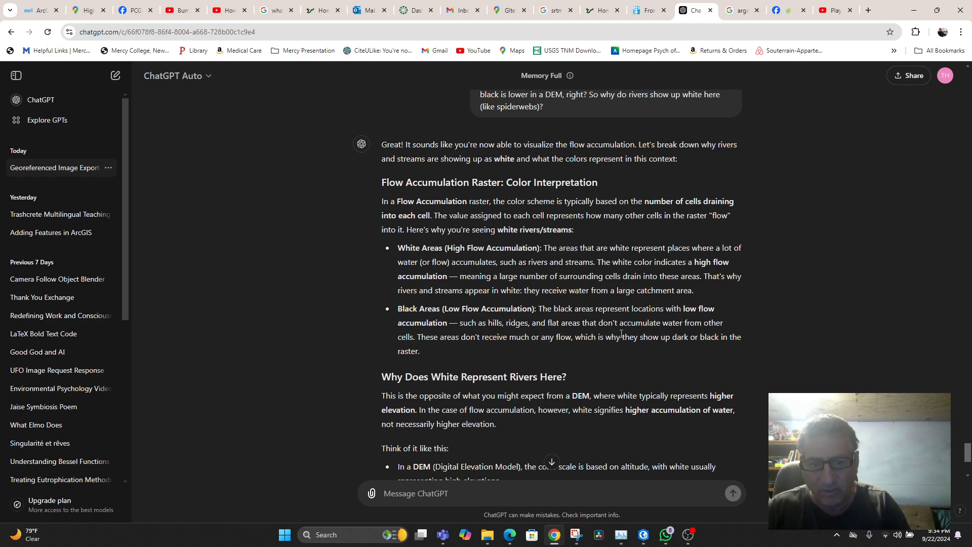
# Read the reply on flow accumulation colors, and review the earlier Step 5 Stream Network instructions in the conversation.
pyautogui.scroll(-3, 516, 268)
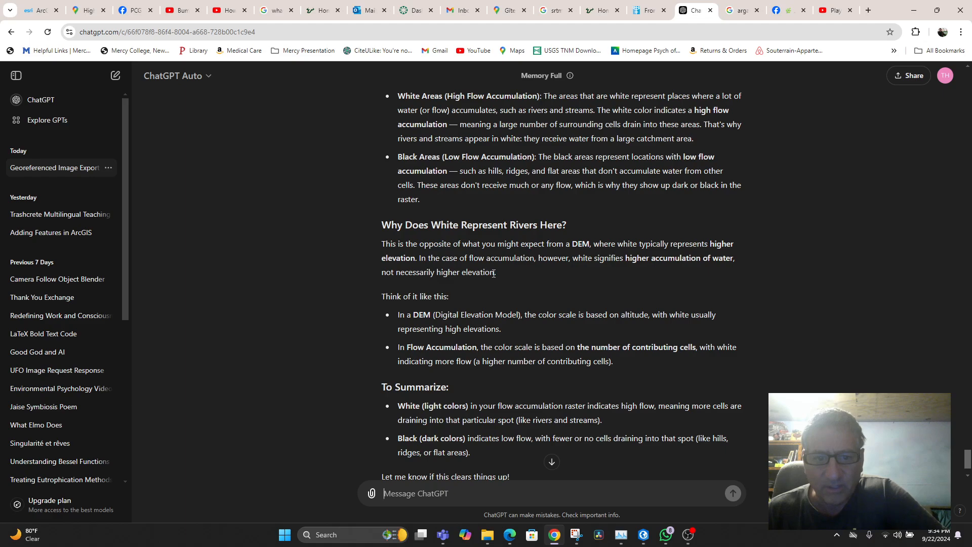
pyautogui.scroll(-1, 502, 275)
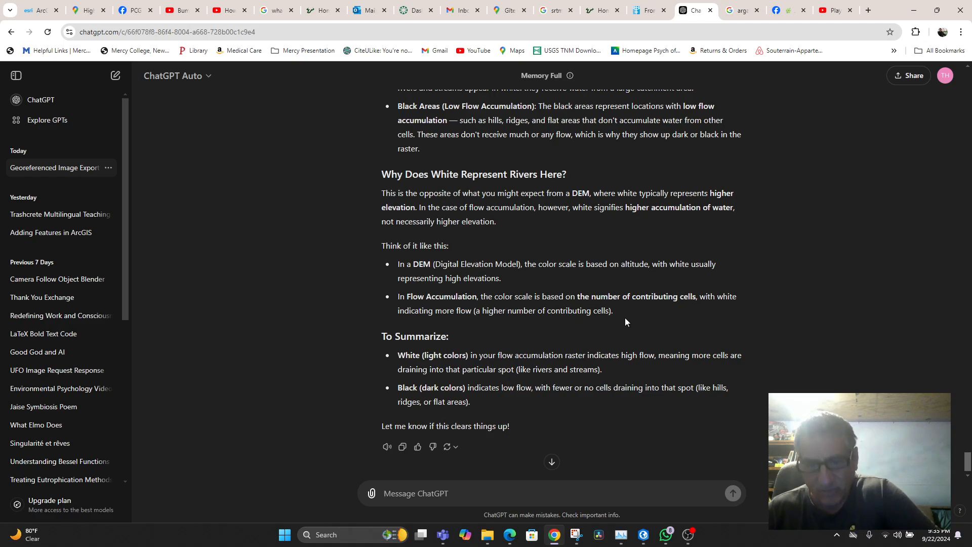
pyautogui.scroll(-1, 629, 314)
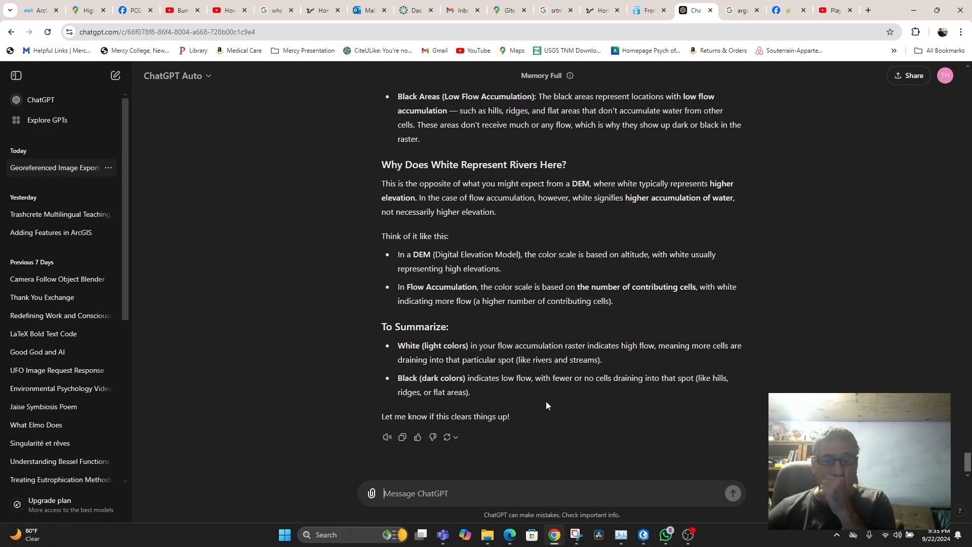
pyautogui.scroll(20, 548, 400)
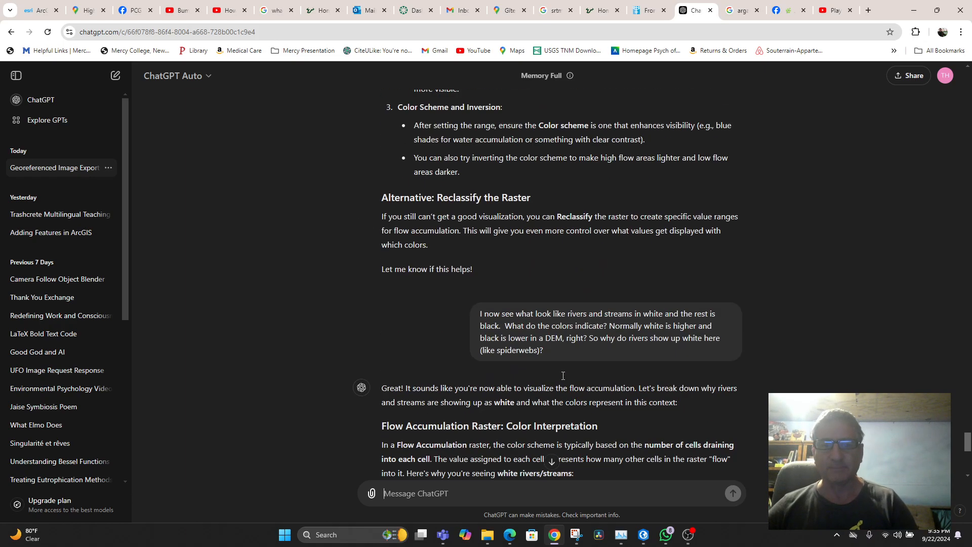
pyautogui.scroll(20, 557, 372)
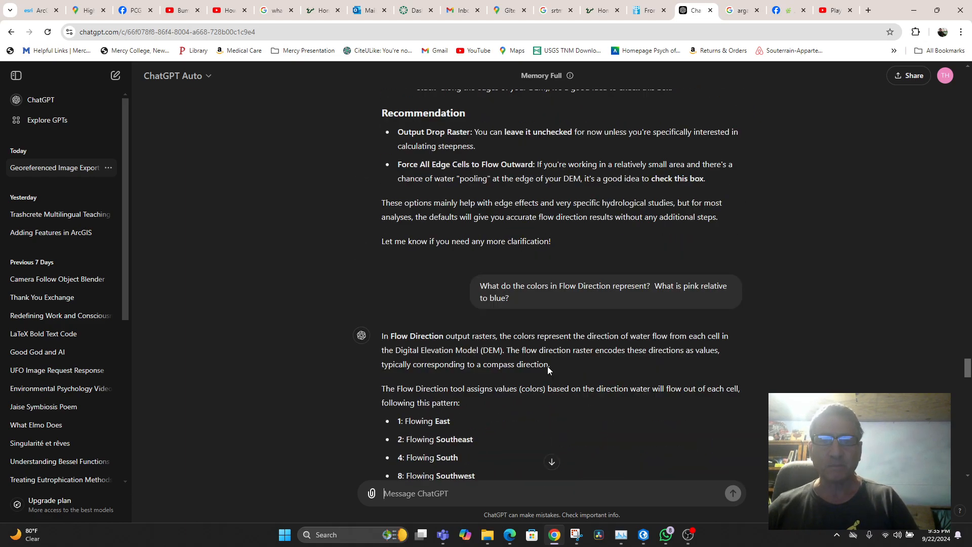
pyautogui.scroll(20, 547, 366)
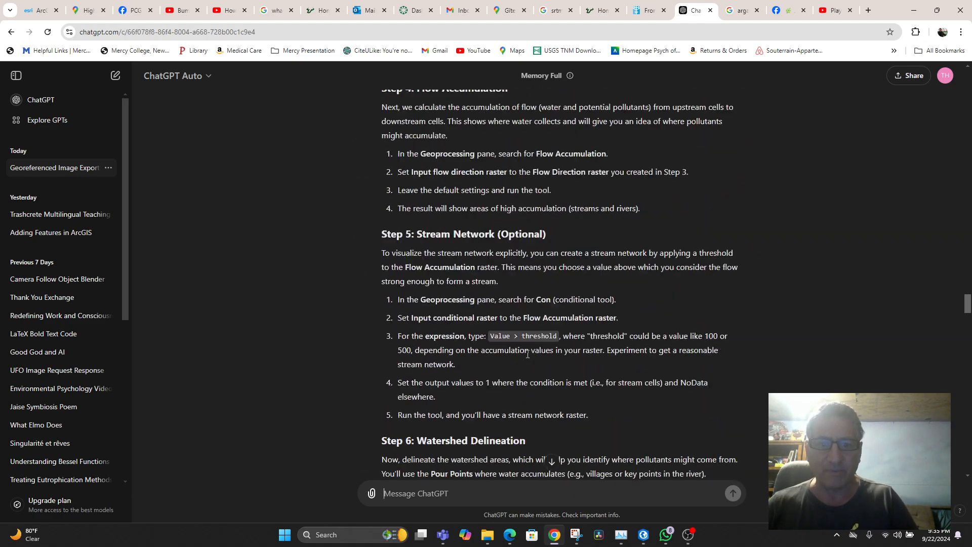
pyautogui.scroll(1, 552, 378)
pyautogui.scroll(-3, 542, 324)
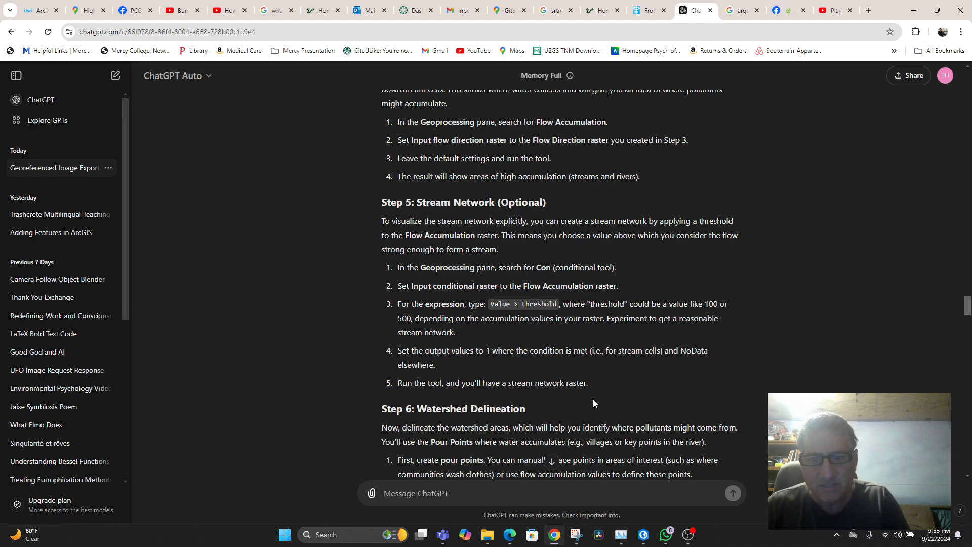
# Switch to ArcGIS Pro, close the symbology settings, and search the geoprocessing tools for "con", checking the tool name against the ChatGPT instructions.
pyautogui.click(644, 539)
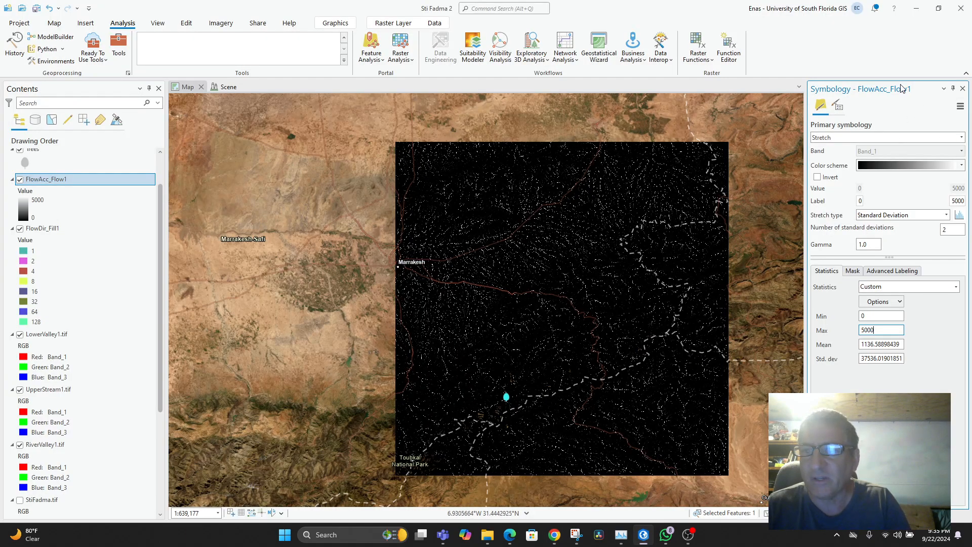
pyautogui.click(953, 90)
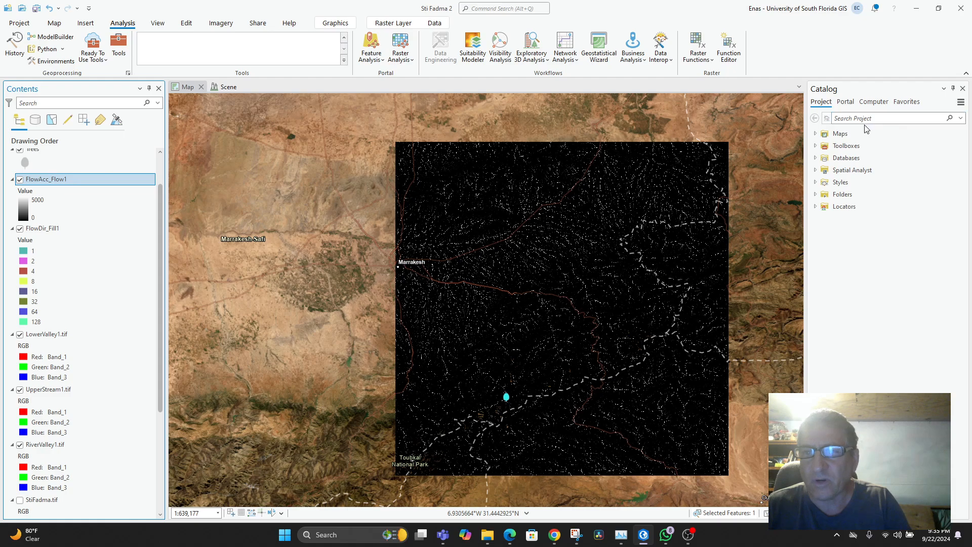
pyautogui.click(119, 48)
pyautogui.hotkey('ctrl', 'a')
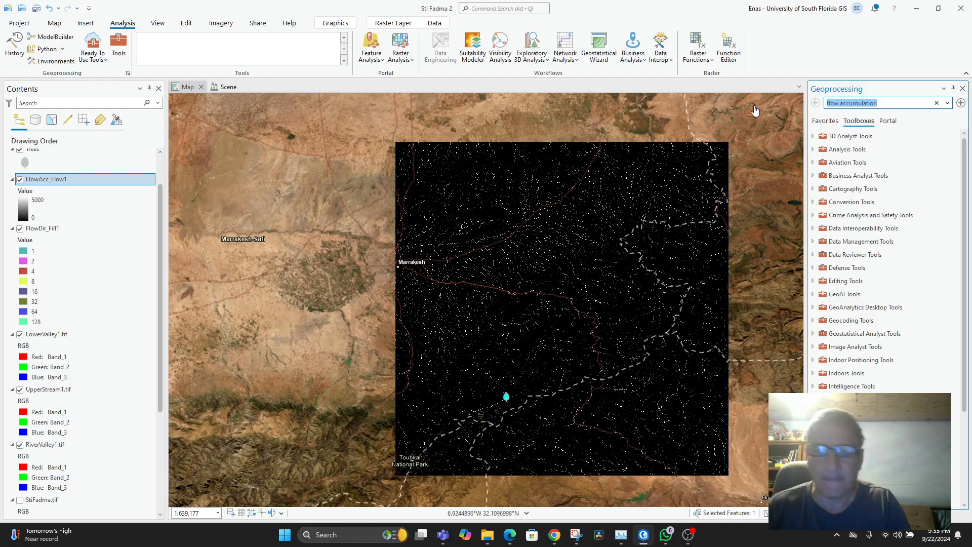
pyautogui.write('con')
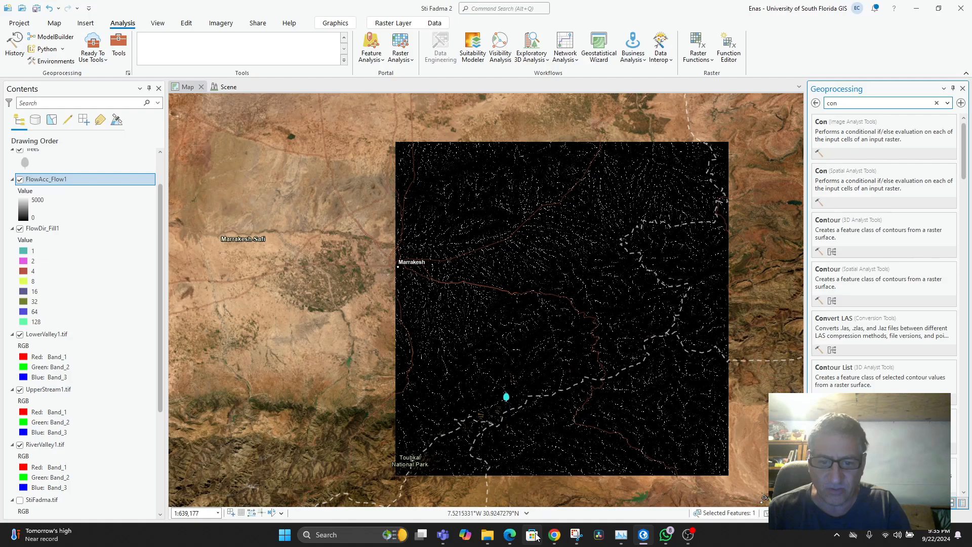
pyautogui.click(555, 535)
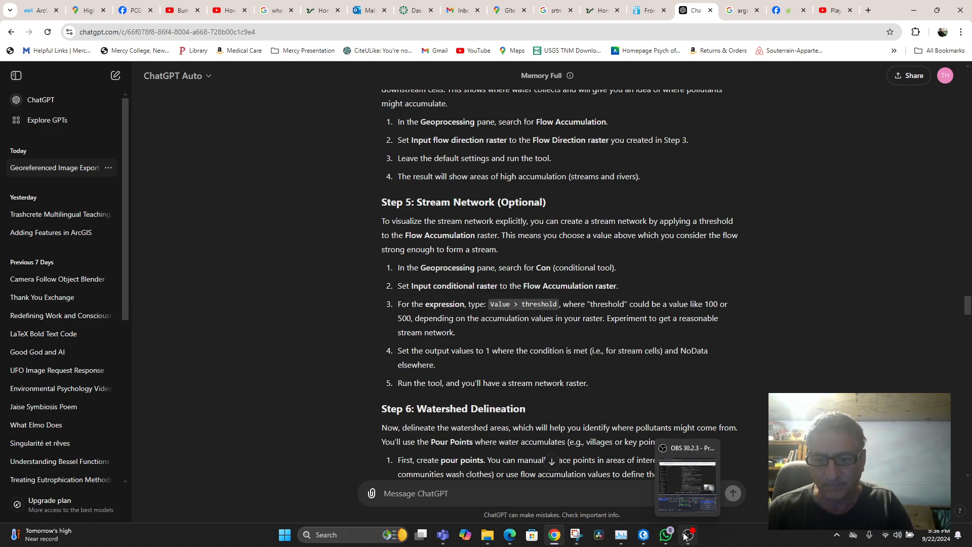
pyautogui.click(642, 536)
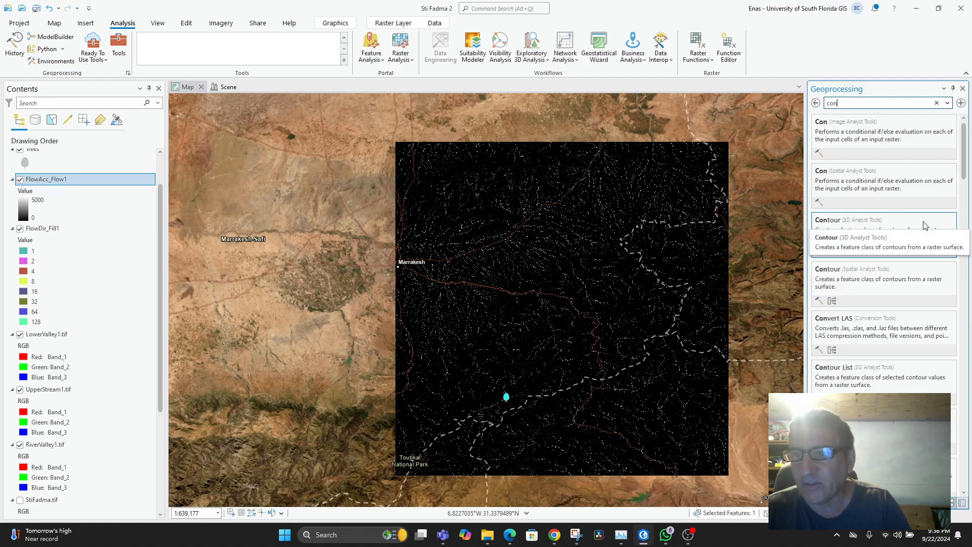
# Clear the geoprocessing tool search and search for "con" again.
pyautogui.click(843, 174)
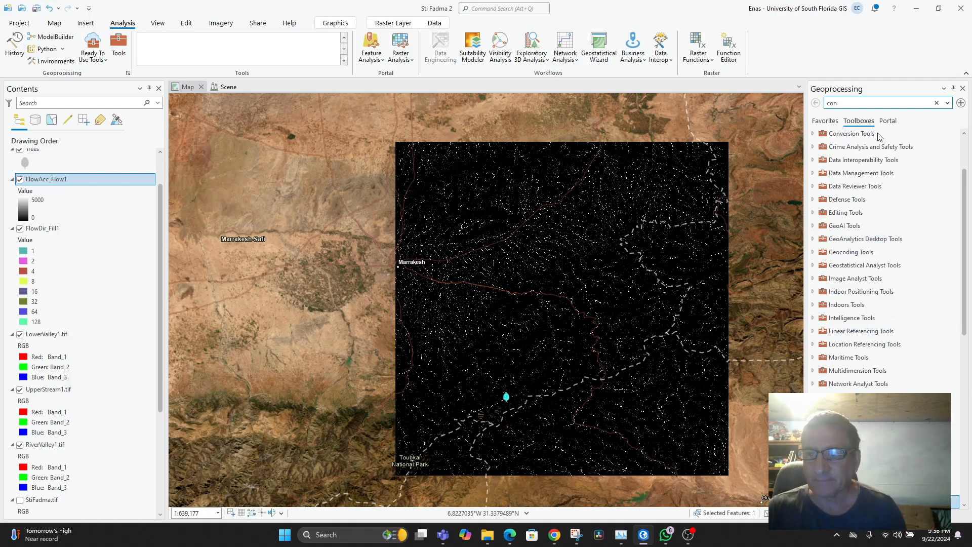
pyautogui.click(853, 101)
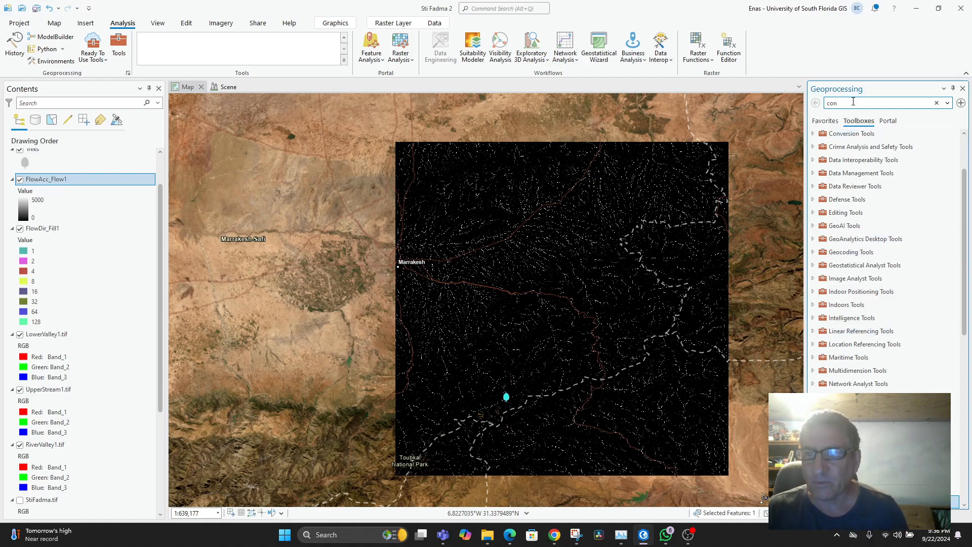
pyautogui.press('BackSpace')
pyautogui.press('BackSpace')
pyautogui.press('BackSpace')
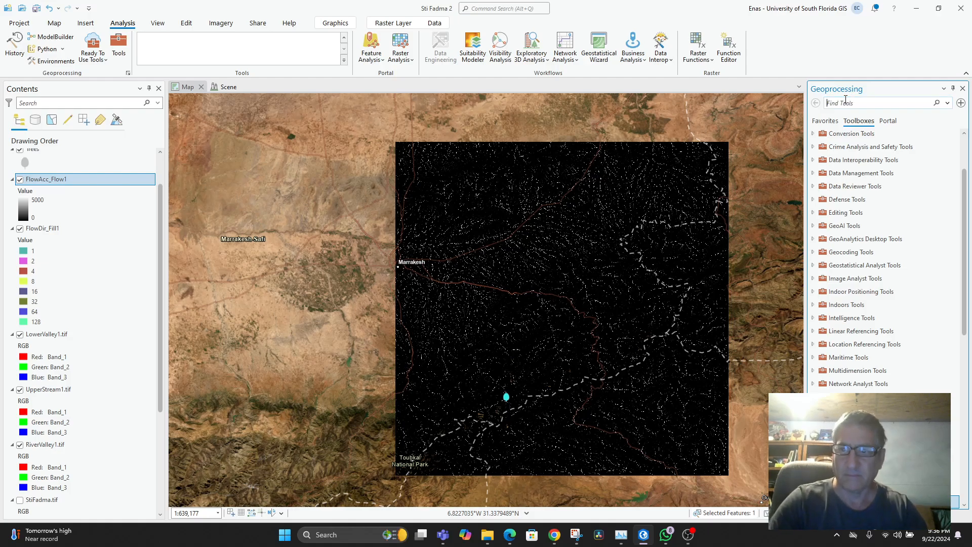
pyautogui.write('v')
pyautogui.press('BackSpace')
pyautogui.write('con')
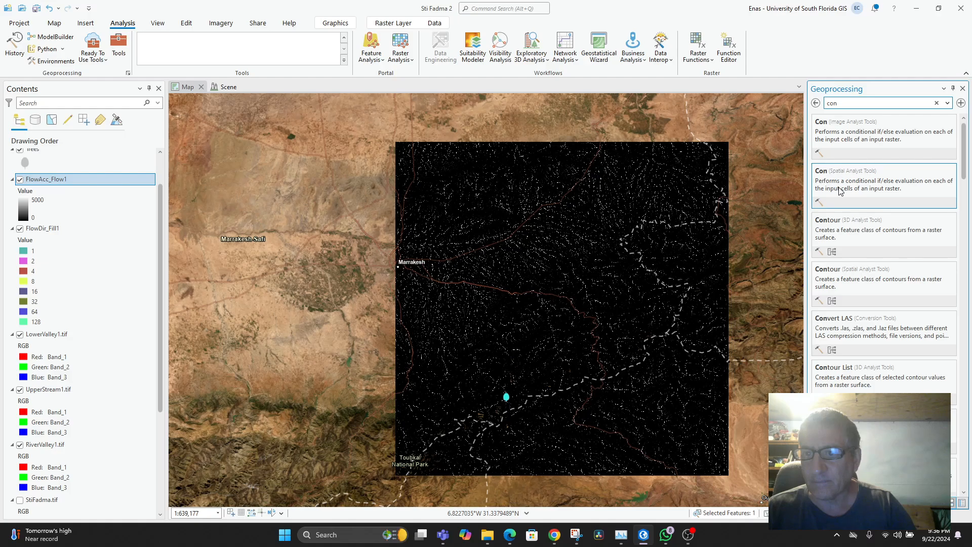
# Open the Con tool from Spatial Analyst Tools and set FlowAcc_Flow1 as the input conditional raster.
pyautogui.click(825, 175)
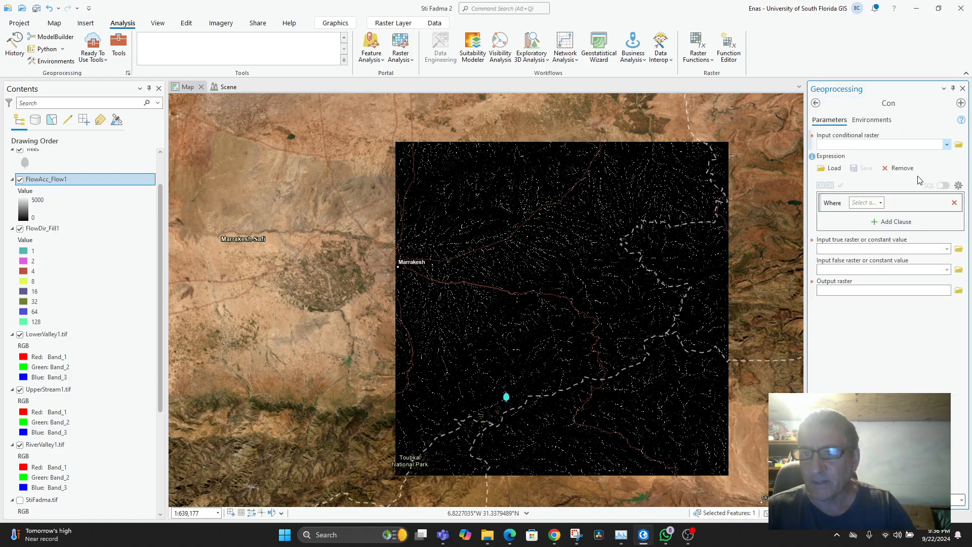
pyautogui.click(947, 146)
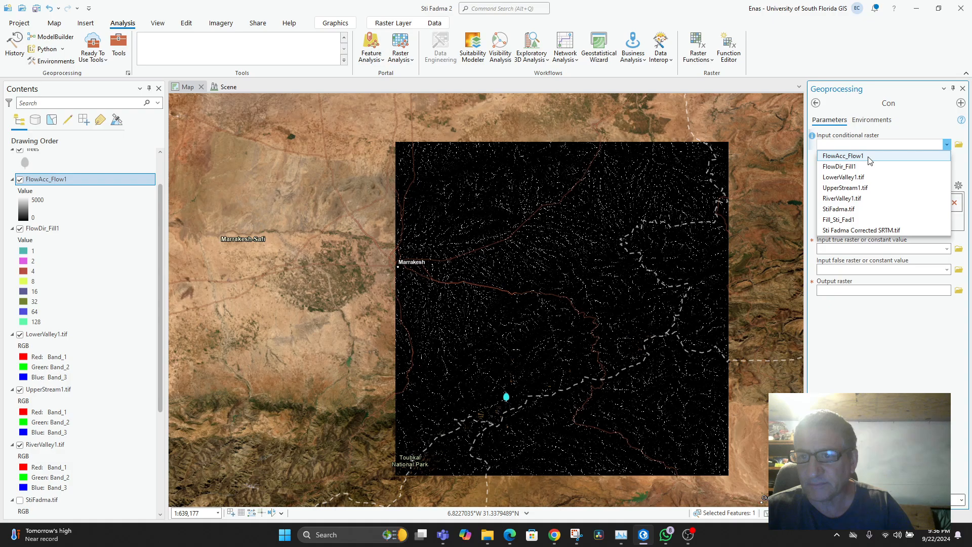
pyautogui.click(868, 157)
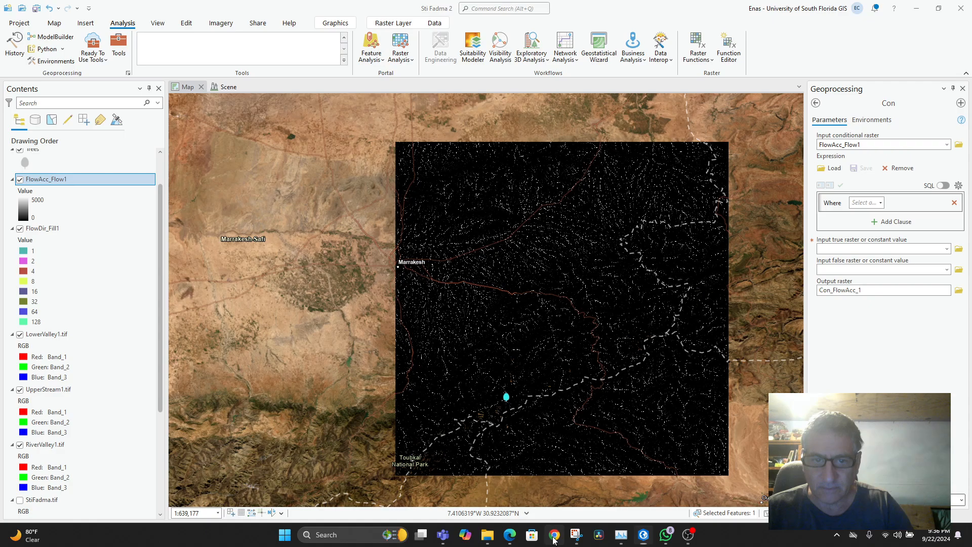
# Consult the expression instructions in ChatGPT, return to ArcGIS Pro, and define the Con clause as VALUE is equal to Threshold.
pyautogui.hotkey('alt', 'Tab')
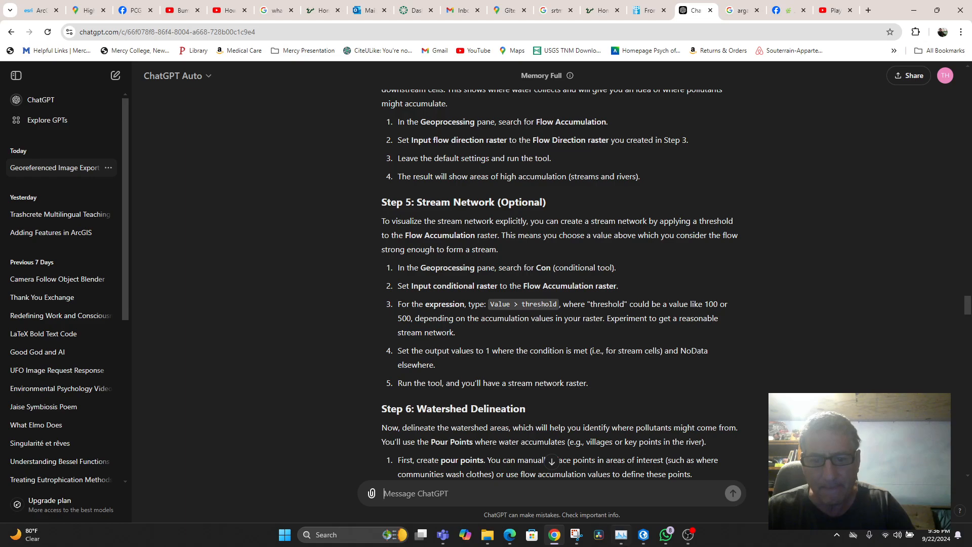
pyautogui.click(643, 536)
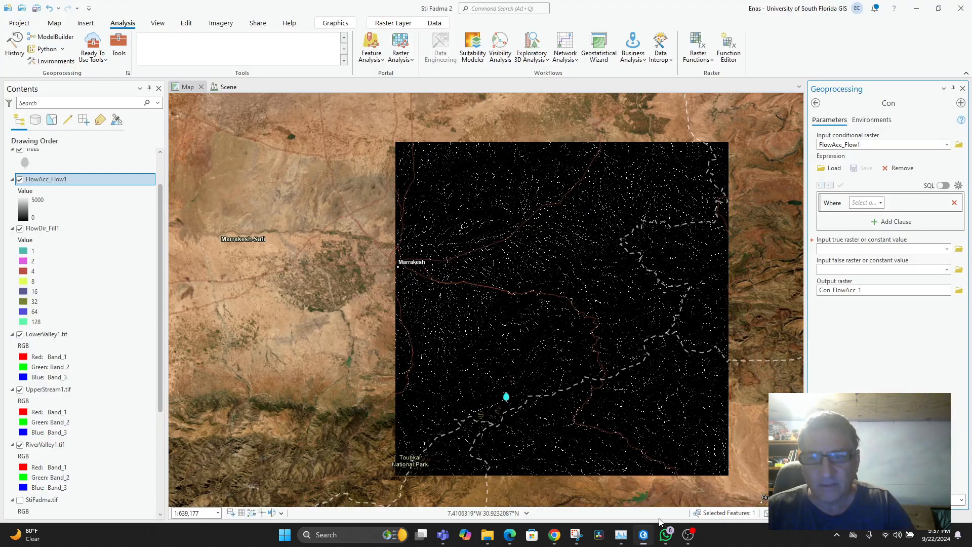
pyautogui.click(866, 217)
pyautogui.click(942, 204)
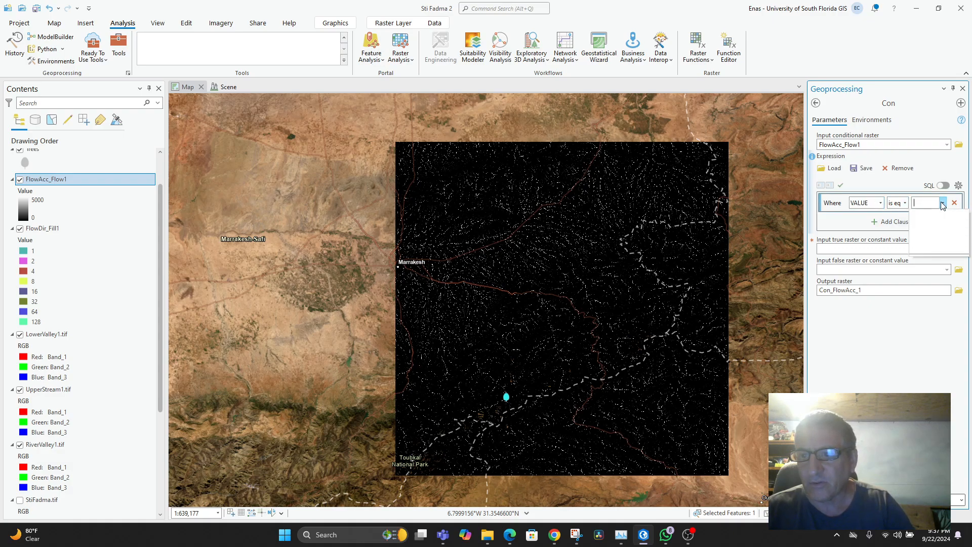
pyautogui.click(926, 203)
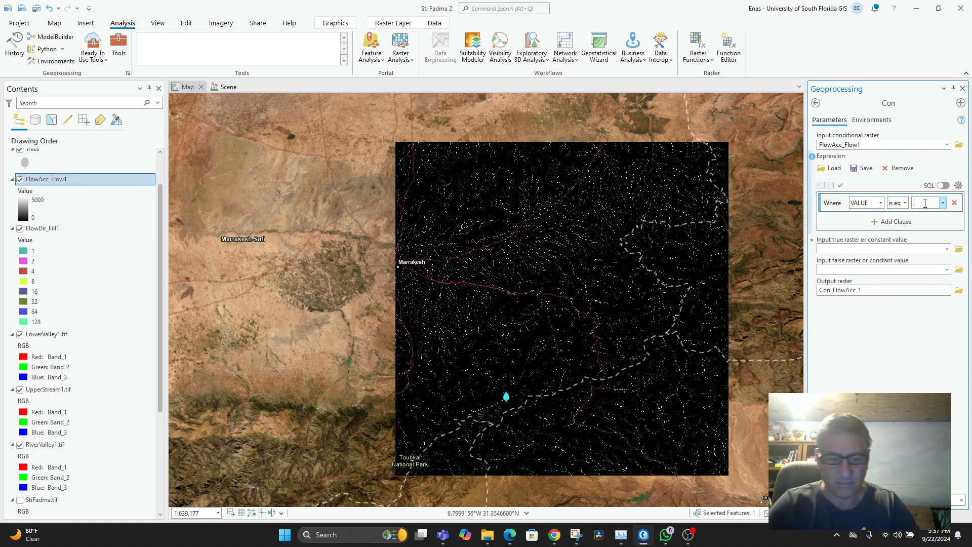
pyautogui.write('Threshold')
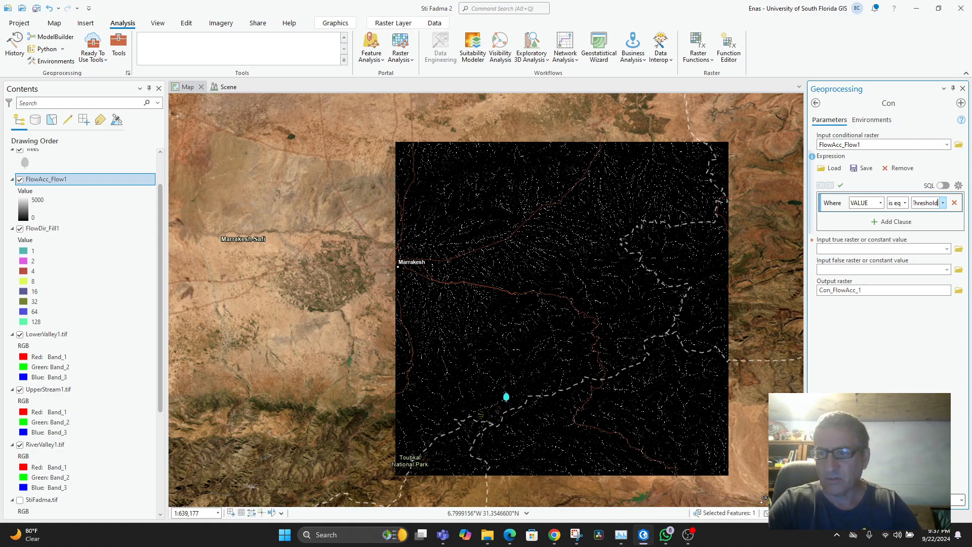
pyautogui.click(906, 223)
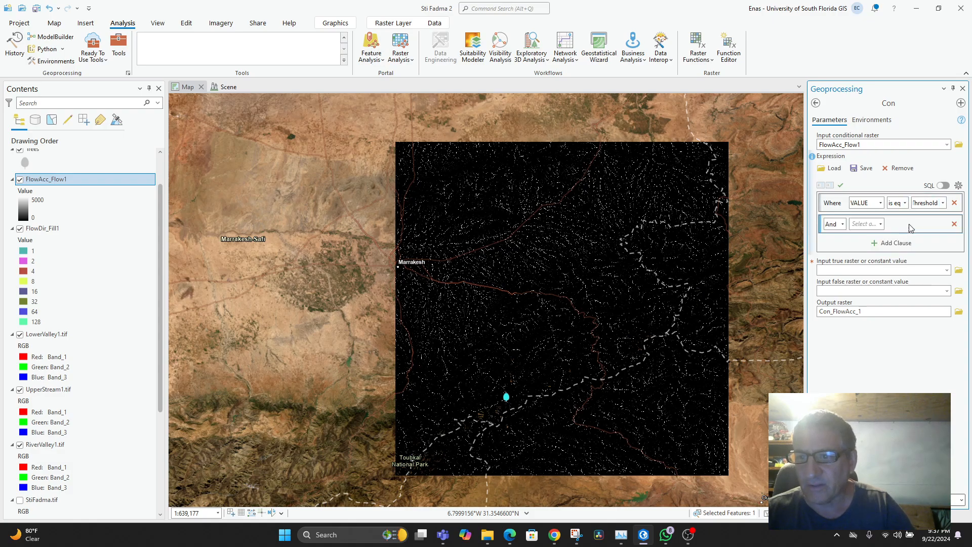
pyautogui.click(944, 204)
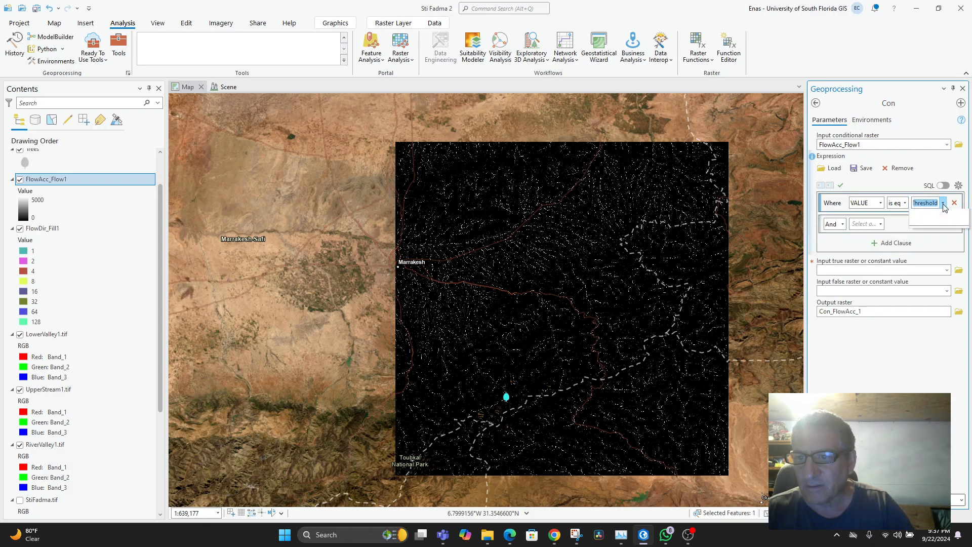
pyautogui.click(943, 204)
pyautogui.click(955, 224)
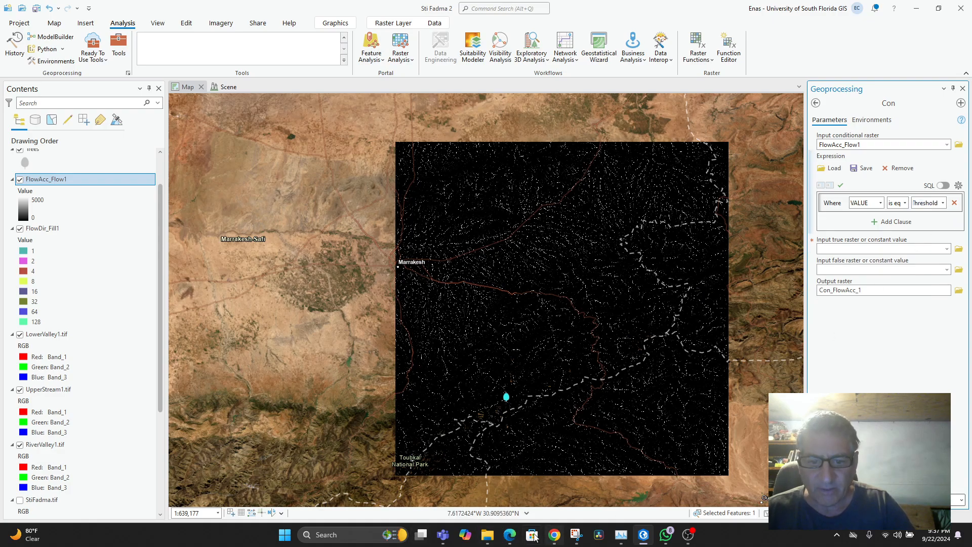
# Check the threshold guidance in ChatGPT, return to ArcGIS Pro, and set the Con clause to VALUE is greater than 500.
pyautogui.click(554, 535)
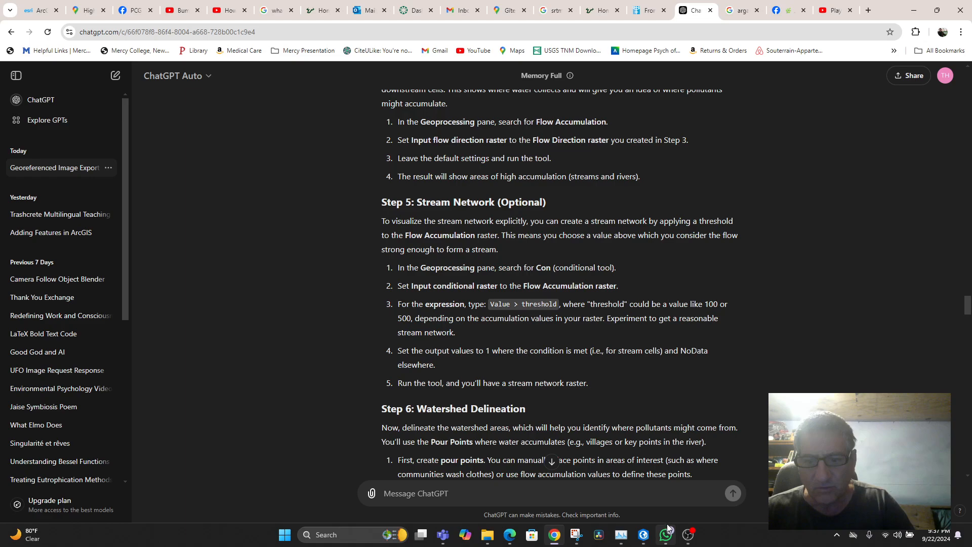
pyautogui.click(643, 536)
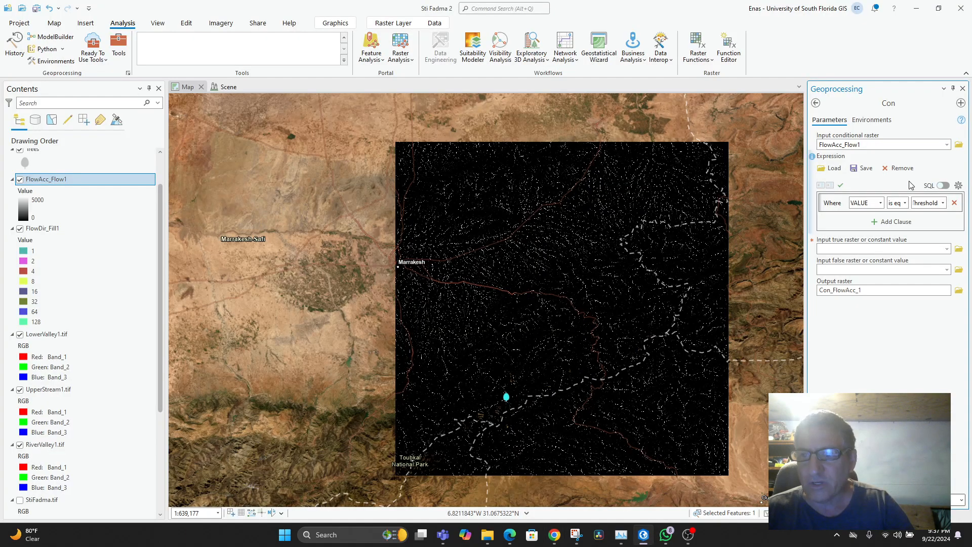
pyautogui.click(944, 207)
pyautogui.click(935, 206)
pyautogui.click(933, 205)
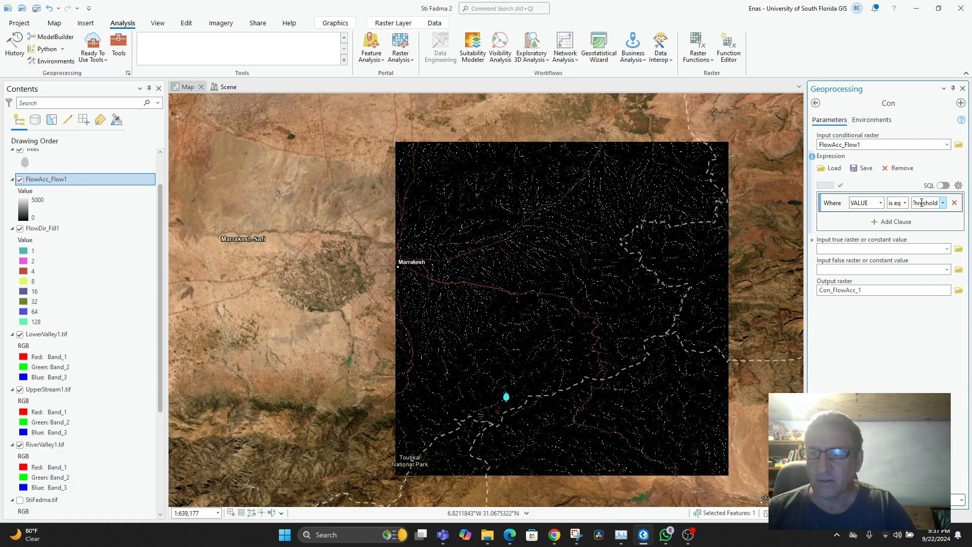
pyautogui.click(905, 203)
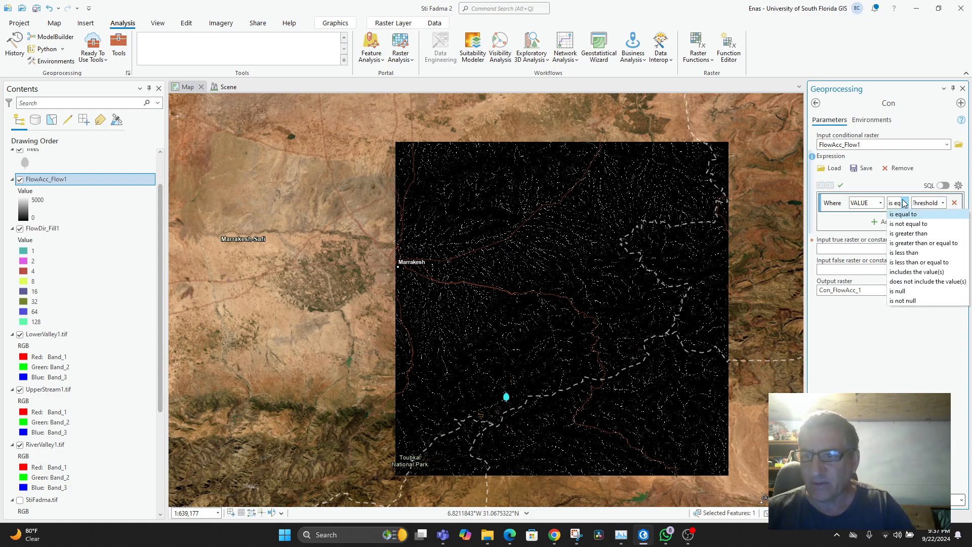
pyautogui.click(908, 233)
pyautogui.click(940, 204)
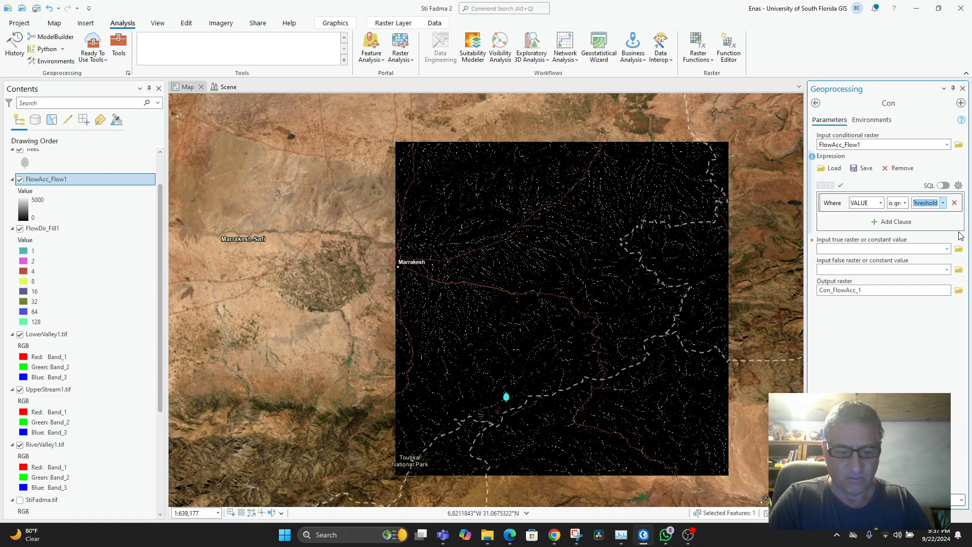
pyautogui.write('500')
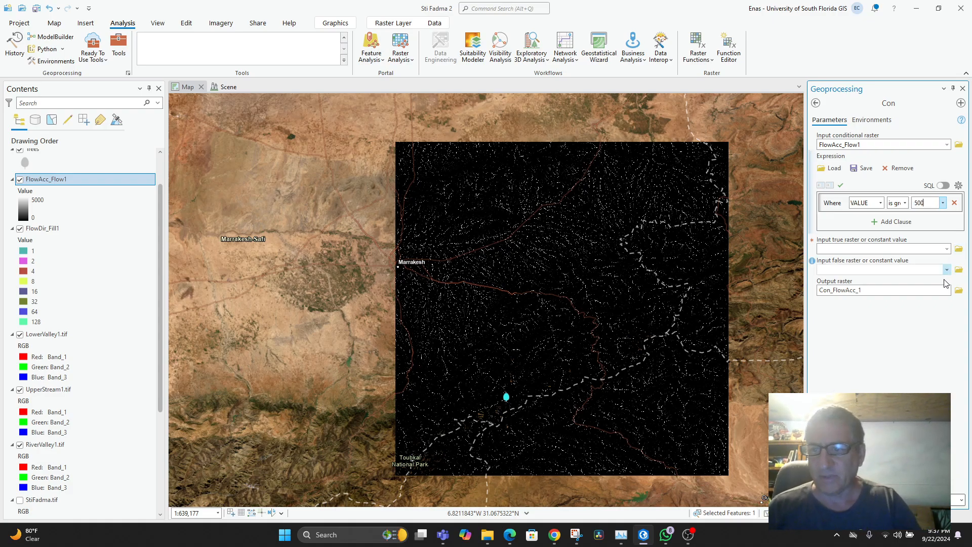
pyautogui.click(896, 345)
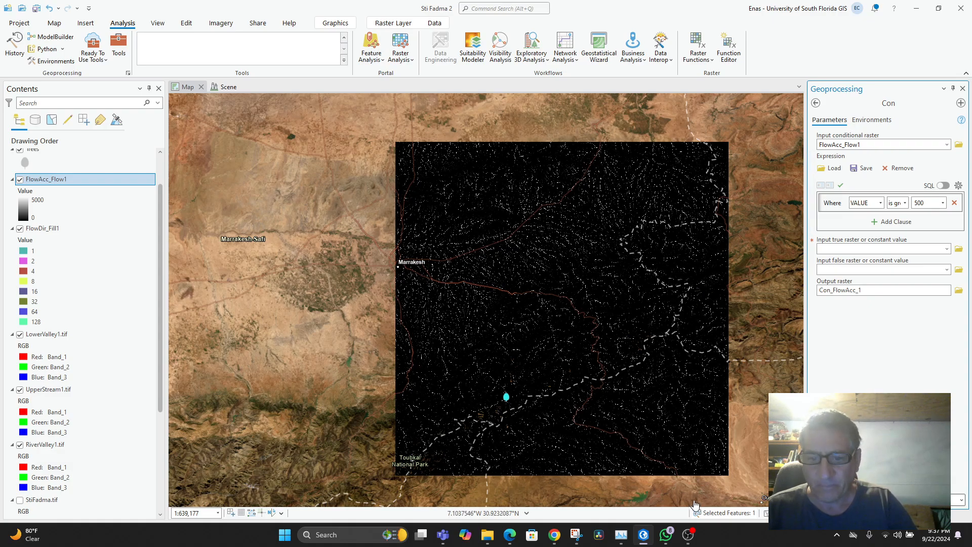
# Review ChatGPT's instructions on the Con output values and check the layers offered for the true raster input in ArcGIS Pro.
pyautogui.click(555, 535)
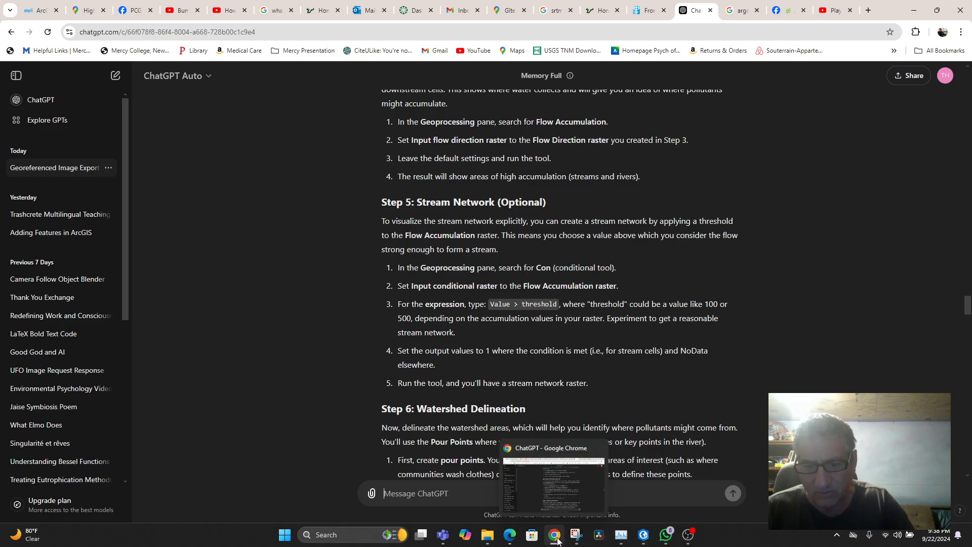
pyautogui.click(643, 536)
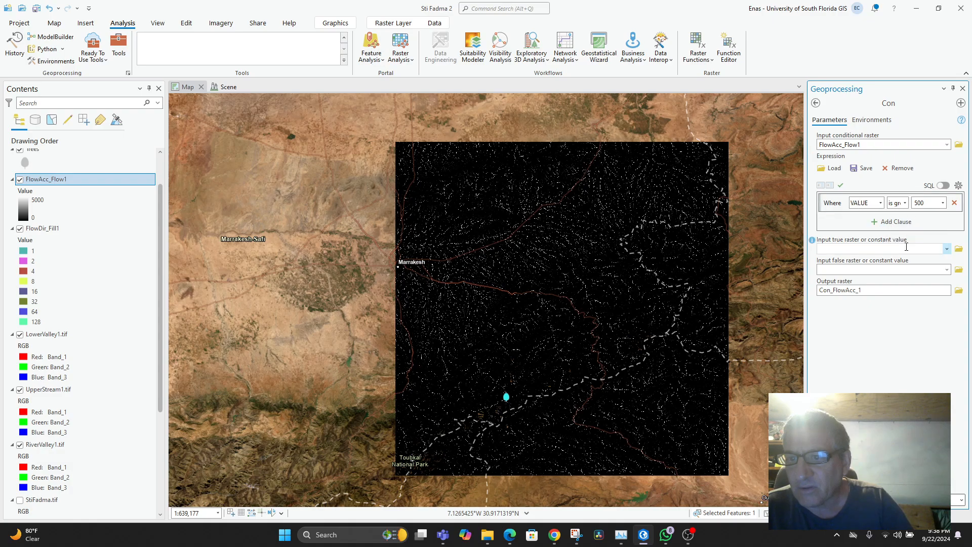
pyautogui.click(947, 249)
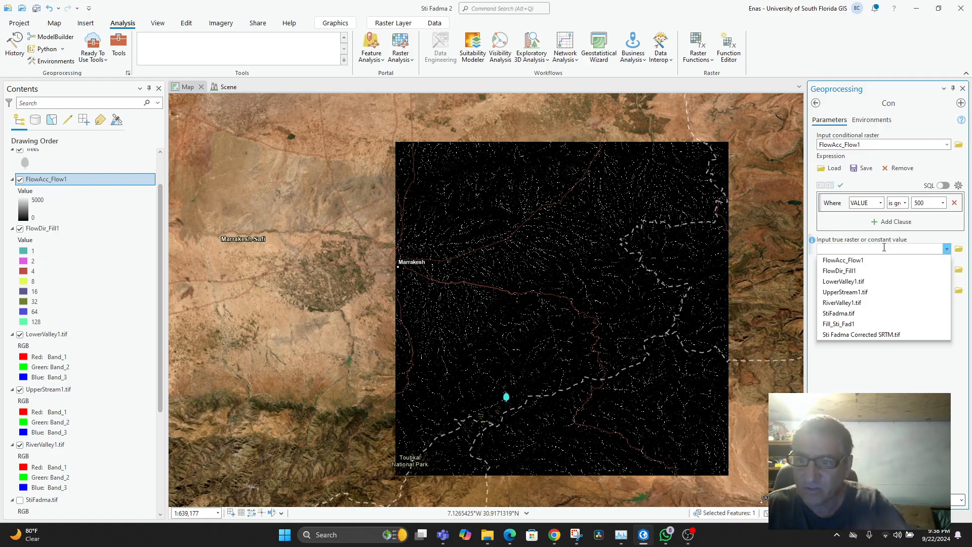
pyautogui.click(855, 240)
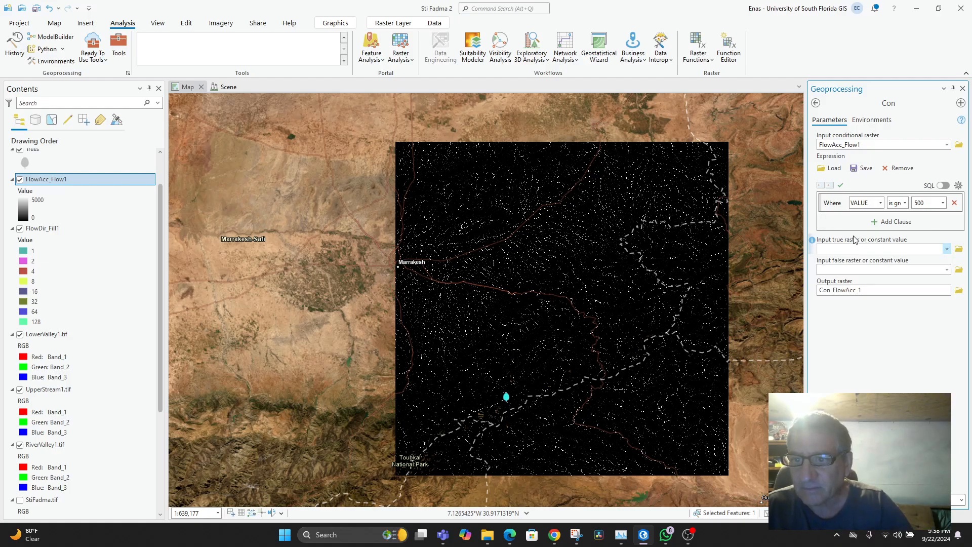
pyautogui.click(555, 535)
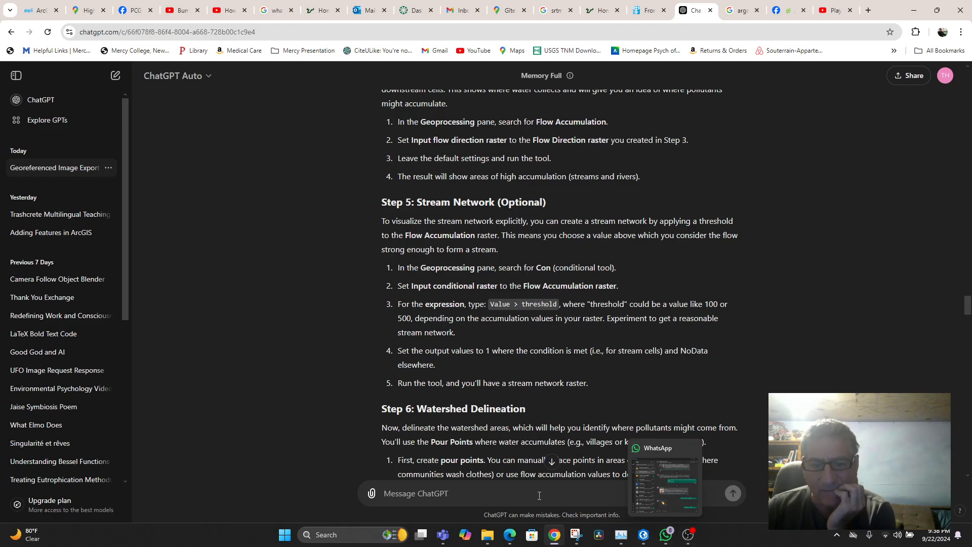
pyautogui.scroll(-4, 530, 410)
pyautogui.scroll(4, 530, 411)
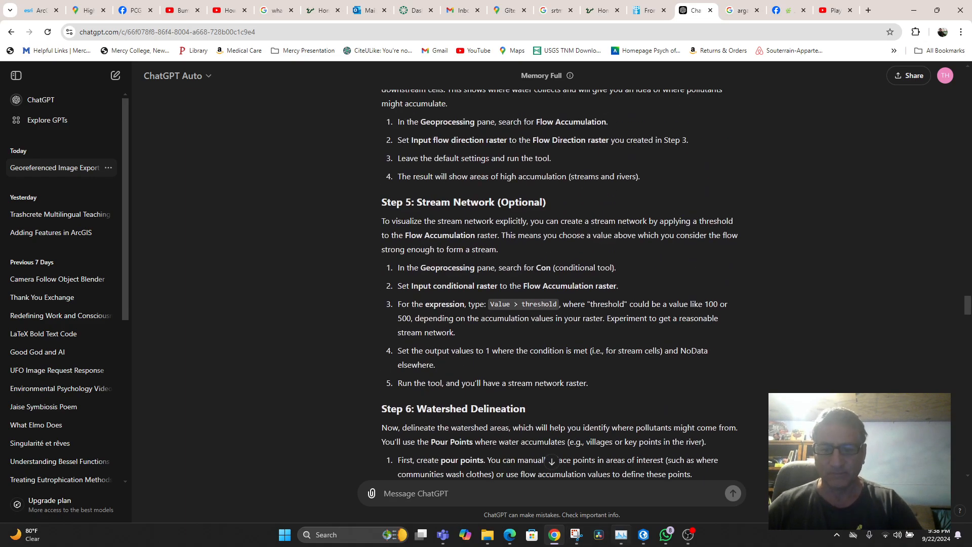
# Switch back to ArcGIS Pro, keep the expression to a single clause, and set the true raster or constant value to 1.
pyautogui.click(649, 540)
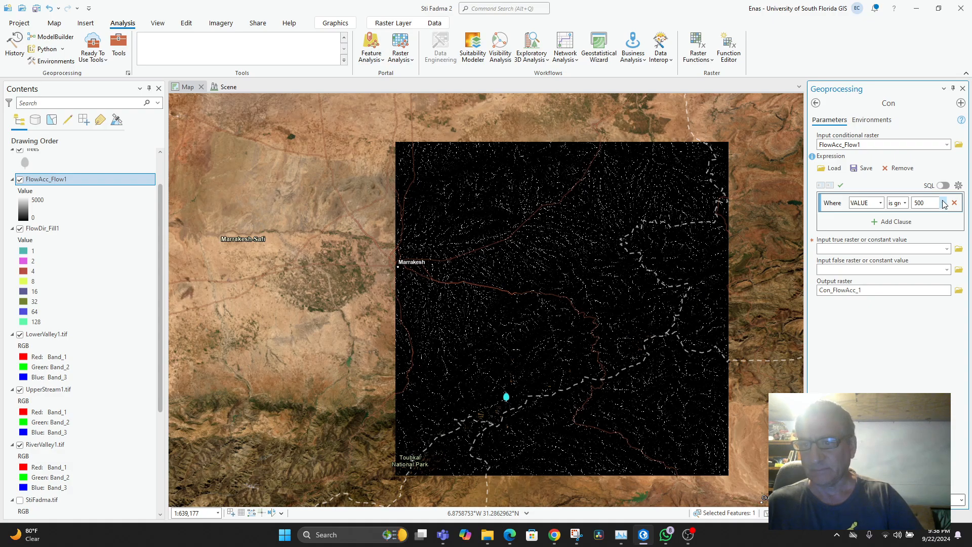
pyautogui.click(894, 221)
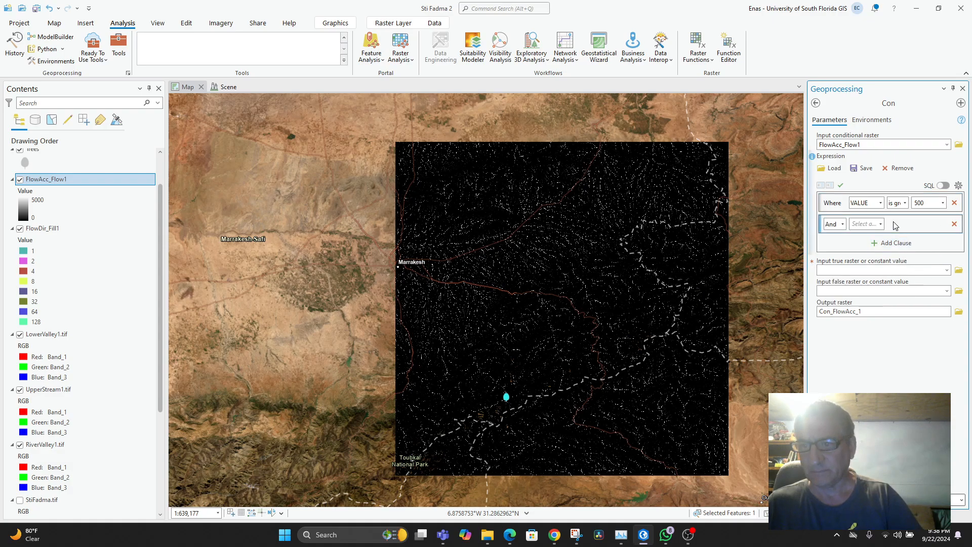
pyautogui.click(954, 224)
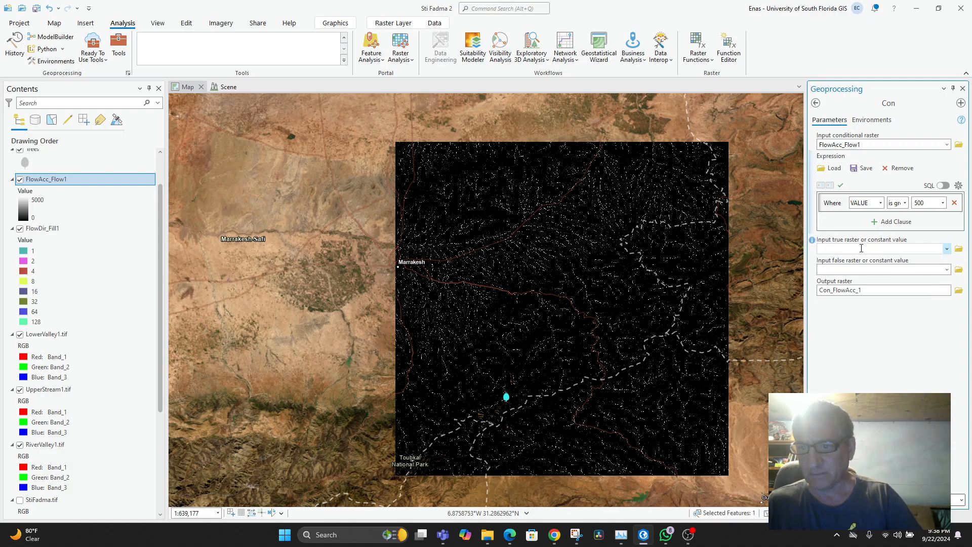
pyautogui.click(861, 249)
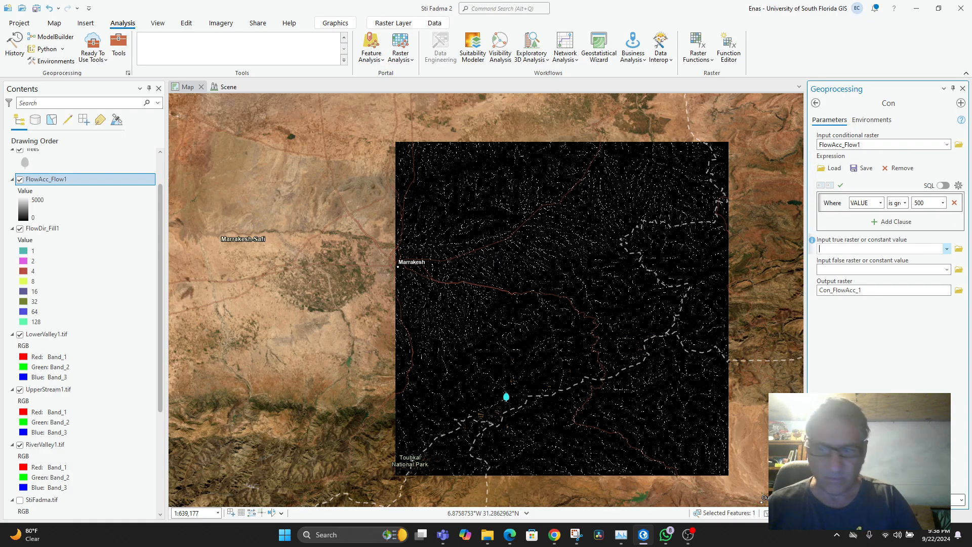
pyautogui.write('1')
# Recheck the output value instructions in ChatGPT, return to ArcGIS Pro, and try NoData as the false raster or constant value.
pyautogui.click(852, 271)
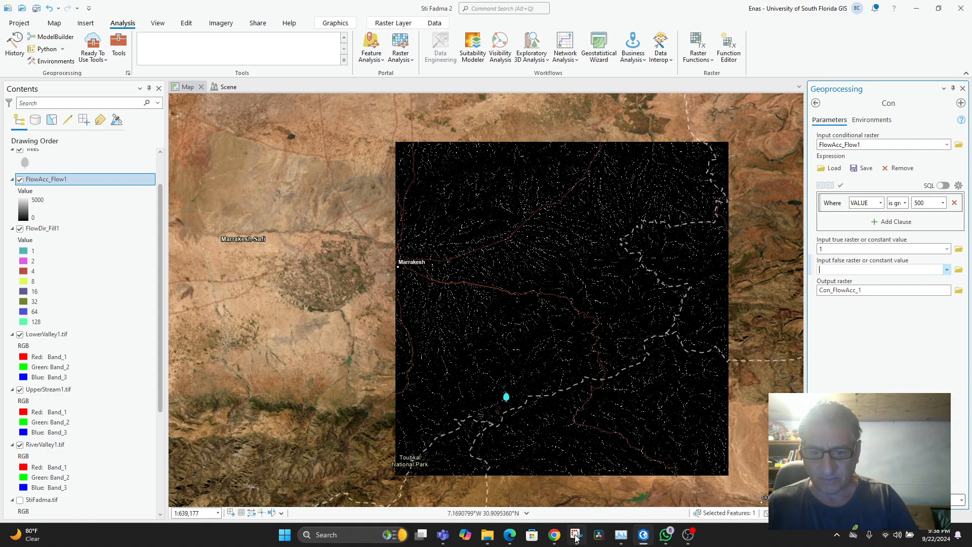
pyautogui.click(555, 535)
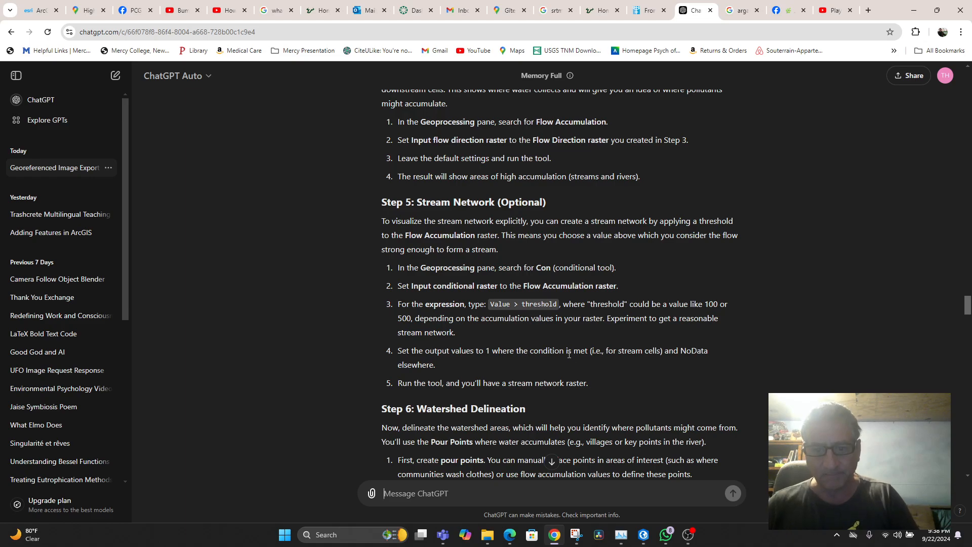
pyautogui.click(644, 535)
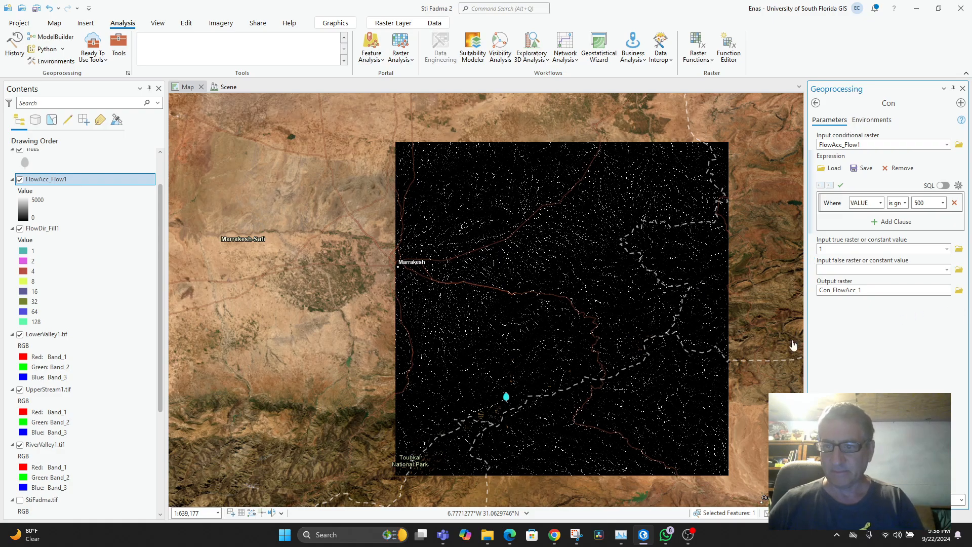
pyautogui.click(842, 272)
pyautogui.write('N')
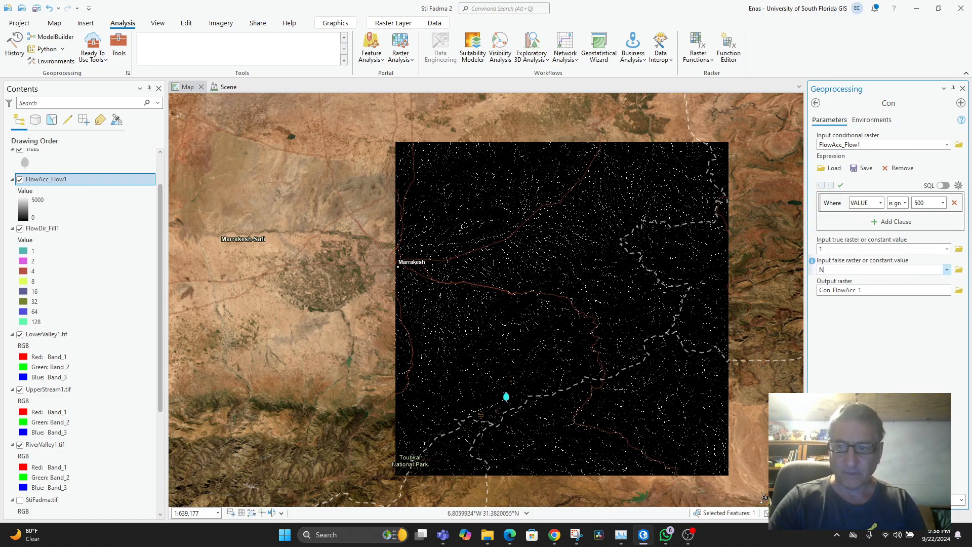
pyautogui.write('oData')
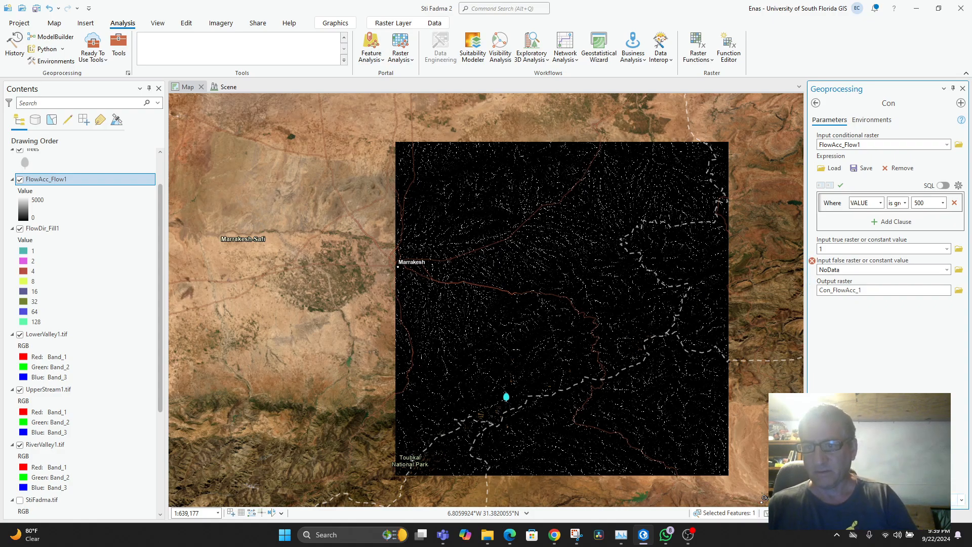
# Examine the true and false raster inputs, including the layers offered for the false value and its error details.
pyautogui.moveTo(812, 261)
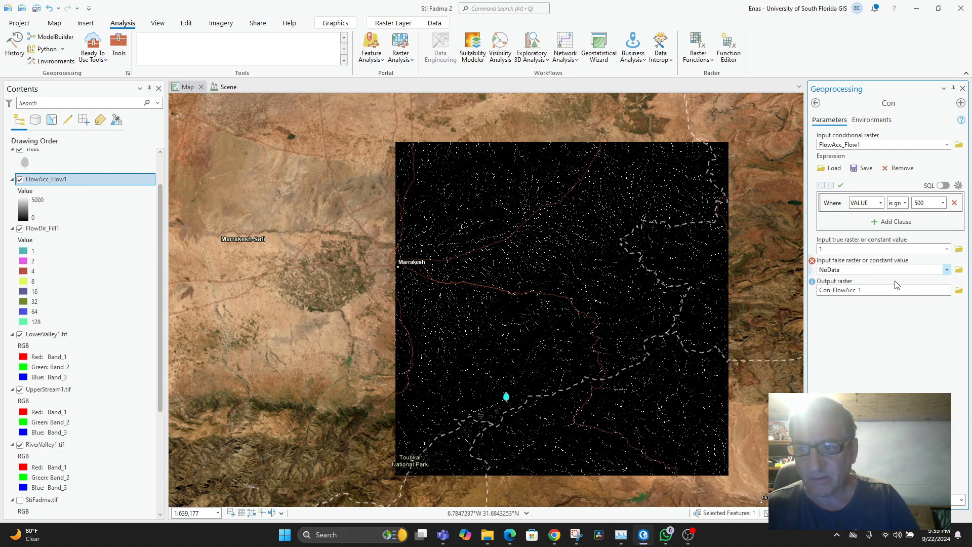
pyautogui.click(942, 272)
pyautogui.click(947, 270)
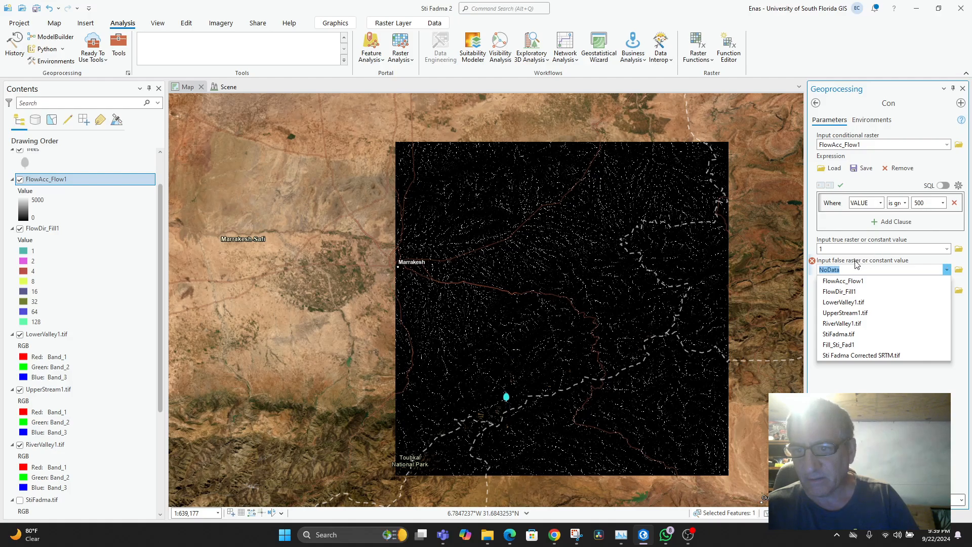
pyautogui.click(950, 252)
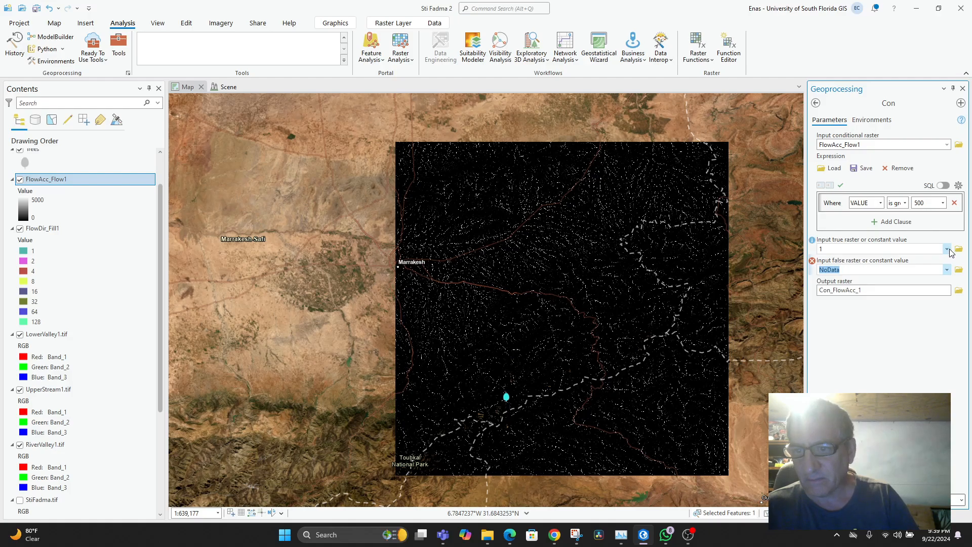
pyautogui.click(949, 249)
pyautogui.click(821, 248)
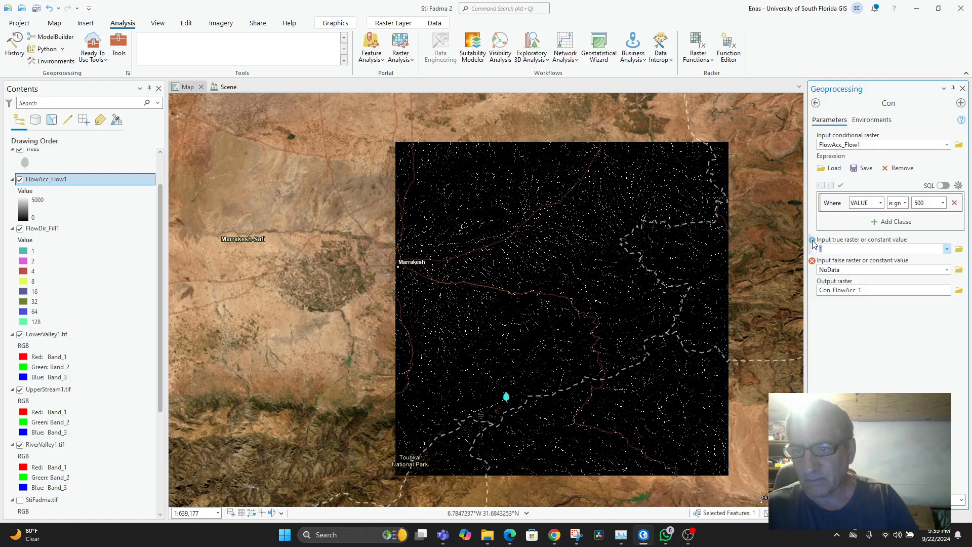
pyautogui.click(812, 245)
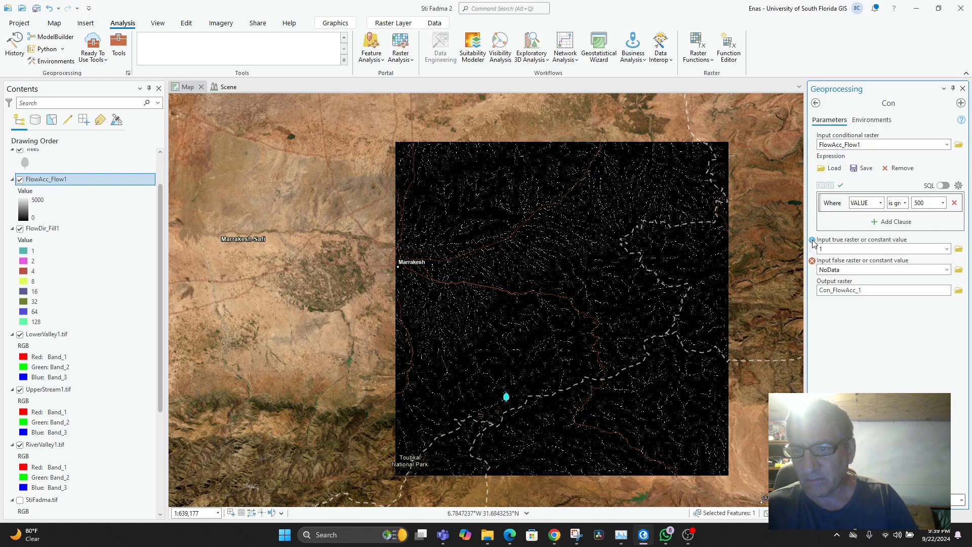
pyautogui.moveTo(812, 260)
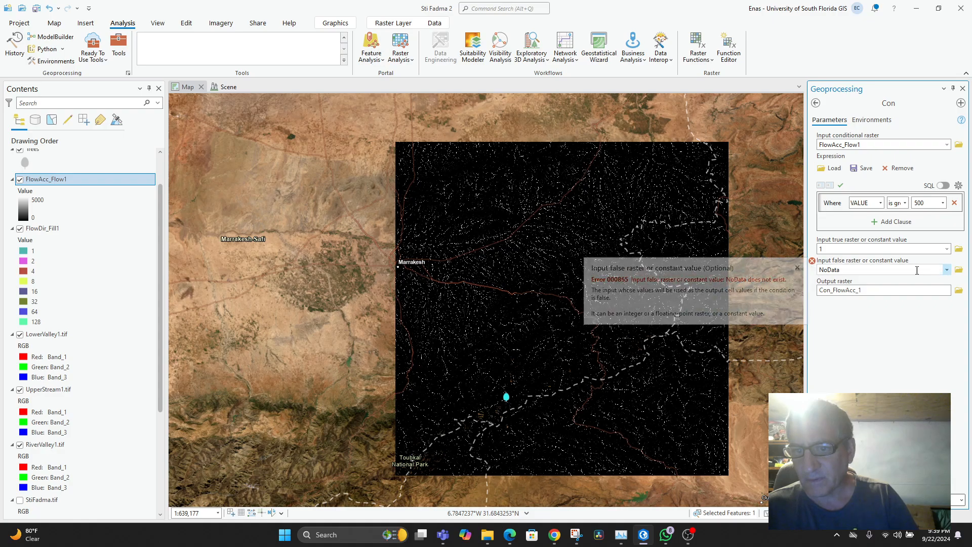
# Clear the false raster or constant value and run the Con tool.
pyautogui.moveTo(917, 271); pyautogui.dragTo(801, 269)
pyautogui.press('BackSpace')
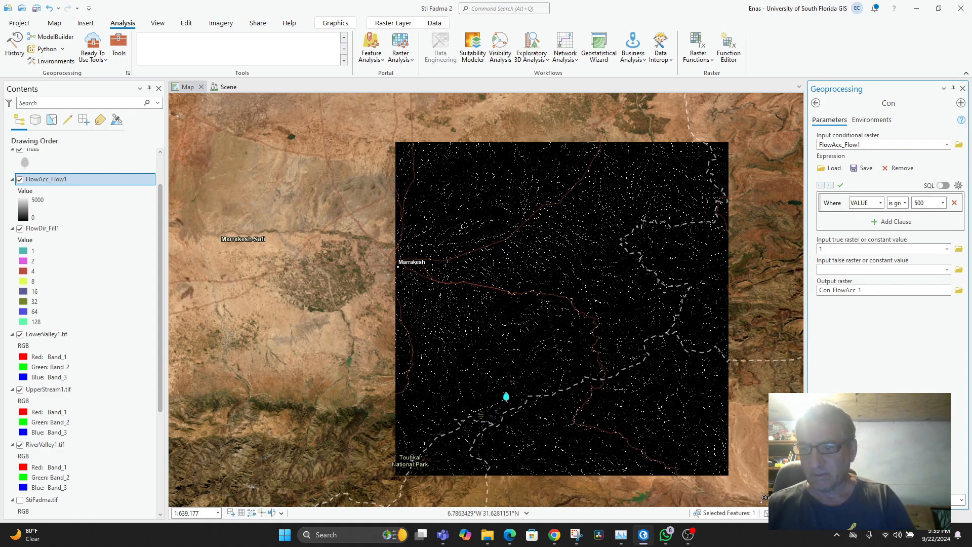
pyautogui.click(956, 500)
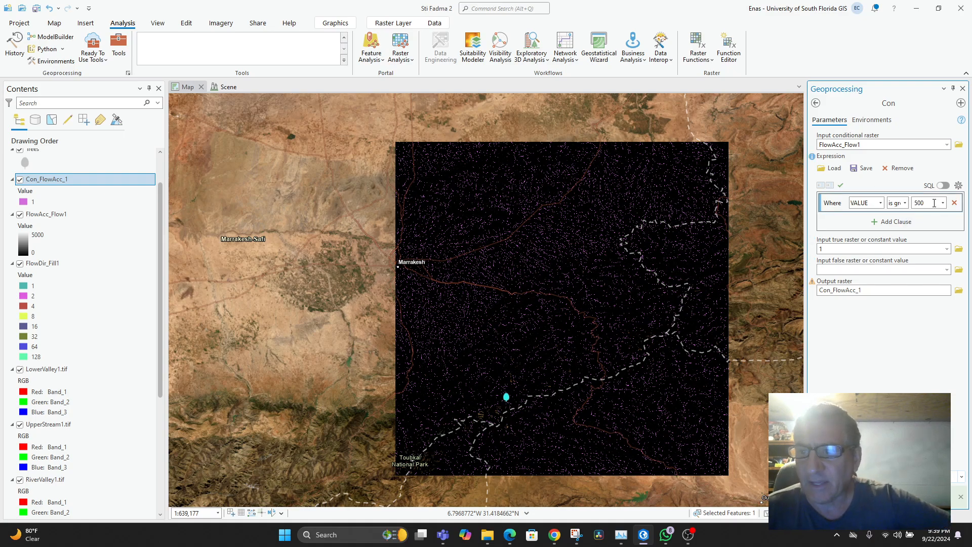
# Rerun the Con tool with the clause value set to 100, and compare the setup with ChatGPT's stream network instructions.
pyautogui.doubleClick(918, 204)
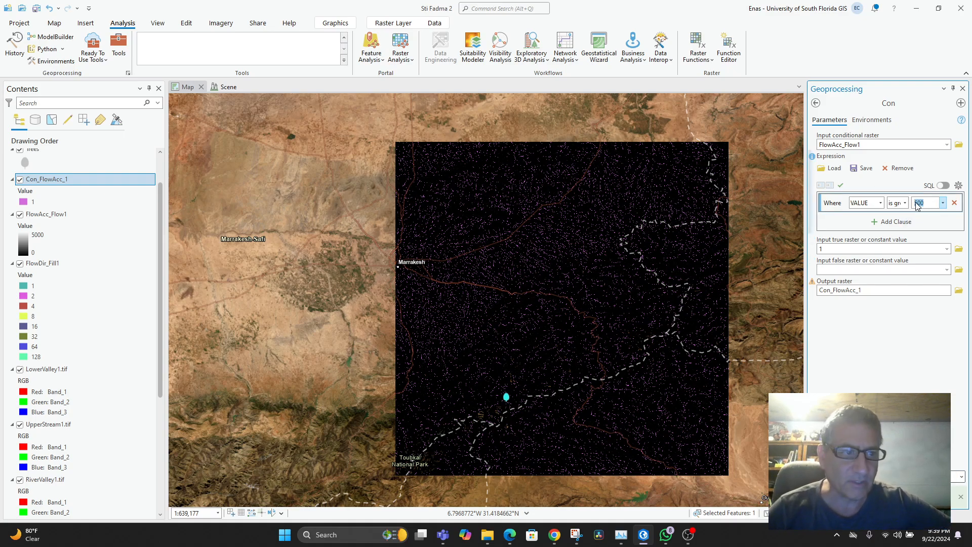
pyautogui.write('10')
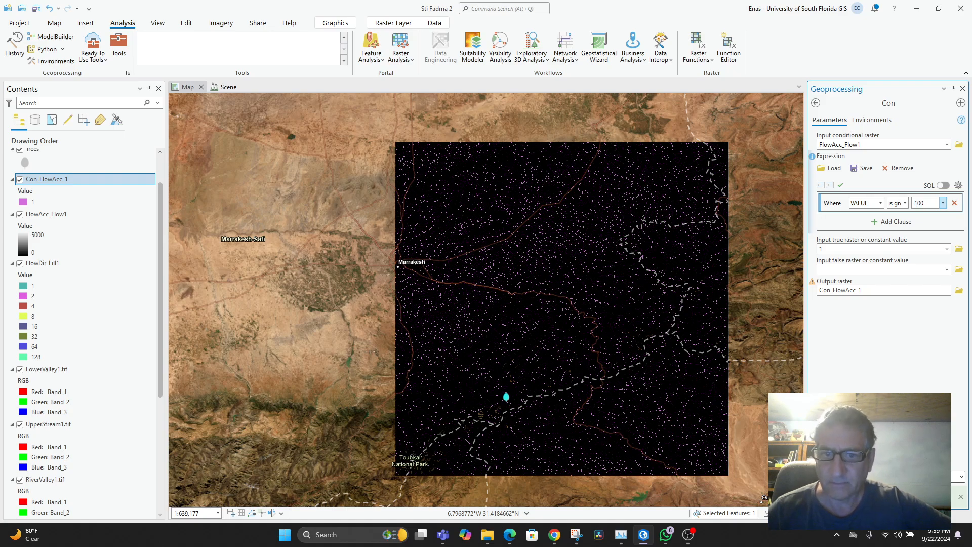
pyautogui.write('0')
pyautogui.press('Return')
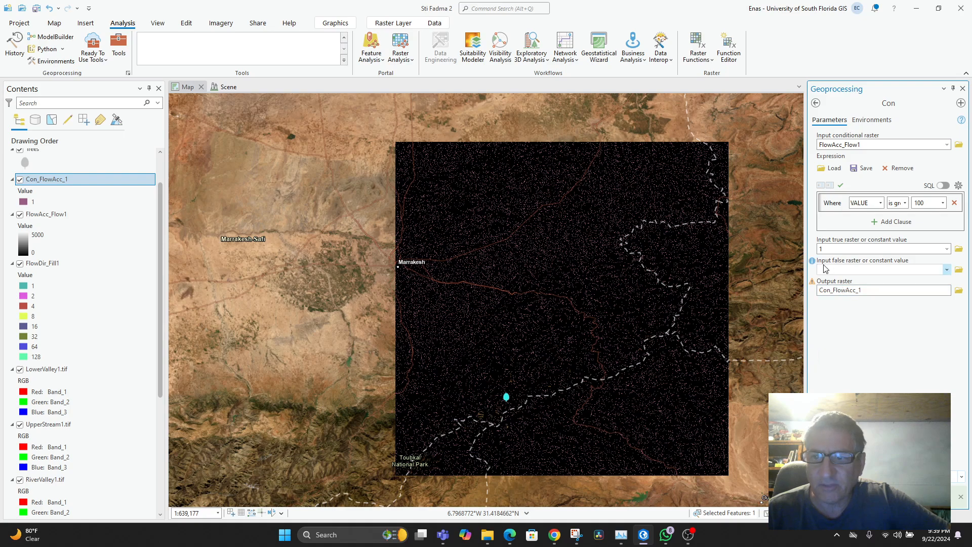
pyautogui.click(557, 535)
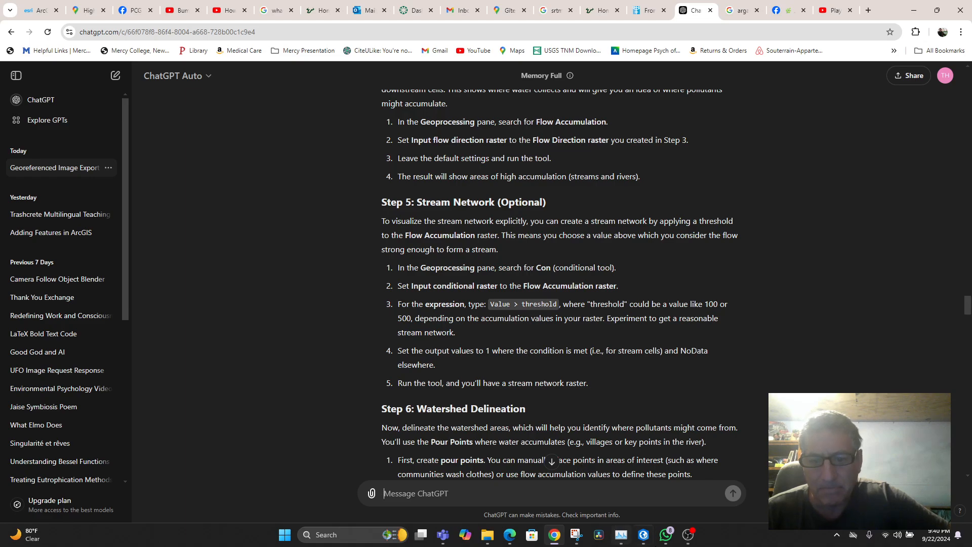
pyautogui.click(643, 534)
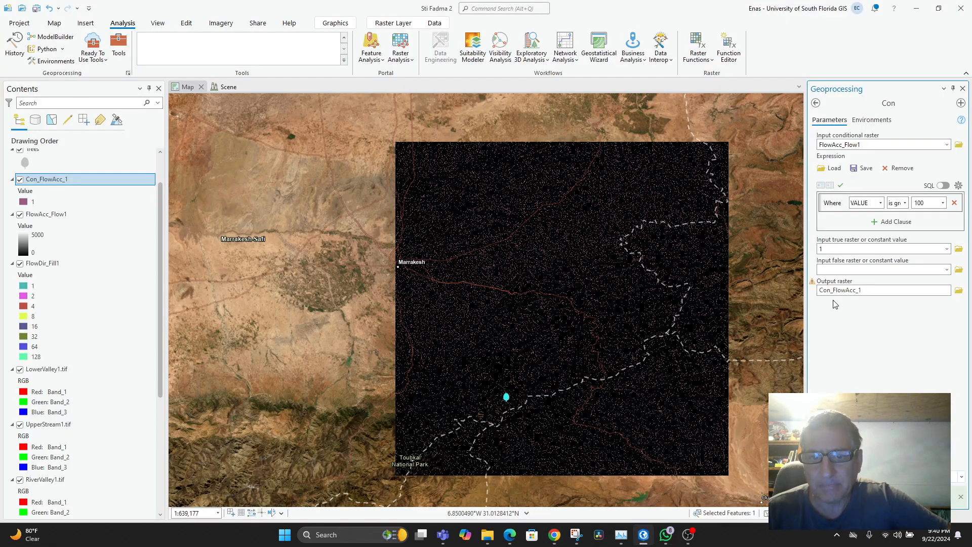
# Rerun the Con tool with the clause value set to 1000, and hide the Con_FlowAcc_1 layer.
pyautogui.doubleClick(931, 204)
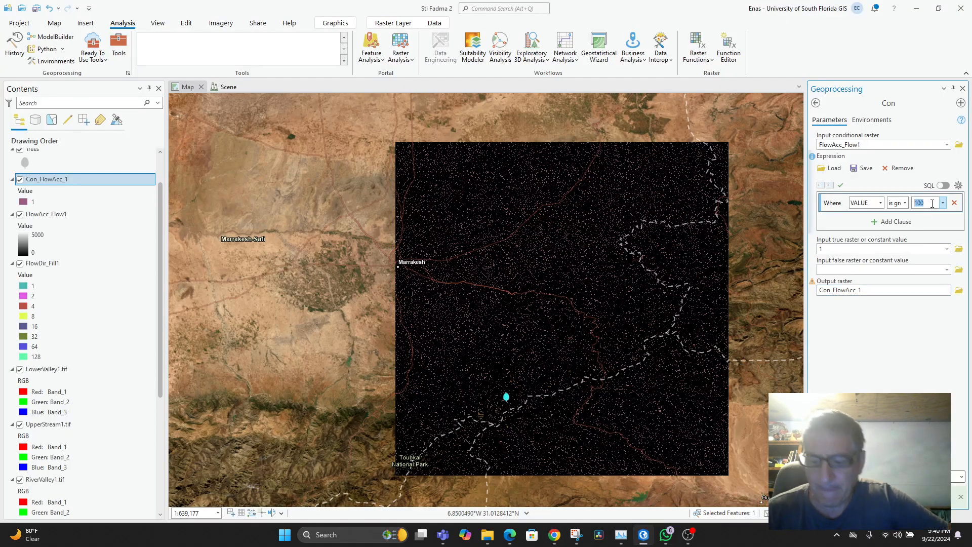
pyautogui.write('100')
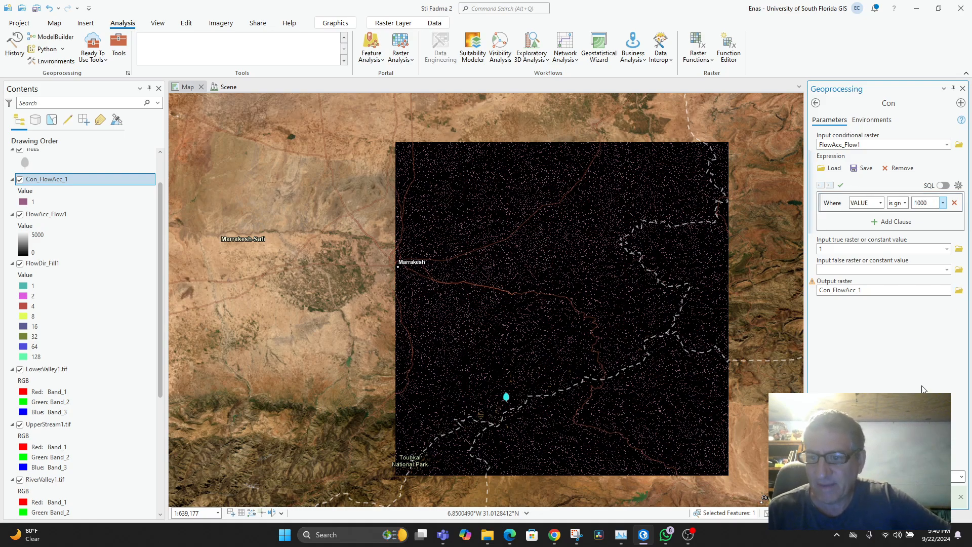
pyautogui.click(937, 475)
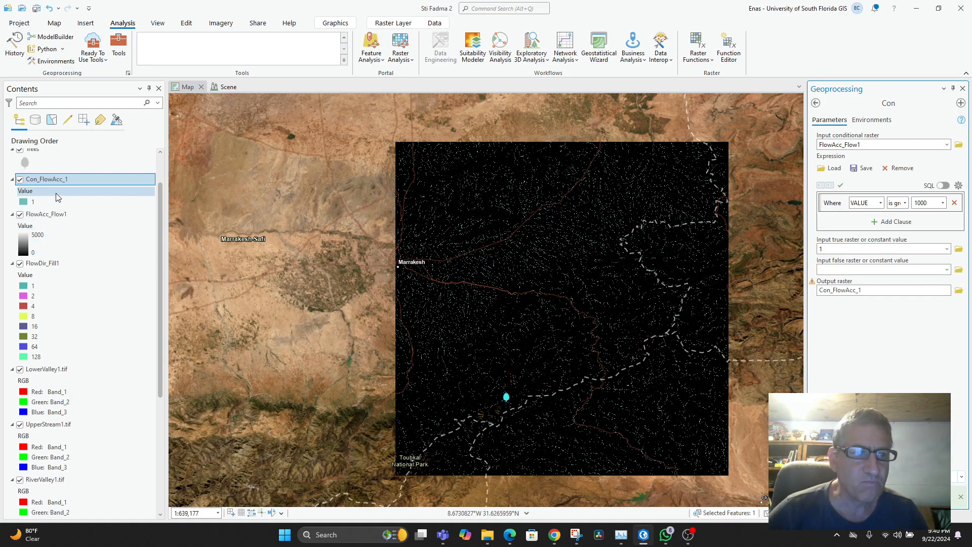
pyautogui.click(20, 180)
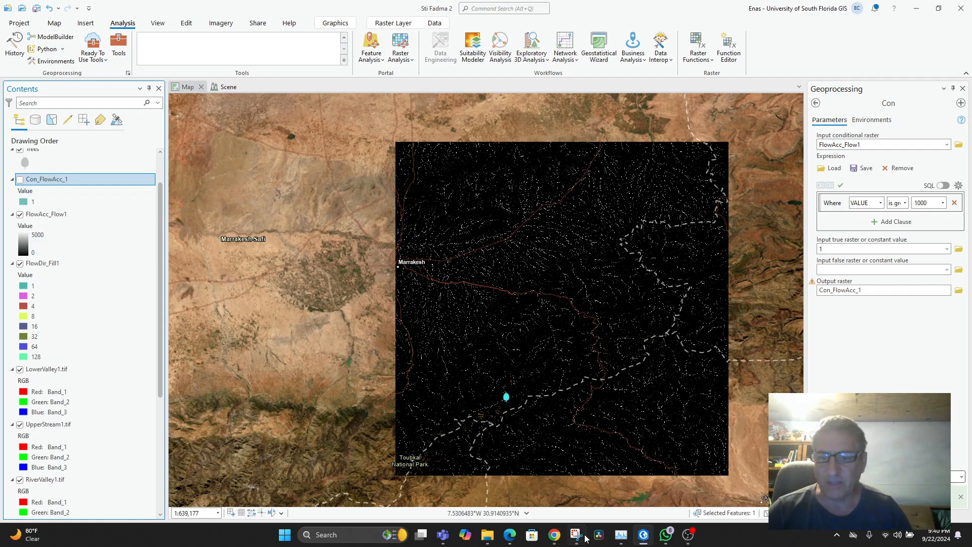
# Switch to ChatGPT and read the watershed delineation instructions on creating pour points and using the Watershed tool.
pyautogui.click(554, 535)
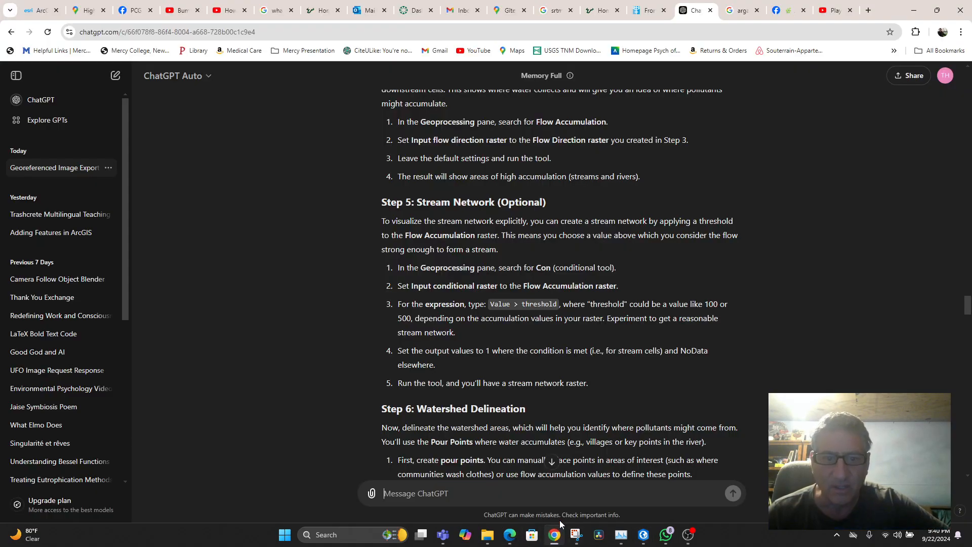
pyautogui.scroll(-2, 513, 408)
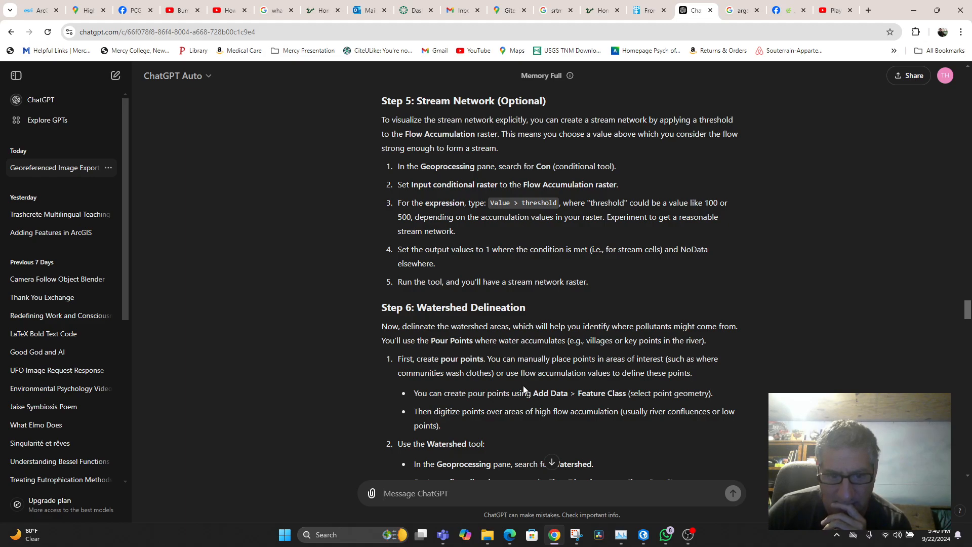
pyautogui.scroll(-2, 524, 389)
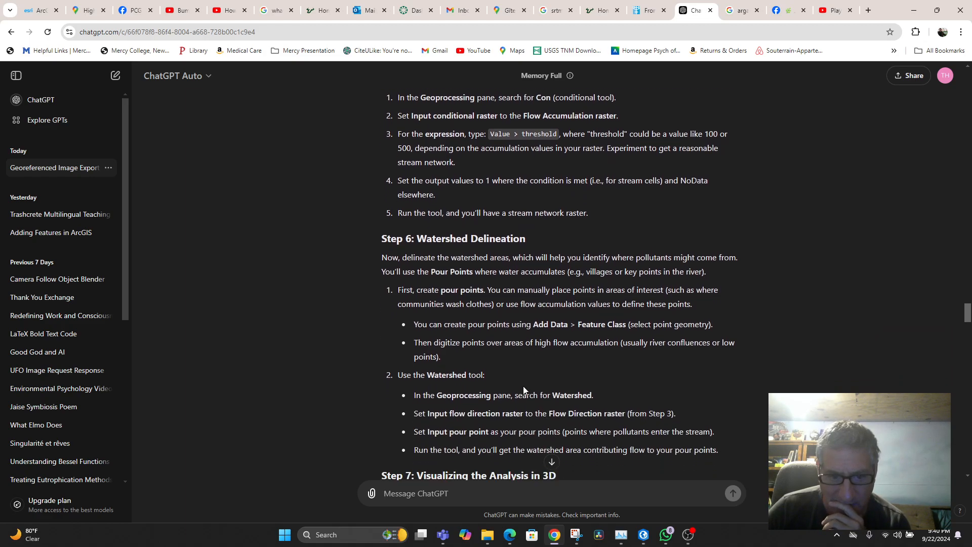
pyautogui.scroll(2, 588, 400)
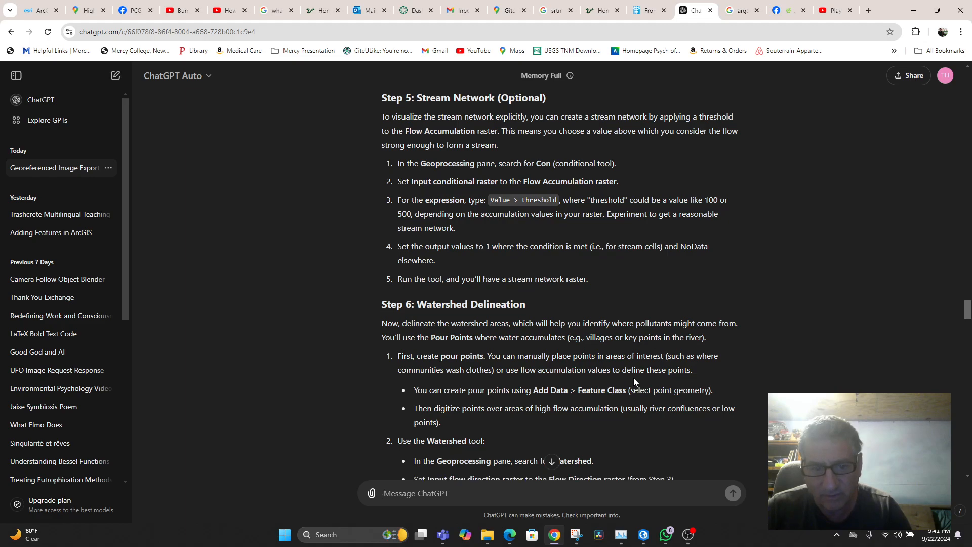
pyautogui.scroll(-2, 633, 378)
pyautogui.scroll(1, 635, 379)
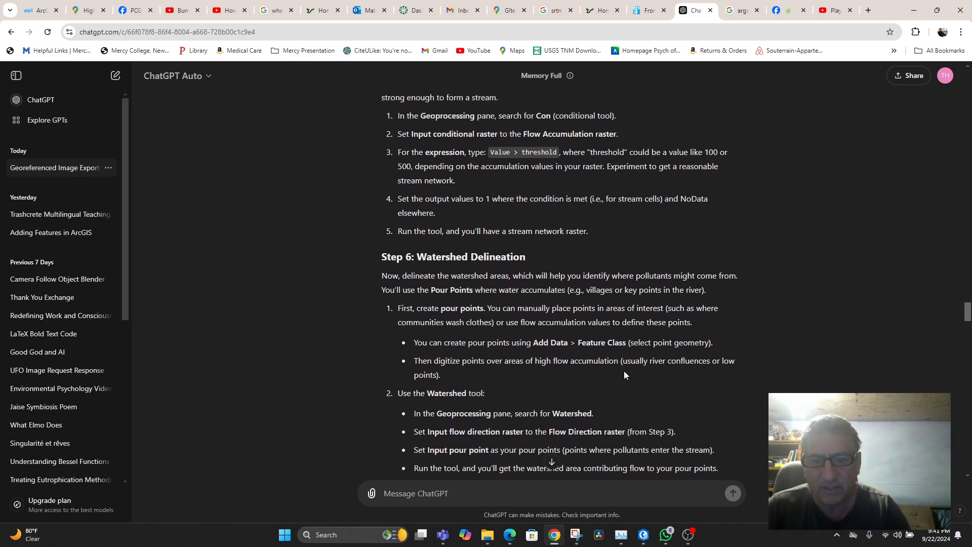
# Return to ArcGIS Pro, close the Con tool, and start a new feature class in the Sti Fadma 2.gdb geodatabase.
pyautogui.click(643, 535)
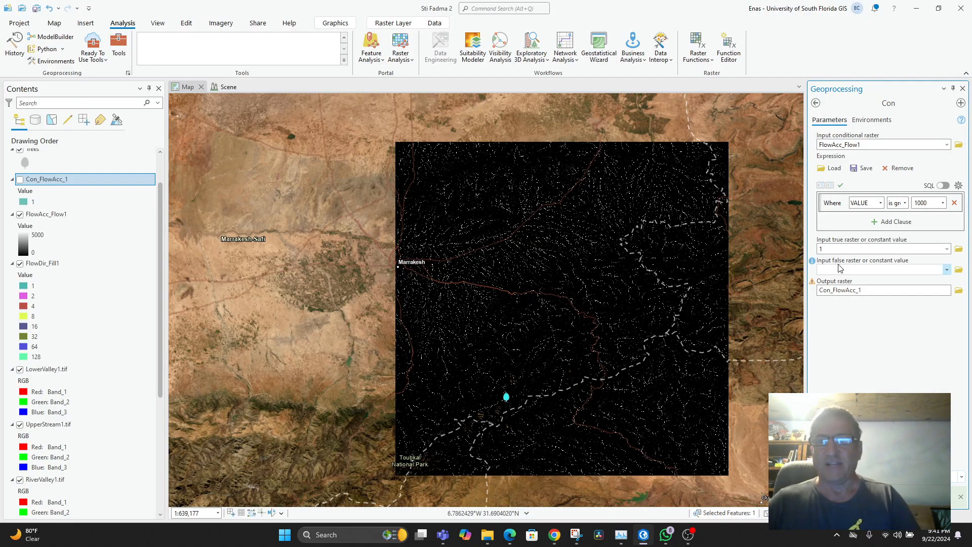
pyautogui.click(963, 88)
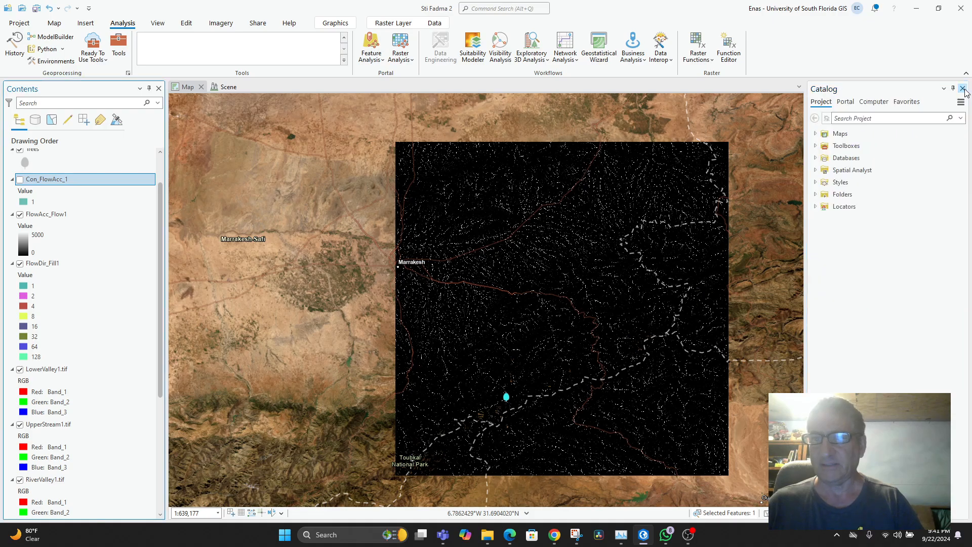
pyautogui.click(815, 158)
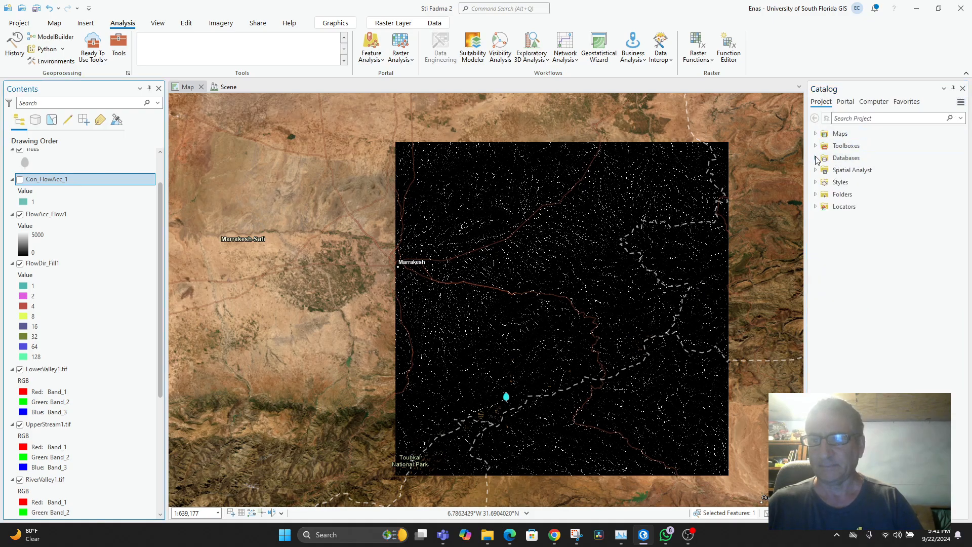
pyautogui.rightClick(844, 177)
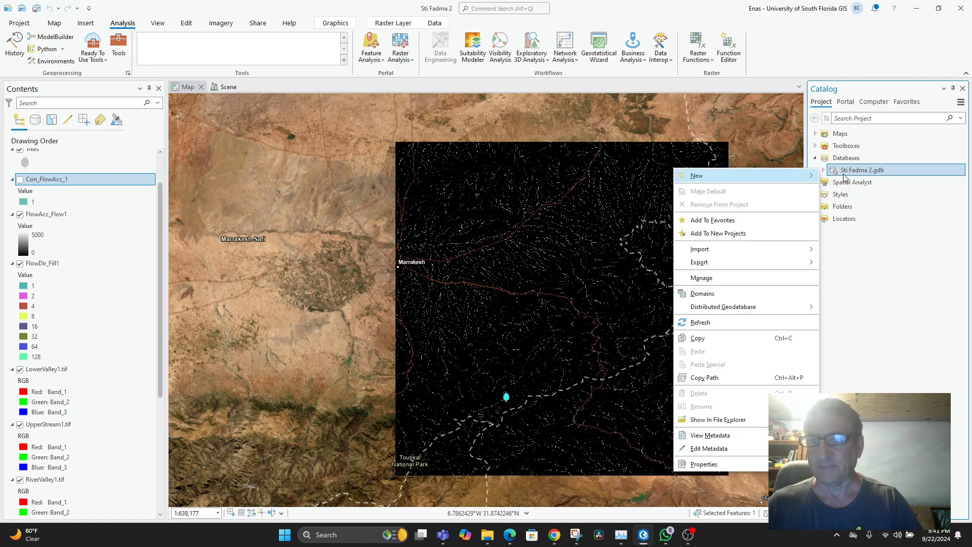
pyautogui.moveTo(766, 178)
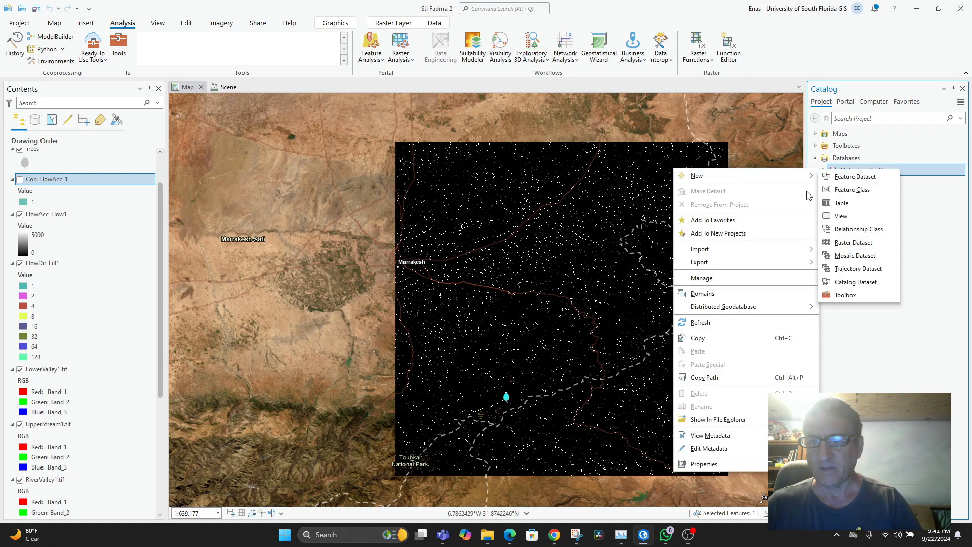
pyautogui.click(854, 192)
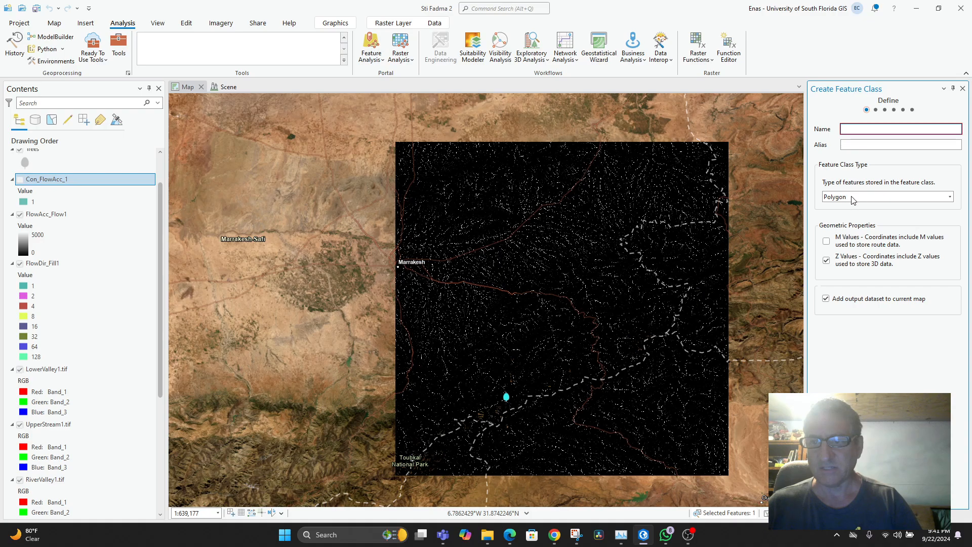
# Name the feature class PourPoints, set its type to Point, and proceed to its field definitions.
pyautogui.click(861, 128)
pyautogui.write('PourPoin')
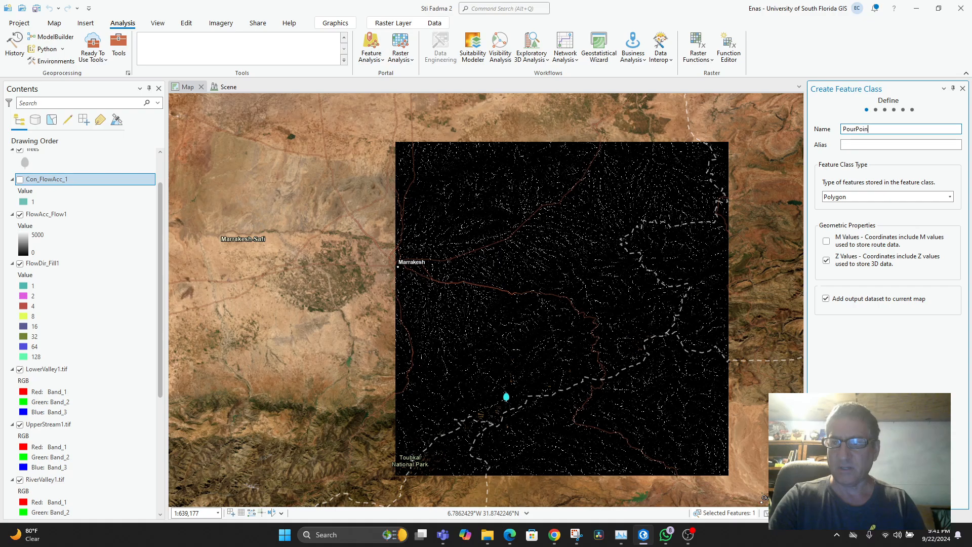
pyautogui.write('ts')
pyautogui.click(907, 197)
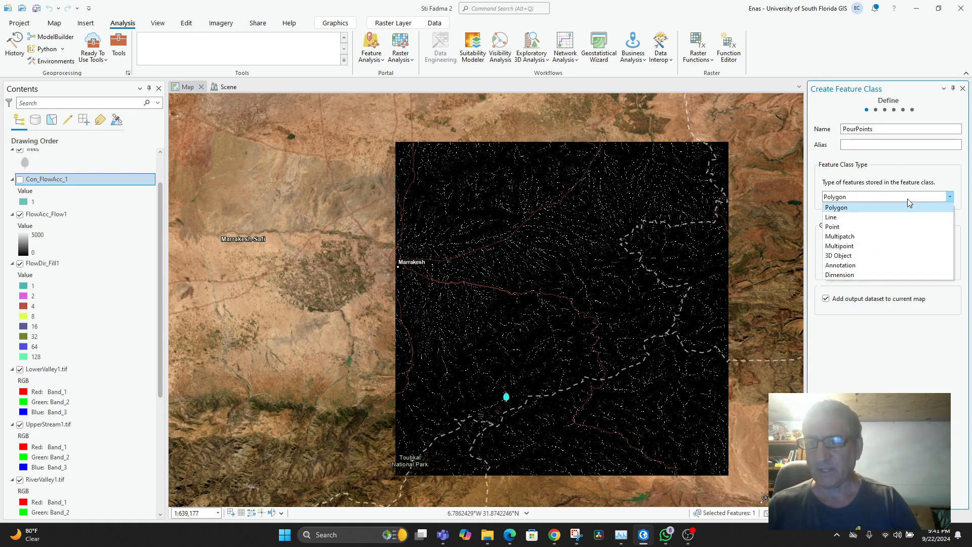
pyautogui.click(857, 227)
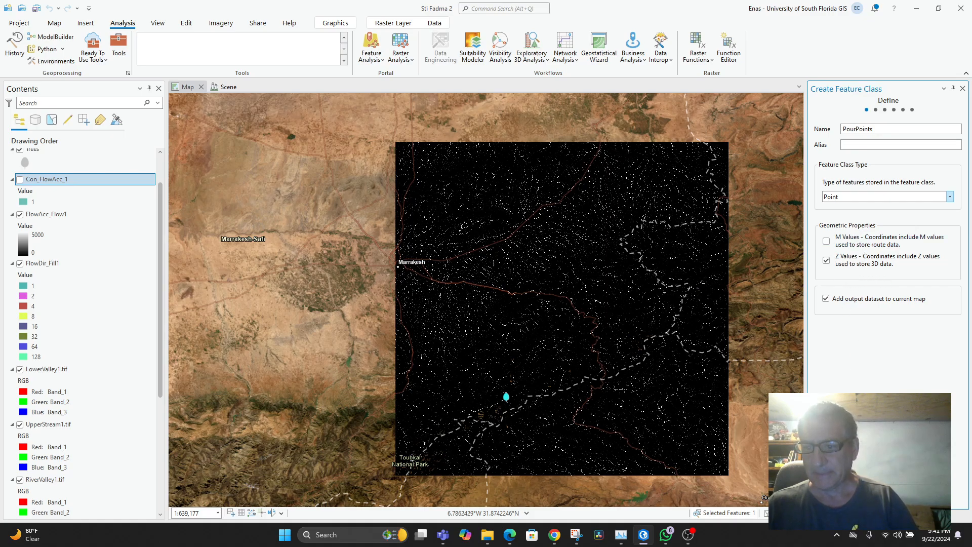
pyautogui.click(889, 498)
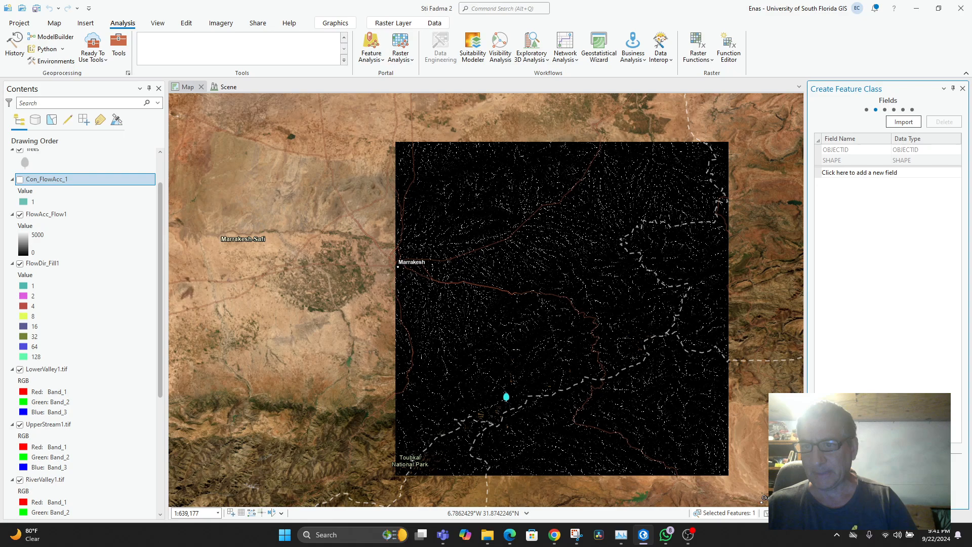
# Add a text field named WashingStation to the new feature class.
pyautogui.click(843, 173)
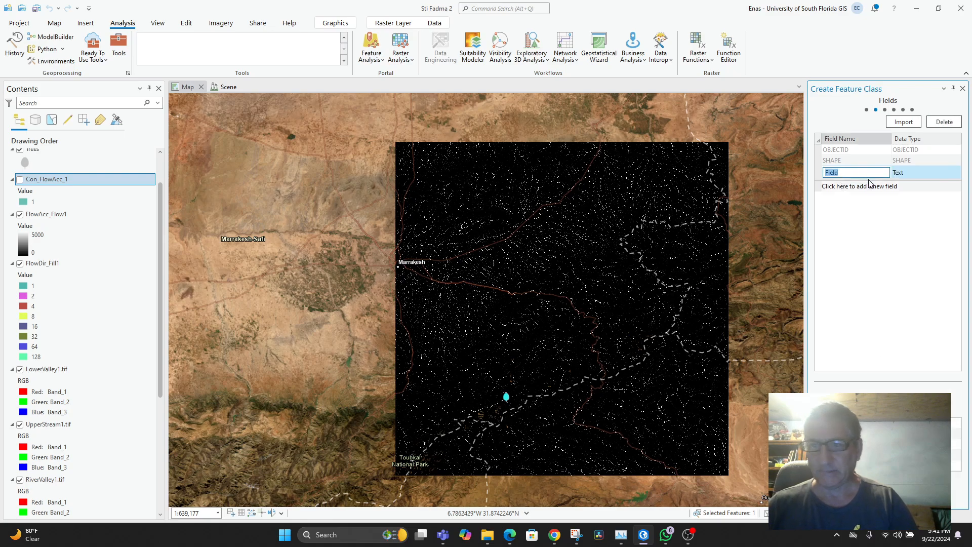
pyautogui.write('Wa')
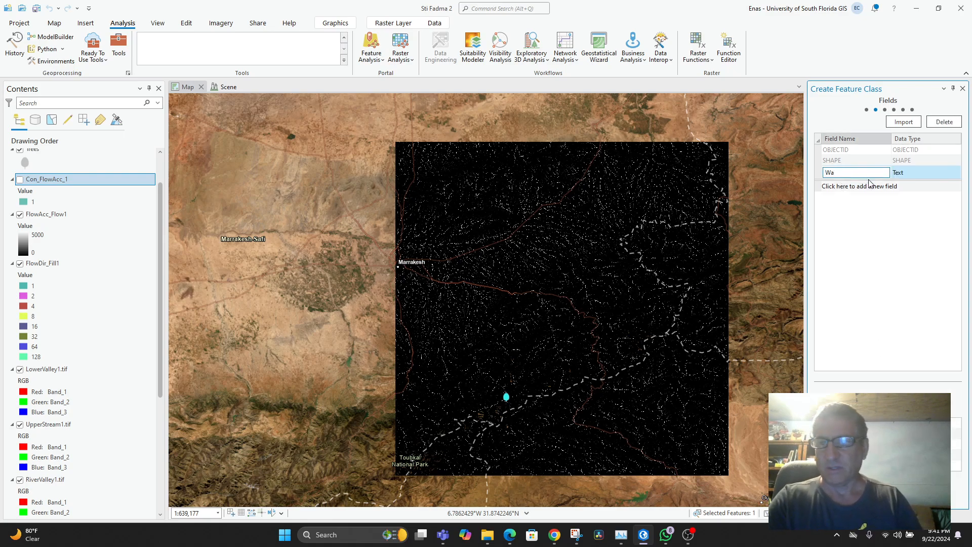
pyautogui.write('shingS')
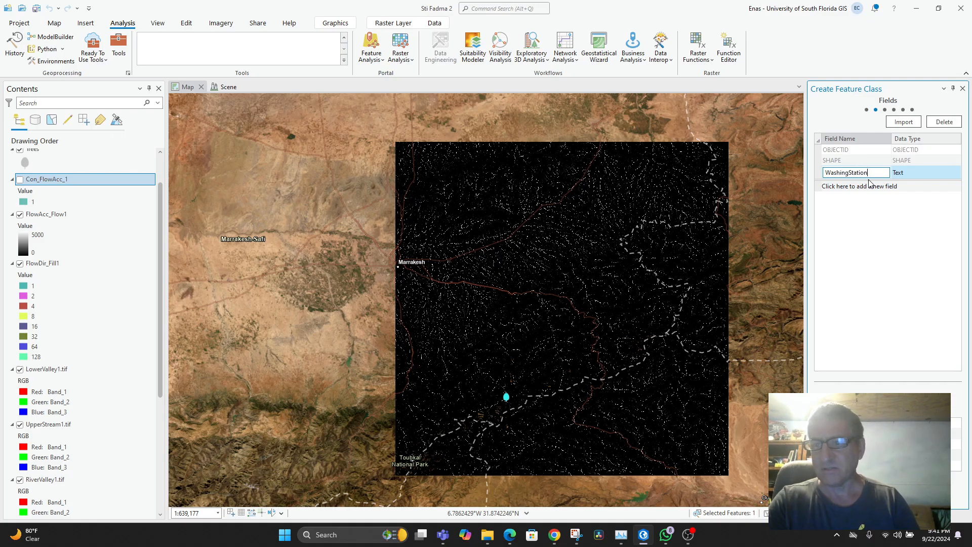
pyautogui.write('tation')
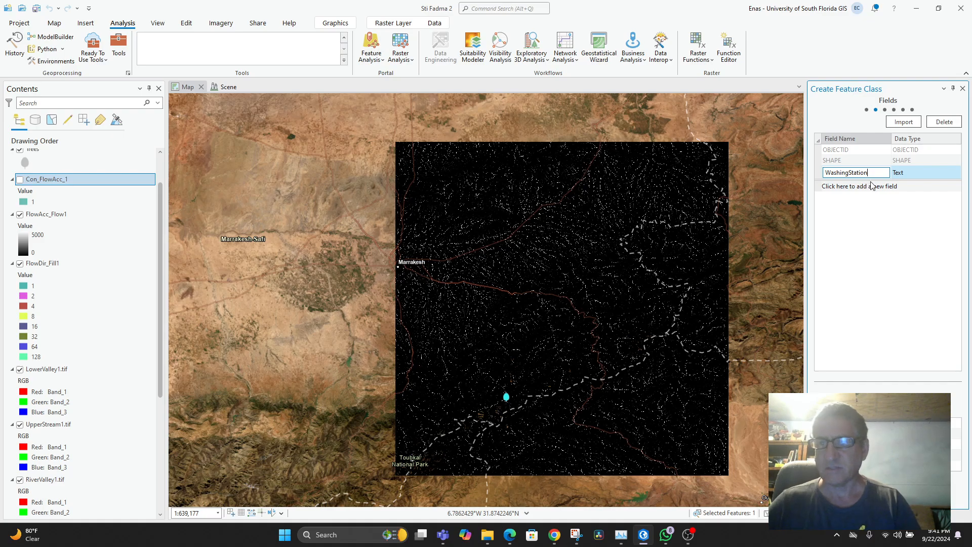
# Add a second text field with its default name cleared, and check the data types available for WashingStation.
pyautogui.click(860, 186)
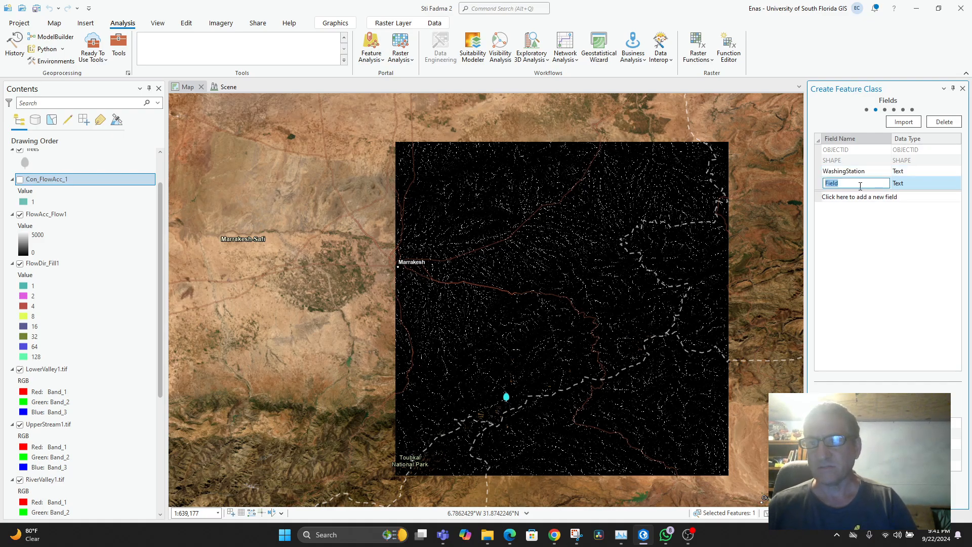
pyautogui.click(901, 173)
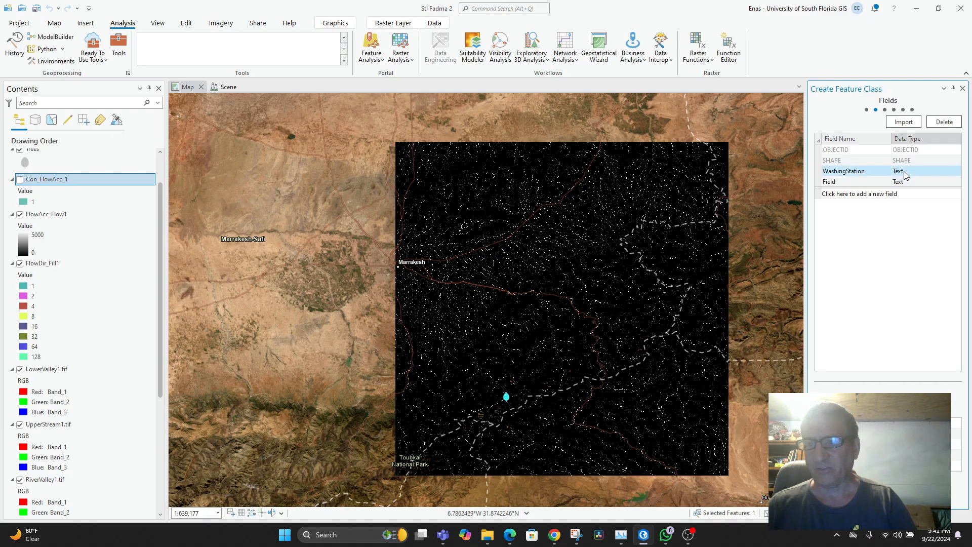
pyautogui.click(900, 172)
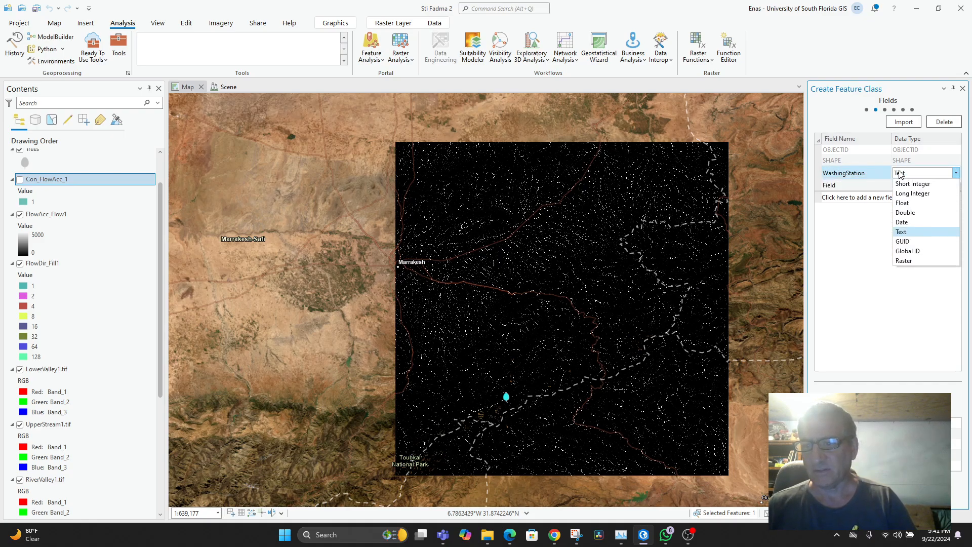
pyautogui.click(849, 187)
pyautogui.click(841, 185)
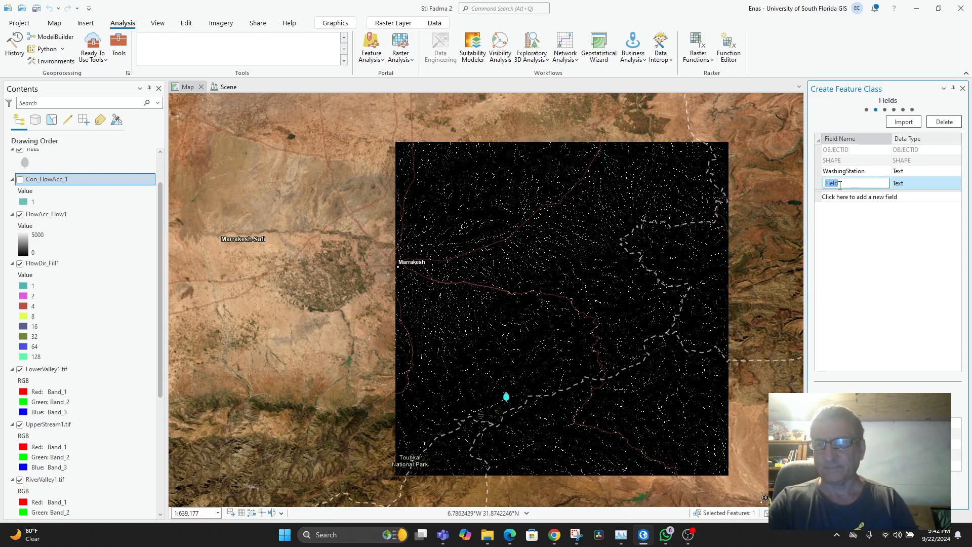
pyautogui.press('BackSpace')
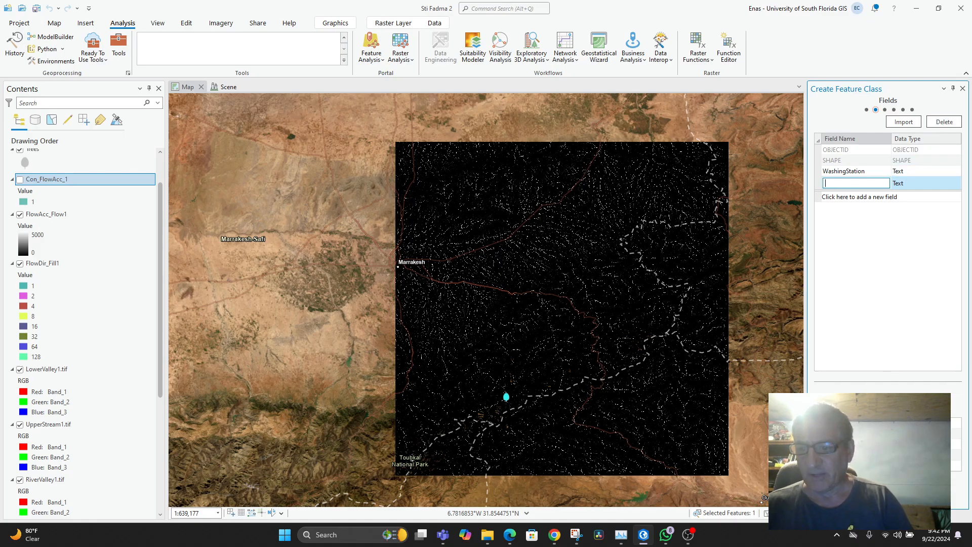
# Accept the WGS 1984 coordinate system and the default settings through to the storage configuration of the feature class.
pyautogui.click(888, 495)
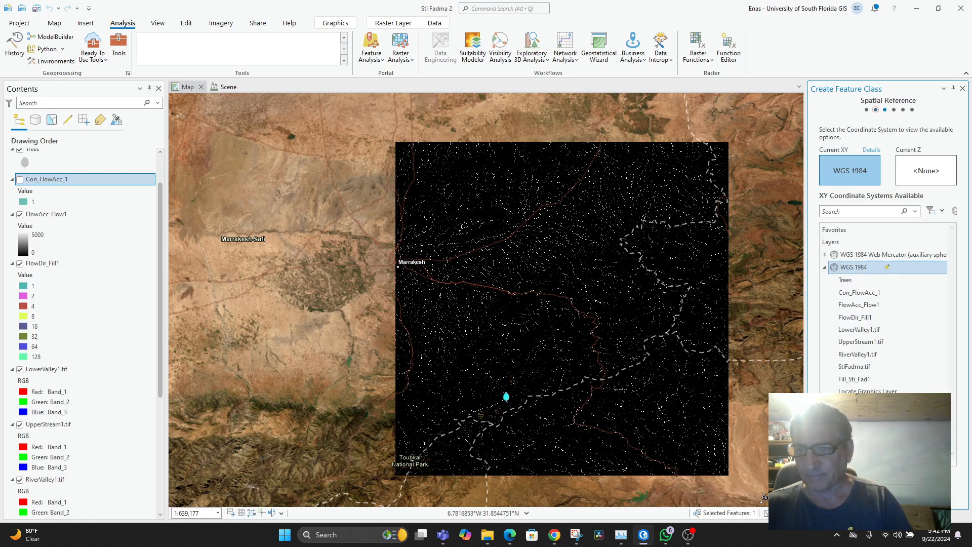
pyautogui.click(888, 495)
pyautogui.click(888, 494)
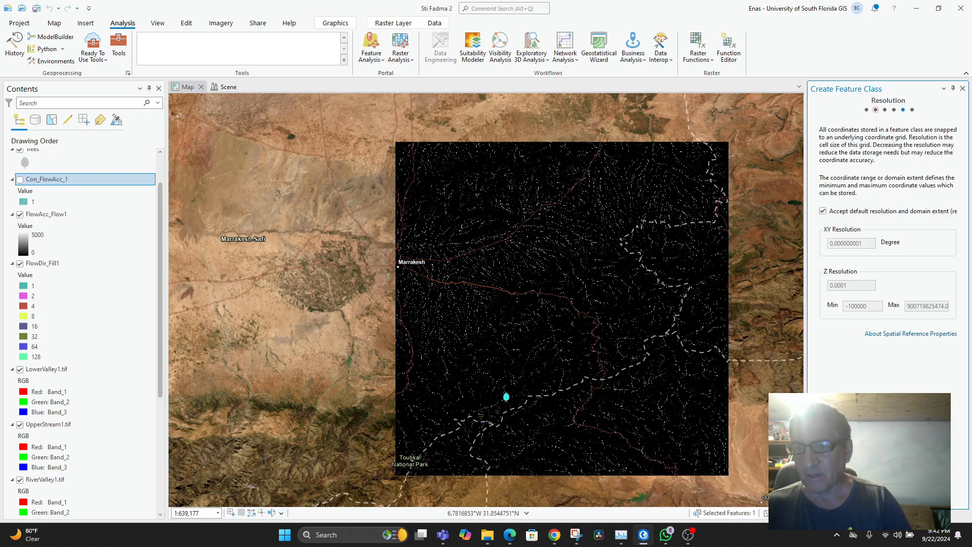
pyautogui.click(889, 494)
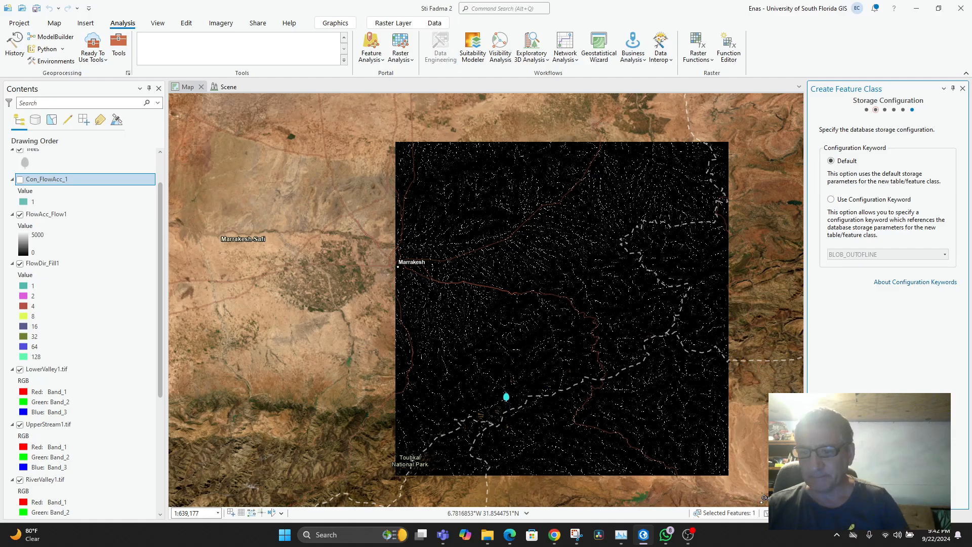
# Recheck the PourPoints name and geometry settings, and look over the available editing and analysis tools.
pyautogui.click(866, 110)
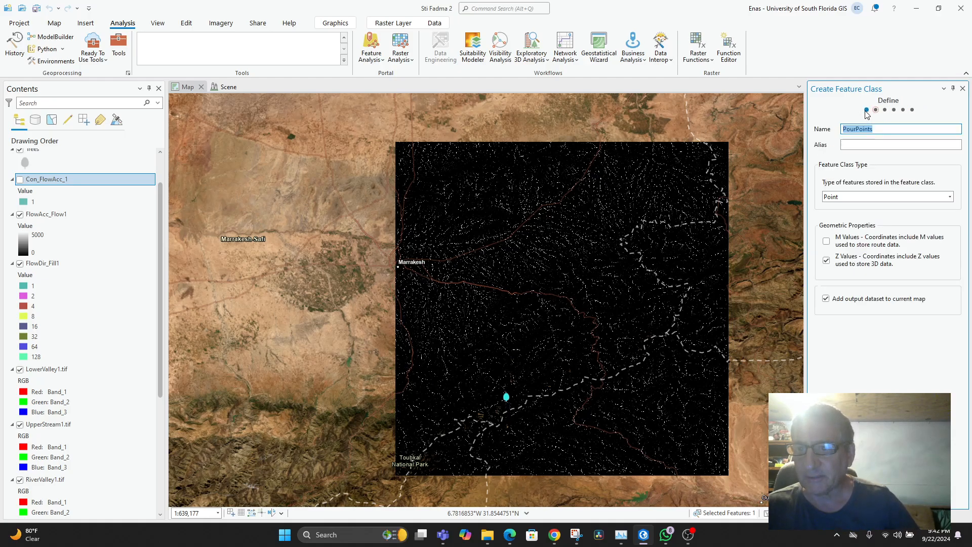
pyautogui.click(866, 110)
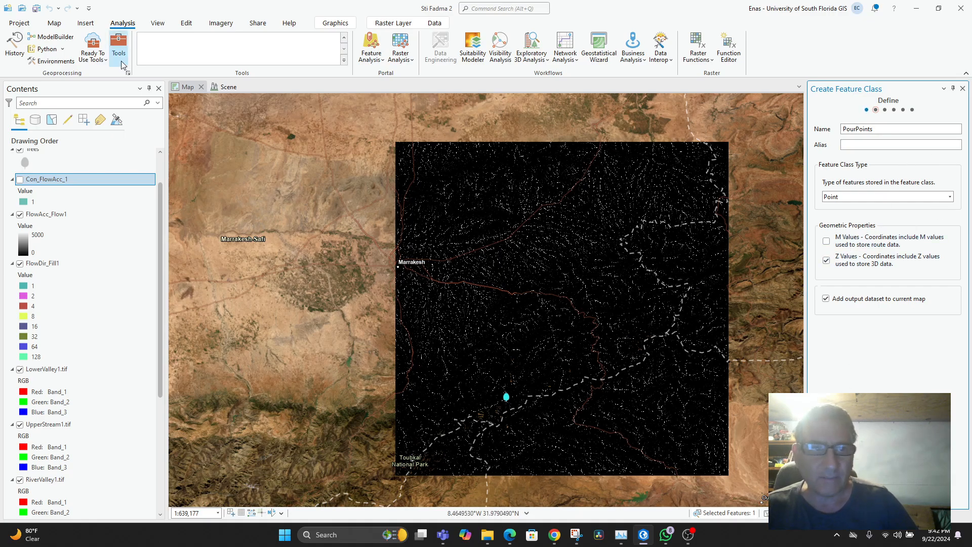
pyautogui.click(187, 23)
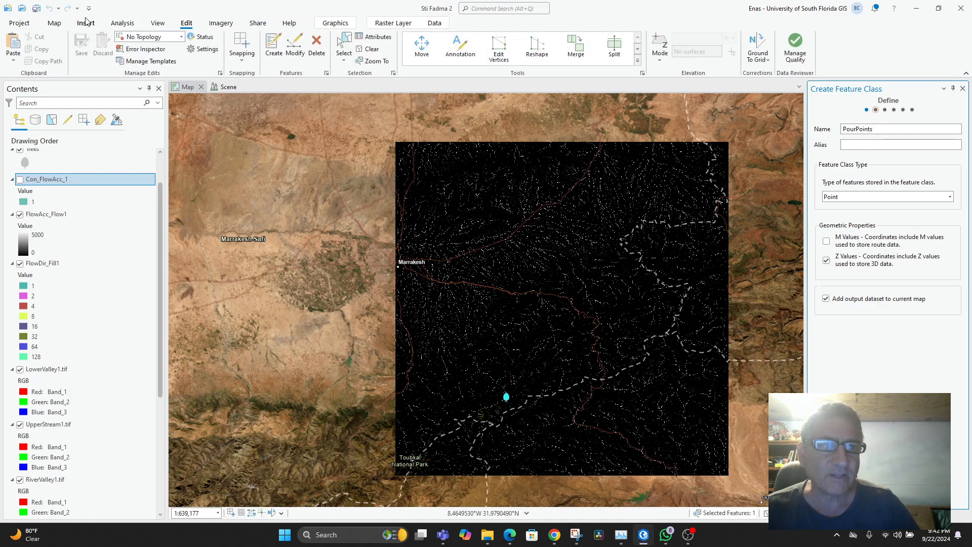
pyautogui.click(122, 22)
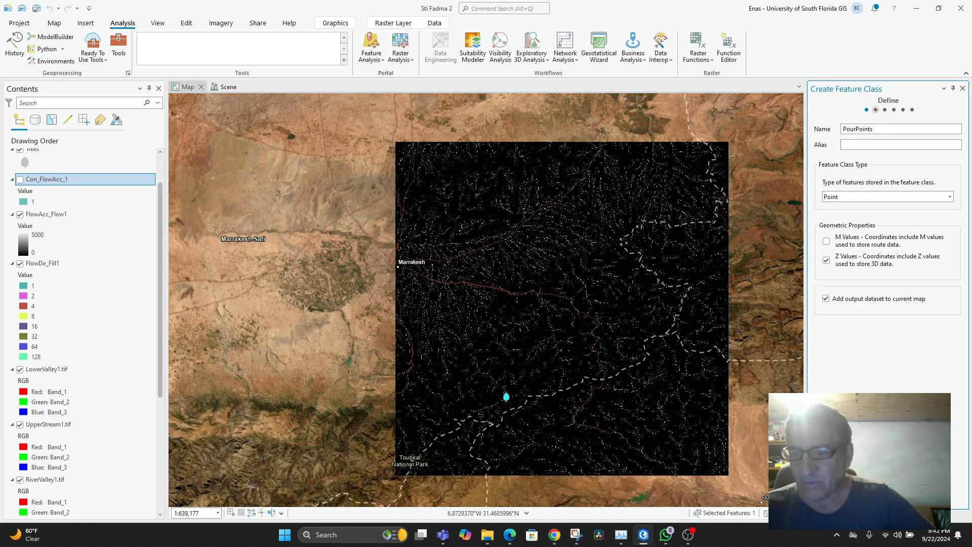
pyautogui.click(906, 497)
pyautogui.click(906, 497)
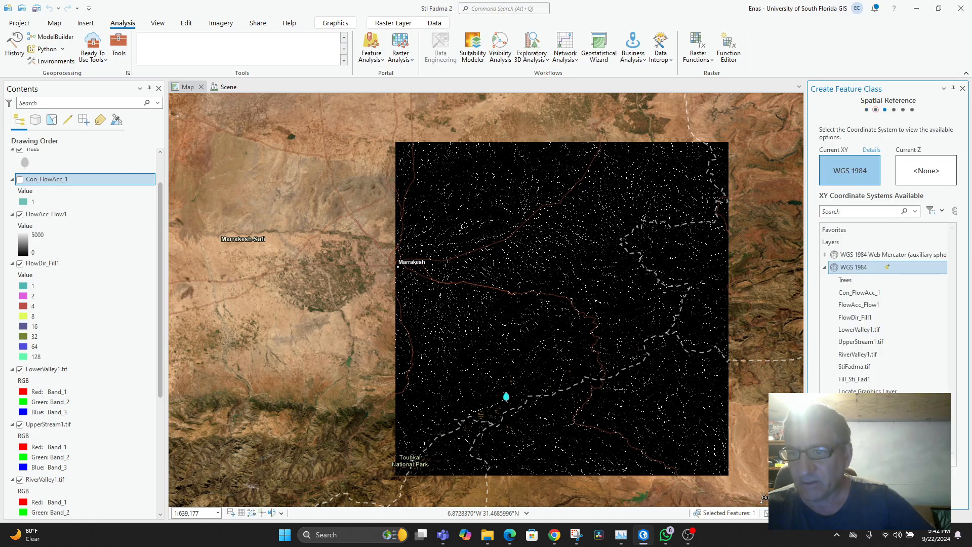
pyautogui.click(906, 498)
pyautogui.click(905, 498)
pyautogui.click(906, 498)
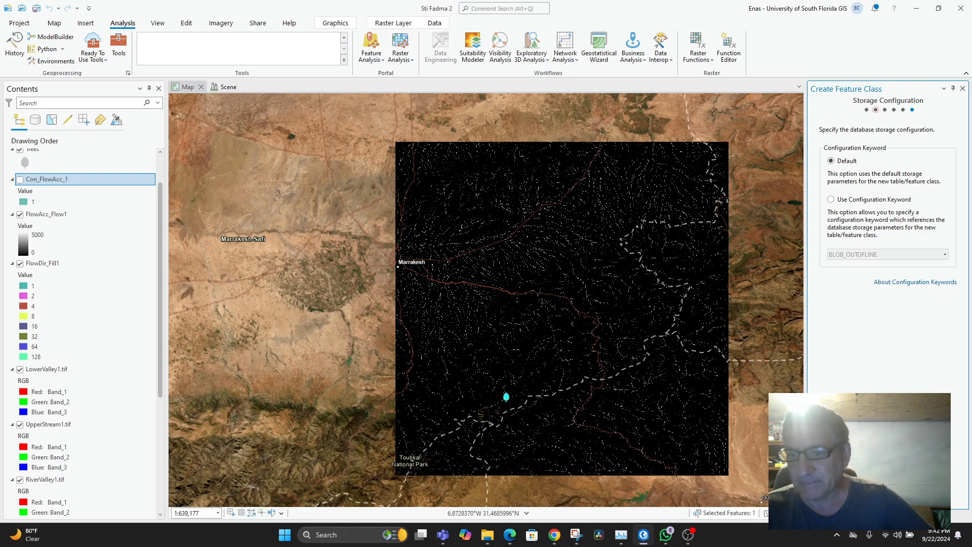
pyautogui.click(864, 498)
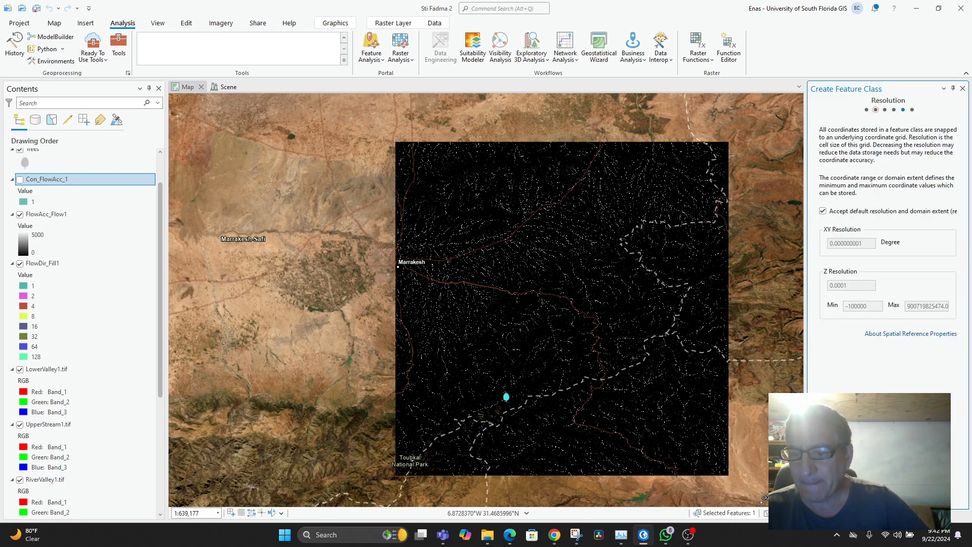
pyautogui.click(864, 498)
pyautogui.click(863, 497)
pyautogui.click(864, 498)
pyautogui.click(863, 498)
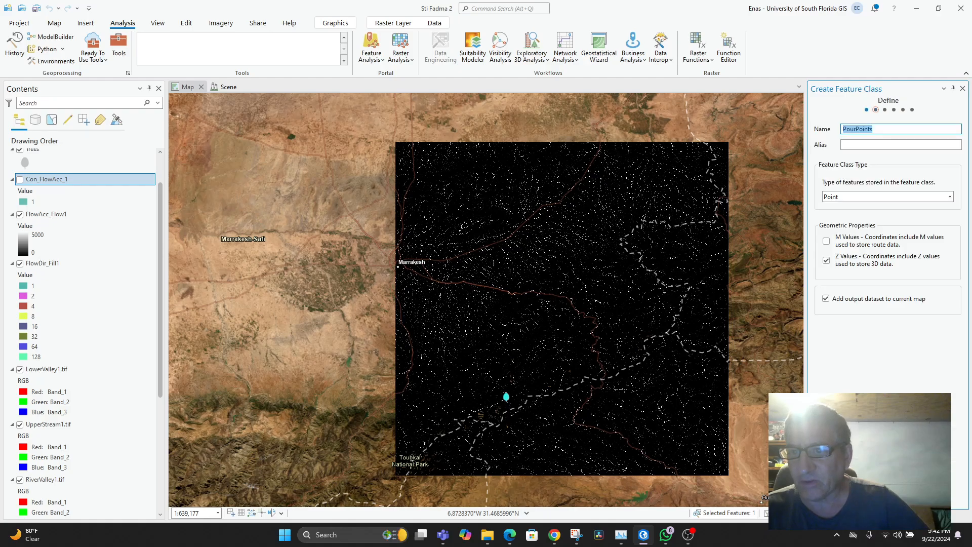
pyautogui.click(860, 148)
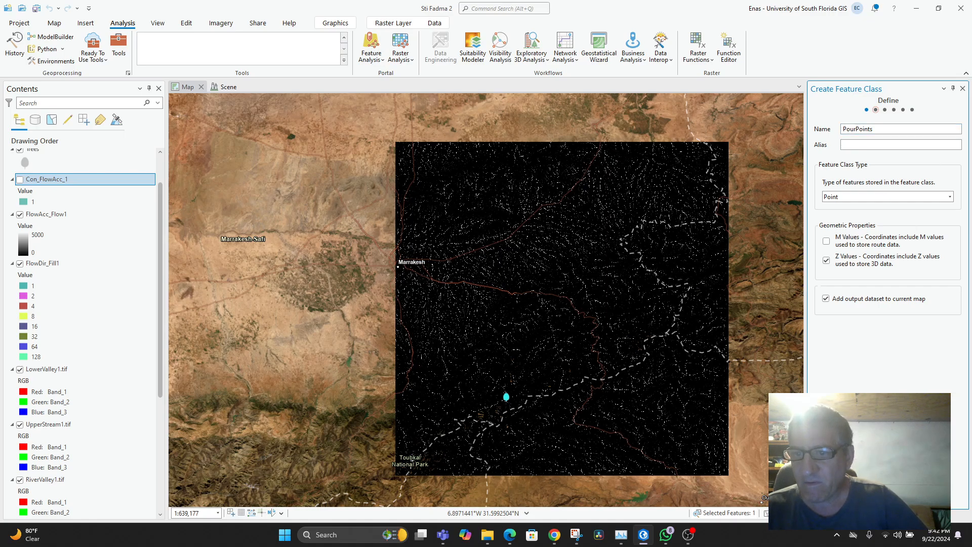
pyautogui.click(930, 496)
# Start a new feature class in the Sti Fadma 2 geodatabase, named PourPoints with Point geometry.
pyautogui.click(824, 171)
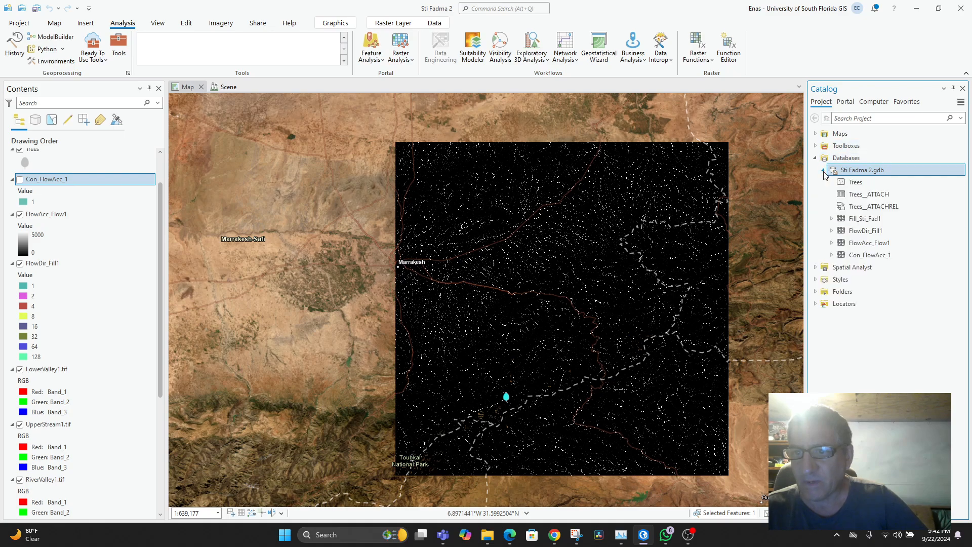
pyautogui.rightClick(851, 172)
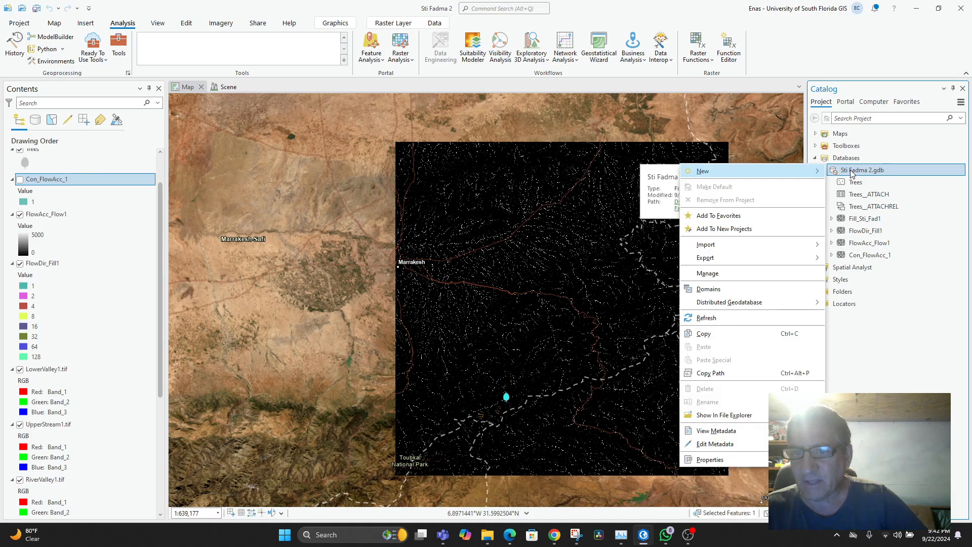
pyautogui.moveTo(739, 170)
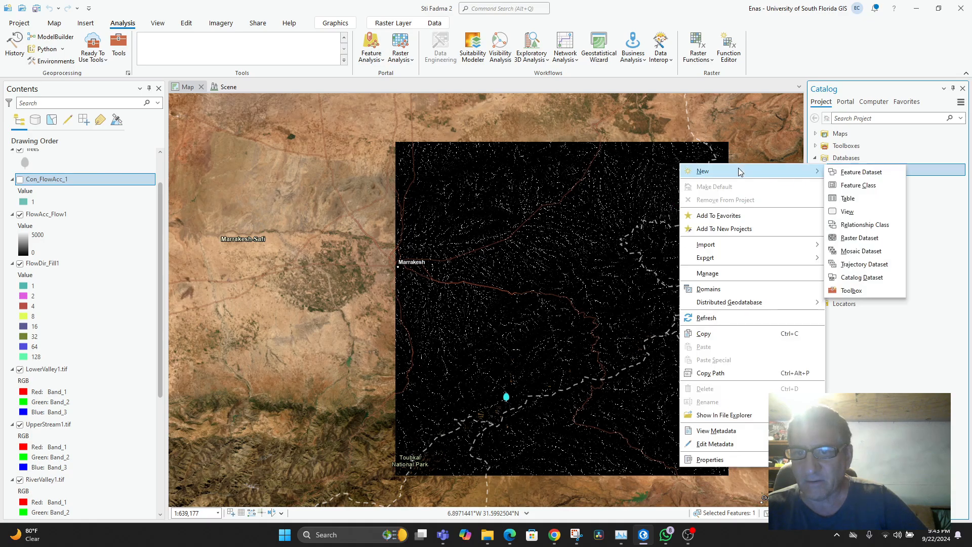
pyautogui.click(847, 187)
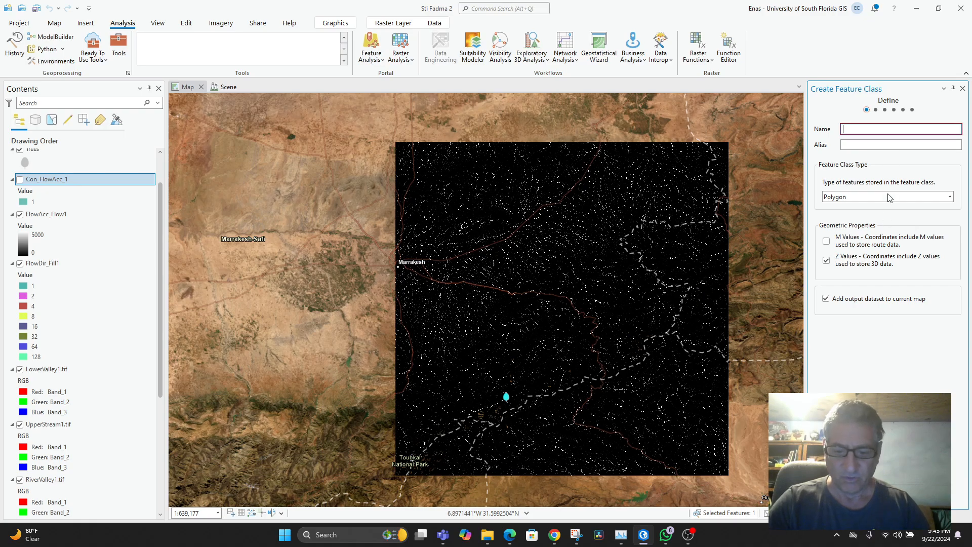
pyautogui.write('PourPoints')
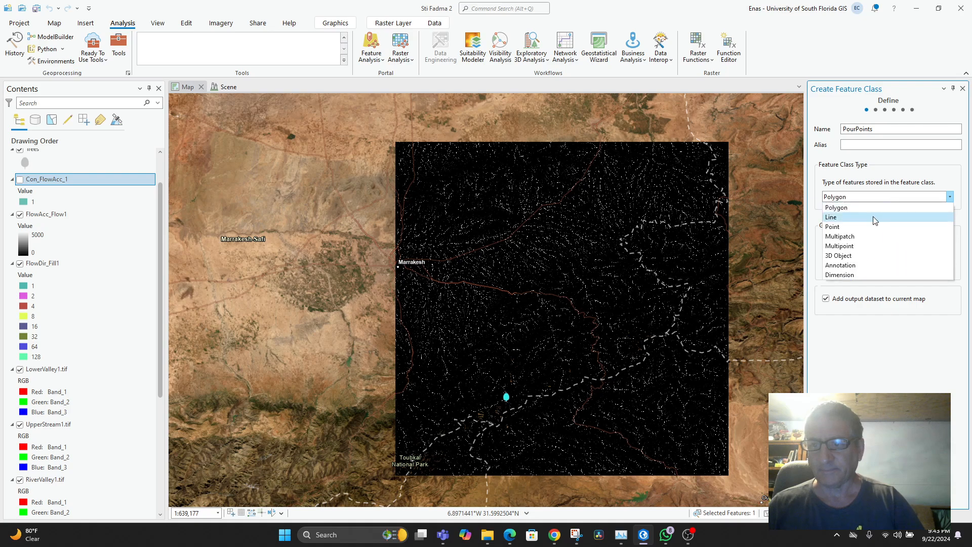
pyautogui.click(853, 227)
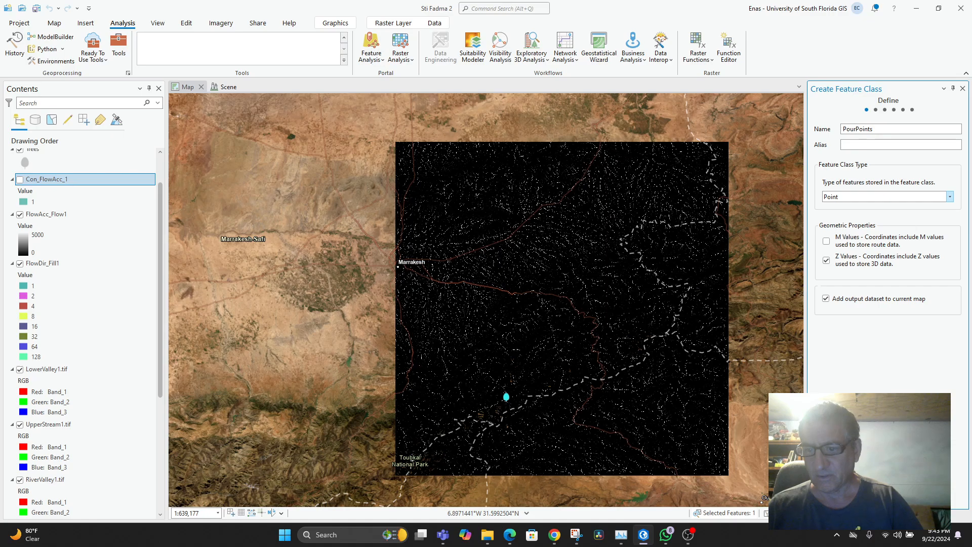
# Add a Short Integer field named ID to the PourPoints feature class.
pyautogui.click(895, 498)
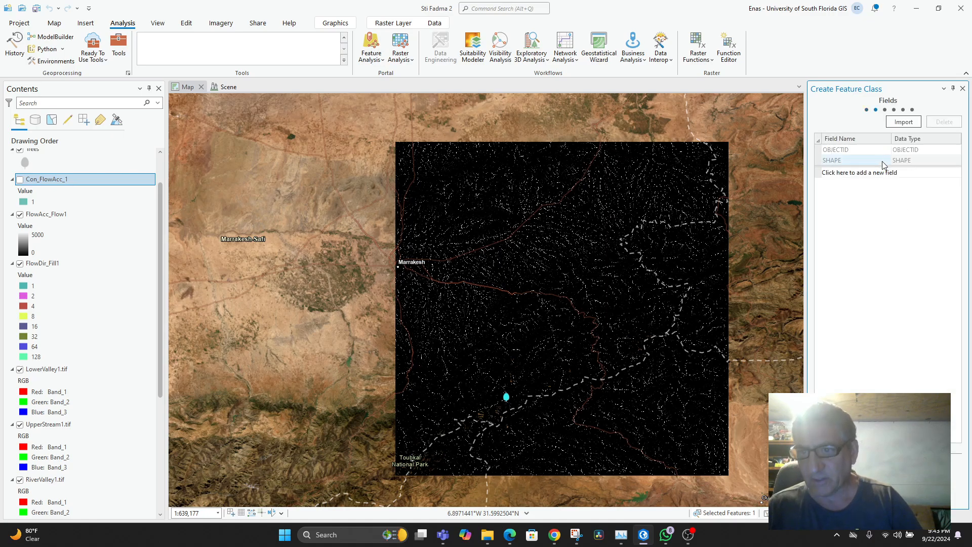
pyautogui.click(862, 174)
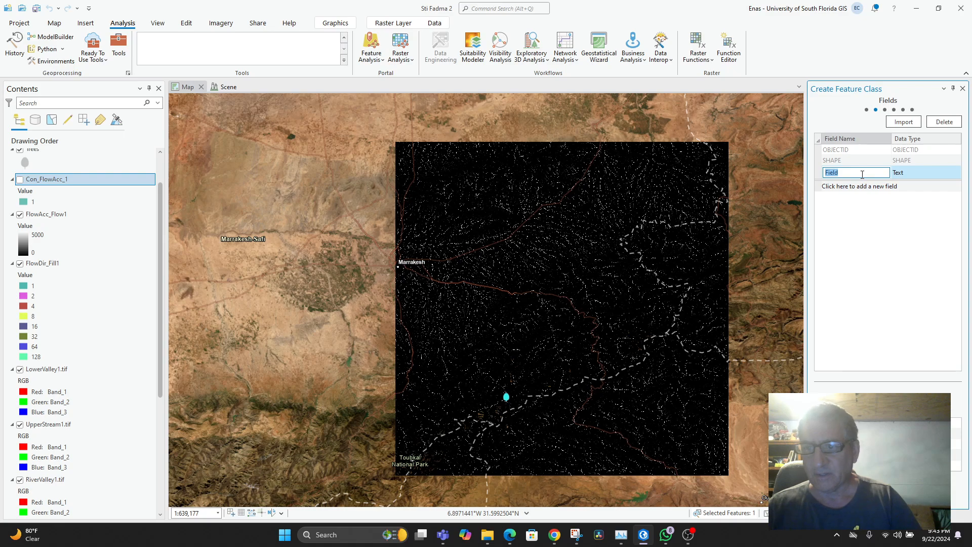
pyautogui.click(914, 175)
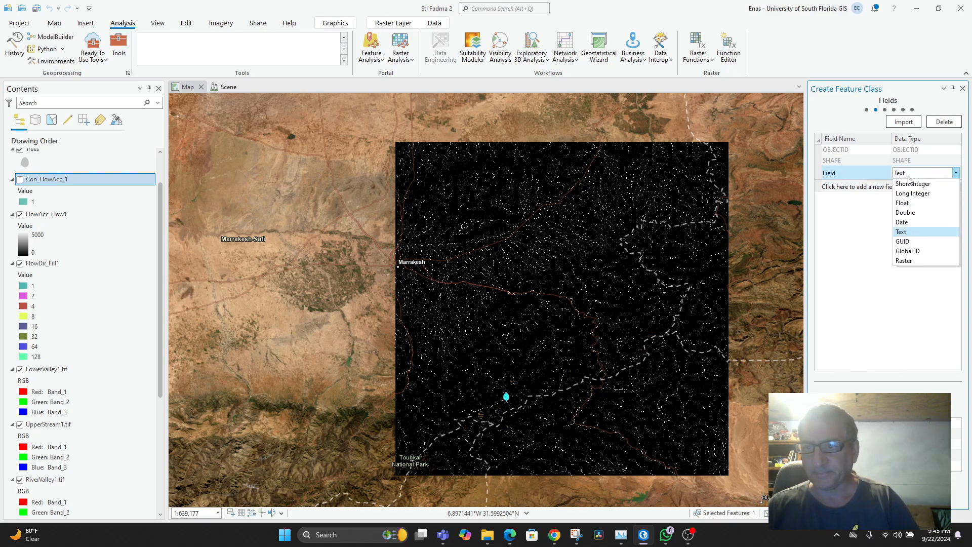
pyautogui.click(916, 185)
pyautogui.click(846, 173)
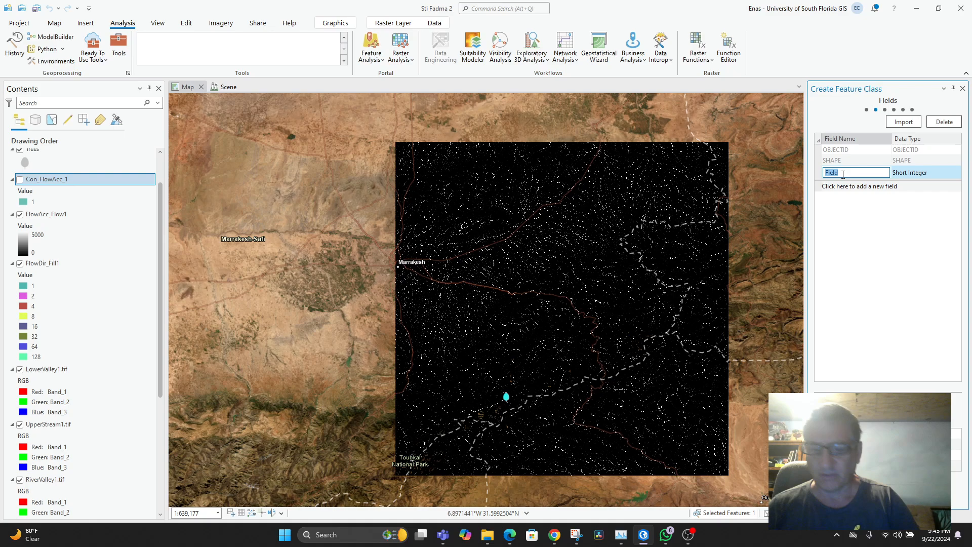
pyautogui.press('BackSpace')
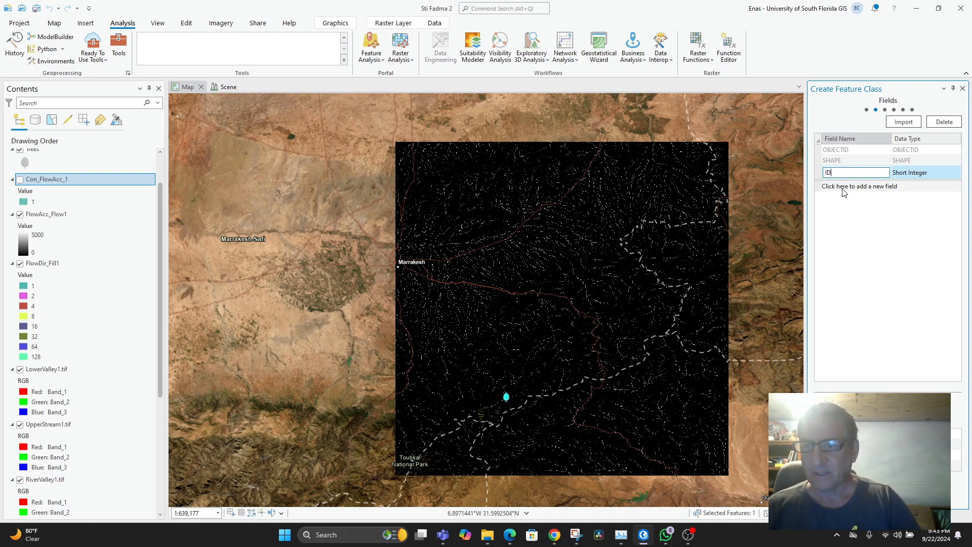
# Add two text fields below ID and name the first one WashingStation.
pyautogui.doubleClick(843, 192)
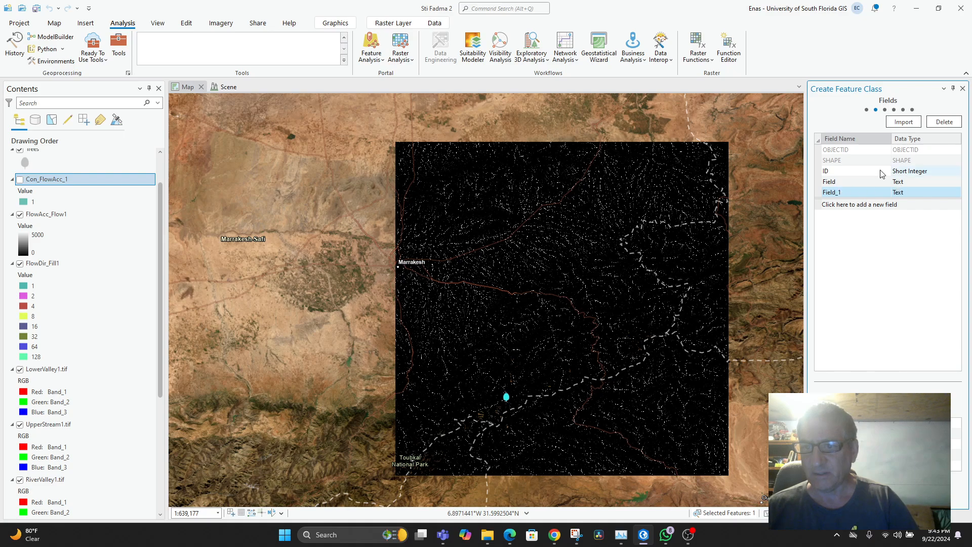
pyautogui.doubleClick(825, 182)
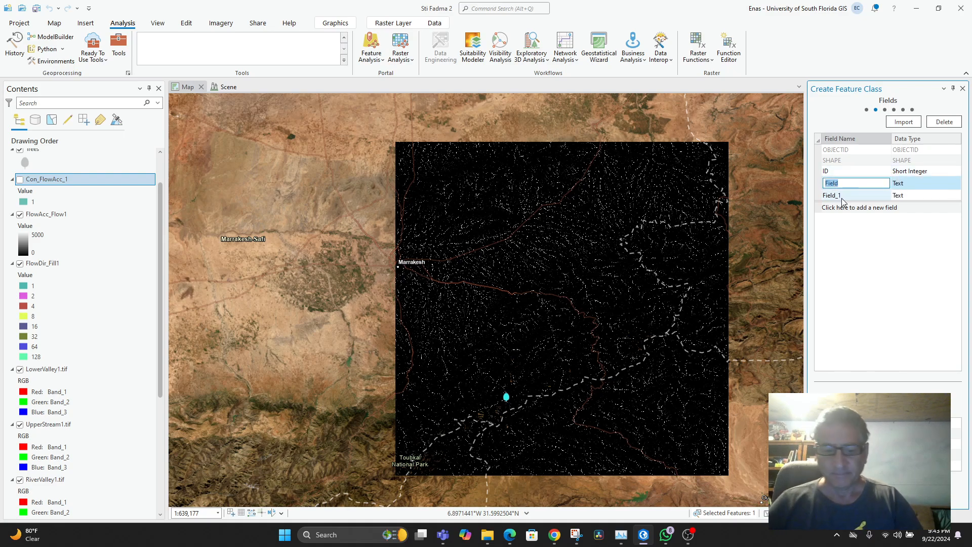
pyautogui.write('W')
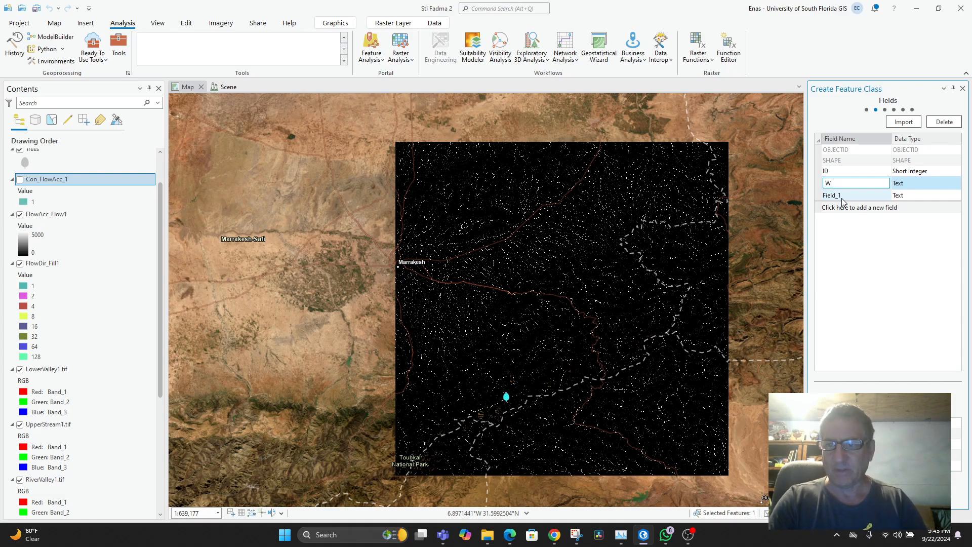
pyautogui.write('ashingStation')
pyautogui.click(842, 198)
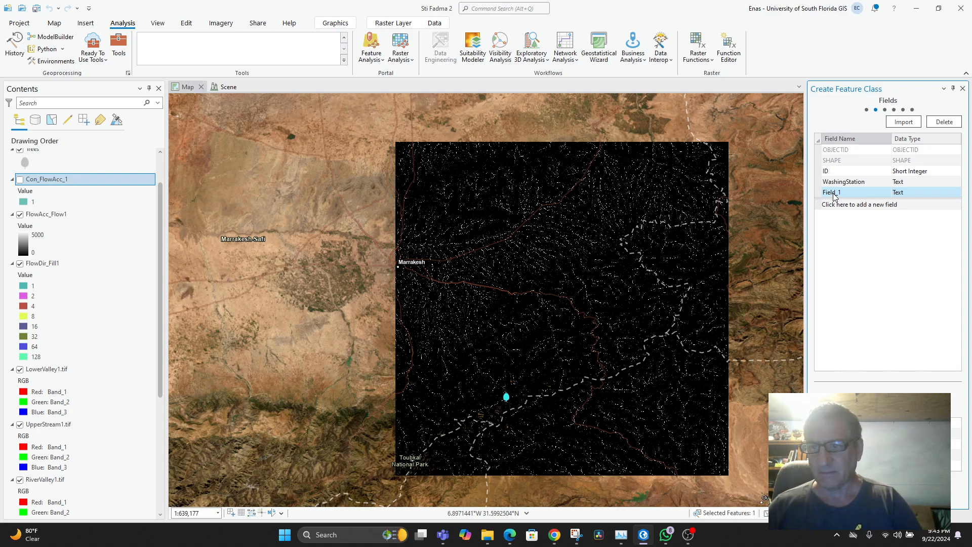
# Name the remaining text field Agriculture and finish creating the PourPoints feature class.
pyautogui.doubleClick(834, 194)
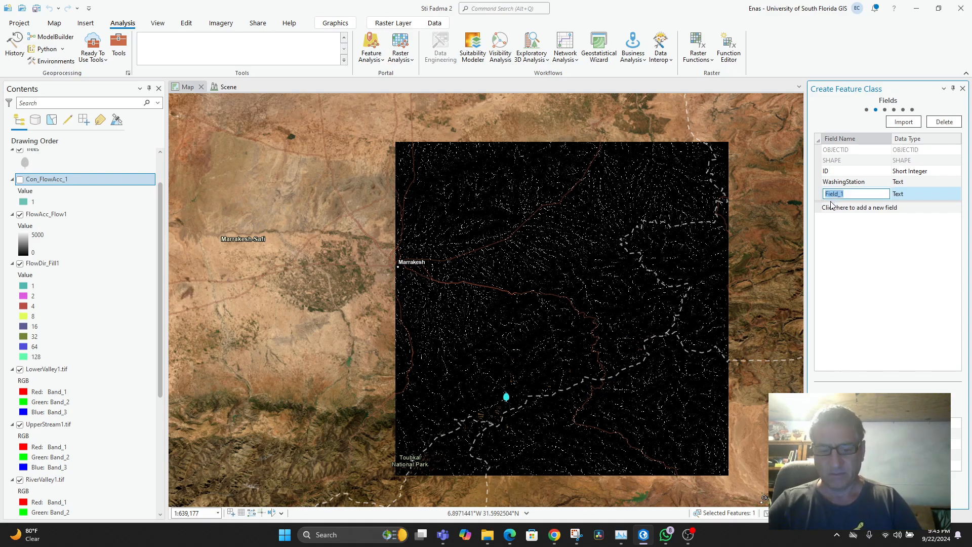
pyautogui.write('A')
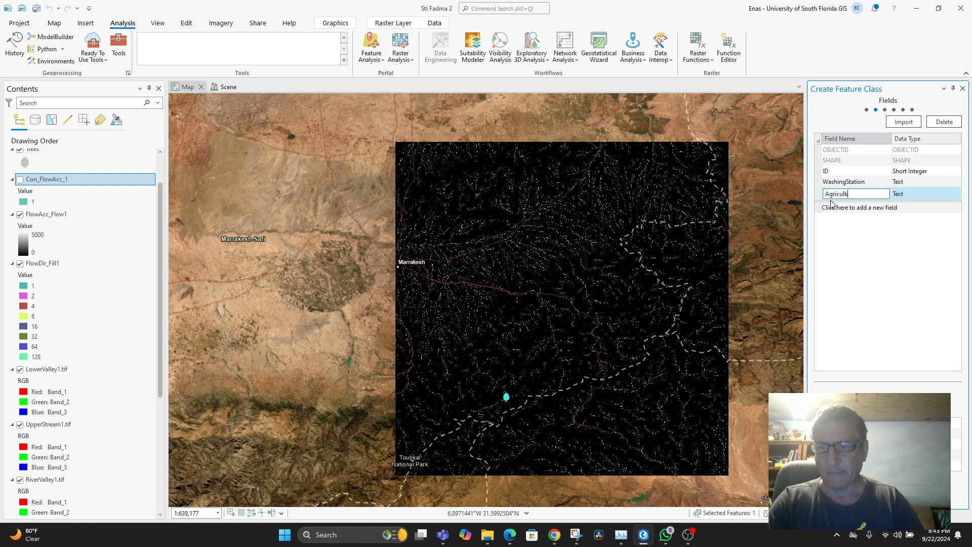
pyautogui.write('griculture')
pyautogui.press('Return')
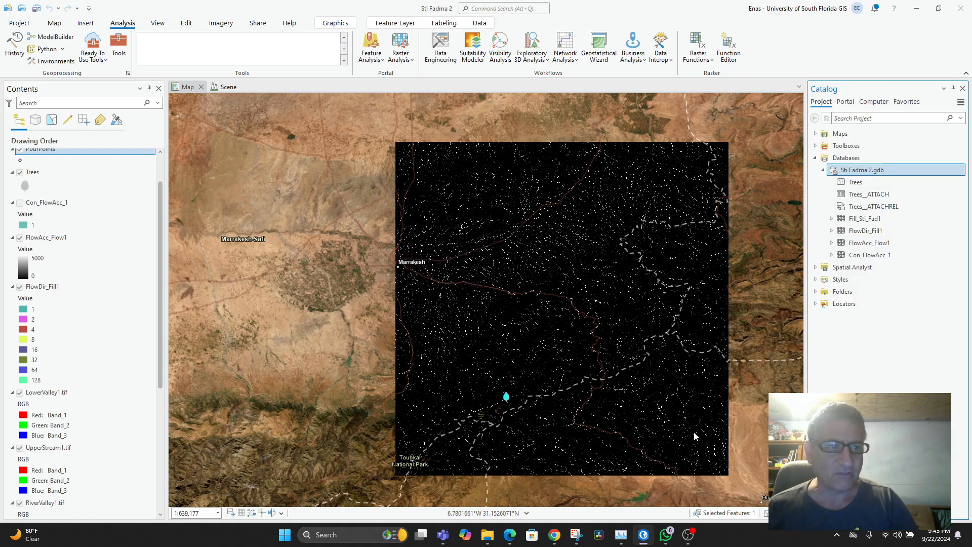
# Begin creating features with the PourPoints template and its point construction tool.
pyautogui.scroll(1, 105, 214)
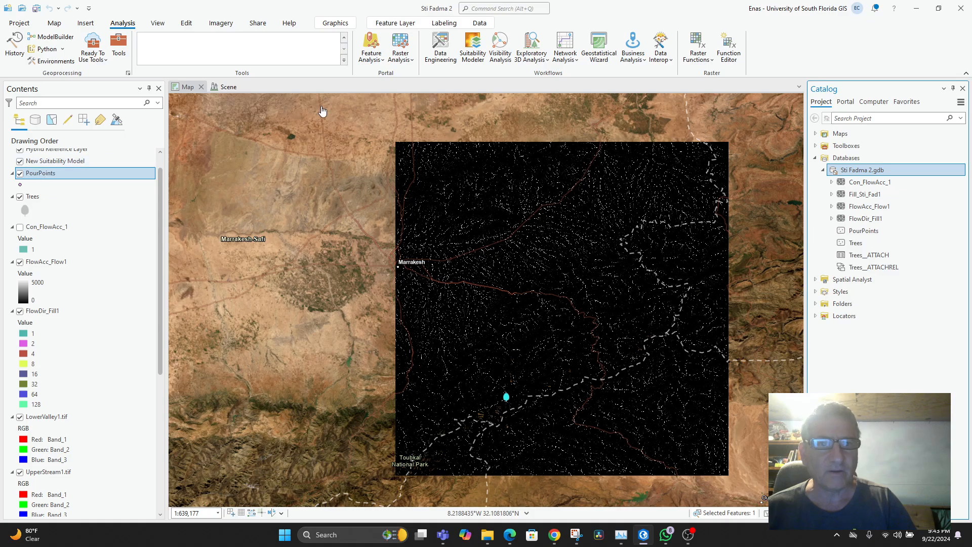
pyautogui.click(156, 27)
pyautogui.click(187, 23)
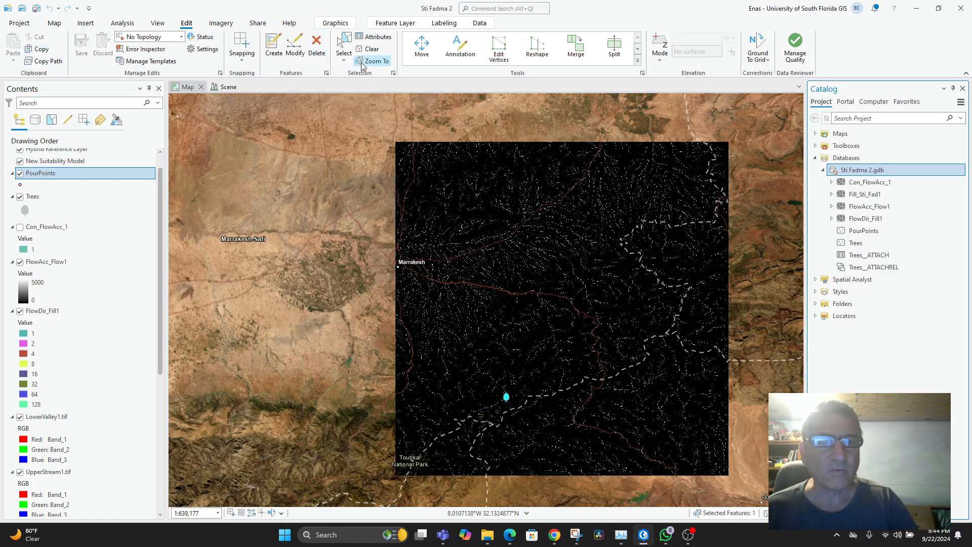
pyautogui.click(270, 51)
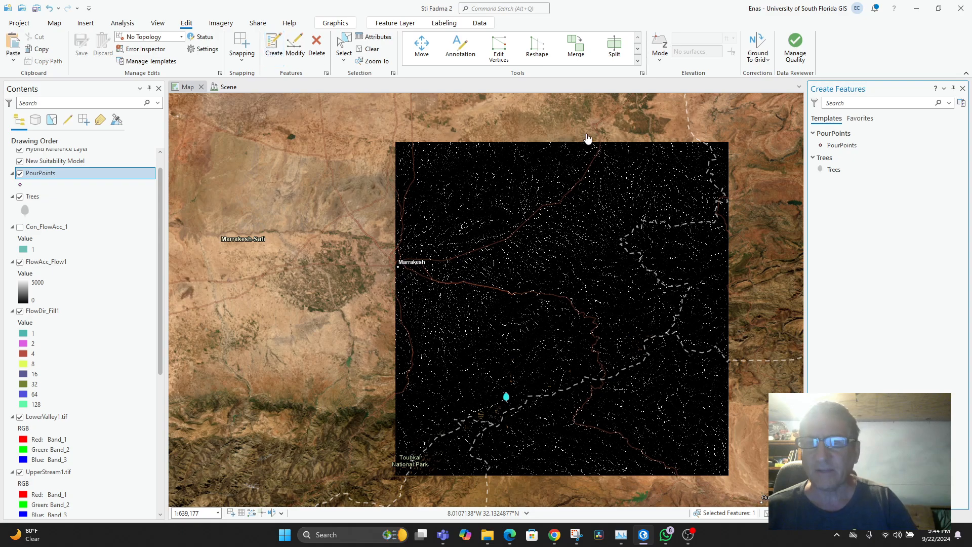
pyautogui.click(843, 146)
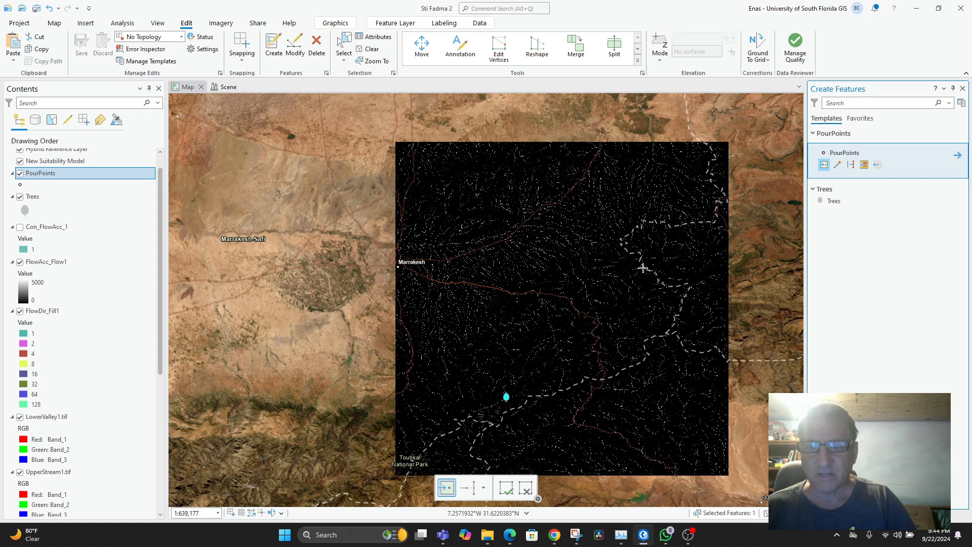
# Turn off the FlowAcc_Flow1, FlowDir_Fill1 and Fill_Sti_Fad1 rasters in the map, keeping LowerValley1.tif turned on.
pyautogui.scroll(5, 541, 368)
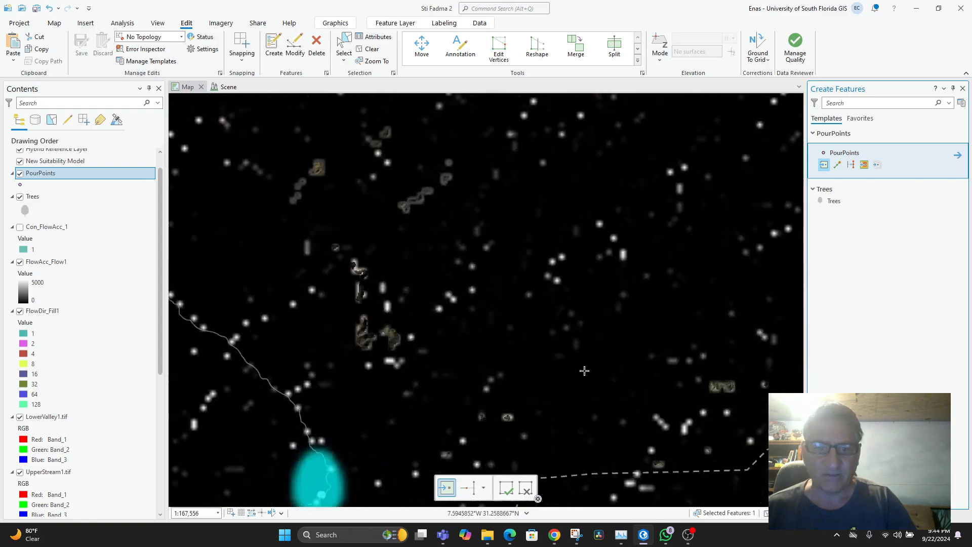
pyautogui.scroll(-3, 561, 326)
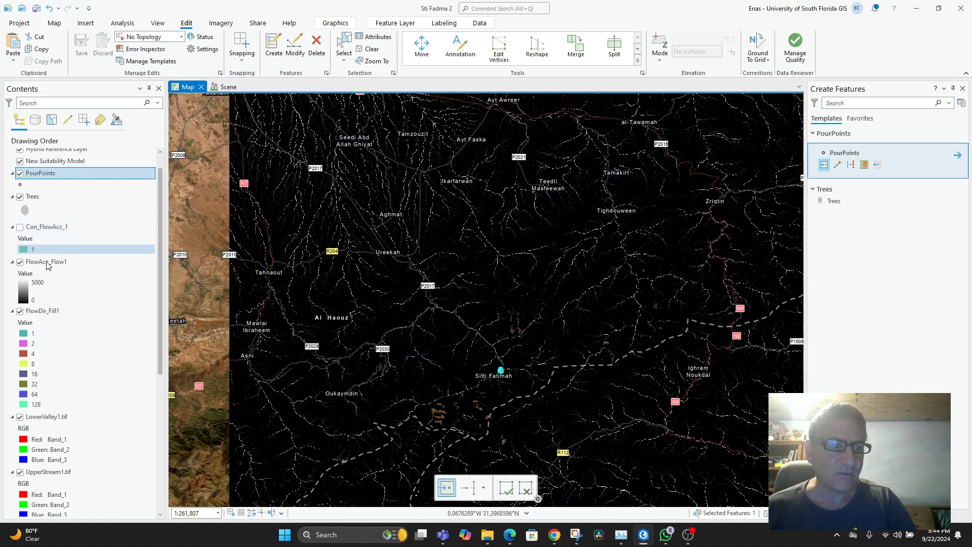
pyautogui.scroll(1, 57, 282)
pyautogui.scroll(-1, 57, 281)
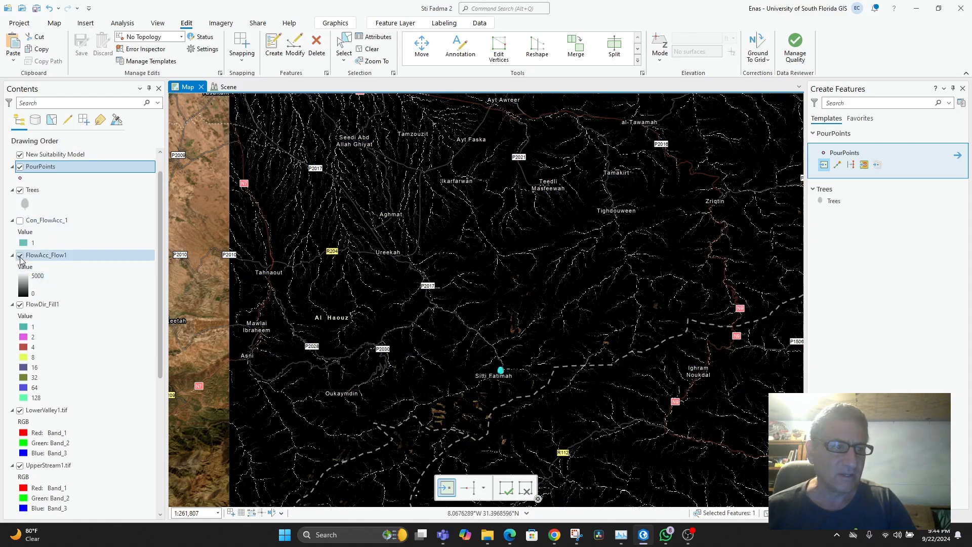
pyautogui.click(20, 256)
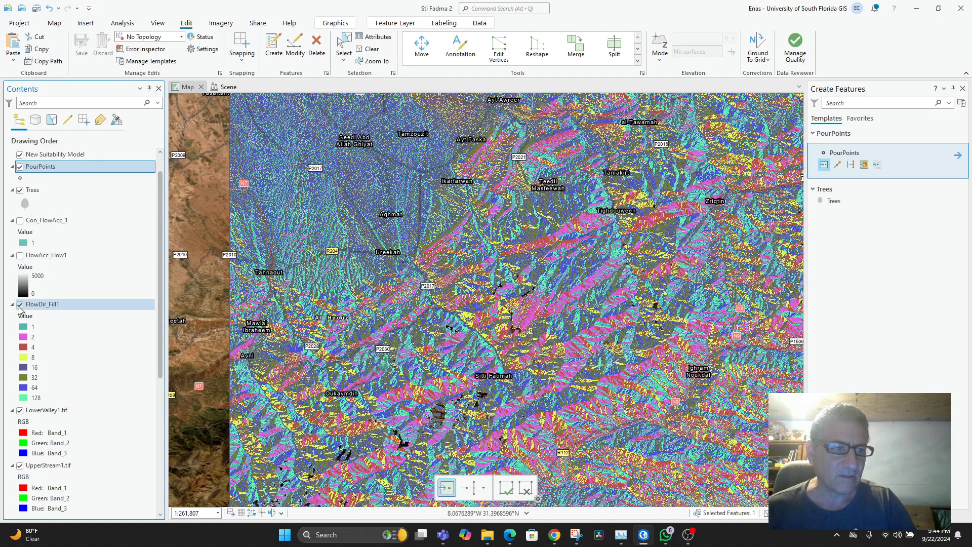
pyautogui.click(20, 305)
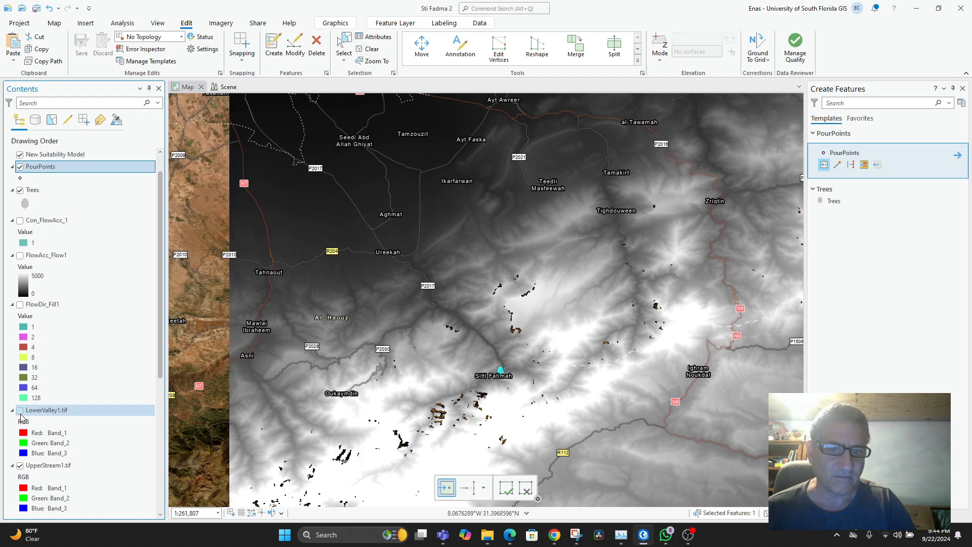
pyautogui.scroll(-1, 23, 405)
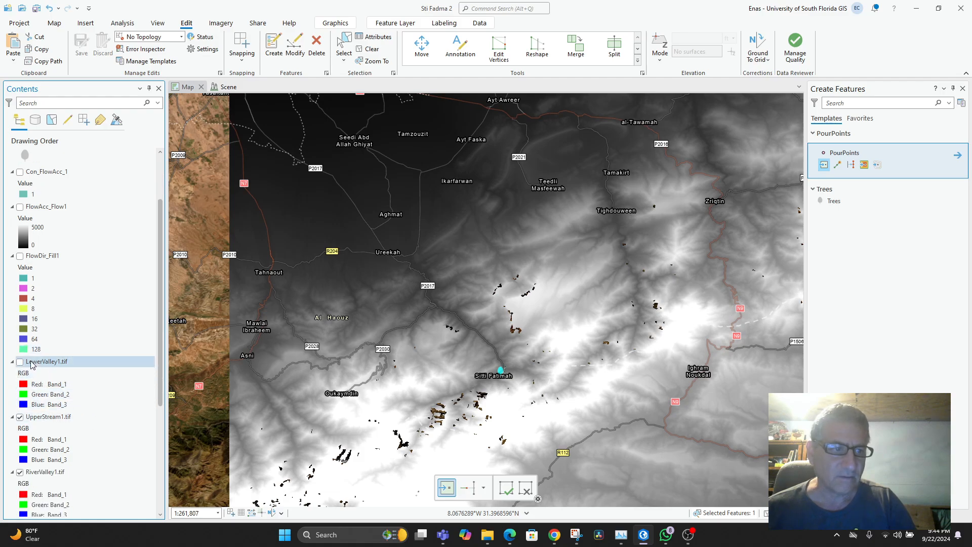
pyautogui.click(21, 362)
pyautogui.scroll(-3, 72, 314)
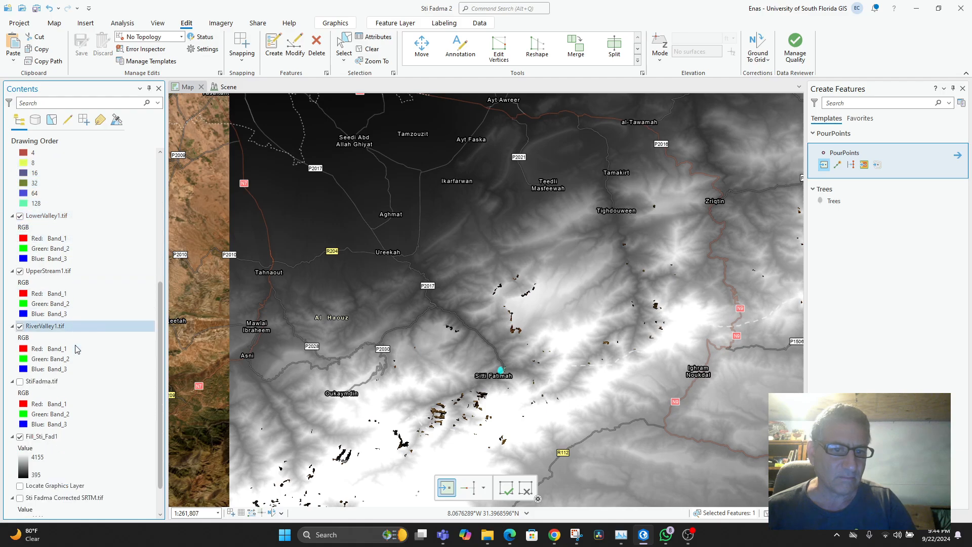
pyautogui.scroll(-1, 77, 350)
pyautogui.click(20, 400)
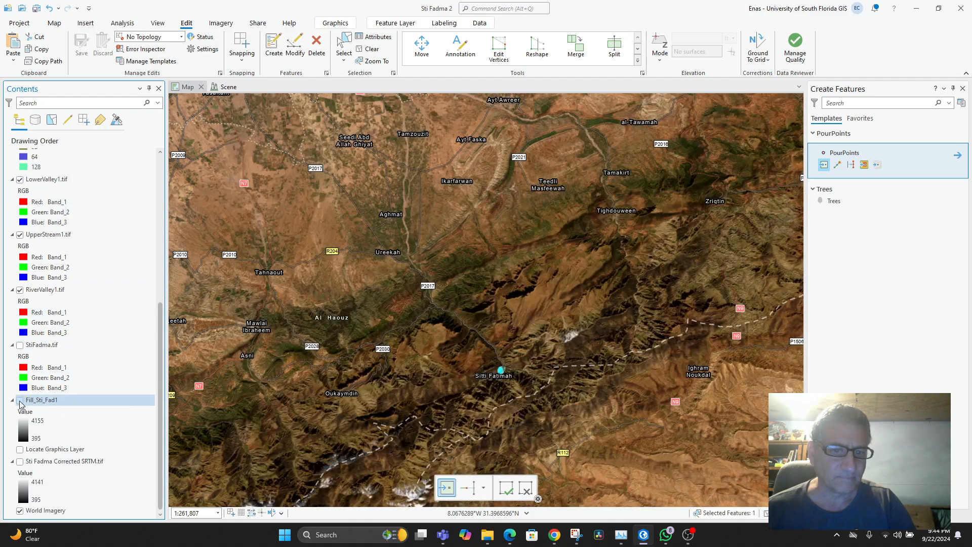
# Place seven pour points along the river through the three high-resolution image tiles northeast of Sitti Fatimah.
pyautogui.scroll(4, 566, 357)
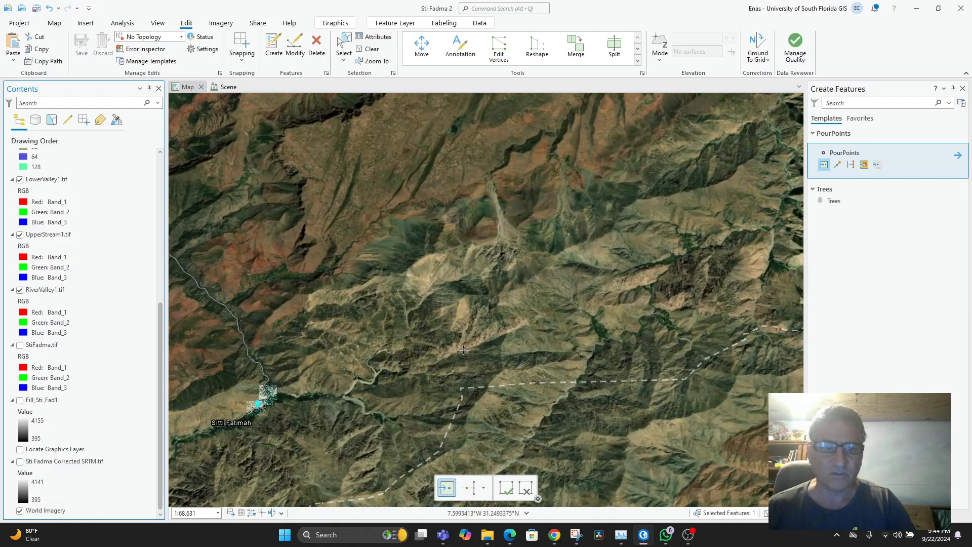
pyautogui.moveTo(463, 349); pyautogui.dragTo(717, 265)
pyautogui.scroll(7, 510, 328)
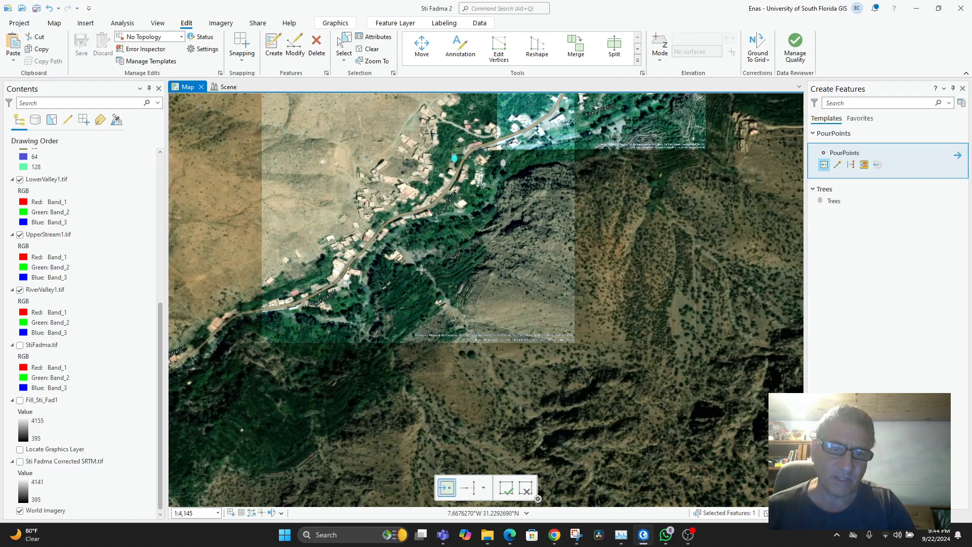
pyautogui.click(423, 307)
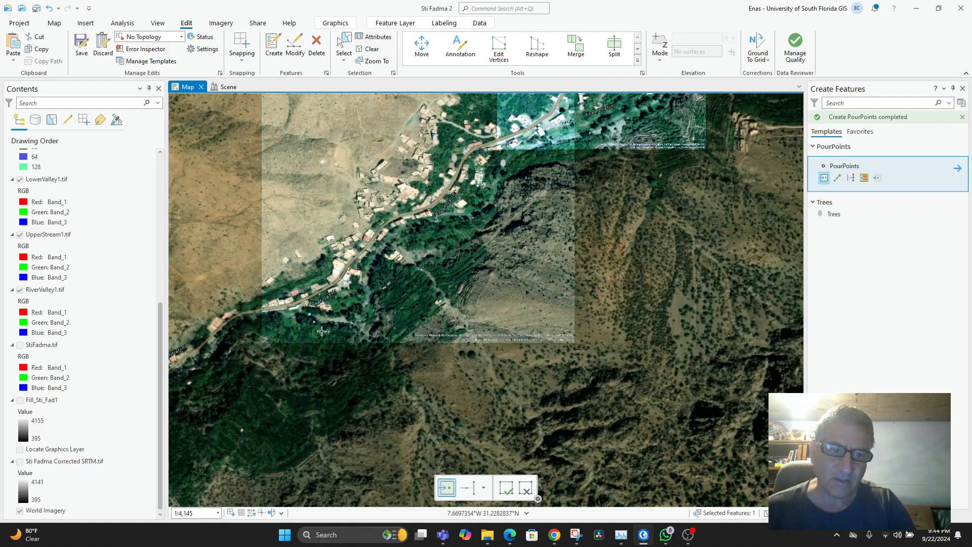
pyautogui.scroll(-3, 623, 215)
pyautogui.scroll(2, 522, 225)
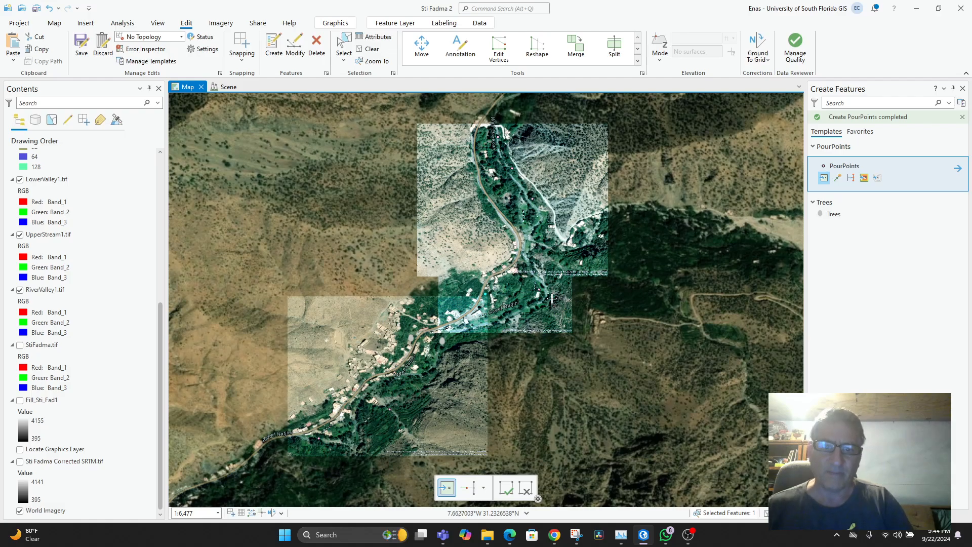
# Enlarge the PourPoints layer's point symbol to a size of 15 pt.
pyautogui.scroll(10, 90, 176)
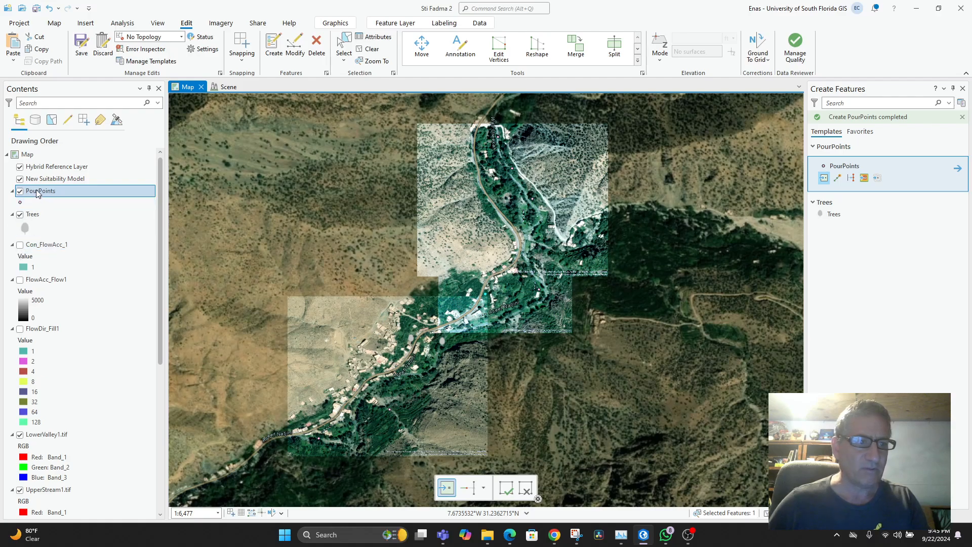
pyautogui.rightClick(37, 193)
pyautogui.click(70, 404)
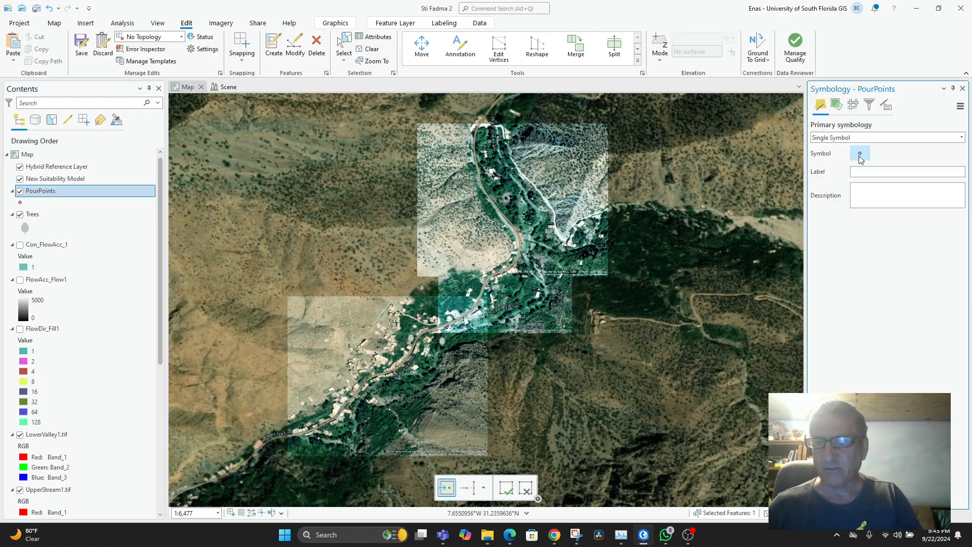
pyautogui.click(860, 155)
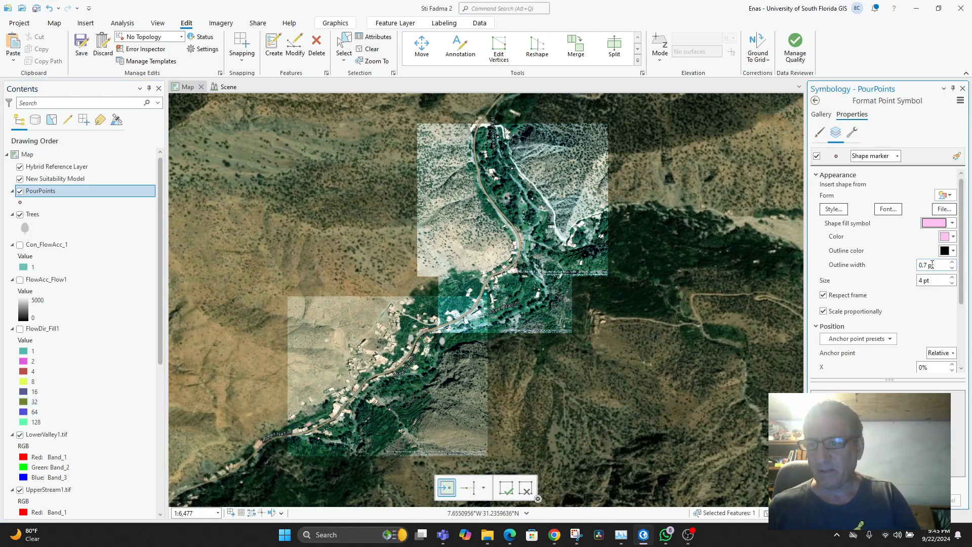
pyautogui.click(937, 282)
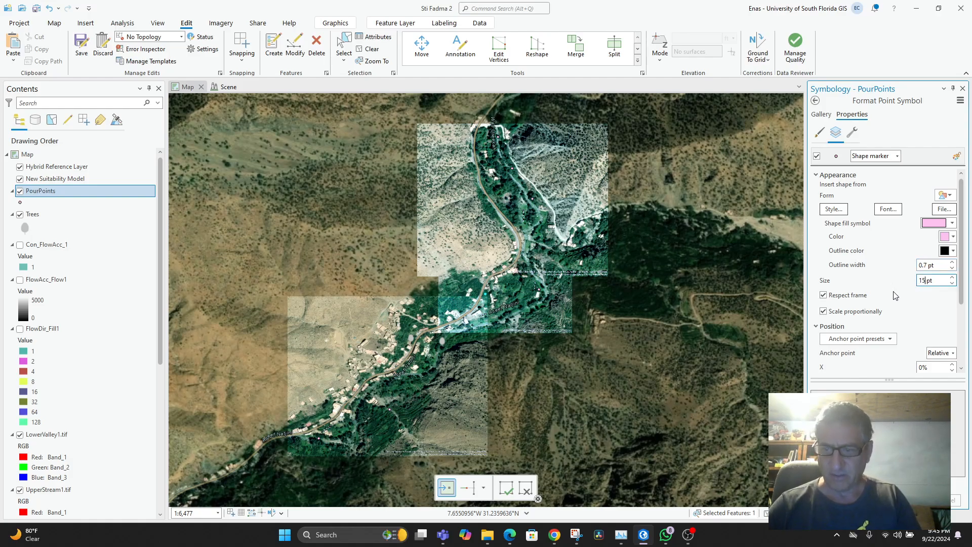
pyautogui.write('15')
pyautogui.press('Return')
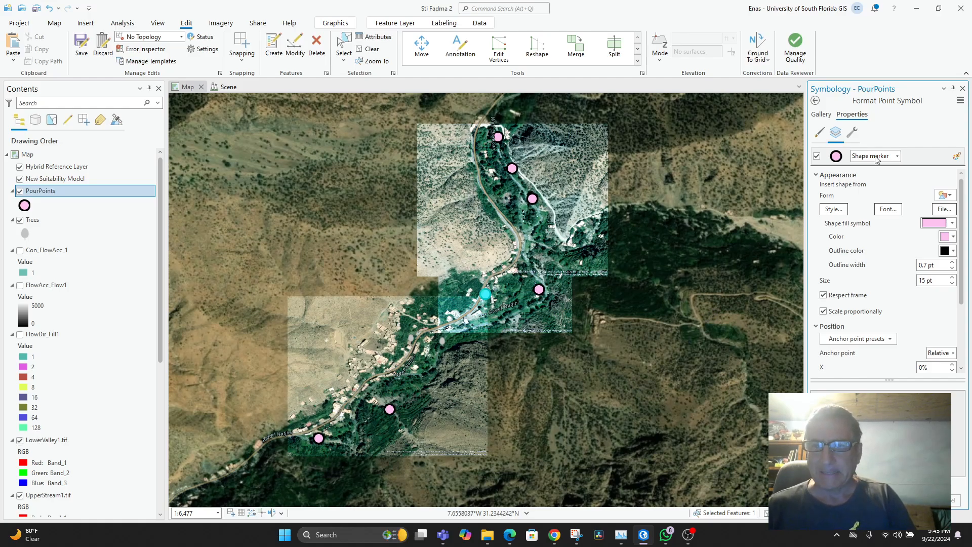
pyautogui.click(962, 89)
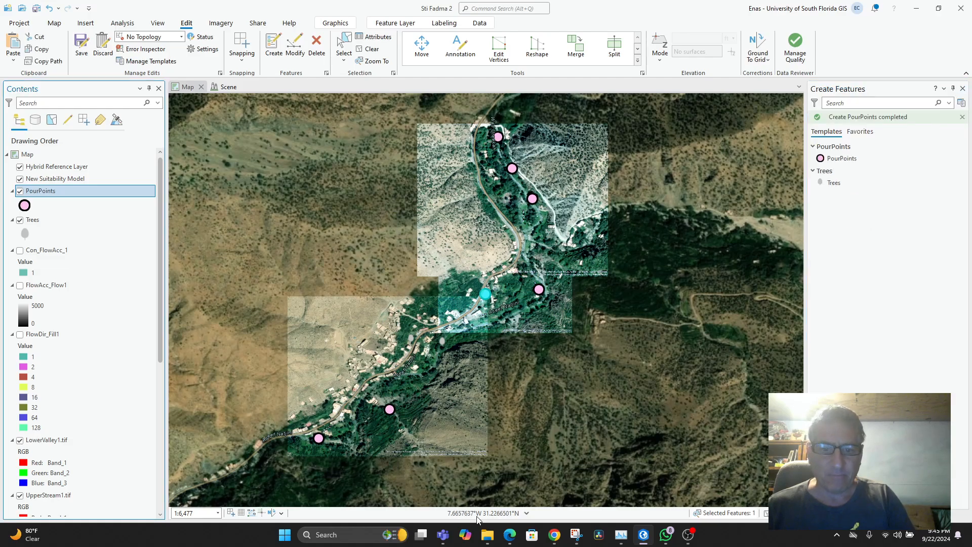
# Switch to ChatGPT in Chrome, read the Step 6 Watershed Delineation instructions, and return to ArcGIS Pro.
pyautogui.click(554, 536)
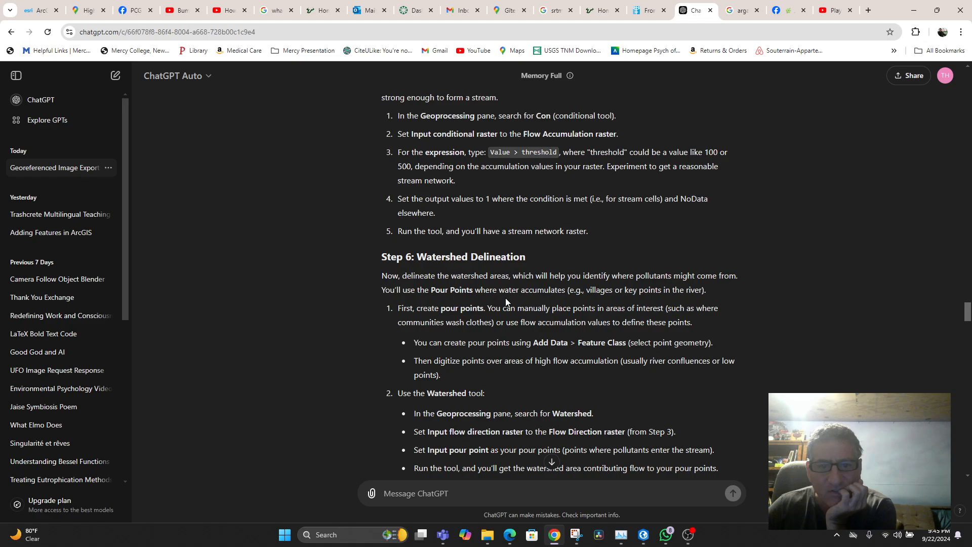
pyautogui.scroll(-2, 543, 357)
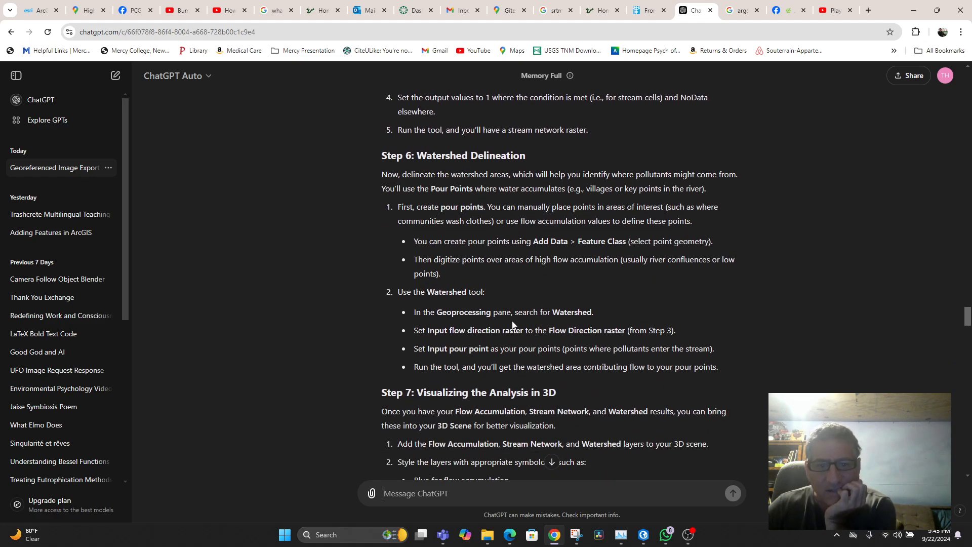
pyautogui.click(642, 540)
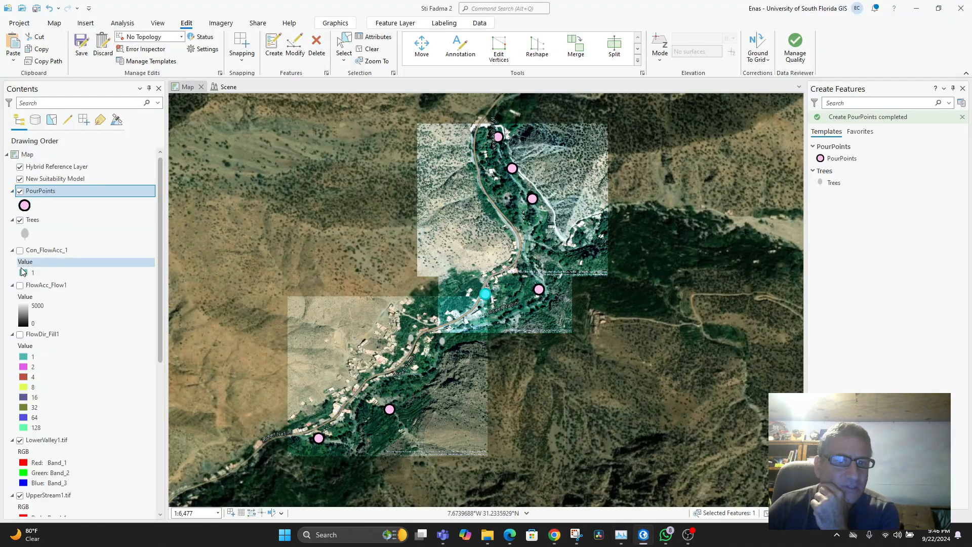
# Turn on the FlowAcc_Flow1, Con_FlowAcc_1 and FlowDir_Fill1 rasters and compare the stream network with the pour points.
pyautogui.click(21, 286)
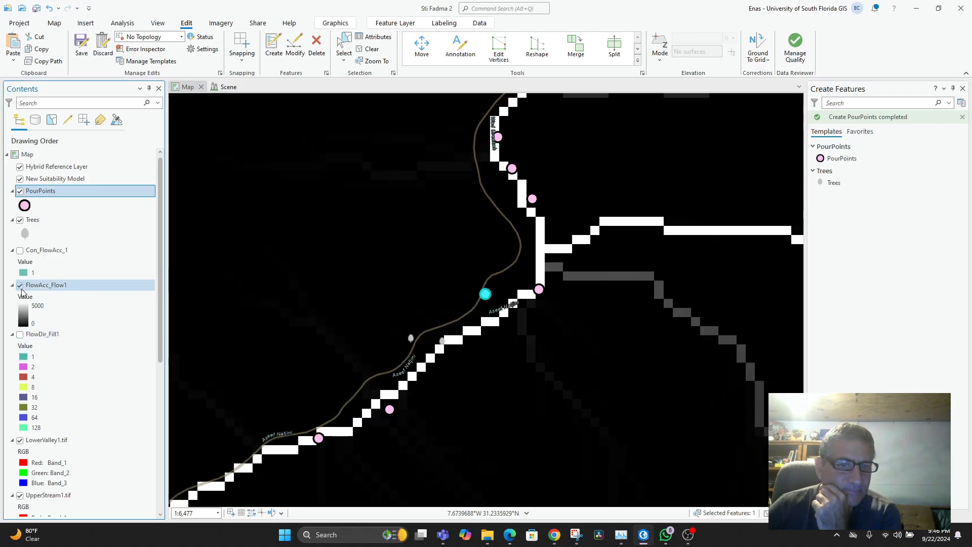
pyautogui.scroll(-10, 521, 330)
pyautogui.scroll(4, 512, 328)
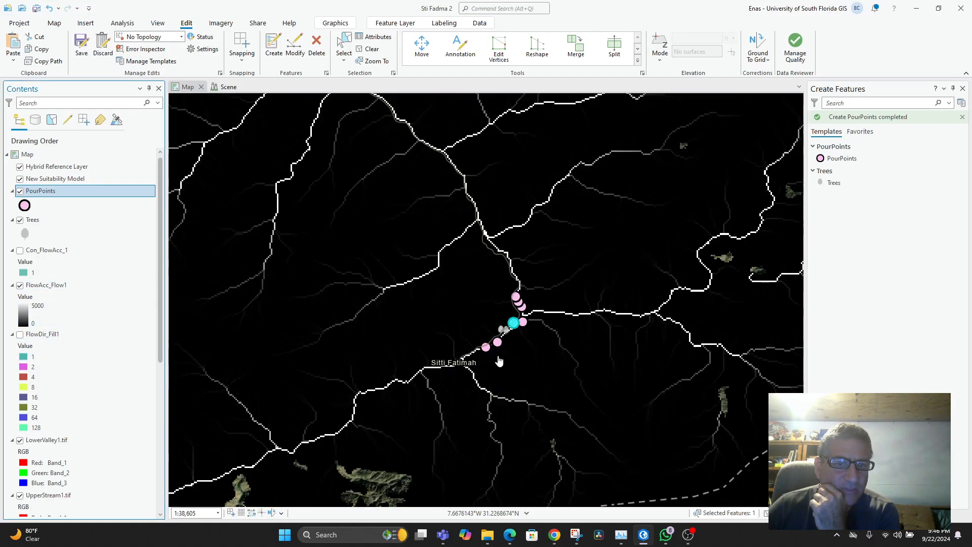
pyautogui.scroll(2, 499, 361)
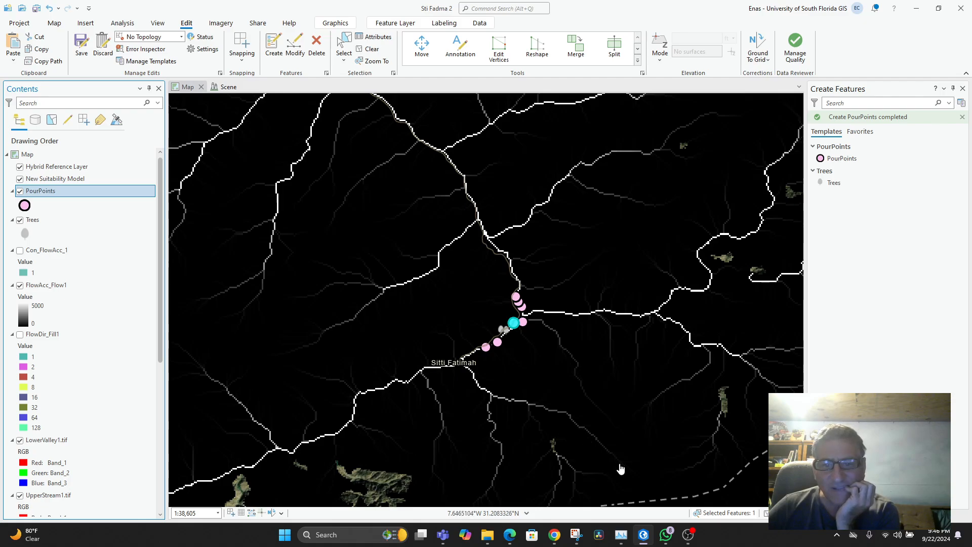
pyautogui.click(20, 250)
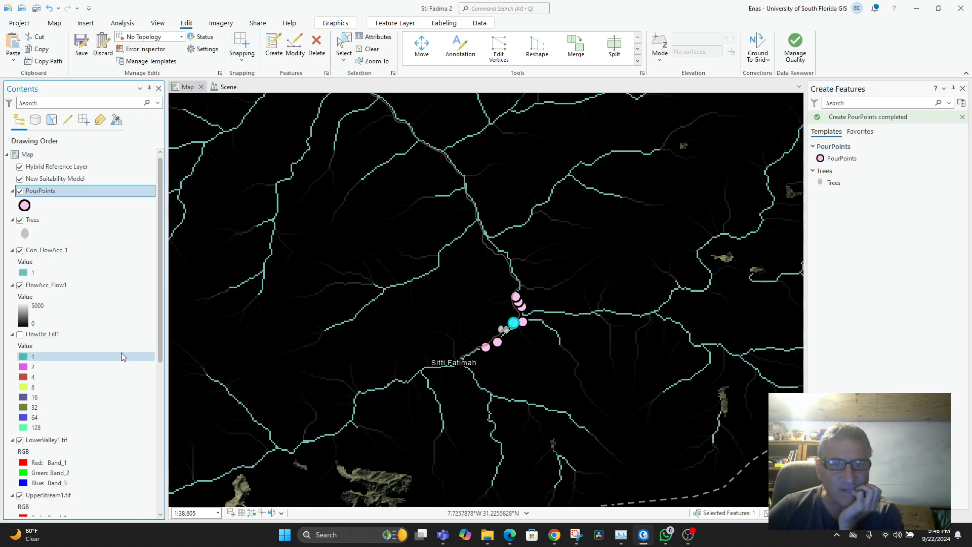
pyautogui.click(20, 286)
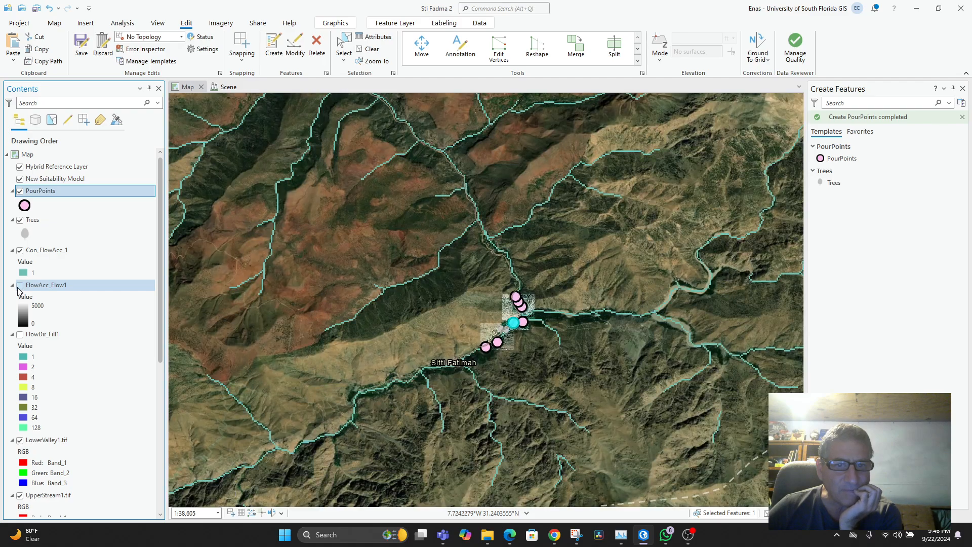
pyautogui.click(20, 286)
pyautogui.click(20, 250)
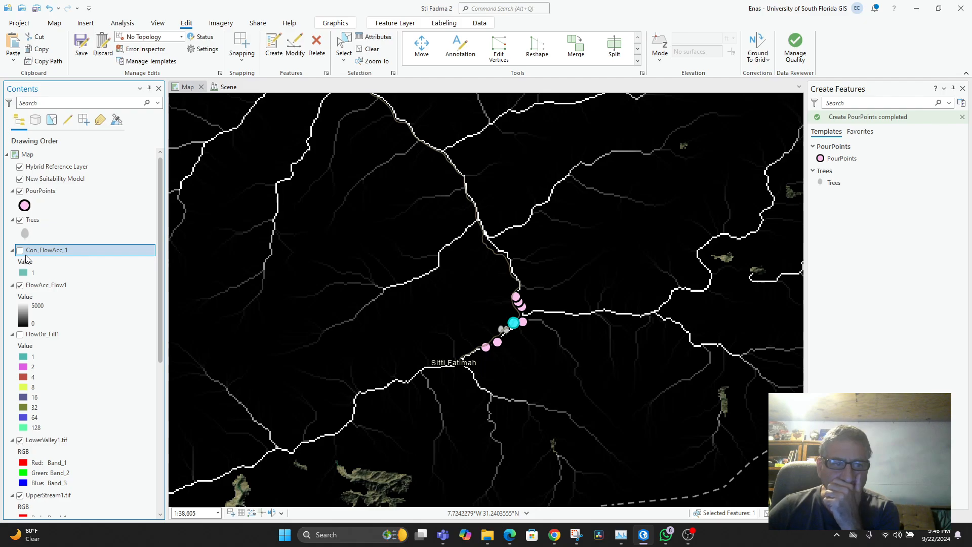
pyautogui.click(20, 251)
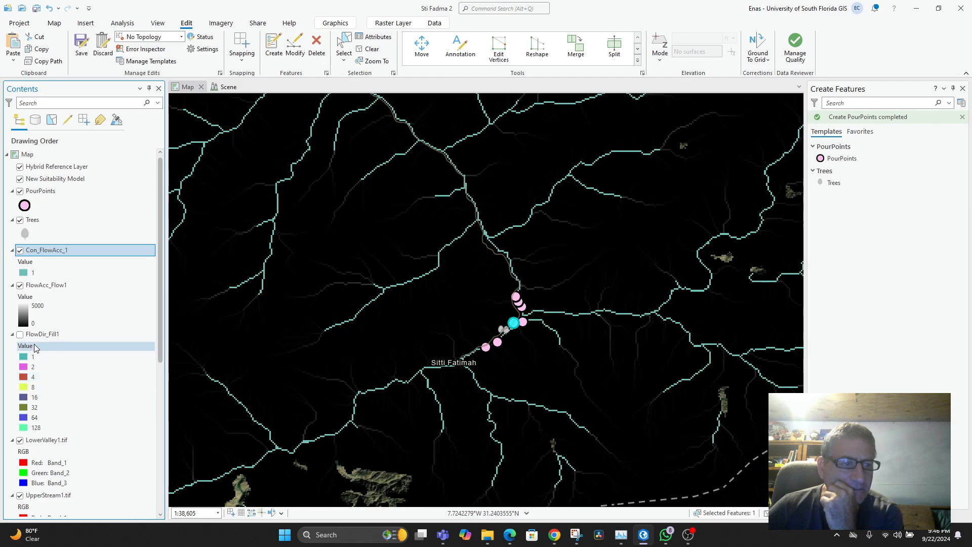
pyautogui.click(20, 335)
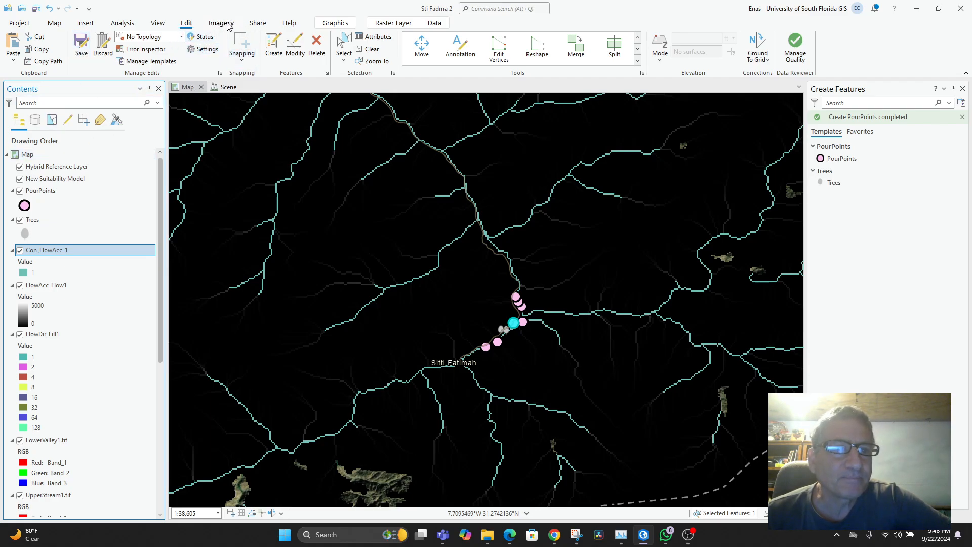
# Open the geoprocessing tools, check ChatGPT's Watershed tool instructions in Chrome, and return to ArcGIS Pro.
pyautogui.click(122, 24)
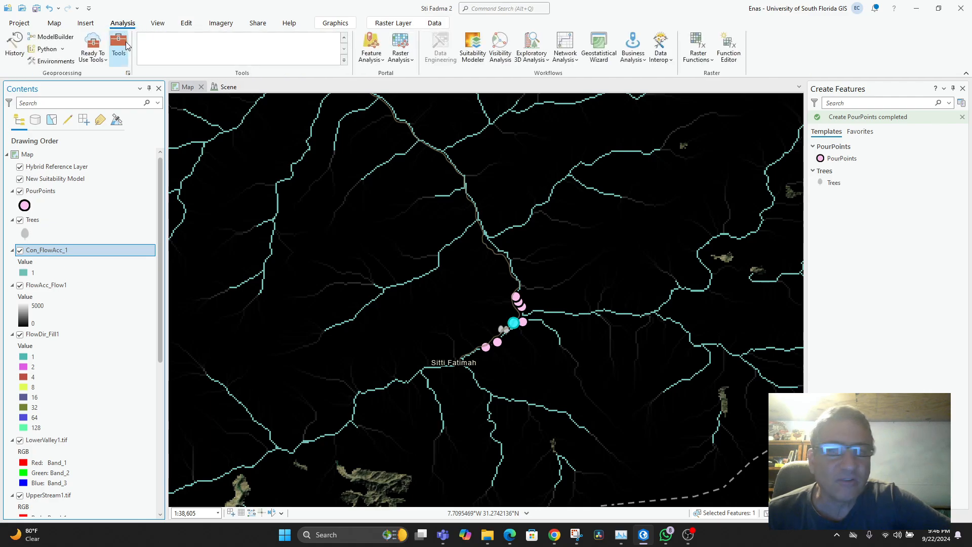
pyautogui.click(118, 46)
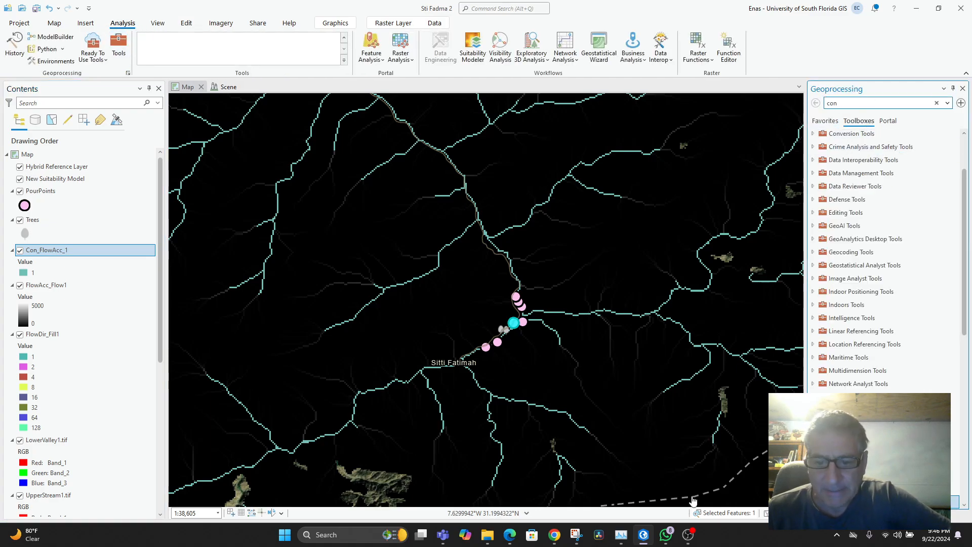
pyautogui.click(553, 536)
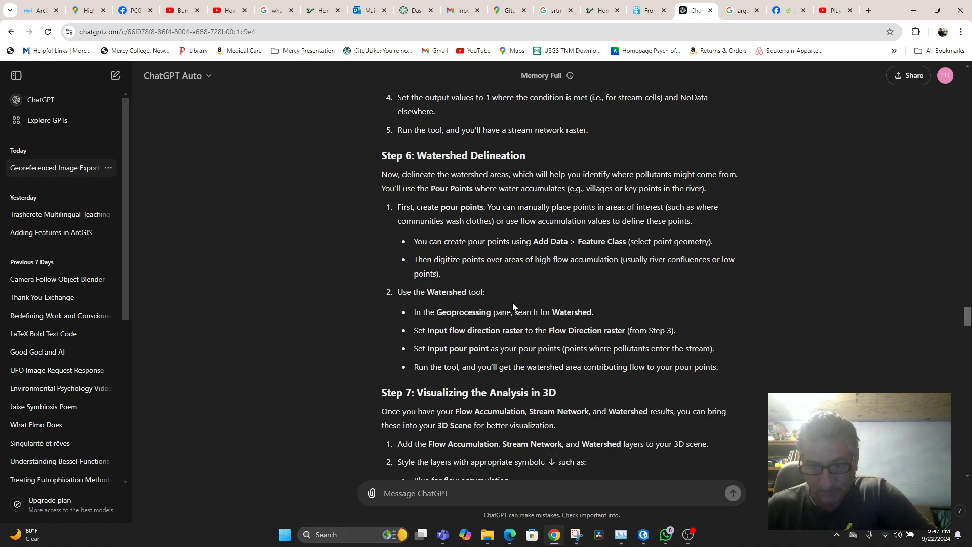
pyautogui.click(554, 535)
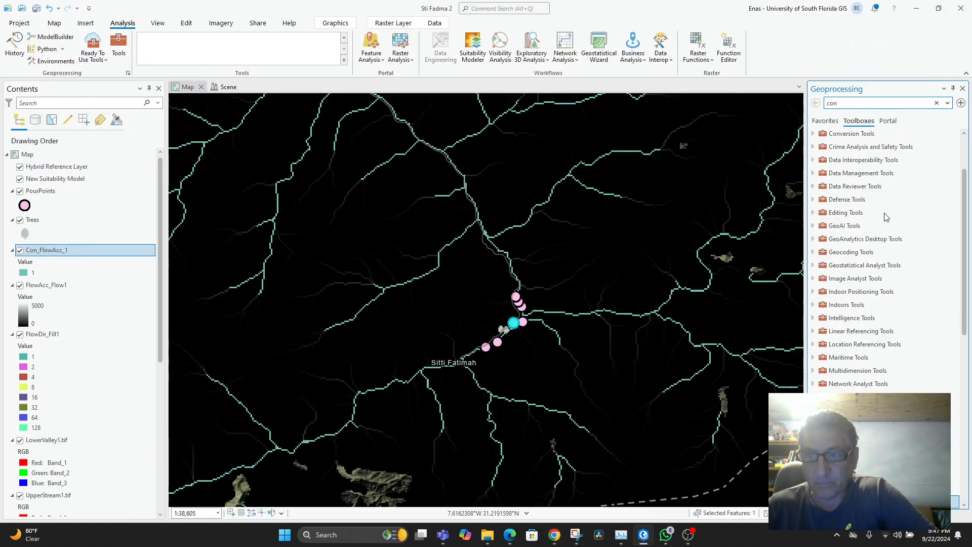
# Search the geoprocessing tools for "watershed" and open the Watershed tool from Spatial Analyst Tools.
pyautogui.click(937, 103)
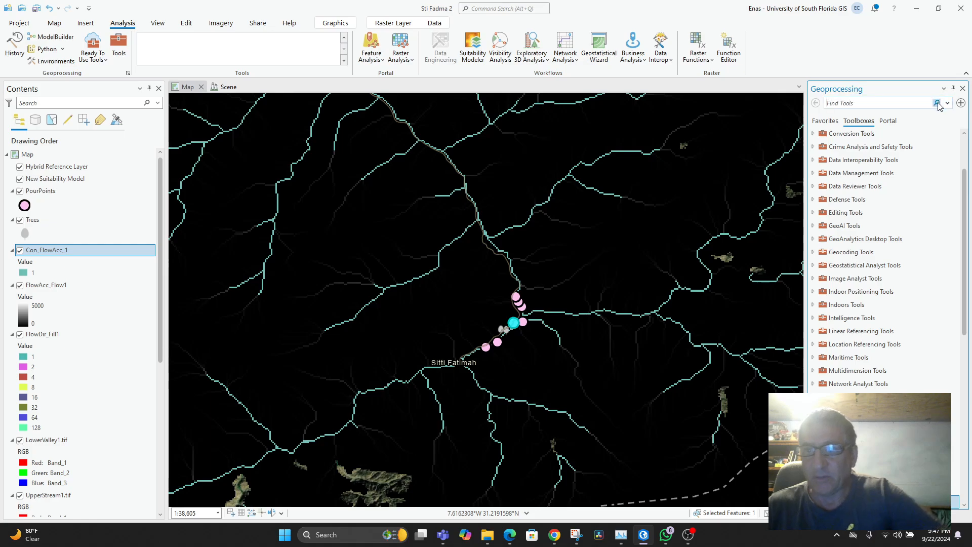
pyautogui.write('water')
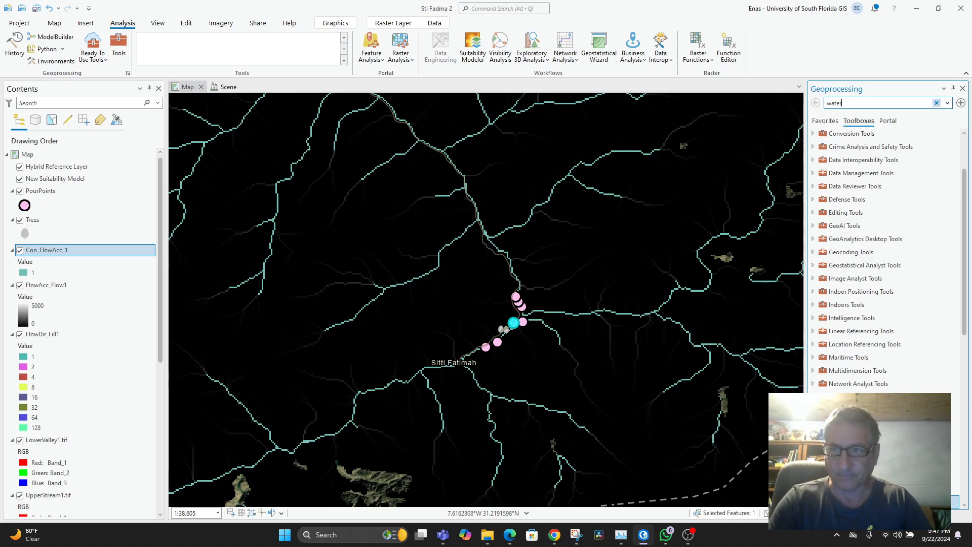
pyautogui.write('shed')
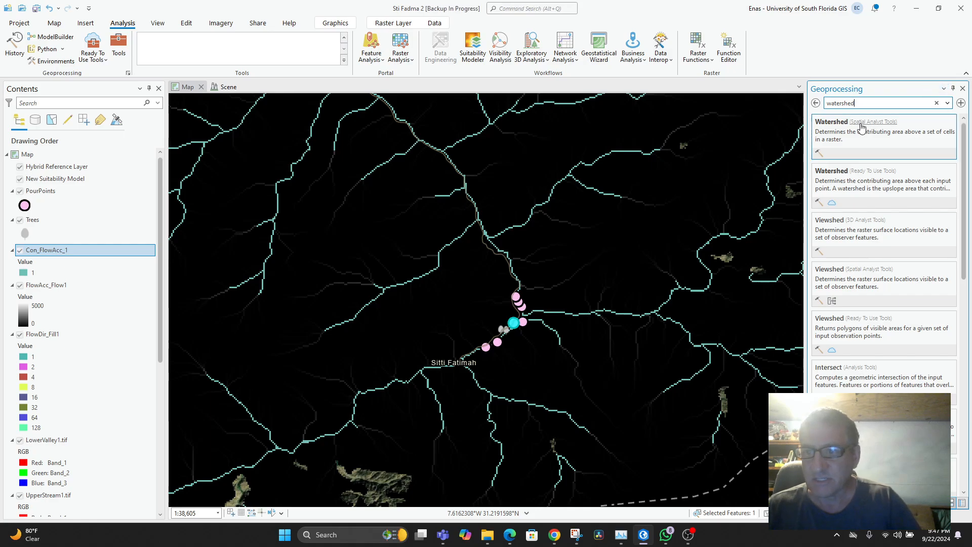
pyautogui.click(849, 133)
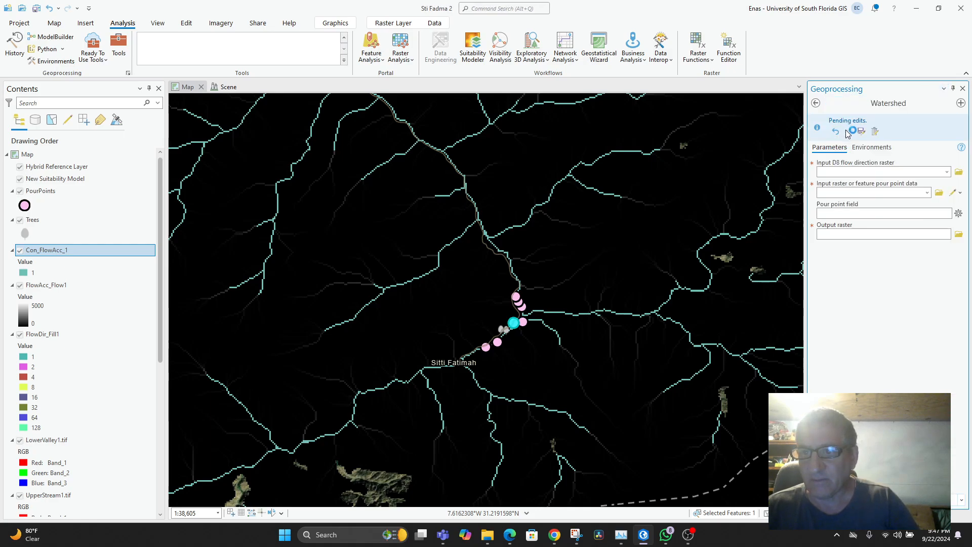
pyautogui.click(816, 103)
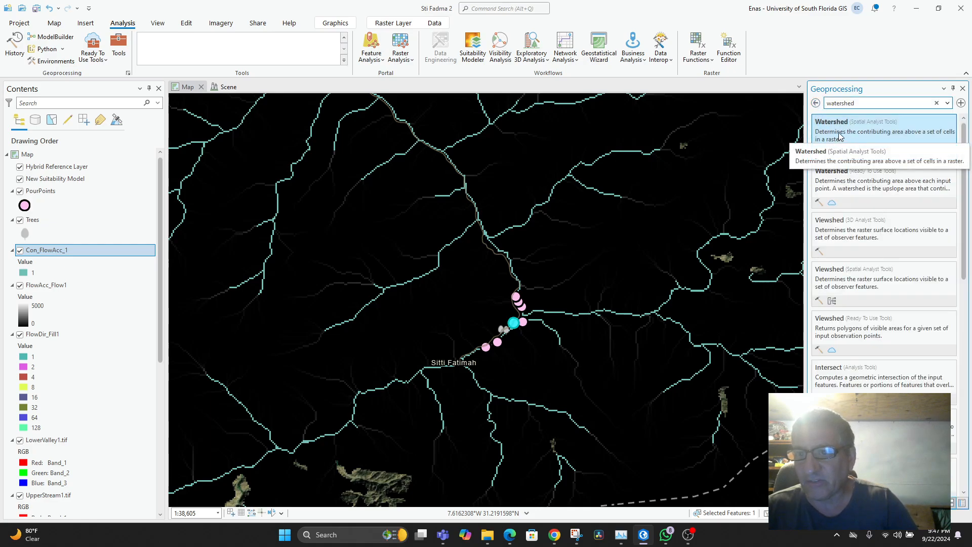
pyautogui.click(840, 135)
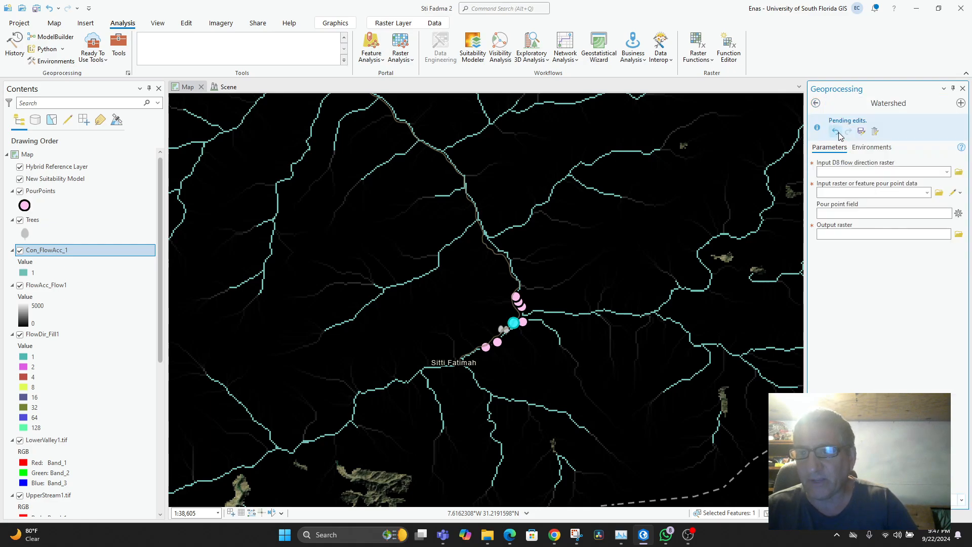
# Set FlowDir_Fill1 as the Watershed tool's D8 flow direction raster and PourPoints as its pour point data.
pyautogui.click(947, 174)
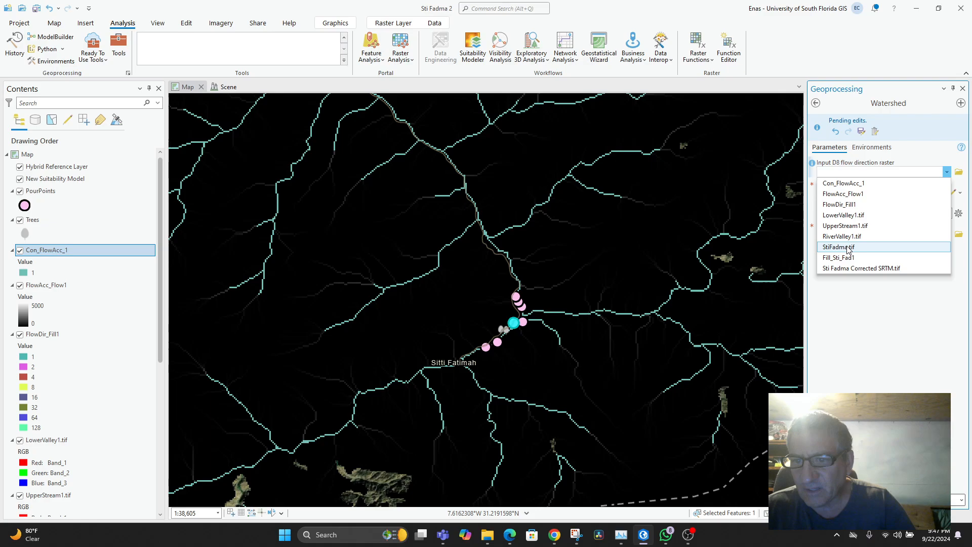
pyautogui.click(836, 205)
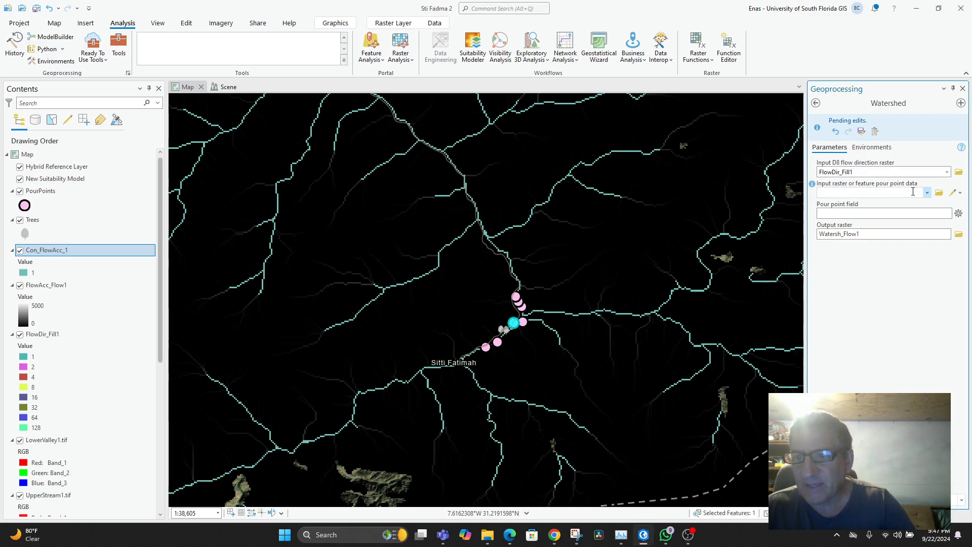
pyautogui.click(928, 197)
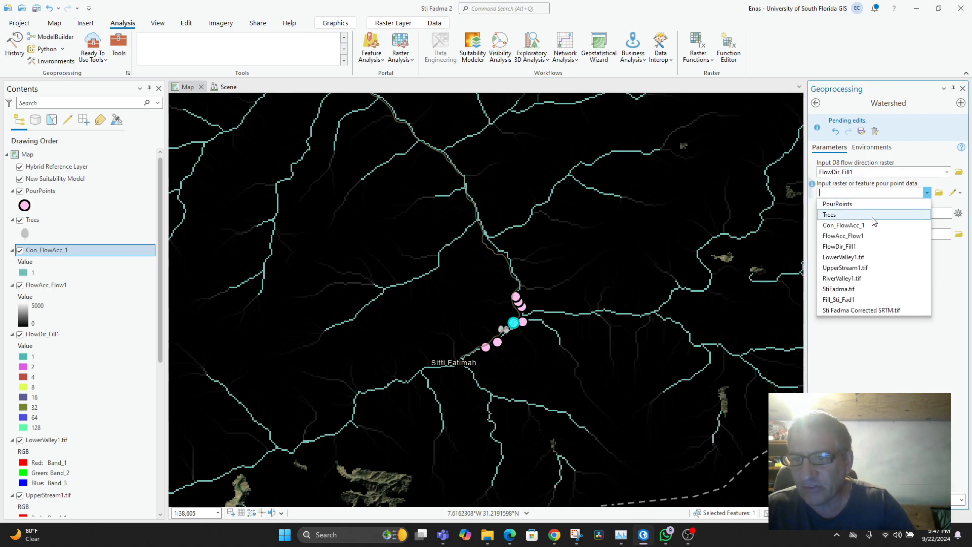
pyautogui.click(840, 204)
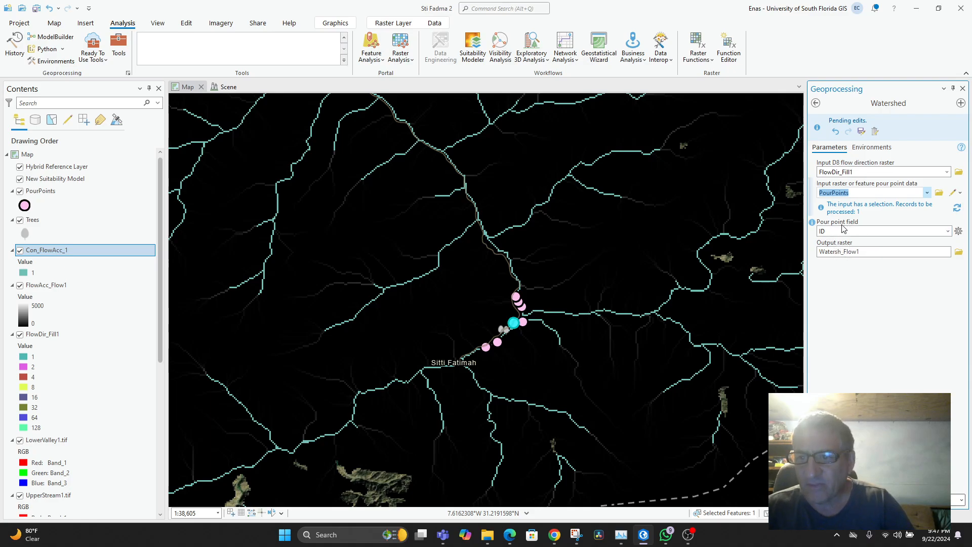
# Try to run the Watershed tool with ID as the pour point field and Watersh_Flow1 as the output raster.
pyautogui.click(949, 231)
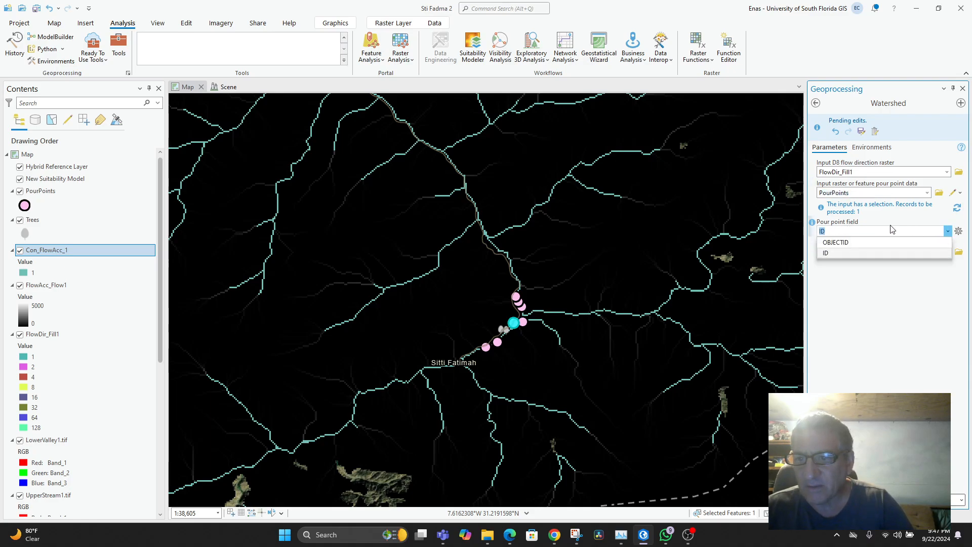
pyautogui.click(870, 221)
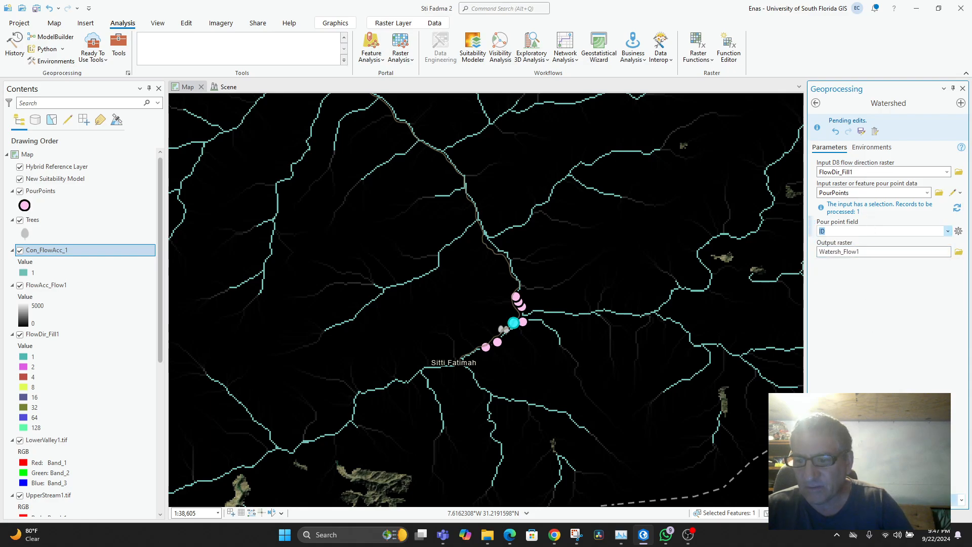
pyautogui.click(937, 500)
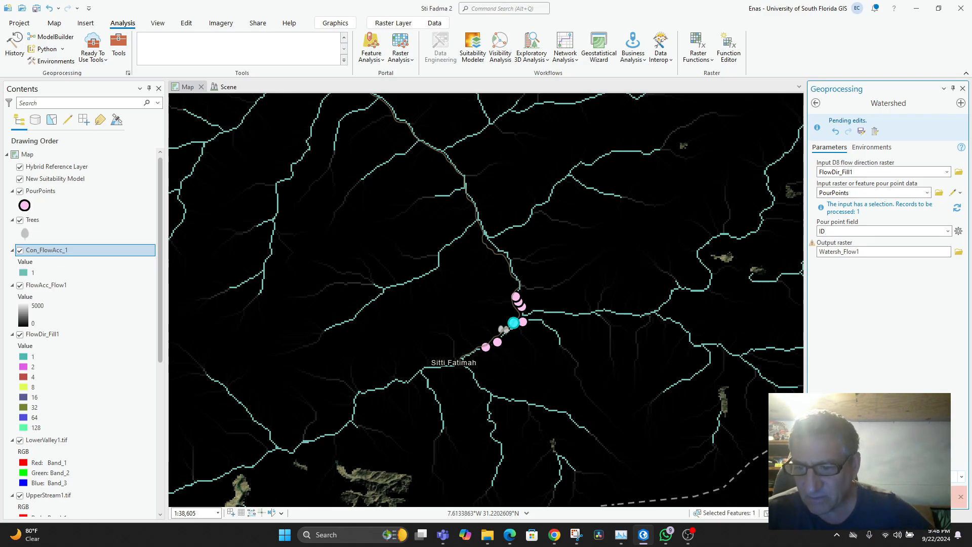
pyautogui.click(961, 497)
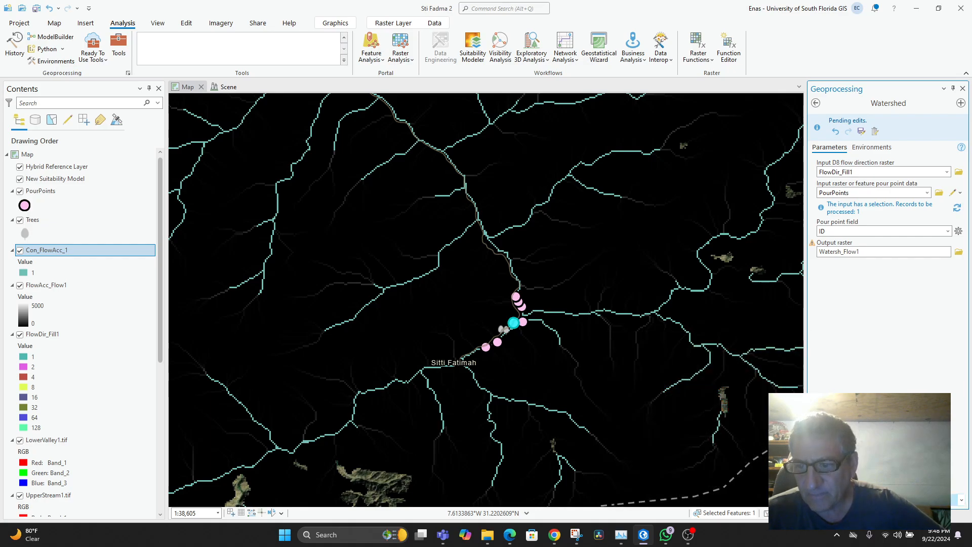
pyautogui.click(963, 480)
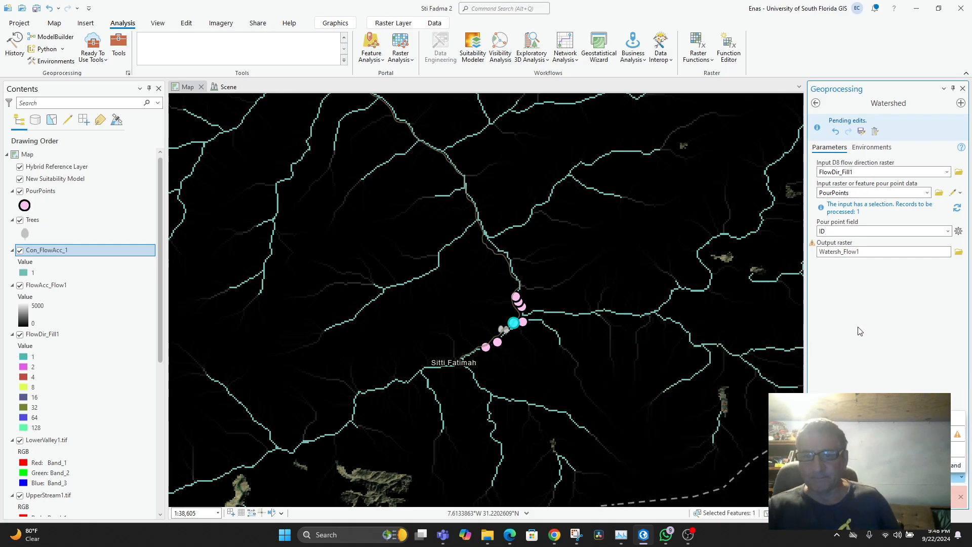
# Set the Watershed tool's pour point field to OBJECTID and try to run it with output raster Watersh_Flow1.
pyautogui.scroll(4, 504, 379)
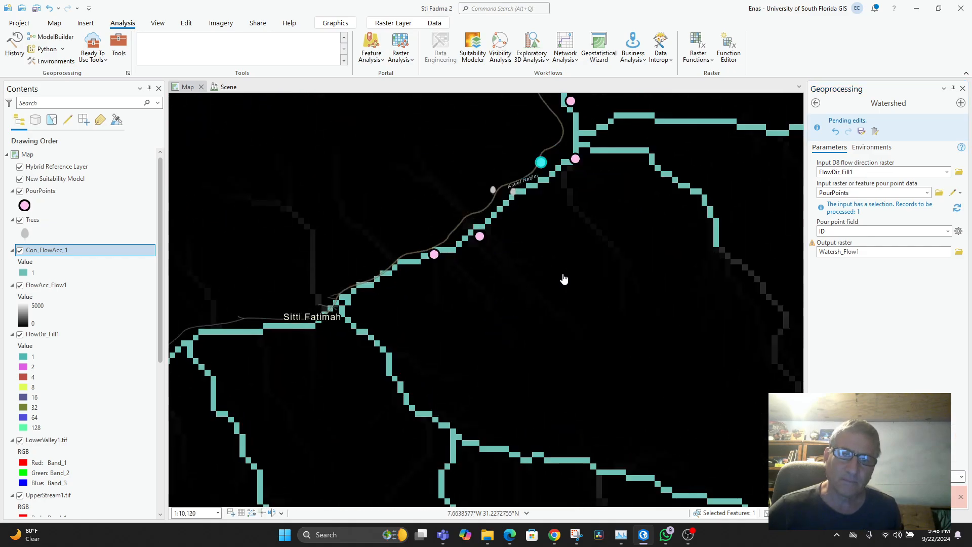
pyautogui.moveTo(564, 278); pyautogui.dragTo(503, 404)
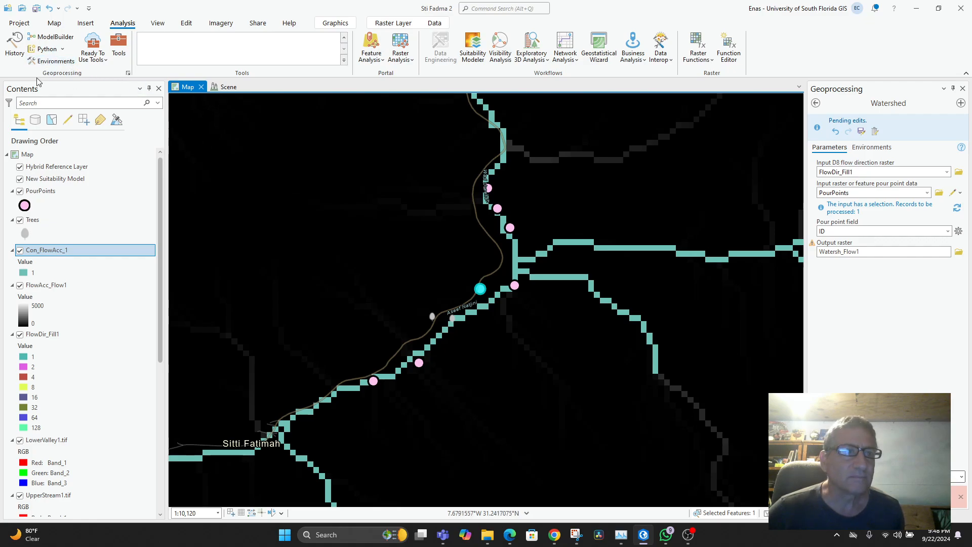
pyautogui.click(947, 231)
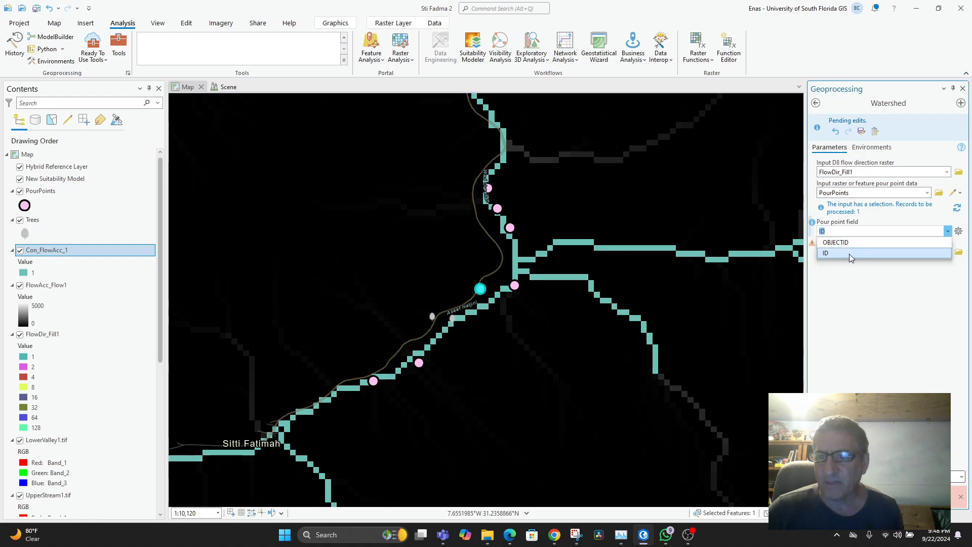
pyautogui.click(850, 253)
pyautogui.click(947, 231)
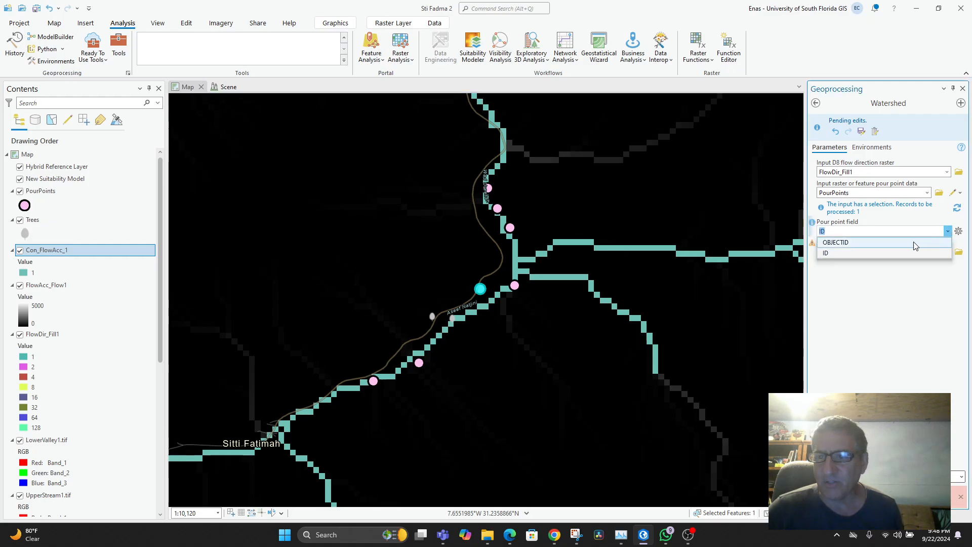
pyautogui.click(878, 244)
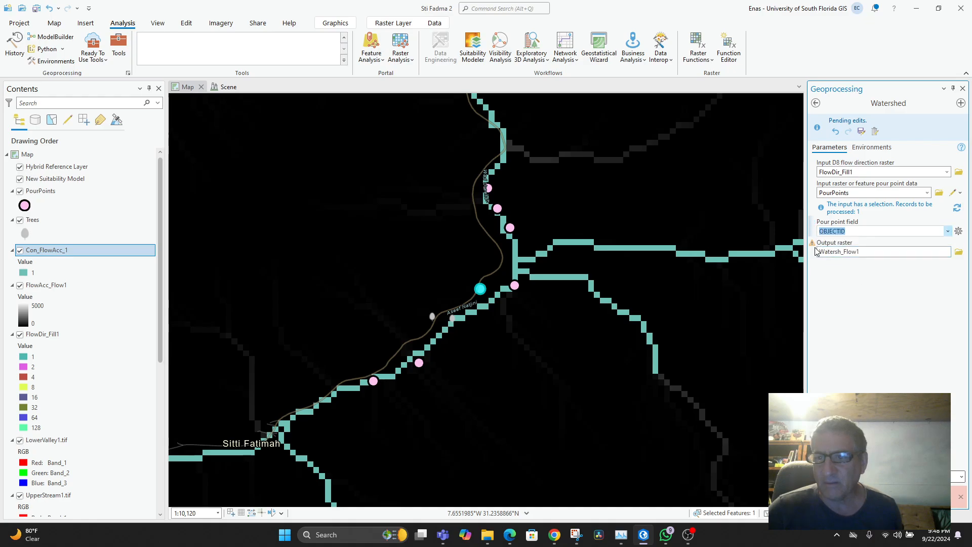
pyautogui.moveTo(814, 246)
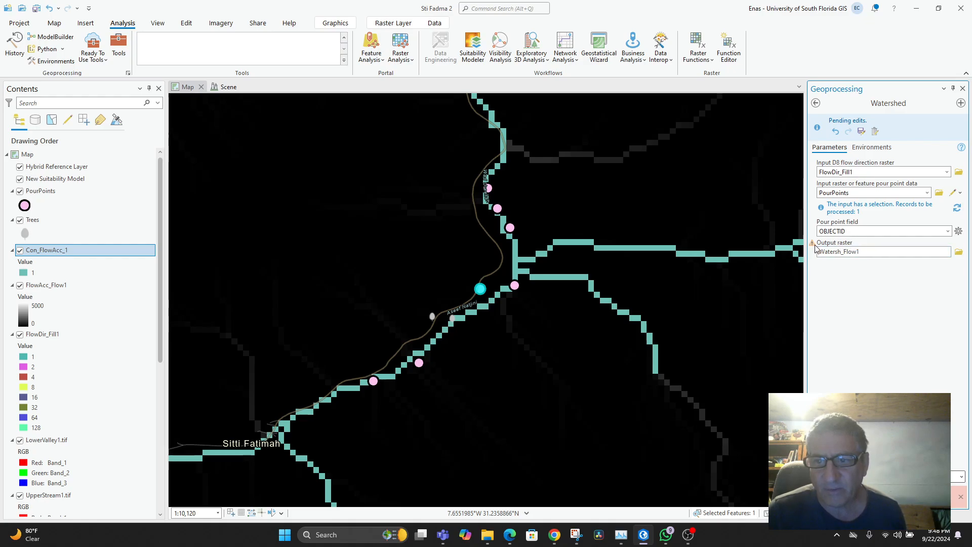
pyautogui.click(869, 254)
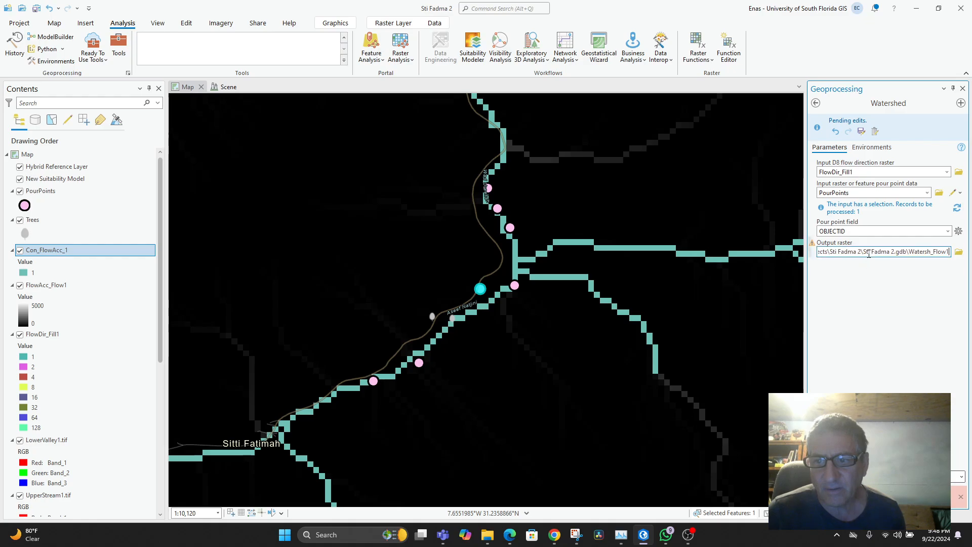
pyautogui.click(938, 476)
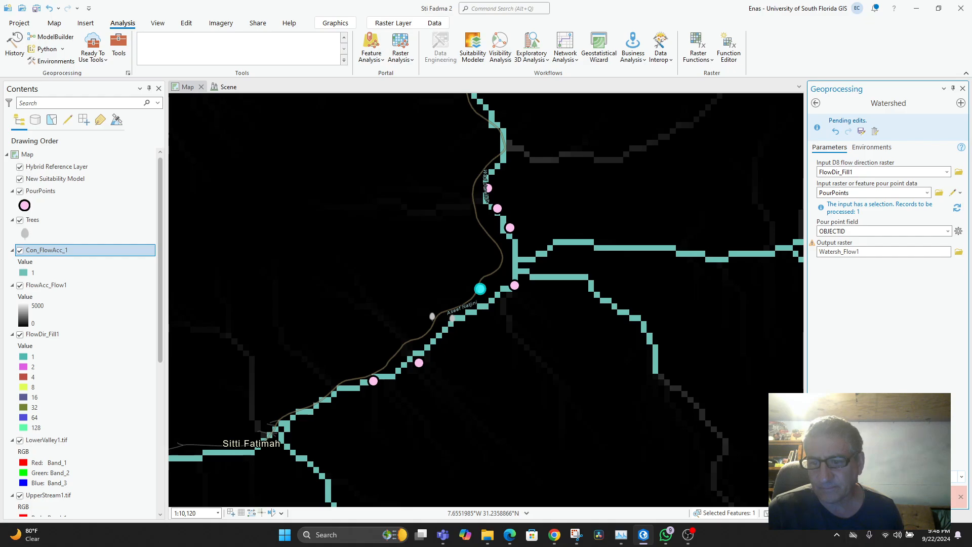
# Open the Watershed run's details, read through its messages, and close them.
pyautogui.click(843, 501)
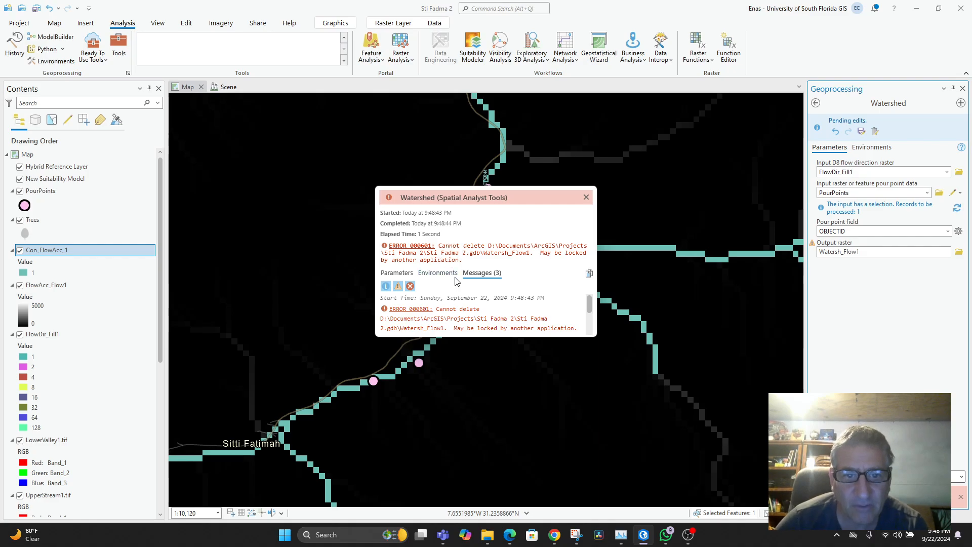
pyautogui.scroll(-5, 509, 308)
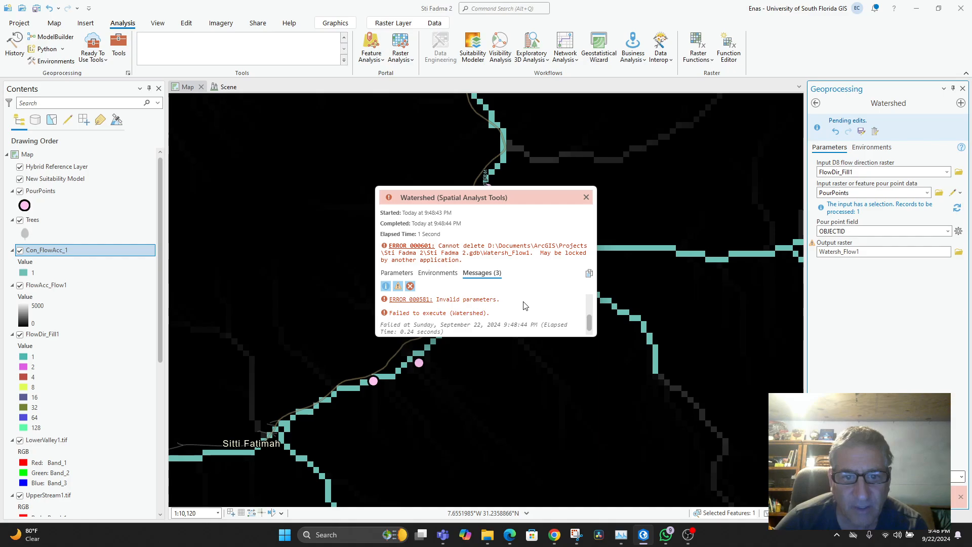
pyautogui.click(586, 198)
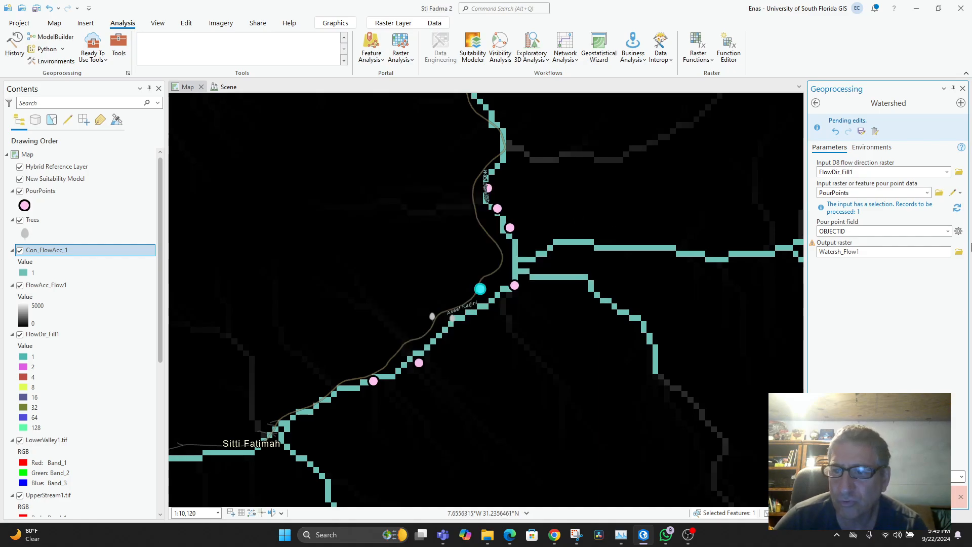
# Set the Watershed tool's pour point field back to ID and name the output raster Watersh_Flow2.
pyautogui.click(947, 231)
pyautogui.click(830, 252)
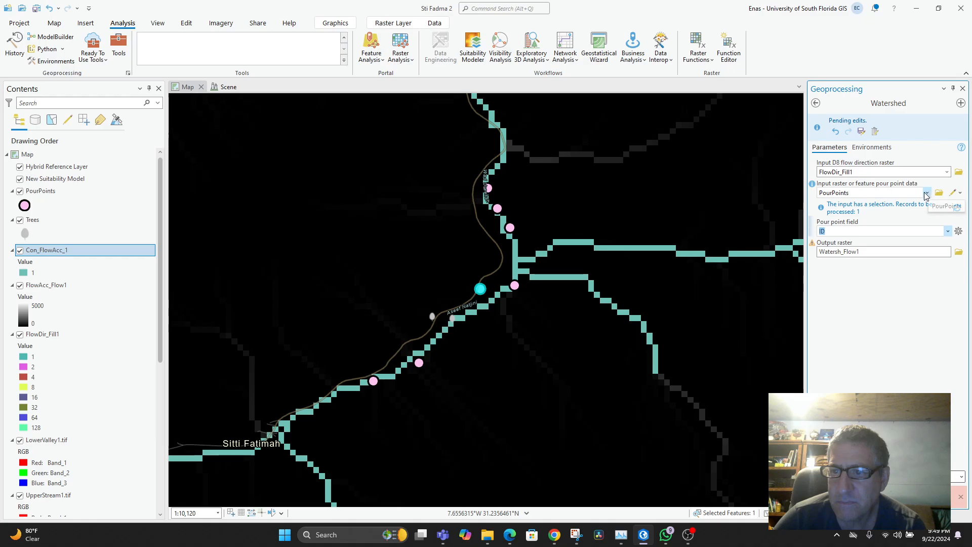
pyautogui.click(877, 253)
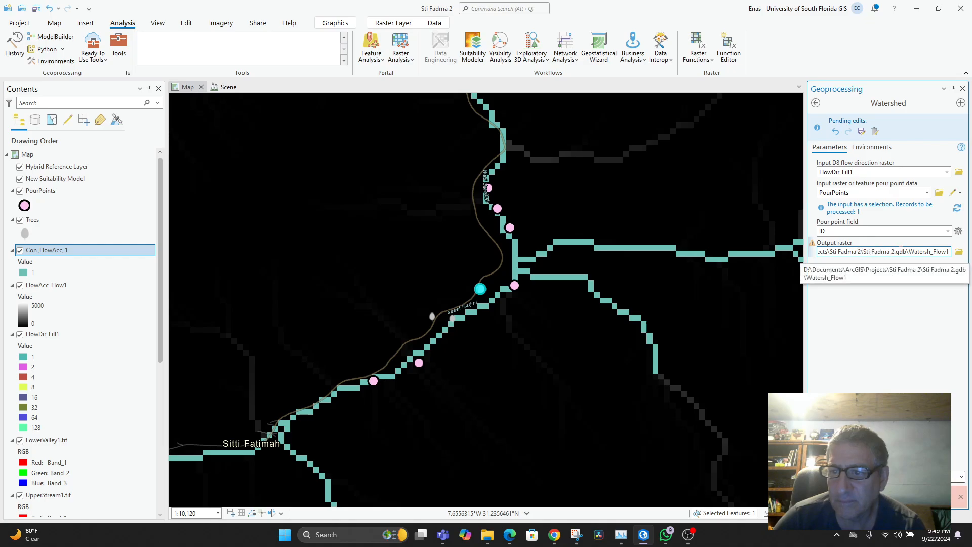
pyautogui.moveTo(928, 253); pyautogui.dragTo(946, 253)
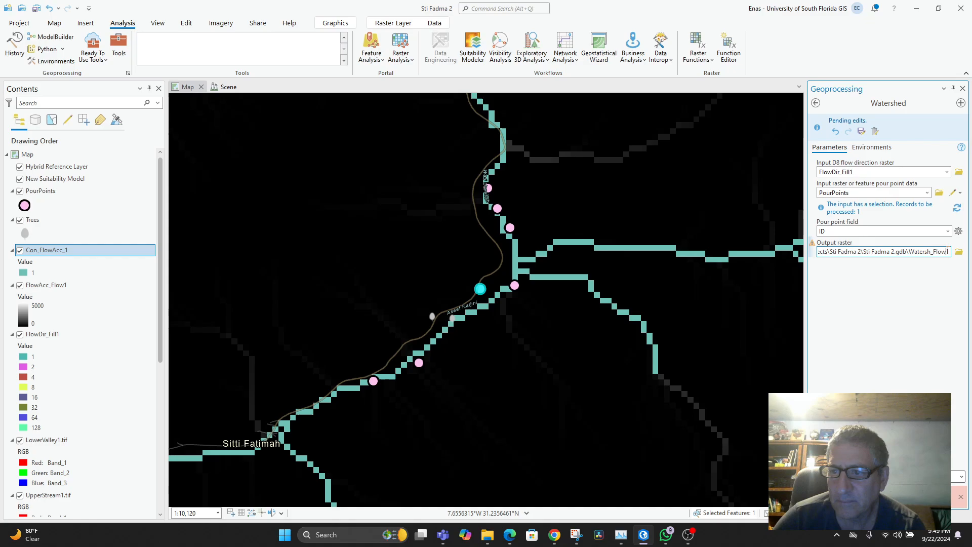
pyautogui.write('2')
pyautogui.click(907, 303)
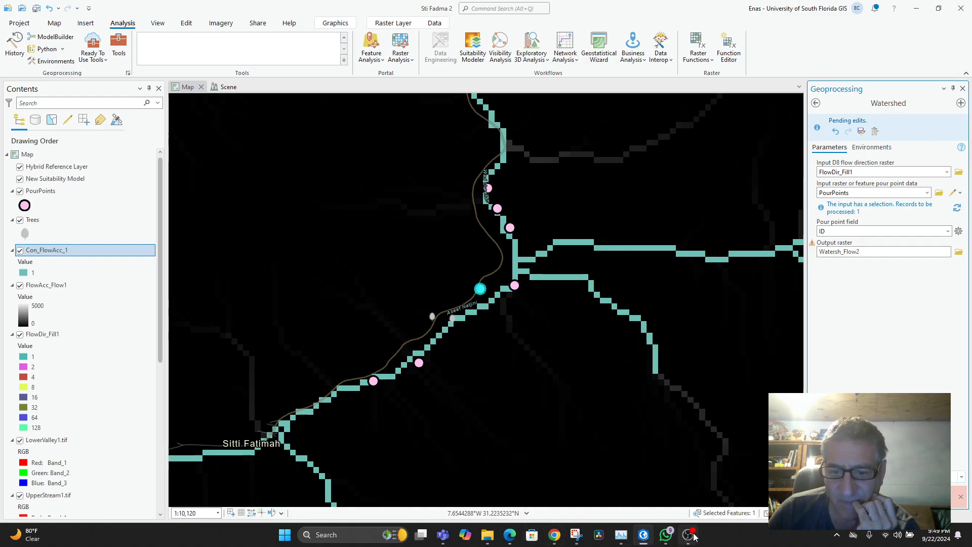
# Switch to ChatGPT in Chrome and send the message: I get "Watershed Failed" when I try to run that tool.
pyautogui.click(554, 535)
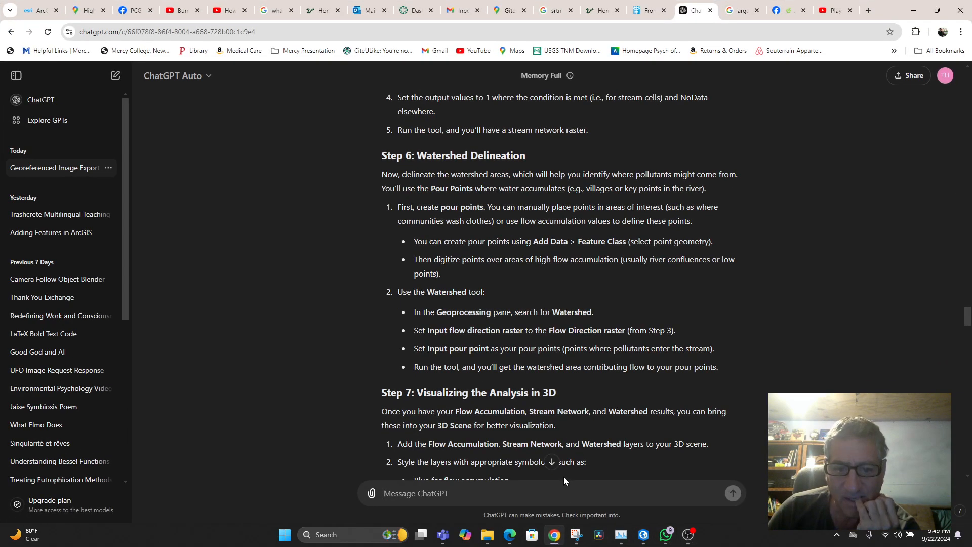
pyautogui.scroll(-1, 560, 460)
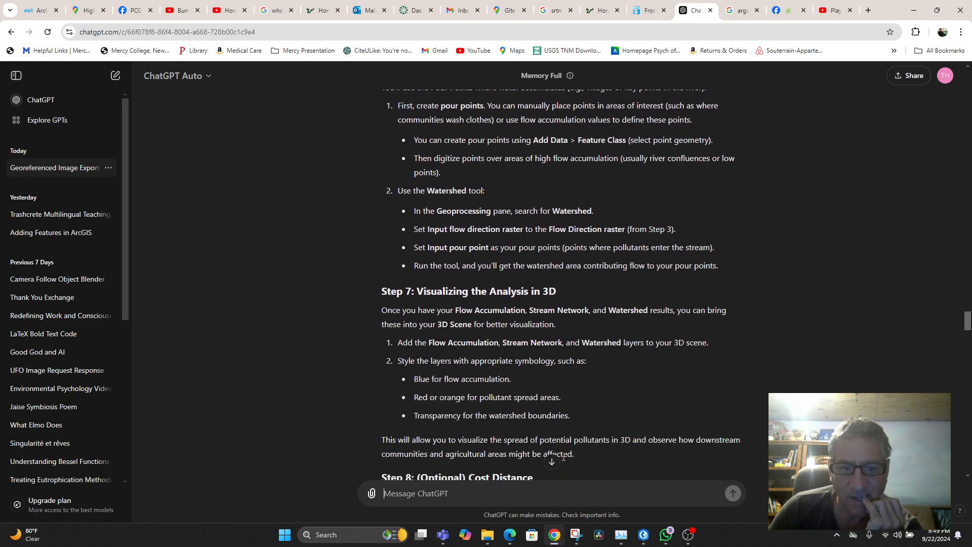
pyautogui.scroll(-2, 563, 457)
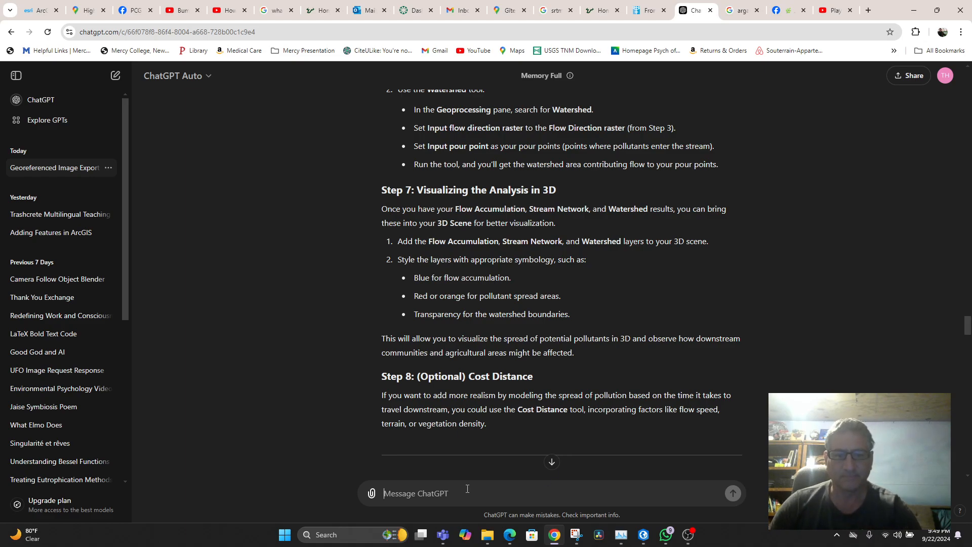
pyautogui.write('I get "Watershed Failed')
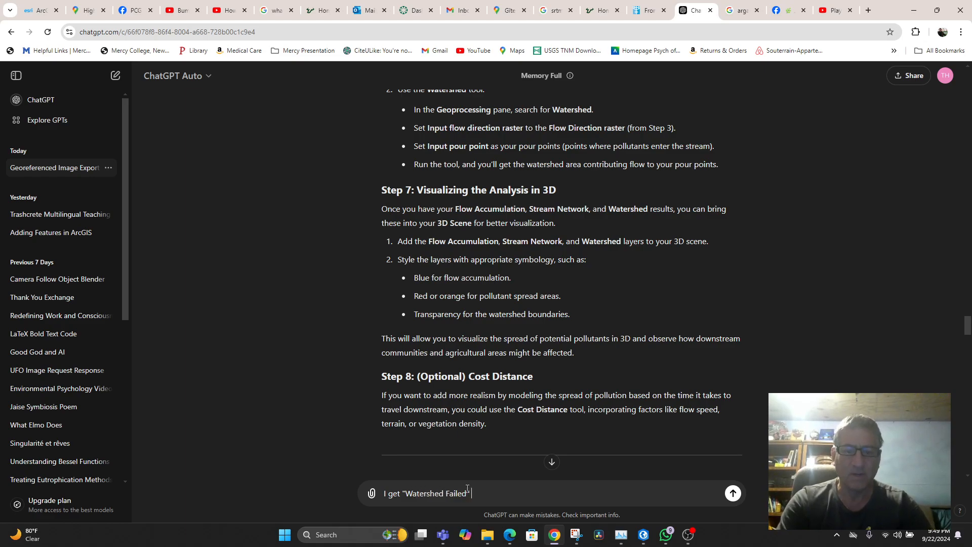
pyautogui.write('" when I try to run that tool.')
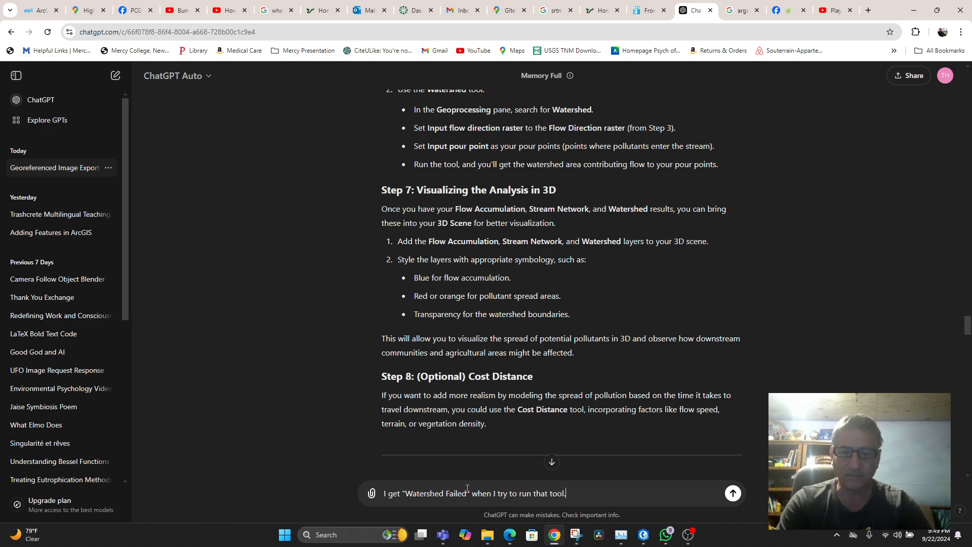
pyautogui.press('Return')
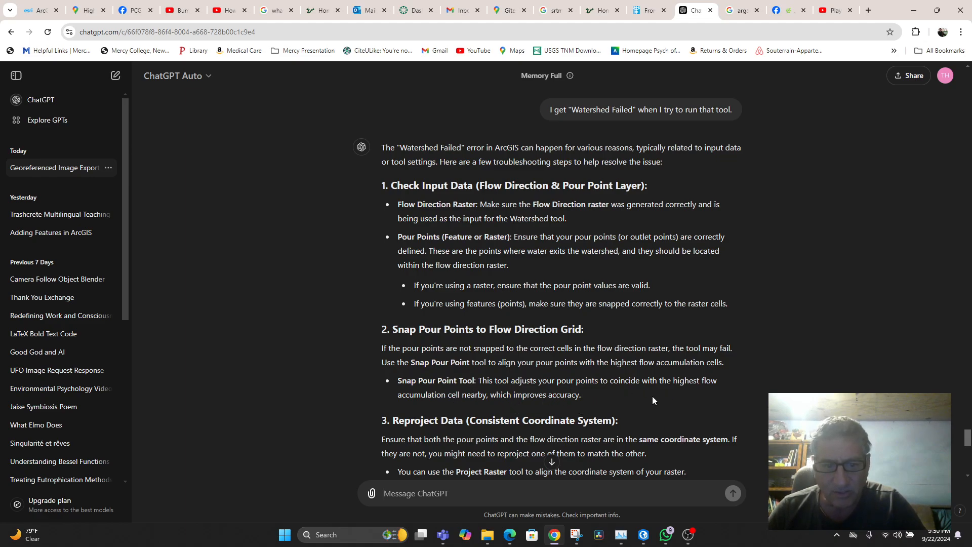
# Read through ChatGPT's troubleshooting advice on input data, pour point snapping, coordinate systems, flow direction type and environment settings.
pyautogui.scroll(-2, 652, 400)
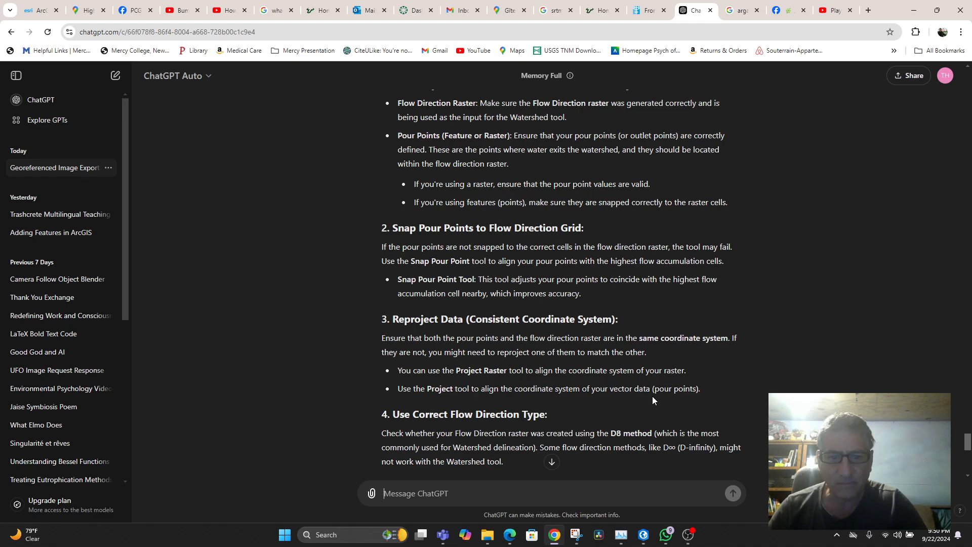
pyautogui.scroll(1, 652, 400)
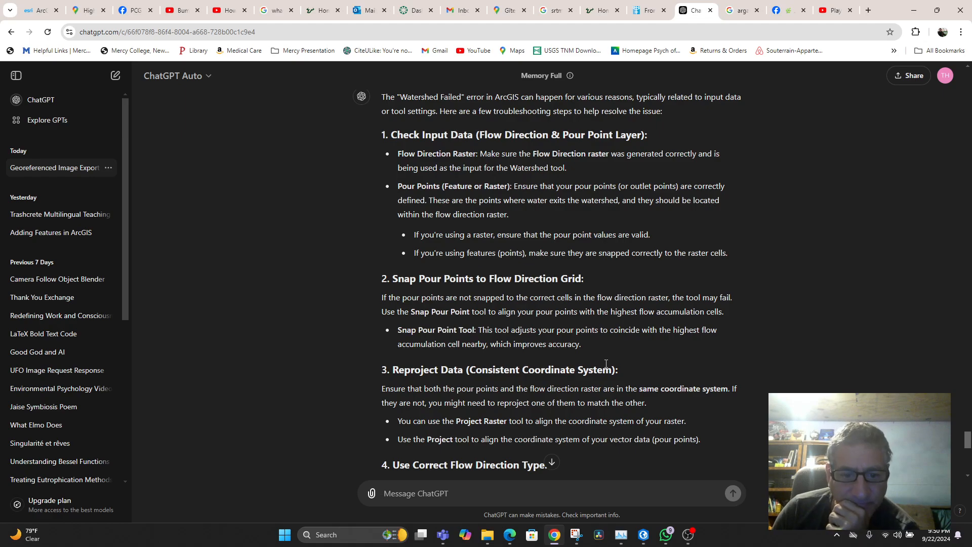
pyautogui.scroll(-4, 606, 364)
pyautogui.scroll(-3, 607, 373)
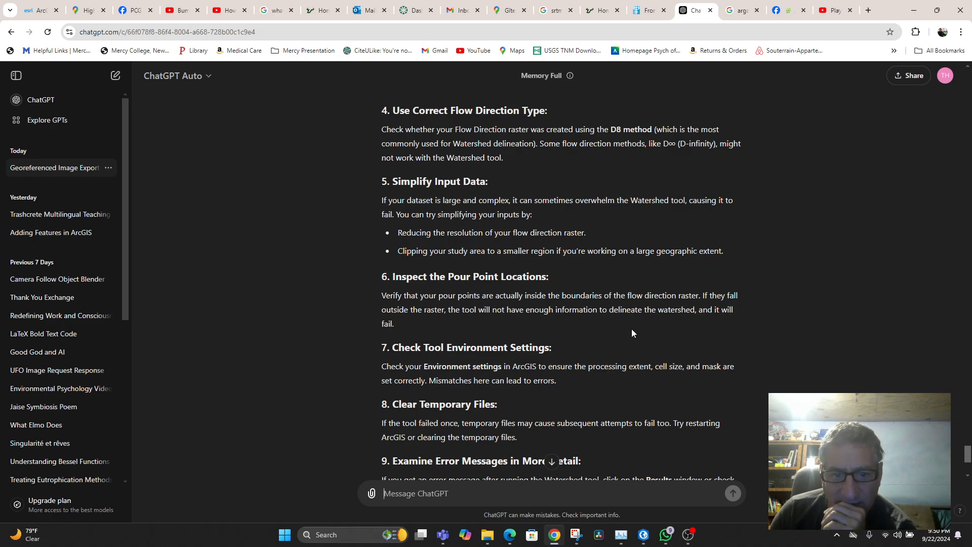
pyautogui.scroll(-3, 630, 351)
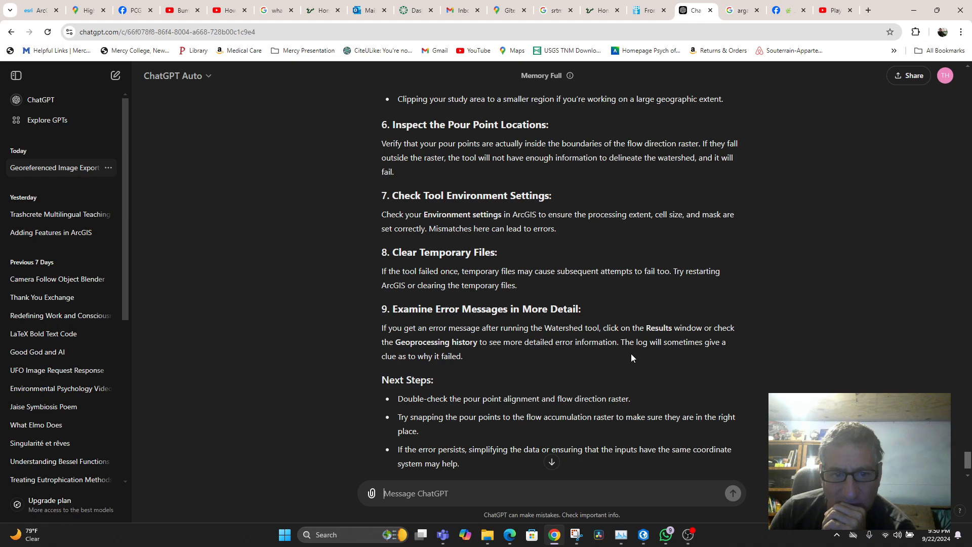
pyautogui.scroll(-1, 631, 353)
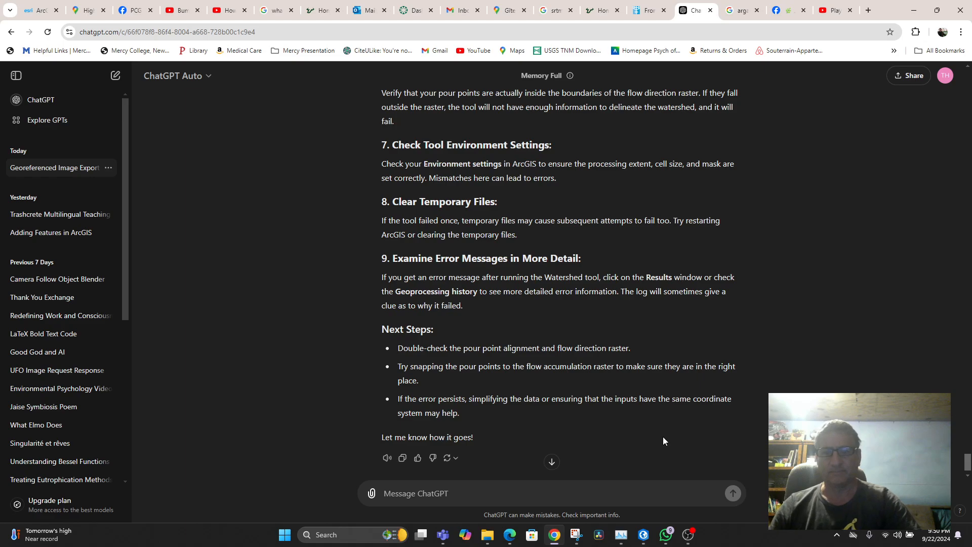
pyautogui.scroll(5, 664, 438)
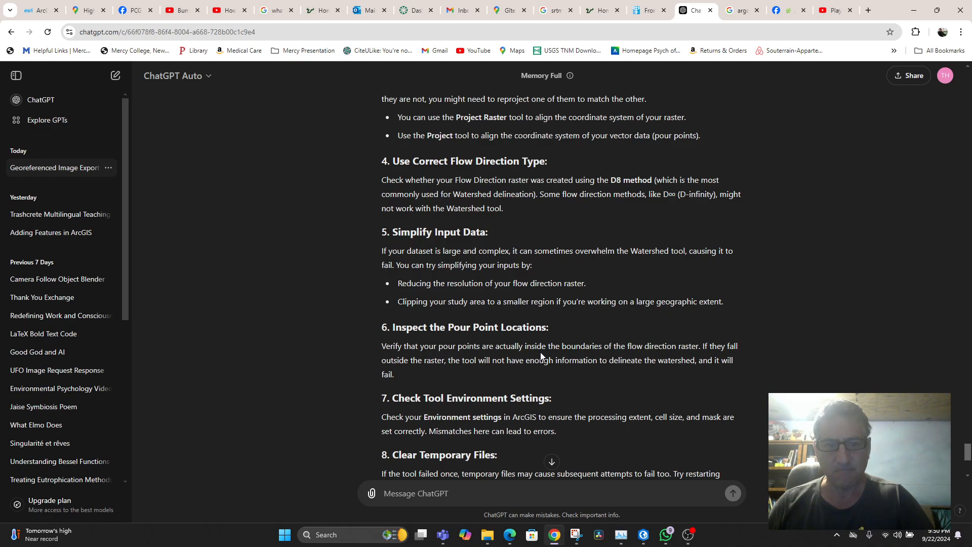
pyautogui.scroll(1, 500, 270)
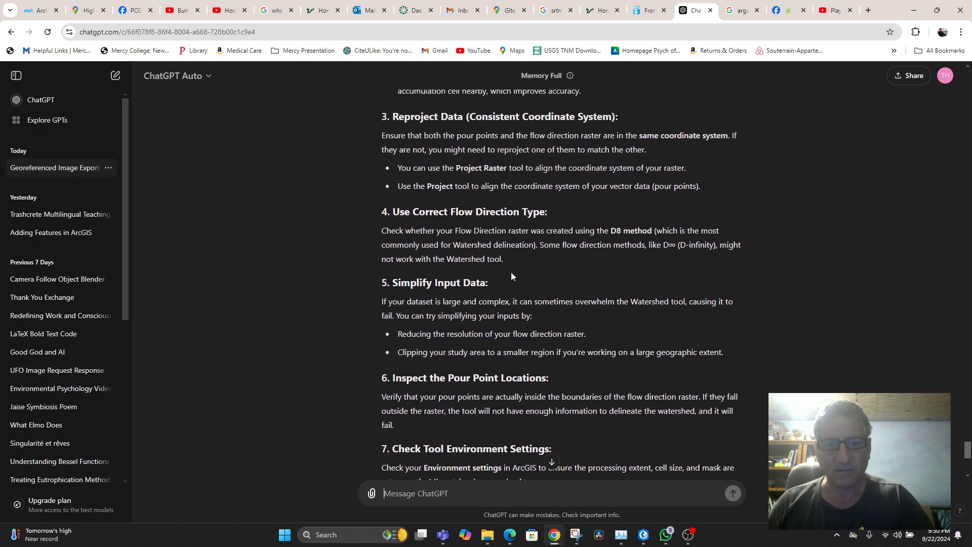
pyautogui.scroll(-3, 527, 329)
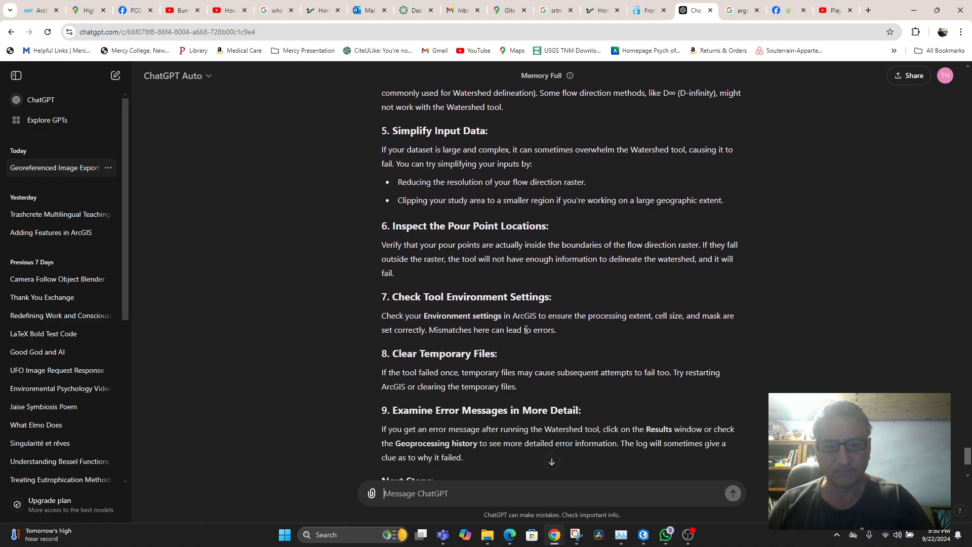
pyautogui.scroll(6, 516, 353)
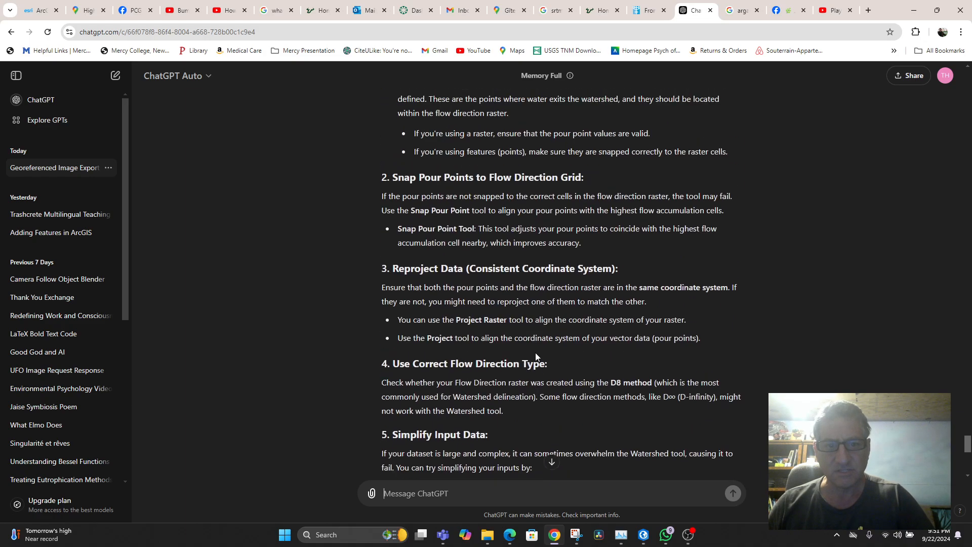
# Ask ChatGPT in the same conversation: where is the snap pout point tool?
pyautogui.scroll(1, 536, 355)
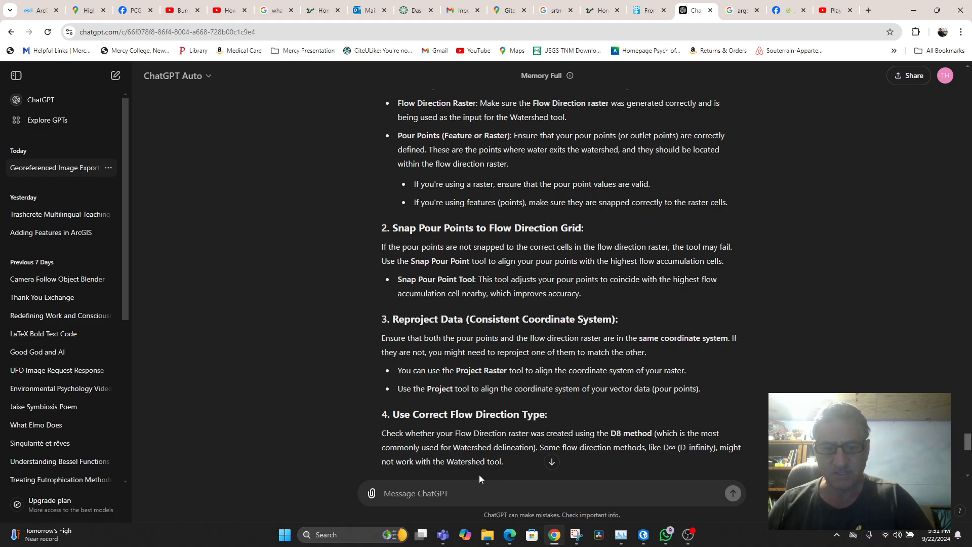
pyautogui.write('where i')
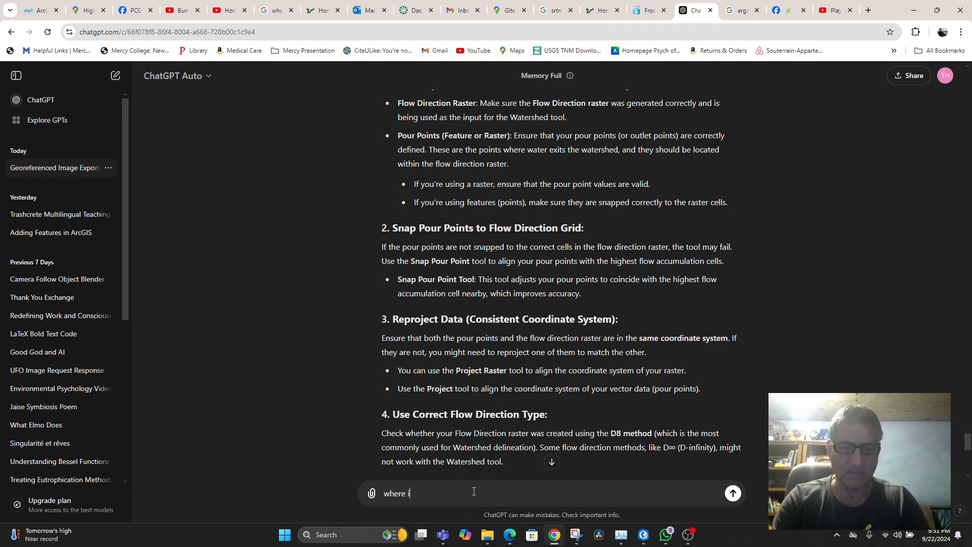
pyautogui.write('s the snap pout p')
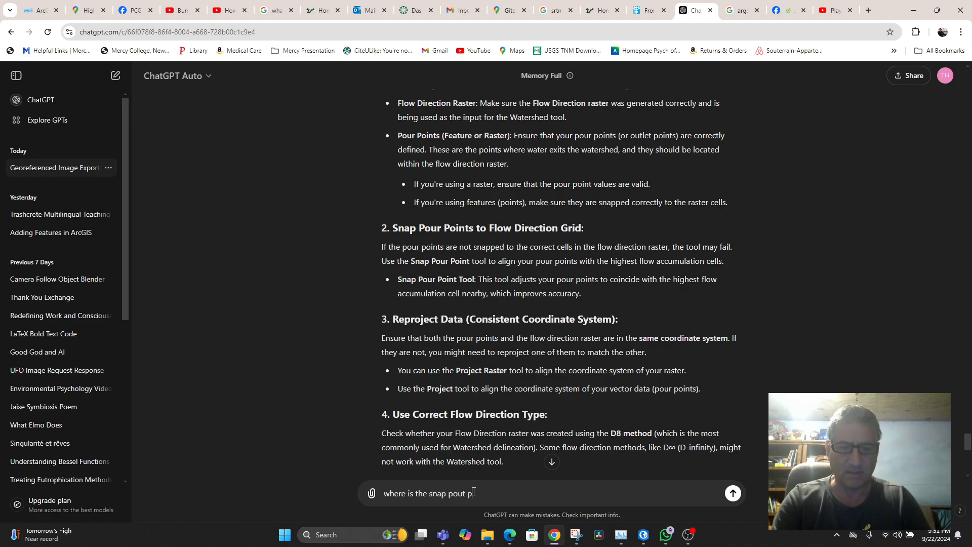
pyautogui.write('oint tool?')
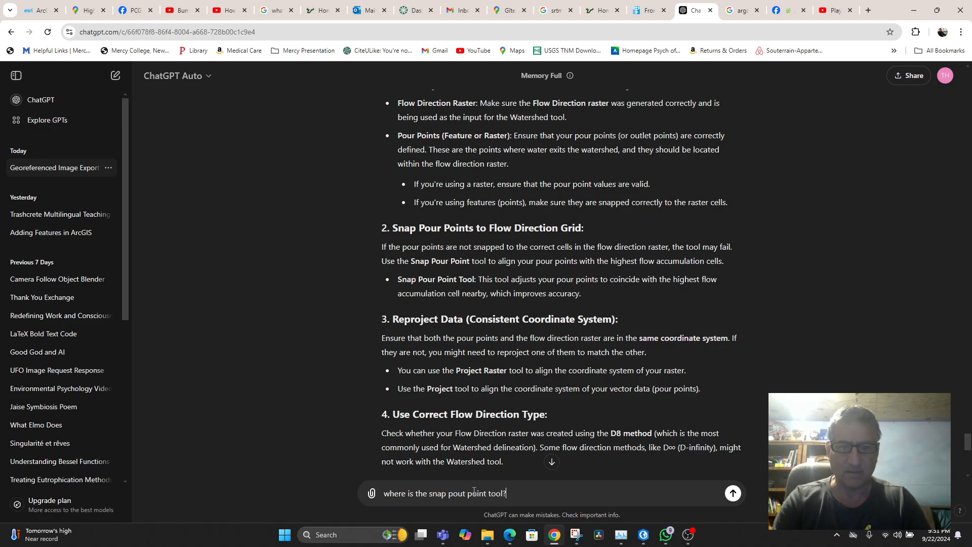
pyautogui.press('Return')
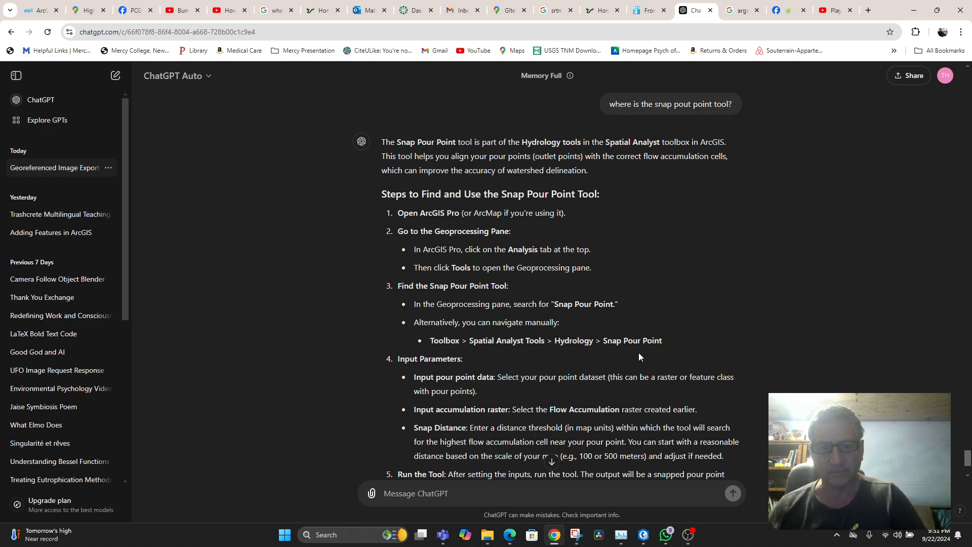
# Switch to ArcGIS Pro, close the Watershed and Create Features panes, and open the Snap Pour Point tool by searching for it.
pyautogui.click(643, 535)
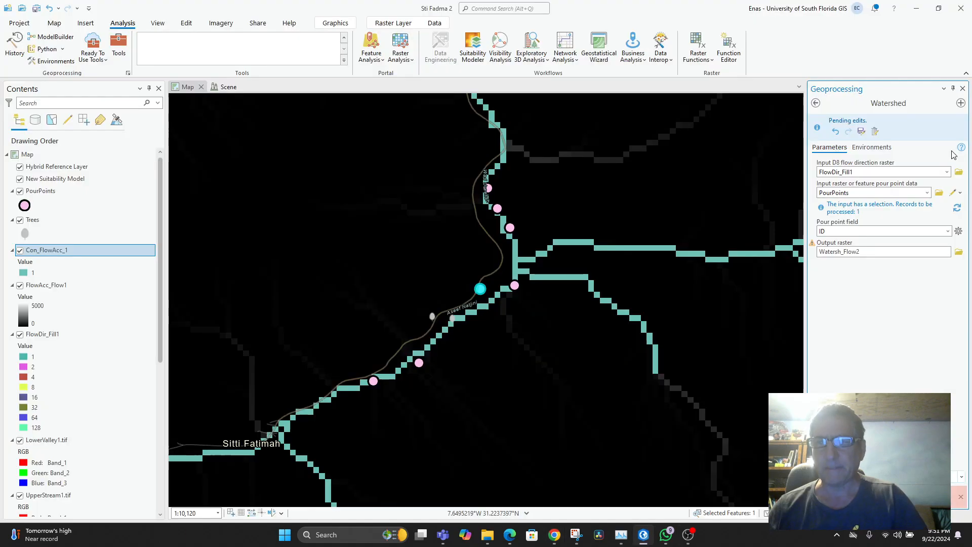
pyautogui.click(963, 89)
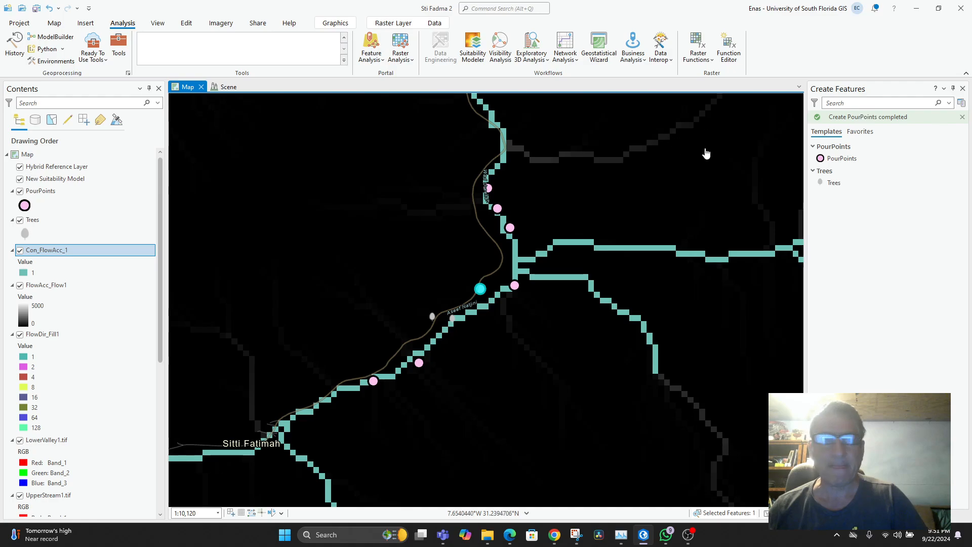
pyautogui.click(963, 89)
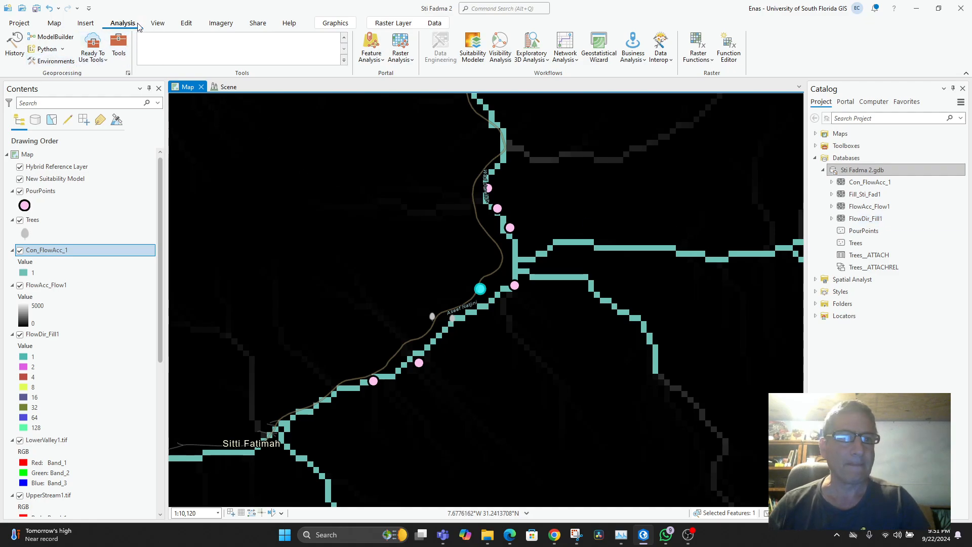
pyautogui.click(120, 45)
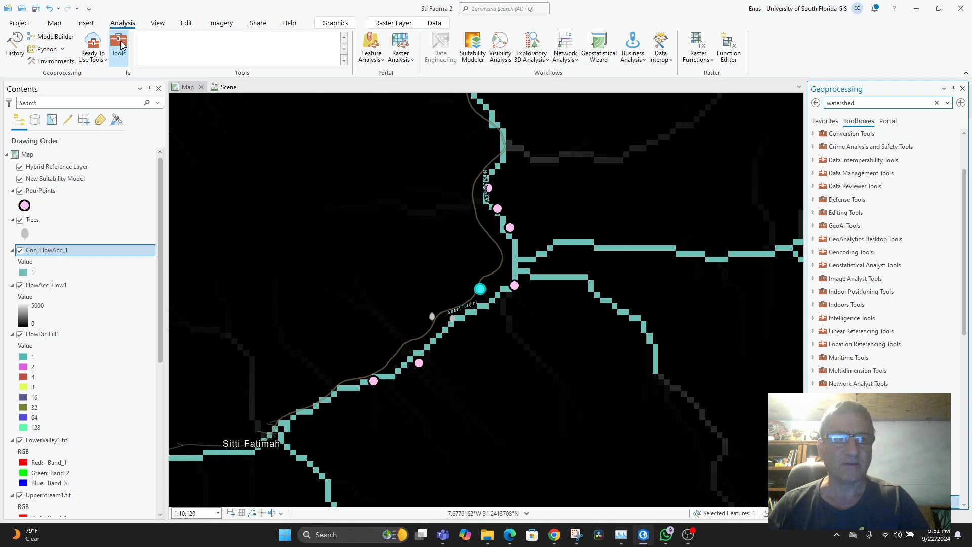
pyautogui.click(937, 103)
pyautogui.write('snap pou')
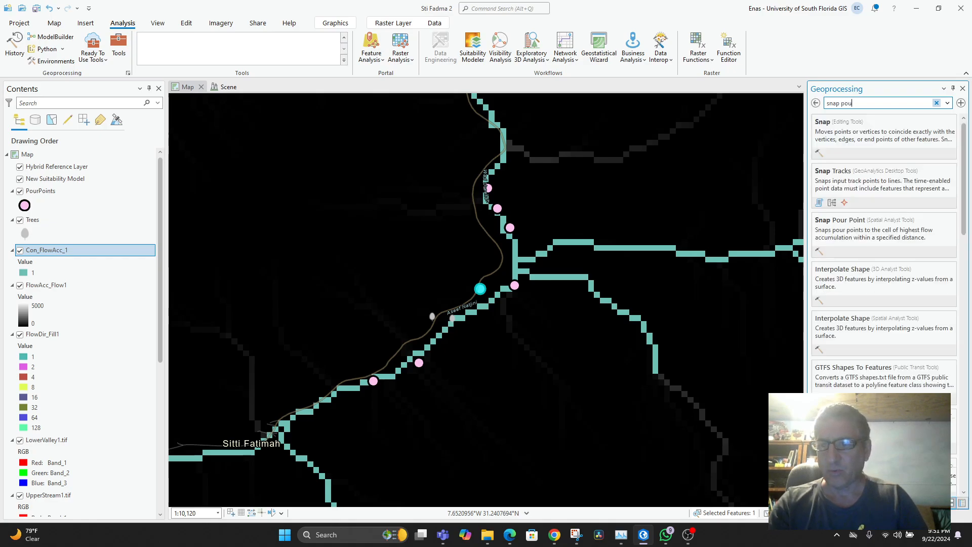
pyautogui.click(845, 137)
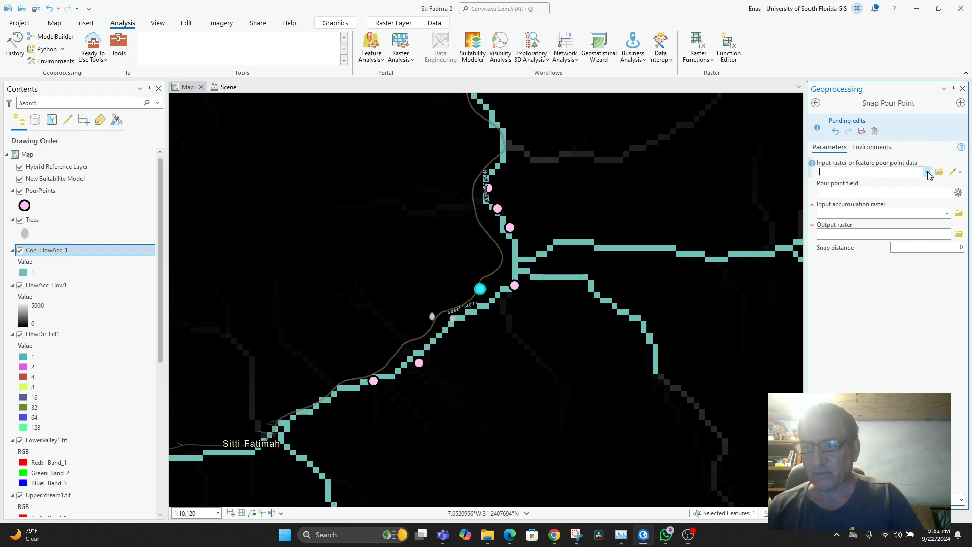
# Run Snap Pour Point with PourPoints as the pour point data and FlowAcc_Flow1 as the accumulation raster.
pyautogui.click(928, 173)
pyautogui.click(870, 186)
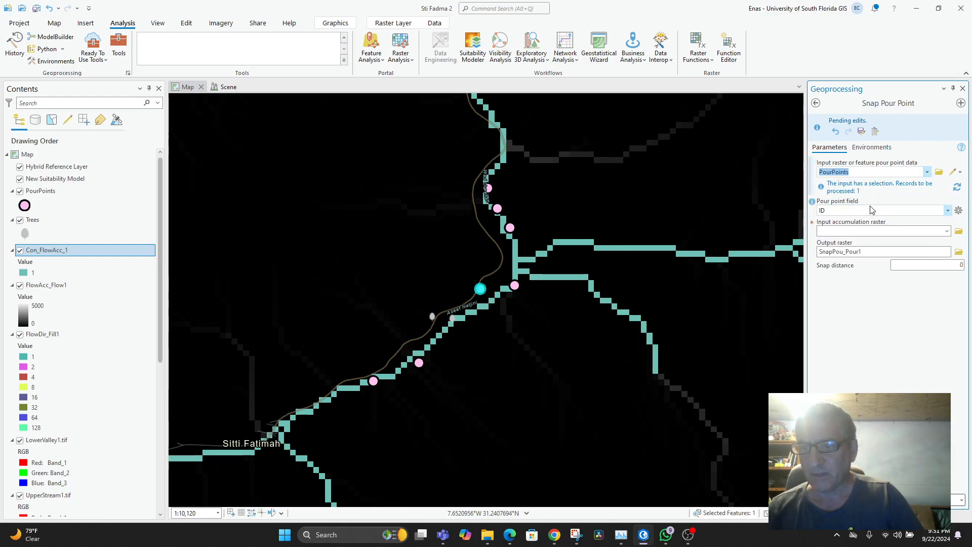
pyautogui.click(947, 231)
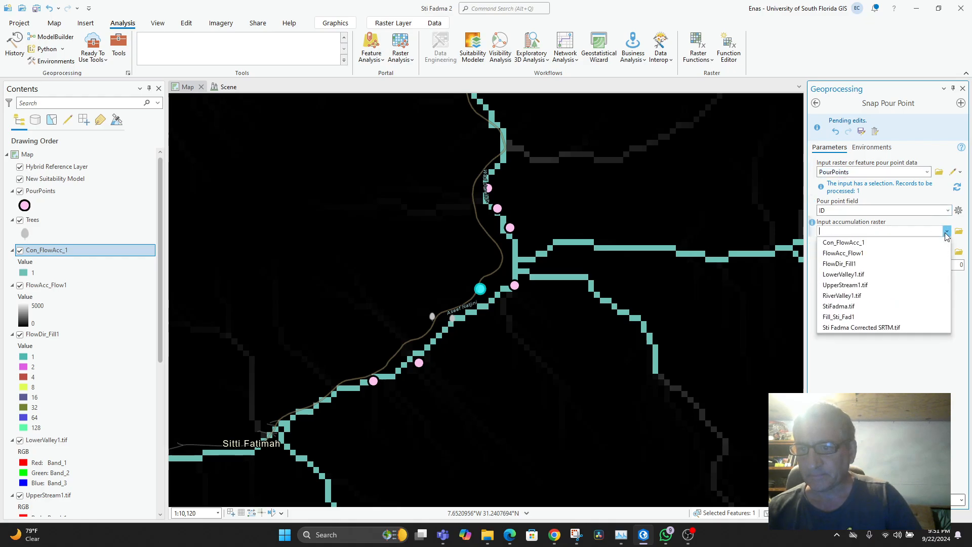
pyautogui.click(863, 253)
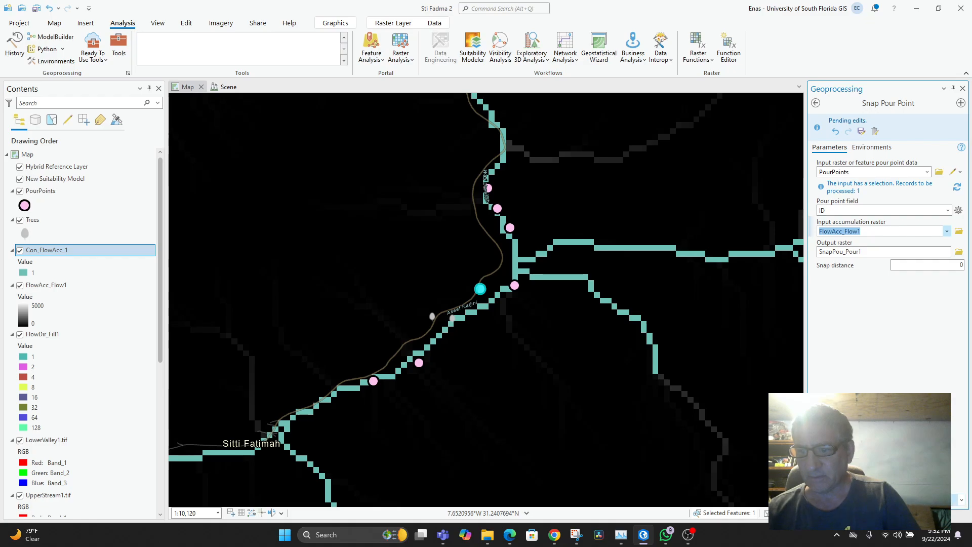
pyautogui.click(938, 500)
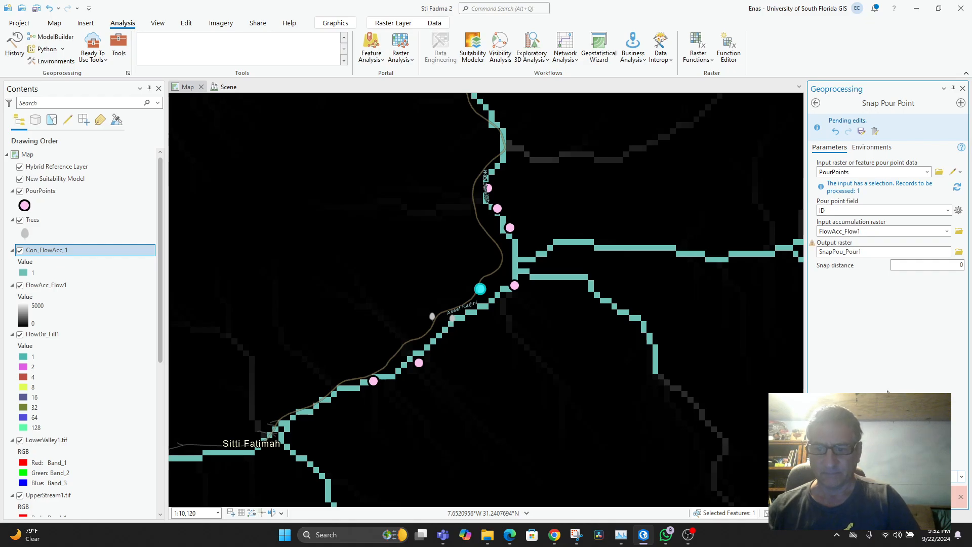
# Open the Snap Pour Point run's details, check its parameters, environments and messages, and close them.
pyautogui.click(847, 501)
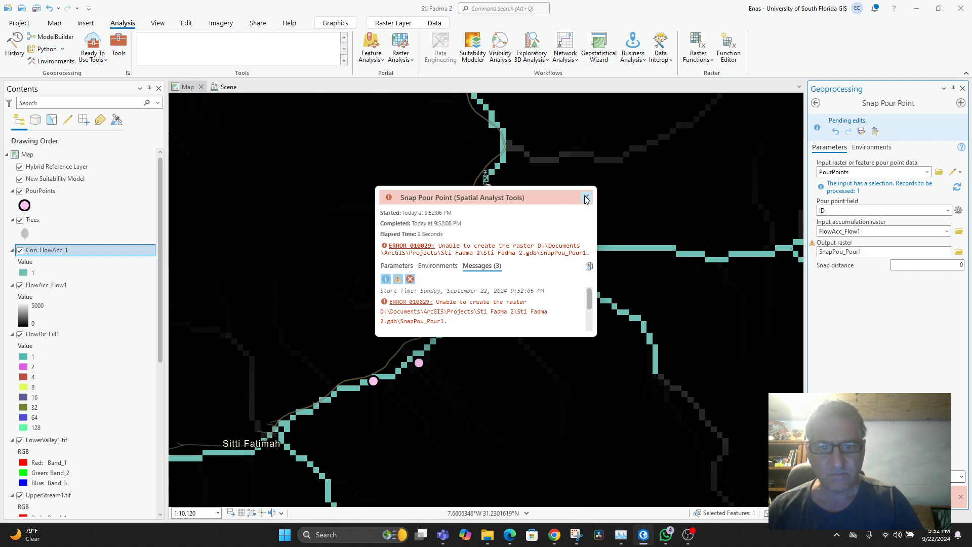
pyautogui.click(404, 266)
pyautogui.click(424, 267)
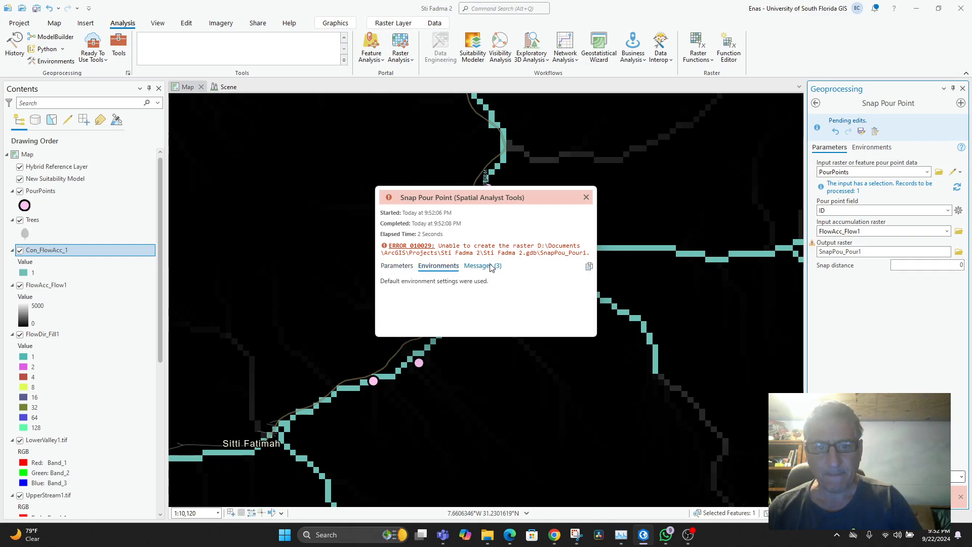
pyautogui.click(491, 267)
pyautogui.click(586, 197)
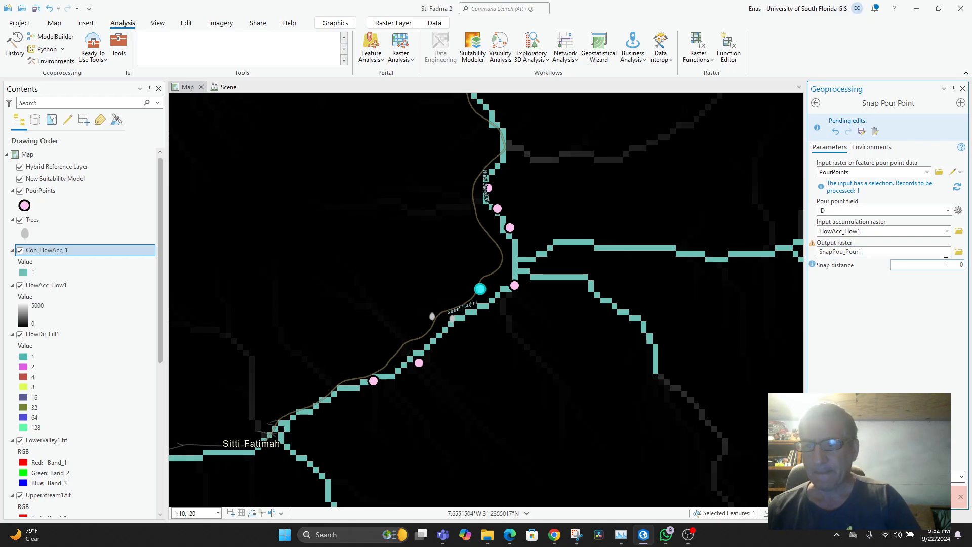
# Set the snap distance to 10 and run Snap Pour Point again.
pyautogui.moveTo(956, 265); pyautogui.dragTo(965, 268)
pyautogui.write('10')
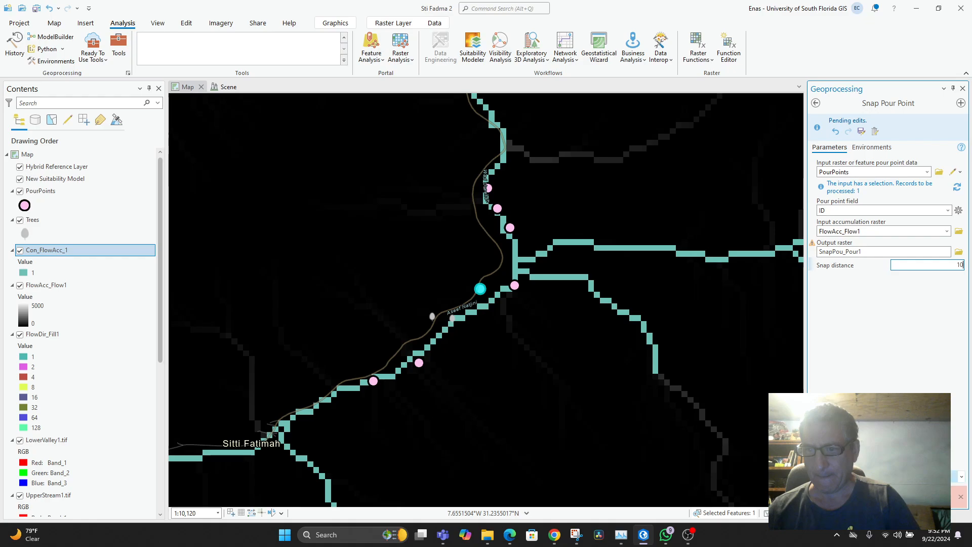
pyautogui.click(937, 477)
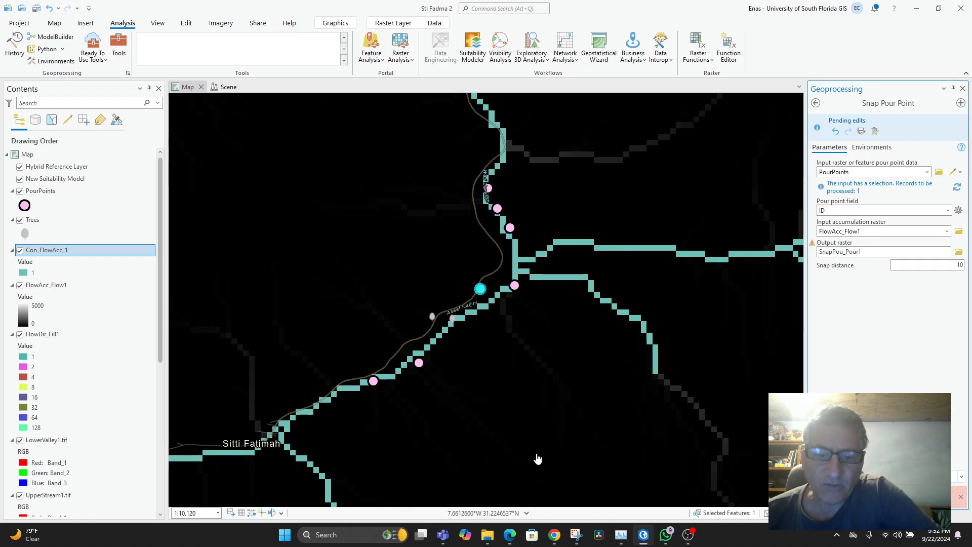
# Switch to ChatGPT in Chrome and reread its advice on snapping pour points, reprojecting data and flow direction type.
pyautogui.click(555, 535)
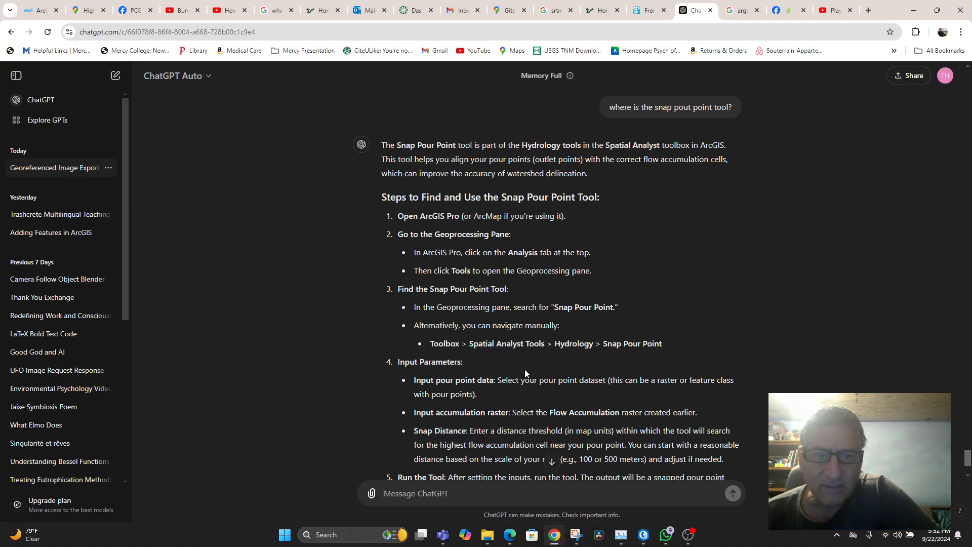
pyautogui.scroll(7, 524, 373)
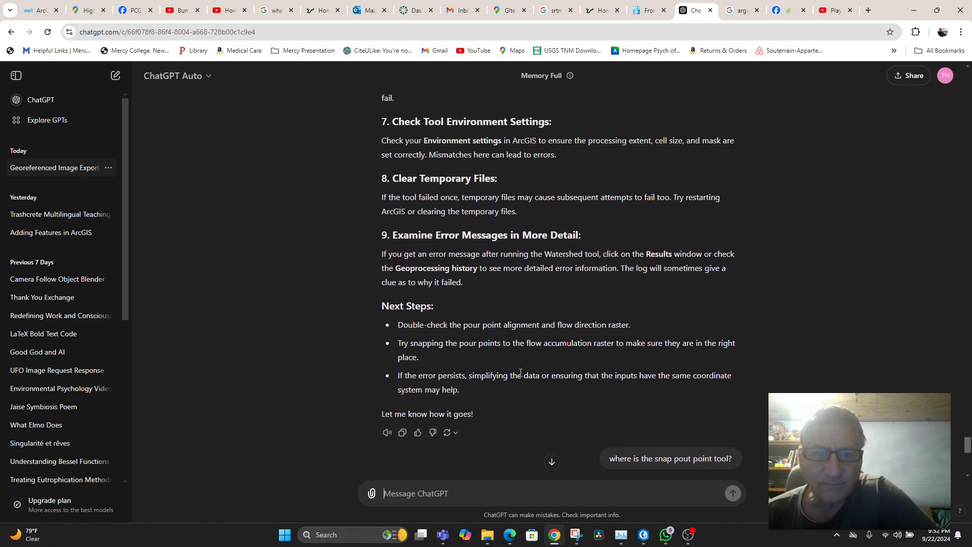
pyautogui.scroll(10, 521, 374)
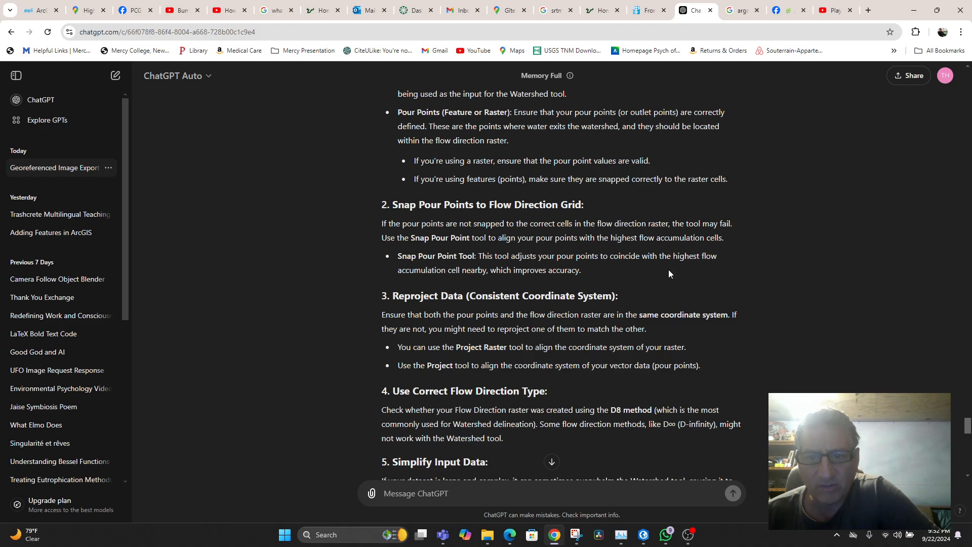
pyautogui.scroll(1, 630, 281)
pyautogui.scroll(-2, 629, 284)
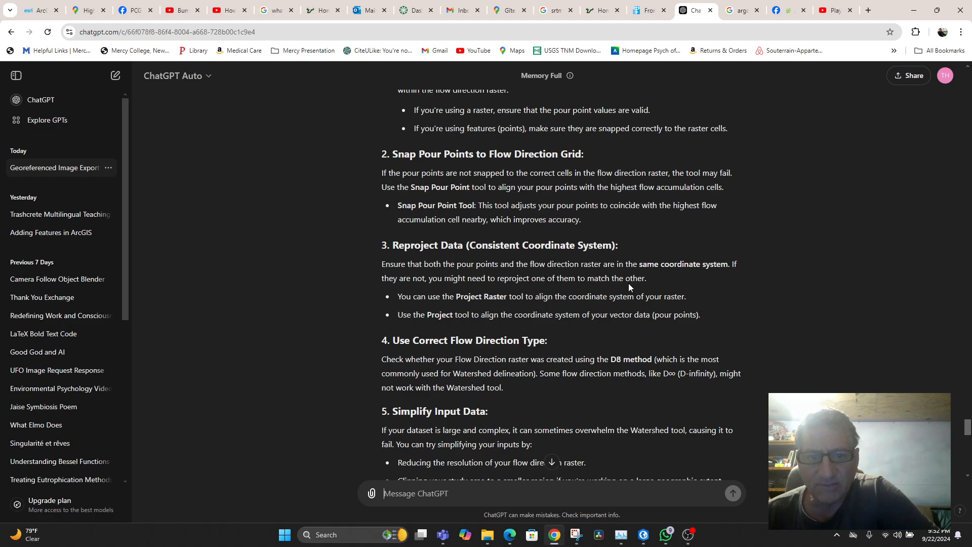
pyautogui.scroll(-2, 628, 284)
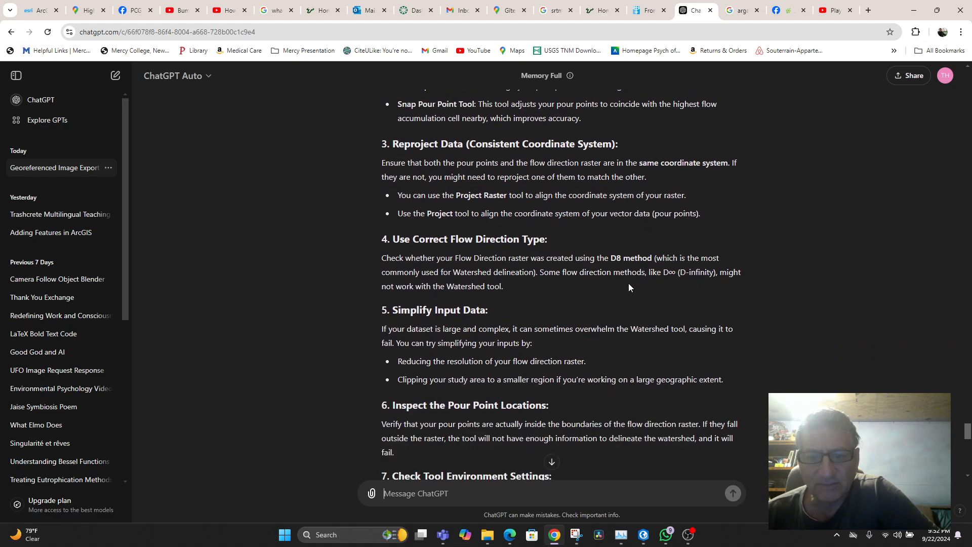
# Switch to ArcGIS Pro and use Move to place the stream junction's pour point and the off-stream one southwest of it onto stream cells.
pyautogui.click(643, 535)
pyautogui.scroll(4, 486, 301)
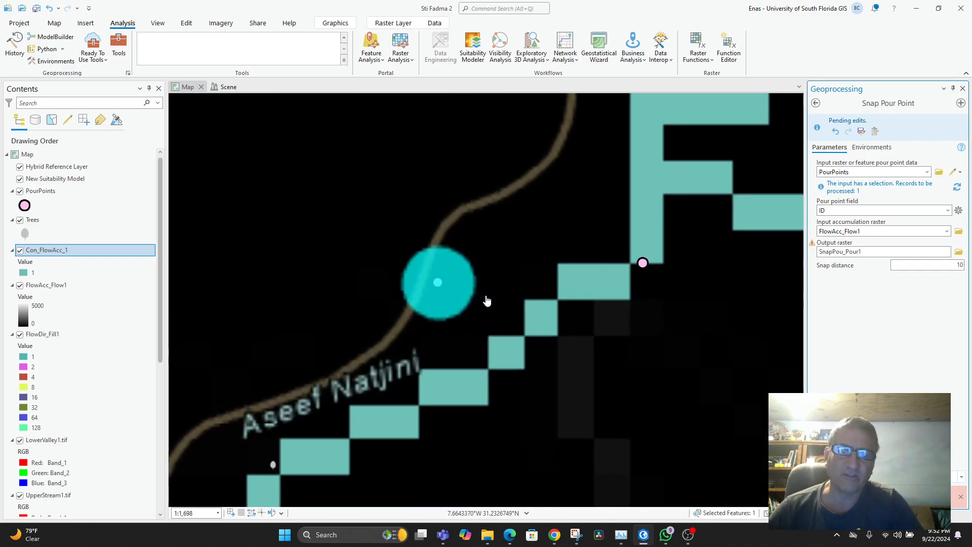
pyautogui.scroll(-2, 486, 301)
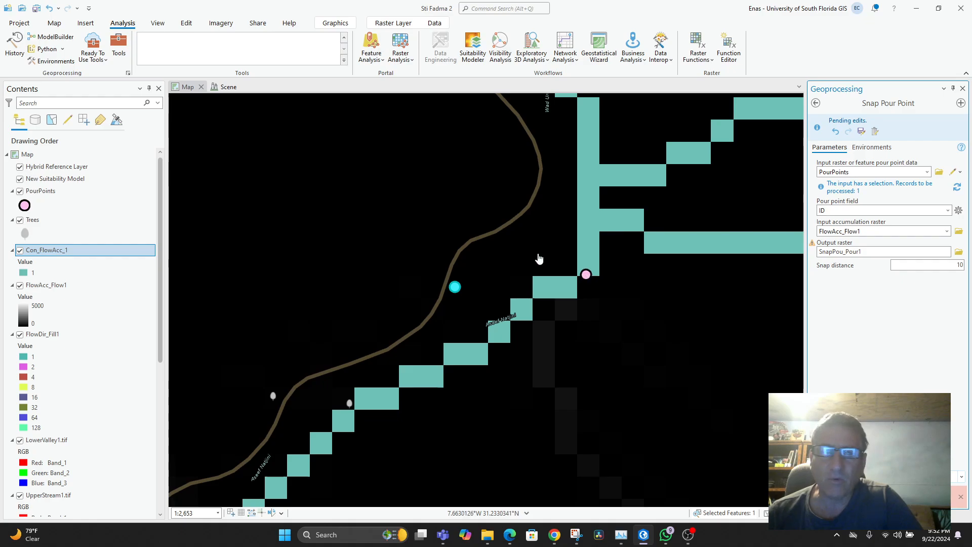
pyautogui.click(50, 192)
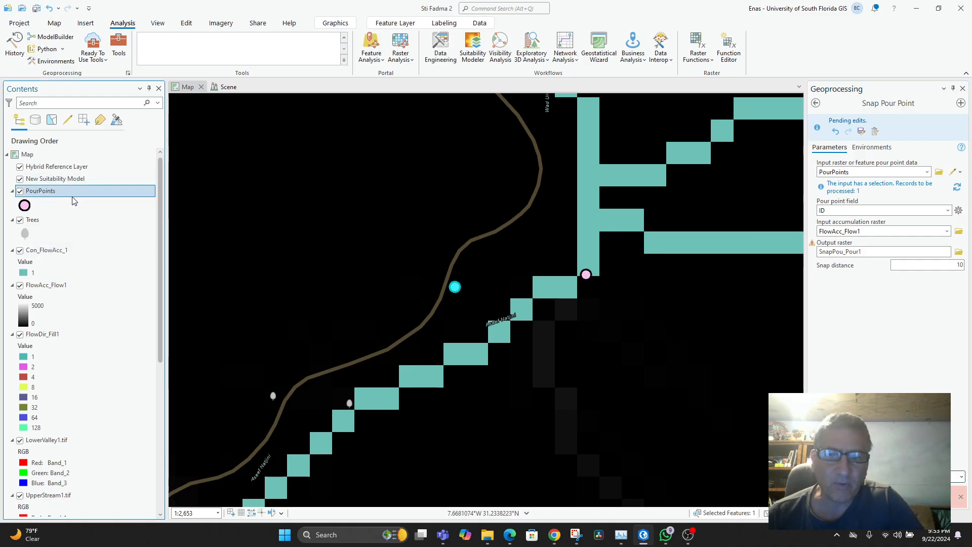
pyautogui.click(187, 24)
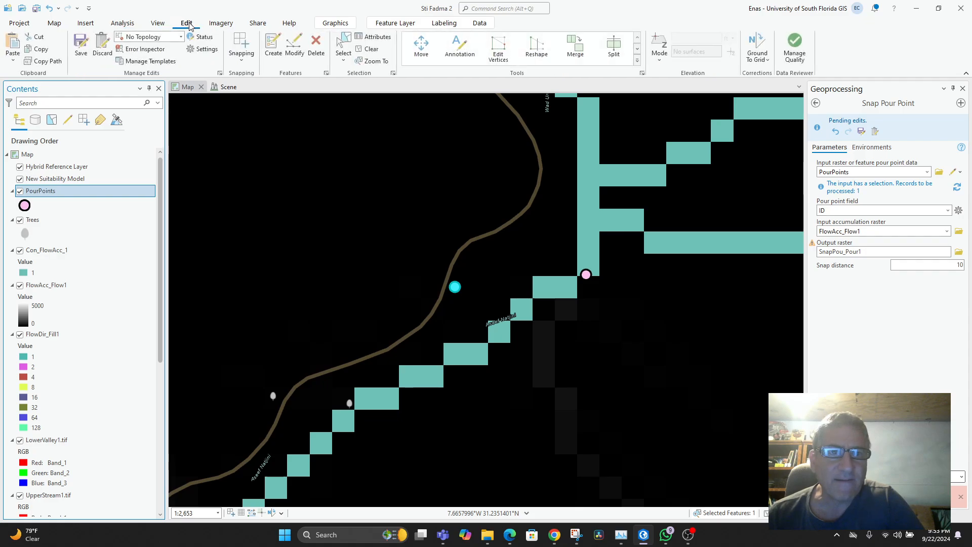
pyautogui.click(427, 55)
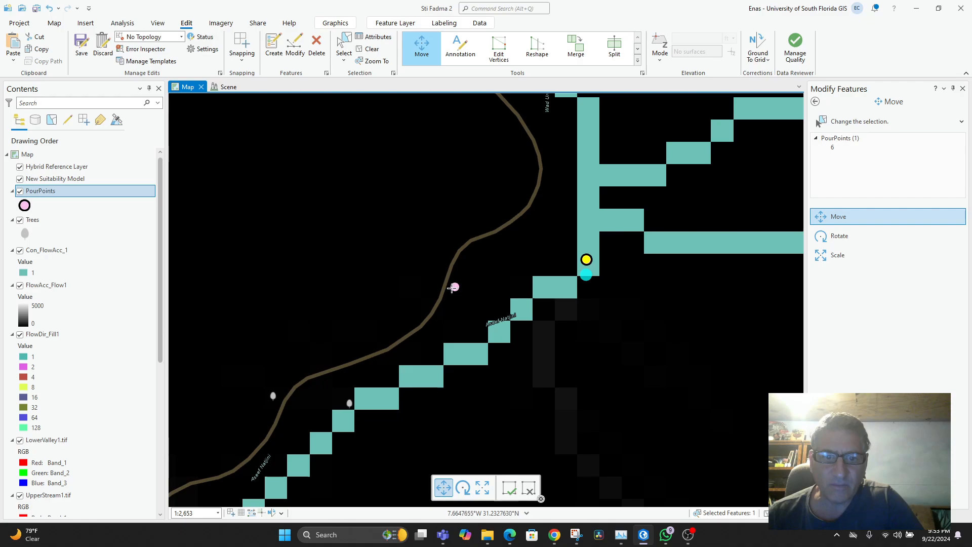
pyautogui.click(455, 287)
pyautogui.moveTo(455, 287); pyautogui.dragTo(498, 333)
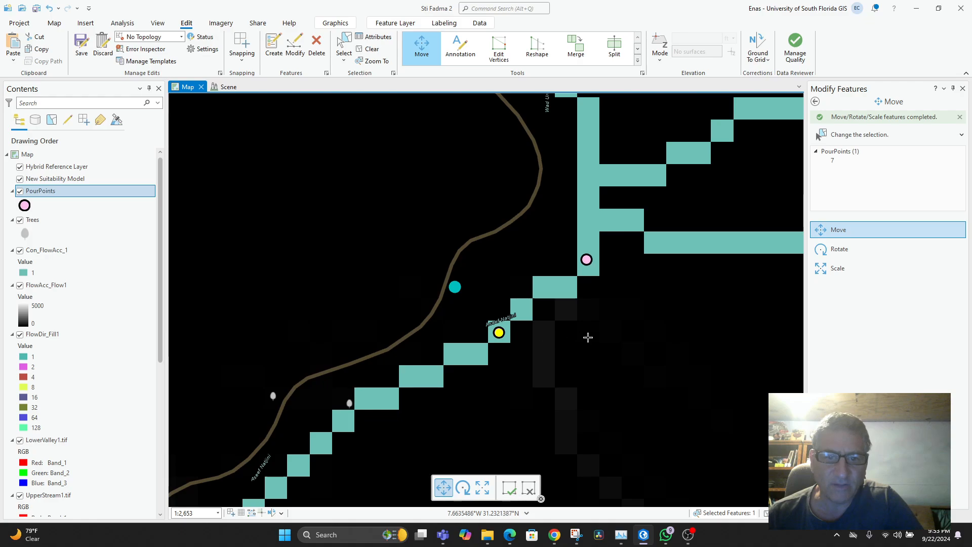
# Move the off-stream pour point just north of the stream junction onto the nearest stream cell.
pyautogui.scroll(-2, 607, 301)
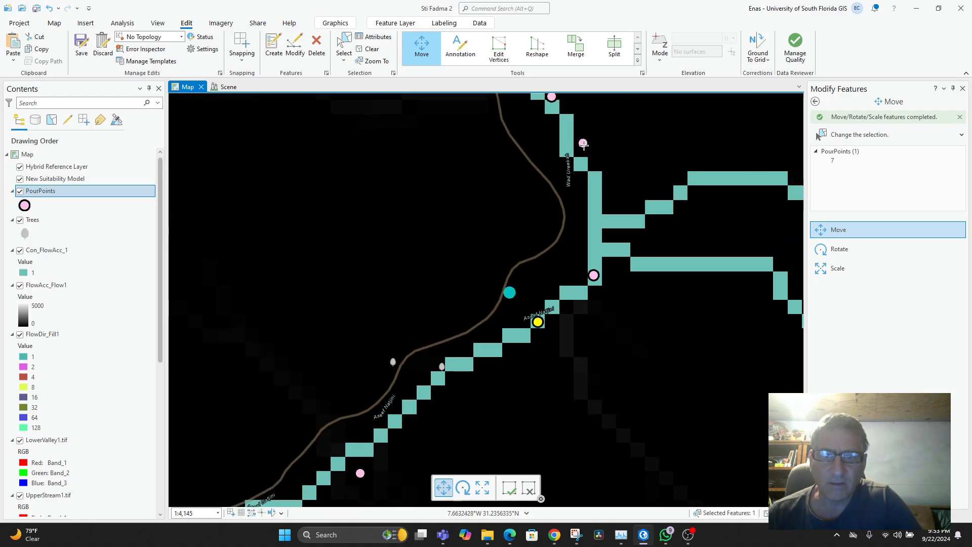
pyautogui.click(582, 144)
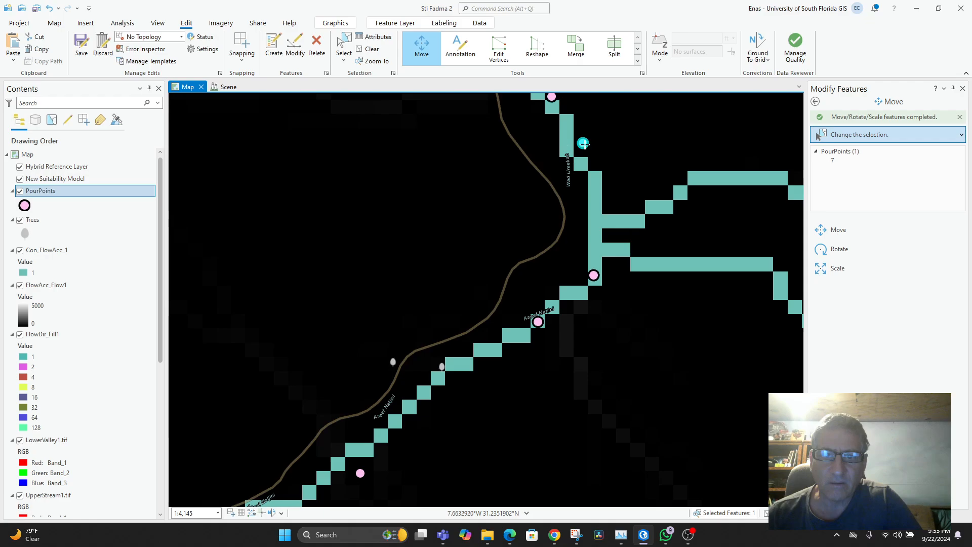
pyautogui.moveTo(584, 144); pyautogui.dragTo(580, 161)
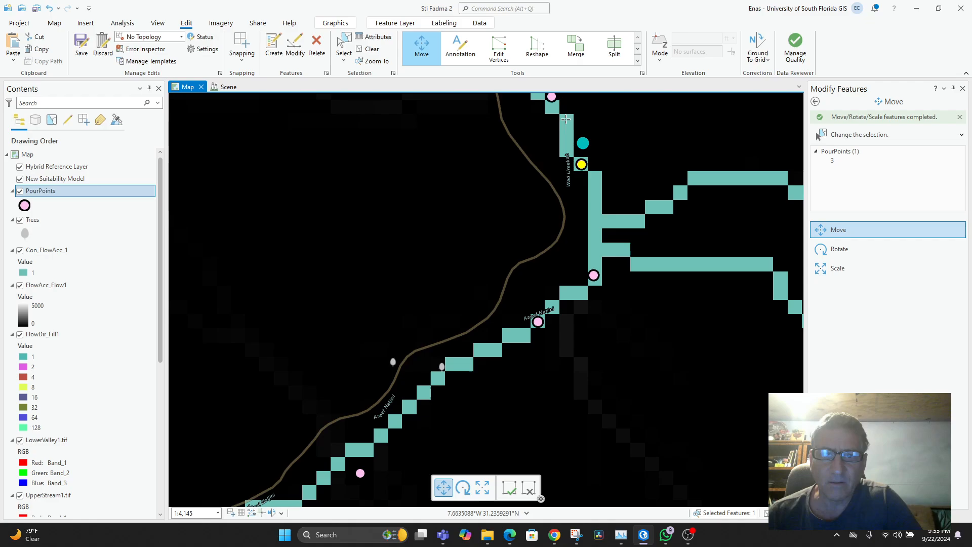
pyautogui.scroll(2, 513, 188)
pyautogui.scroll(-3, 514, 189)
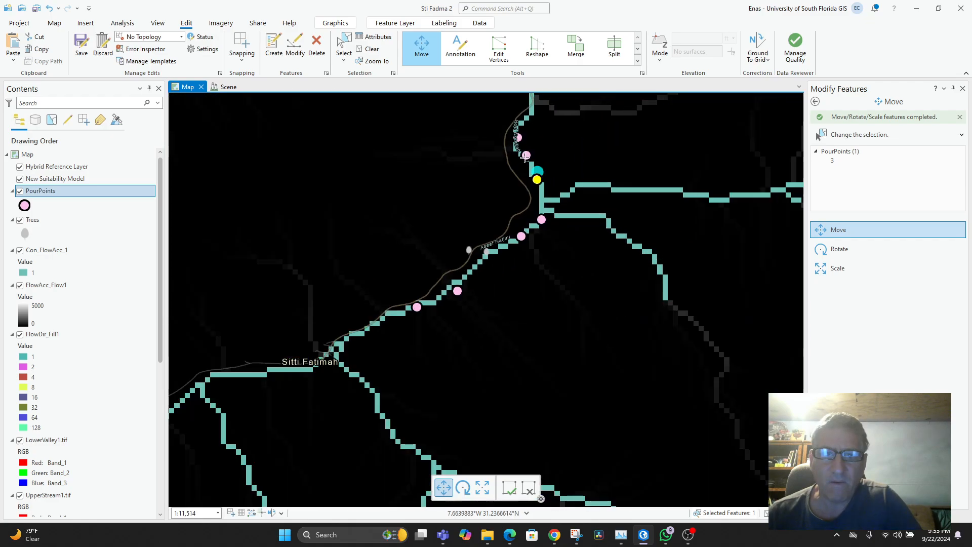
# Move the two southwesternmost pour points near Sitti Fatimah onto the nearest stream cells.
pyautogui.scroll(4, 511, 222)
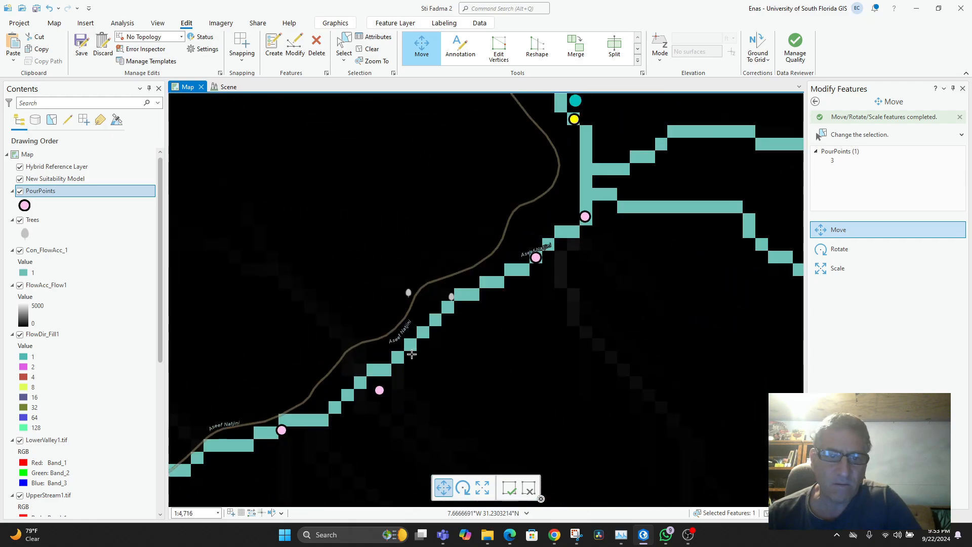
pyautogui.moveTo(379, 391); pyautogui.dragTo(379, 368)
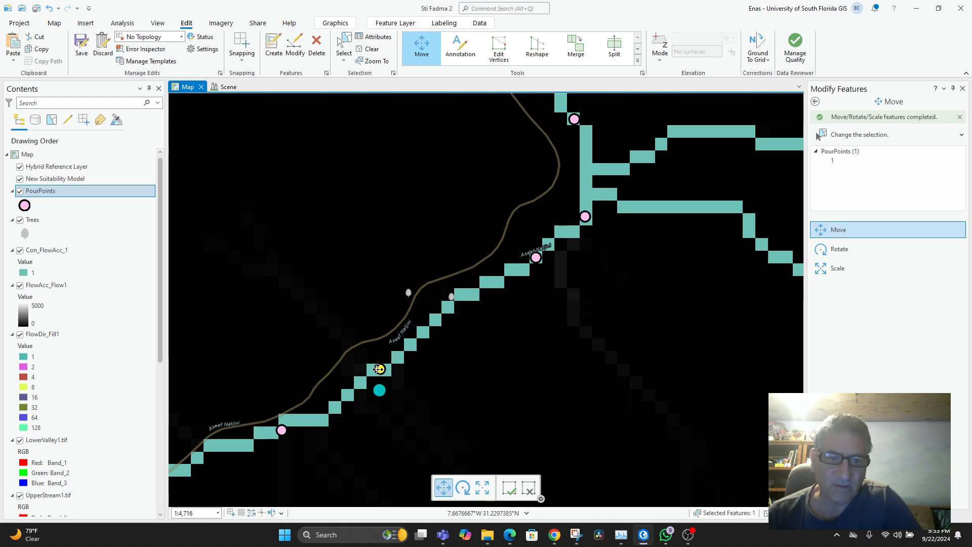
pyautogui.click(282, 428)
pyautogui.moveTo(283, 428); pyautogui.dragTo(294, 419)
pyautogui.scroll(-2, 580, 252)
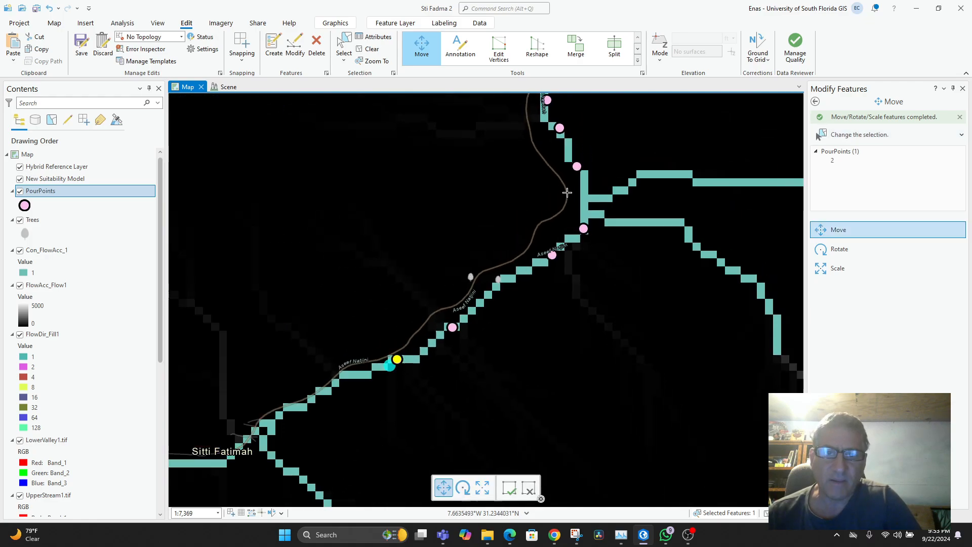
# Move the two northernmost pour points slightly west onto the adjacent stream cells.
pyautogui.moveTo(540, 203); pyautogui.dragTo(539, 342)
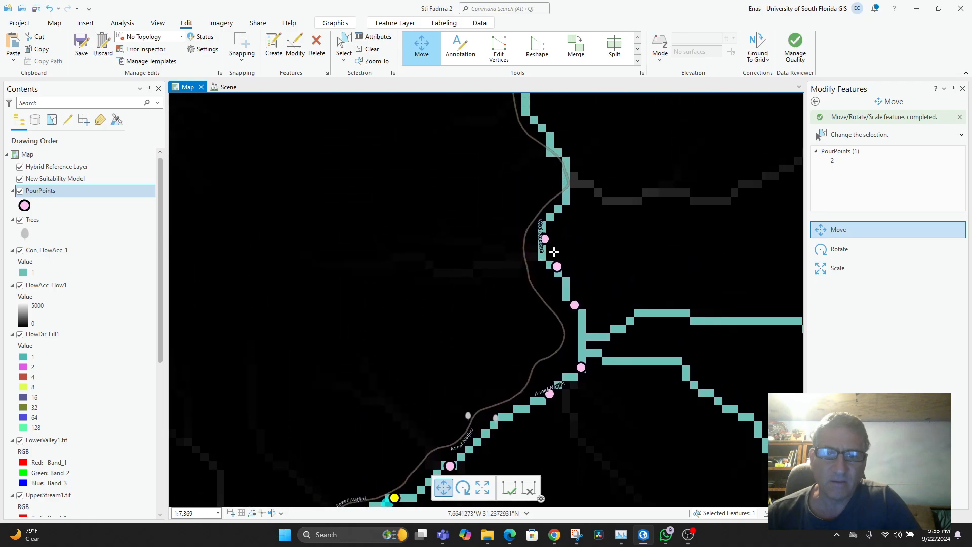
pyautogui.click(557, 267)
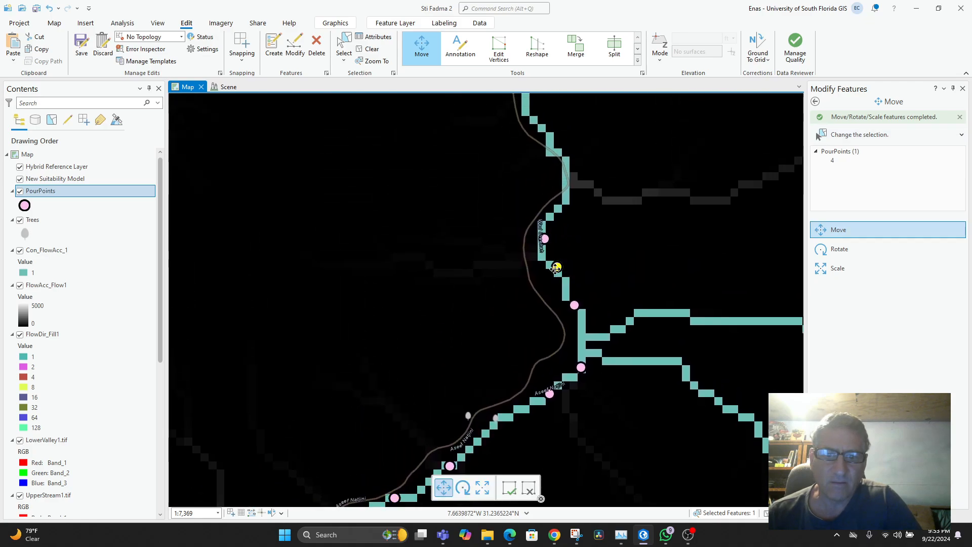
pyautogui.moveTo(556, 269); pyautogui.dragTo(551, 268)
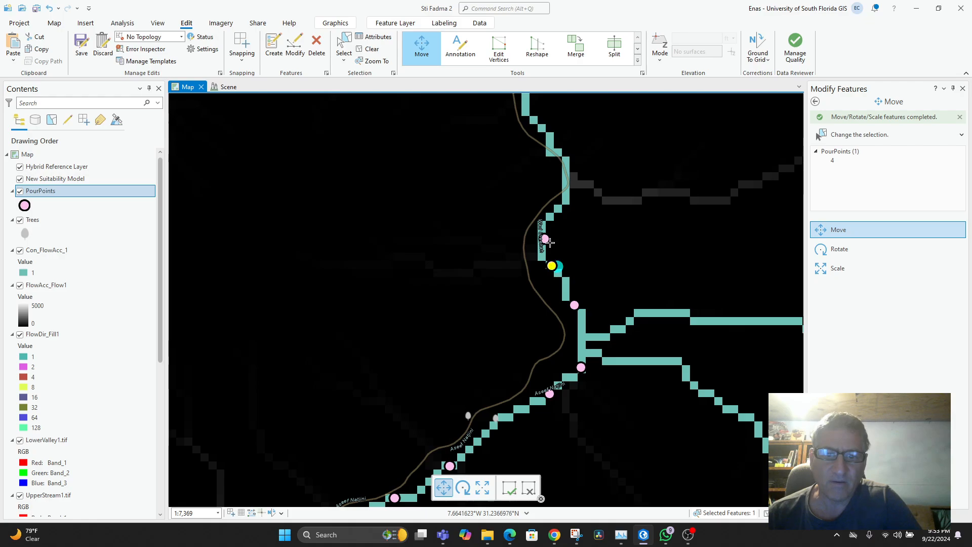
pyautogui.click(545, 240)
pyautogui.scroll(-4, 602, 319)
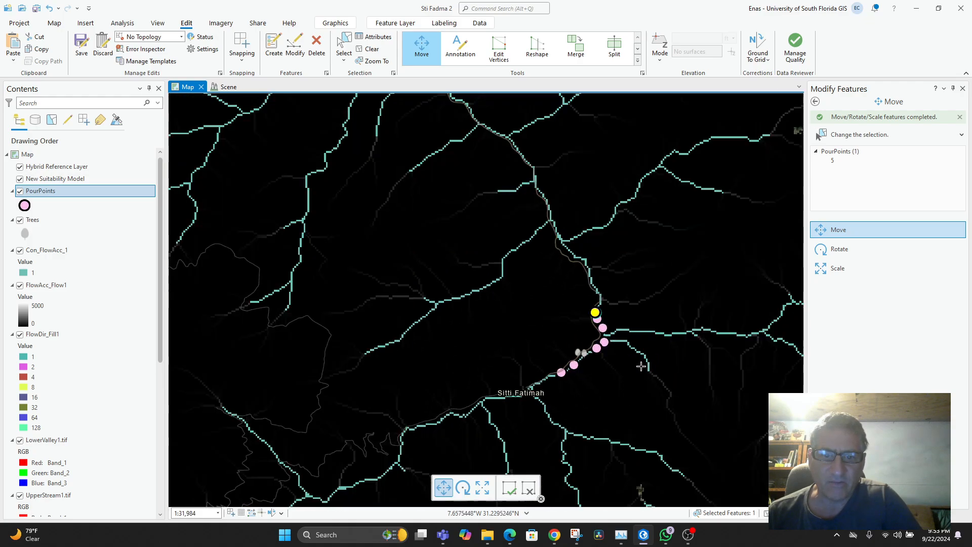
# Check the pour points along the stream and save all edits to the PourPoints layer.
pyautogui.scroll(5, 627, 361)
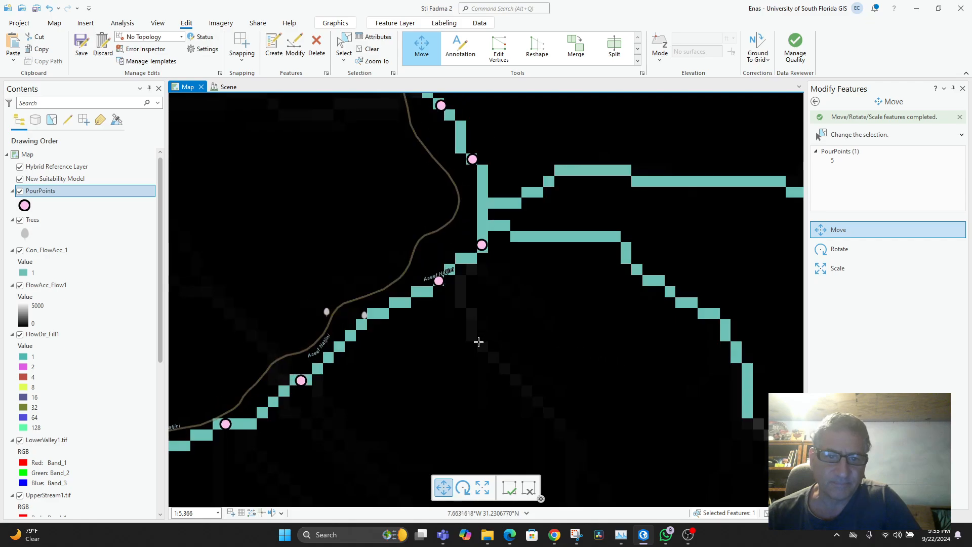
pyautogui.moveTo(548, 350); pyautogui.dragTo(608, 463)
pyautogui.scroll(2, 610, 375)
pyautogui.moveTo(610, 375); pyautogui.dragTo(633, 453)
pyautogui.scroll(-4, 623, 400)
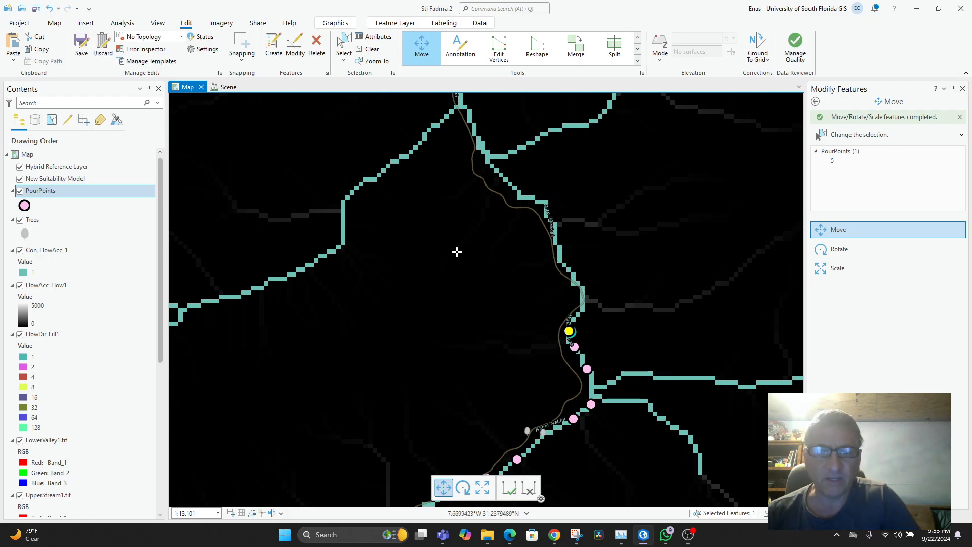
pyautogui.click(80, 46)
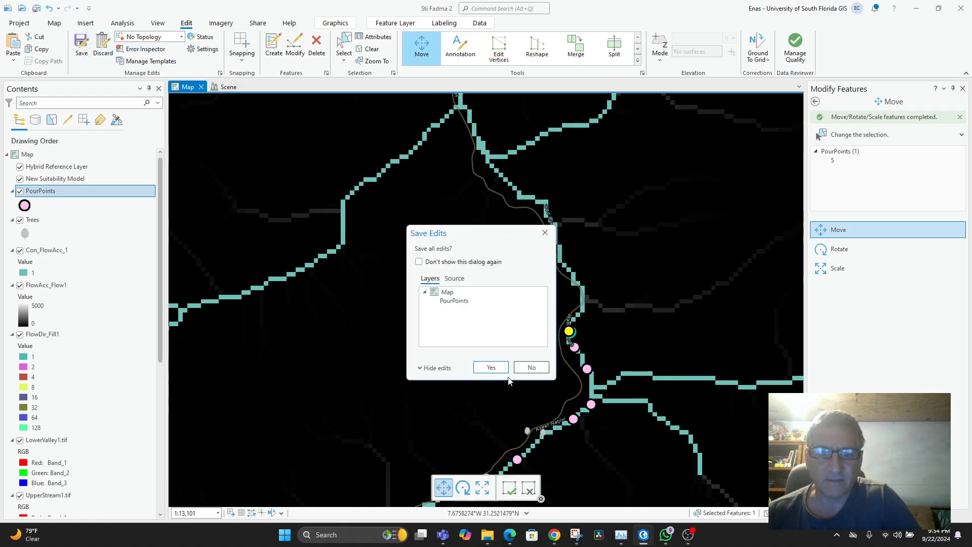
pyautogui.click(491, 368)
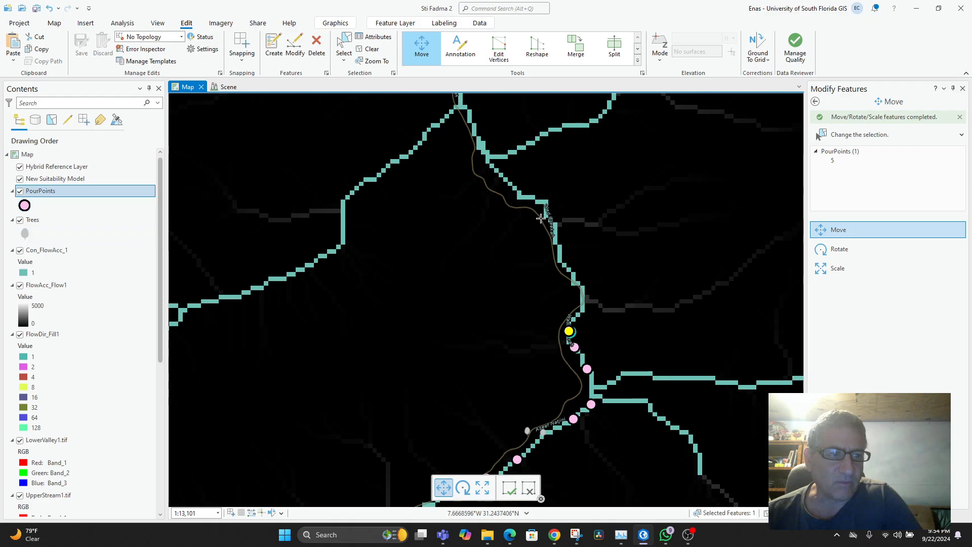
# Leave feature editing and Snap Pour Point, then search the geoprocessing tools for "watershed" and open the Spatial Analyst Watershed tool.
pyautogui.click(963, 90)
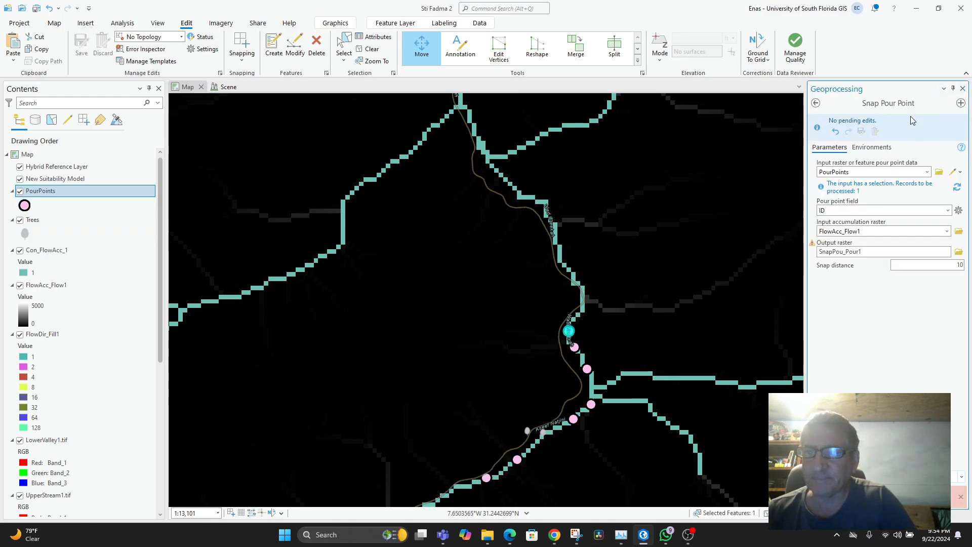
pyautogui.click(962, 88)
pyautogui.click(855, 121)
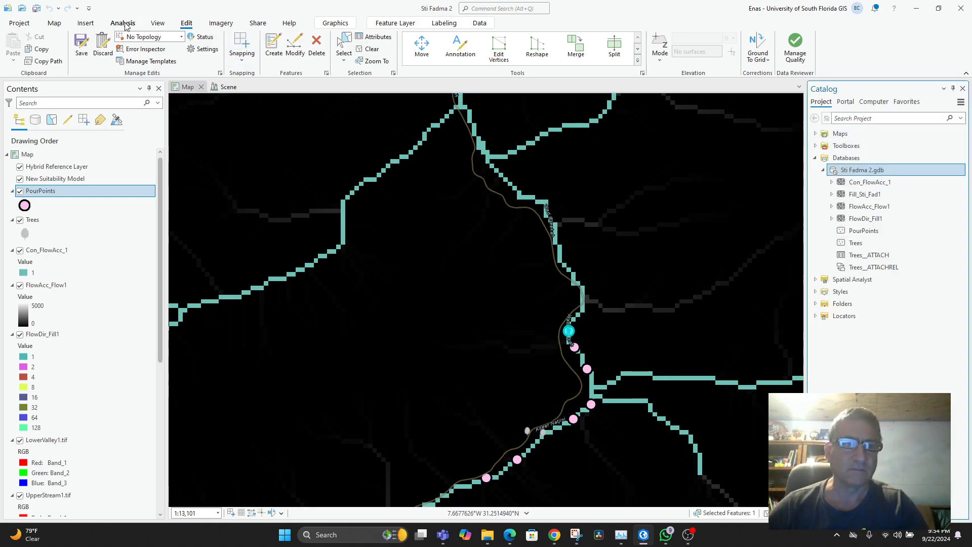
pyautogui.click(123, 23)
pyautogui.click(120, 46)
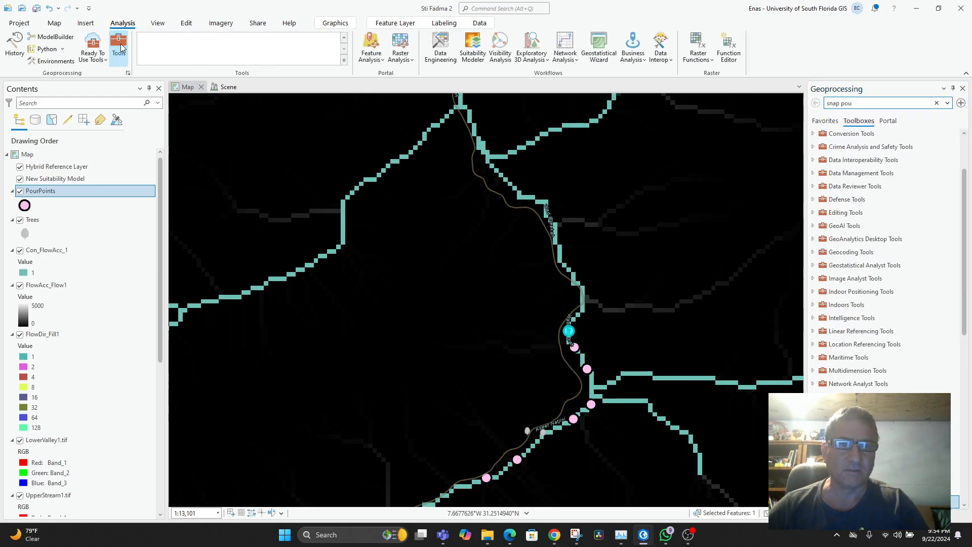
pyautogui.moveTo(855, 106); pyautogui.dragTo(828, 116)
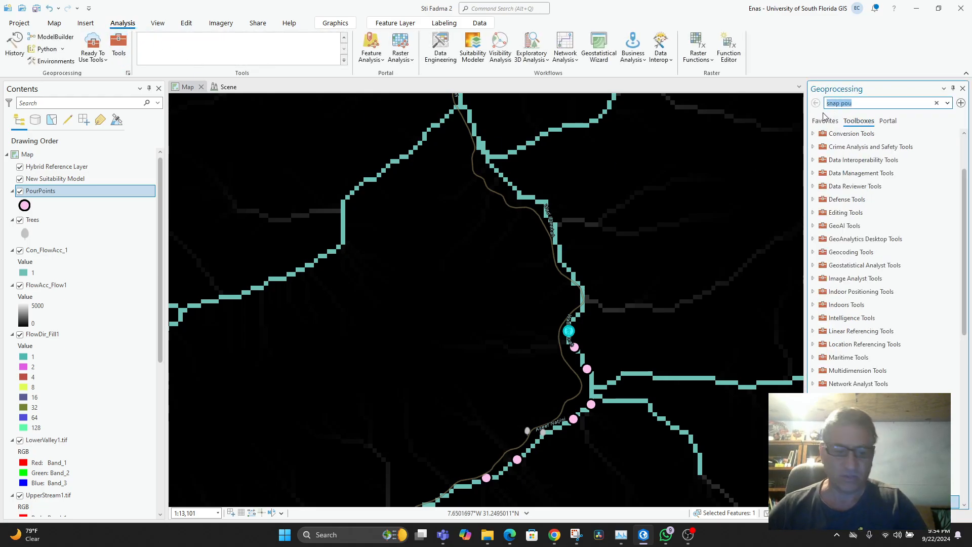
pyautogui.write('watershed')
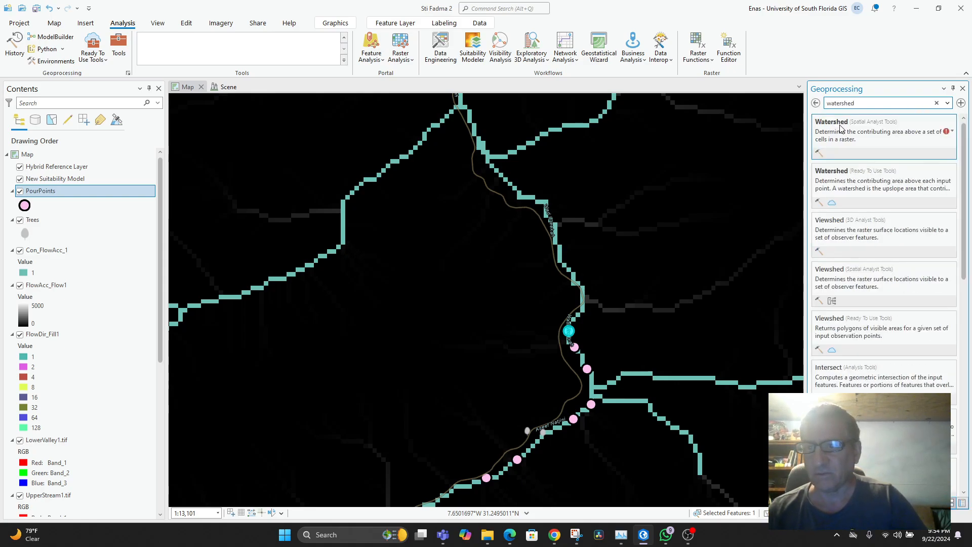
pyautogui.click(840, 128)
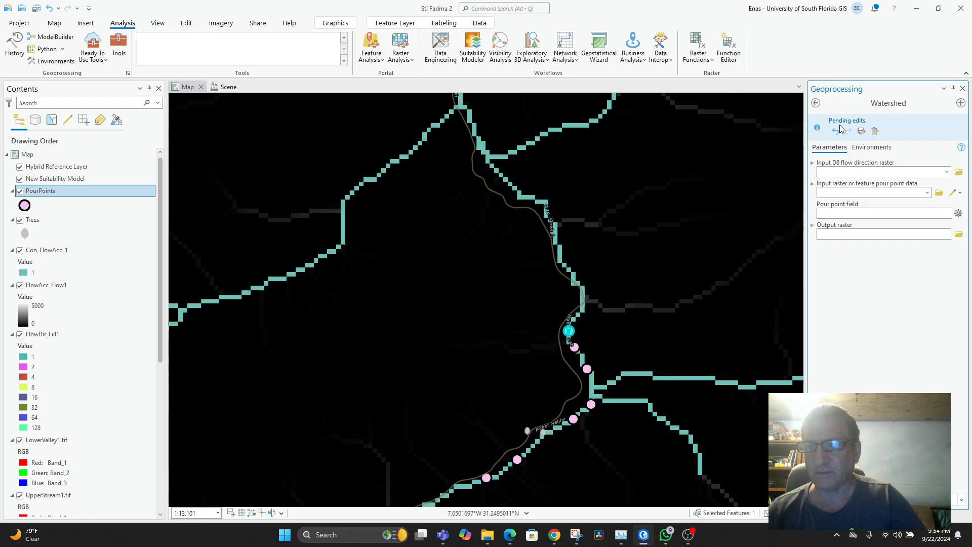
# Run Watershed with FlowDir_Fill1 as the D8 flow direction raster, PourPoints as the pour point data and ID as the pour point field.
pyautogui.click(946, 173)
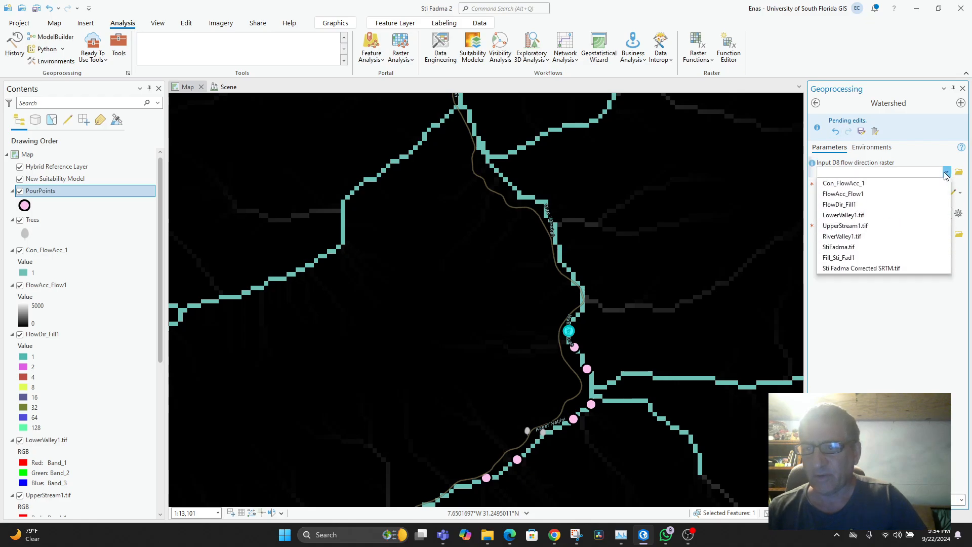
pyautogui.click(859, 205)
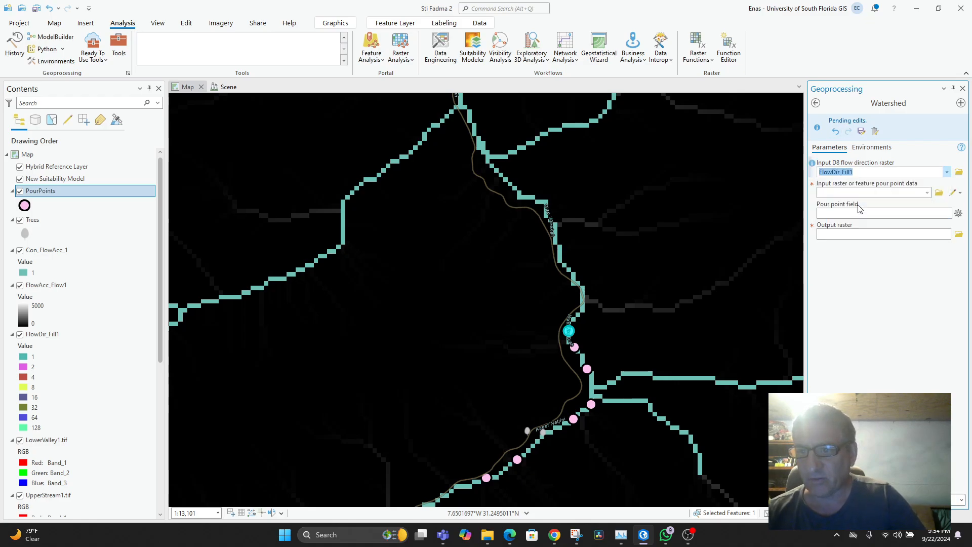
pyautogui.click(929, 193)
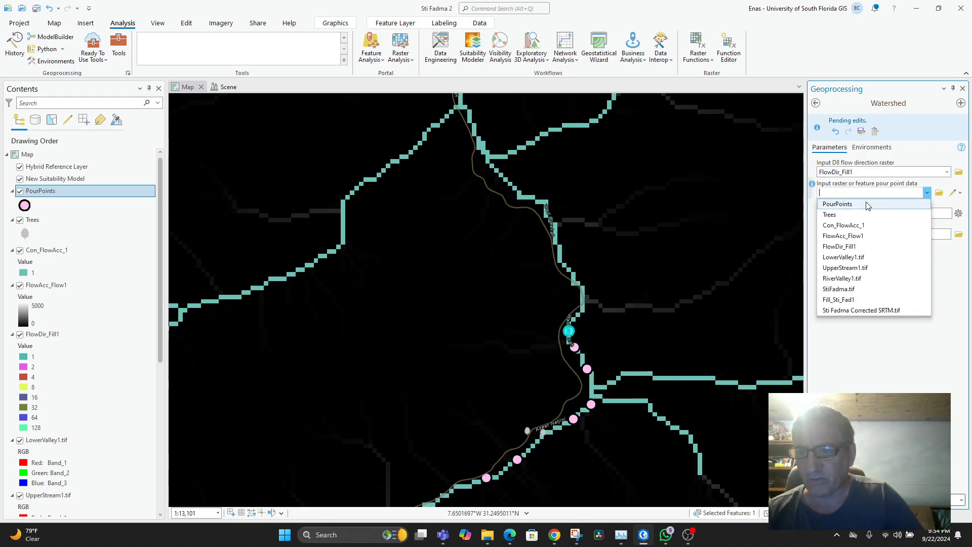
pyautogui.click(867, 203)
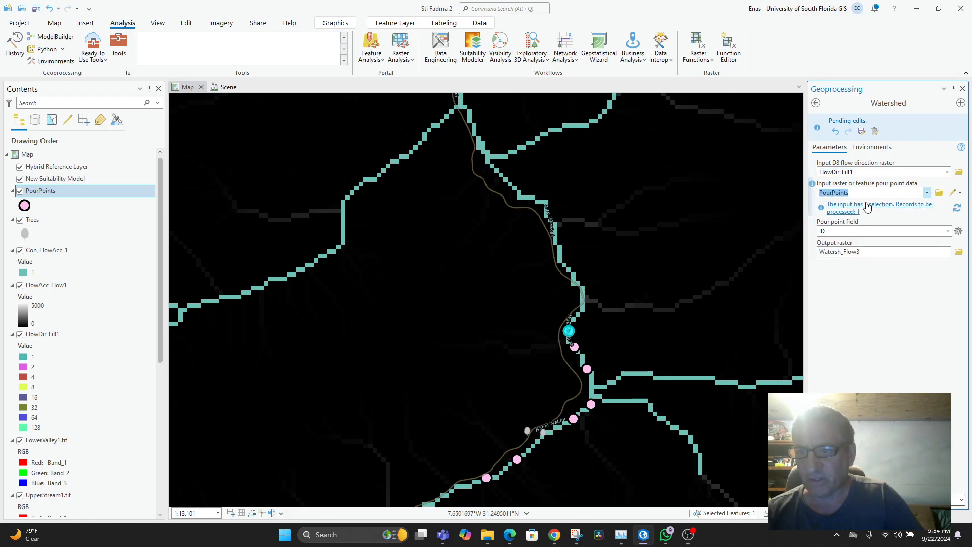
pyautogui.click(948, 232)
pyautogui.click(921, 217)
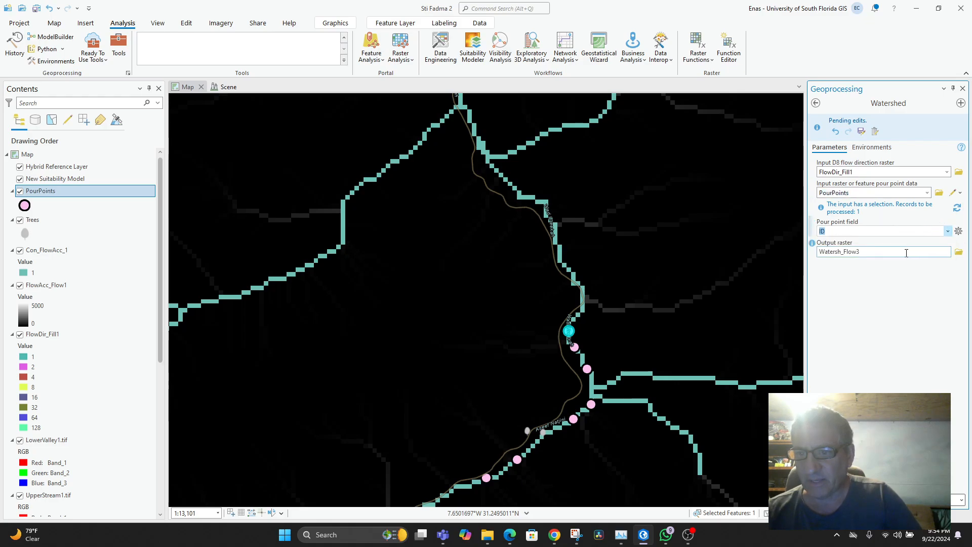
pyautogui.click(941, 500)
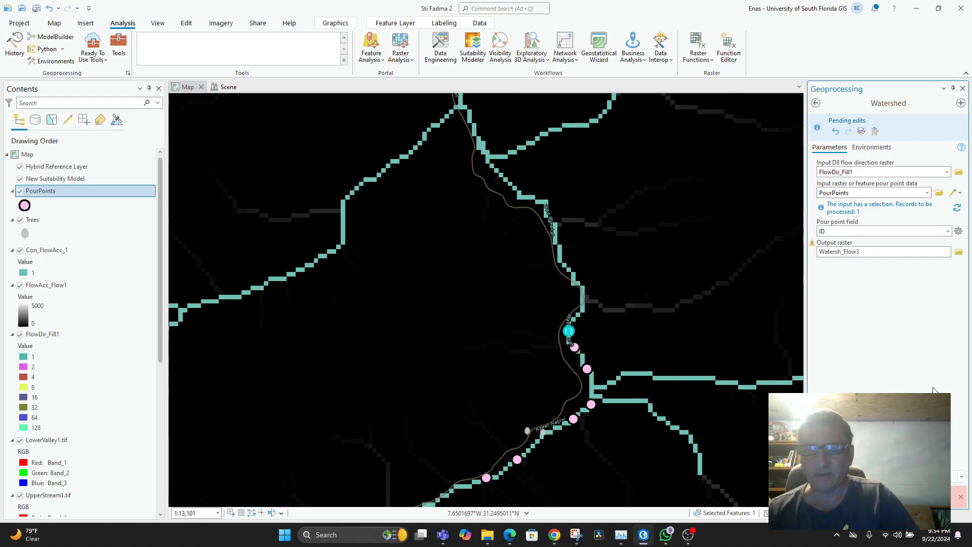
pyautogui.scroll(-2, 542, 307)
pyautogui.scroll(3, 576, 369)
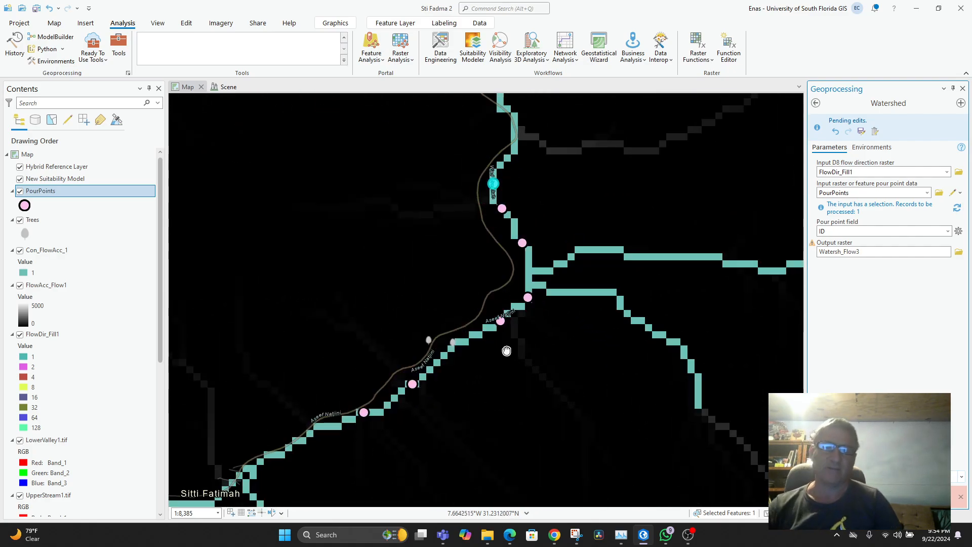
pyautogui.moveTo(507, 351); pyautogui.dragTo(601, 398)
pyautogui.scroll(-1, 562, 358)
pyautogui.scroll(-2, 562, 358)
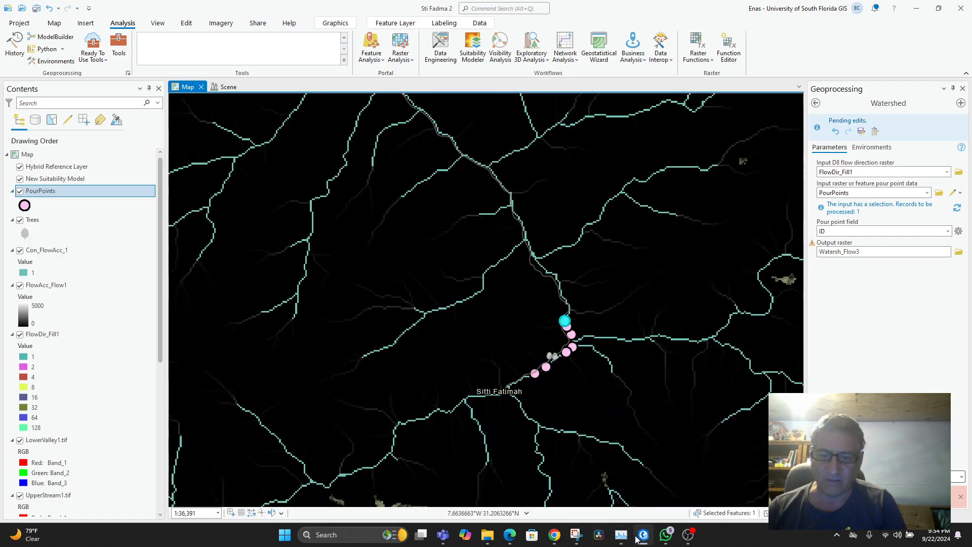
# Switch to ChatGPT in Chrome, reread its stream network, watershed delineation and 3D visualization steps, and return to ArcGIS Pro.
pyautogui.click(555, 535)
pyautogui.scroll(2, 561, 311)
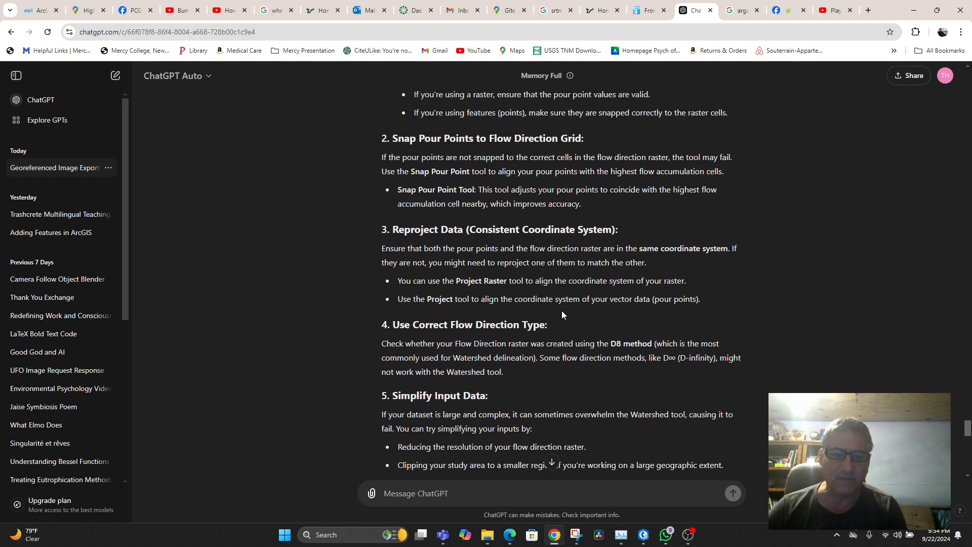
pyautogui.scroll(-9, 561, 321)
pyautogui.scroll(-15, 560, 323)
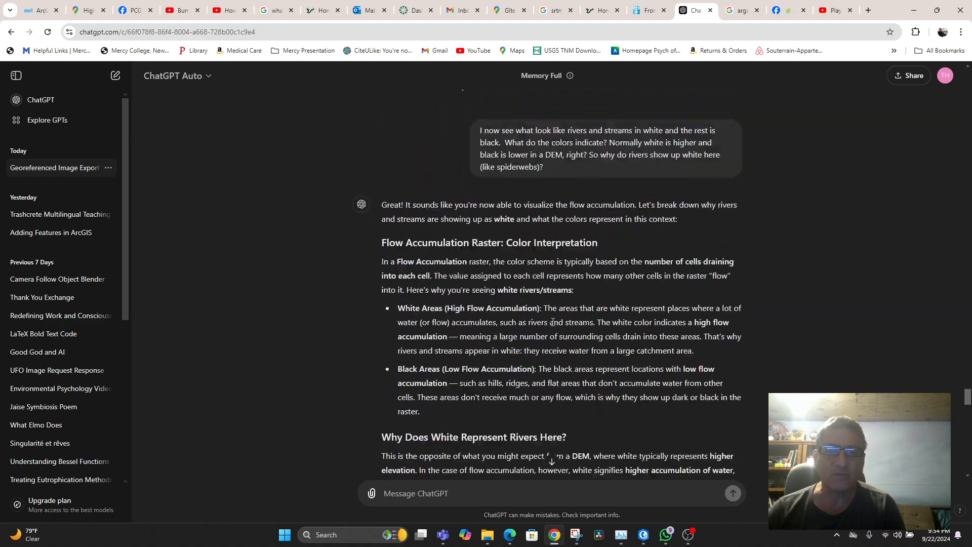
pyautogui.scroll(5, 553, 322)
pyautogui.scroll(20, 553, 322)
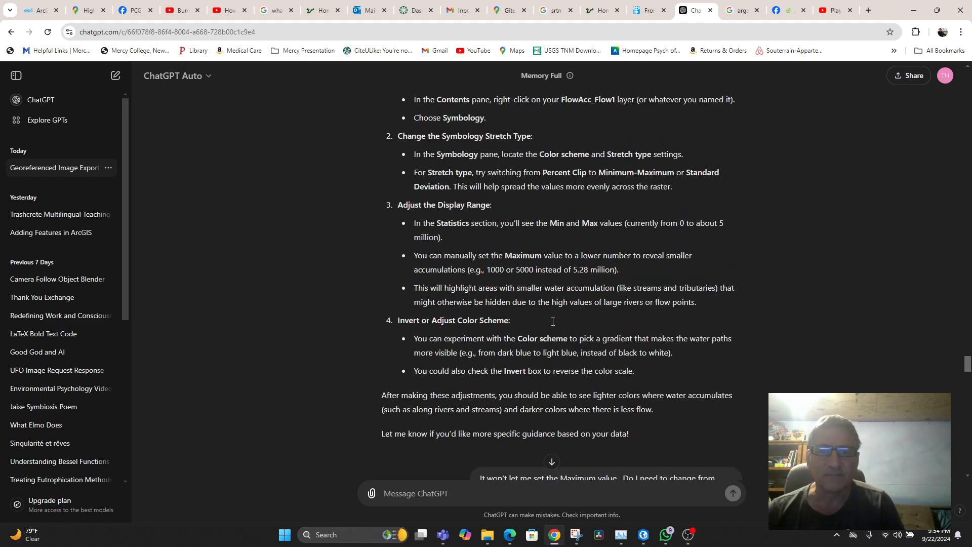
pyautogui.scroll(12, 553, 322)
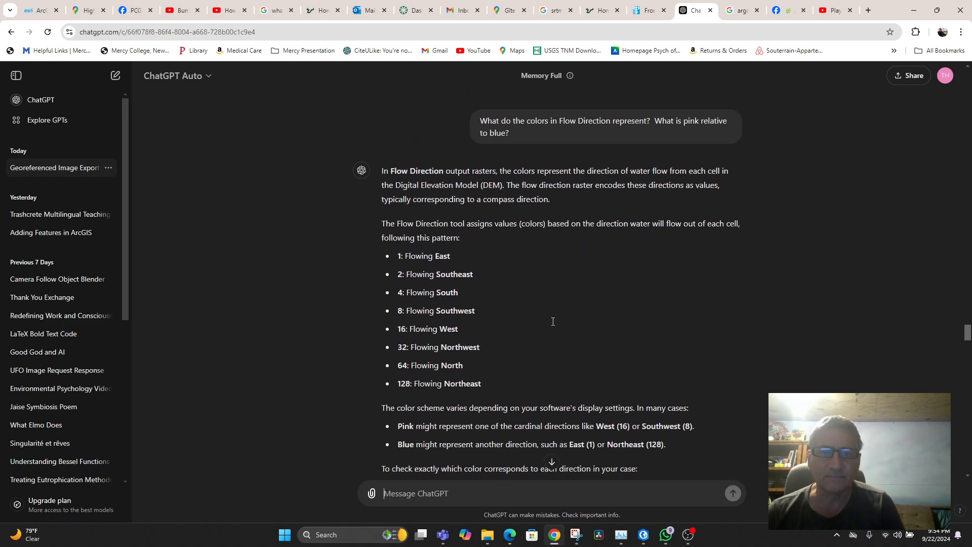
pyautogui.scroll(10, 552, 324)
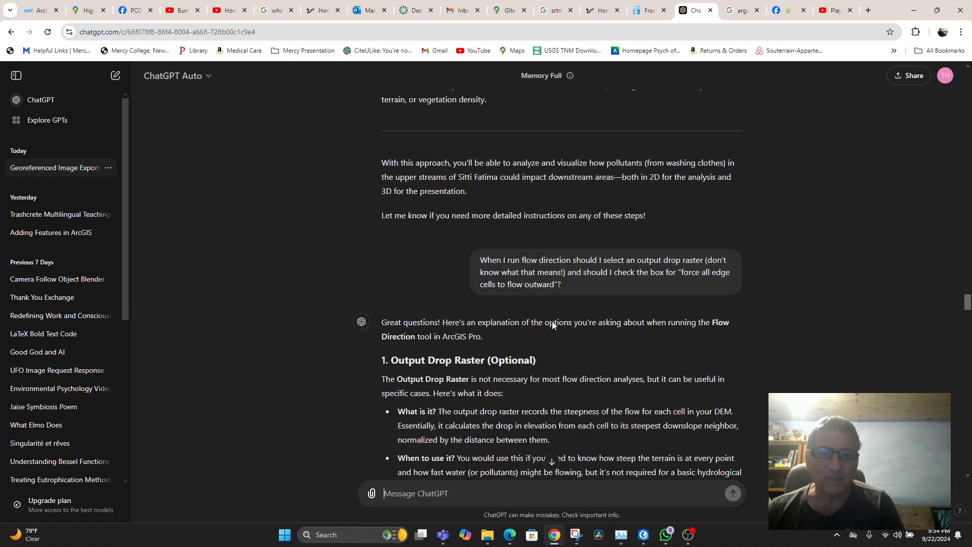
pyautogui.scroll(2, 553, 322)
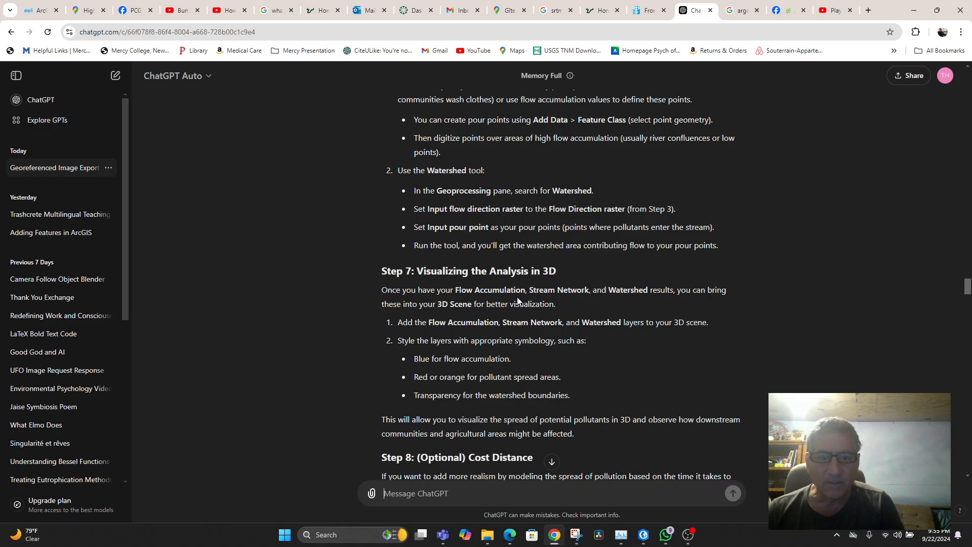
pyautogui.scroll(-1, 517, 301)
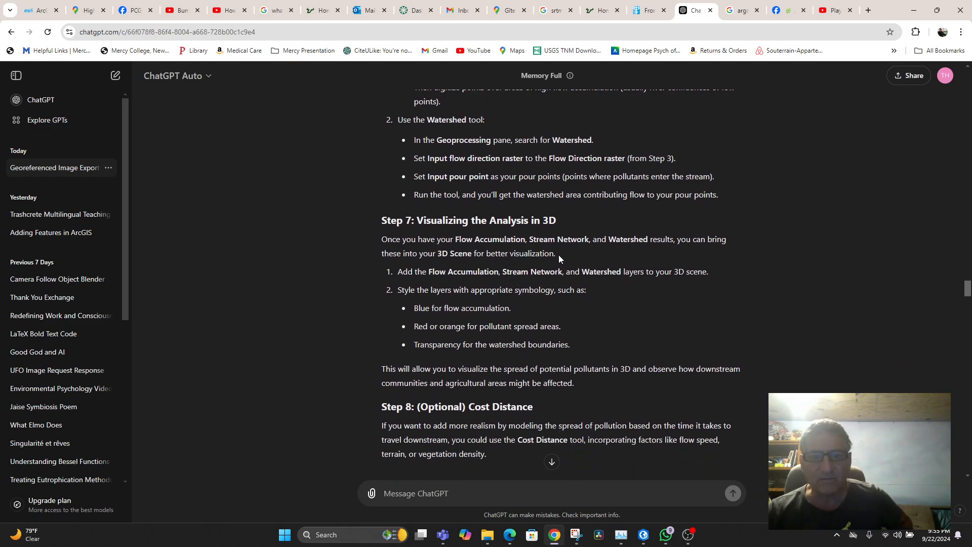
pyautogui.scroll(7, 600, 305)
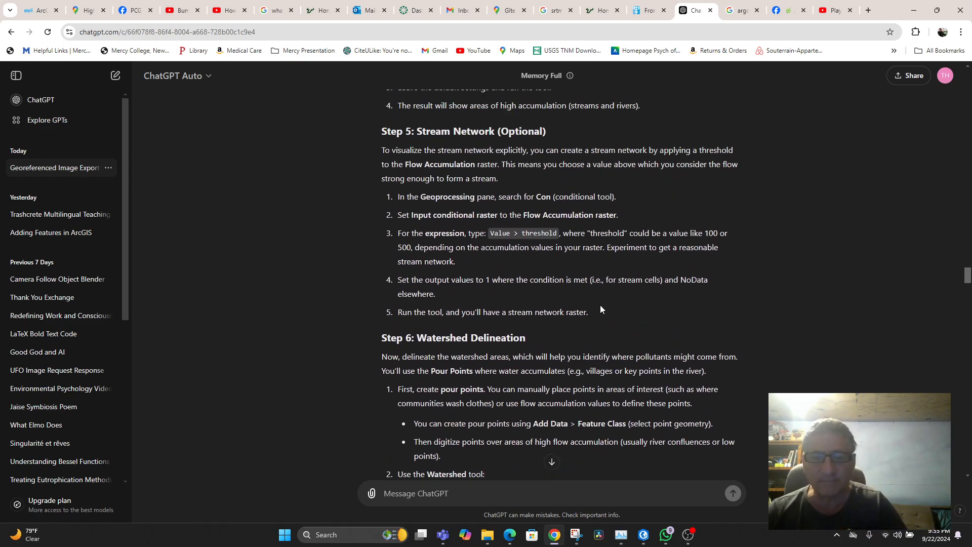
pyautogui.scroll(-5, 597, 306)
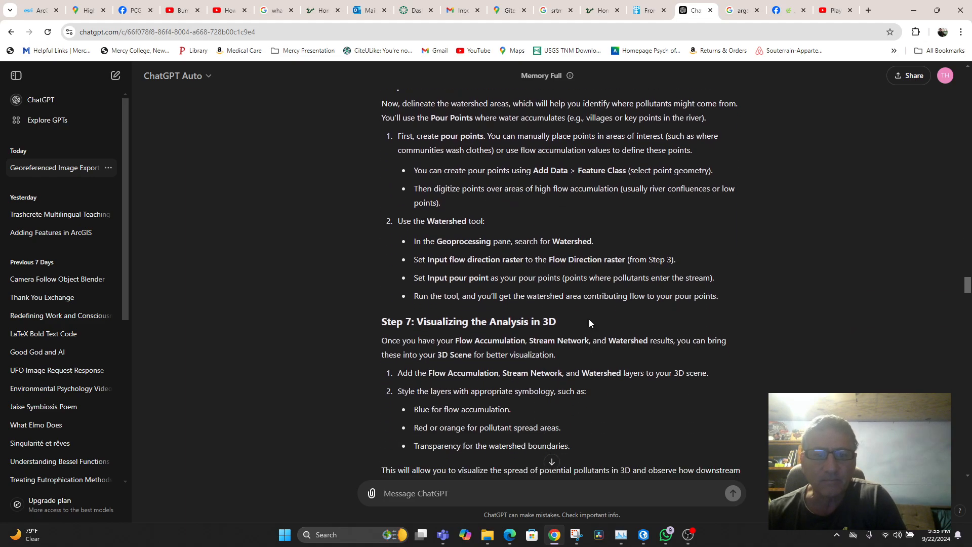
pyautogui.scroll(-2, 589, 322)
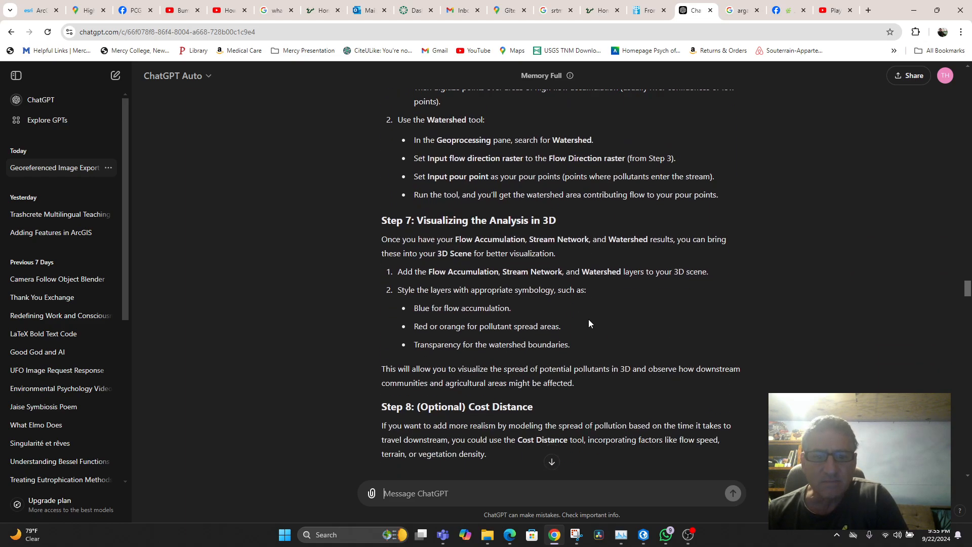
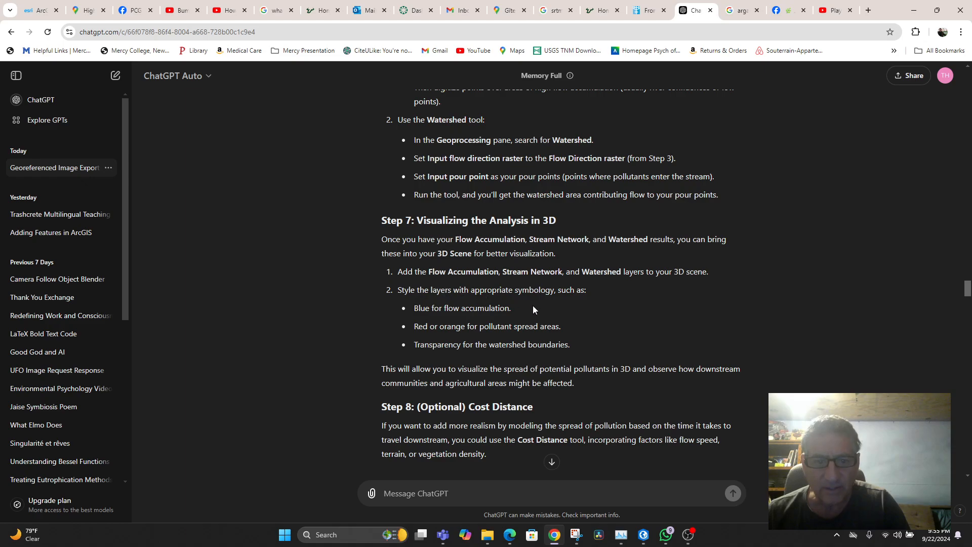
pyautogui.scroll(-1, 533, 309)
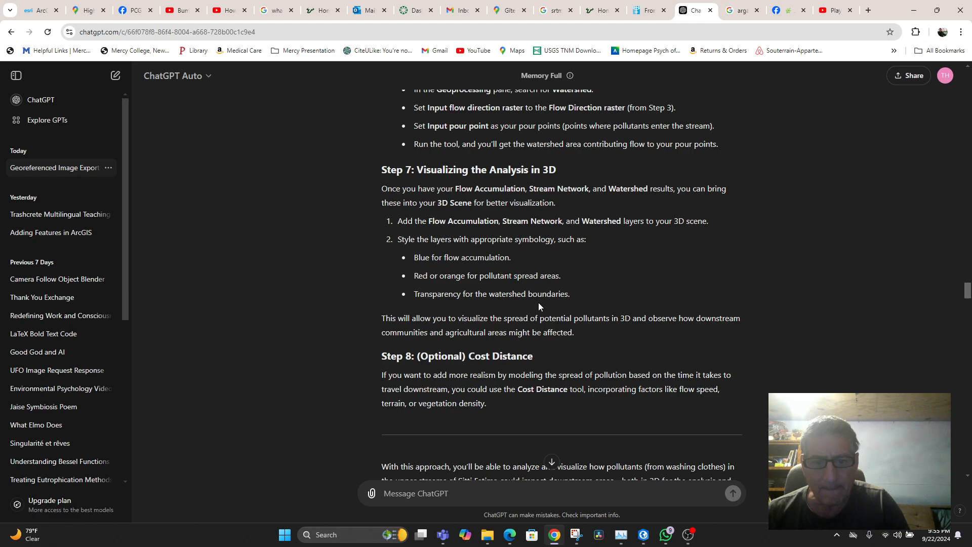
pyautogui.scroll(1, 534, 302)
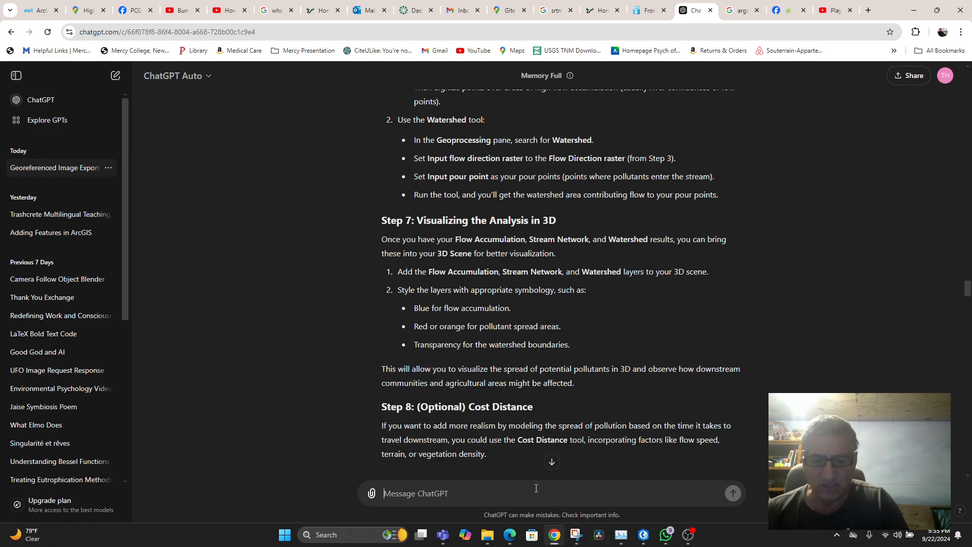
pyautogui.click(643, 534)
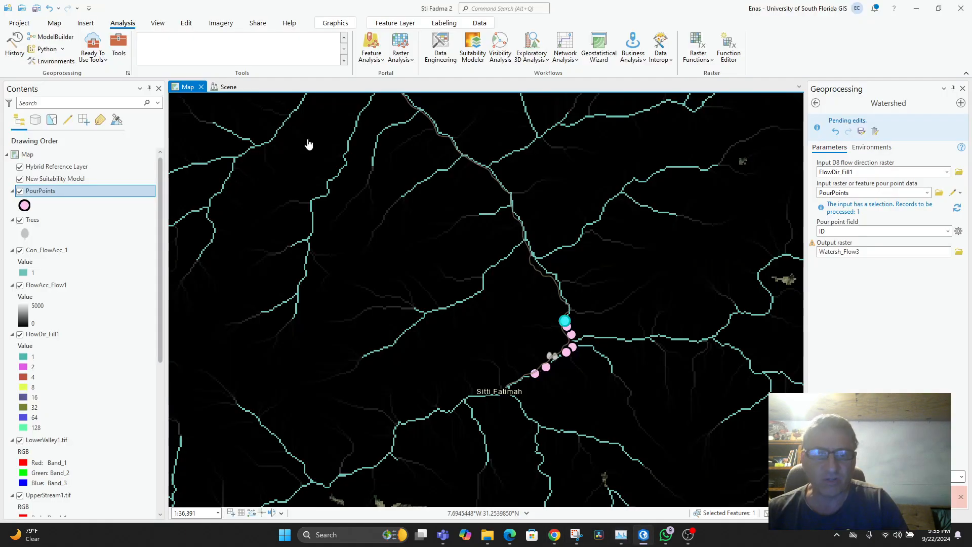
# Add the FlowDir_Fill1 raster from the project geodatabase to the 3D scene without building pyramids.
pyautogui.click(228, 87)
pyautogui.moveTo(513, 290); pyautogui.dragTo(441, 276)
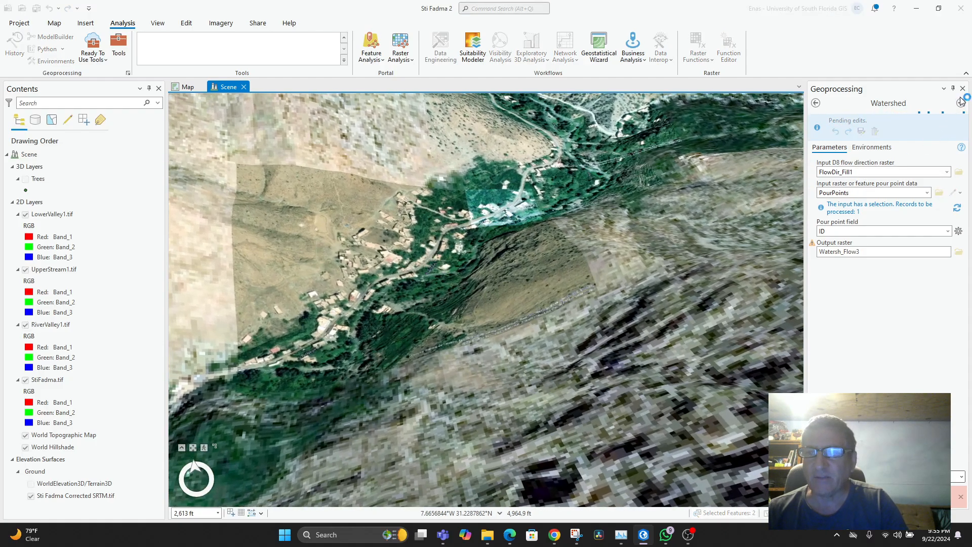
pyautogui.click(963, 89)
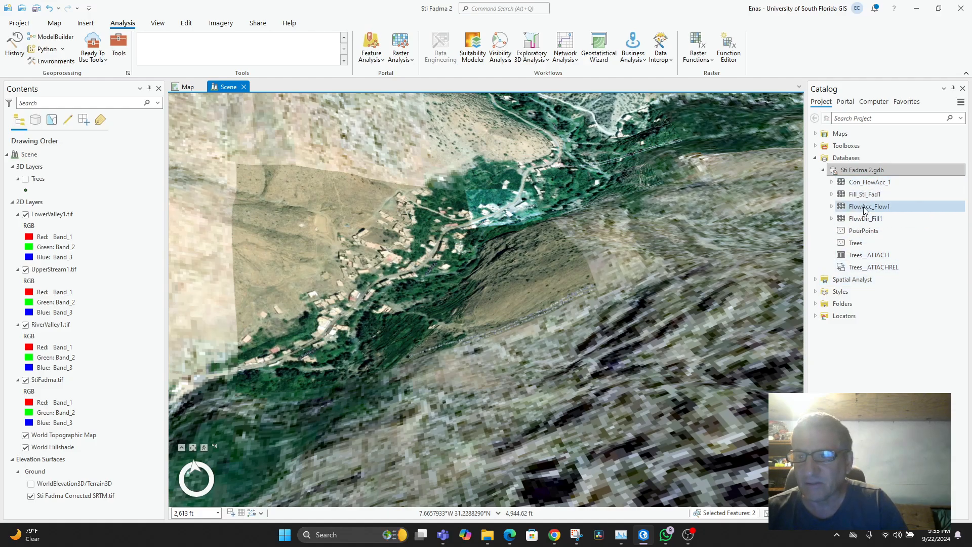
pyautogui.moveTo(843, 218); pyautogui.dragTo(671, 220)
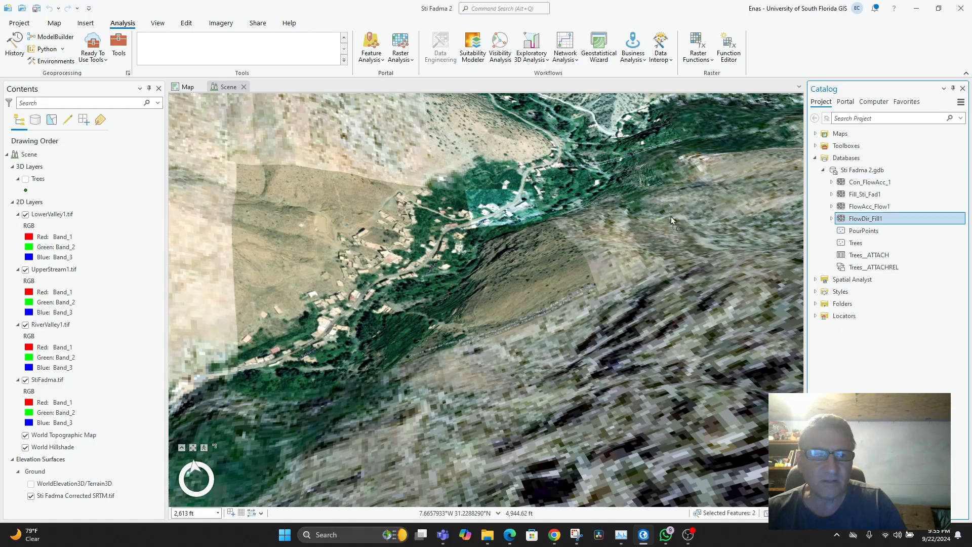
pyautogui.moveTo(541, 237); pyautogui.dragTo(541, 238)
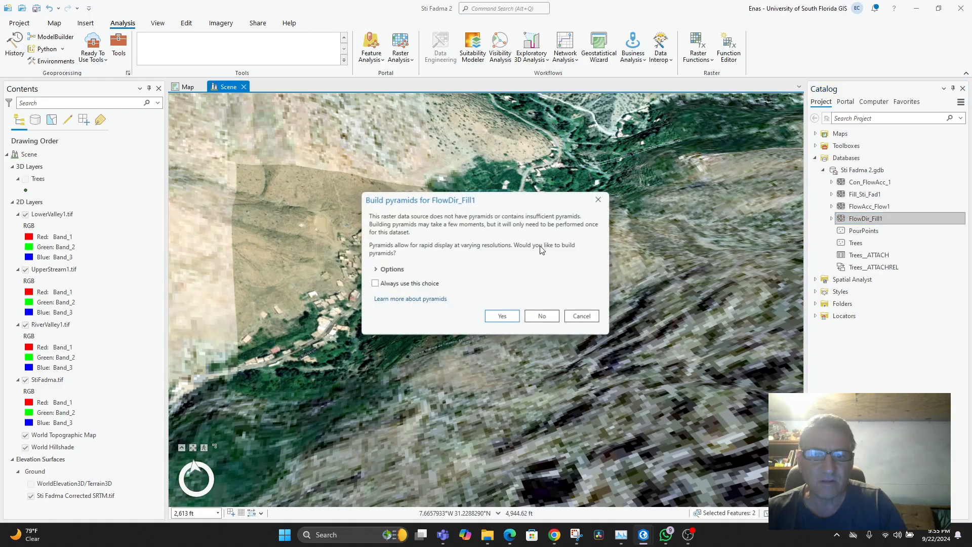
pyautogui.click(546, 319)
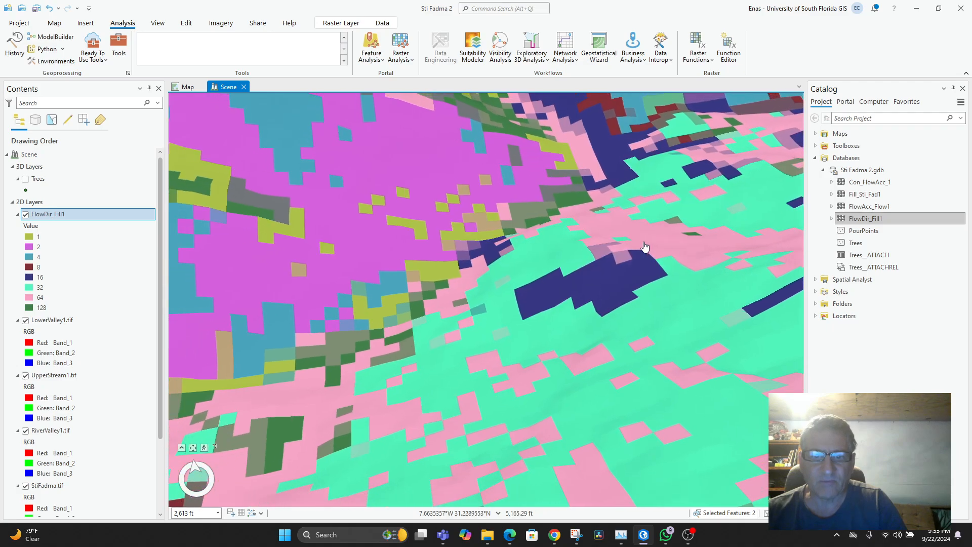
# Set the FlowDir_Fill1 layer's transparency to 40%.
pyautogui.scroll(-3, 645, 247)
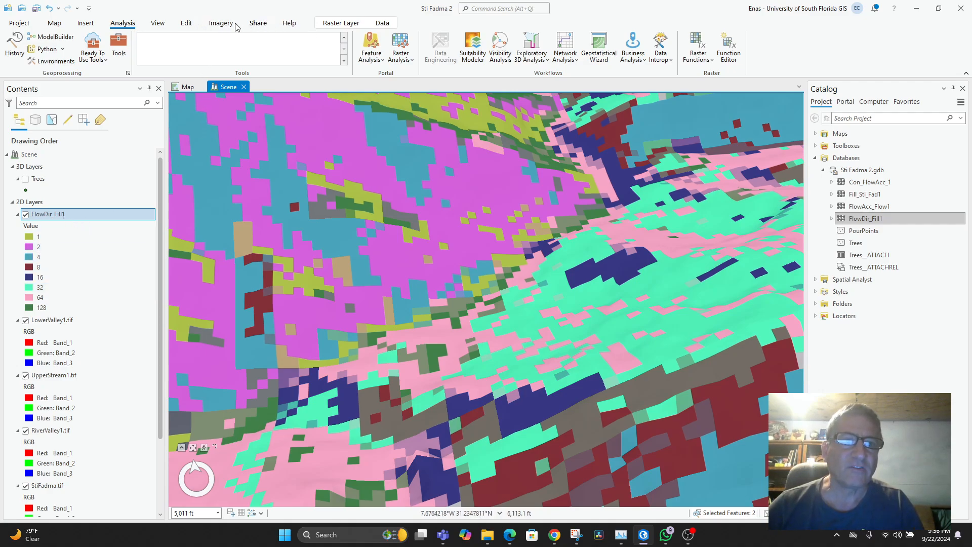
pyautogui.click(187, 24)
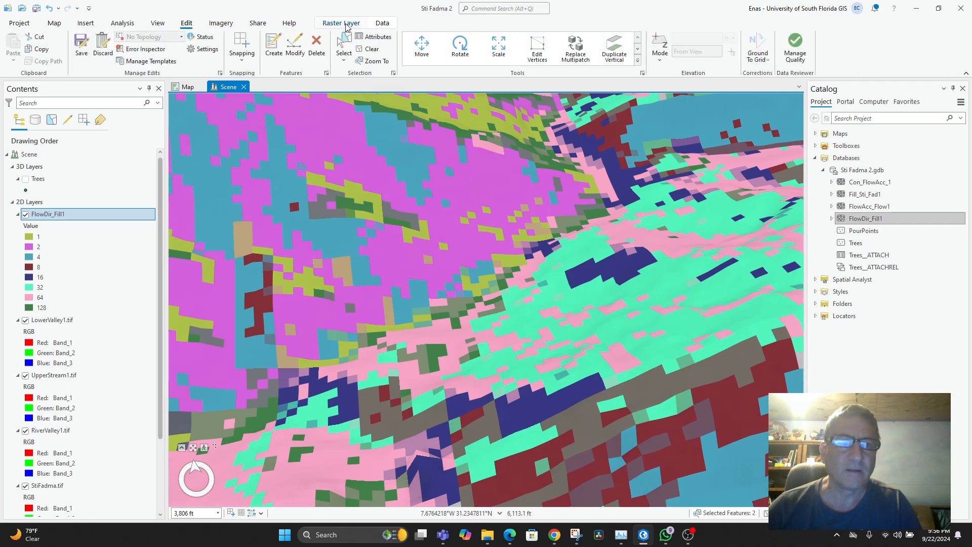
pyautogui.click(349, 25)
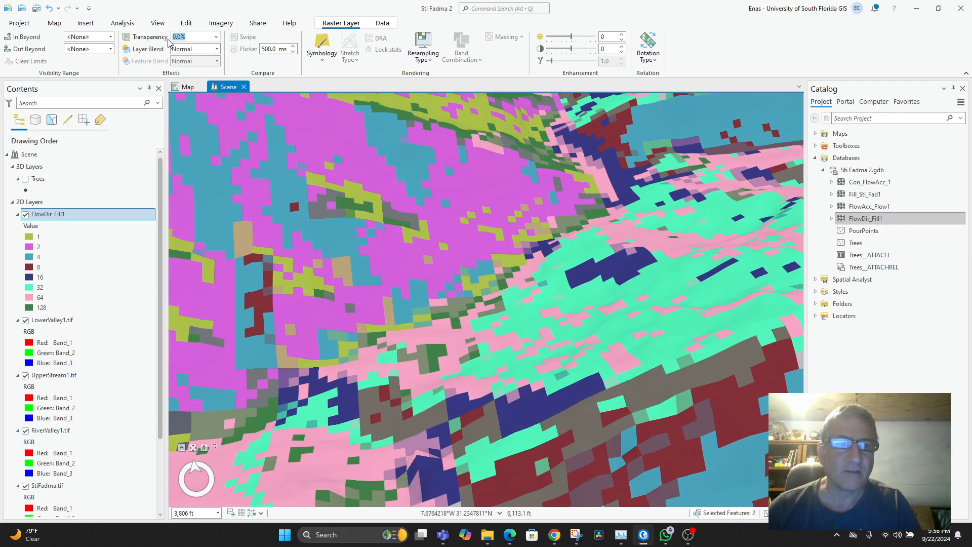
pyautogui.write('40')
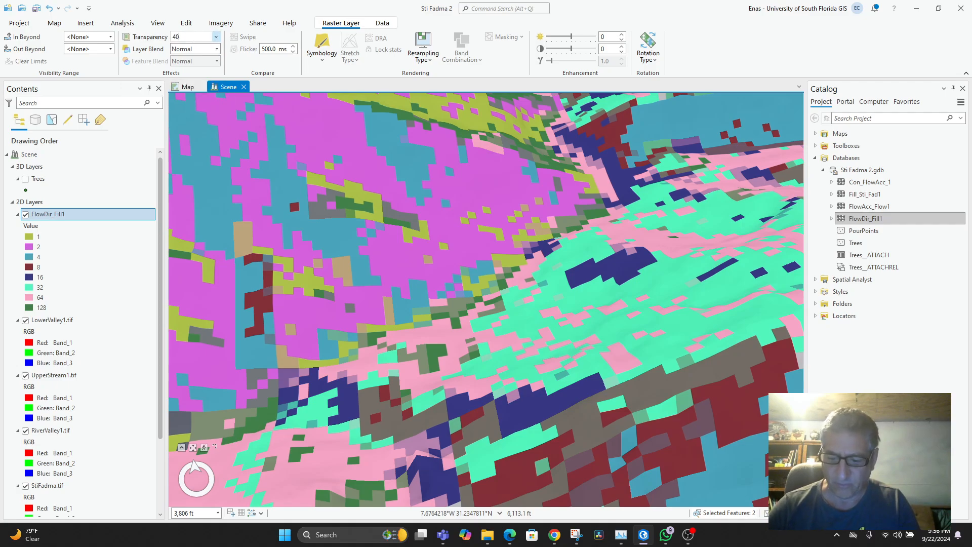
pyautogui.press('Return')
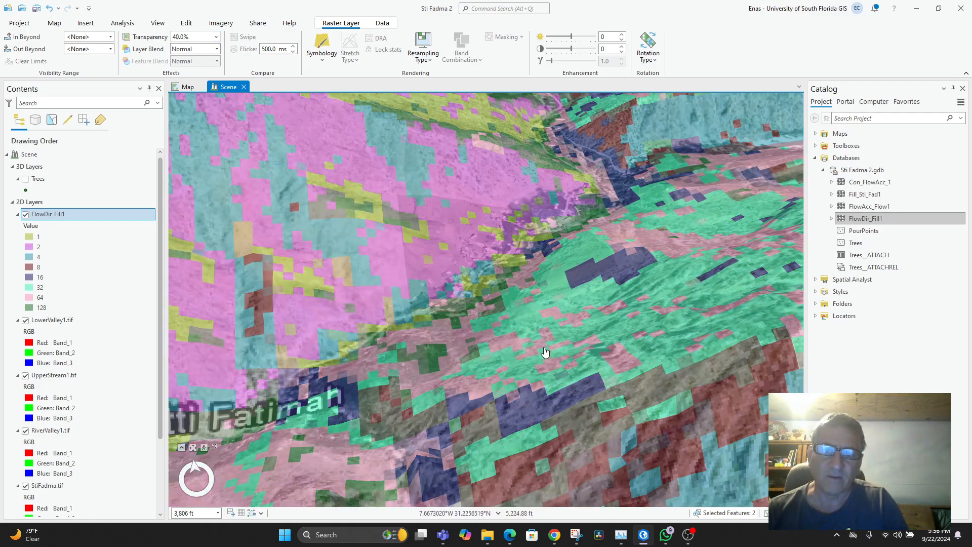
# Examine the semi-transparent flow direction raster draped over the valley terrain around Sitti Fatimah.
pyautogui.moveTo(544, 347); pyautogui.dragTo(563, 371)
pyautogui.moveTo(604, 376); pyautogui.dragTo(553, 375)
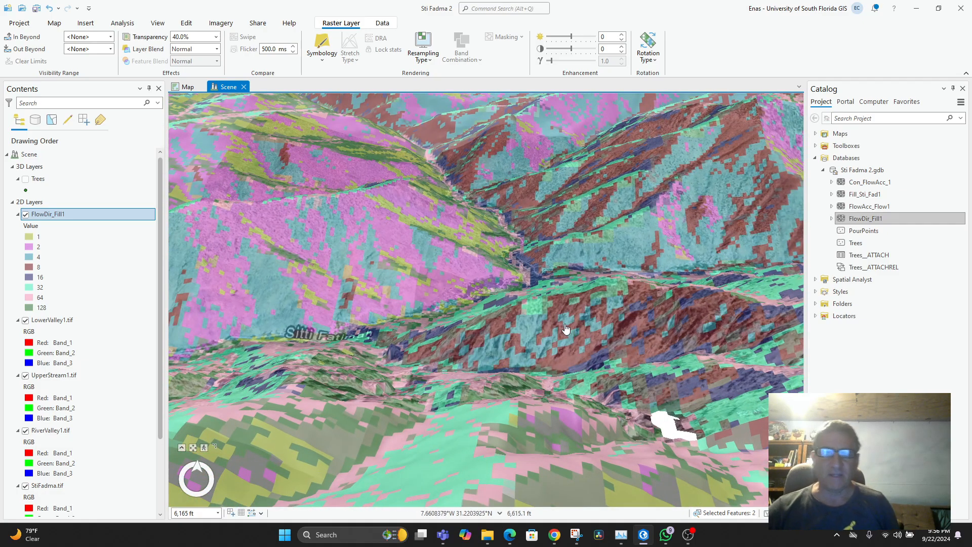
pyautogui.moveTo(517, 349); pyautogui.dragTo(510, 398)
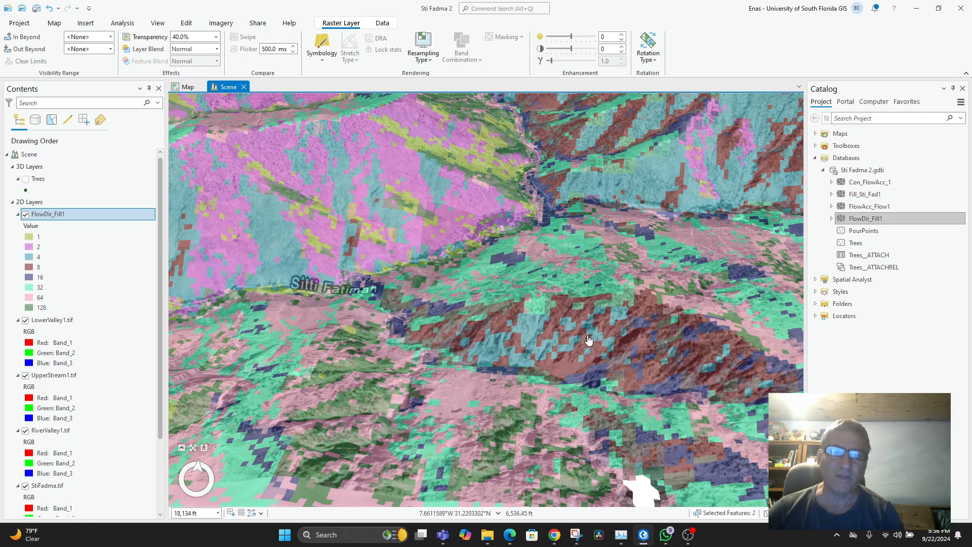
# Switch to the ChatGPT conversation in Chrome and find the explanation of the Flow Direction raster's values and colors.
pyautogui.click(554, 533)
pyautogui.scroll(10, 482, 356)
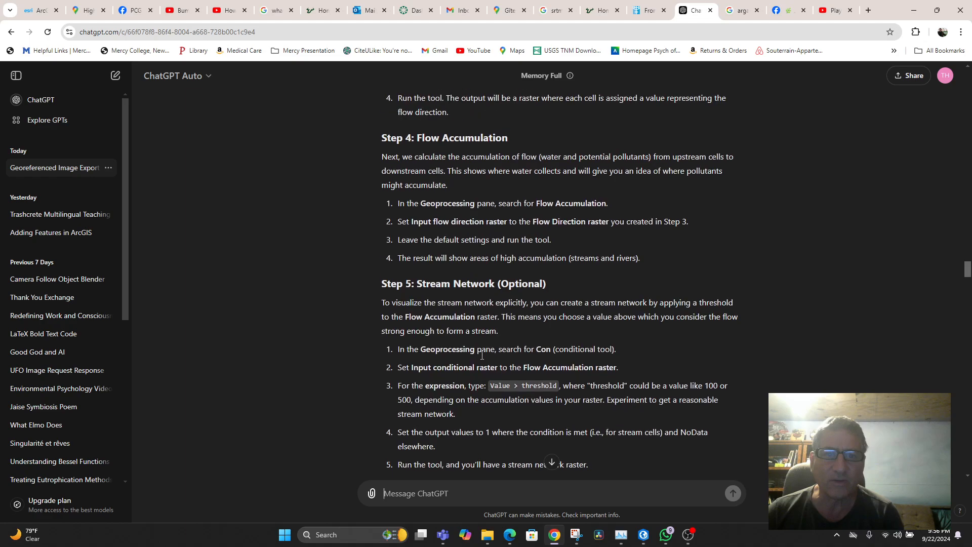
pyautogui.scroll(20, 483, 356)
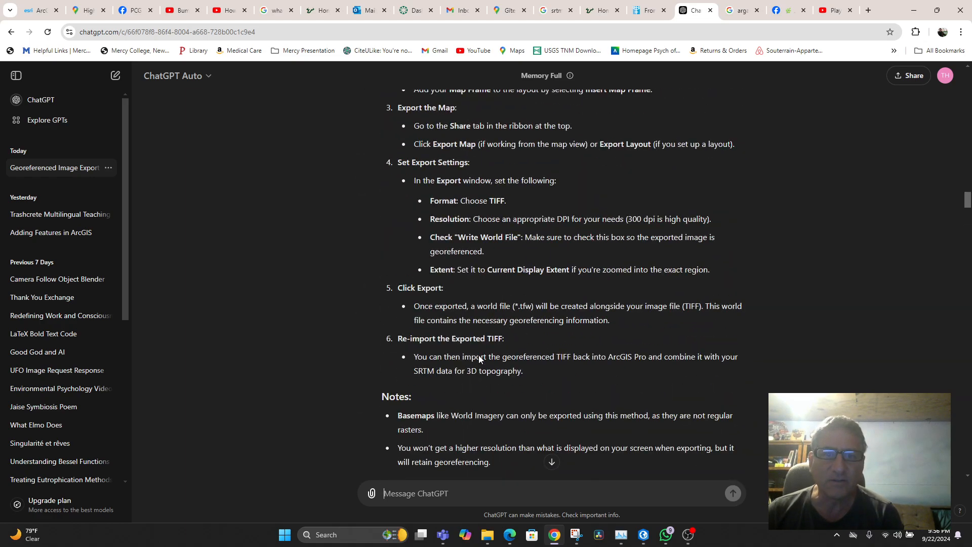
pyautogui.scroll(20, 479, 357)
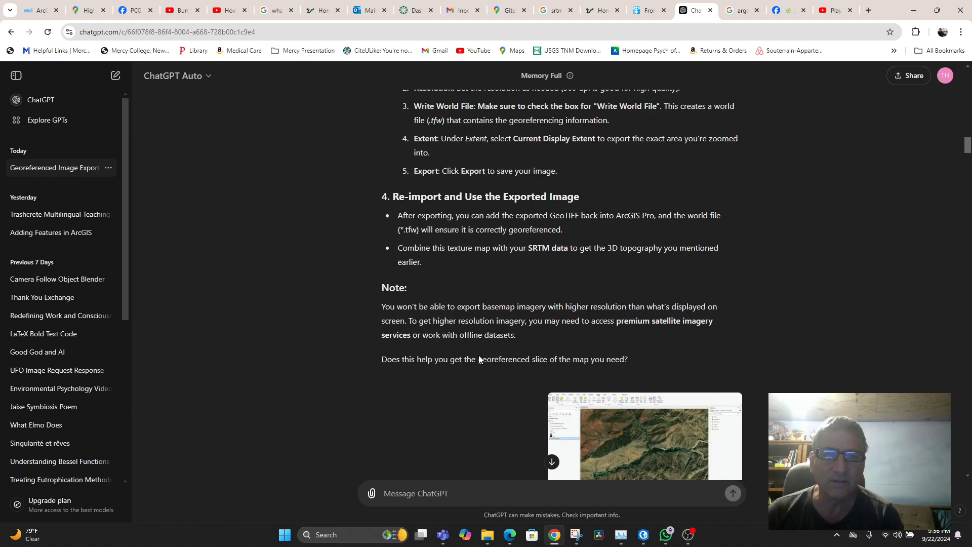
pyautogui.scroll(20, 479, 359)
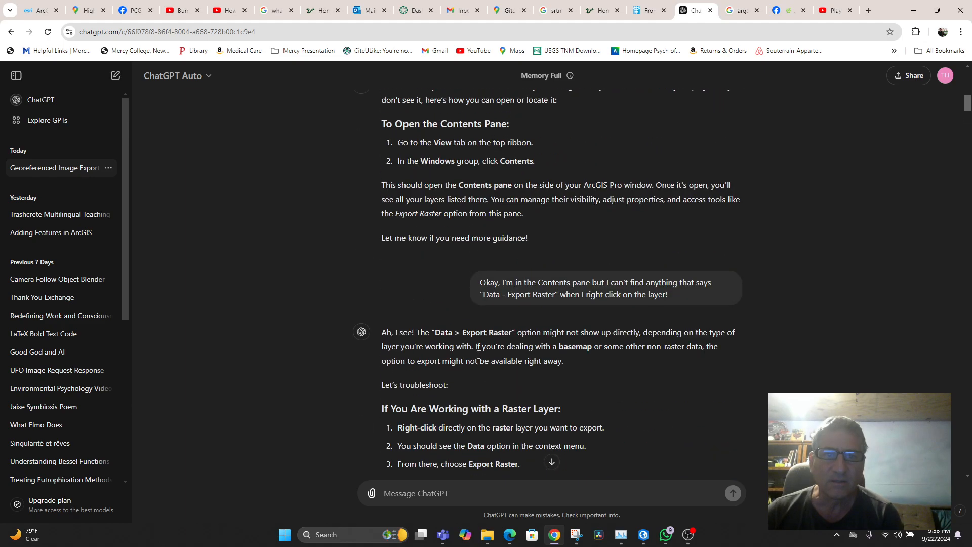
pyautogui.scroll(10, 479, 355)
pyautogui.scroll(-20, 476, 385)
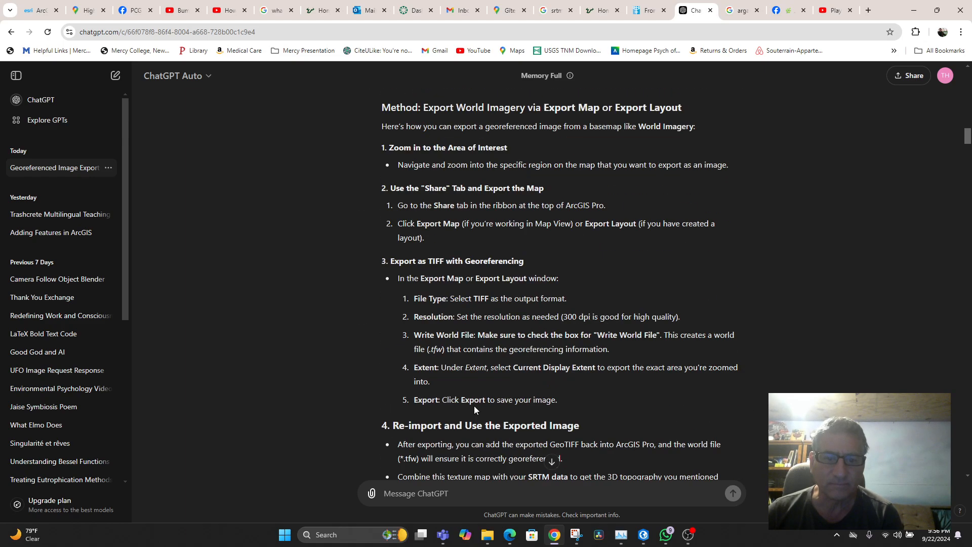
pyautogui.scroll(-20, 506, 435)
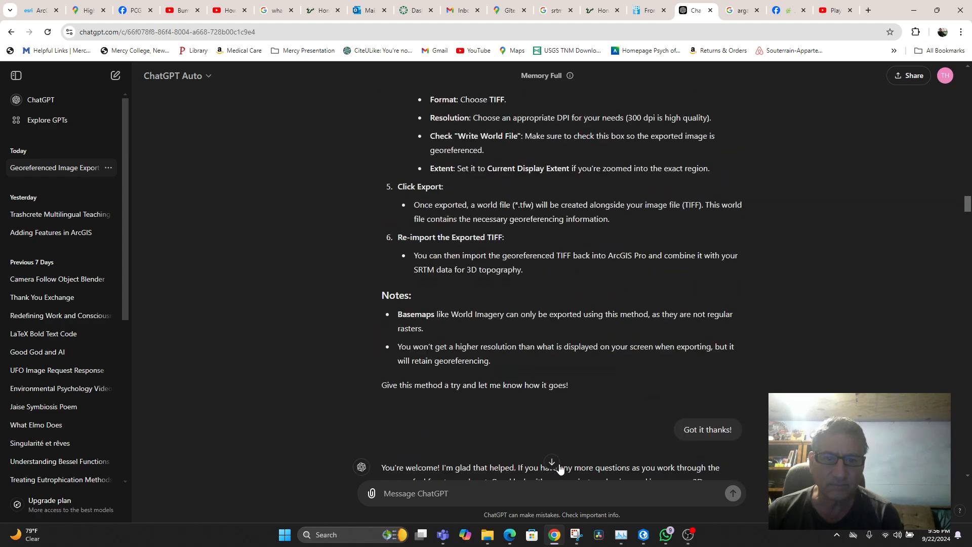
pyautogui.scroll(-20, 565, 462)
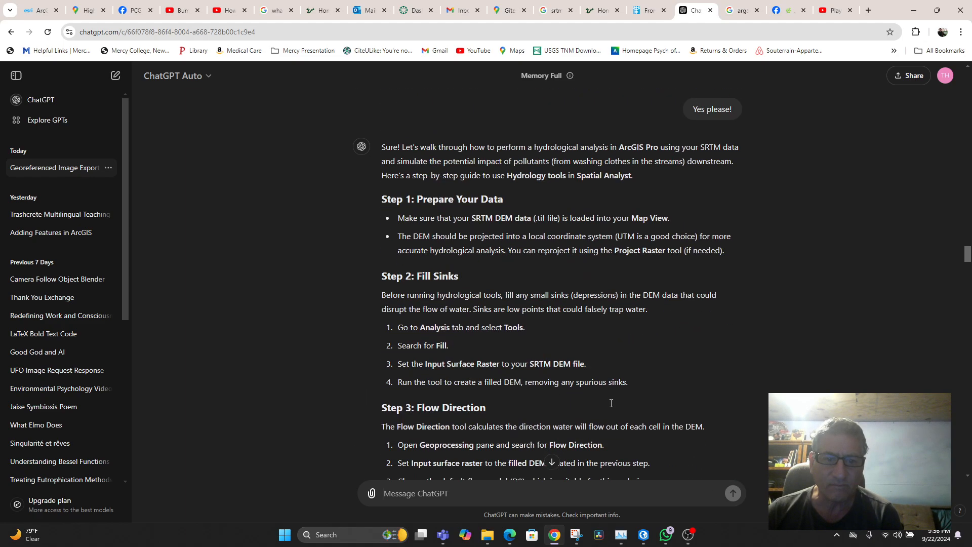
pyautogui.scroll(15, 600, 411)
pyautogui.scroll(-20, 599, 411)
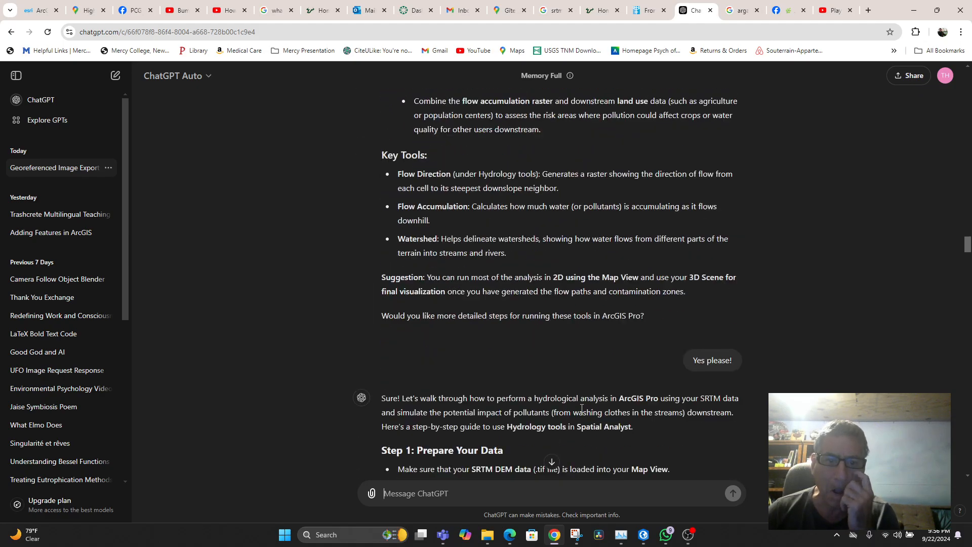
pyautogui.scroll(-20, 576, 409)
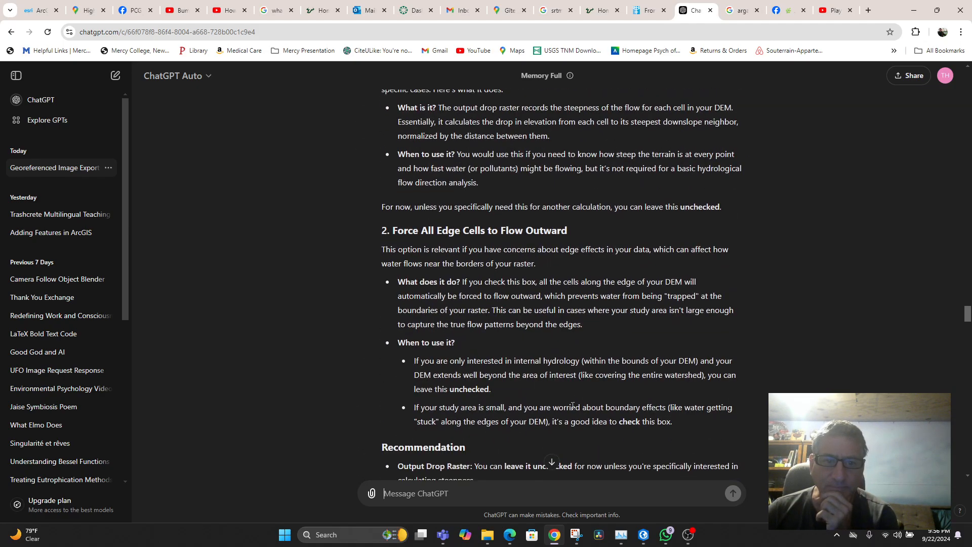
pyautogui.scroll(-9, 571, 407)
pyautogui.scroll(6, 570, 404)
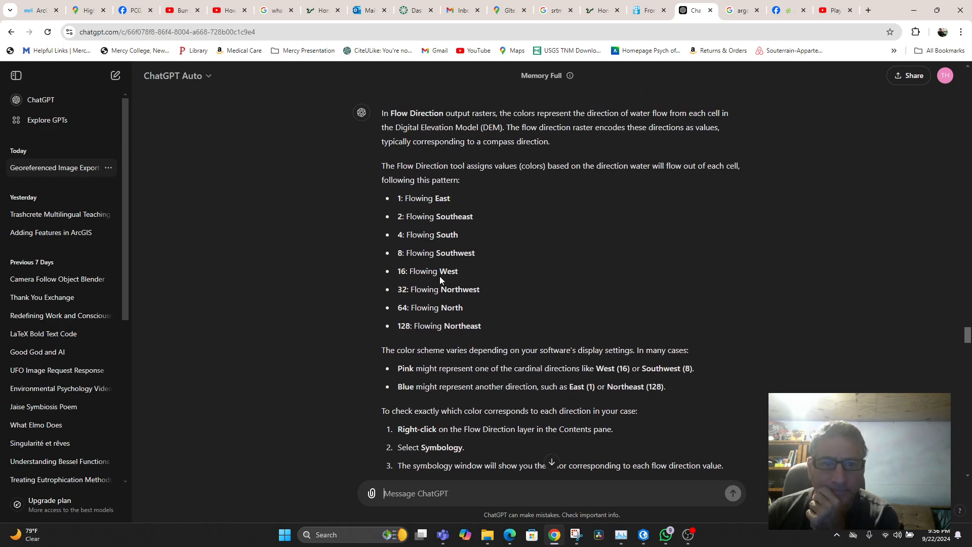
# Compare the flow direction codes in ChatGPT with the FlowDir_Fill1 legend in ArcGIS Pro, finishing in ArcGIS Pro.
pyautogui.click(643, 535)
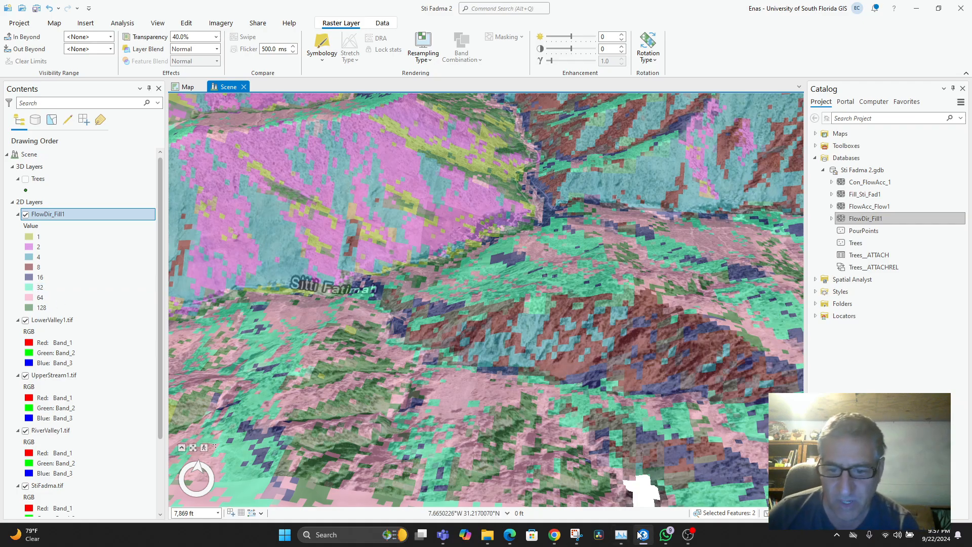
pyautogui.click(557, 536)
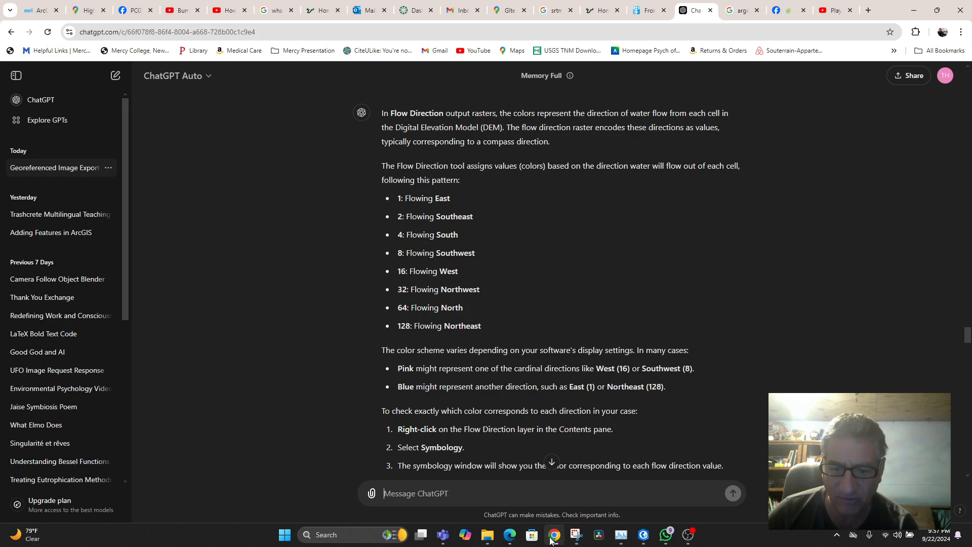
pyautogui.click(643, 535)
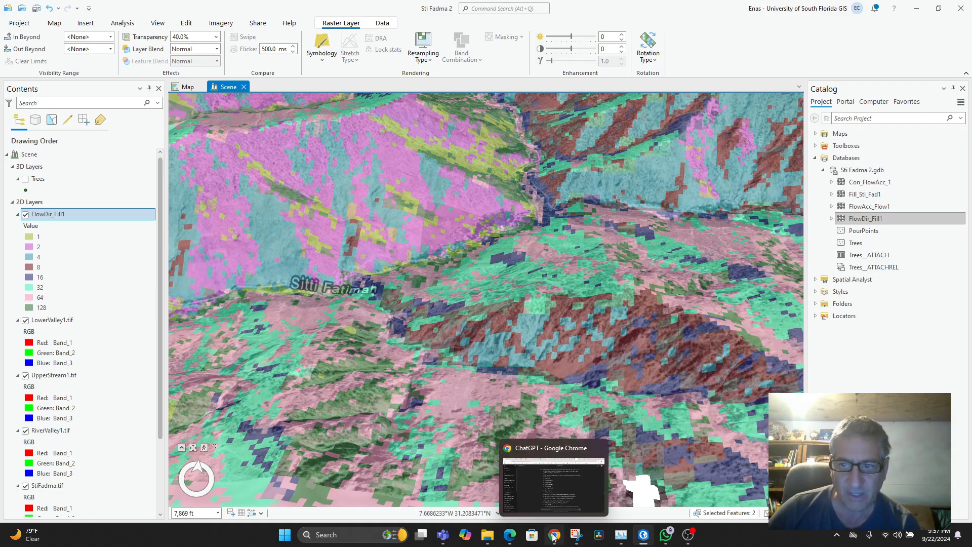
# Check the band contained in the FlowDir_Fill1 raster in the project geodatabase, and collapse the raster again.
pyautogui.click(832, 219)
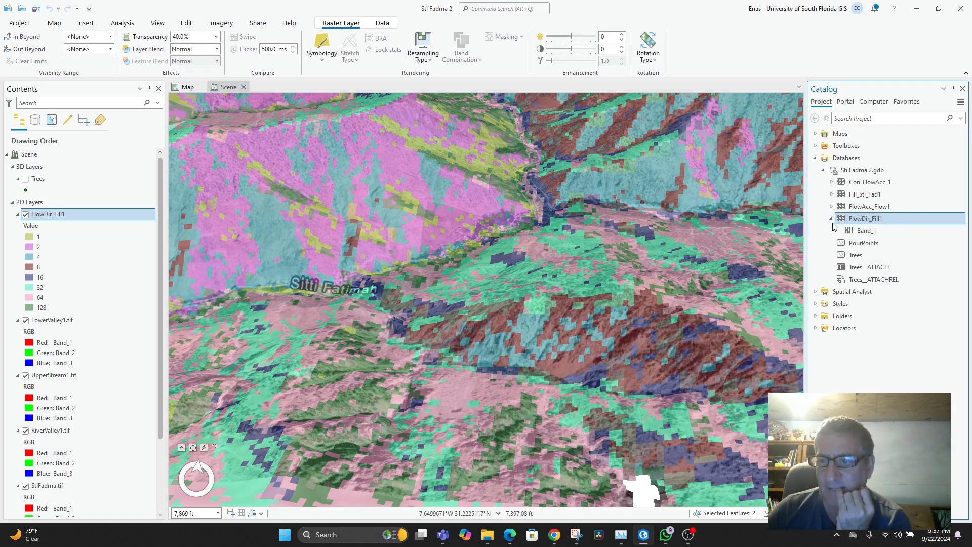
pyautogui.click(857, 236)
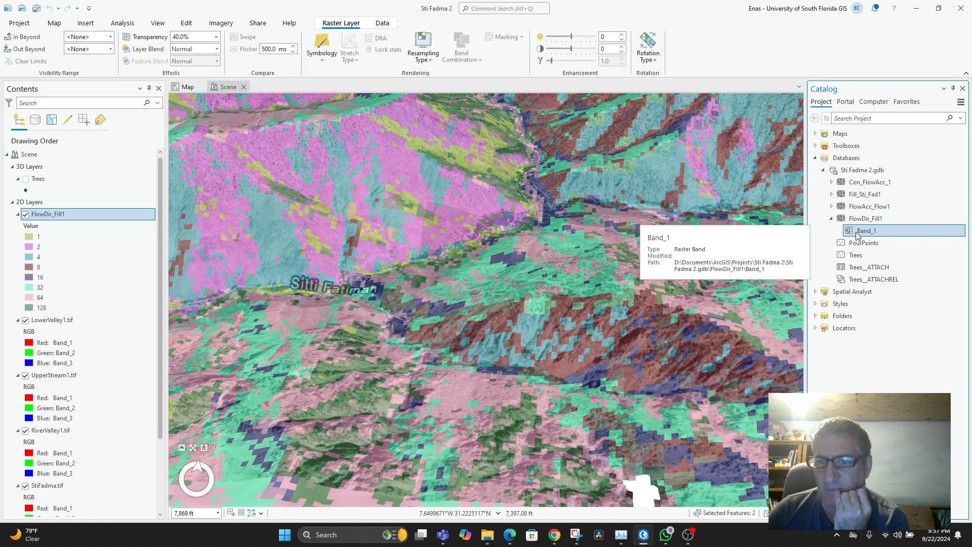
pyautogui.click(863, 219)
pyautogui.click(831, 218)
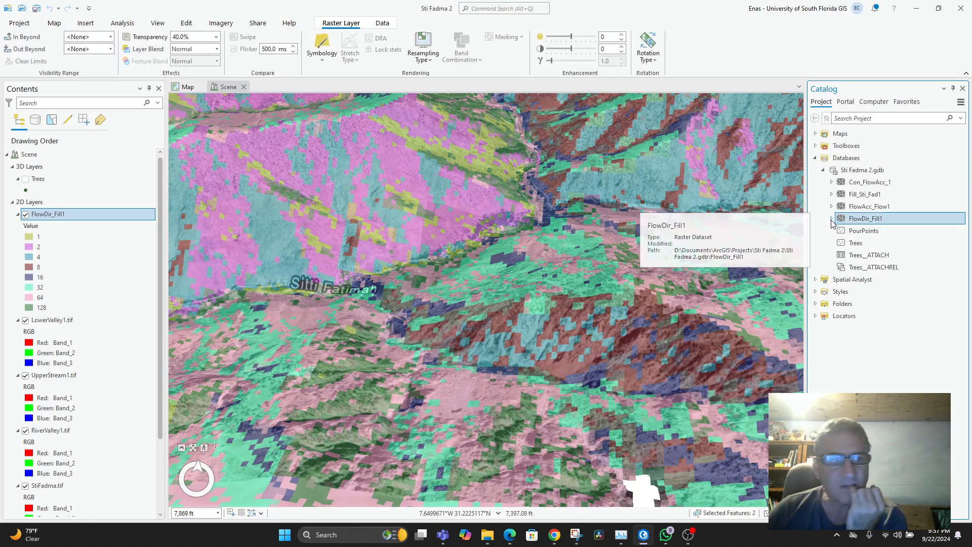
# Open the FlowDir_Fill1 layer's symbology and inspect its unique values, colors and labels.
pyautogui.doubleClick(53, 238)
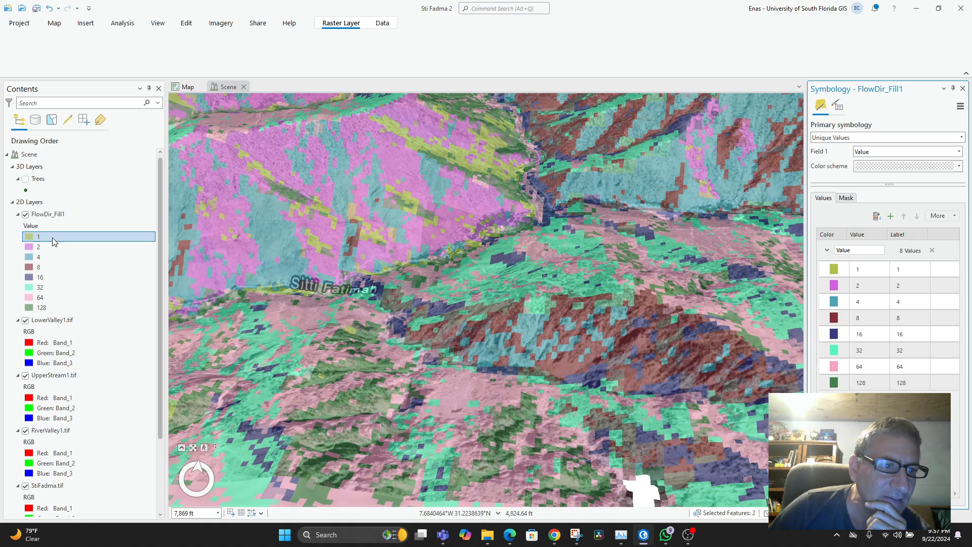
pyautogui.click(922, 272)
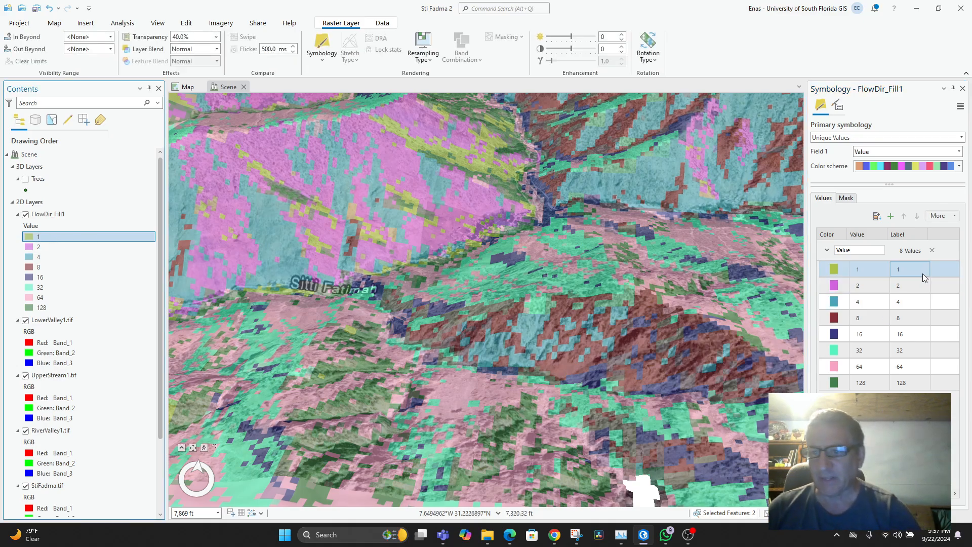
pyautogui.click(867, 250)
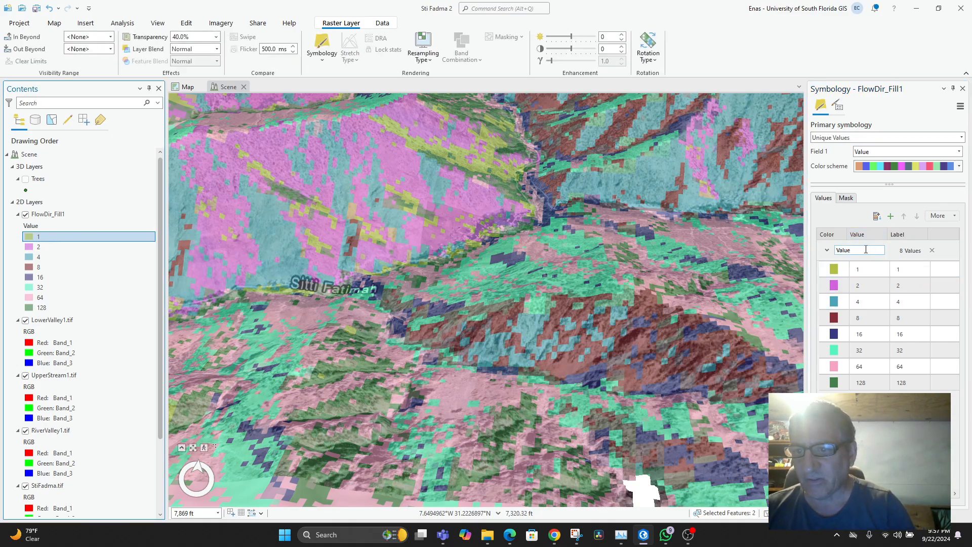
pyautogui.click(827, 251)
pyautogui.click(827, 251)
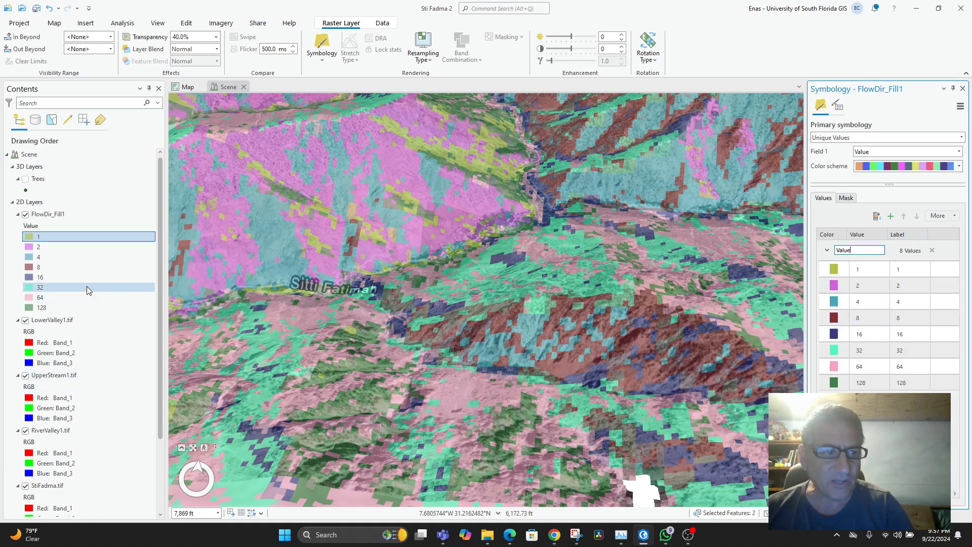
# Open the metadata of the FlowDir_Fill1 layer for viewing.
pyautogui.rightClick(38, 236)
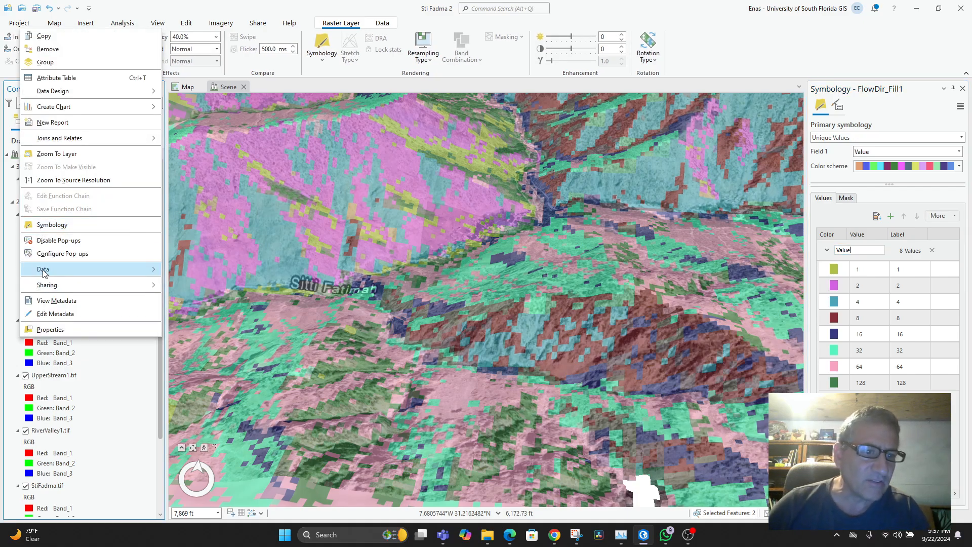
pyautogui.moveTo(45, 272)
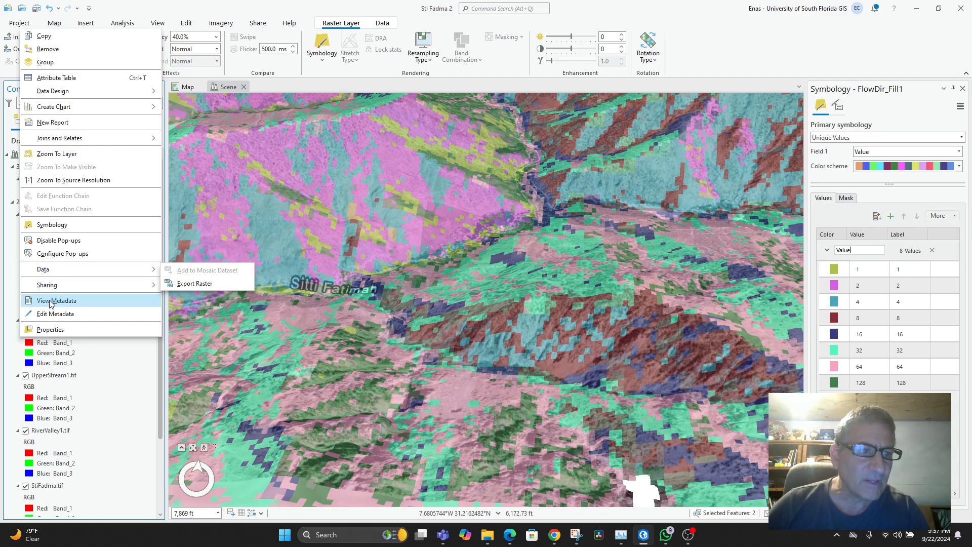
pyautogui.click(76, 302)
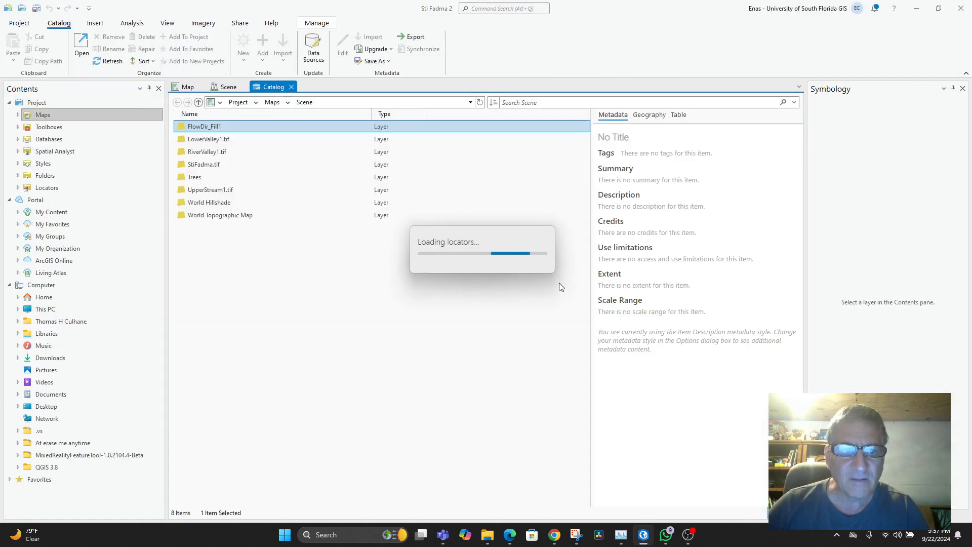
# Close the catalog view and open the attribute table of the FlowDir_Fill1 layer.
pyautogui.click(292, 88)
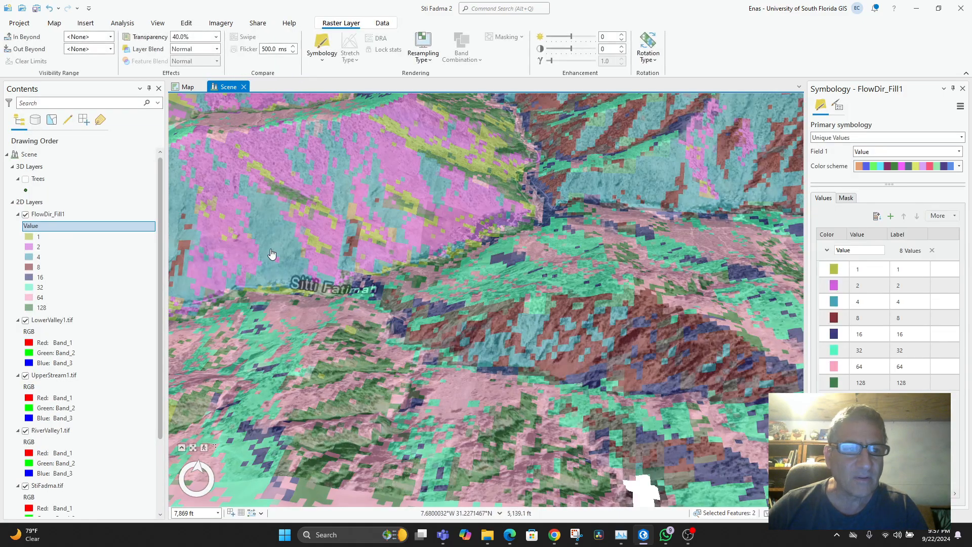
pyautogui.rightClick(43, 202)
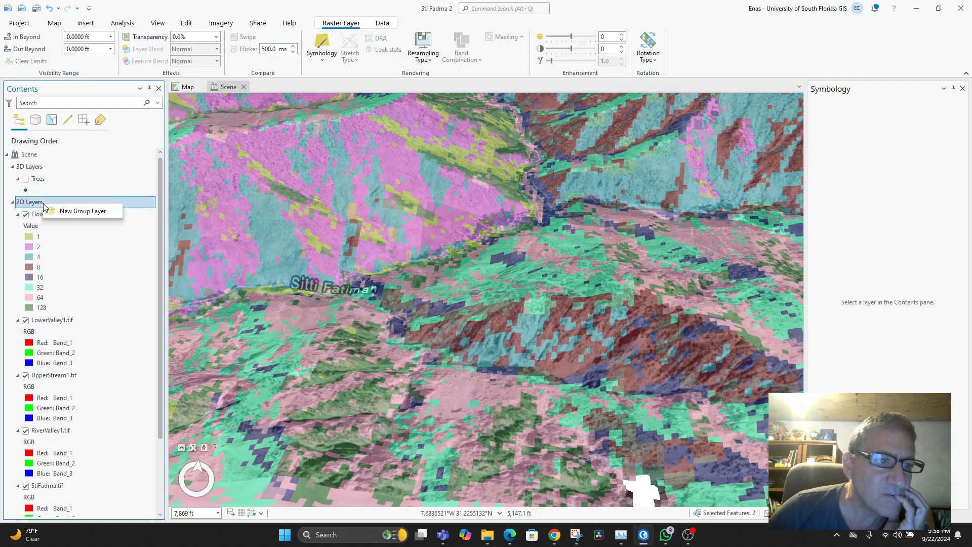
pyautogui.click(36, 215)
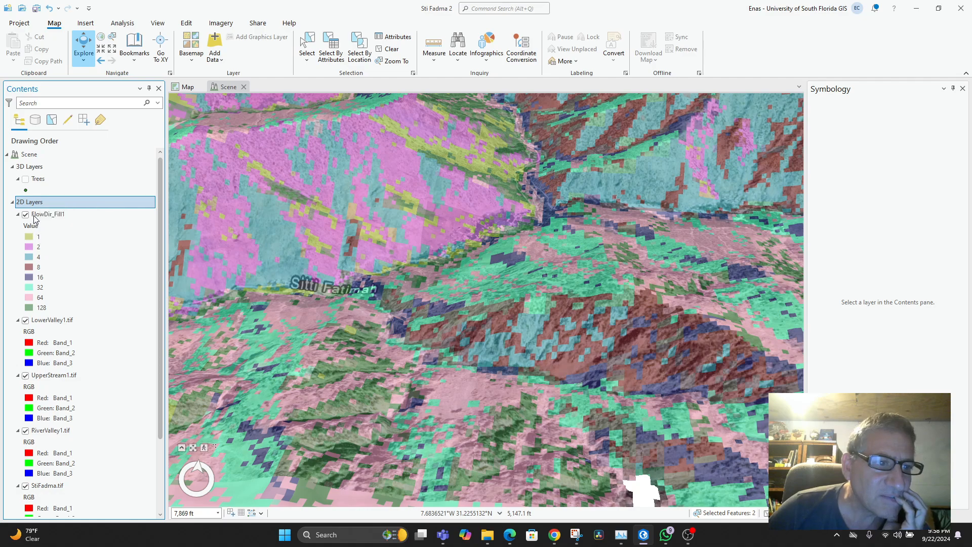
pyautogui.rightClick(39, 217)
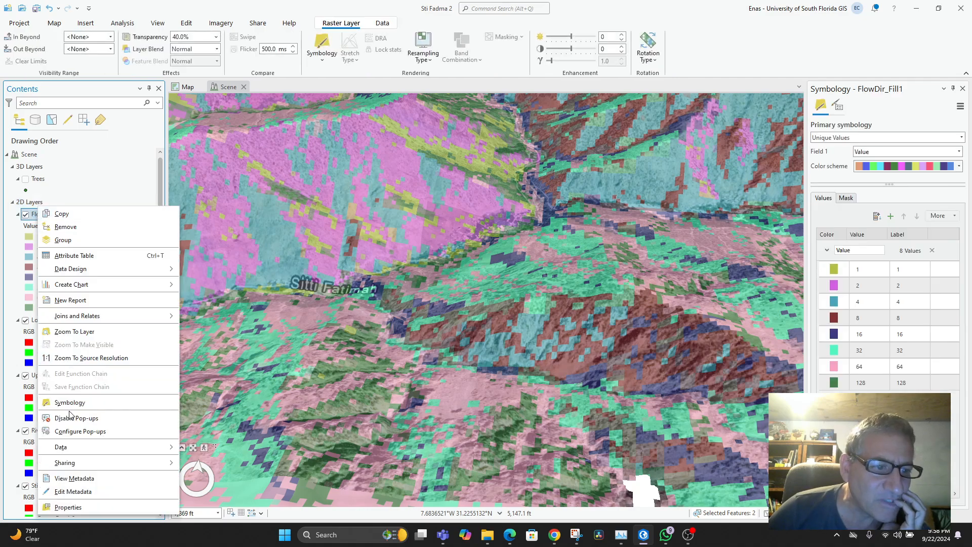
pyautogui.click(68, 257)
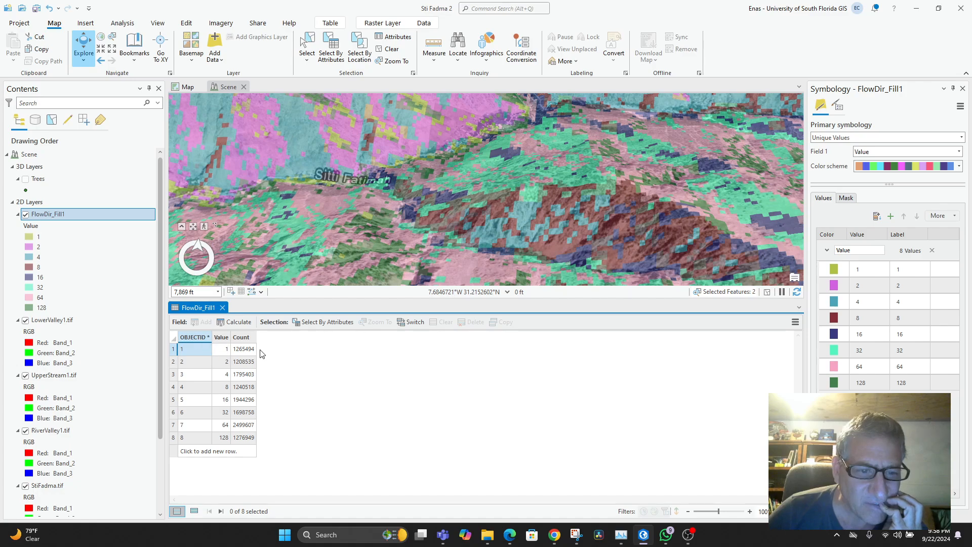
pyautogui.rightClick(251, 336)
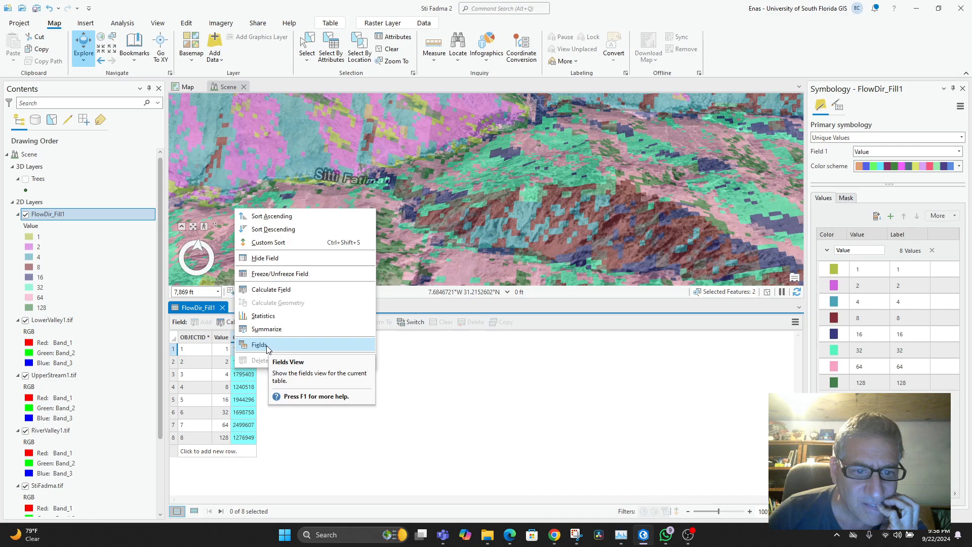
pyautogui.click(310, 437)
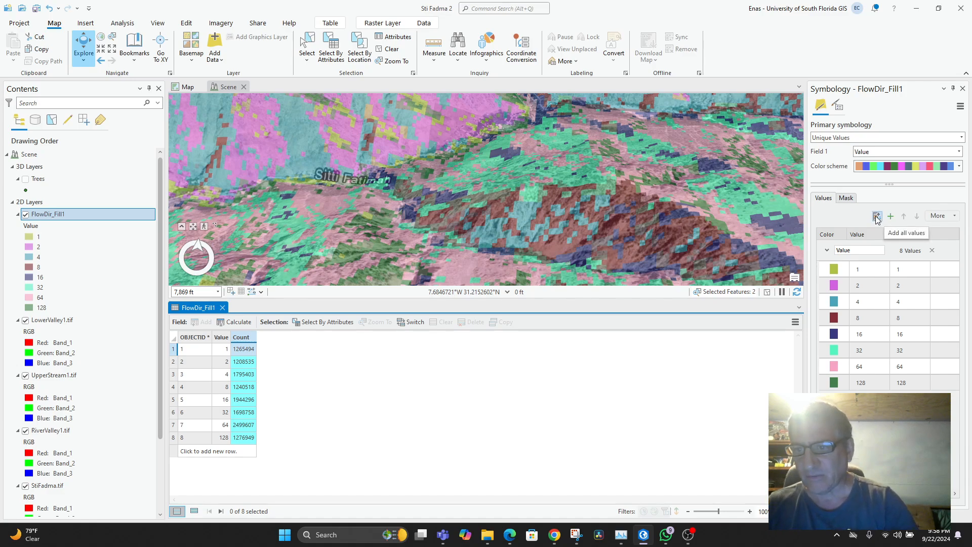
# Examine the additional value options and the mask settings in the FlowDir_Fill1 symbology, returning to the values list.
pyautogui.click(955, 217)
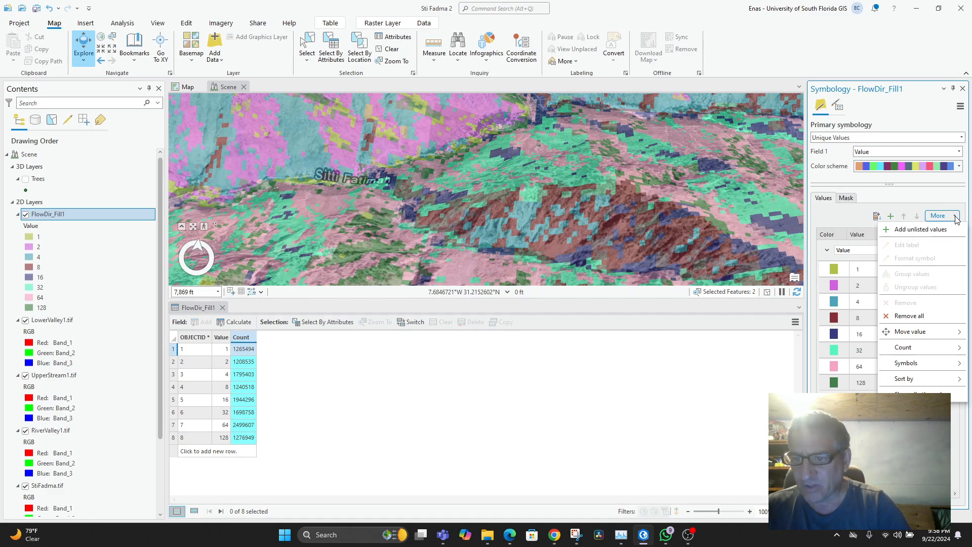
pyautogui.moveTo(943, 368)
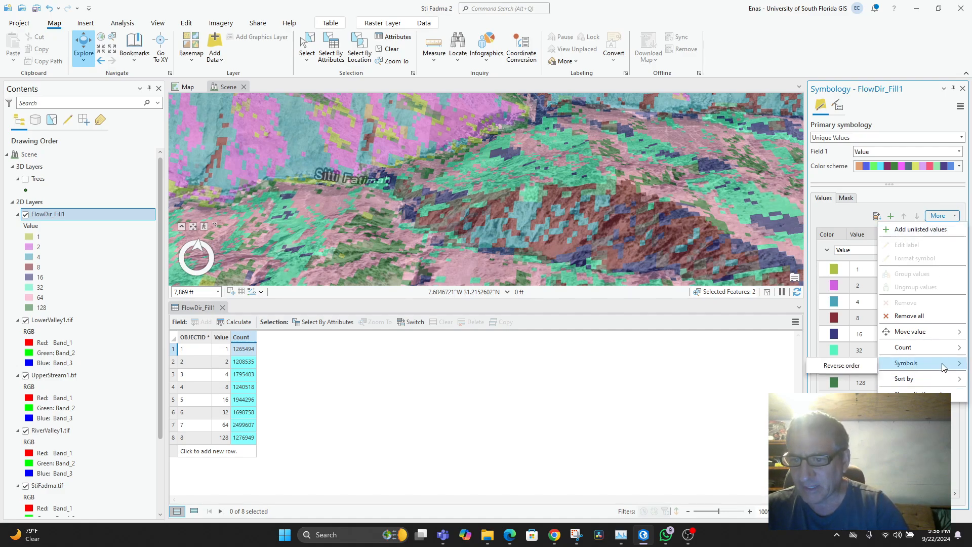
pyautogui.click(844, 212)
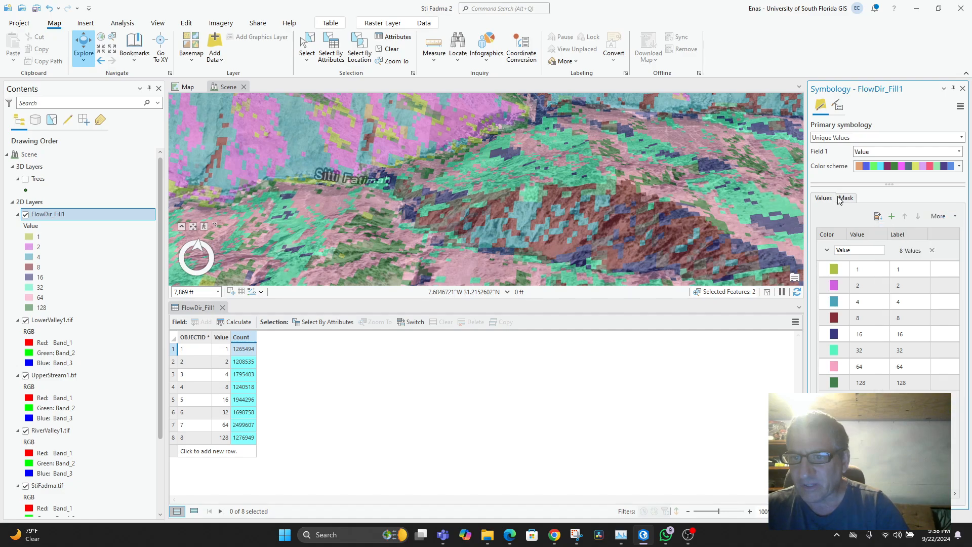
pyautogui.click(845, 199)
pyautogui.click(822, 199)
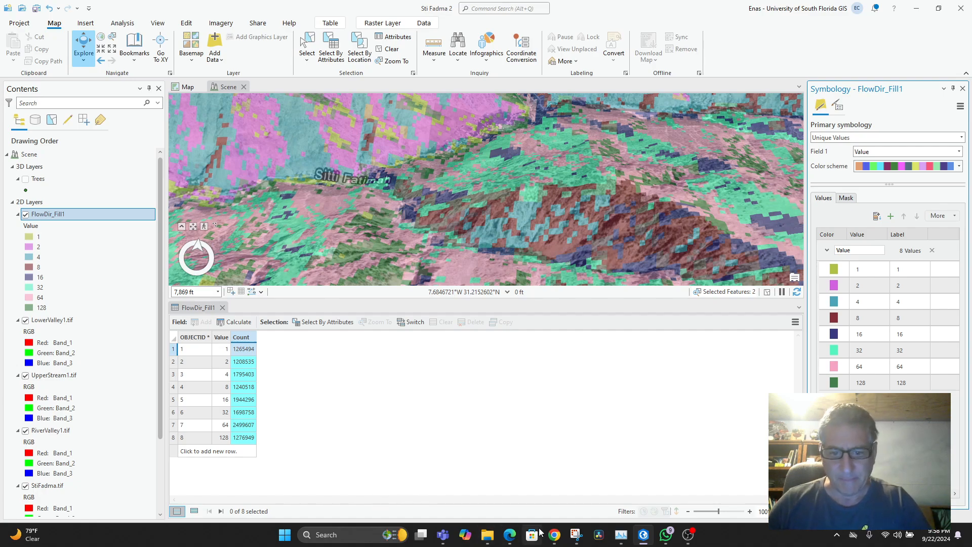
# Switch to ChatGPT and ask "How do I add a column to the Flow Direction table so I can put in those directions you gave me?".
pyautogui.click(554, 535)
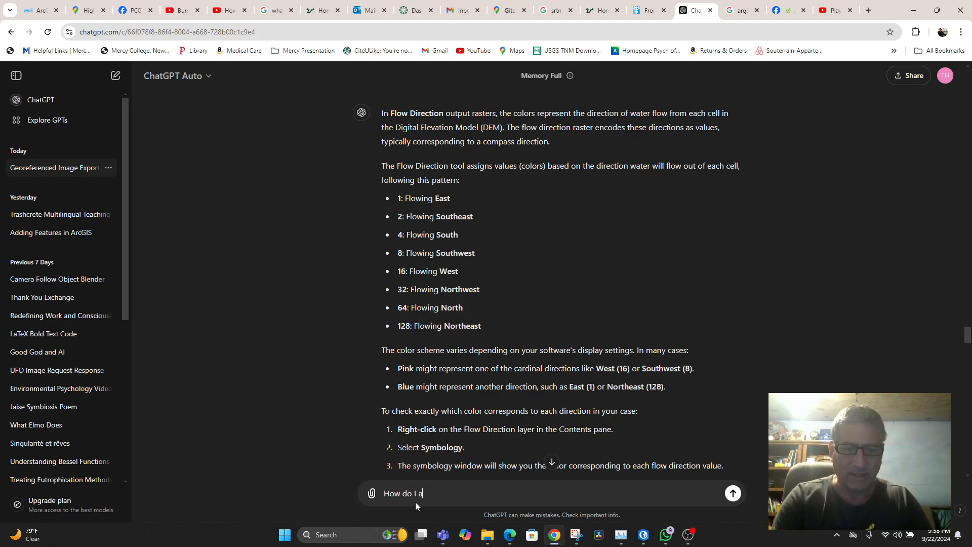
pyautogui.write('How do I add a col')
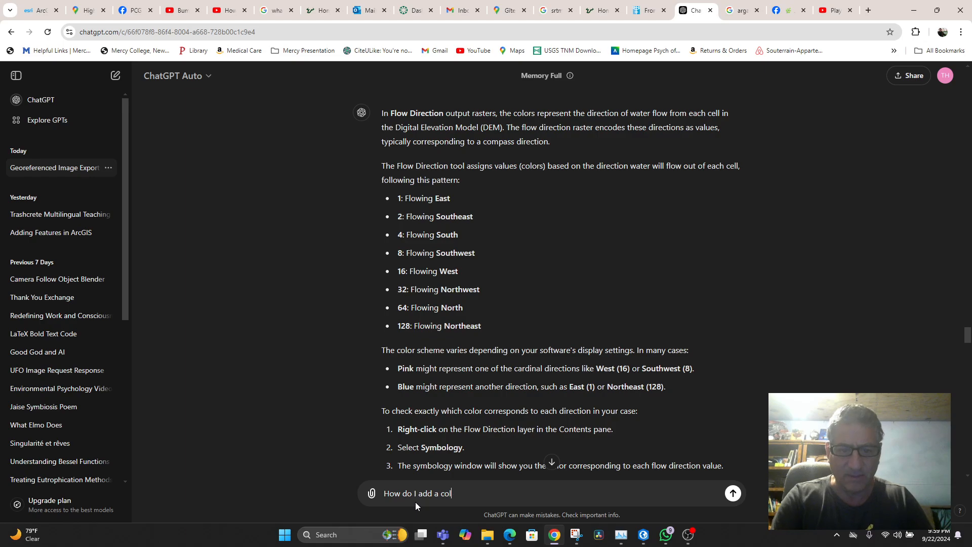
pyautogui.write('umn ')
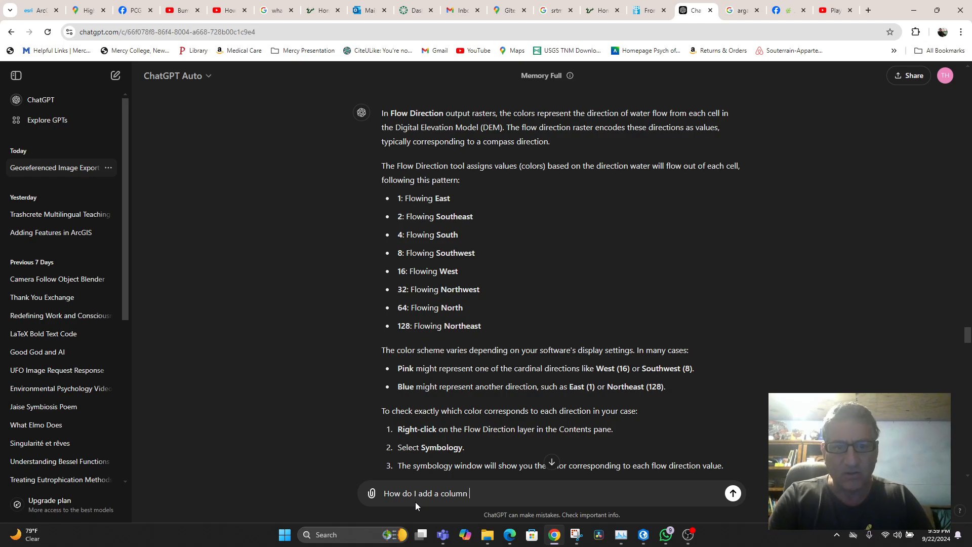
pyautogui.write('to the FlowDirectio')
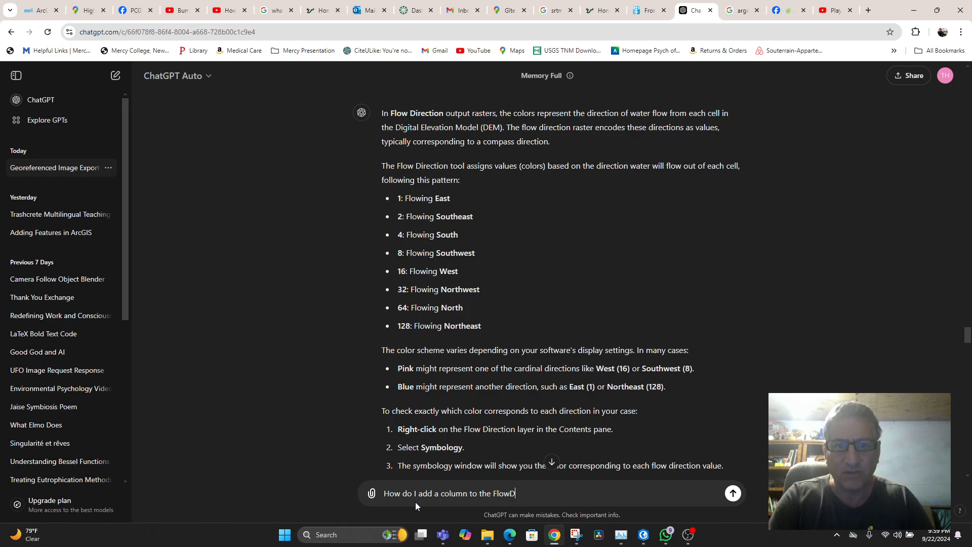
pyautogui.press('BackSpace')
pyautogui.press('BackSpace')
pyautogui.press('BackSpace')
pyautogui.press('BackSpace')
pyautogui.press('BackSpace')
pyautogui.press('BackSpace')
pyautogui.press('BackSpace')
pyautogui.press('BackSpace')
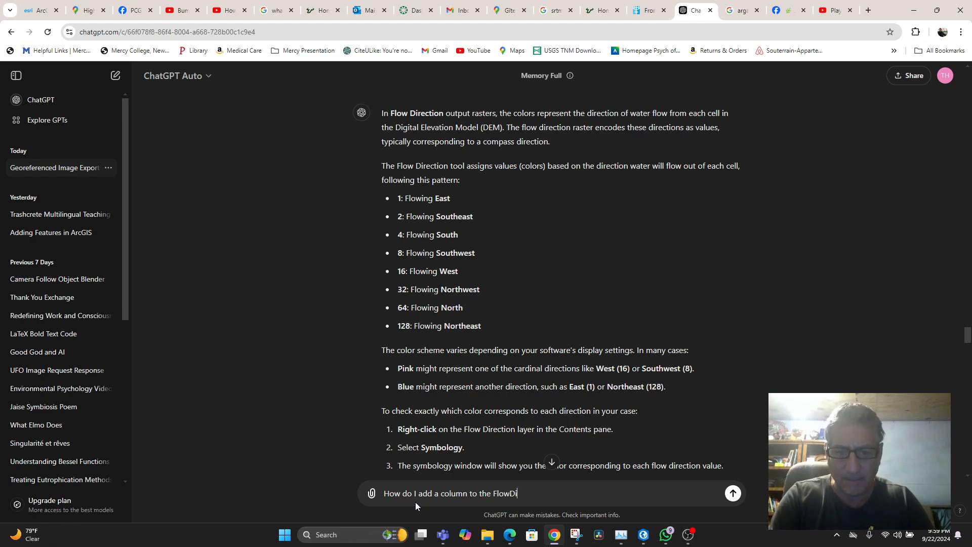
pyautogui.write('Direcgtion')
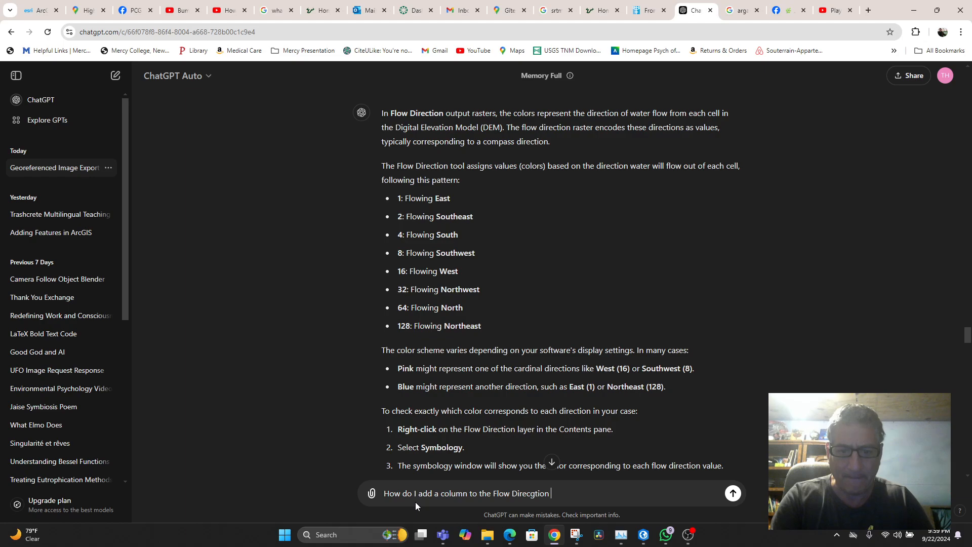
pyautogui.press('BackSpace')
pyautogui.press('BackSpace')
pyautogui.press('BackSpace')
pyautogui.press('BackSpace')
pyautogui.press('BackSpace')
pyautogui.press('BackSpace')
pyautogui.write('tion ')
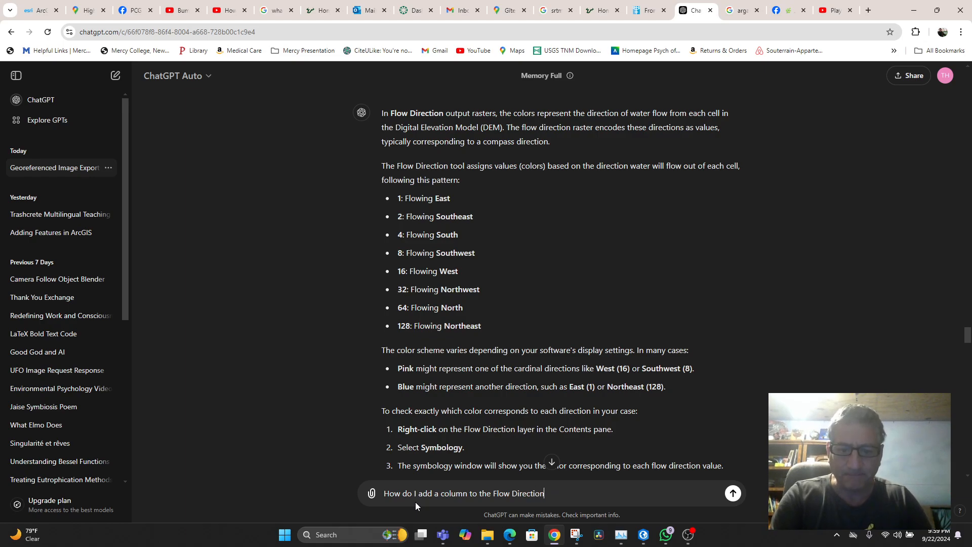
pyautogui.write('table so I can put')
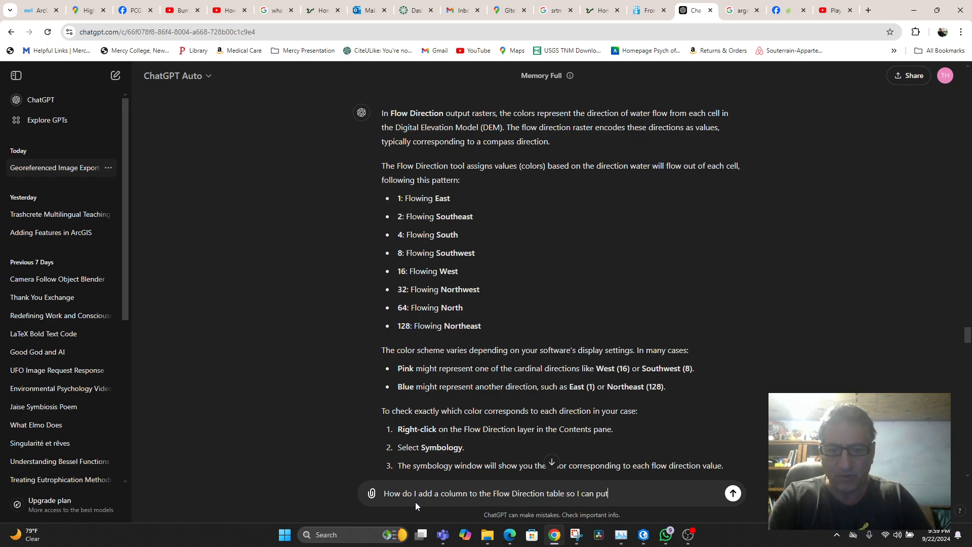
pyautogui.write(' in those direc')
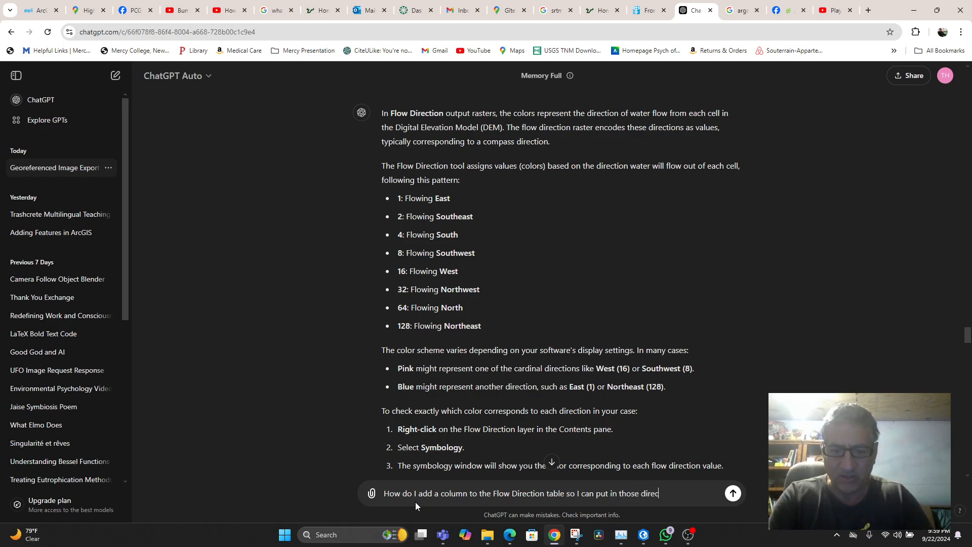
pyautogui.write('tions you gave me?')
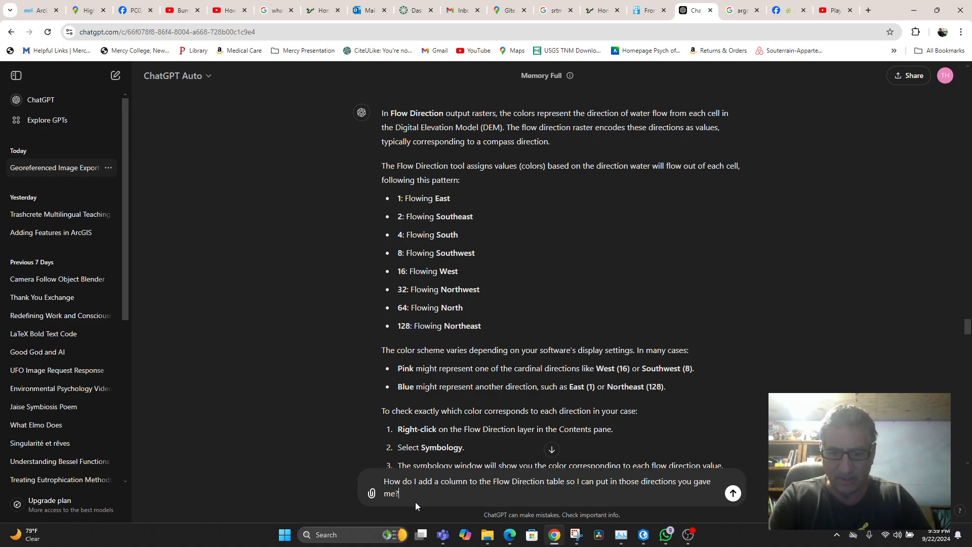
pyautogui.press('Return')
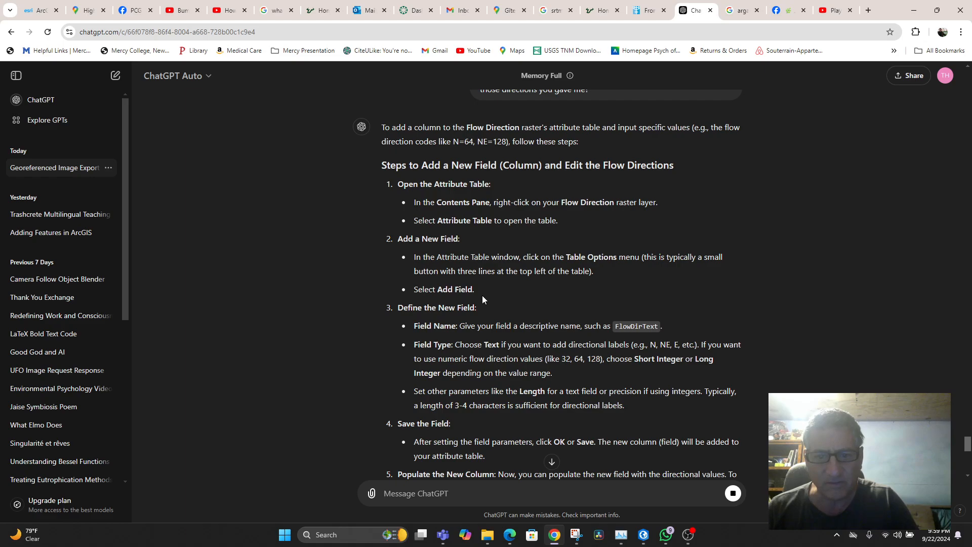
# Return to ArcGIS Pro and open the fields view for the FlowDir_Fill1 attribute table.
pyautogui.click(643, 535)
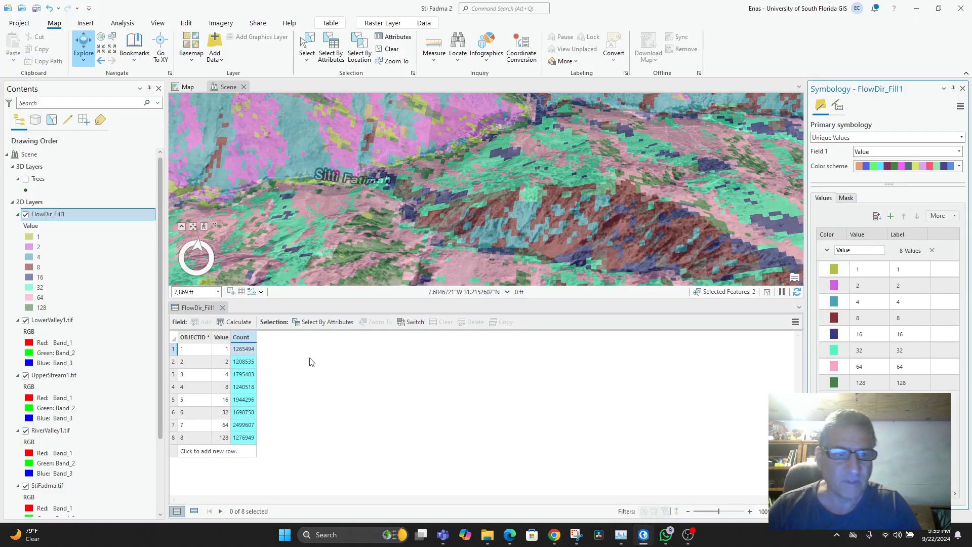
pyautogui.rightClick(207, 312)
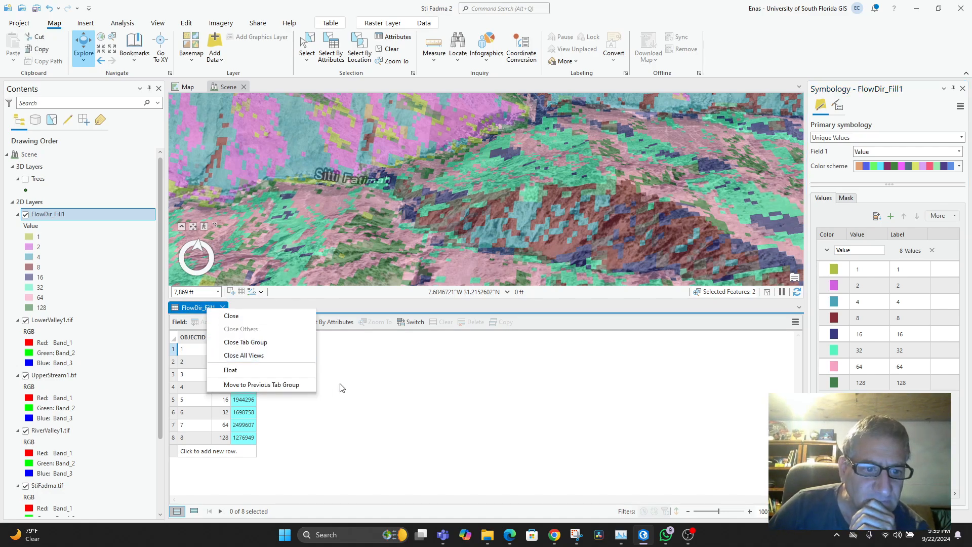
pyautogui.click(326, 357)
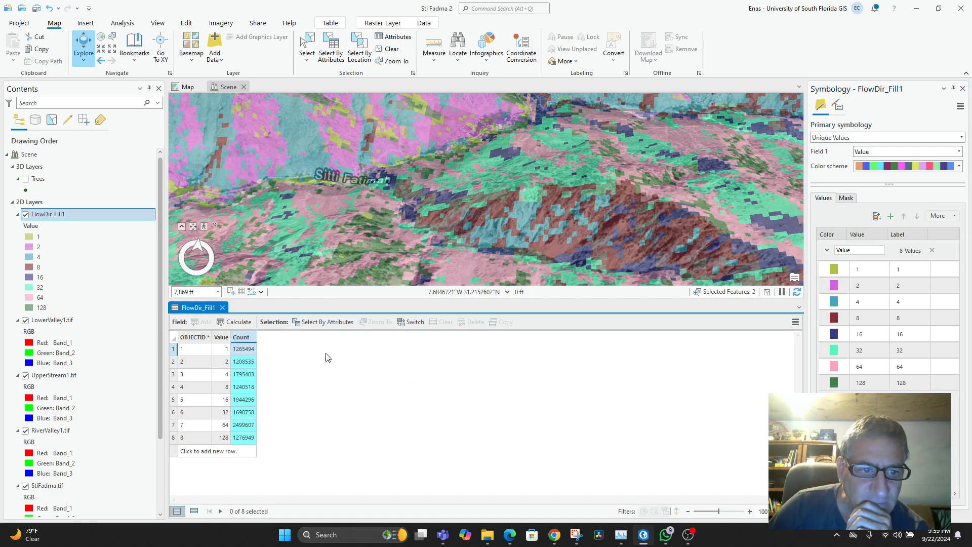
pyautogui.rightClick(245, 338)
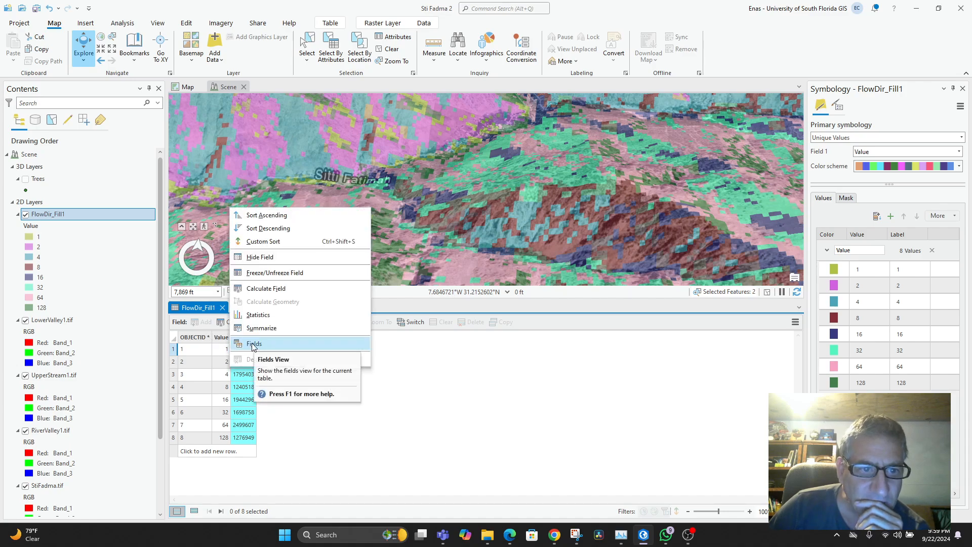
pyautogui.click(253, 344)
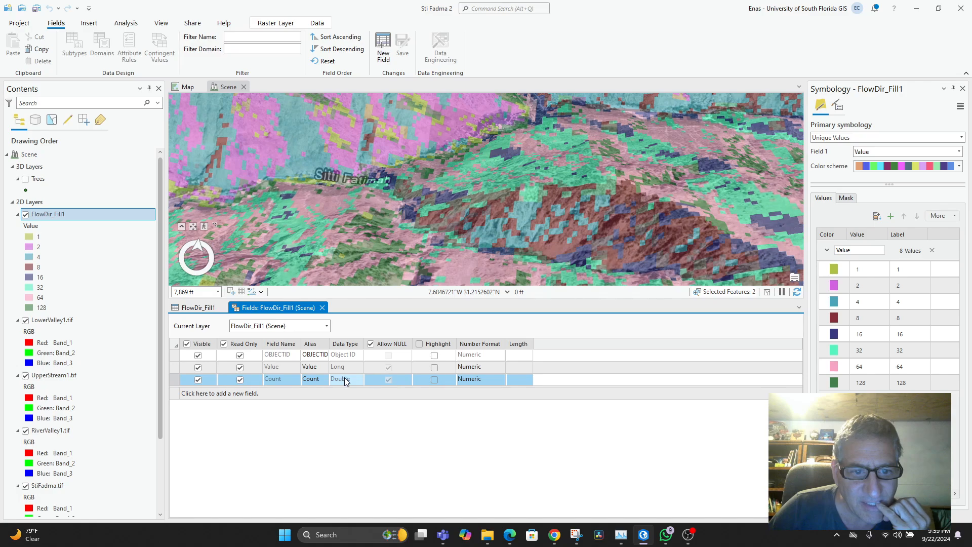
# Add a new field named FlowDirection with the Text data type to the FlowDir_Fill1 table.
pyautogui.click(212, 394)
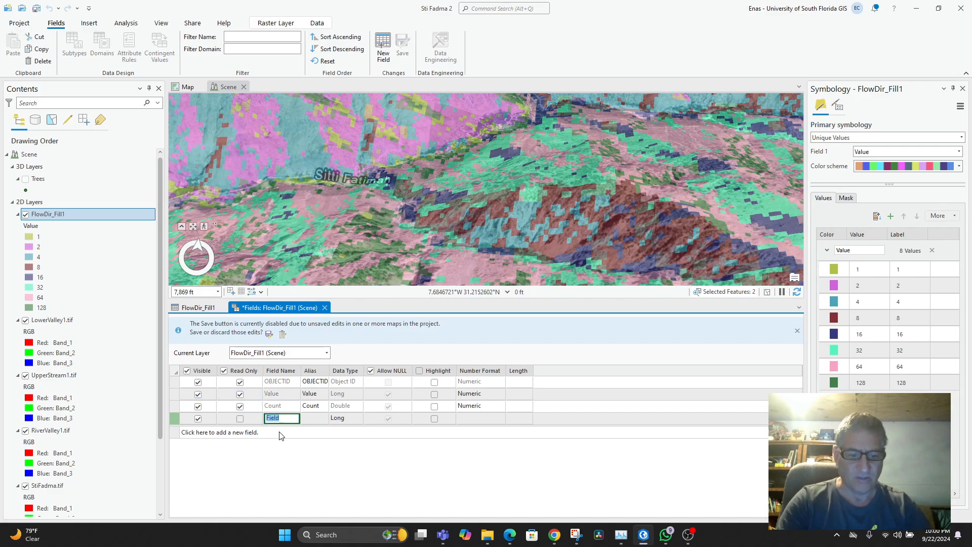
pyautogui.write('FlowDirection')
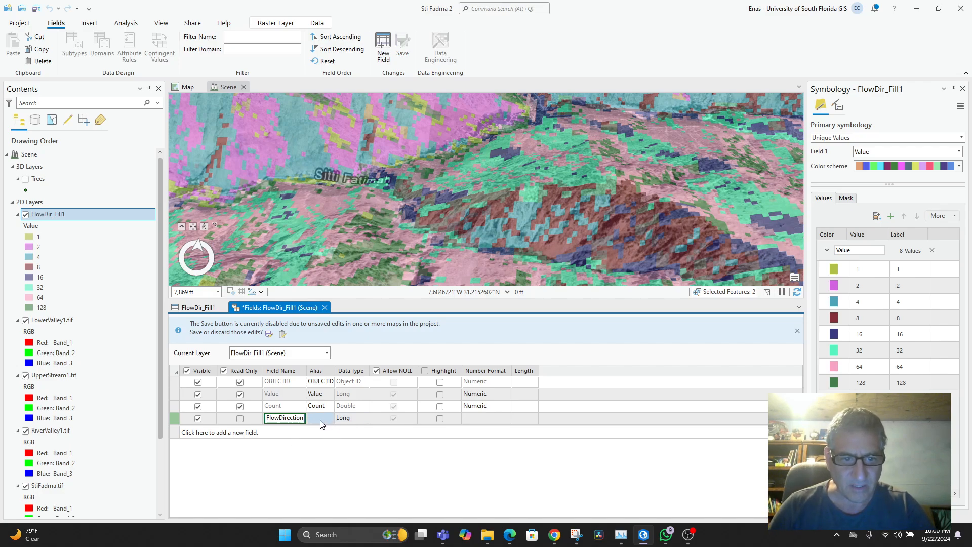
pyautogui.click(347, 420)
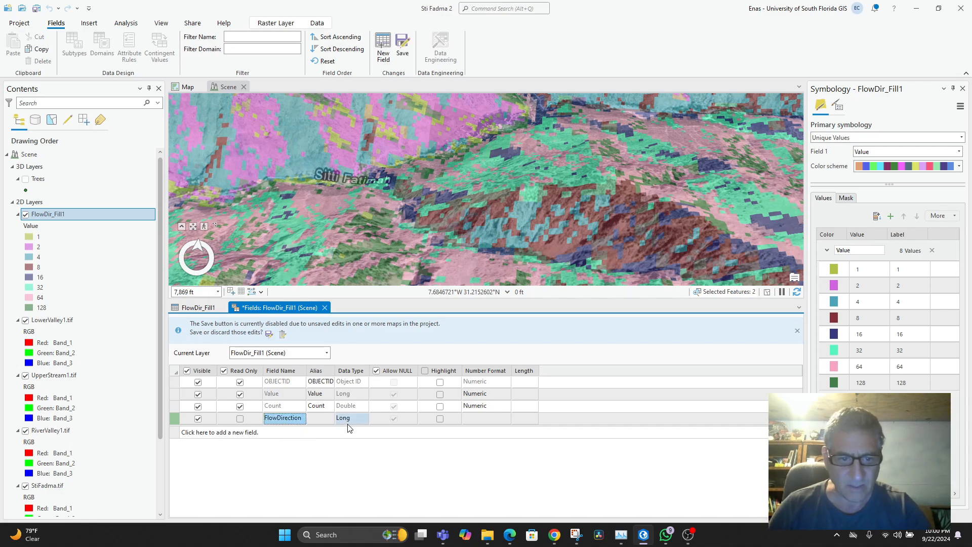
pyautogui.click(354, 422)
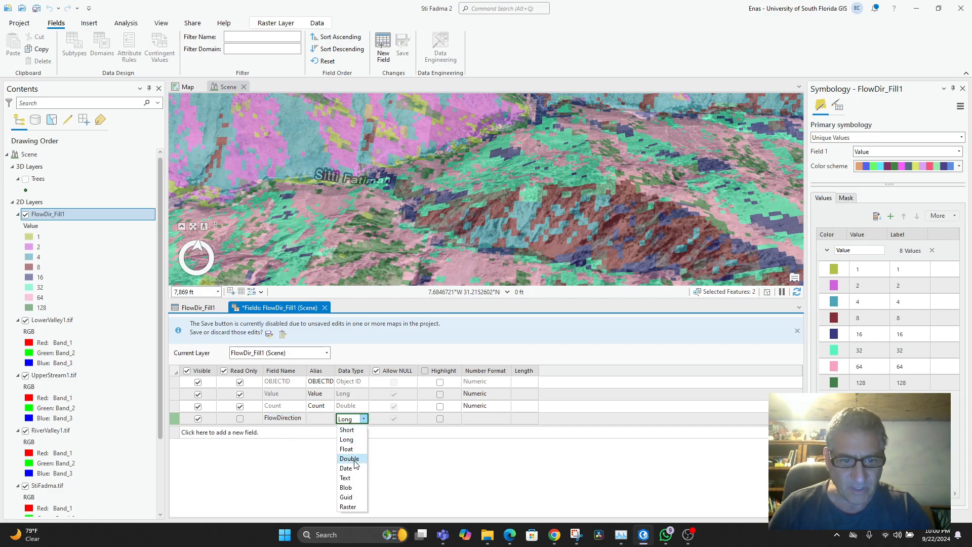
pyautogui.click(346, 478)
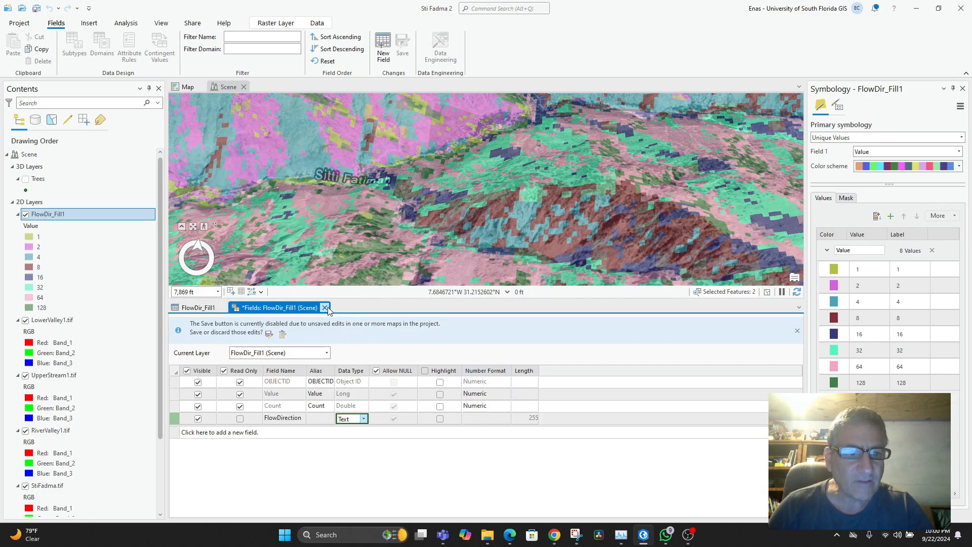
# Save the project's pending edits and close the fields view, saving the new FlowDirection field.
pyautogui.click(270, 336)
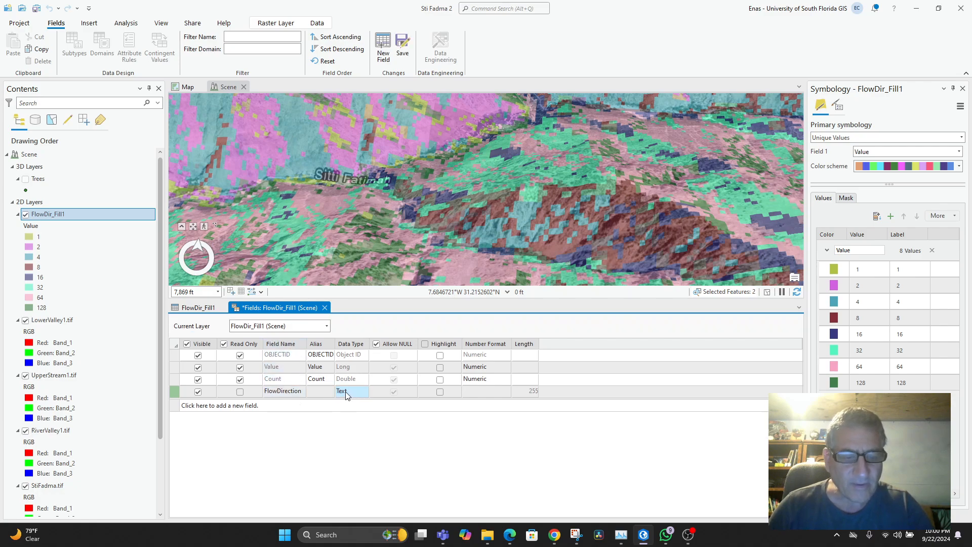
pyautogui.click(325, 308)
pyautogui.click(472, 284)
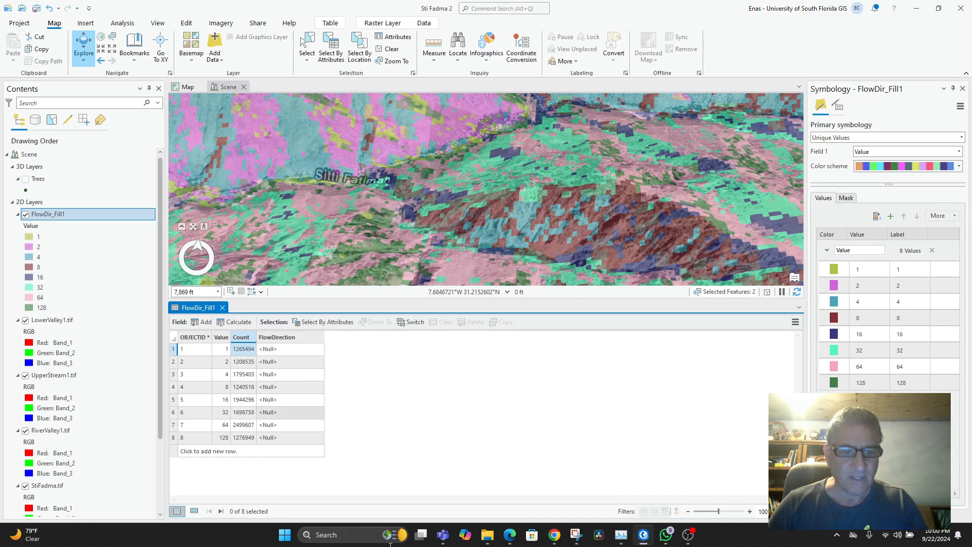
# Switch to ChatGPT and copy the line "1: Flowing East" from its earlier answer about the Flow Direction colors.
pyautogui.click(554, 535)
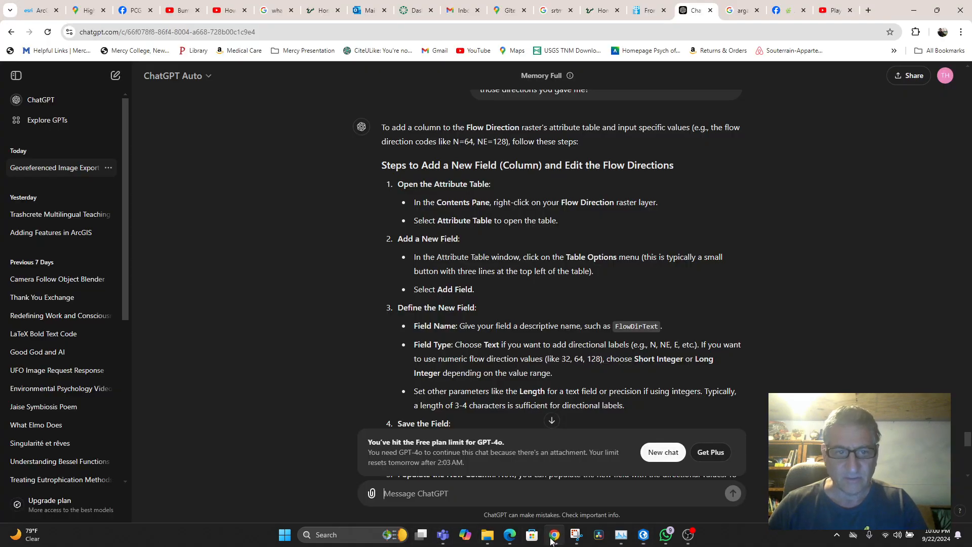
pyautogui.scroll(20, 474, 289)
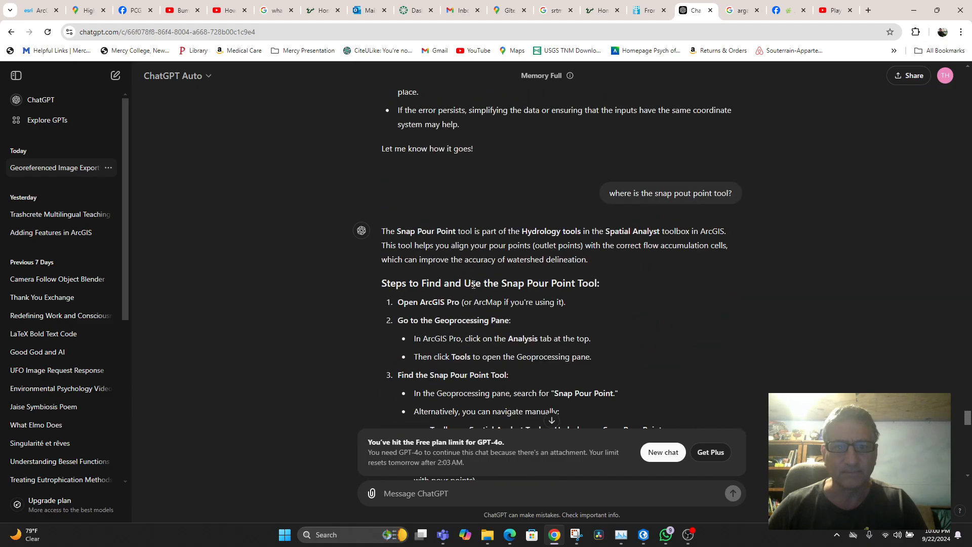
pyautogui.scroll(15, 476, 285)
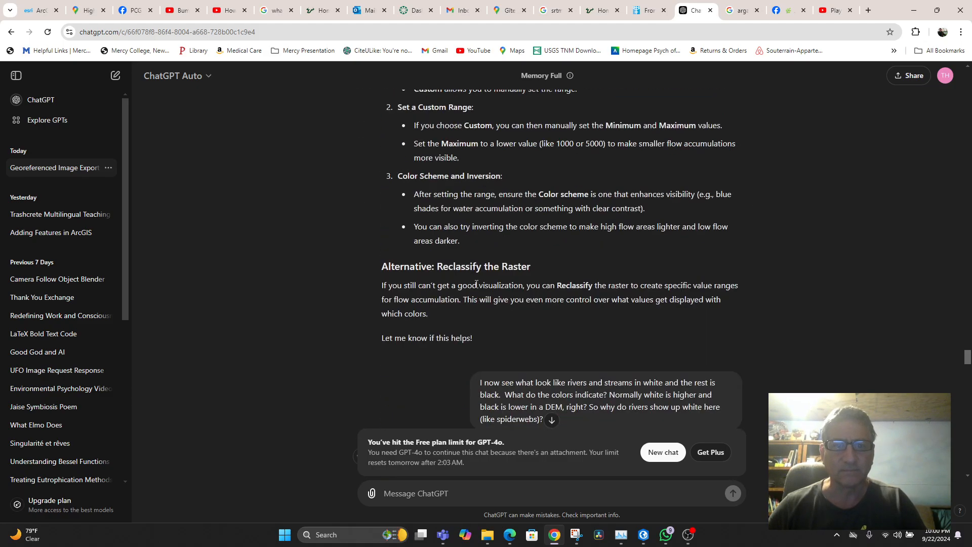
pyautogui.scroll(-5, 475, 284)
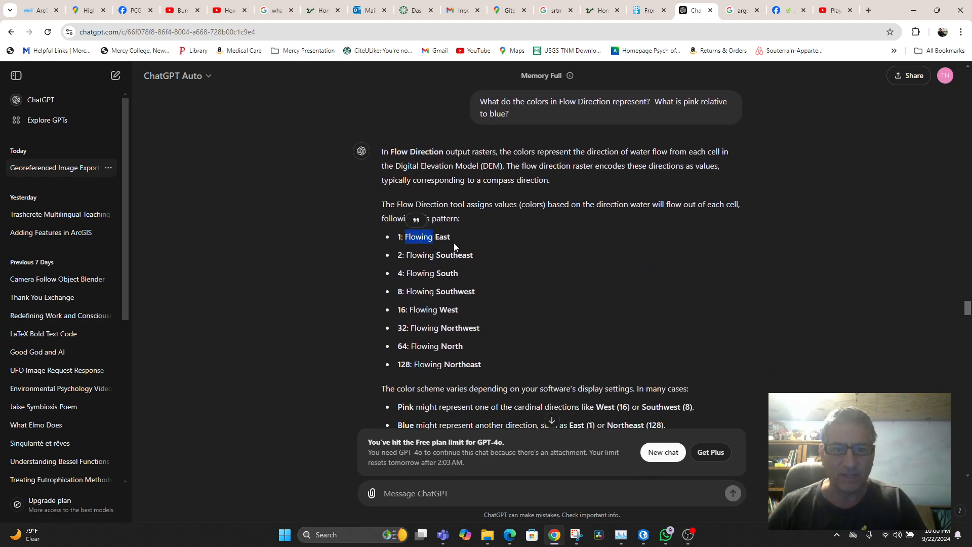
pyautogui.tripleClick(439, 239)
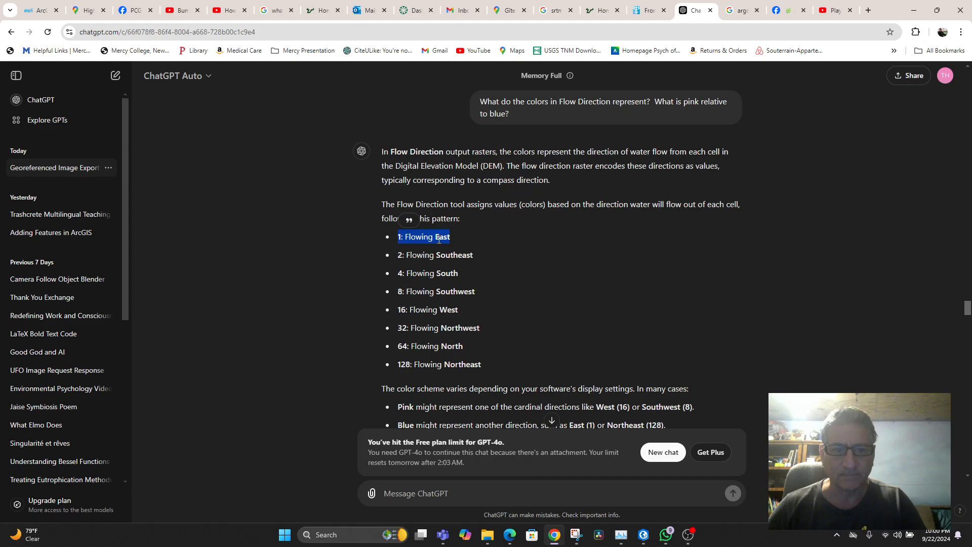
pyautogui.rightClick(439, 239)
pyautogui.click(459, 254)
# Return to ArcGIS Pro and paste "1: Flowing East" into the FlowDirection field of the row with Value 1.
pyautogui.moveTo(552, 542)
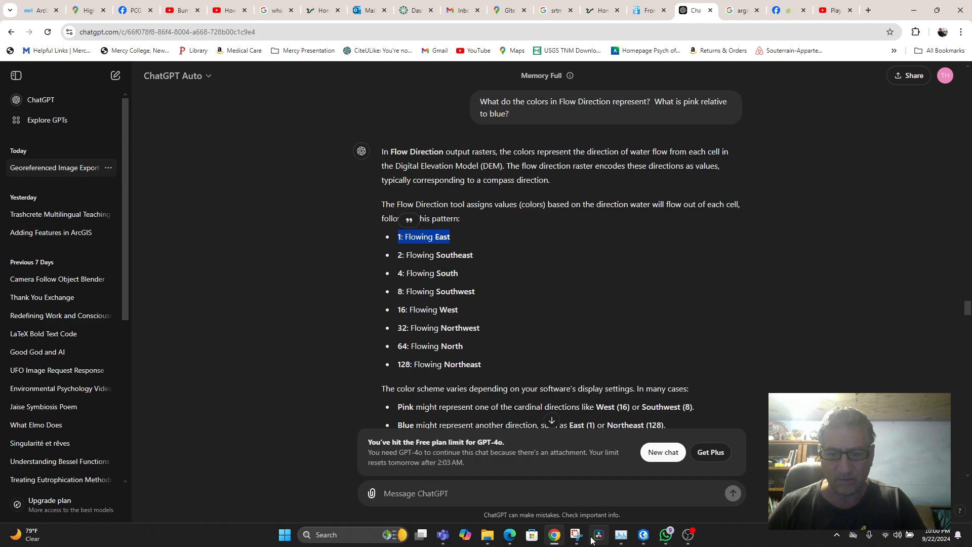
pyautogui.click(644, 535)
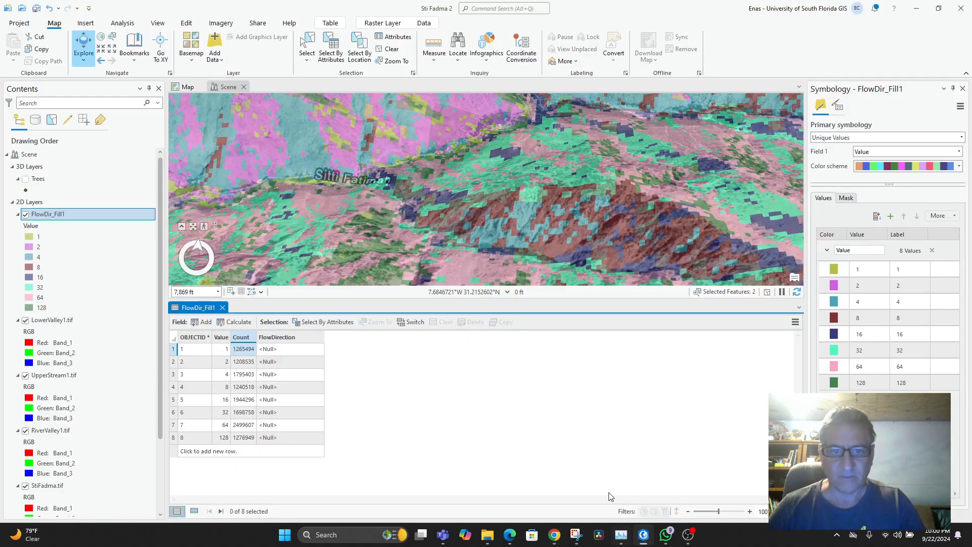
pyautogui.click(276, 350)
pyautogui.click(282, 353)
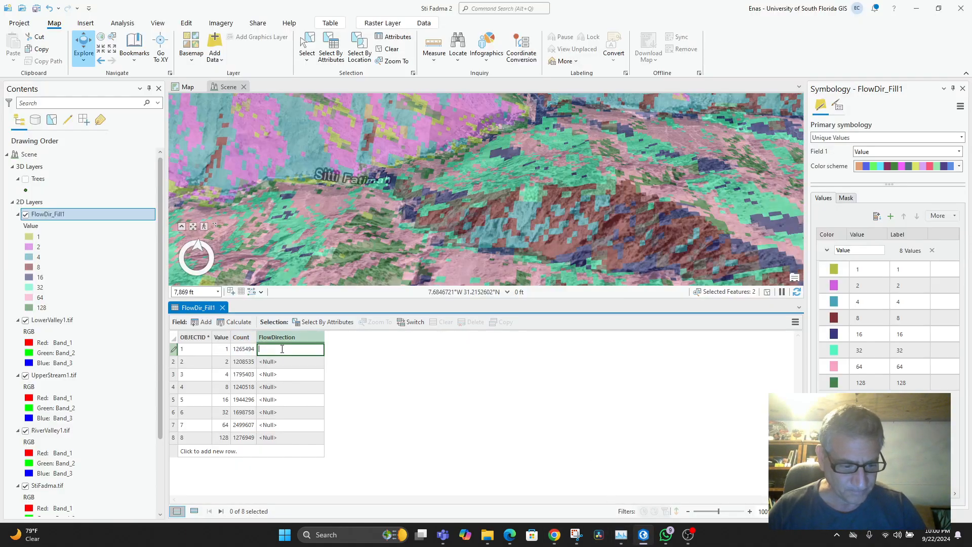
pyautogui.hotkey('ctrl', 'v')
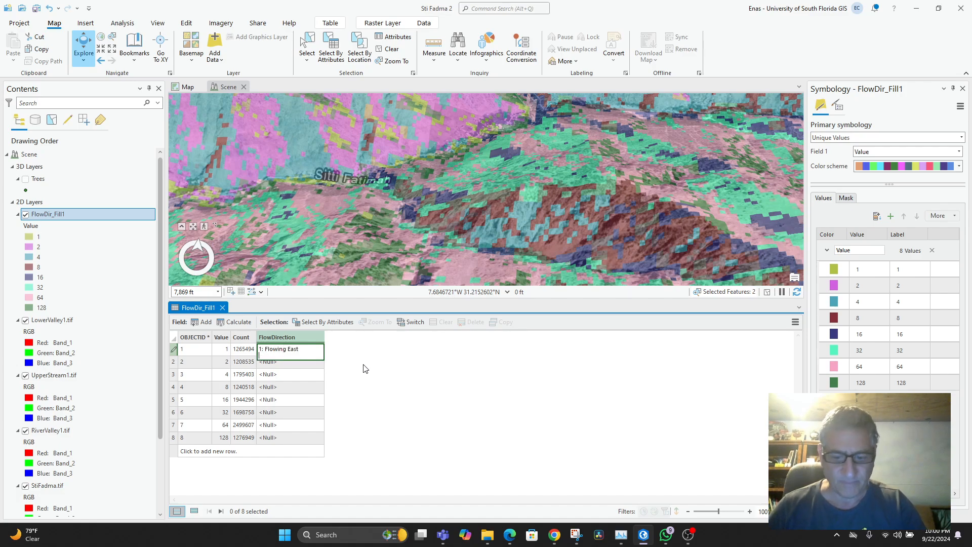
pyautogui.press('Return')
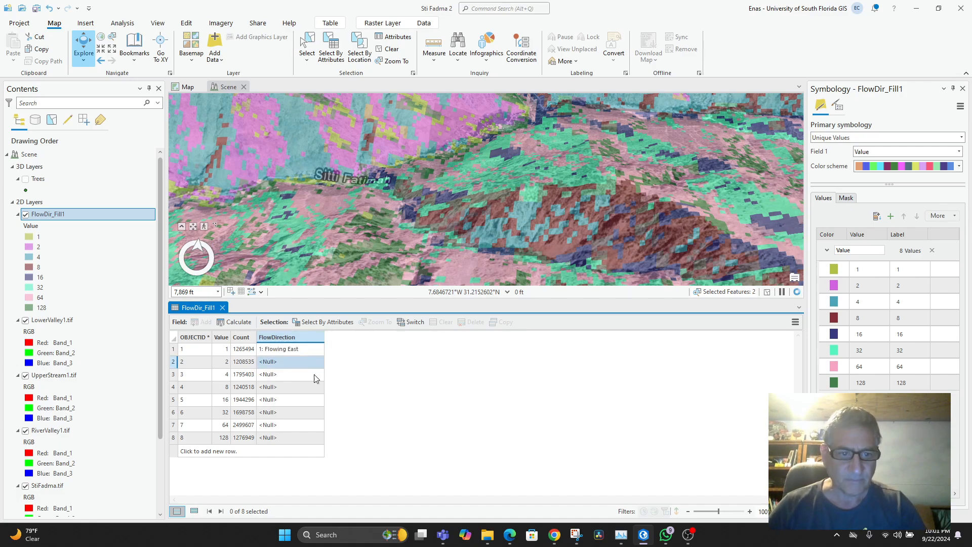
# Copy "2: Flowing Southeast" from the ChatGPT answer into the FlowDirection field of the Value 2 row in ArcGIS Pro.
pyautogui.click(555, 535)
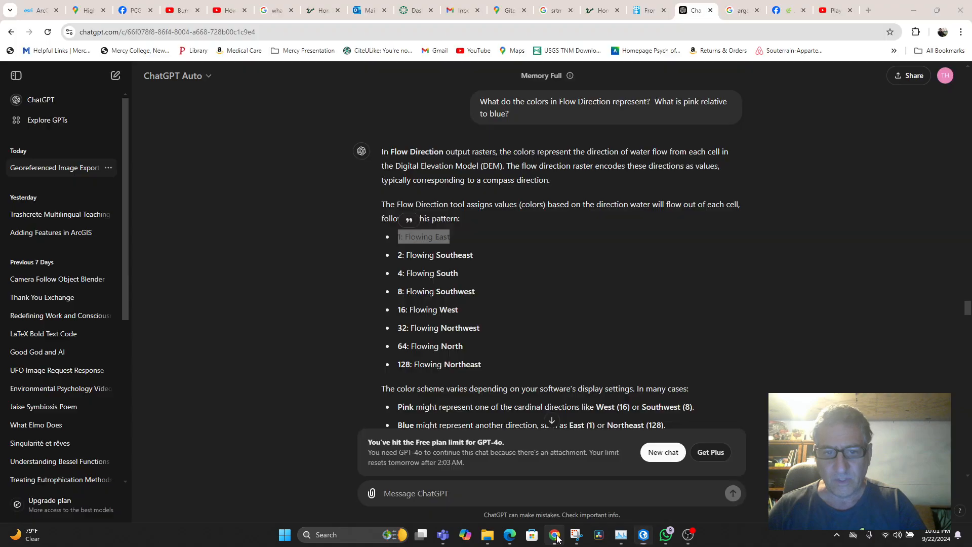
pyautogui.tripleClick(430, 255)
pyautogui.rightClick(430, 258)
pyautogui.click(444, 267)
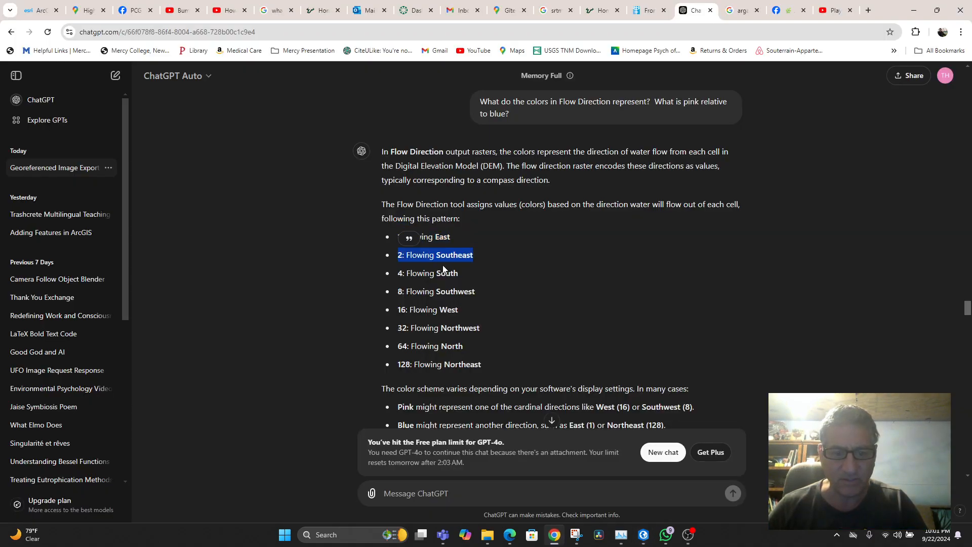
pyautogui.click(647, 537)
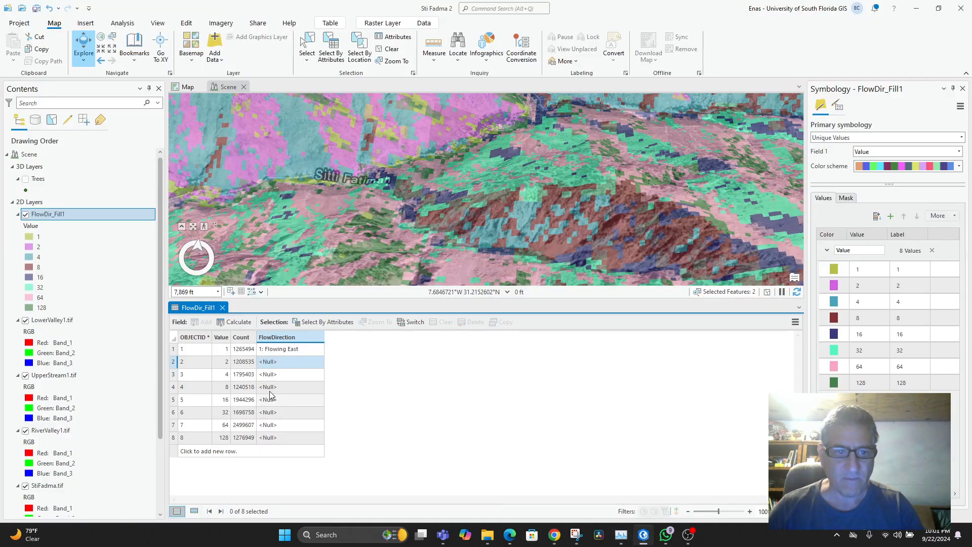
pyautogui.doubleClick(275, 361)
pyautogui.hotkey('ctrl', 'v')
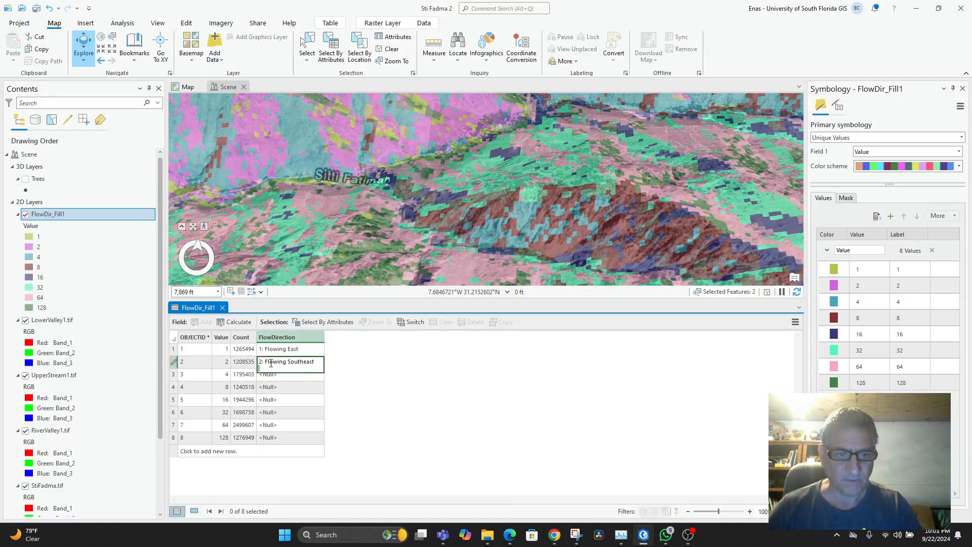
pyautogui.press('Return')
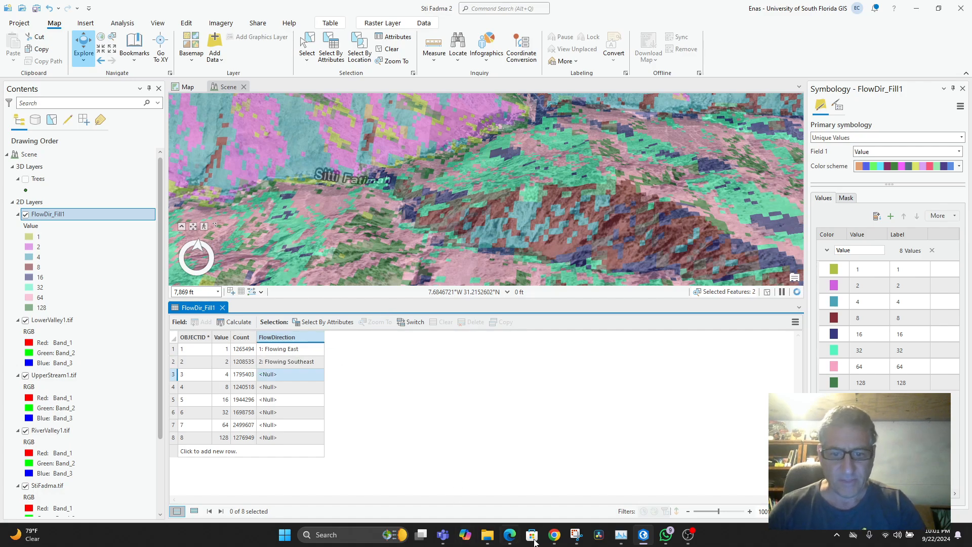
# Copy "4: Flowing South" from the ChatGPT answer into the FlowDirection field of the Value 4 row in ArcGIS Pro.
pyautogui.click(555, 537)
pyautogui.tripleClick(435, 276)
pyautogui.hotkey('ctrl', 'c')
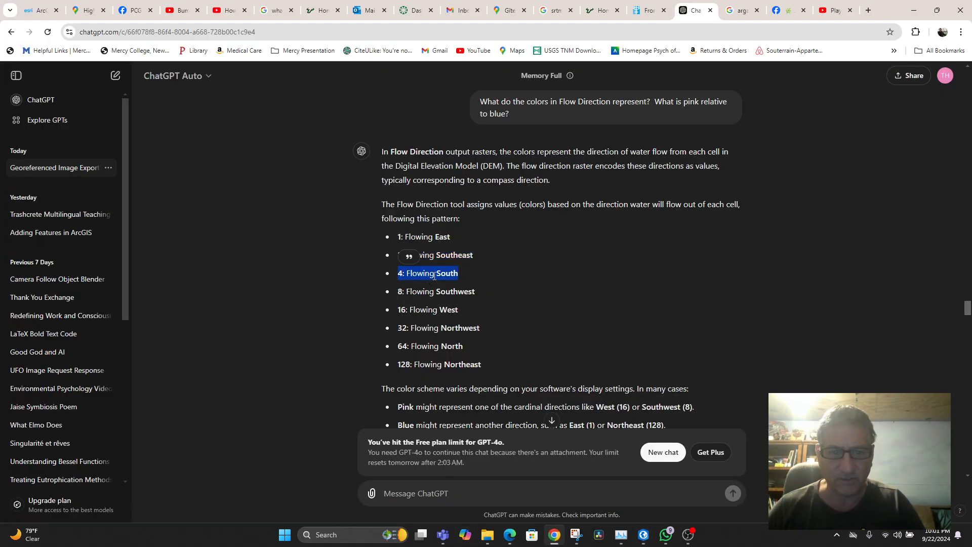
pyautogui.click(621, 537)
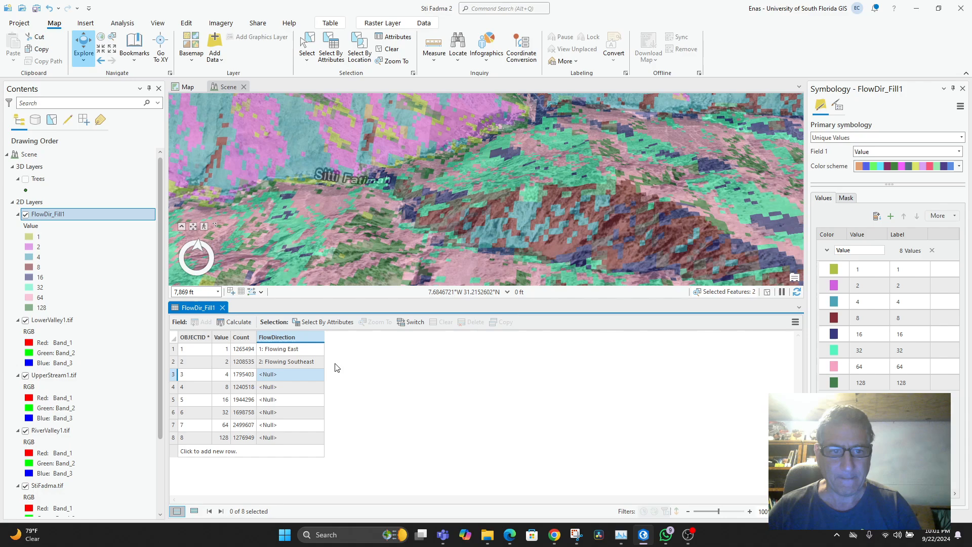
pyautogui.click(283, 374)
pyautogui.hotkey('ctrl', 'v')
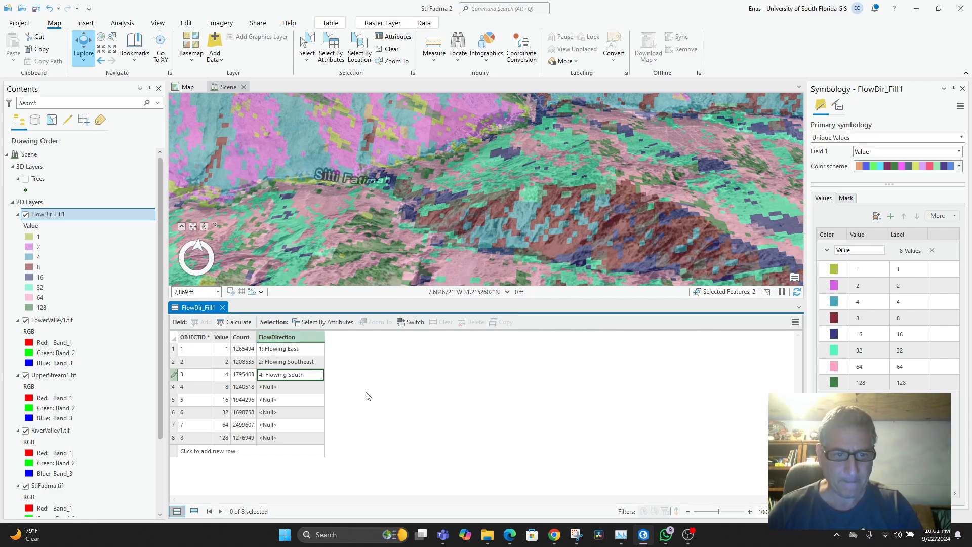
# Copy "8: Flowing Southwest" from the ChatGPT answer into the FlowDirection field of the Value 8 row in ArcGIS Pro.
pyautogui.click(554, 535)
pyautogui.tripleClick(445, 298)
pyautogui.hotkey('ctrl', 'c')
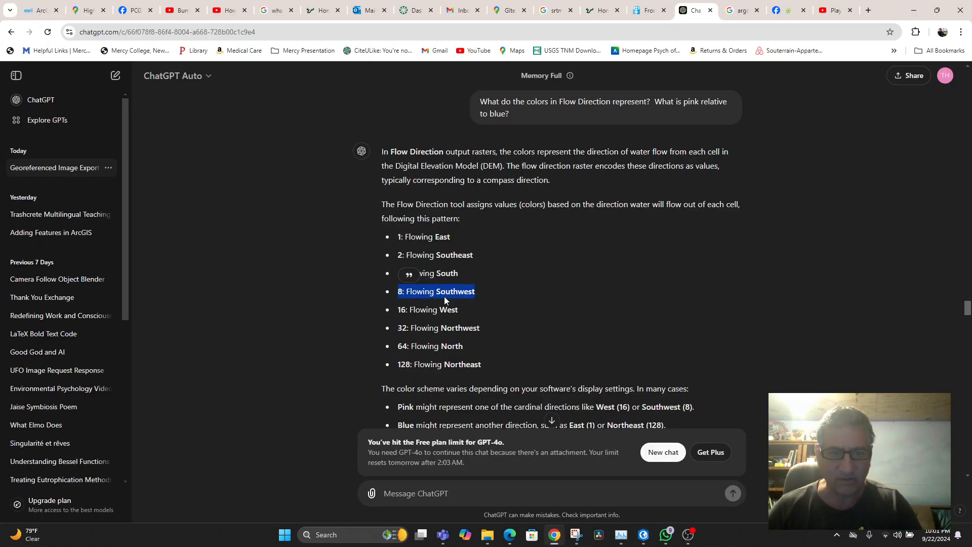
pyautogui.click(644, 535)
pyautogui.click(268, 387)
pyautogui.click(268, 387)
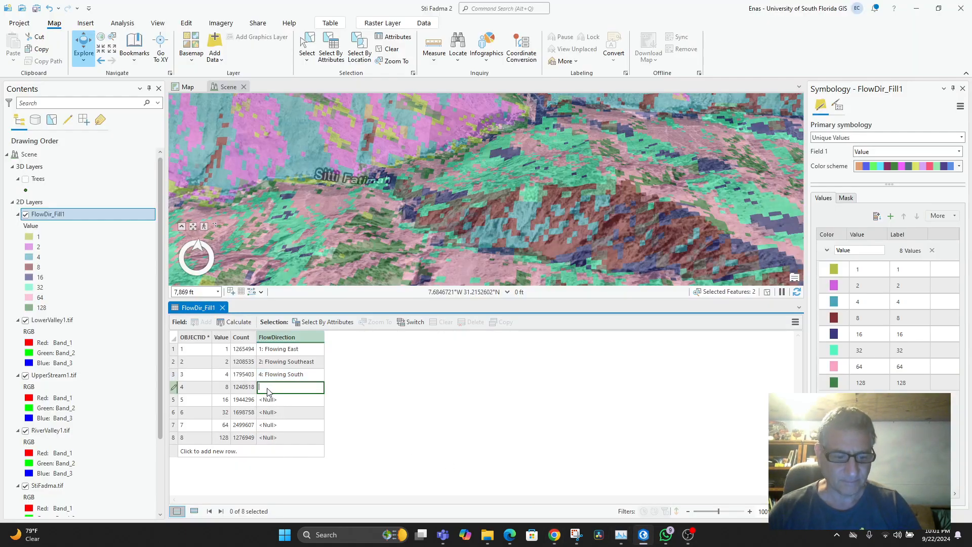
pyautogui.hotkey('ctrl', 'v')
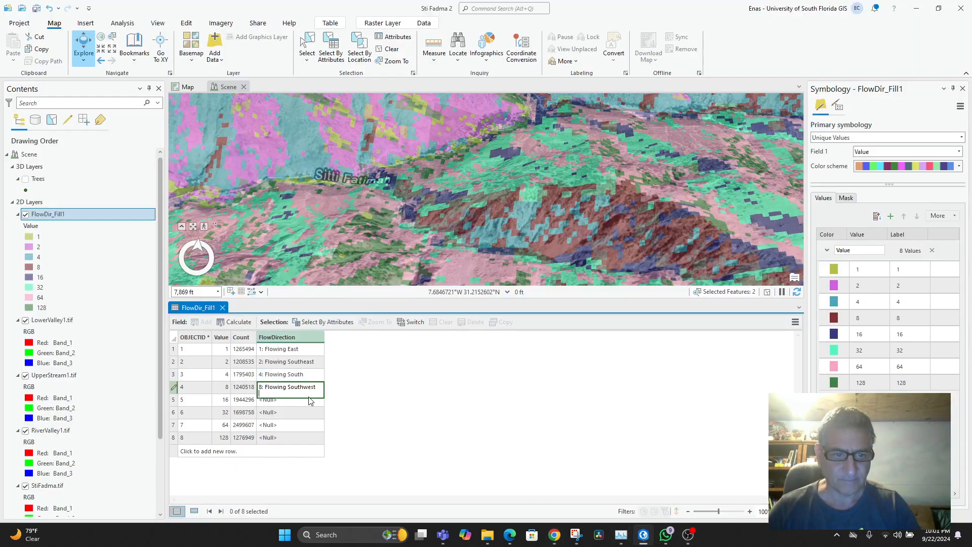
# Copy "16: Flowing West" from the ChatGPT answer into the FlowDirection field of the Value 16 row in ArcGIS Pro.
pyautogui.click(555, 535)
pyautogui.doubleClick(425, 310)
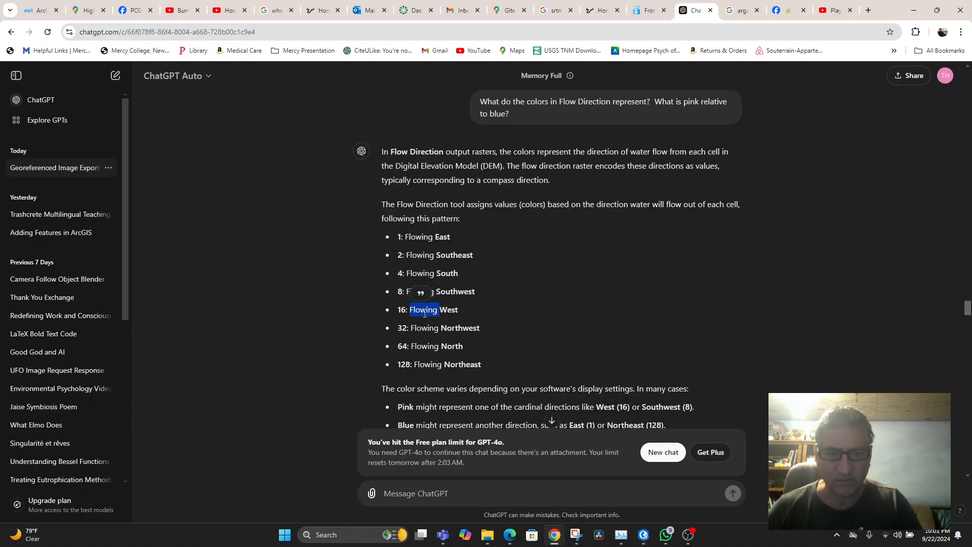
pyautogui.tripleClick(431, 314)
pyautogui.hotkey('ctrl', 'c')
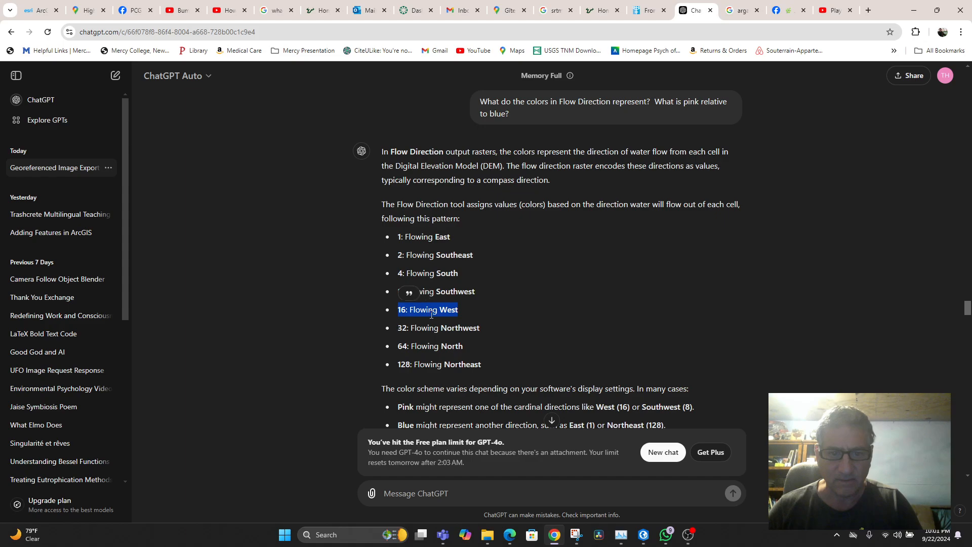
pyautogui.click(644, 535)
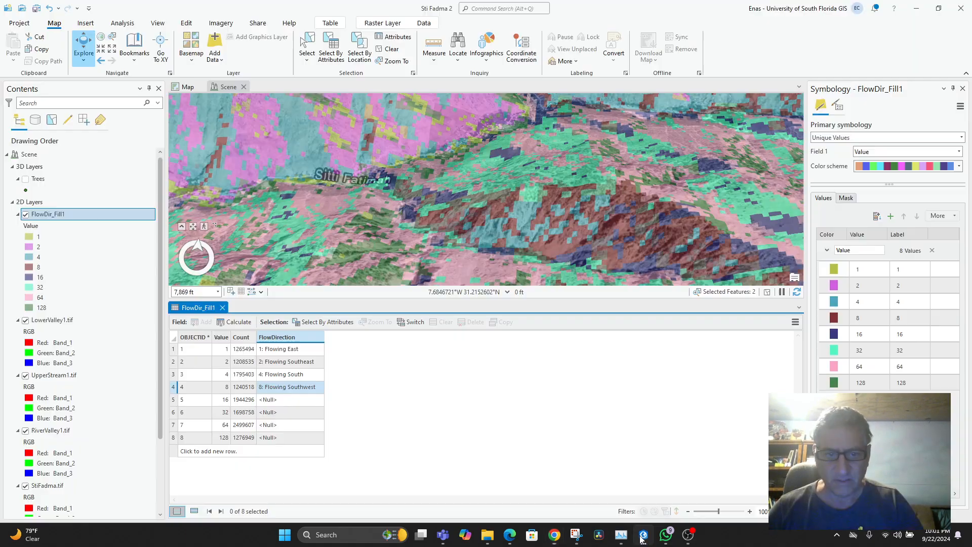
pyautogui.click(284, 401)
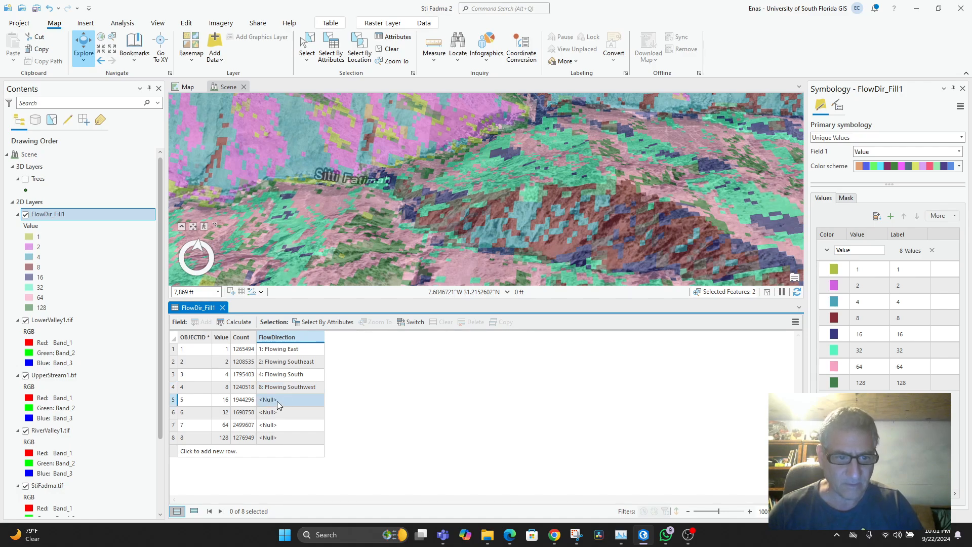
pyautogui.click(277, 401)
pyautogui.hotkey('ctrl', 'v')
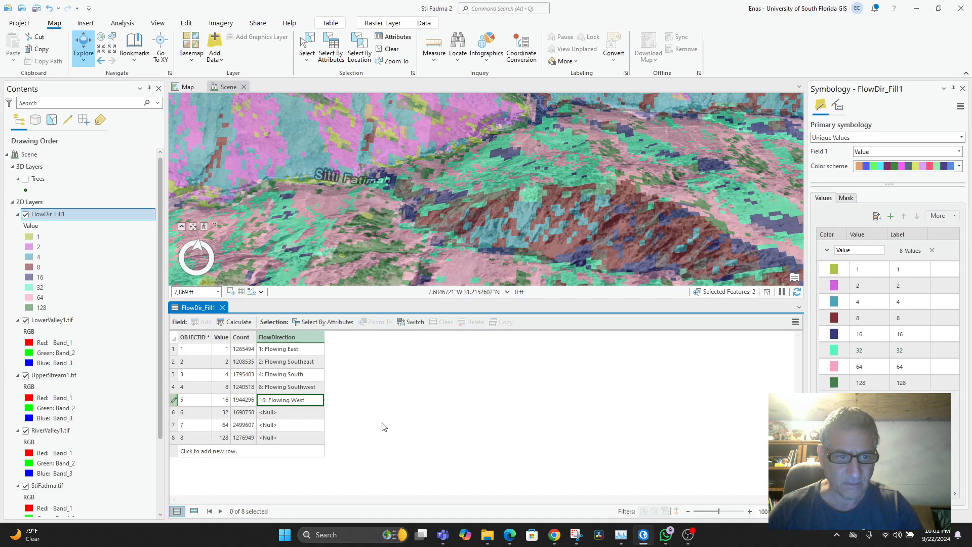
# Copy "32: Flowing Northwest" from the ChatGPT answer into the FlowDirection field of the Value 32 row in ArcGIS Pro.
pyautogui.click(554, 534)
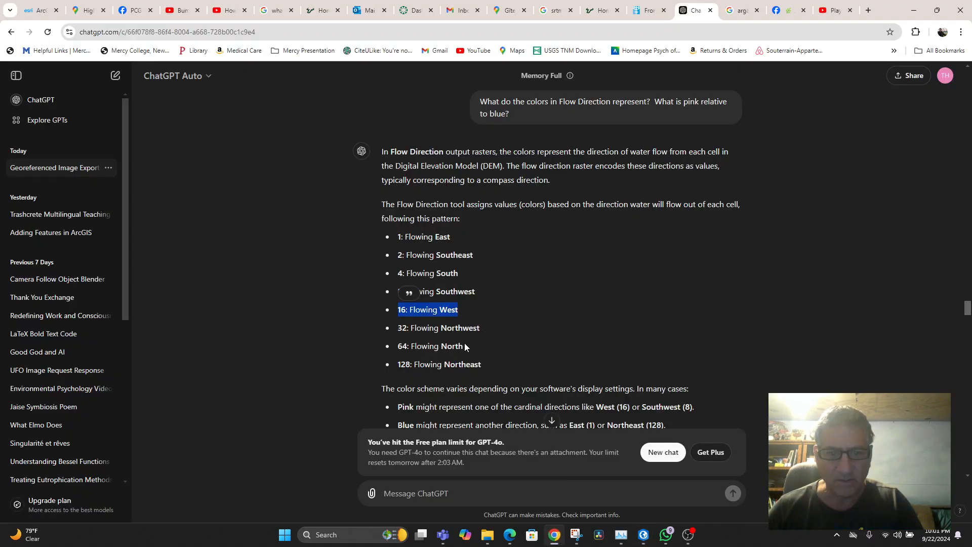
pyautogui.tripleClick(436, 328)
pyautogui.hotkey('ctrl', 'c')
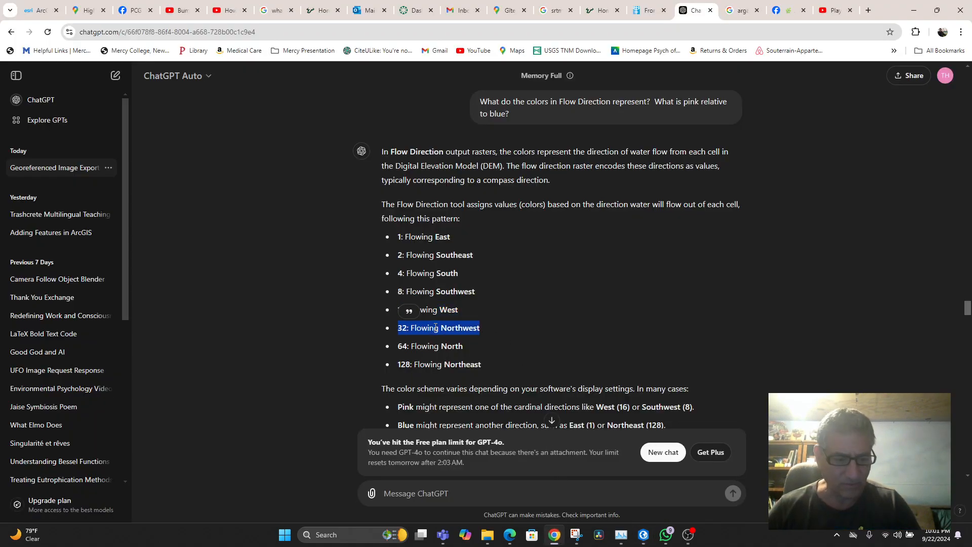
pyautogui.moveTo(580, 537)
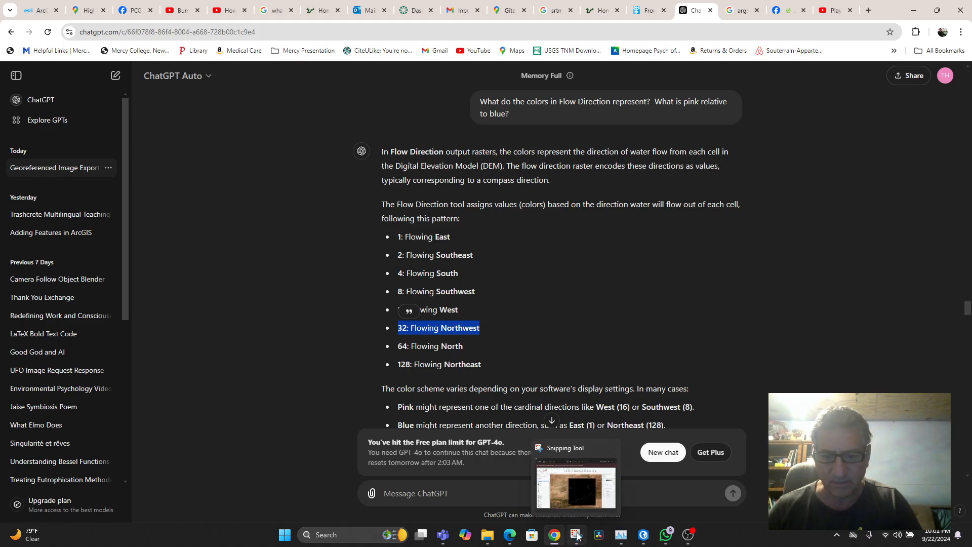
pyautogui.click(643, 535)
pyautogui.click(277, 412)
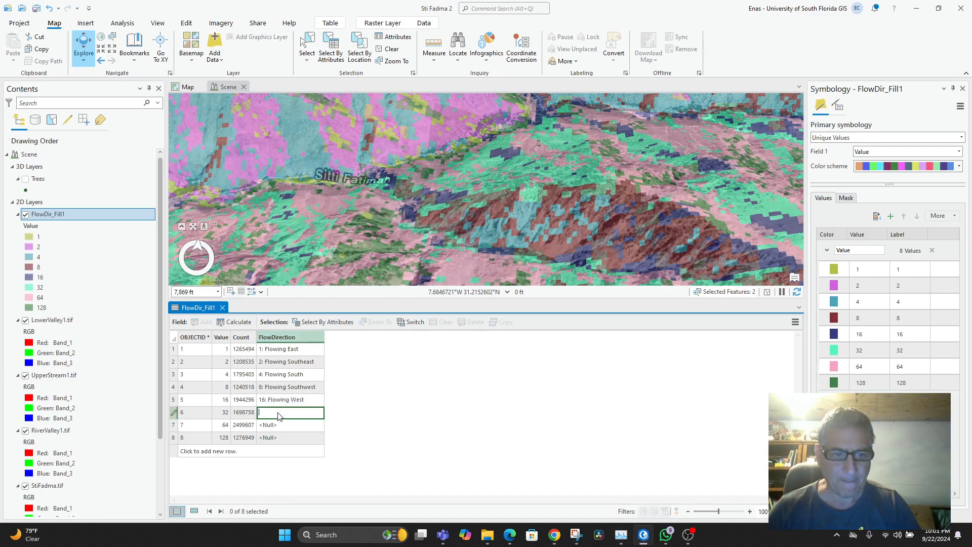
pyautogui.hotkey('ctrl', 'v')
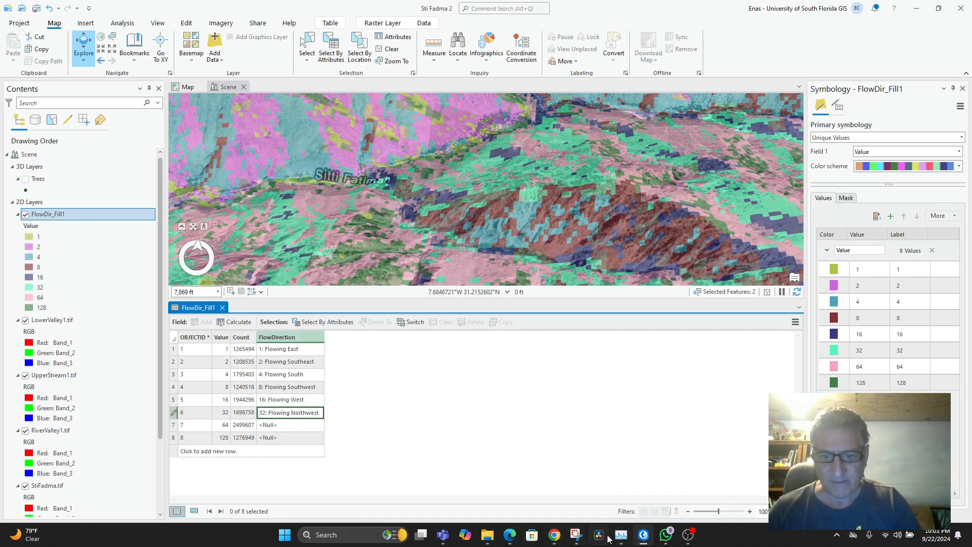
# Copy "64: Flowing North" from the ChatGPT answer into the FlowDirection field of the Value 64 row in ArcGIS Pro.
pyautogui.click(554, 535)
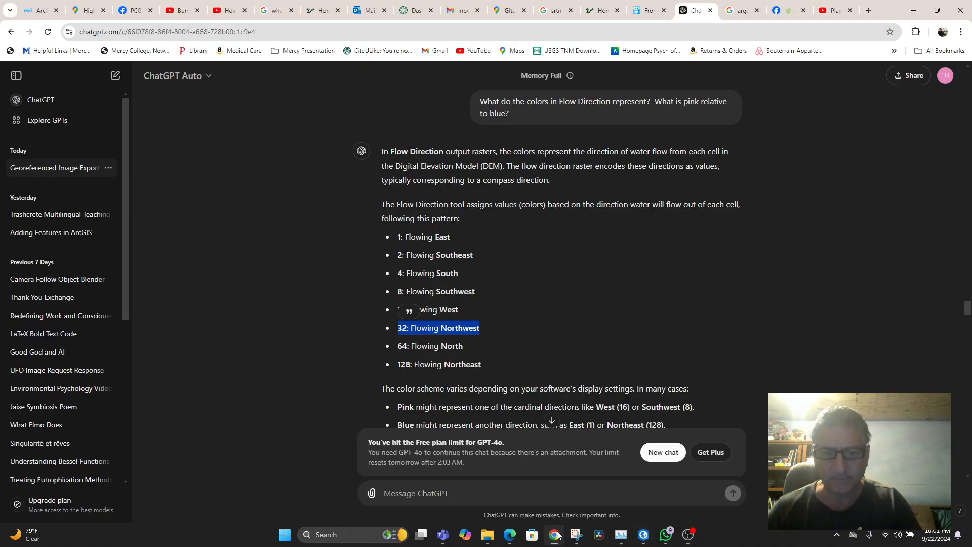
pyautogui.tripleClick(447, 349)
pyautogui.hotkey('ctrl', 'c')
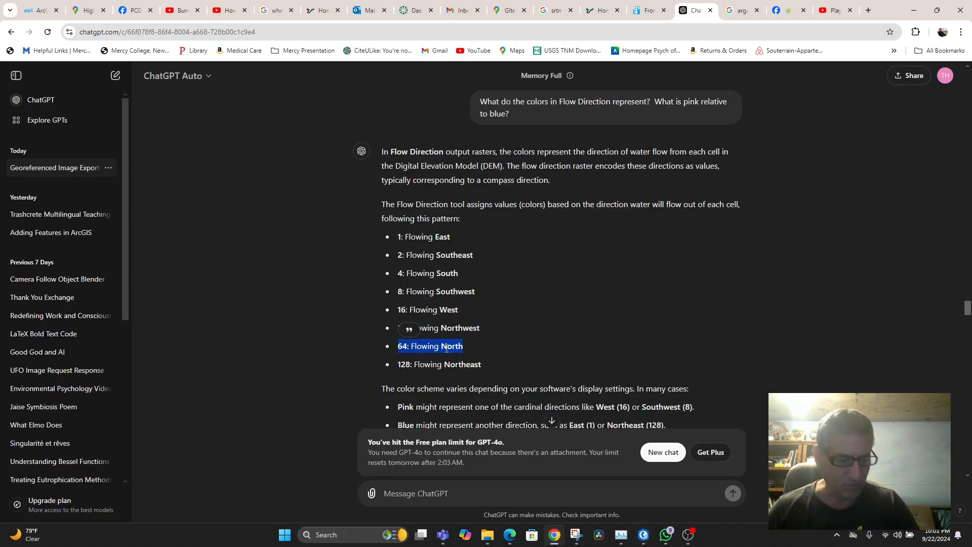
pyautogui.click(642, 536)
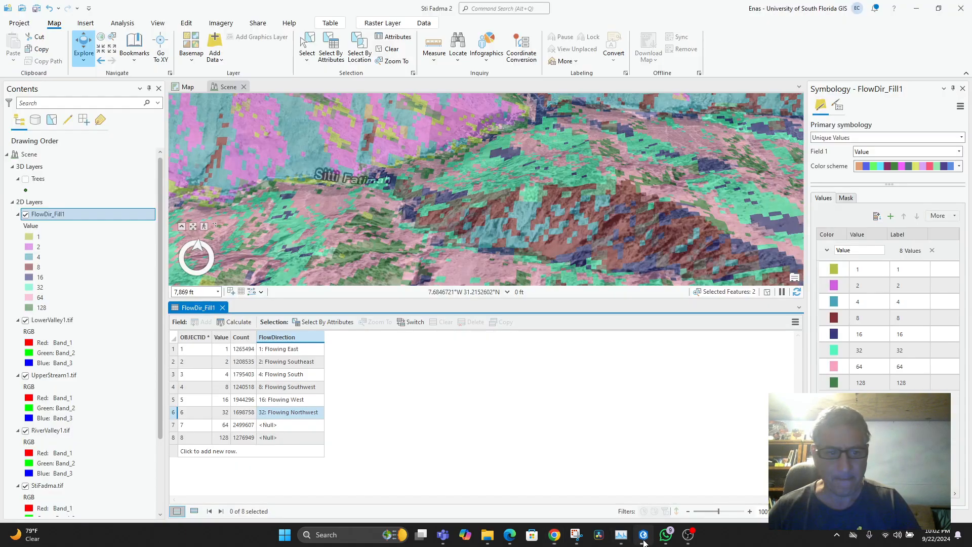
pyautogui.click(641, 536)
pyautogui.click(644, 535)
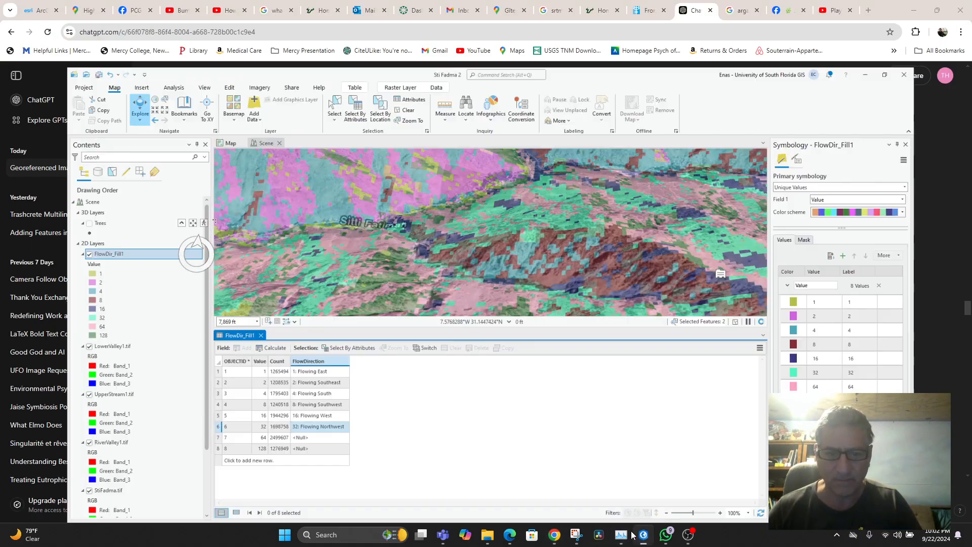
pyautogui.doubleClick(273, 427)
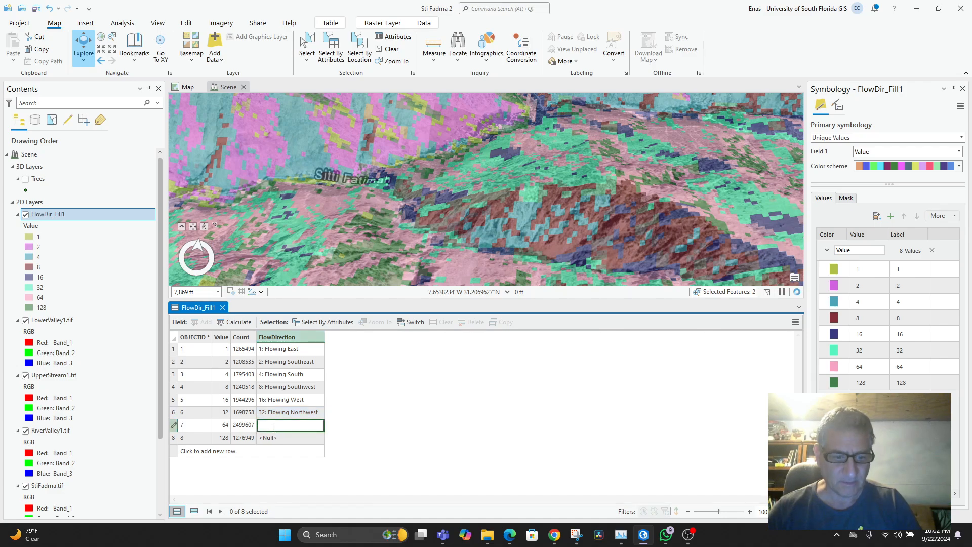
pyautogui.hotkey('ctrl', 'v')
# Copy "128: Flowing Northeast" from the ChatGPT answer into the FlowDirection field of the Value 128 row in ArcGIS Pro.
pyautogui.moveTo(644, 540)
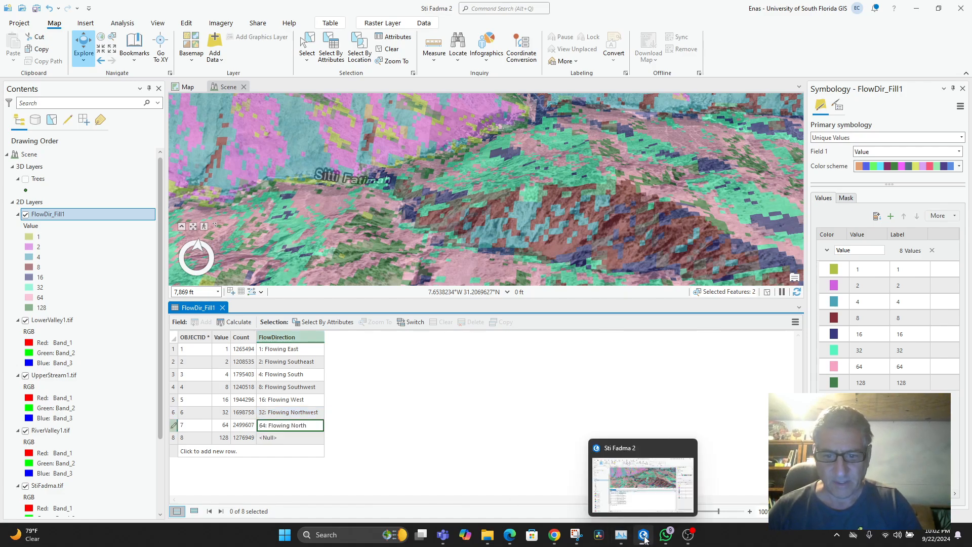
pyautogui.click(555, 535)
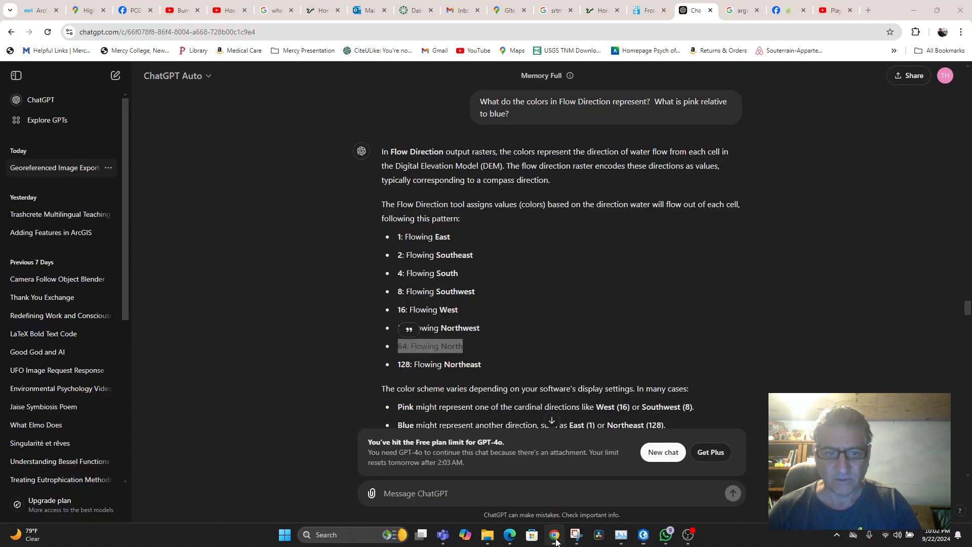
pyautogui.click(435, 362)
pyautogui.tripleClick(429, 364)
pyautogui.hotkey('ctrl', 'c')
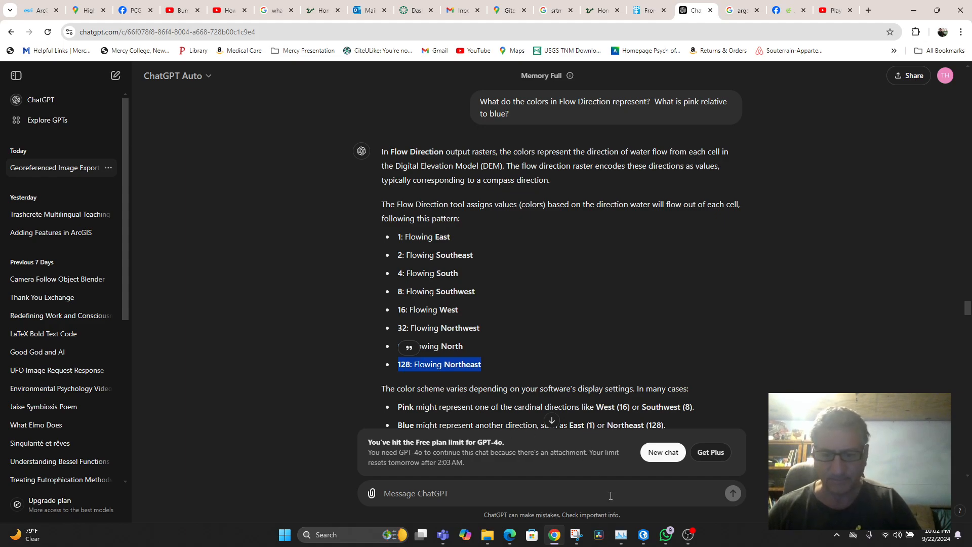
pyautogui.click(643, 535)
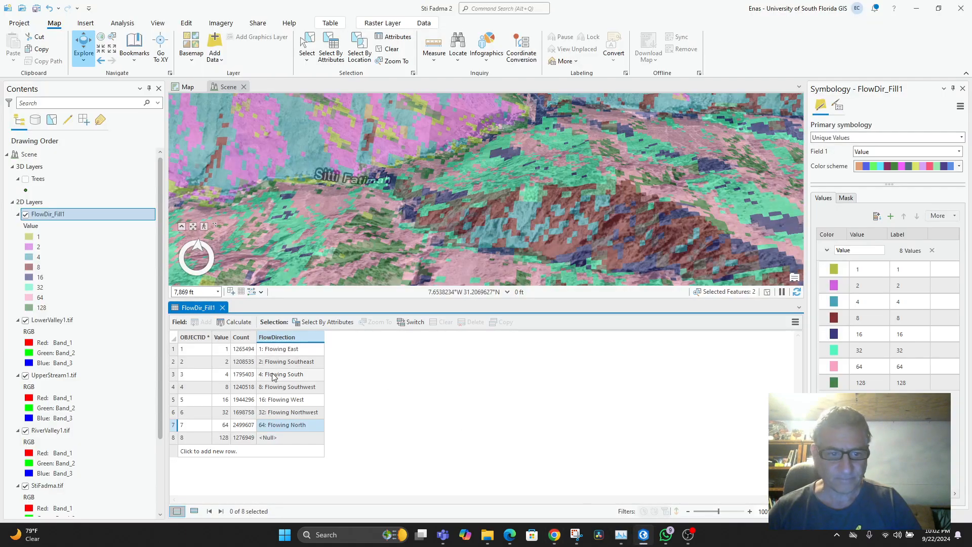
pyautogui.click(277, 438)
pyautogui.click(277, 439)
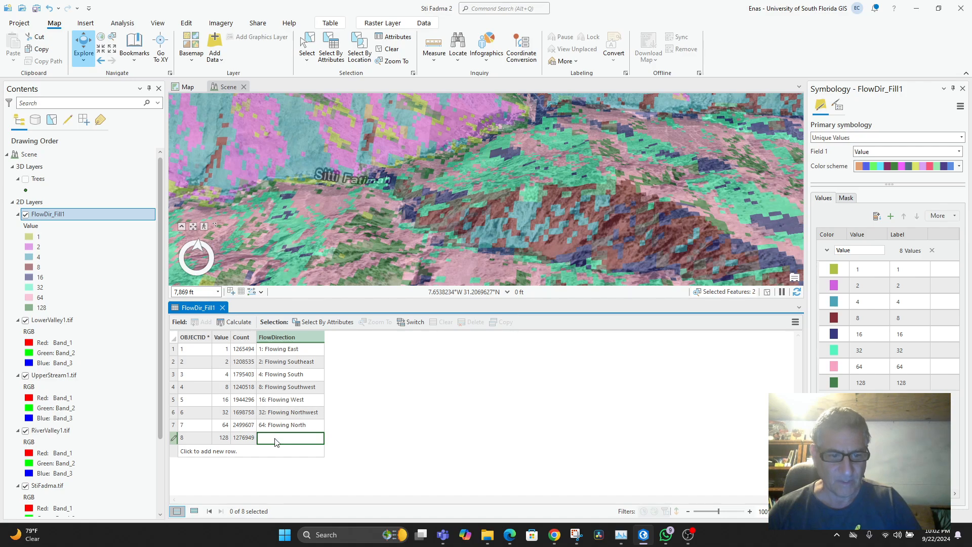
pyautogui.hotkey('ctrl', 'v')
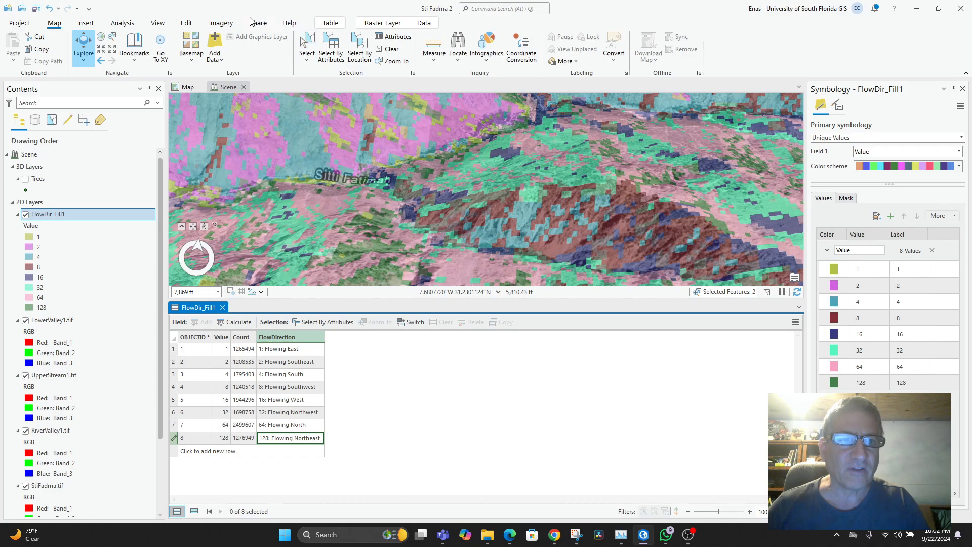
# Save all the edits made to the FlowDir_Fill1 attribute table.
pyautogui.click(185, 23)
pyautogui.click(79, 46)
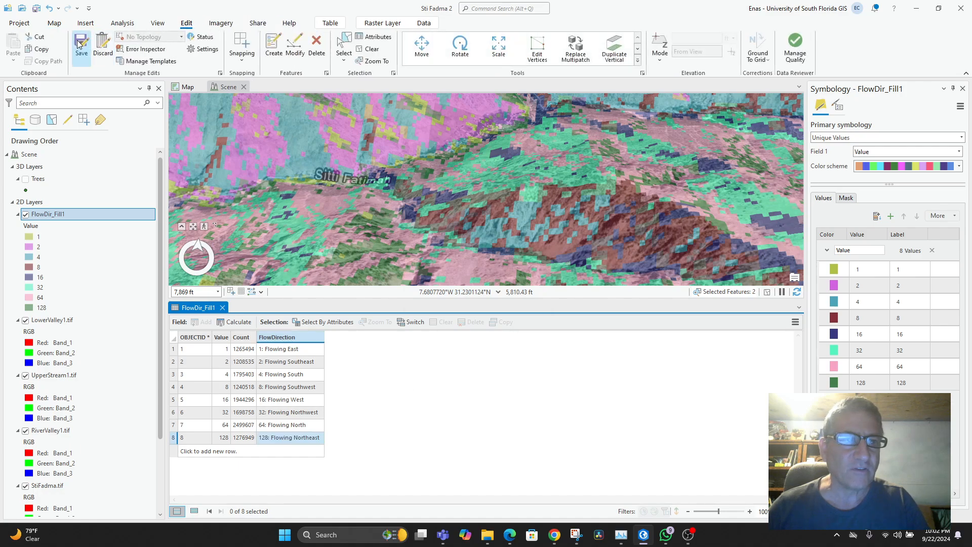
pyautogui.click(483, 369)
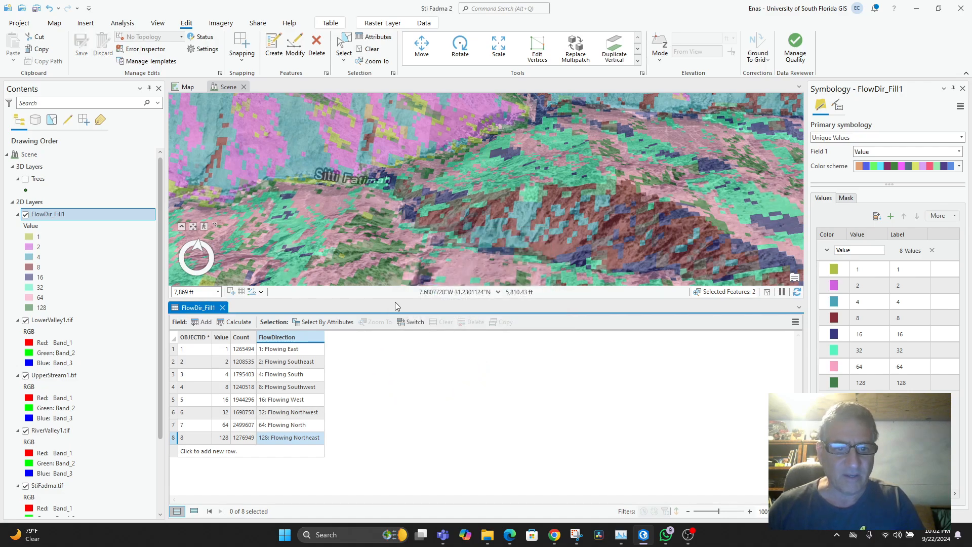
# Examine the flow direction colours on the valley slopes around Sitti Fatimah against the compass directions in the FlowDir_Fill1 table.
pyautogui.scroll(2, 595, 237)
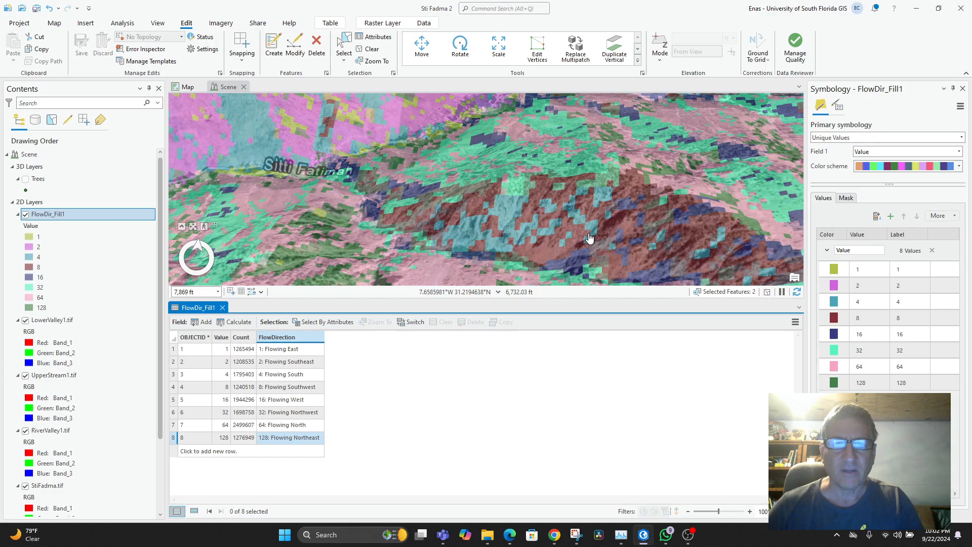
pyautogui.scroll(-5, 590, 238)
pyautogui.moveTo(550, 200); pyautogui.dragTo(592, 162)
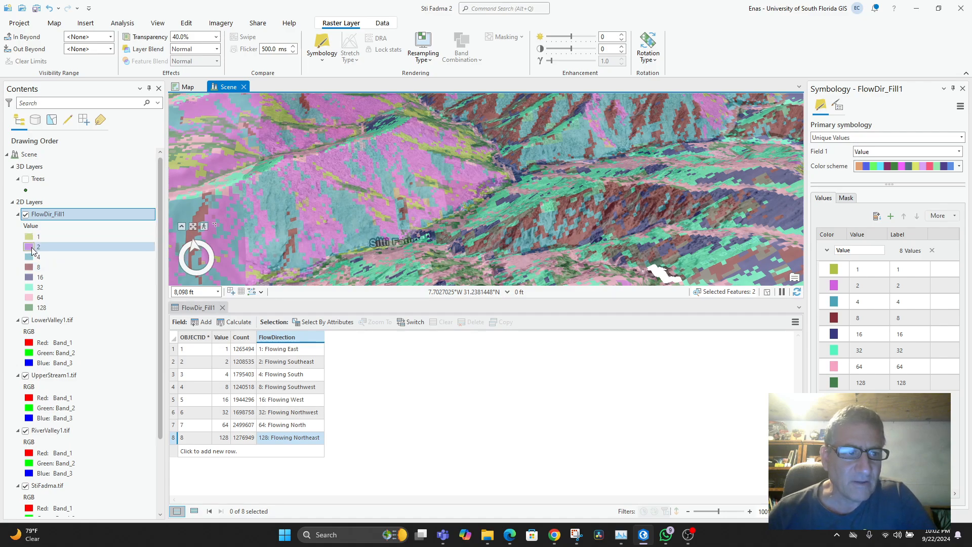
pyautogui.click(32, 249)
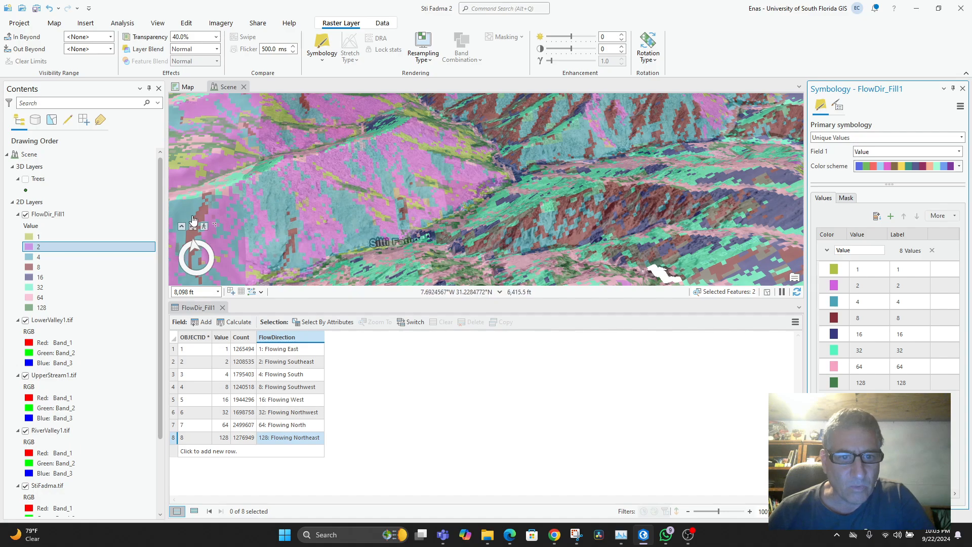
pyautogui.scroll(-3, 648, 201)
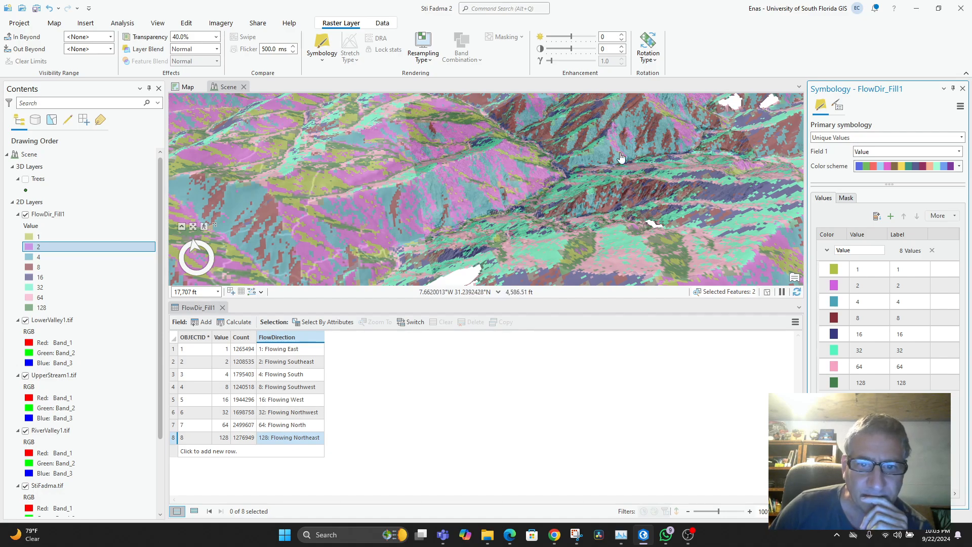
pyautogui.moveTo(607, 186); pyautogui.dragTo(551, 192)
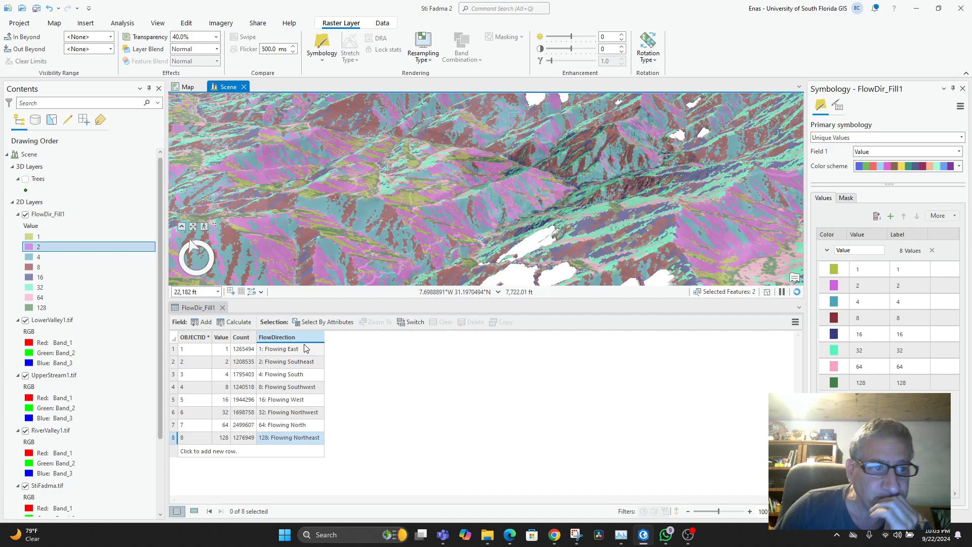
pyautogui.moveTo(525, 237); pyautogui.dragTo(608, 267)
pyautogui.moveTo(691, 221); pyautogui.dragTo(684, 251)
pyautogui.moveTo(570, 238)
pyautogui.mouseDown()
pyautogui.moveTo(537, 234)
pyautogui.moveTo(559, 244)
pyautogui.mouseUp()
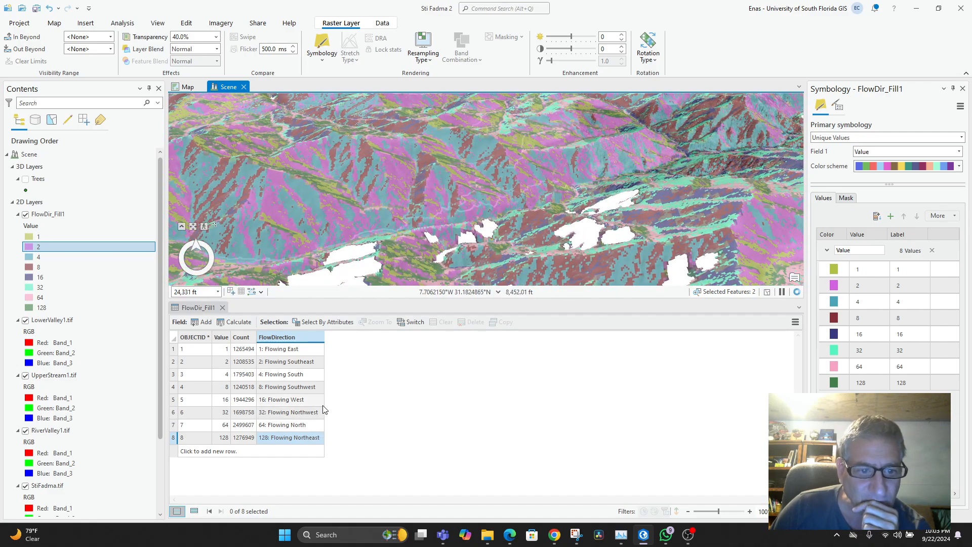
pyautogui.moveTo(636, 219); pyautogui.dragTo(620, 272)
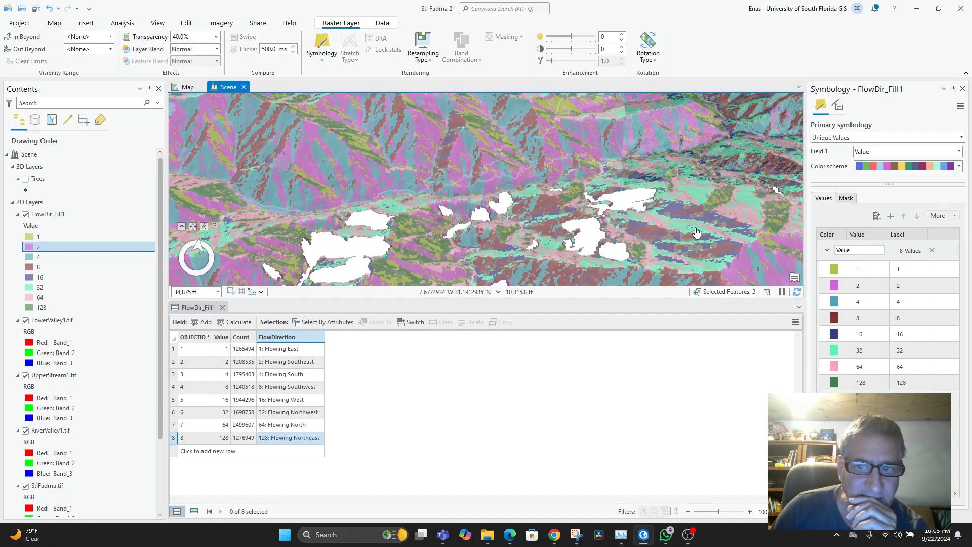
pyautogui.scroll(2, 679, 241)
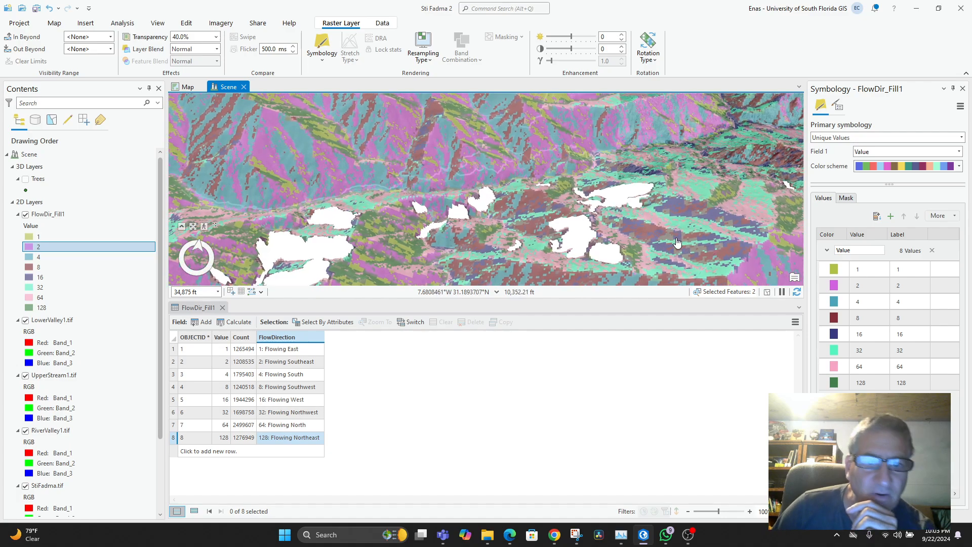
pyautogui.moveTo(658, 241); pyautogui.dragTo(620, 207)
pyautogui.moveTo(634, 244); pyautogui.dragTo(814, 201)
pyautogui.moveTo(560, 245); pyautogui.dragTo(385, 225)
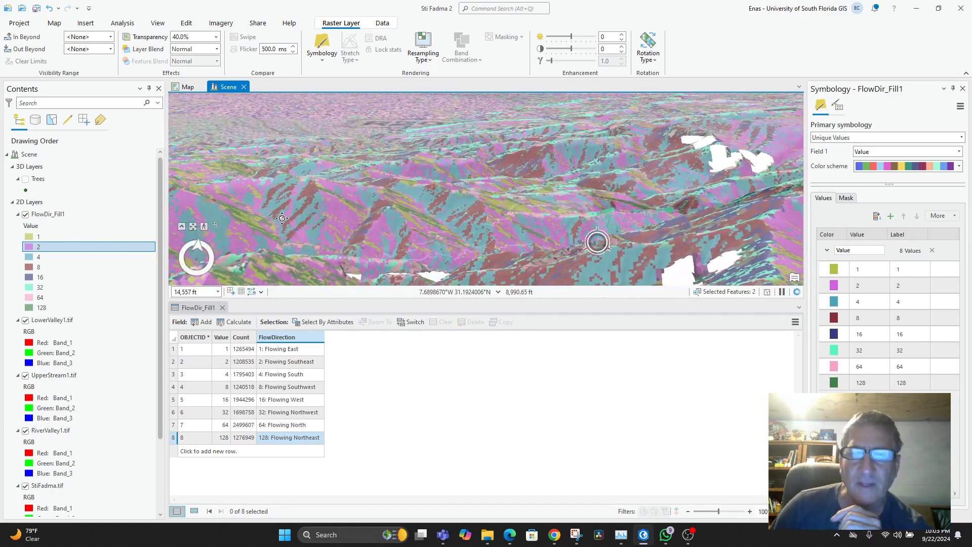
pyautogui.moveTo(466, 232); pyautogui.dragTo(476, 264)
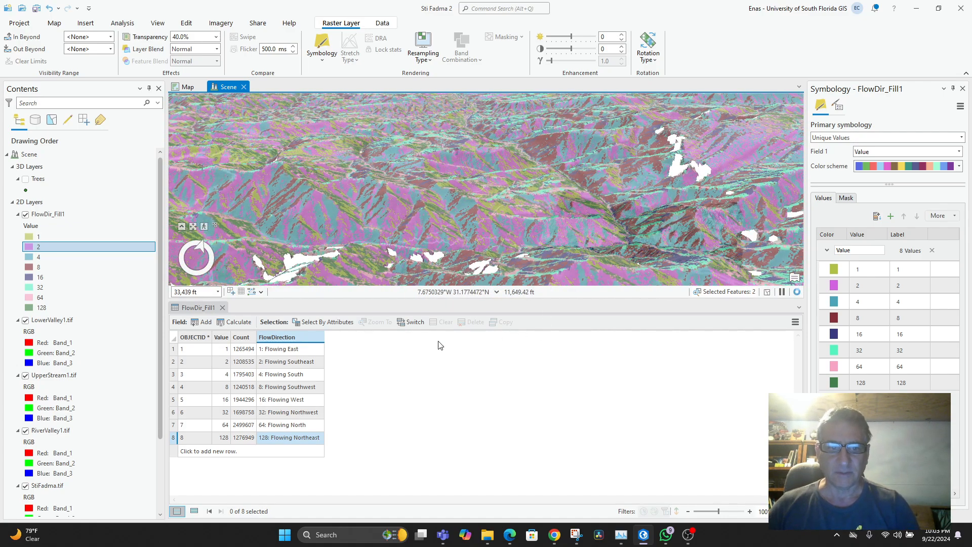
pyautogui.click(582, 531)
pyautogui.click(170, 46)
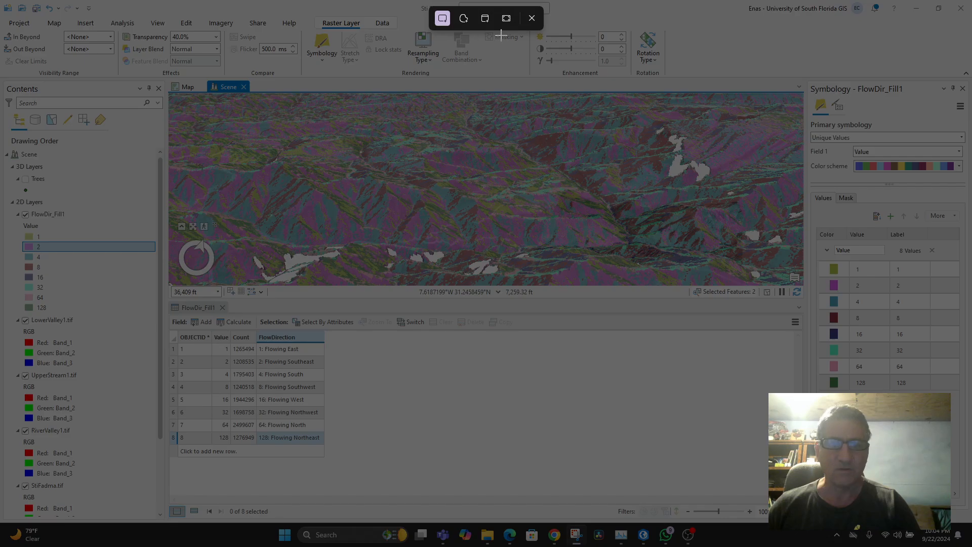
pyautogui.click(531, 18)
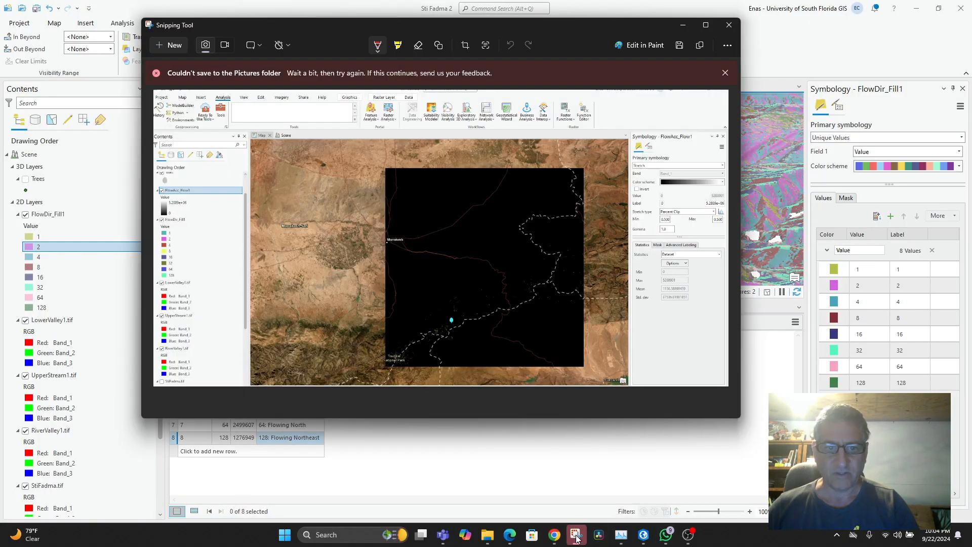
# Switch to Snipping Tool and save the existing flow accumulation snip as a PNG named FllowAccumulation in the GISPHOTOS folder.
pyautogui.click(577, 534)
pyautogui.rightClick(420, 305)
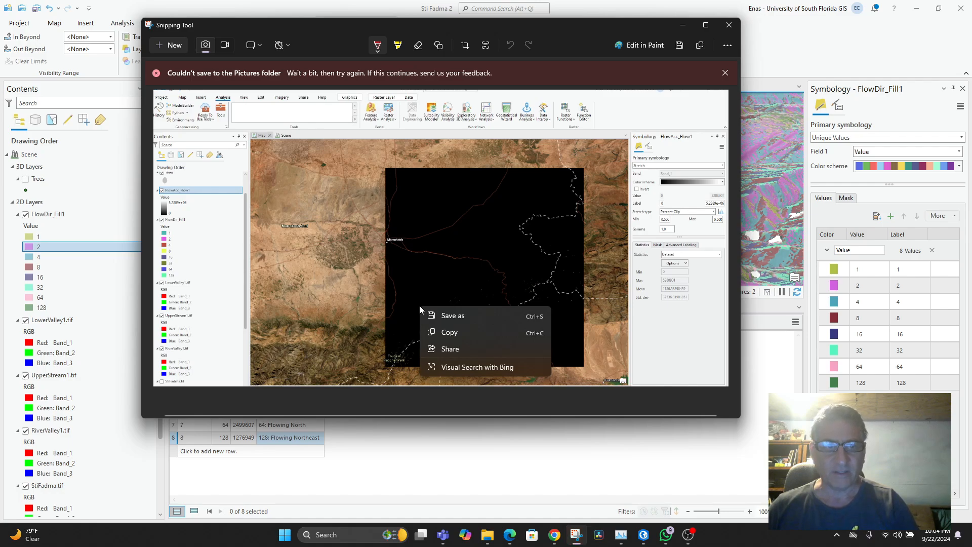
pyautogui.click(452, 318)
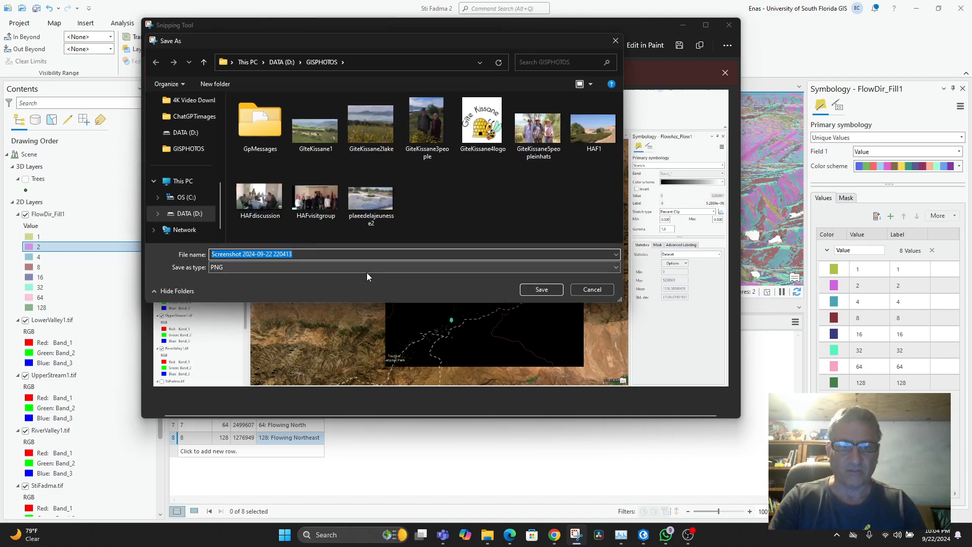
pyautogui.write('FllowAccumula')
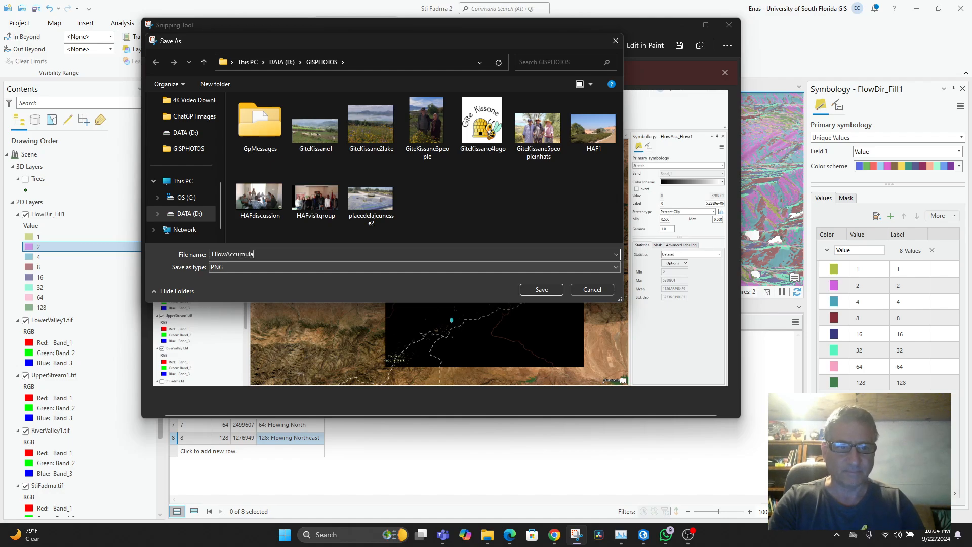
pyautogui.write('tion')
pyautogui.press('Return')
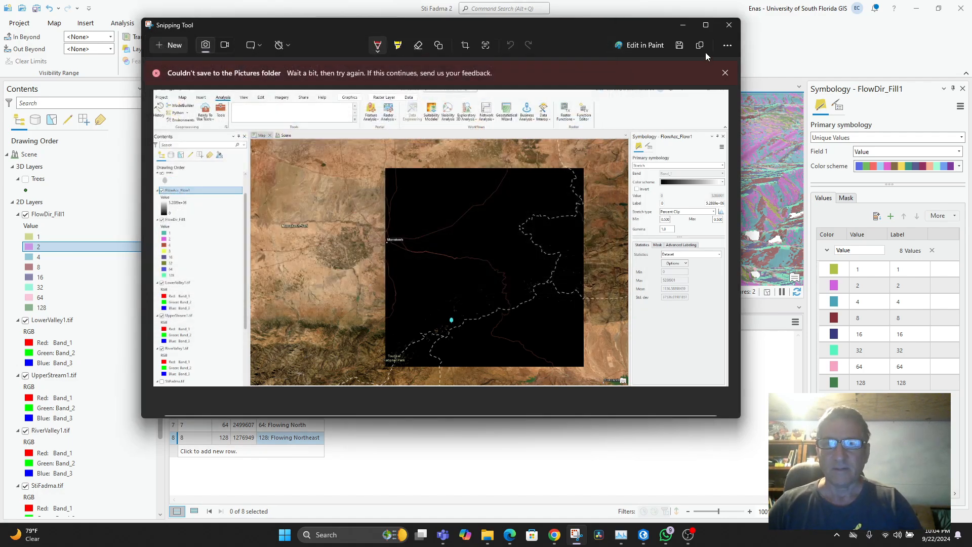
# Capture a new snip of the ArcGIS Pro window with the flow direction scene and table, and save it as FlowDirection PNG in GISPHOTOS.
pyautogui.click(163, 48)
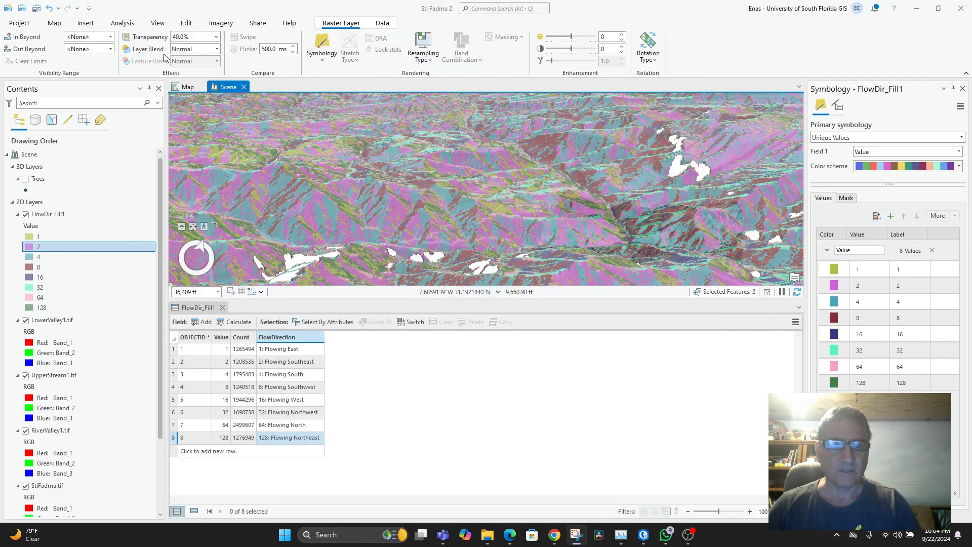
pyautogui.moveTo(18, 1); pyautogui.dragTo(951, 506)
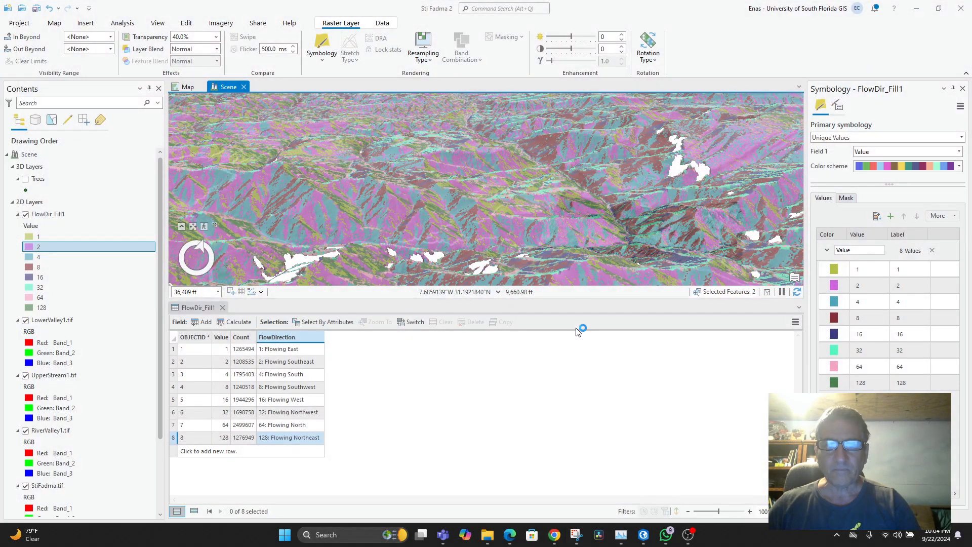
pyautogui.click(575, 535)
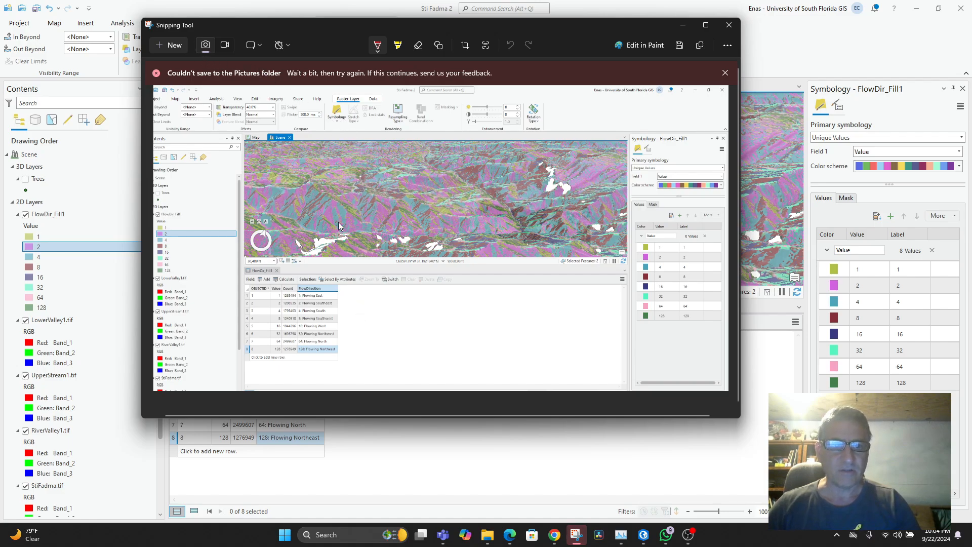
pyautogui.rightClick(290, 145)
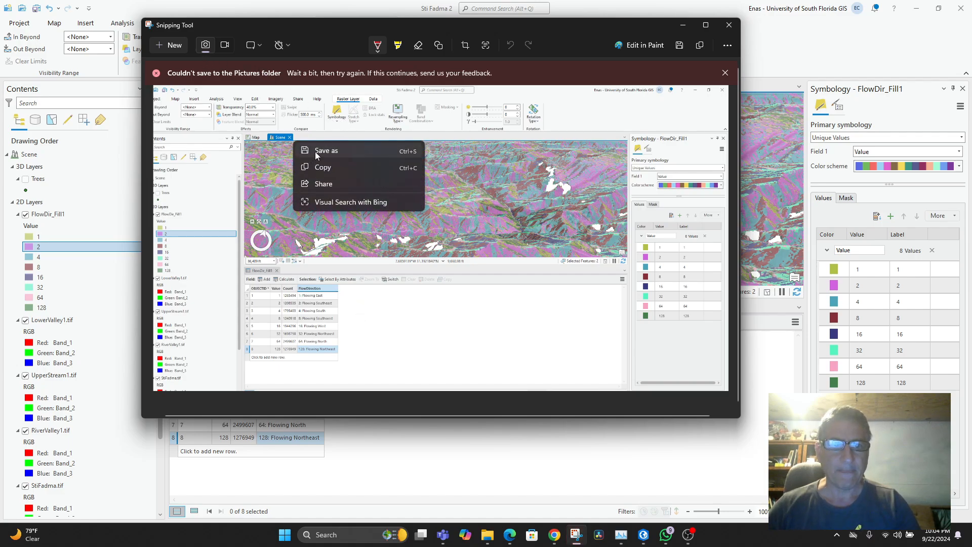
pyautogui.click(315, 147)
pyautogui.write('Flow')
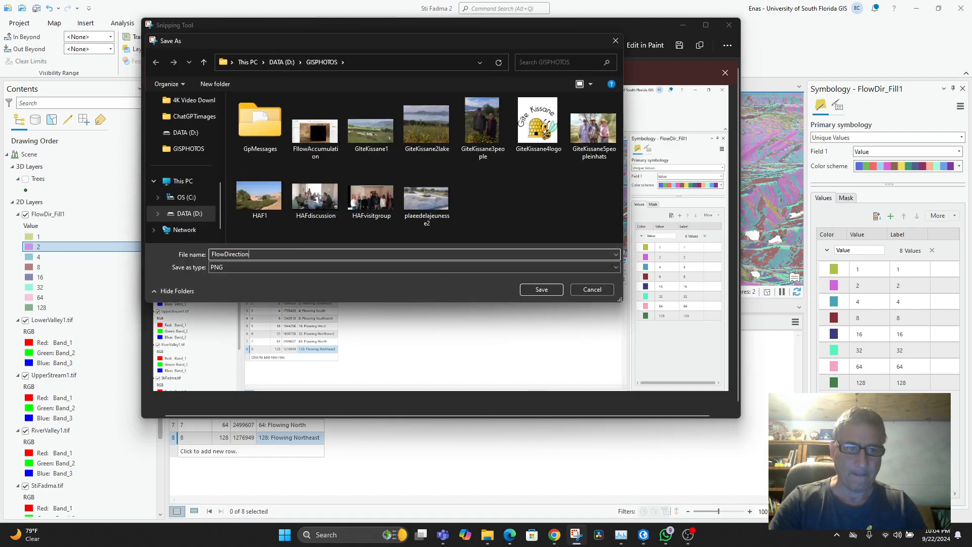
pyautogui.write('Direction')
pyautogui.press('Return')
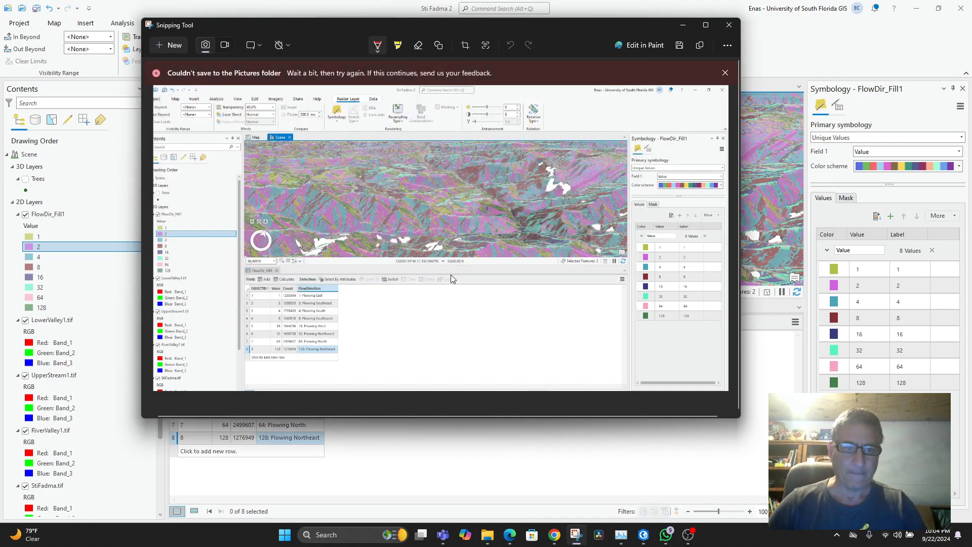
# Return to ArcGIS Pro and close the FlowDir_Fill1 attribute table so the scene fills the view.
pyautogui.click(684, 30)
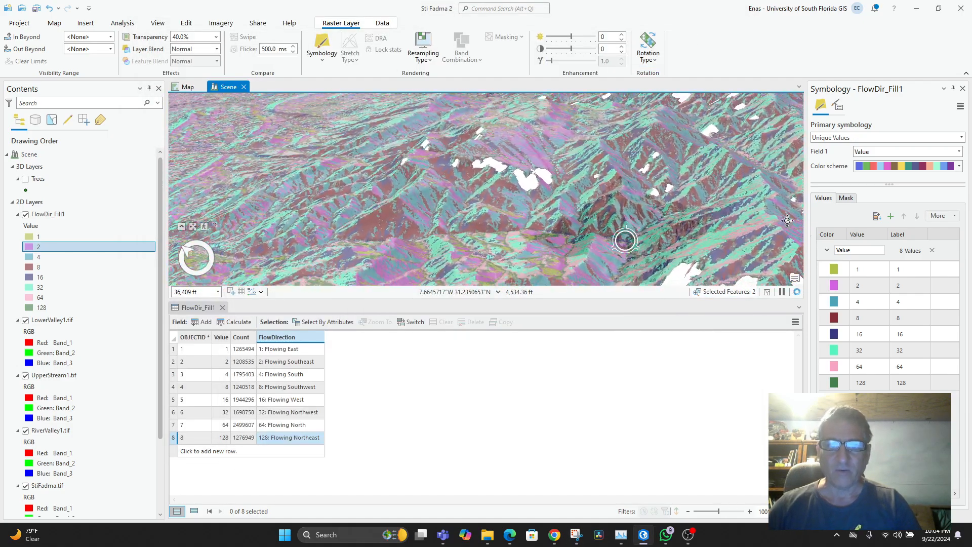
pyautogui.moveTo(788, 221); pyautogui.dragTo(791, 221)
pyautogui.moveTo(731, 241); pyautogui.dragTo(423, 243)
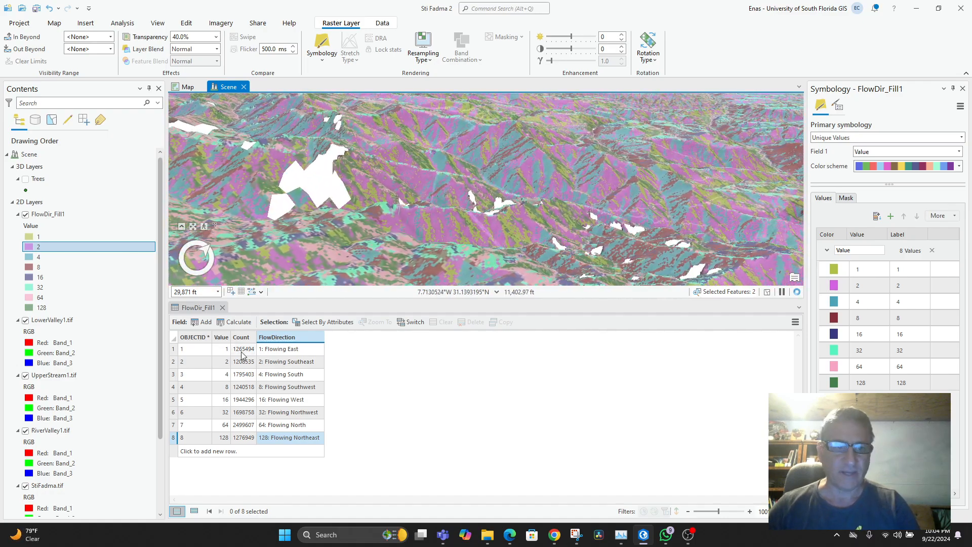
pyautogui.click(222, 308)
pyautogui.moveTo(506, 348); pyautogui.dragTo(544, 388)
pyautogui.scroll(-4, 540, 386)
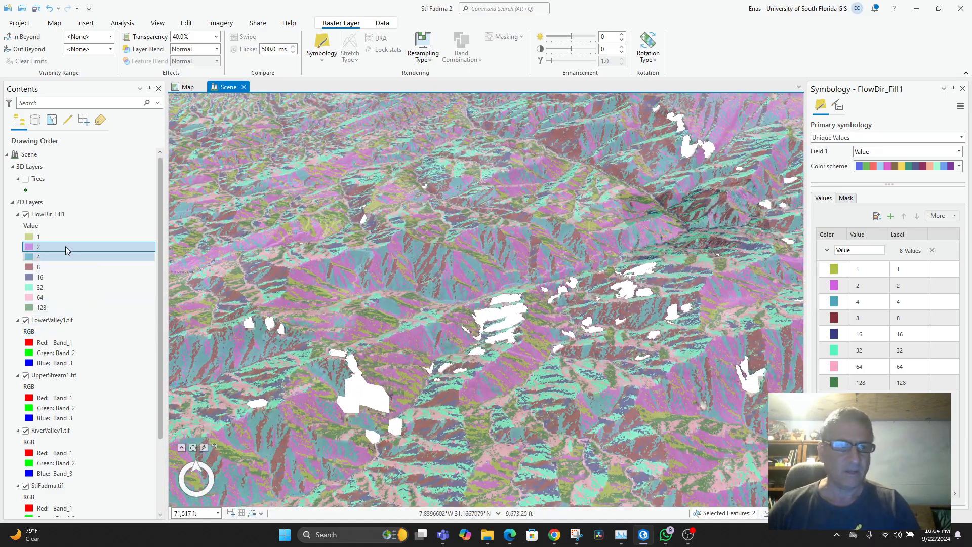
# Zoom the scene to the Trees layer and frame the flow direction colours in the valley around Sitti Fatimah in a tilted view.
pyautogui.click(40, 181)
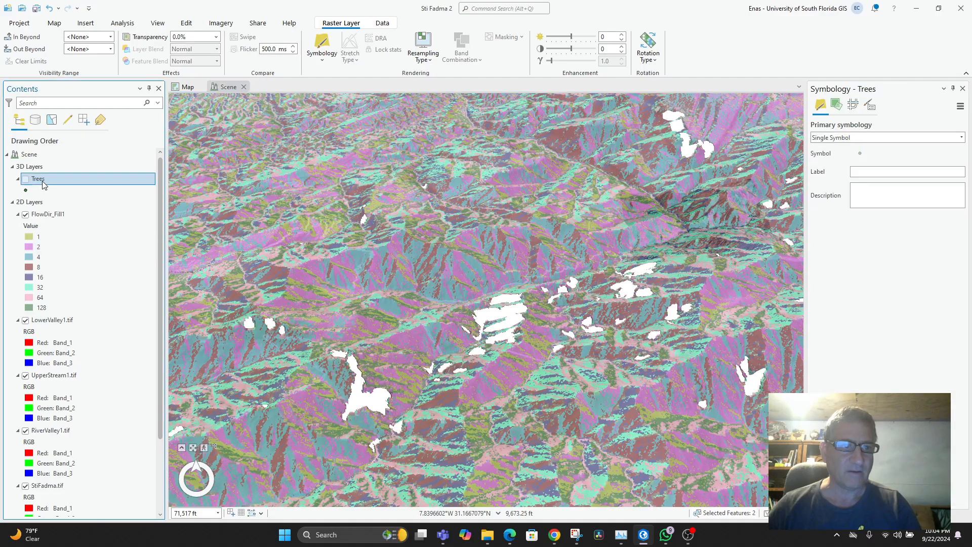
pyautogui.rightClick(41, 185)
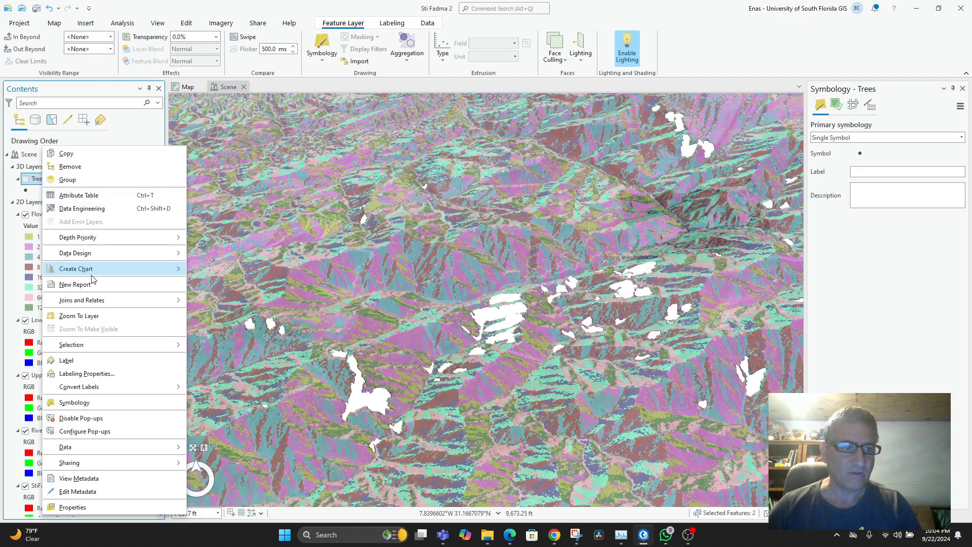
pyautogui.click(91, 316)
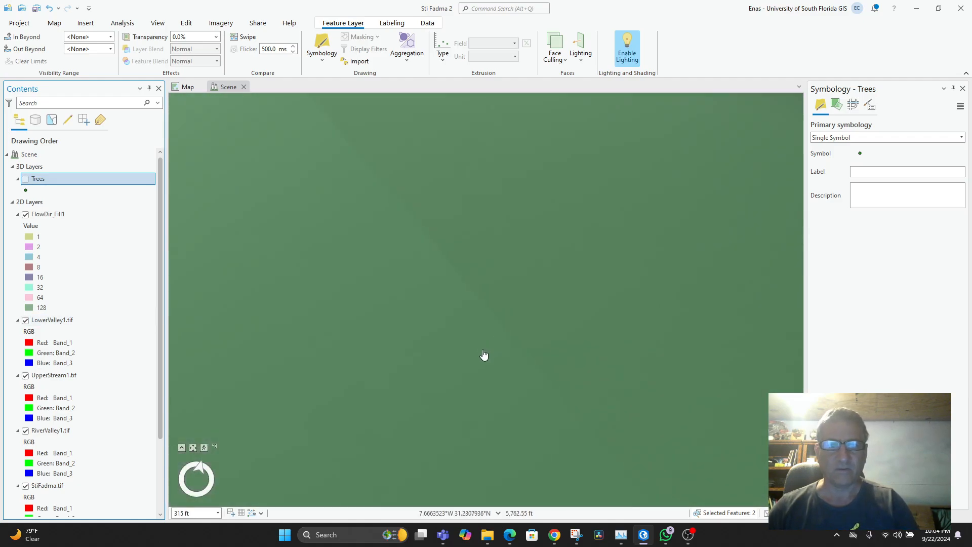
pyautogui.scroll(-5, 482, 358)
pyautogui.scroll(-6, 461, 380)
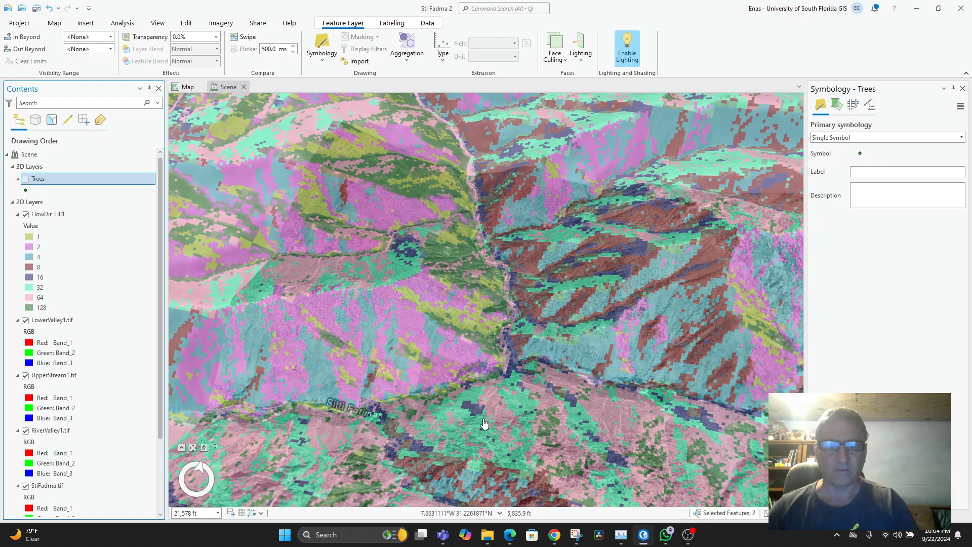
pyautogui.scroll(4, 462, 379)
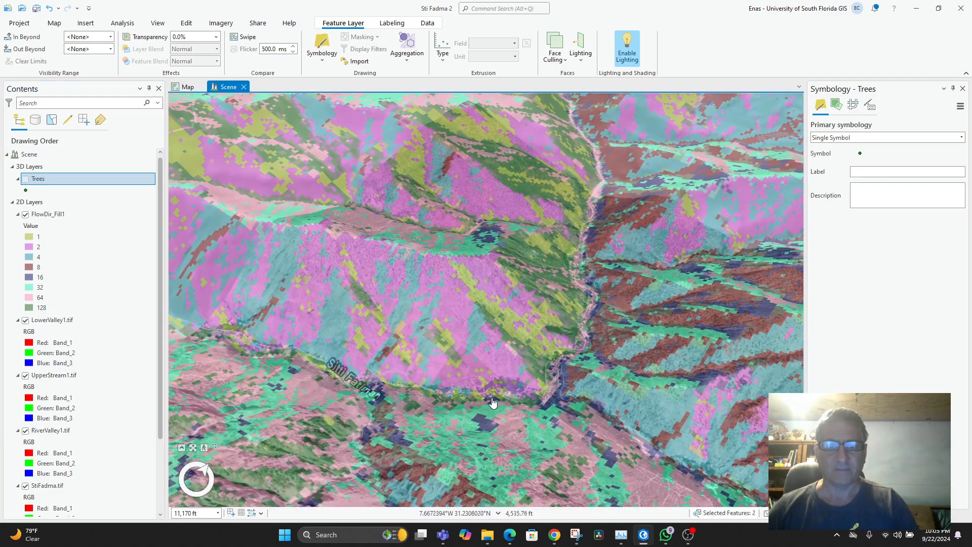
pyautogui.scroll(3, 500, 344)
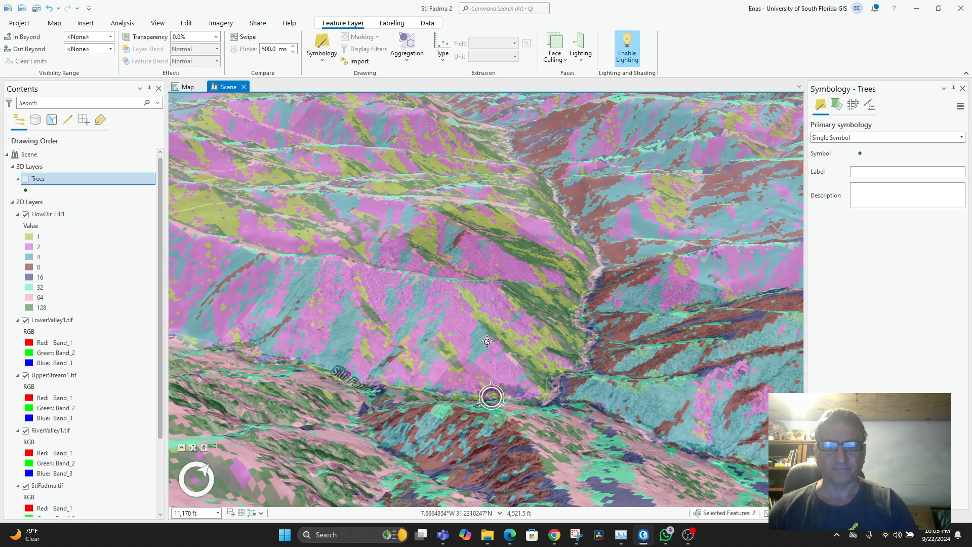
# Switch to Snipping Tool, capture the ArcGIS Pro window with the valley scene, and save the snip as FlowDirection in the GISPHOTOS folder.
pyautogui.click(577, 534)
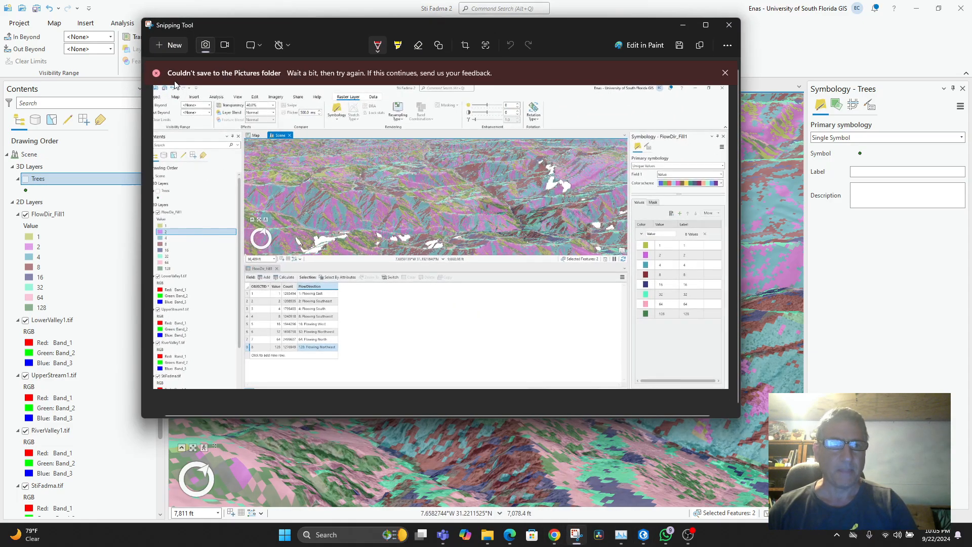
pyautogui.click(169, 45)
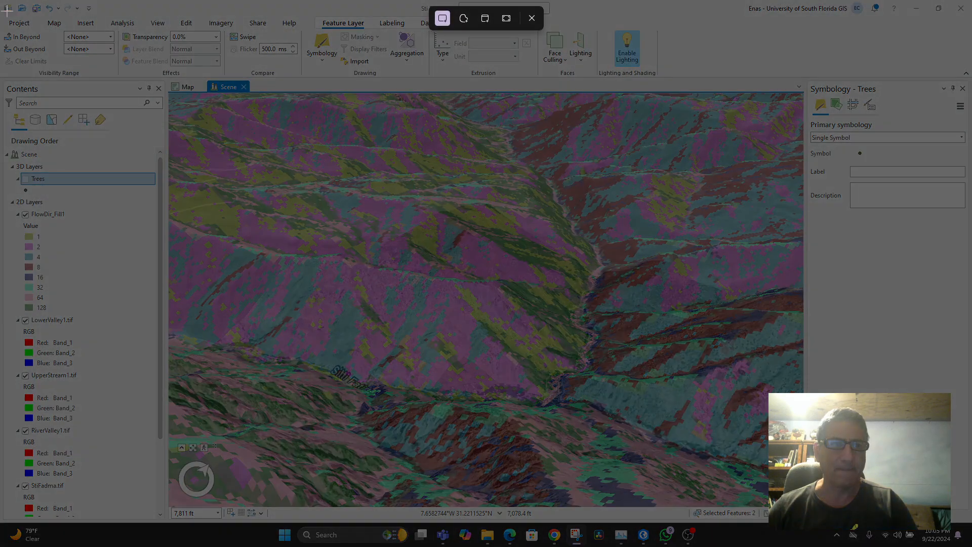
pyautogui.moveTo(7, 9); pyautogui.dragTo(967, 513)
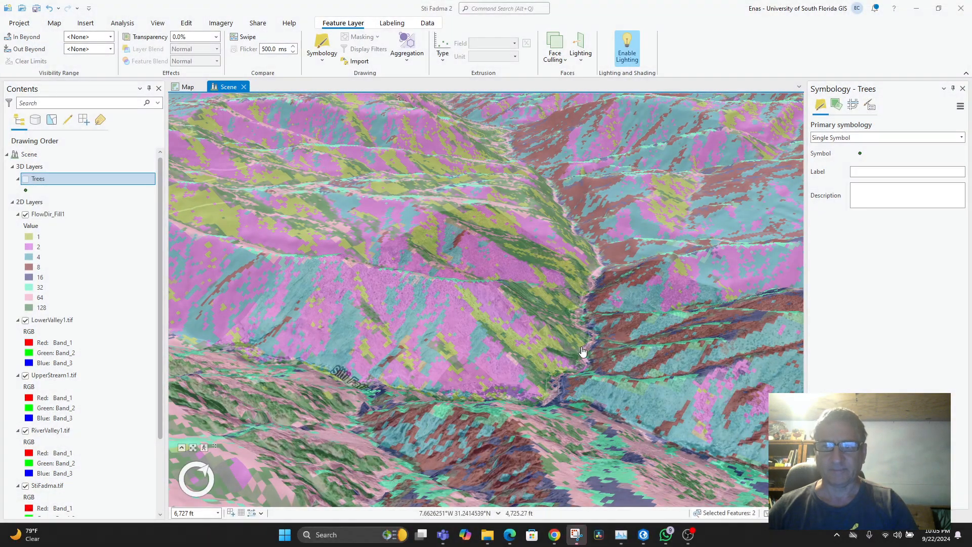
pyautogui.click(573, 534)
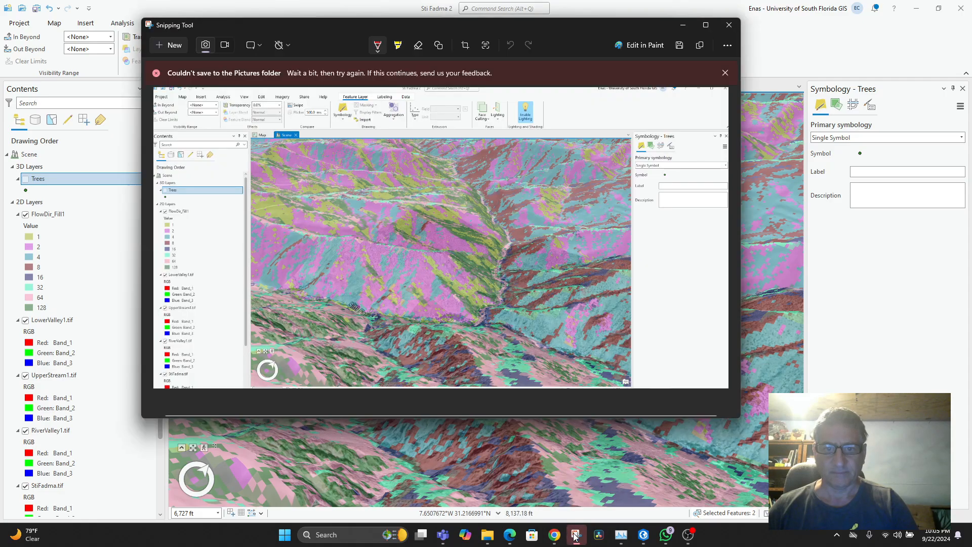
pyautogui.rightClick(362, 195)
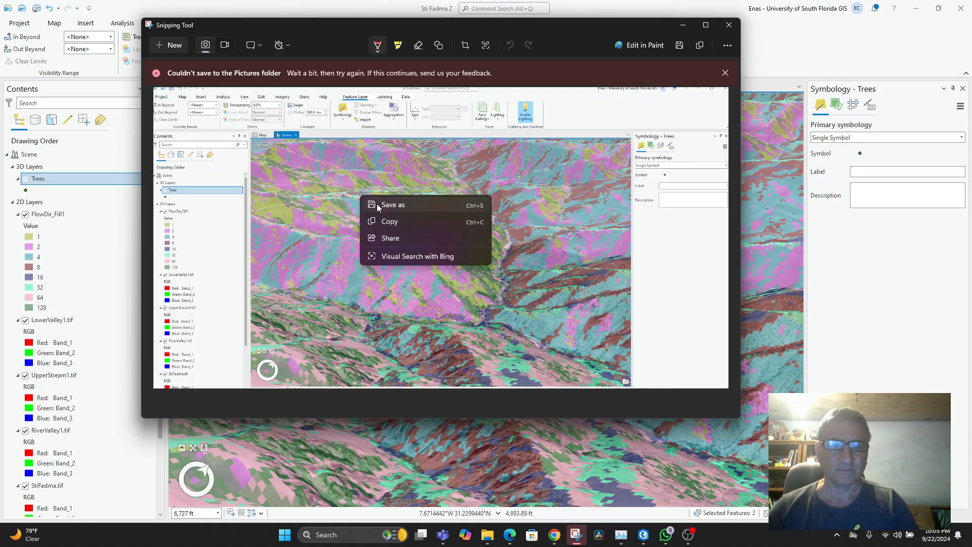
pyautogui.click(381, 206)
pyautogui.write('FlowDirection')
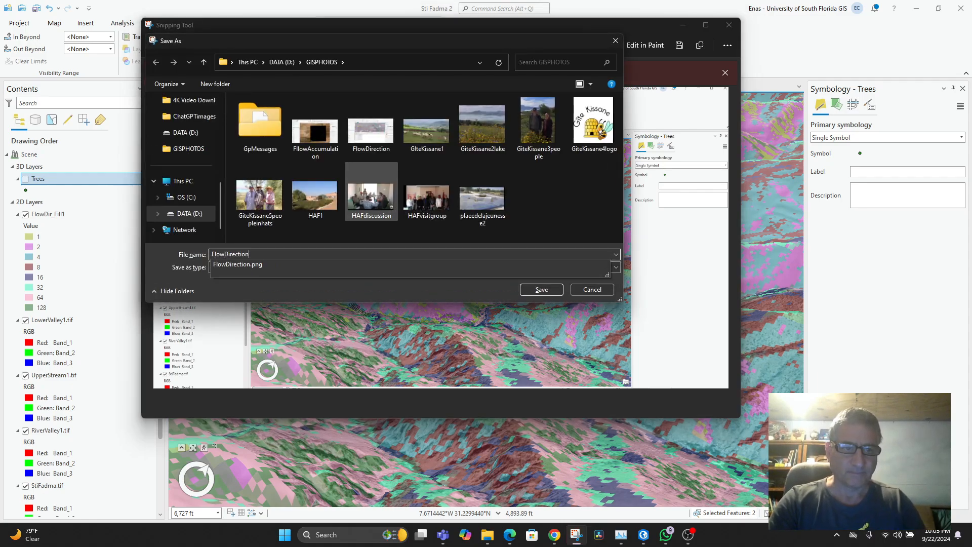
pyautogui.press('Return')
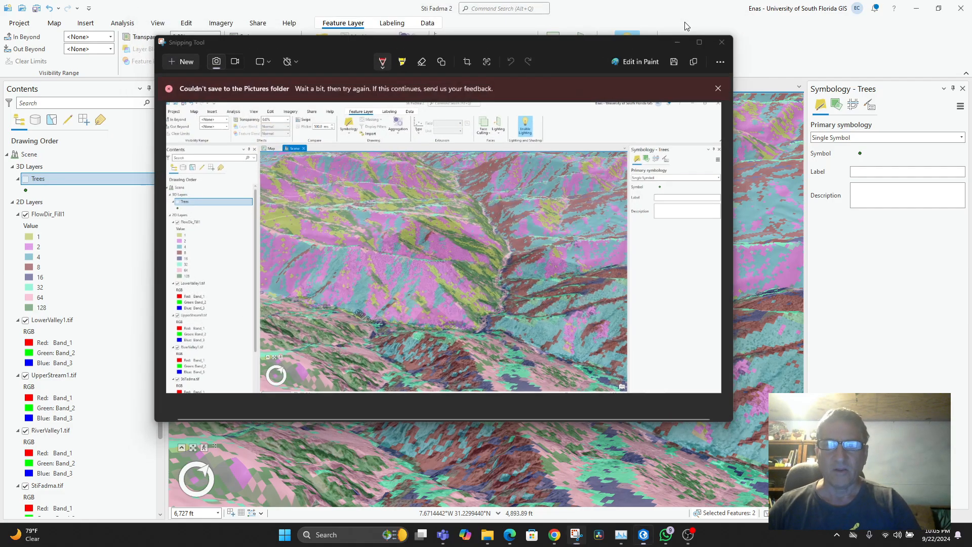
pyautogui.click(681, 27)
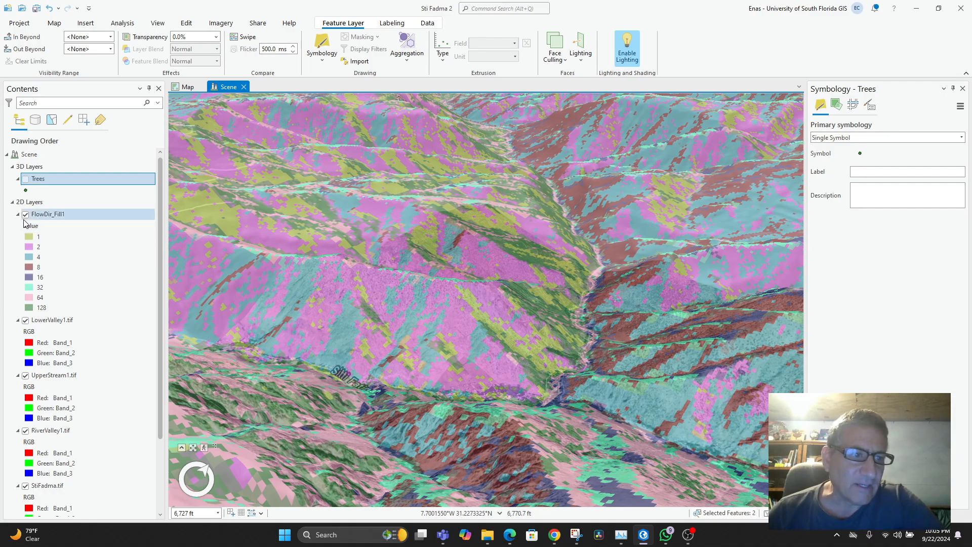
# Close the Symbology pane and add the FlowAcc_Flow1 raster from Sti Fadma 2.gdb to the scene without building pyramids.
pyautogui.click(962, 88)
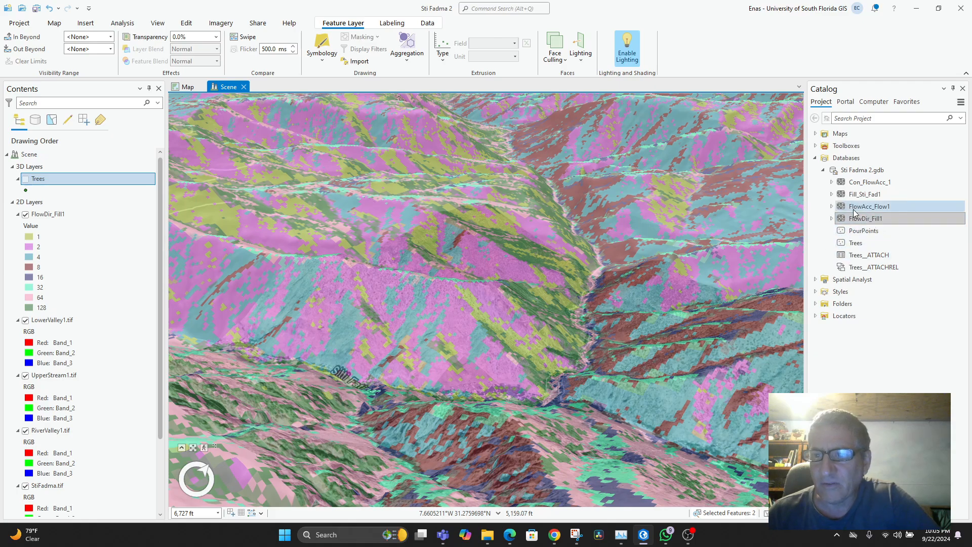
pyautogui.moveTo(854, 211); pyautogui.dragTo(780, 233)
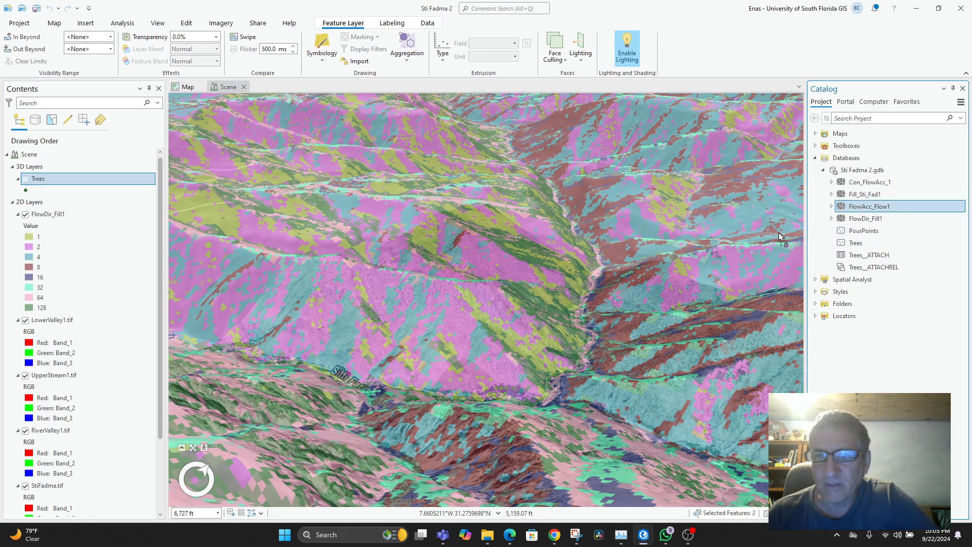
pyautogui.moveTo(611, 275); pyautogui.dragTo(611, 274)
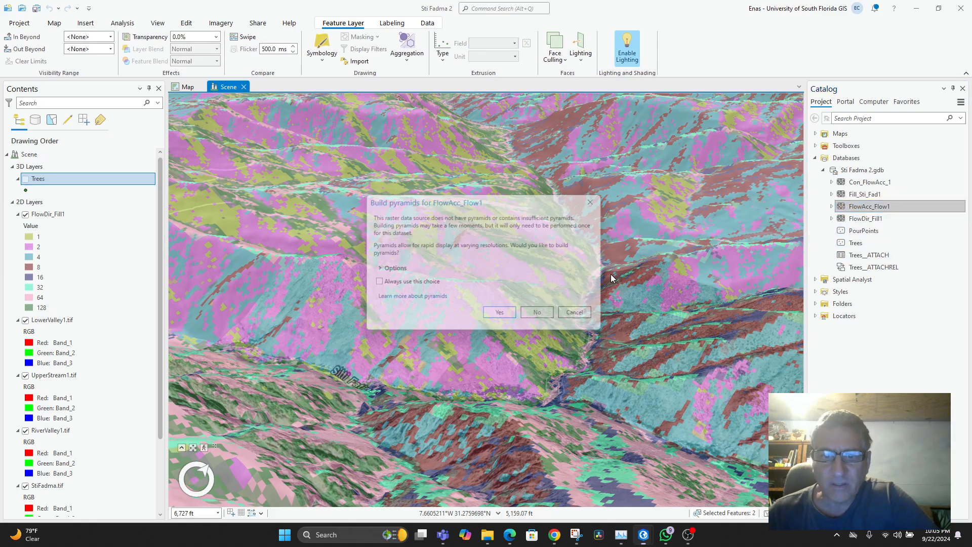
pyautogui.click(543, 318)
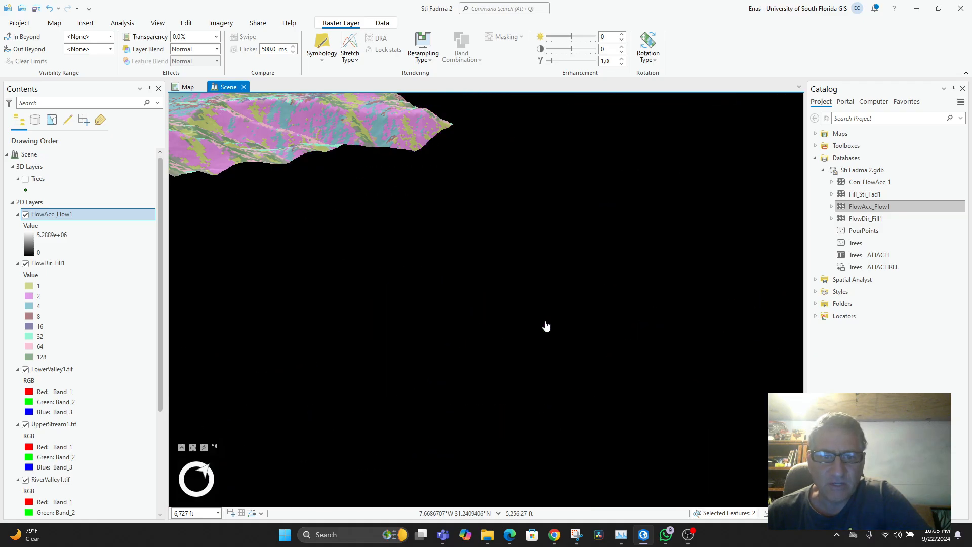
# Set the FlowAcc_Flow1 layer's transparency to 40% and examine it over the flow direction colours on the valley slopes.
pyautogui.scroll(-5, 539, 319)
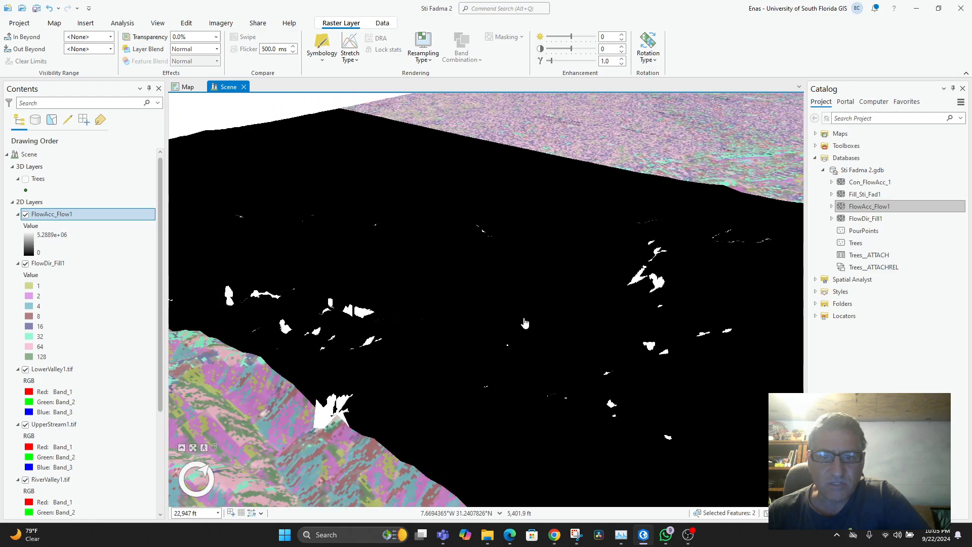
pyautogui.scroll(-5, 525, 325)
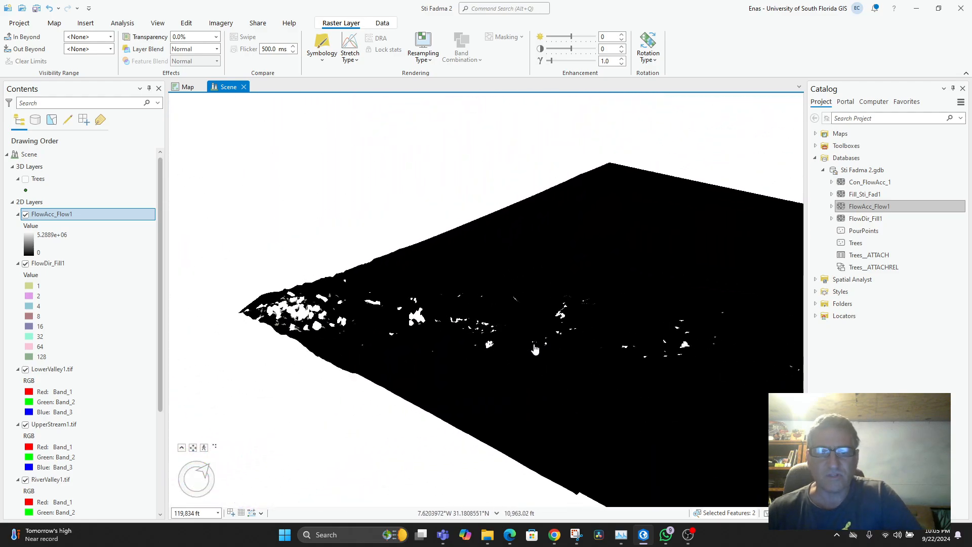
pyautogui.scroll(4, 560, 370)
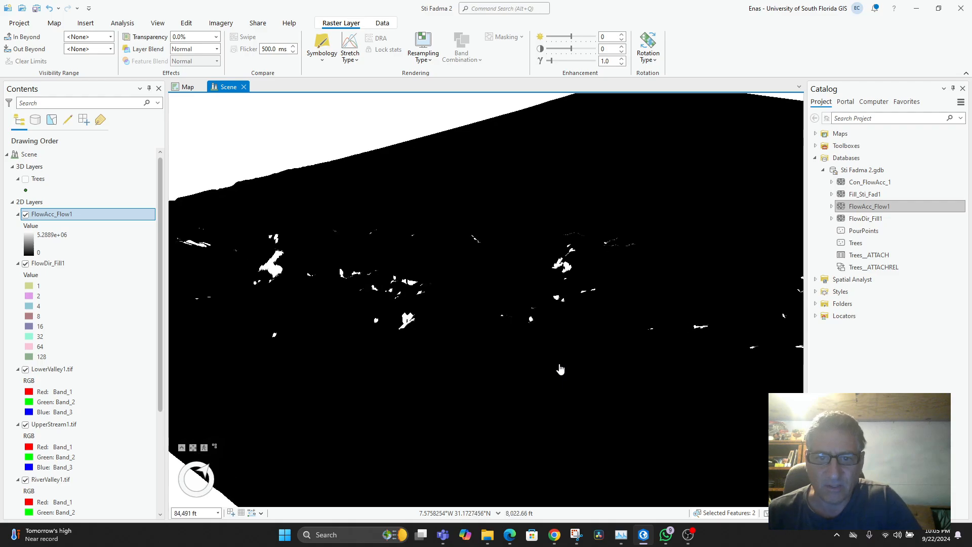
pyautogui.scroll(5, 555, 338)
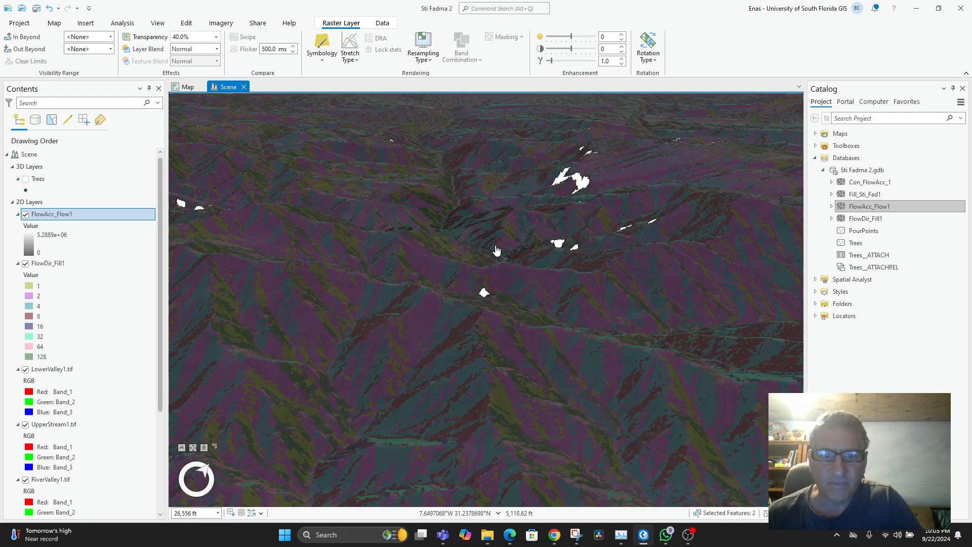
pyautogui.moveTo(555, 263); pyautogui.dragTo(424, 279)
pyautogui.scroll(-2, 471, 290)
pyautogui.scroll(4, 476, 304)
pyautogui.scroll(3, 562, 248)
pyautogui.moveTo(573, 224); pyautogui.dragTo(550, 235)
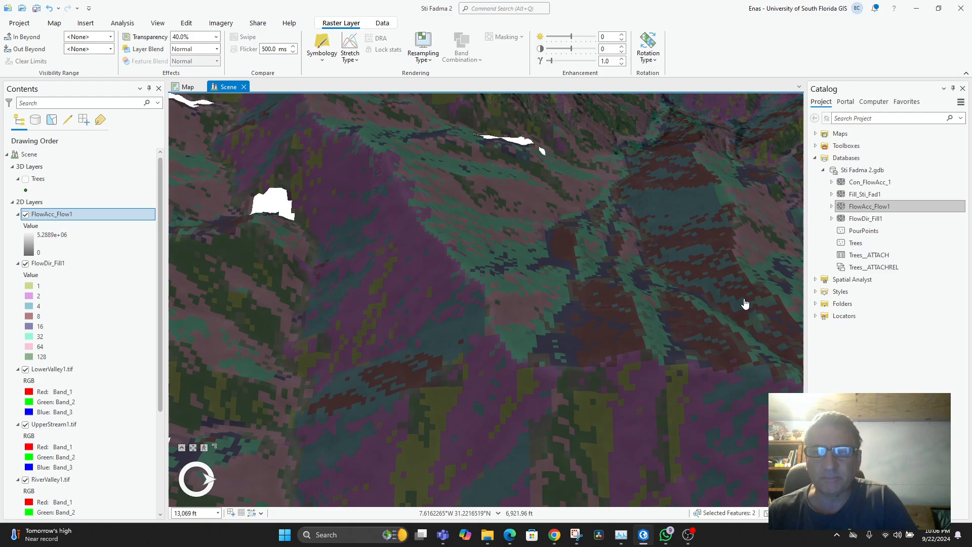
# Hide the FlowAcc_Flow1 layer and add the Con_FlowAcc_1 raster from Sti Fadma 2.gdb to the scene without building pyramids.
pyautogui.click(25, 215)
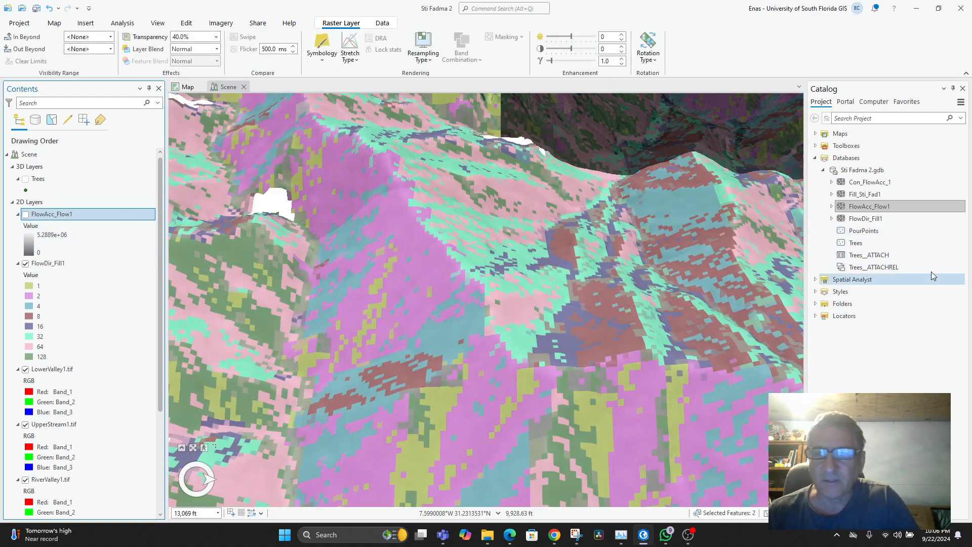
pyautogui.click(859, 183)
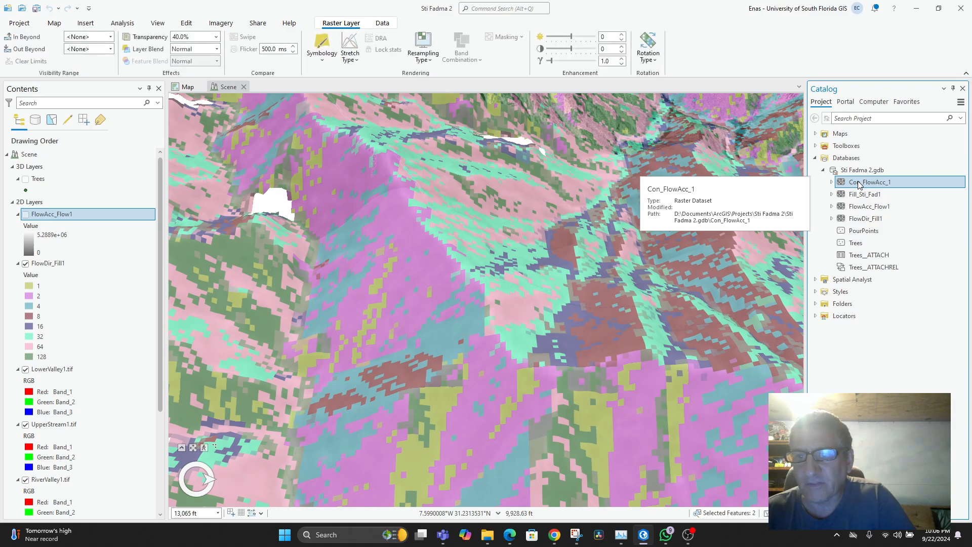
pyautogui.moveTo(860, 184); pyautogui.dragTo(849, 183)
pyautogui.moveTo(539, 265); pyautogui.dragTo(540, 267)
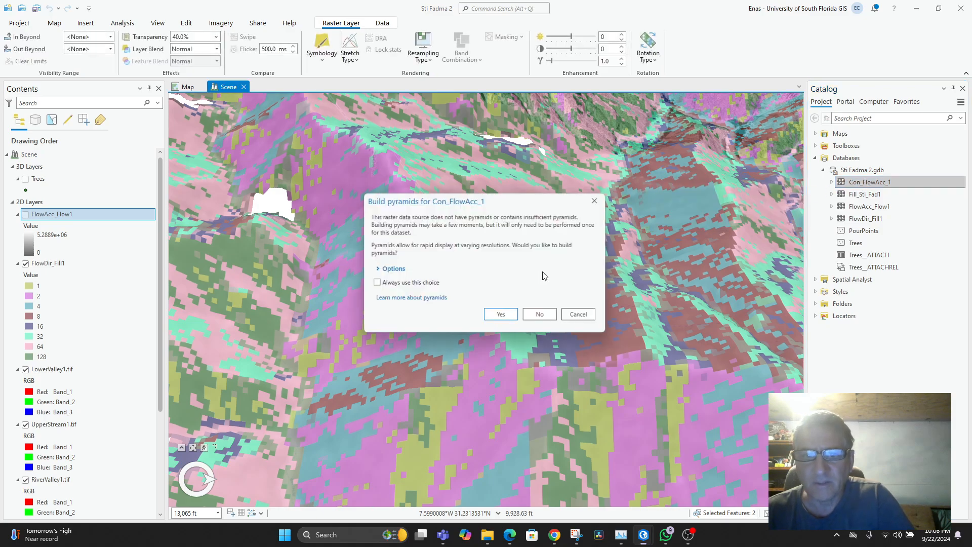
pyautogui.click(552, 320)
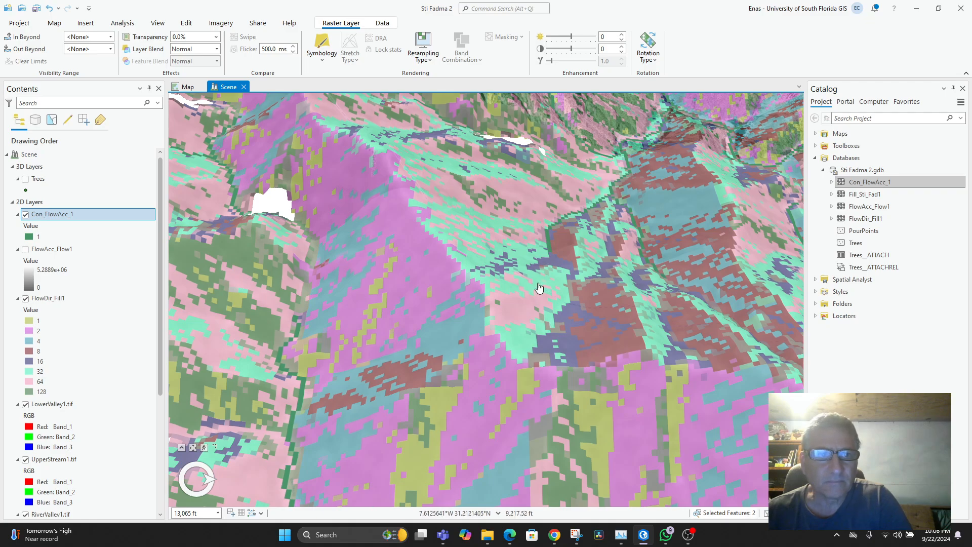
# Hide the FlowDir_Fill1 layer and inspect the Con_FlowAcc_1 stream network around the valley imagery from above.
pyautogui.scroll(-3, 628, 326)
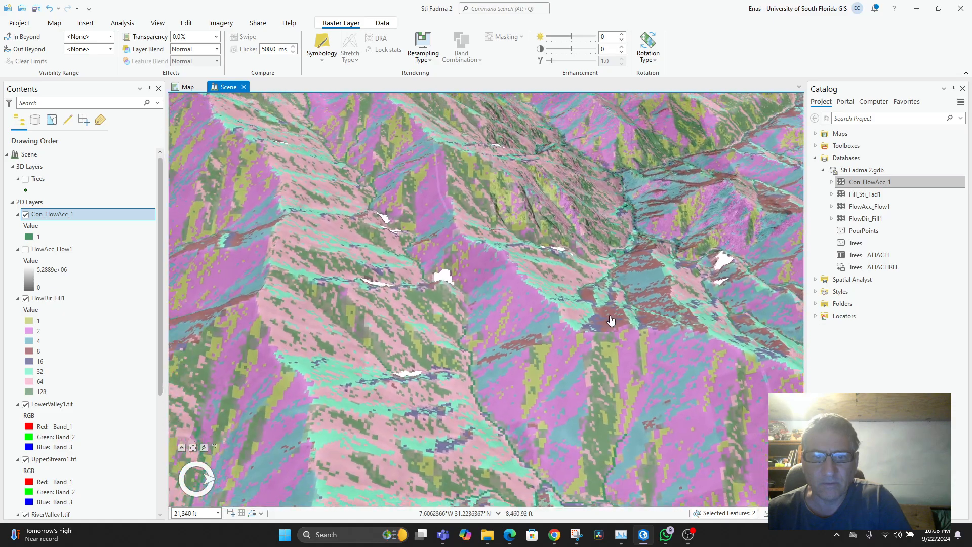
pyautogui.scroll(-5, 611, 320)
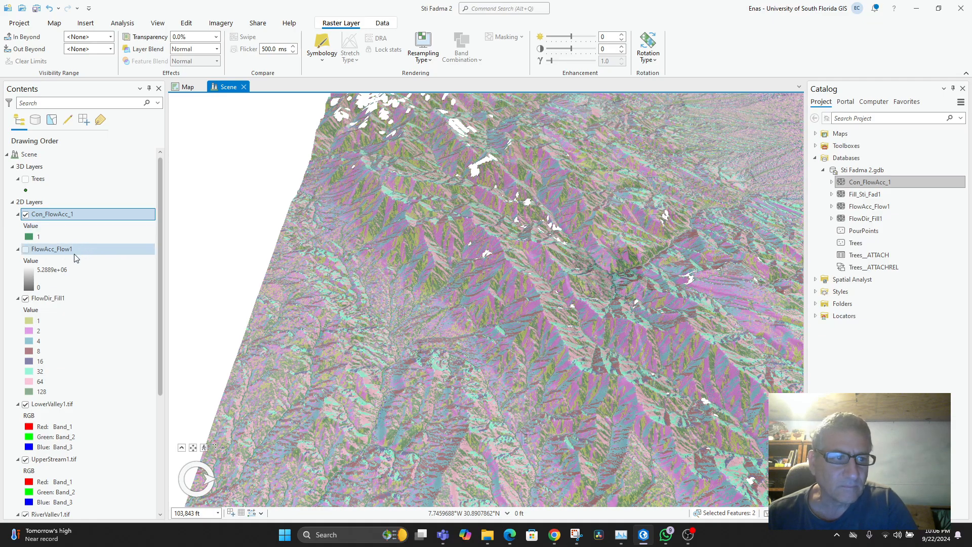
pyautogui.click(25, 298)
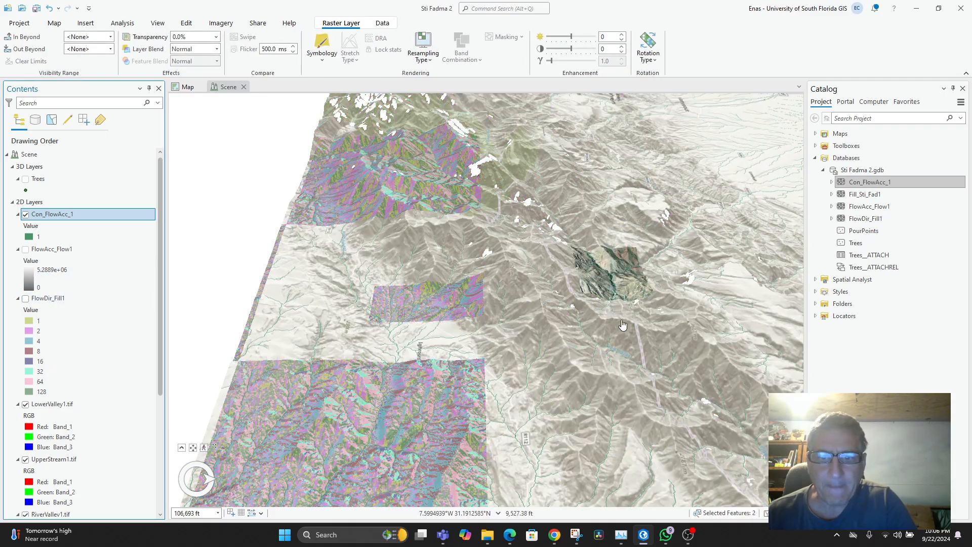
pyautogui.scroll(3, 626, 254)
pyautogui.scroll(1, 627, 254)
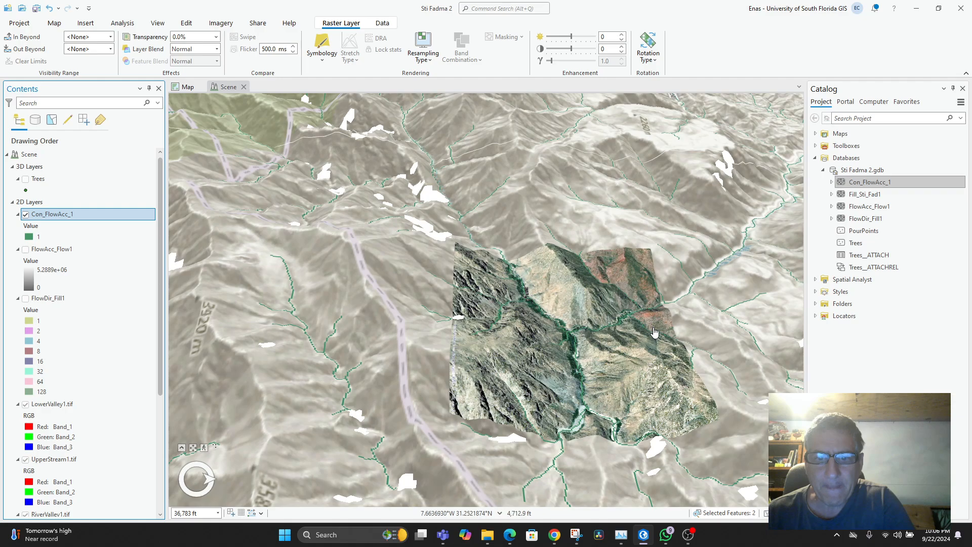
pyautogui.moveTo(654, 327); pyautogui.dragTo(565, 395)
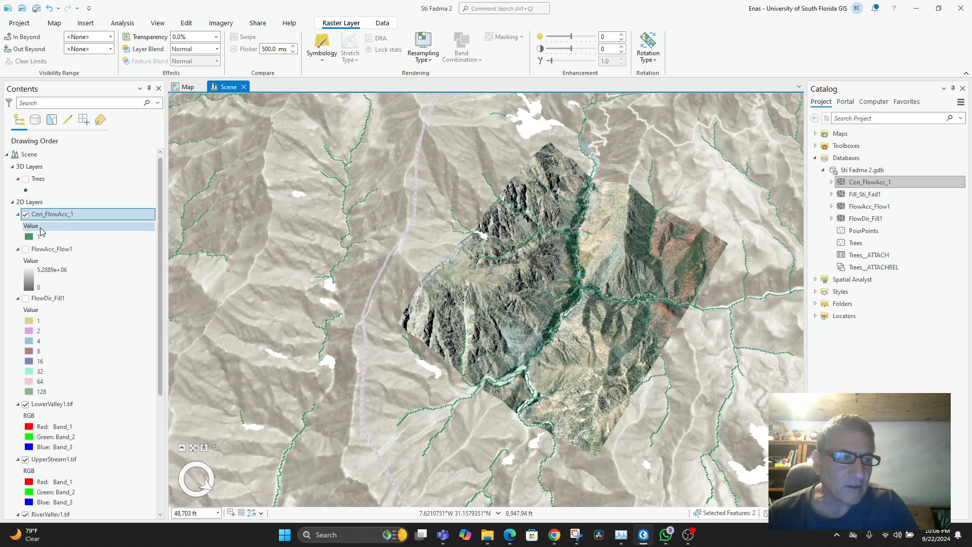
# Toggle the Con_FlowAcc_1 layer's visibility and inspect its streams against the river channels in the valley imagery.
pyautogui.click(23, 219)
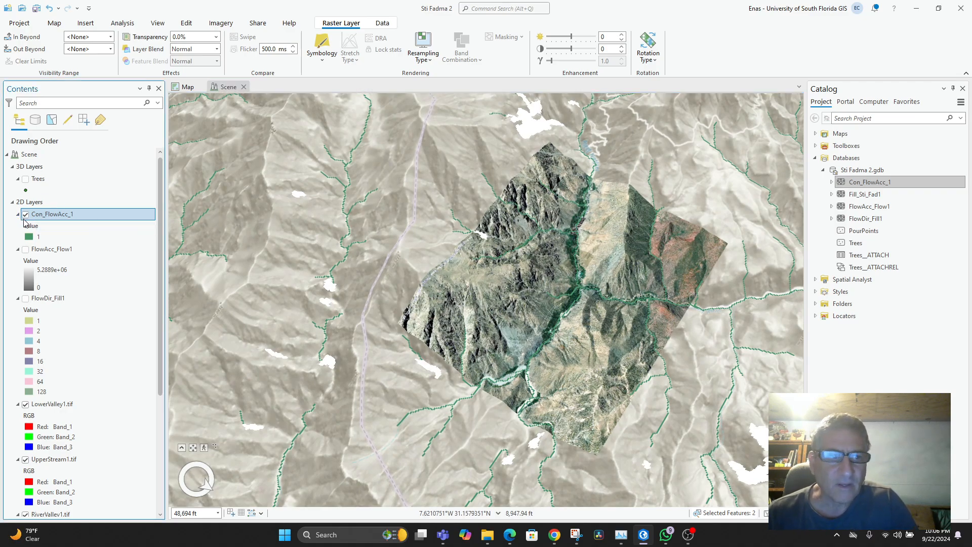
pyautogui.click(25, 216)
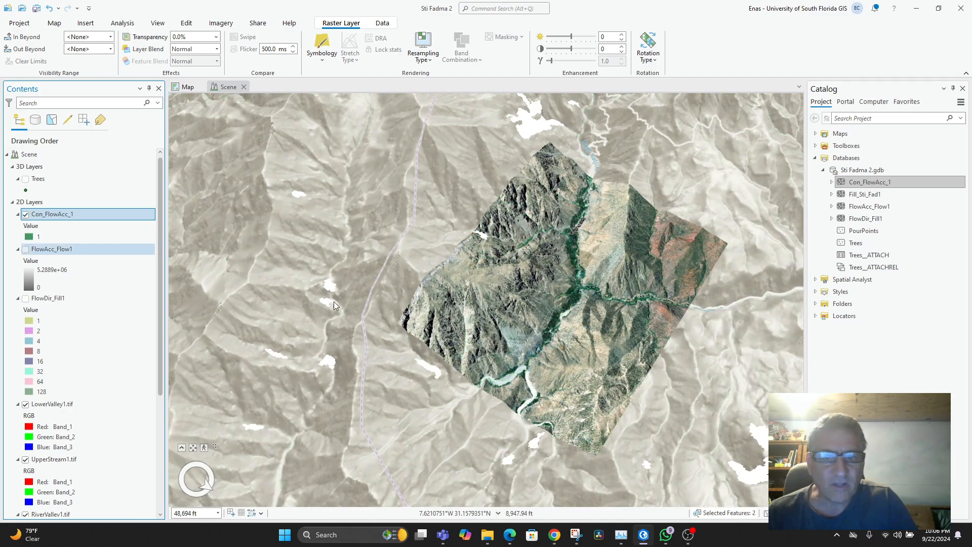
pyautogui.scroll(5, 578, 330)
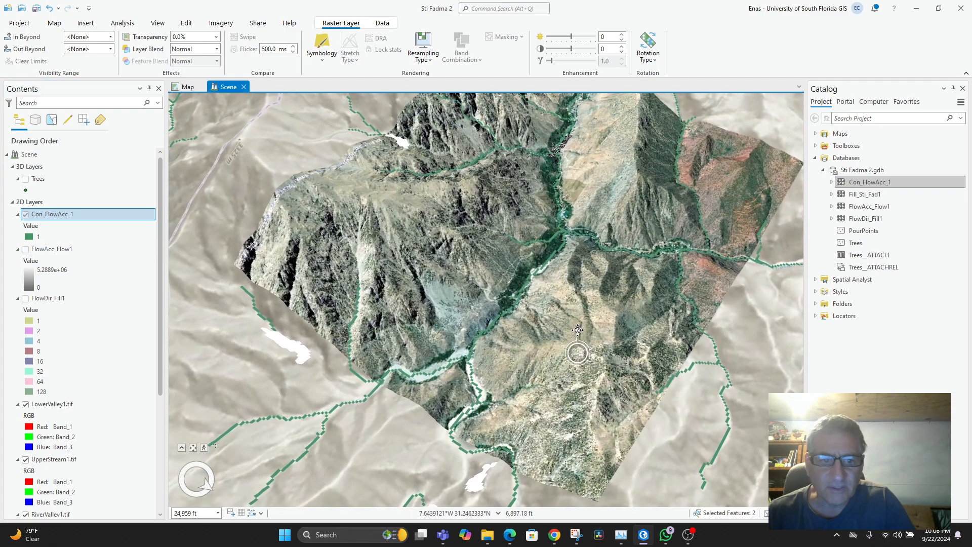
pyautogui.moveTo(578, 330); pyautogui.dragTo(526, 344)
pyautogui.moveTo(567, 286); pyautogui.dragTo(582, 320)
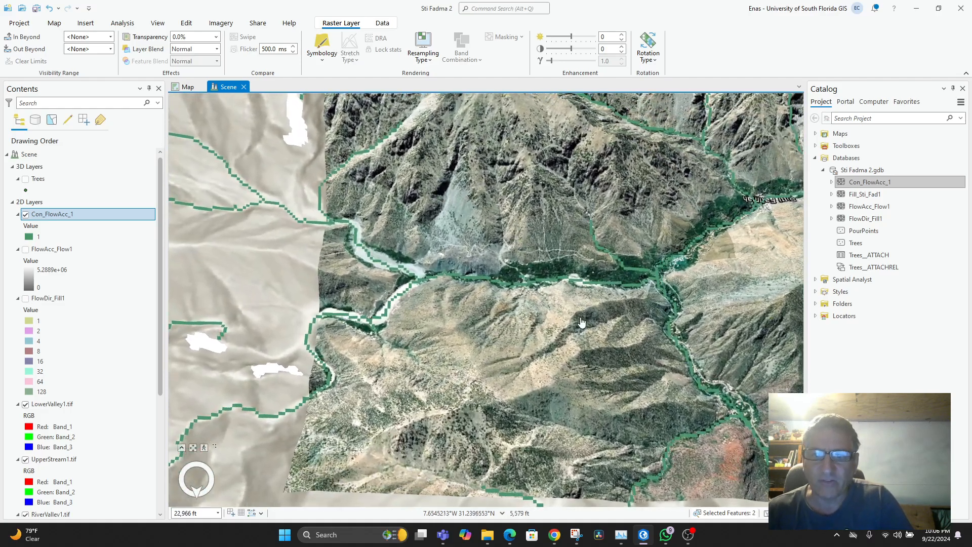
pyautogui.scroll(4, 617, 294)
pyautogui.moveTo(636, 300); pyautogui.dragTo(643, 250)
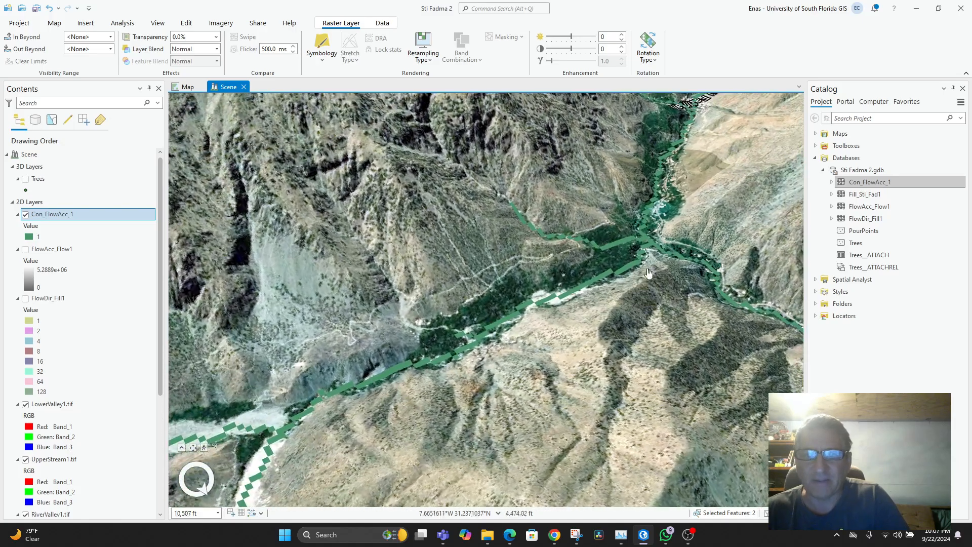
pyautogui.scroll(1, 643, 249)
pyautogui.scroll(-3, 644, 249)
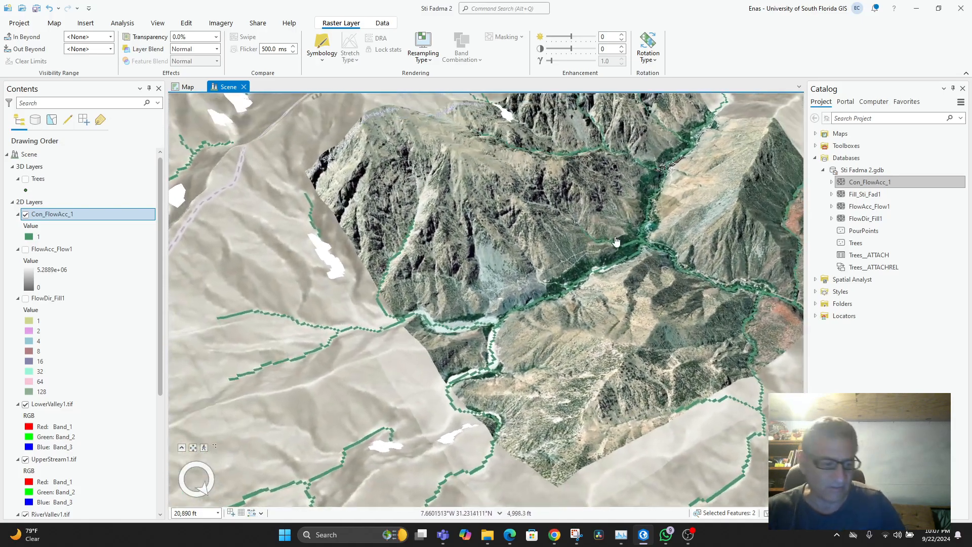
pyautogui.moveTo(618, 256); pyautogui.dragTo(532, 371)
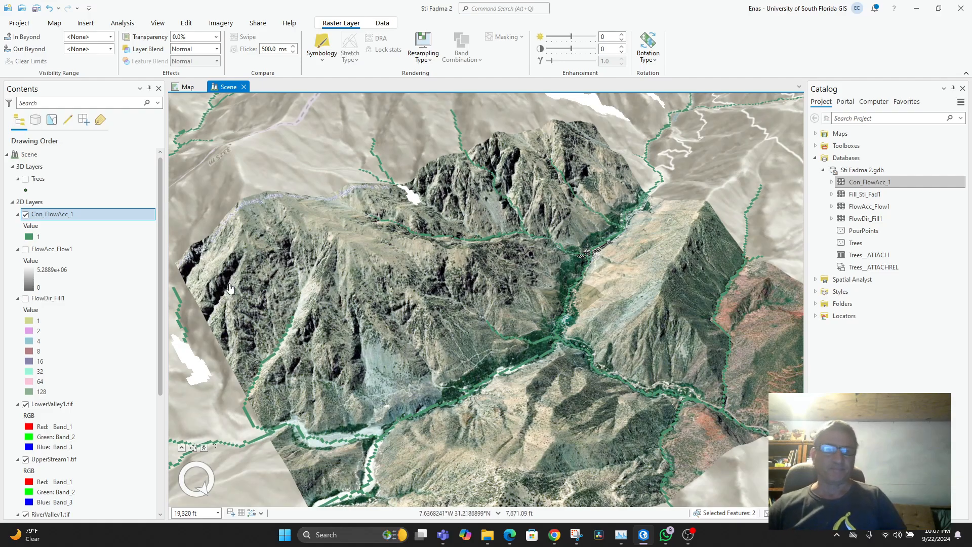
# Try dark green as the symbology colour for value 1 of the Con_FlowAcc_1 layer.
pyautogui.click(30, 240)
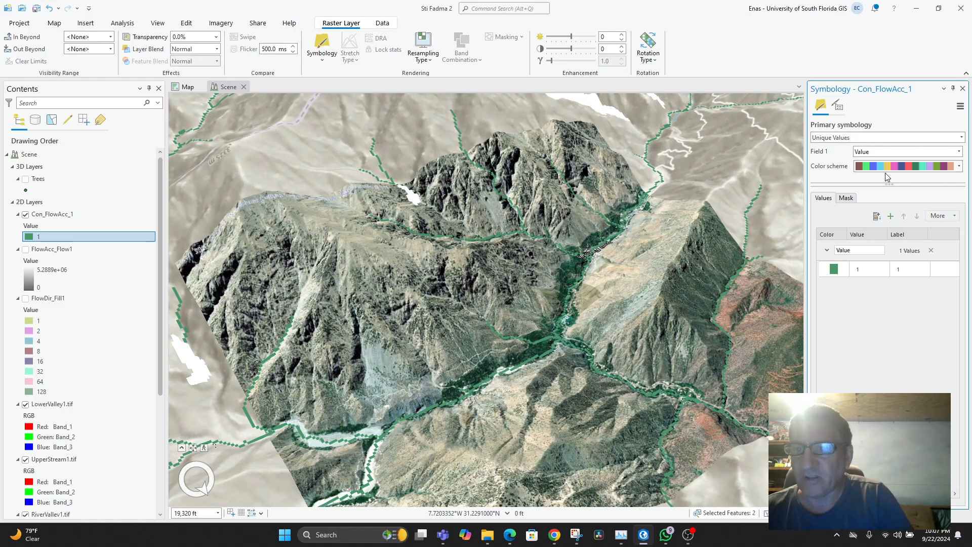
pyautogui.click(836, 269)
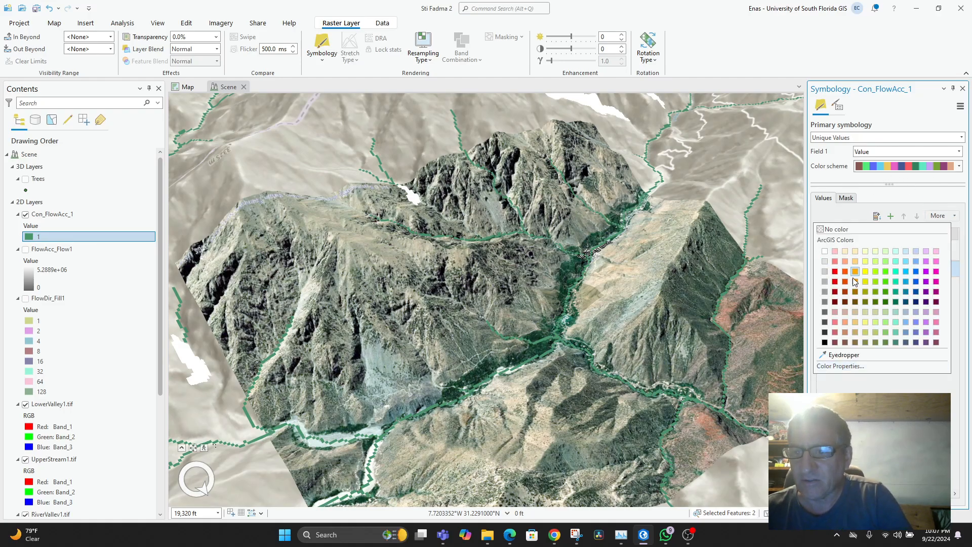
pyautogui.click(886, 303)
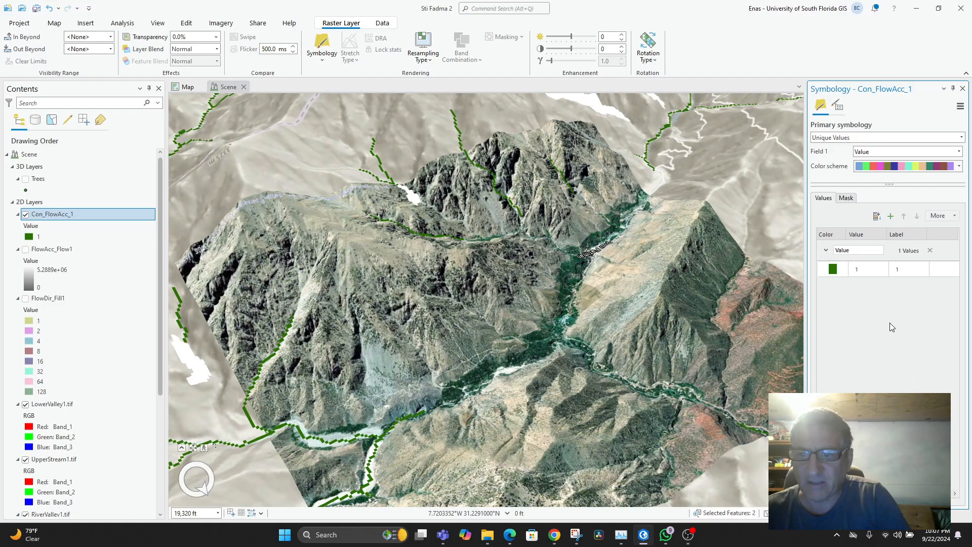
# Try bright yellow for the Con_FlowAcc_1 streams and check how they stand out against the wider terrain.
pyautogui.click(837, 271)
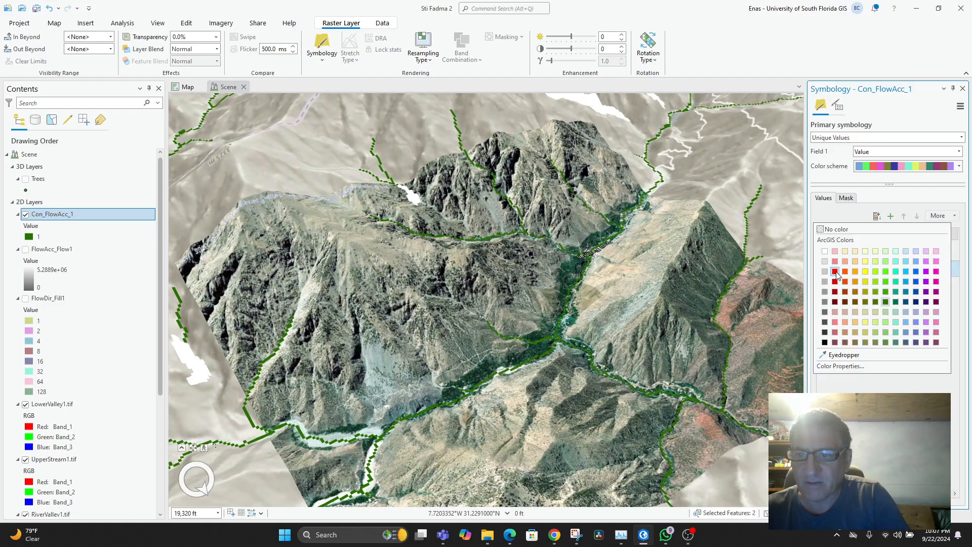
pyautogui.click(866, 275)
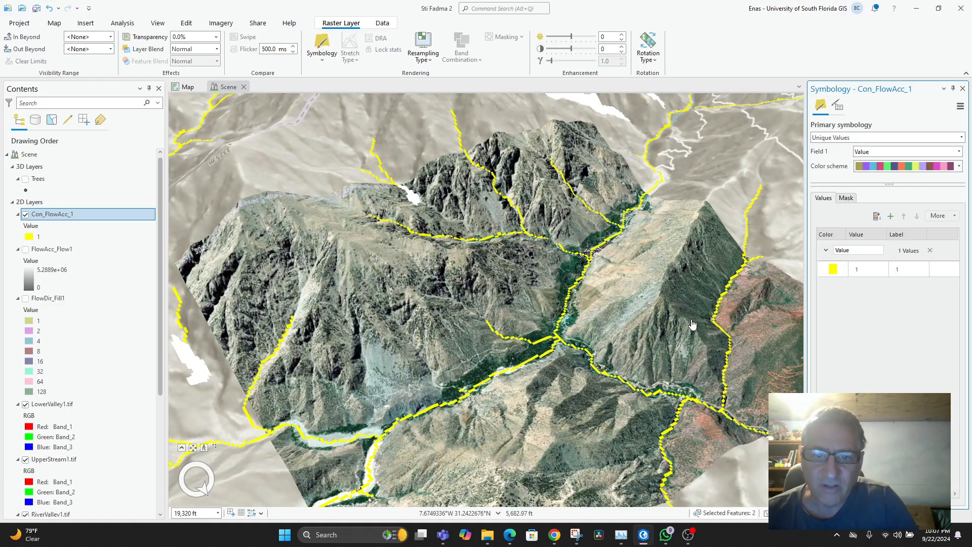
pyautogui.moveTo(676, 324)
pyautogui.mouseDown()
pyautogui.moveTo(678, 263)
pyautogui.moveTo(685, 311)
pyautogui.mouseUp()
pyautogui.scroll(-2, 686, 312)
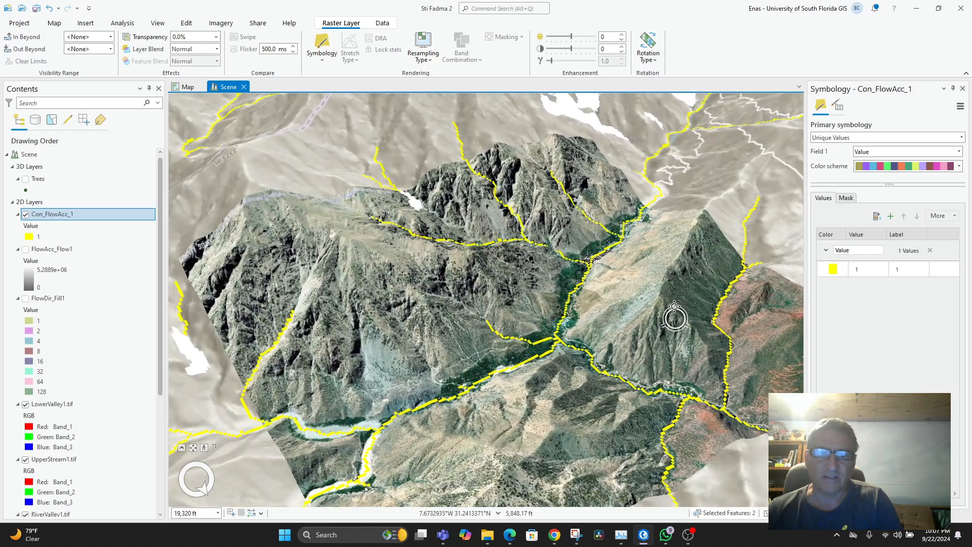
pyautogui.scroll(-3, 640, 347)
pyautogui.moveTo(637, 344); pyautogui.dragTo(666, 341)
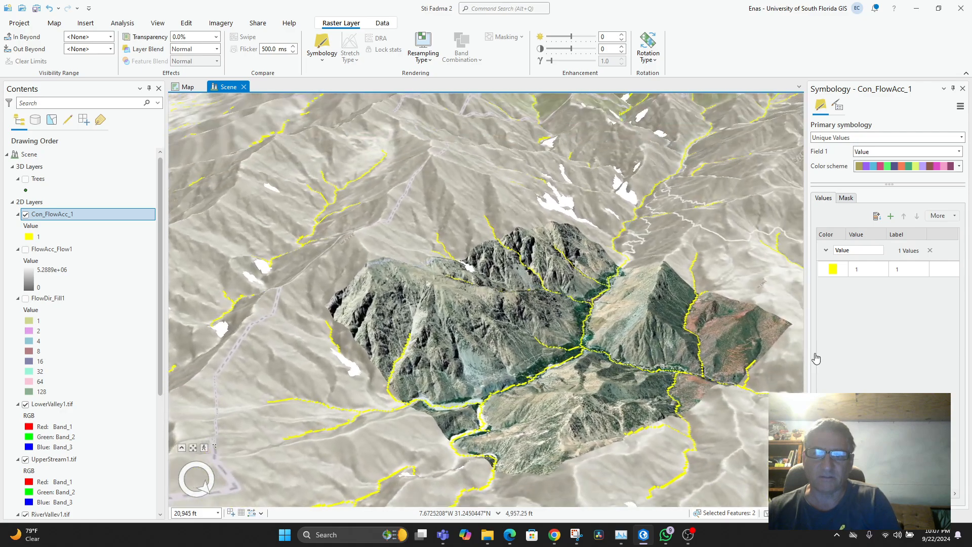
# Set the Con_FlowAcc_1 value 1 colour to bright yellow-green and check it against the valley imagery.
pyautogui.click(834, 269)
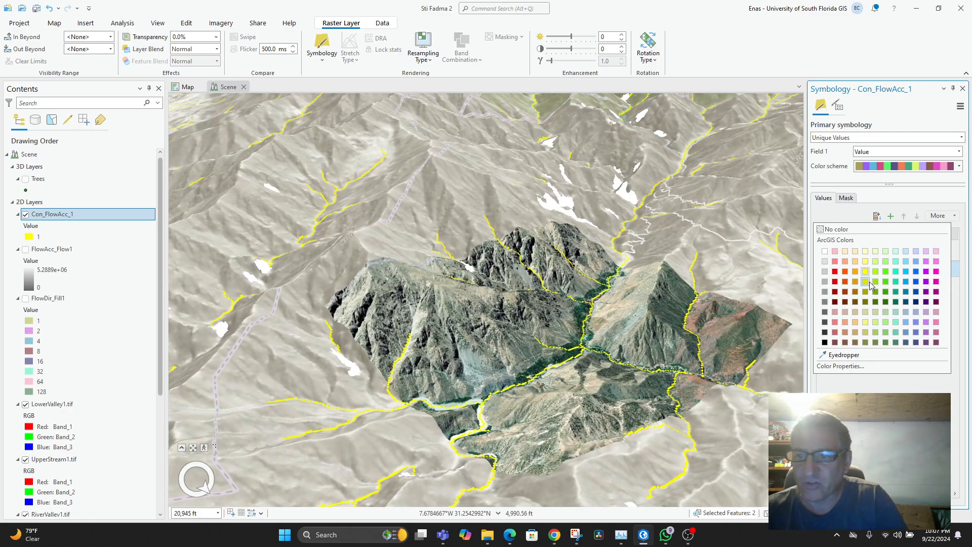
pyautogui.click(876, 272)
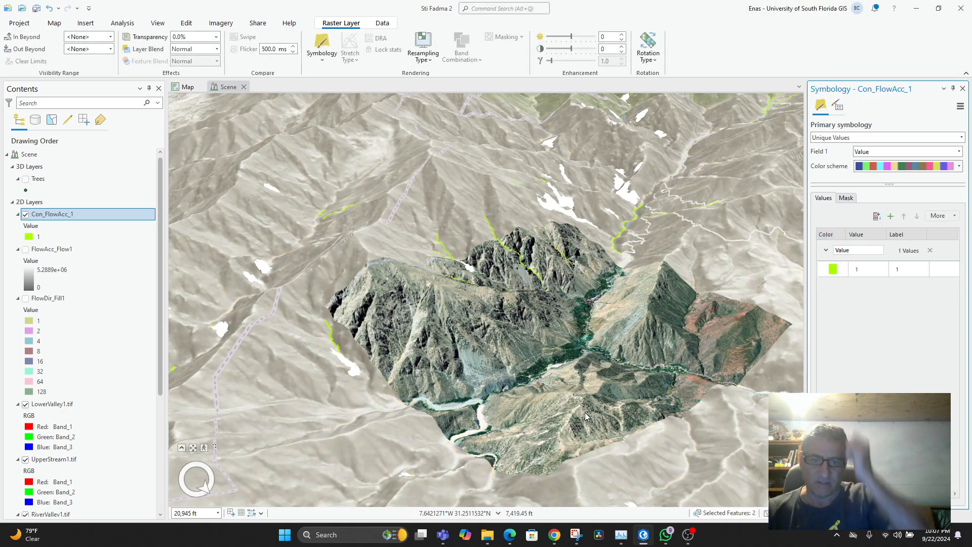
pyautogui.moveTo(580, 404)
pyautogui.mouseDown()
pyautogui.moveTo(580, 373)
pyautogui.moveTo(580, 385)
pyautogui.mouseUp()
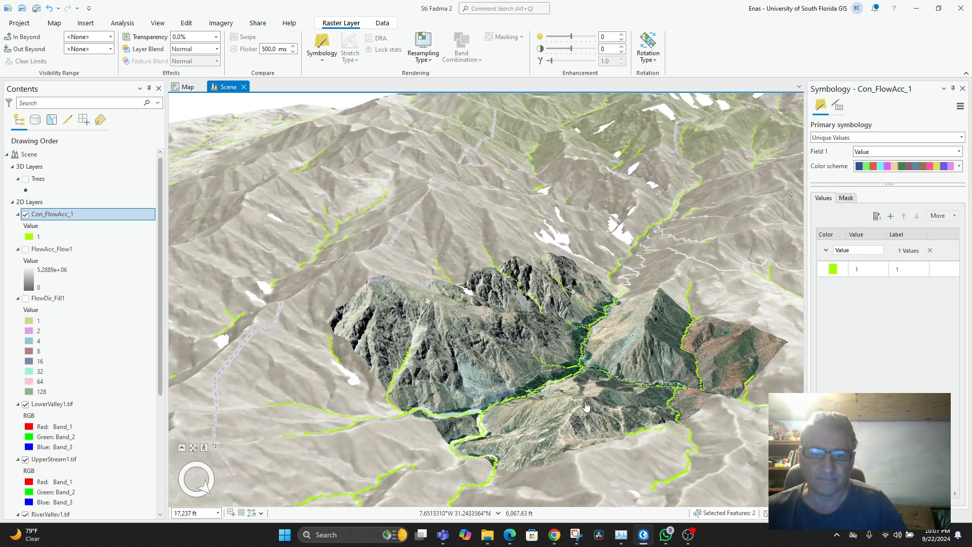
pyautogui.scroll(-2, 562, 376)
pyautogui.scroll(-2, 537, 347)
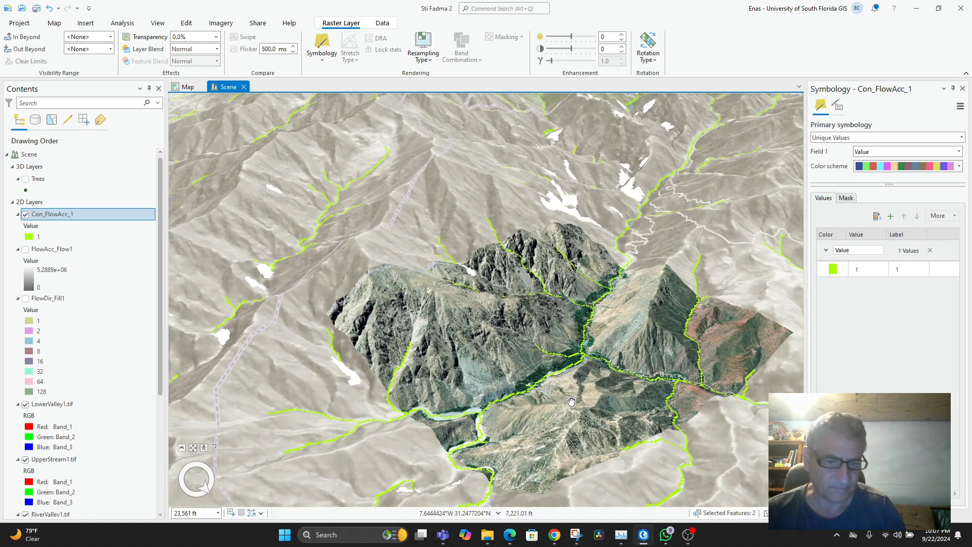
# Use Snipping Tool to capture the ArcGIS Pro window with the yellow-green streams seen from the opposite side of the valley.
pyautogui.scroll(5, 543, 352)
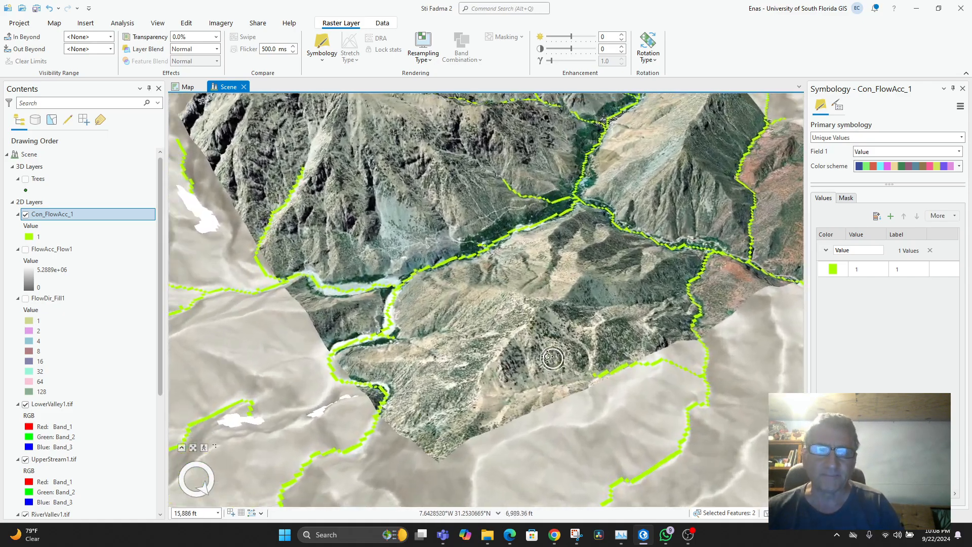
pyautogui.moveTo(548, 356); pyautogui.dragTo(366, 373)
pyautogui.moveTo(544, 375); pyautogui.dragTo(575, 388)
pyautogui.scroll(-3, 528, 399)
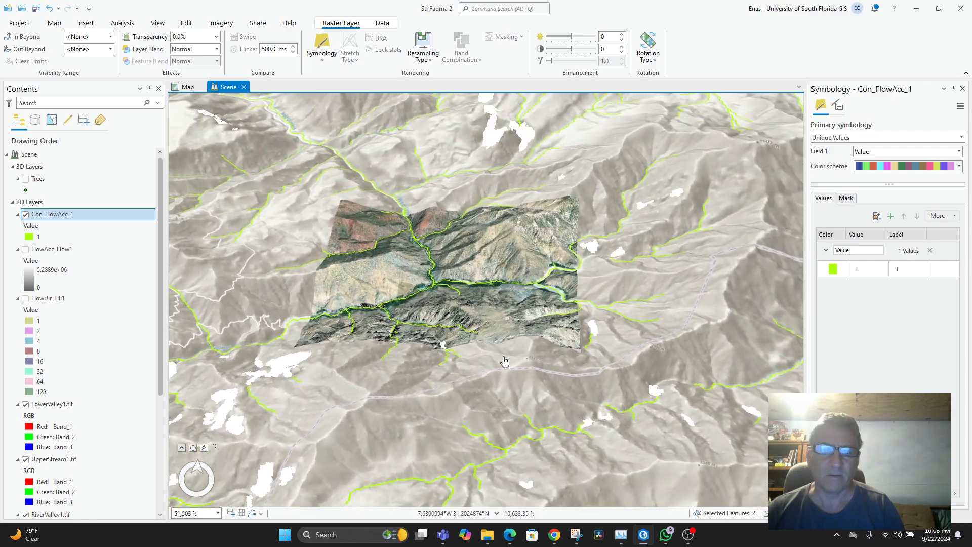
pyautogui.moveTo(505, 360); pyautogui.dragTo(591, 436)
pyautogui.scroll(4, 560, 375)
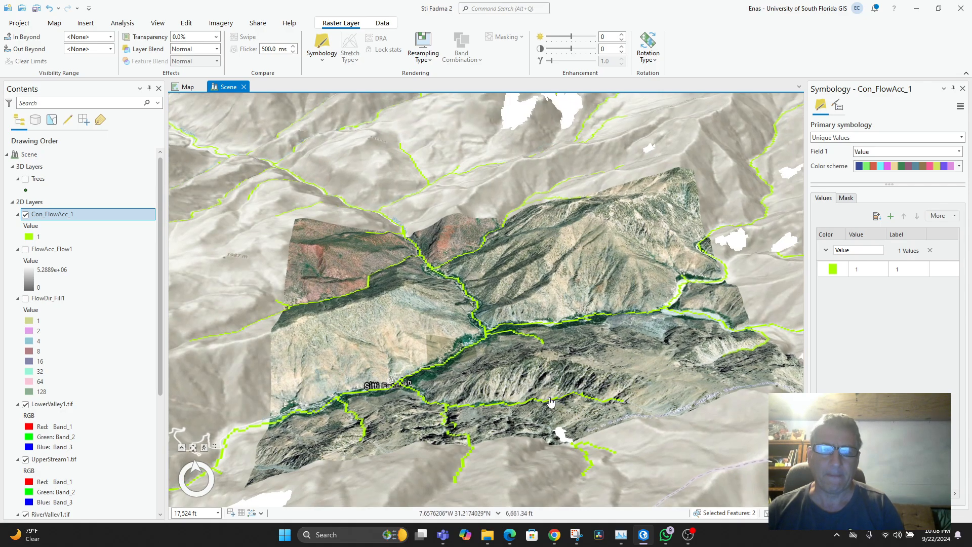
pyautogui.moveTo(551, 402); pyautogui.dragTo(541, 345)
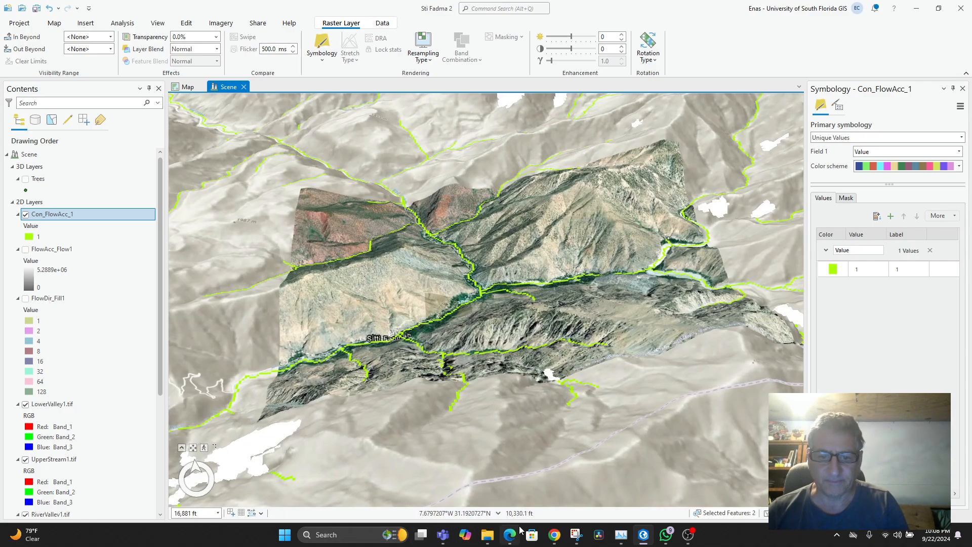
pyautogui.click(577, 534)
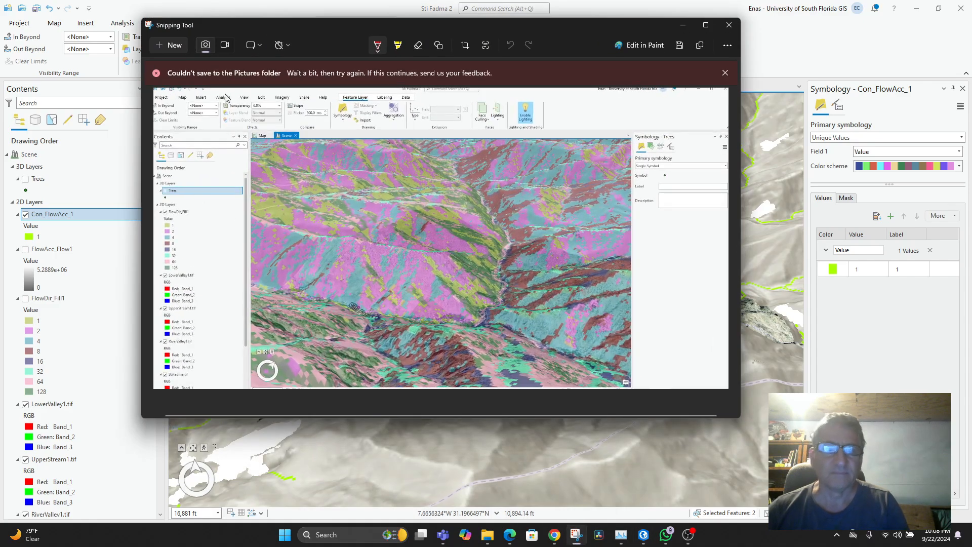
pyautogui.click(172, 48)
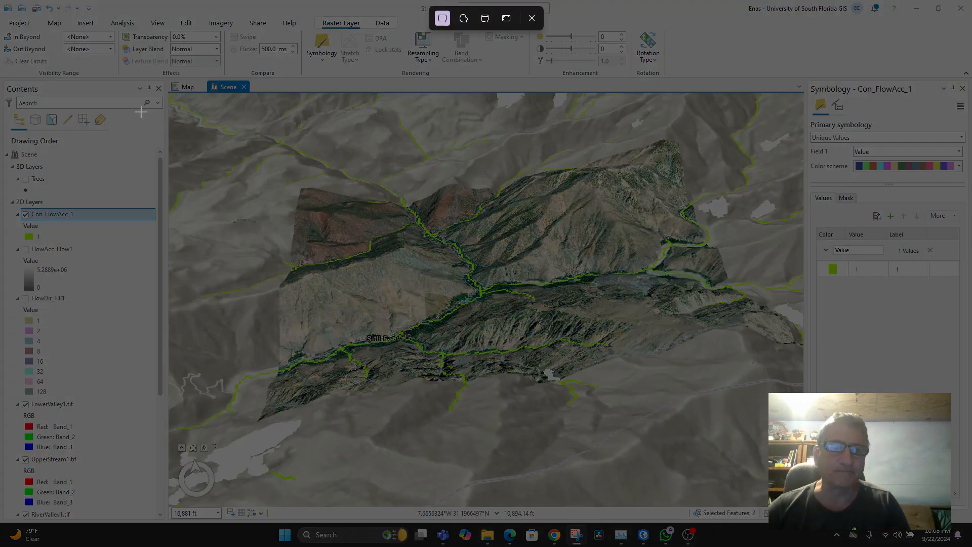
pyautogui.moveTo(4, 2); pyautogui.dragTo(963, 504)
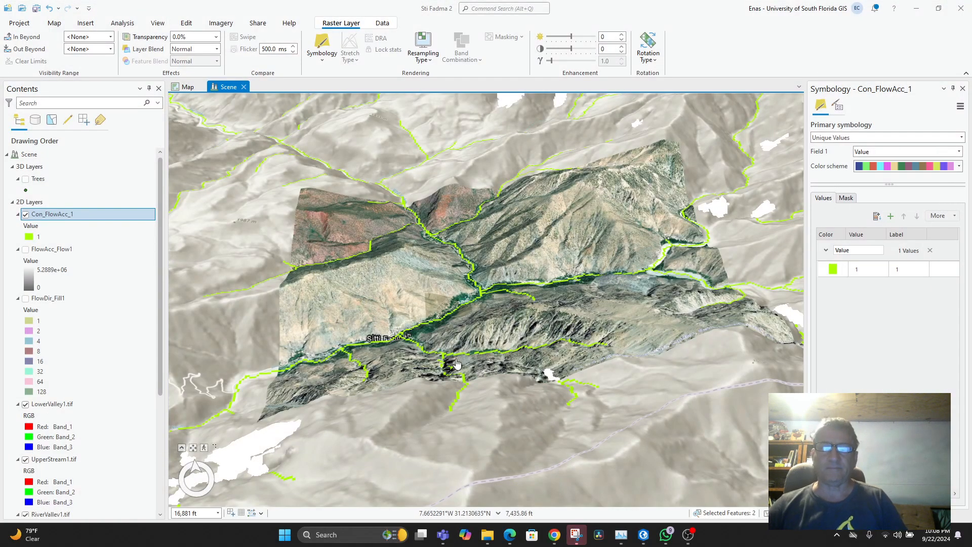
# Save the Snipping Tool capture as the PNG file FlowAccumulation in the GISPHOTOS folder and minimize Snipping Tool.
pyautogui.scroll(-3, 408, 350)
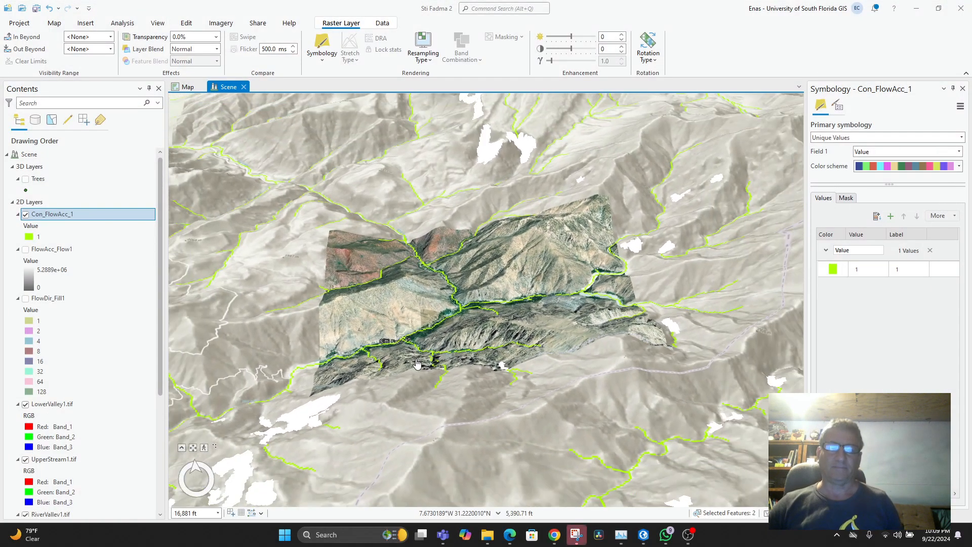
pyautogui.click(576, 535)
pyautogui.rightClick(425, 301)
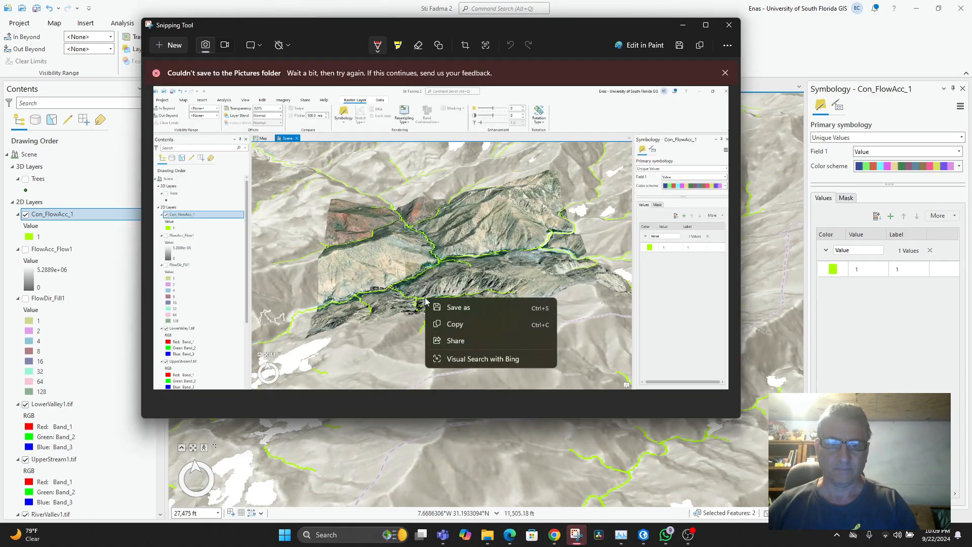
pyautogui.click(454, 306)
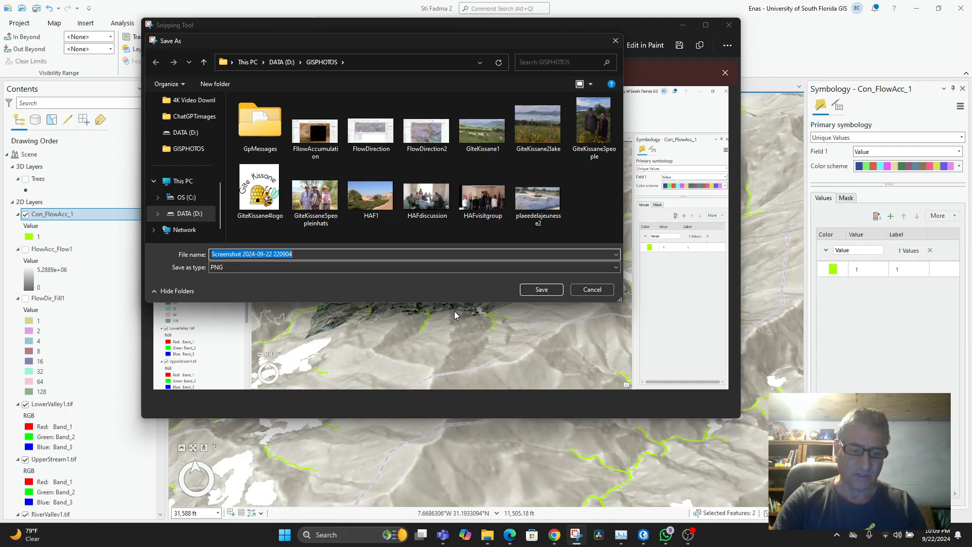
pyautogui.write('FlowAccumulation')
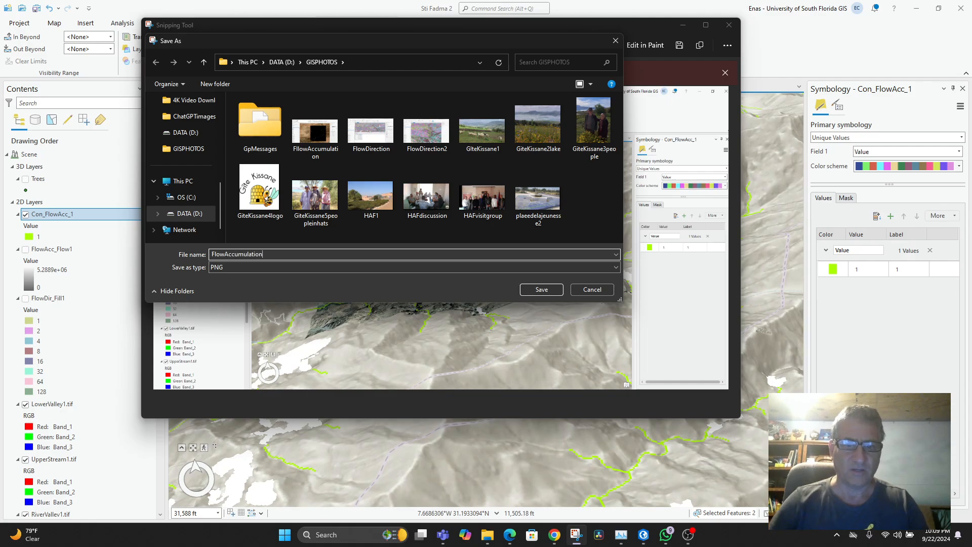
pyautogui.click(532, 290)
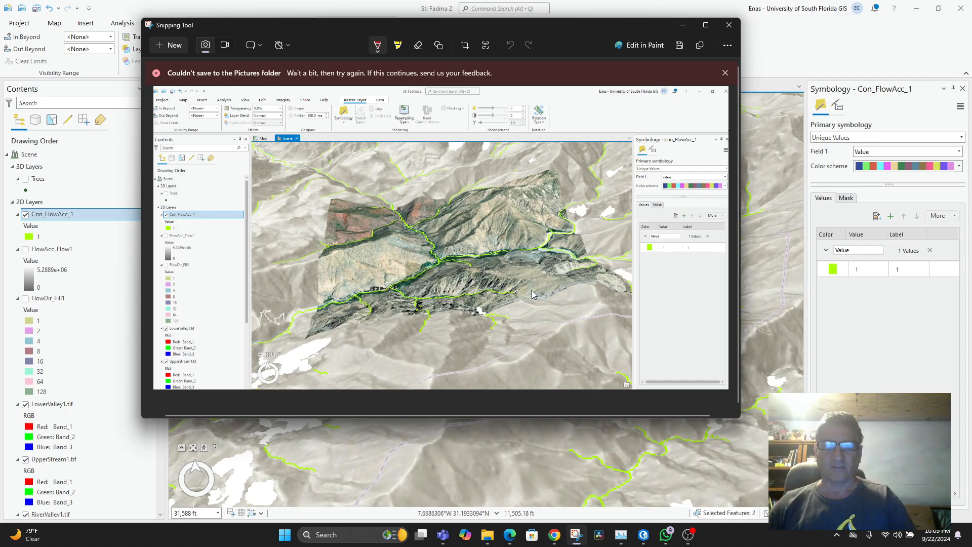
pyautogui.click(684, 25)
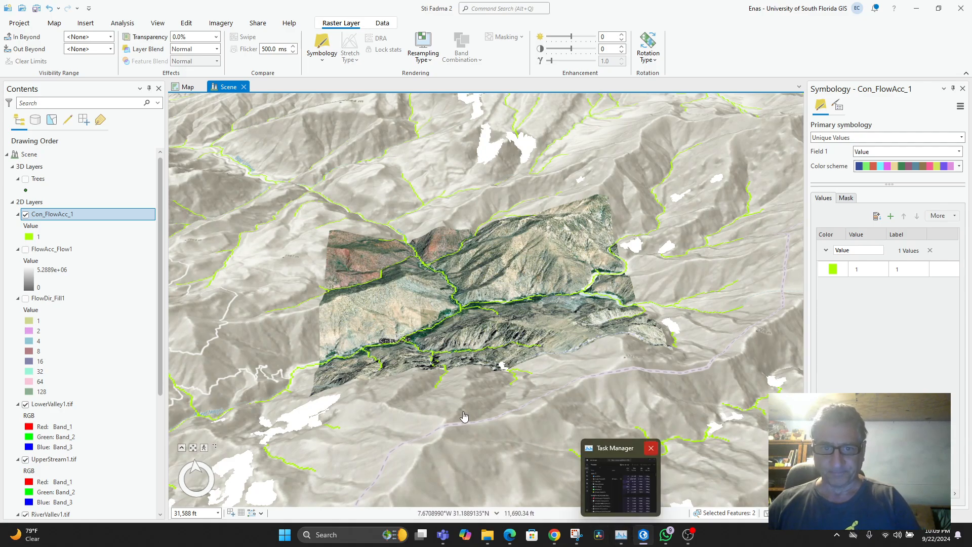
# Switch to the ChatGPT conversation in Chrome and review its Step 5 stream network and Step 6 watershed delineation instructions.
pyautogui.moveTo(510, 358); pyautogui.dragTo(535, 518)
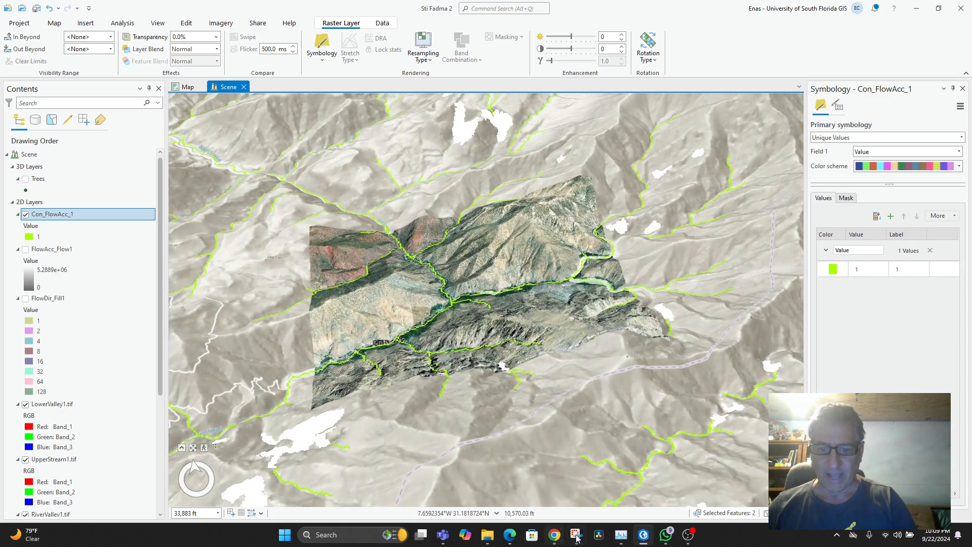
pyautogui.click(555, 536)
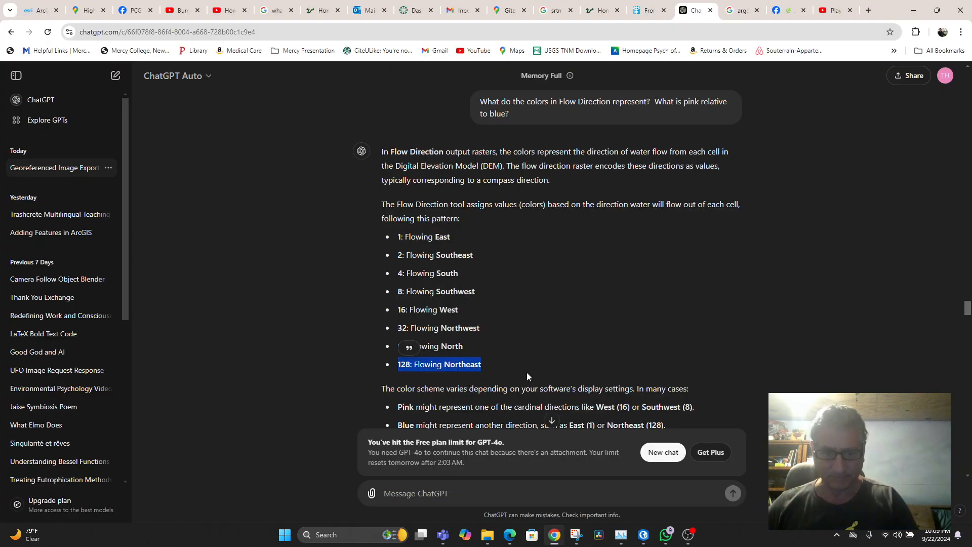
pyautogui.scroll(-12, 527, 376)
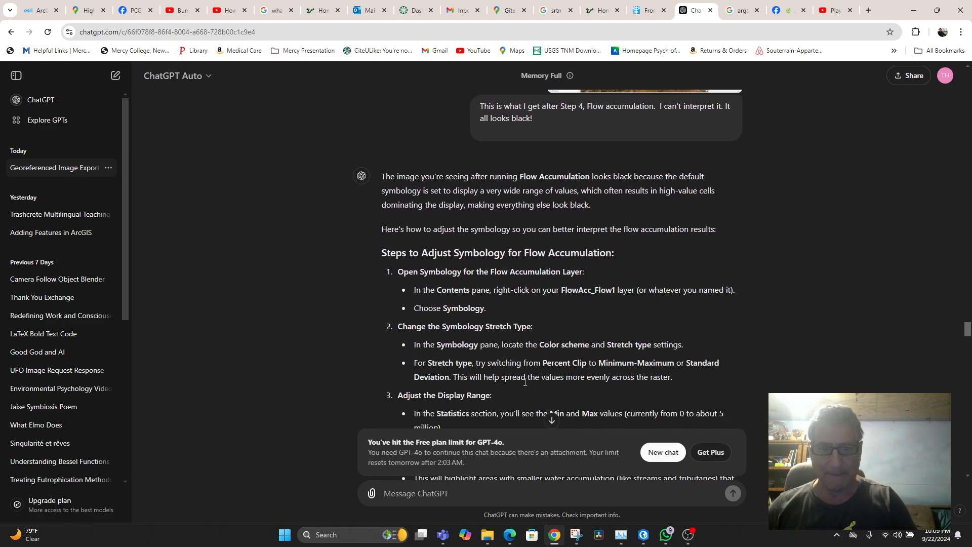
pyautogui.scroll(15, 525, 383)
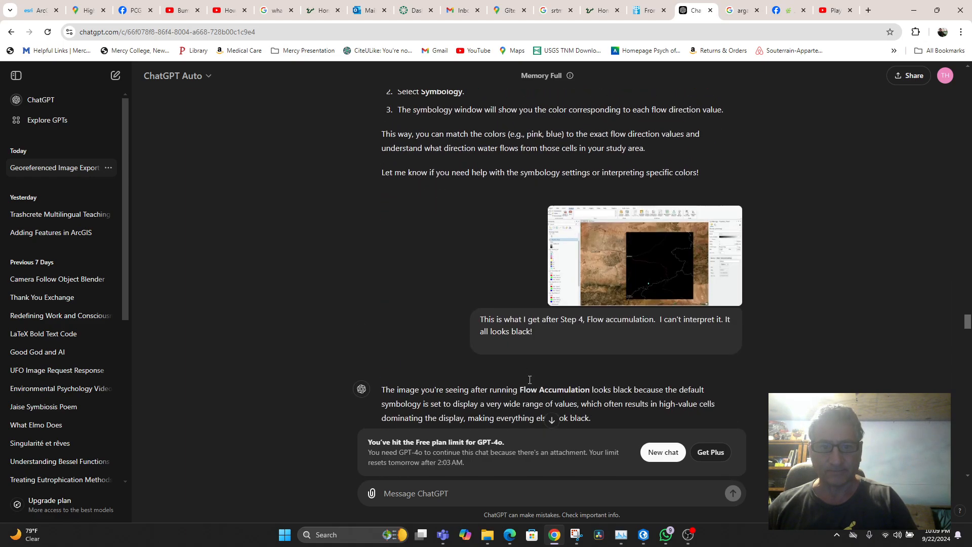
pyautogui.scroll(10, 529, 379)
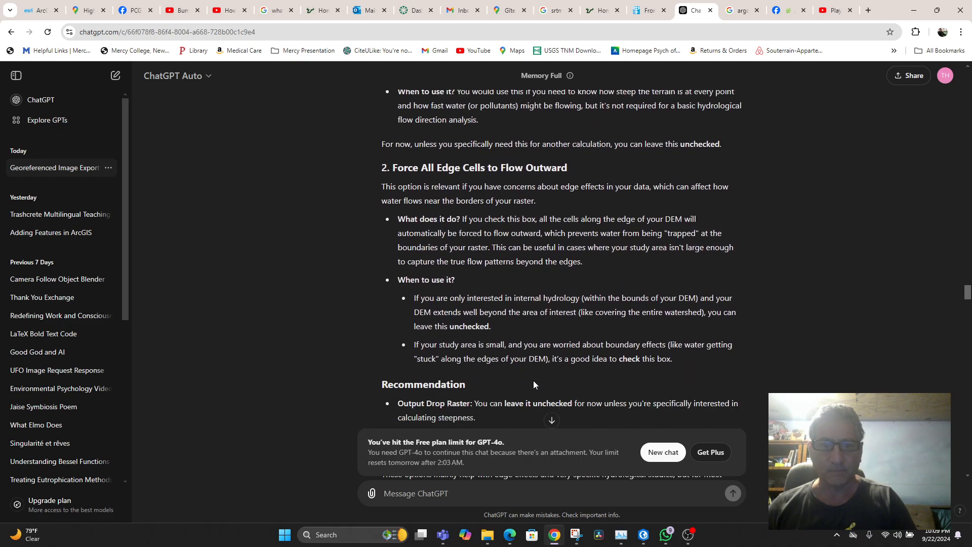
pyautogui.scroll(10, 533, 380)
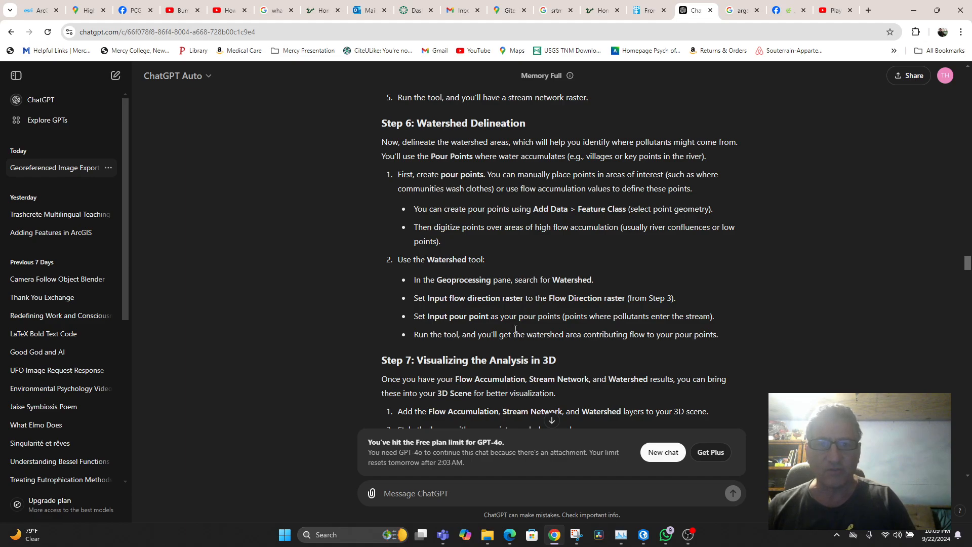
pyautogui.scroll(5, 530, 372)
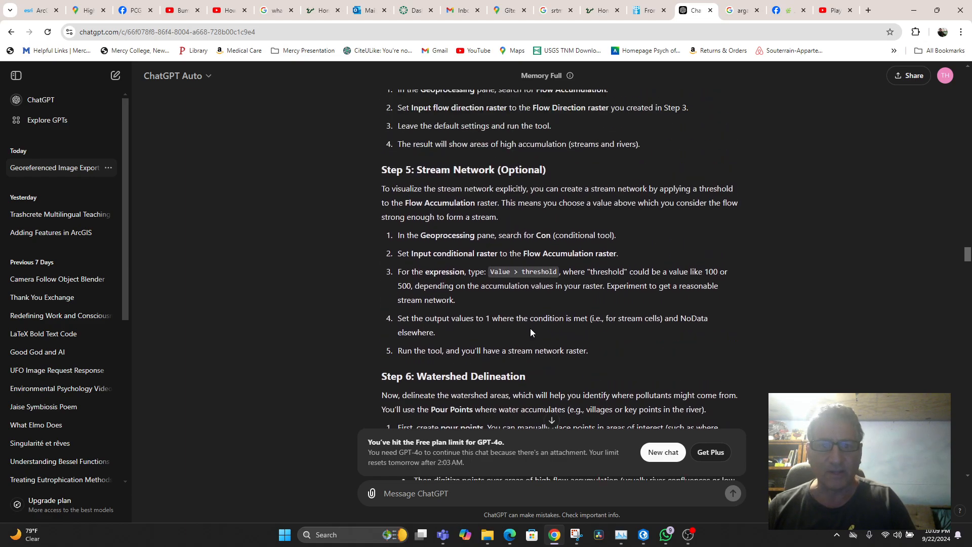
pyautogui.scroll(-3, 531, 330)
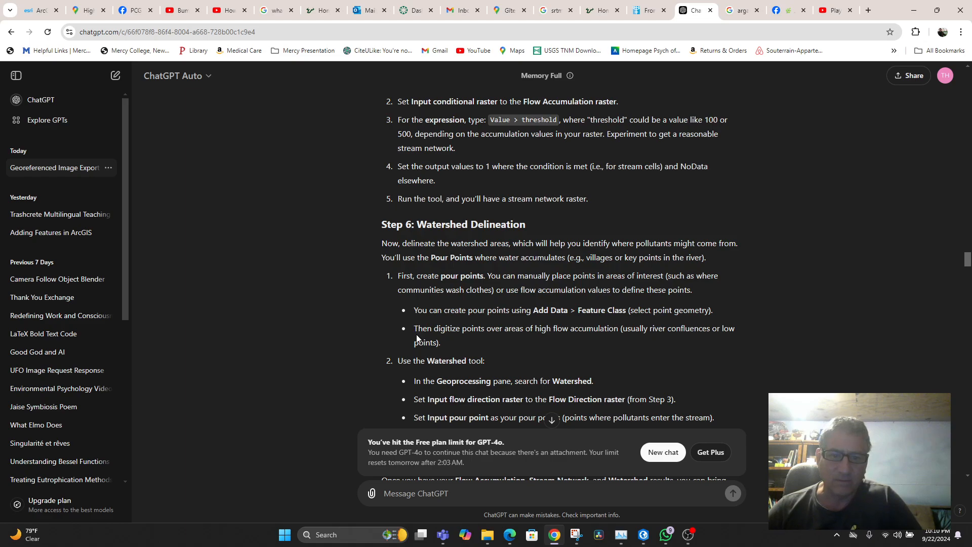
# Copy the Step 6 sentence about digitizing points over areas of high flow accumulation, from "Then digitize" through "low points".
pyautogui.moveTo(416, 327); pyautogui.dragTo(437, 341)
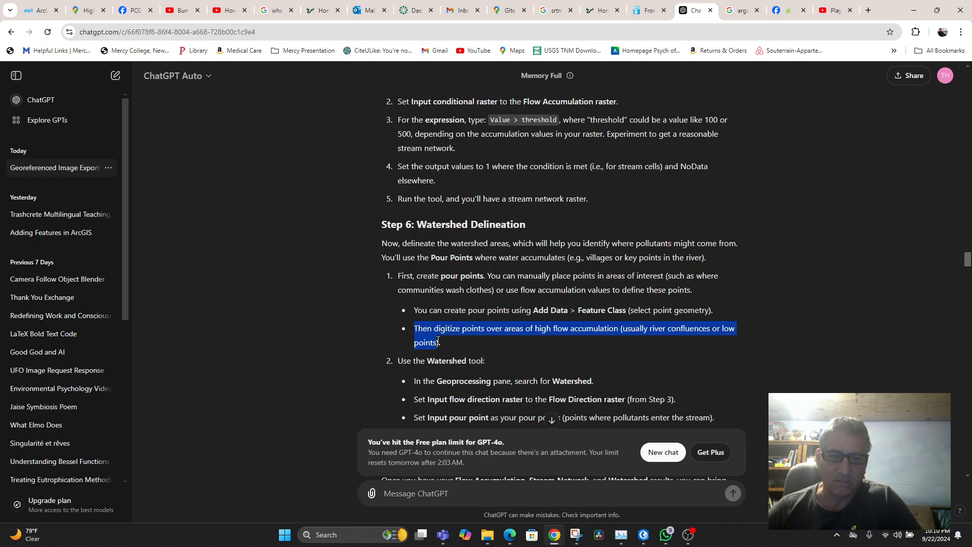
pyautogui.rightClick(438, 340)
pyautogui.click(459, 350)
# Draft a ChatGPT message quoting the copied sentence, asking "What did you mean by" it and "Was there some procedure I had to do to digitize the pour points?".
pyautogui.scroll(-4, 506, 354)
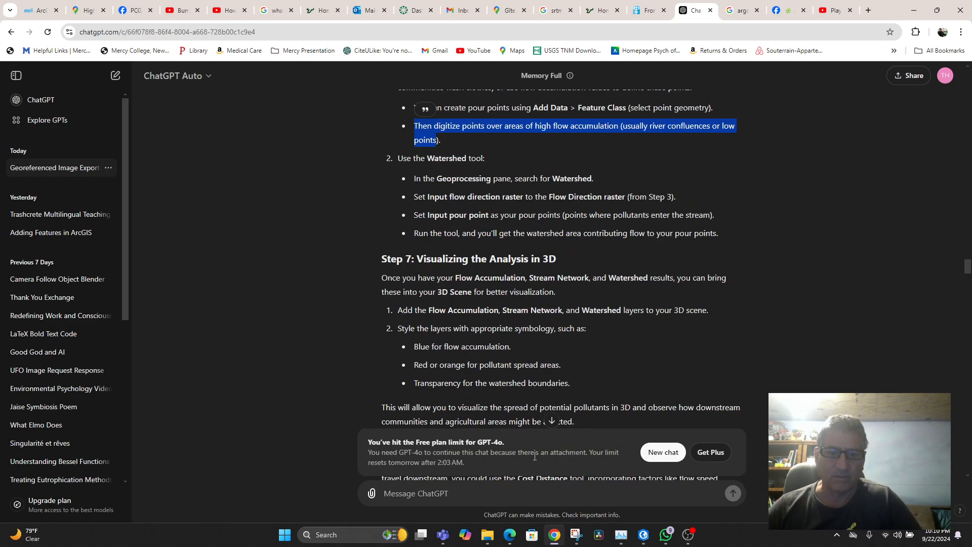
pyautogui.scroll(-3, 607, 438)
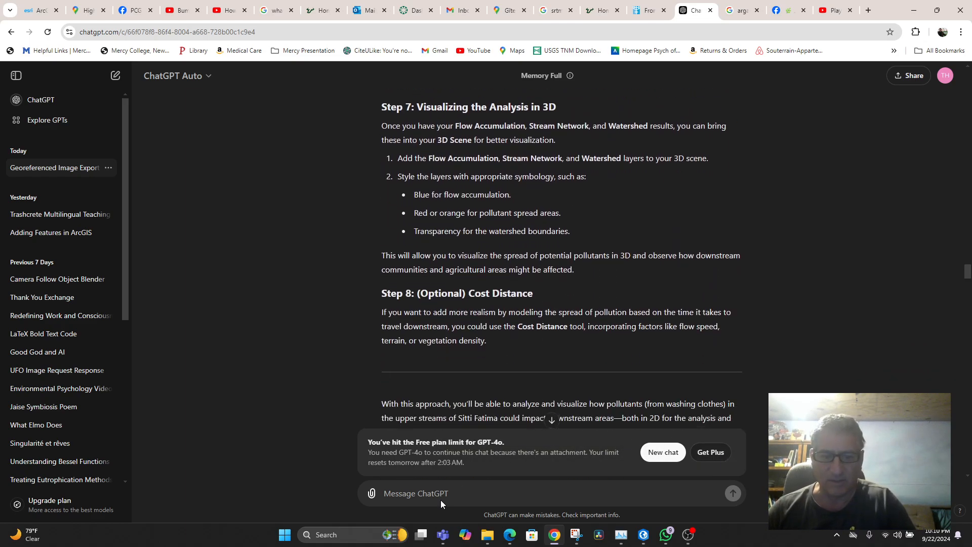
pyautogui.write('Wha')
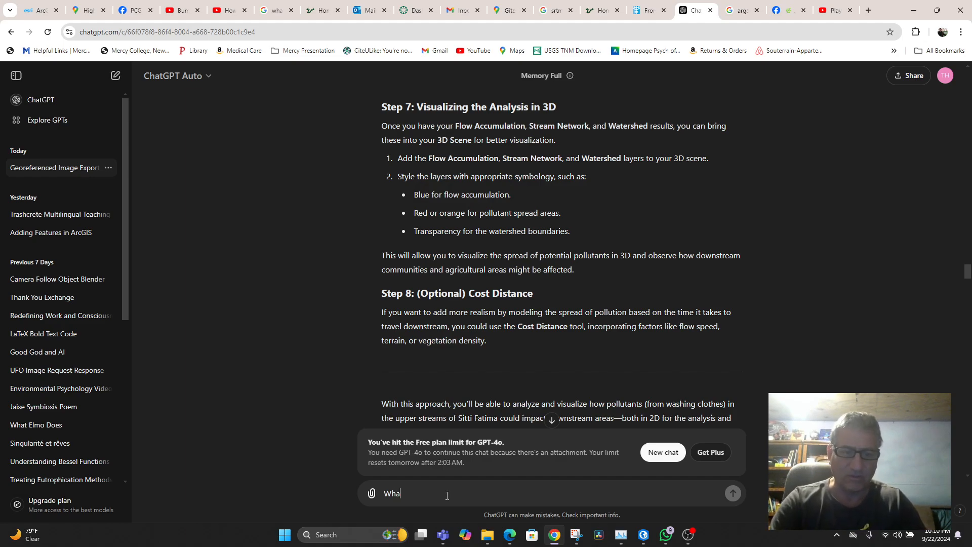
pyautogui.write('t did you mean')
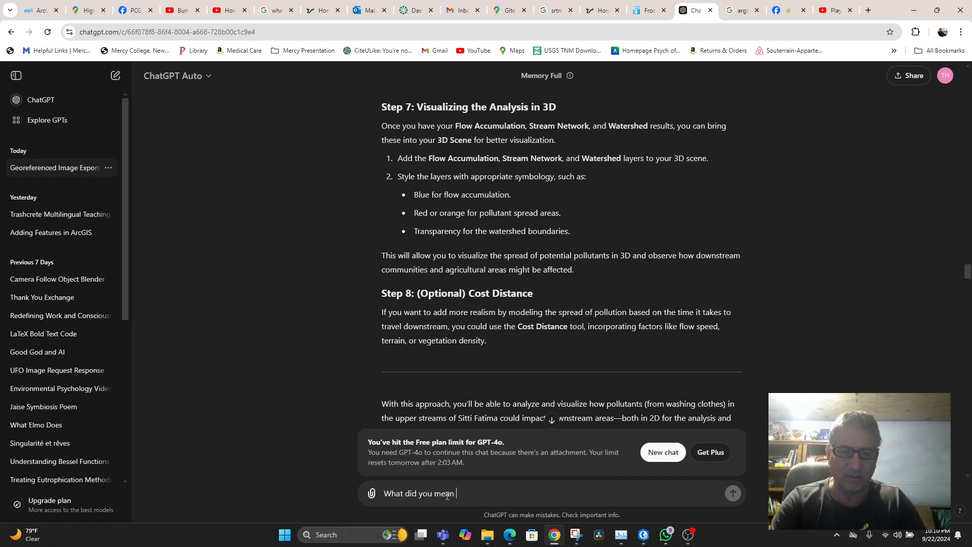
pyautogui.write(' by "')
pyautogui.hotkey('ctrl', 'v')
pyautogui.write('s"')
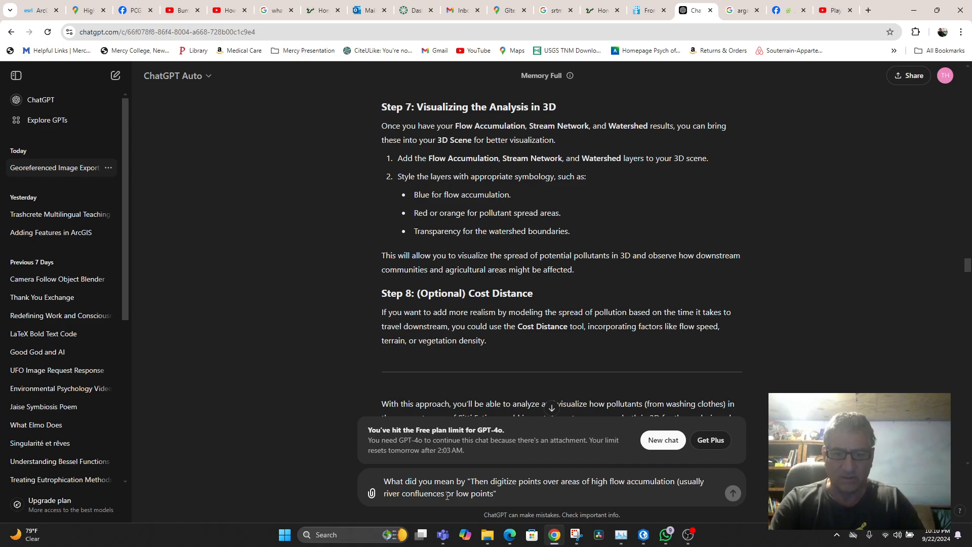
pyautogui.write('? Was ')
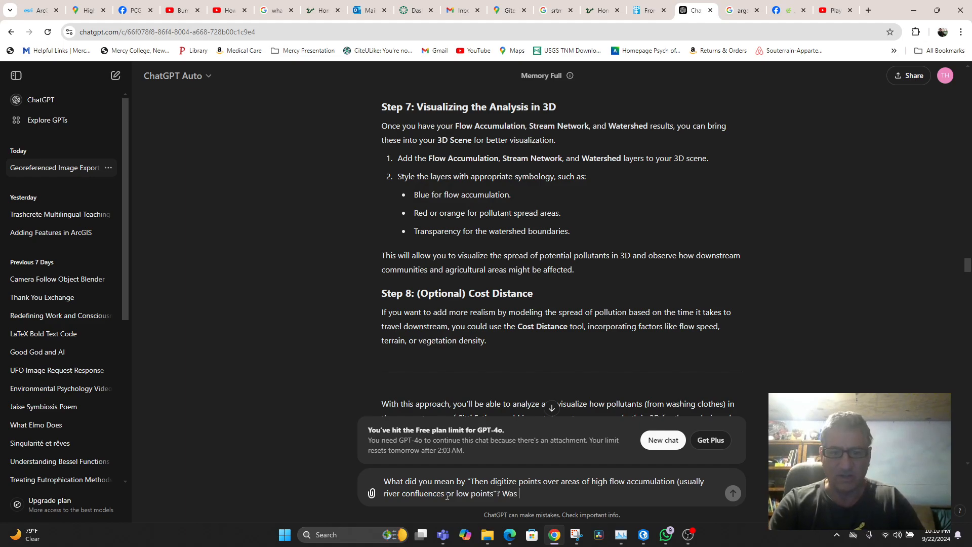
pyautogui.write('there some procedure I')
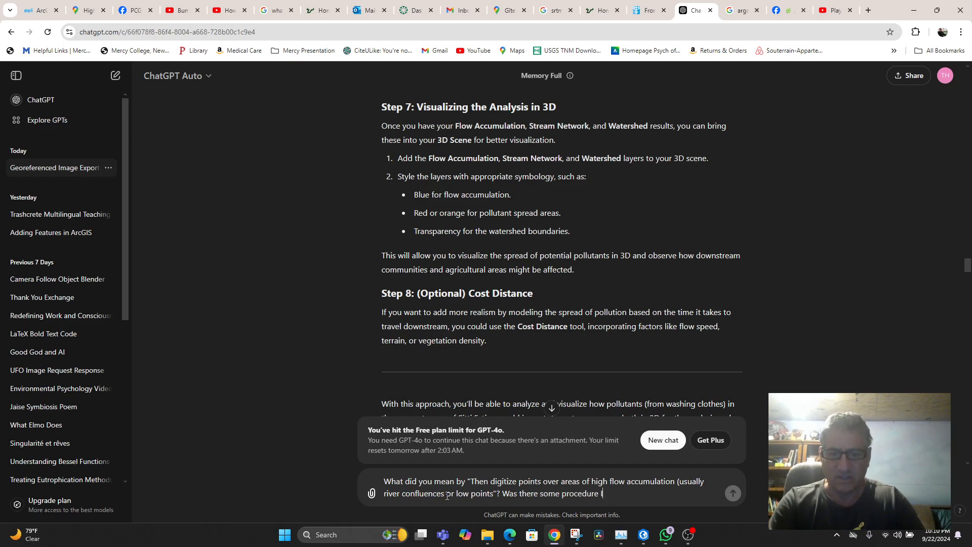
pyautogui.write(' had to do')
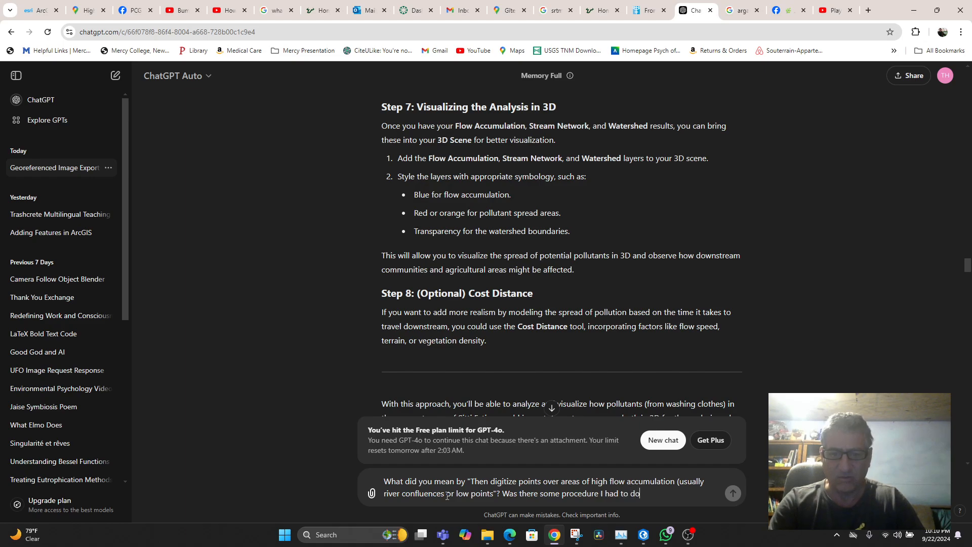
pyautogui.write(' to digitize the pour p')
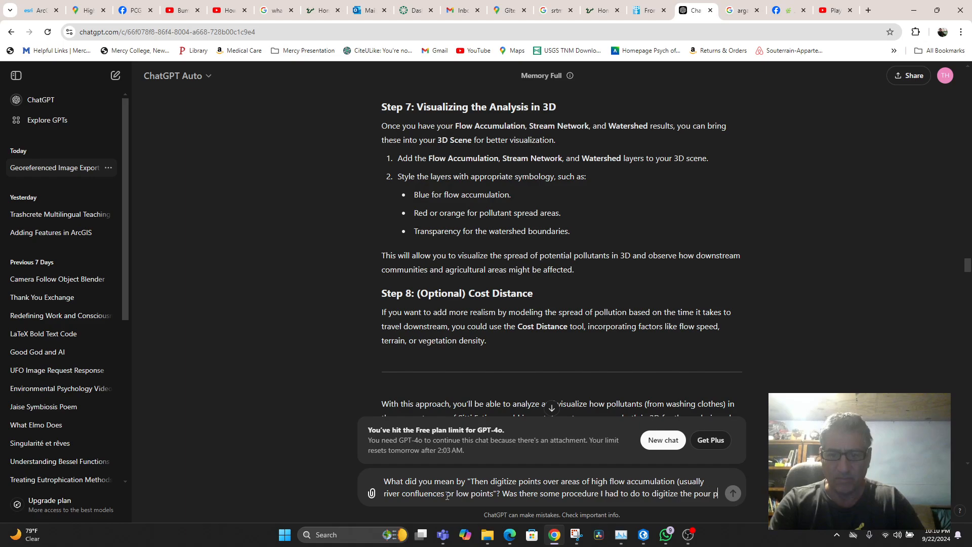
pyautogui.write('oints?')
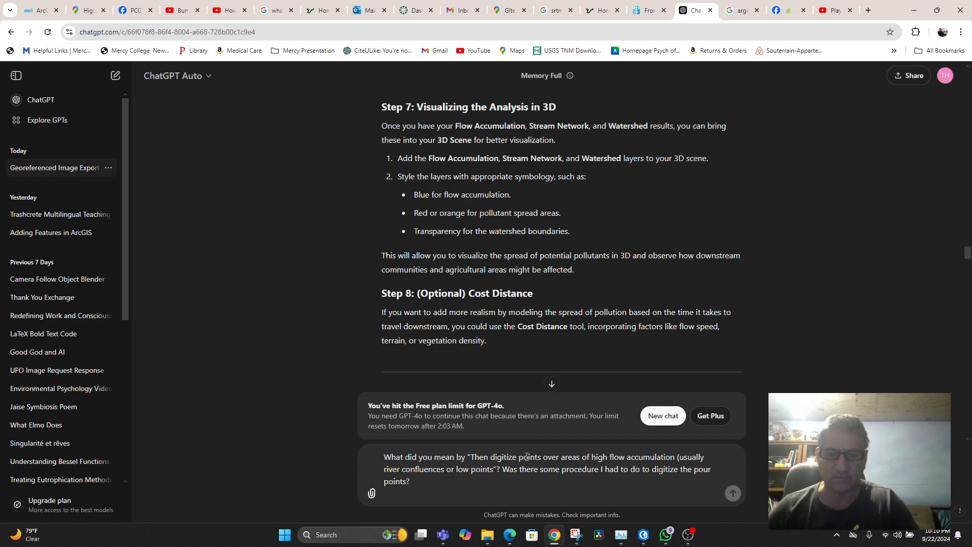
pyautogui.hotkey('shift', 'Return')
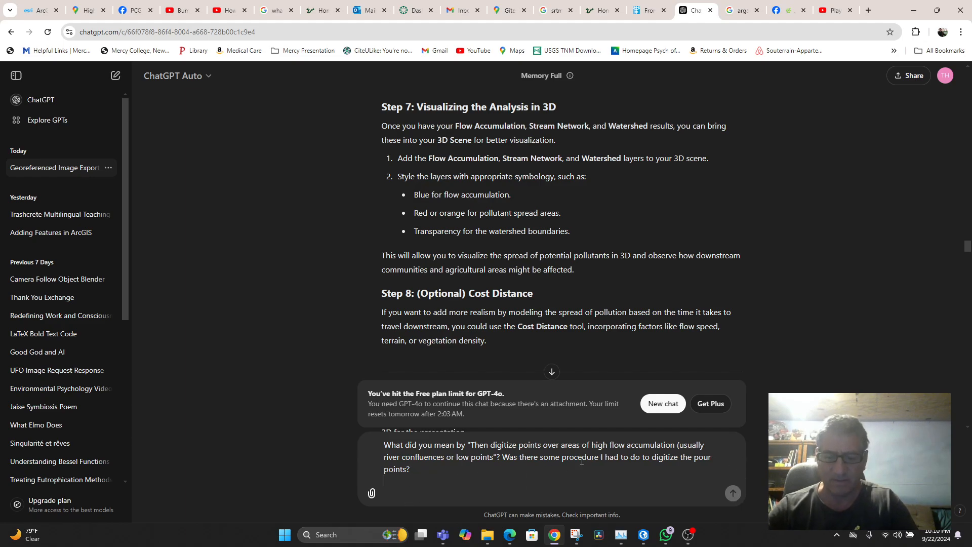
pyautogui.hotkey('shift', 'Return')
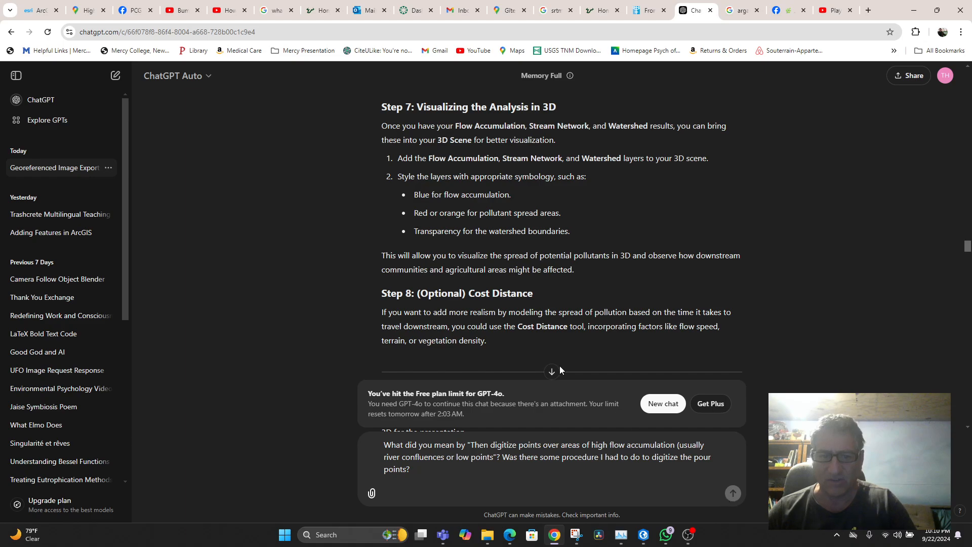
# Review the ChatGPT answer on adding a direction column to the Flow Direction table, including the Field Calculator and Python expression instructions.
pyautogui.scroll(-10, 555, 370)
pyautogui.scroll(-15, 555, 370)
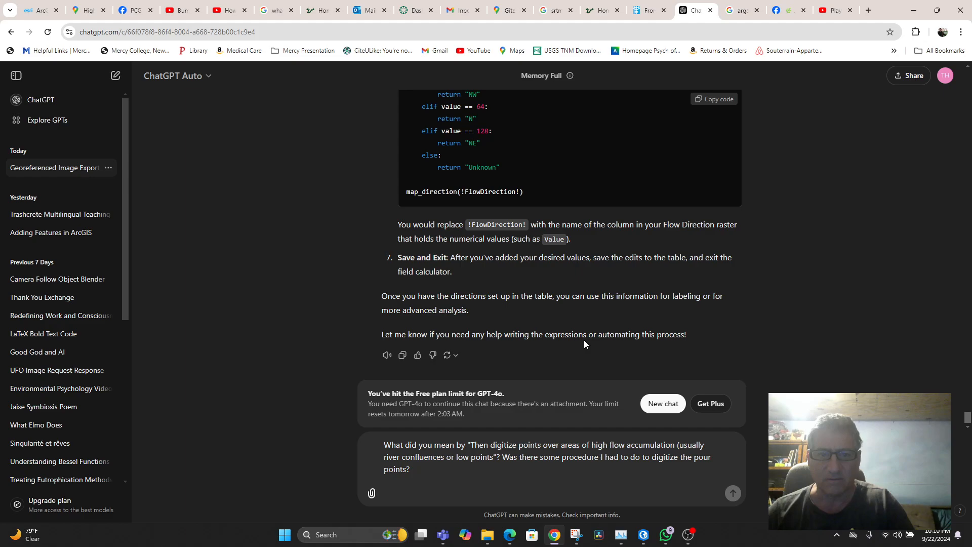
pyautogui.scroll(7, 584, 339)
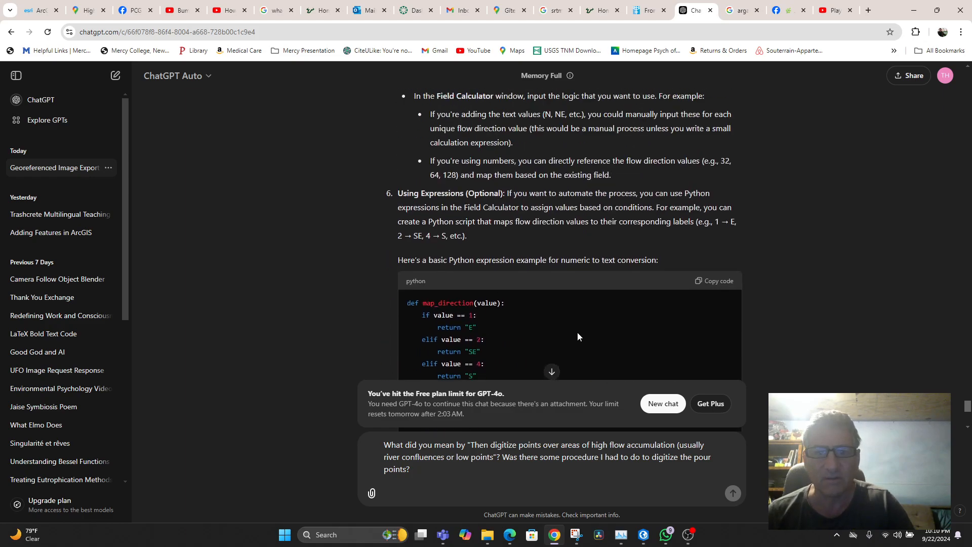
pyautogui.scroll(5, 562, 326)
pyautogui.scroll(4, 561, 330)
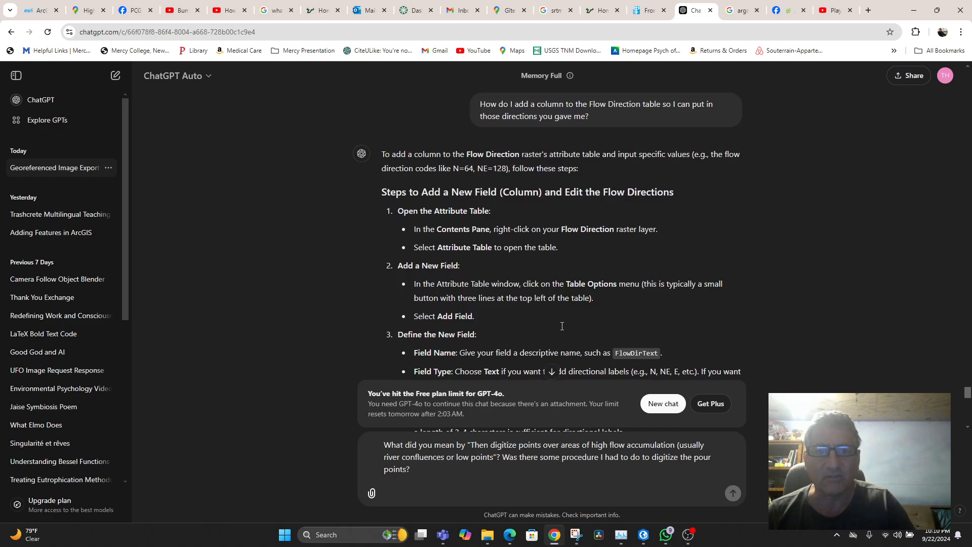
pyautogui.scroll(2, 561, 329)
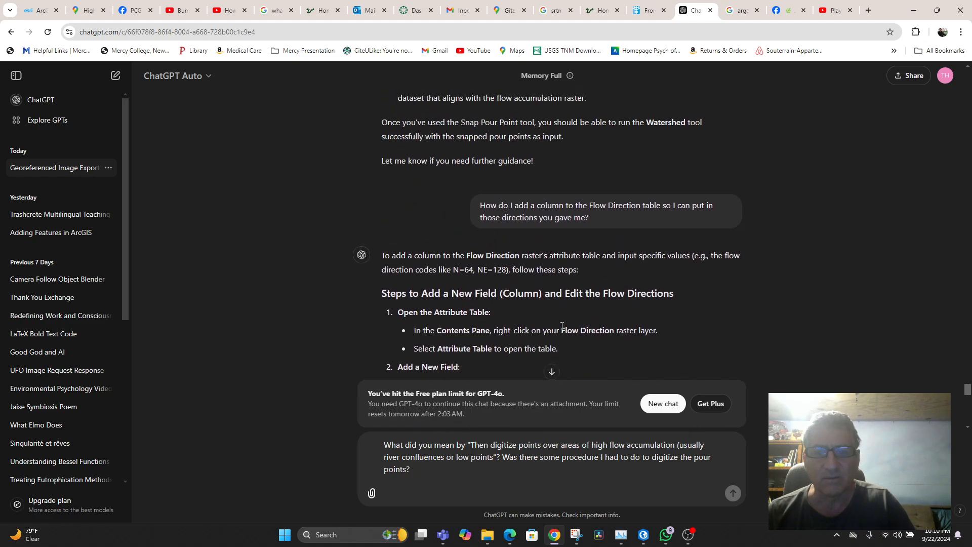
pyautogui.scroll(-4, 561, 326)
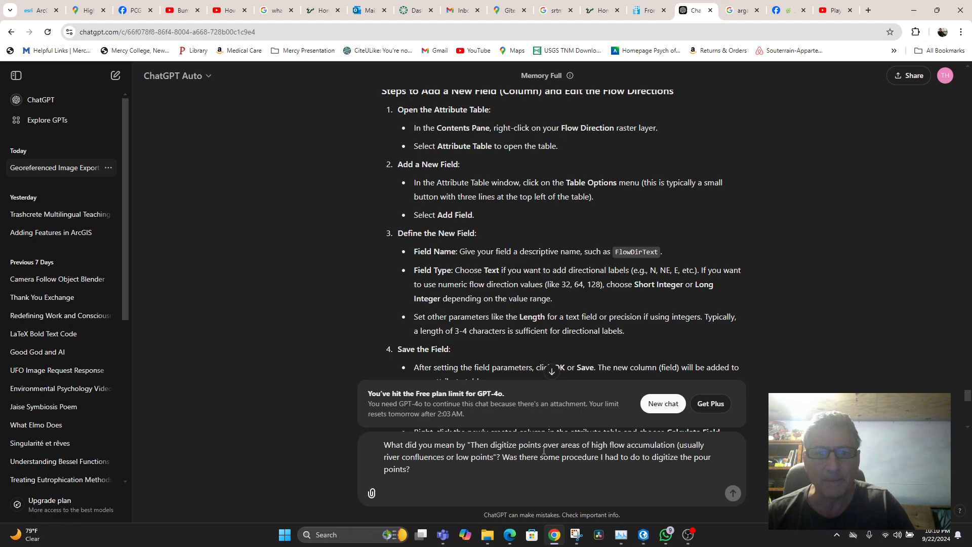
pyautogui.scroll(-2, 533, 399)
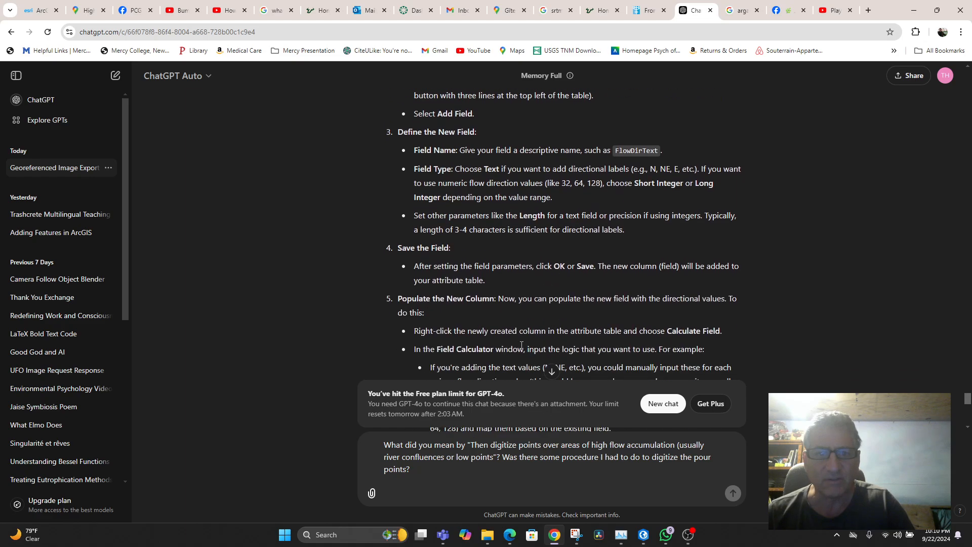
pyautogui.scroll(-3, 521, 345)
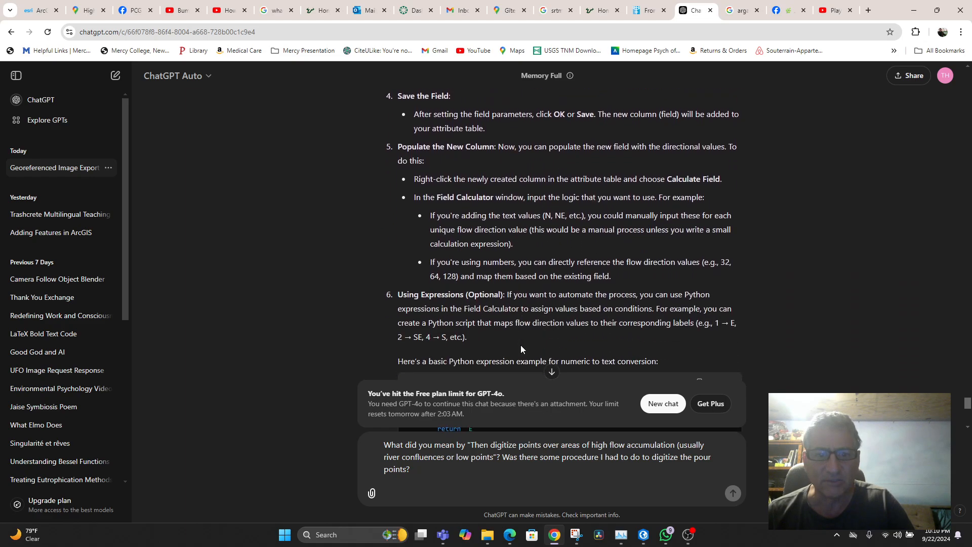
pyautogui.scroll(-2, 520, 348)
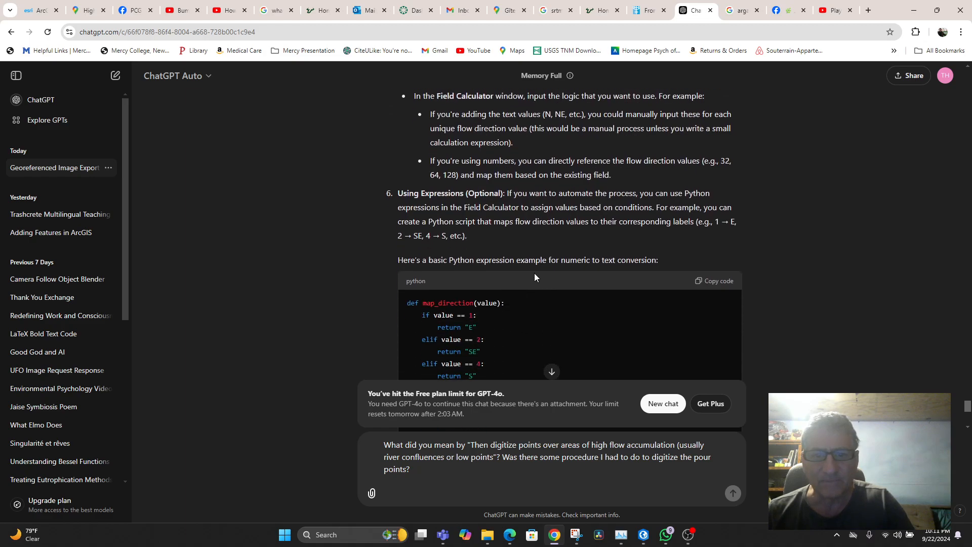
pyautogui.scroll(-7, 535, 278)
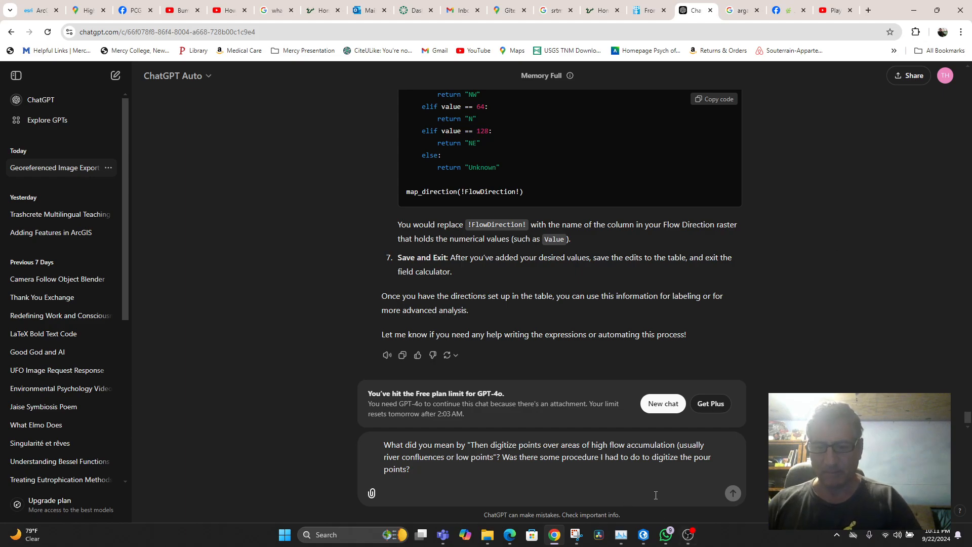
# Switch to ArcGIS Pro, examine the yellow-green streams over the Sti Fadma valley imagery up close, and check the layer list down to the elevation surfaces.
pyautogui.click(621, 536)
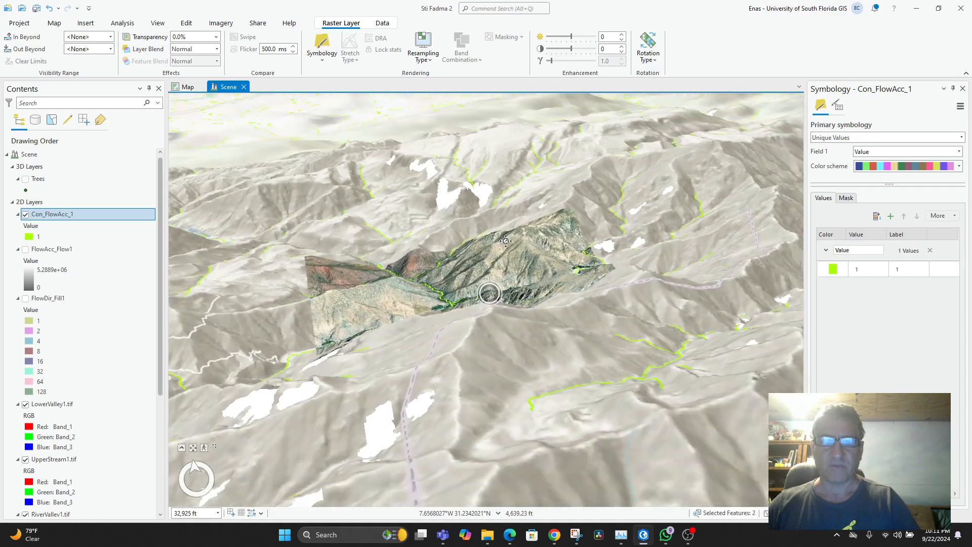
pyautogui.moveTo(505, 241); pyautogui.dragTo(448, 329)
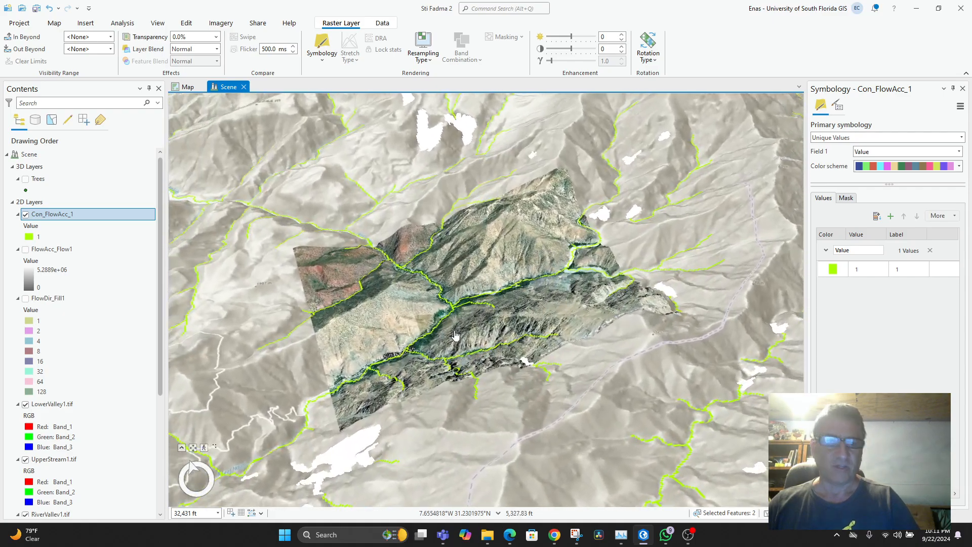
pyautogui.scroll(-1, 444, 336)
pyautogui.scroll(2, 444, 335)
pyautogui.scroll(5, 444, 336)
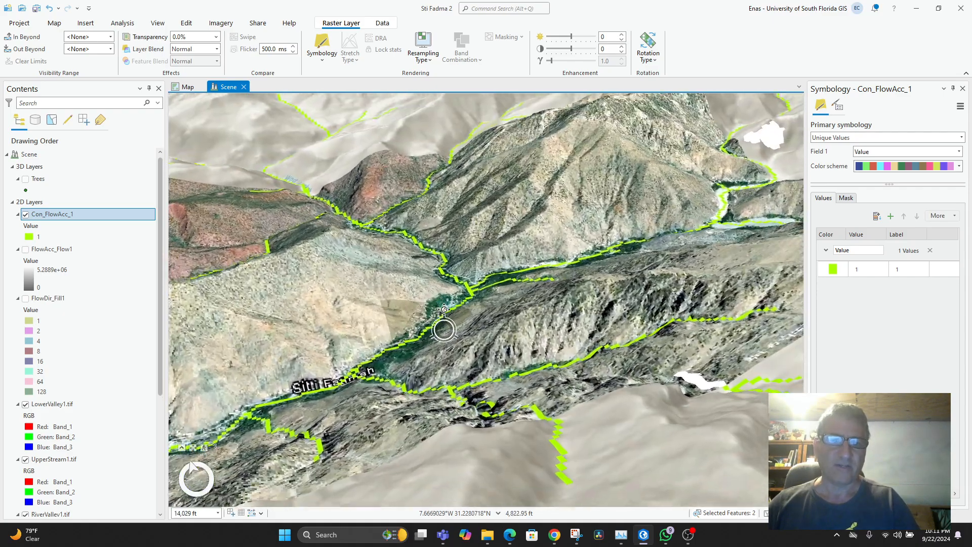
pyautogui.scroll(-2, 356, 327)
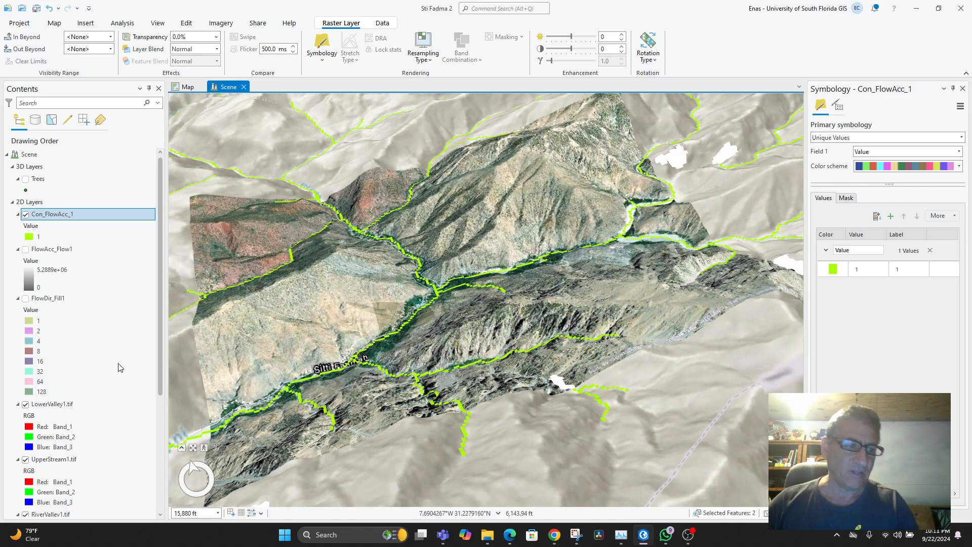
pyautogui.scroll(-5, 96, 418)
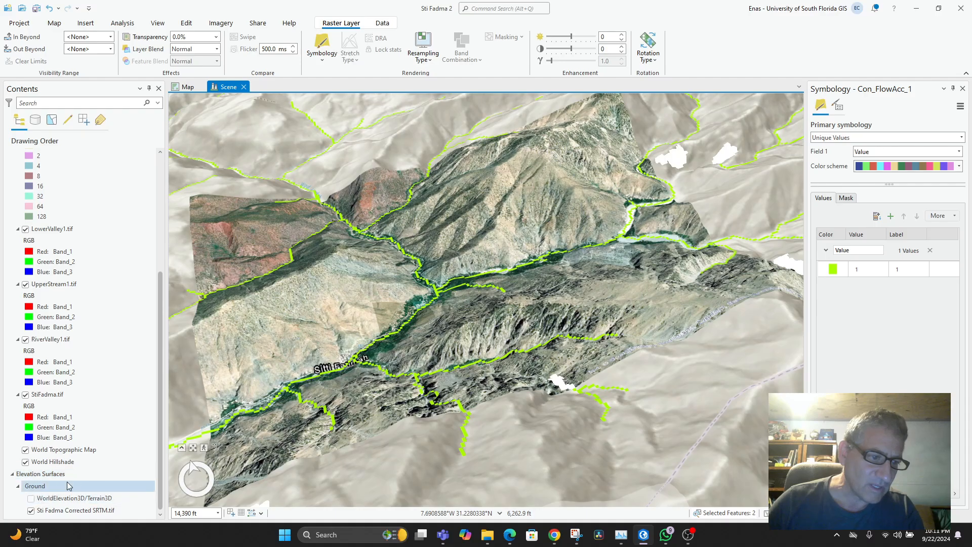
# Turn on the FlowAcc_Flow1 layer in the scene and examine the darkened Sti Fadma valley with its streams.
pyautogui.scroll(3, 80, 439)
pyautogui.scroll(2, 76, 304)
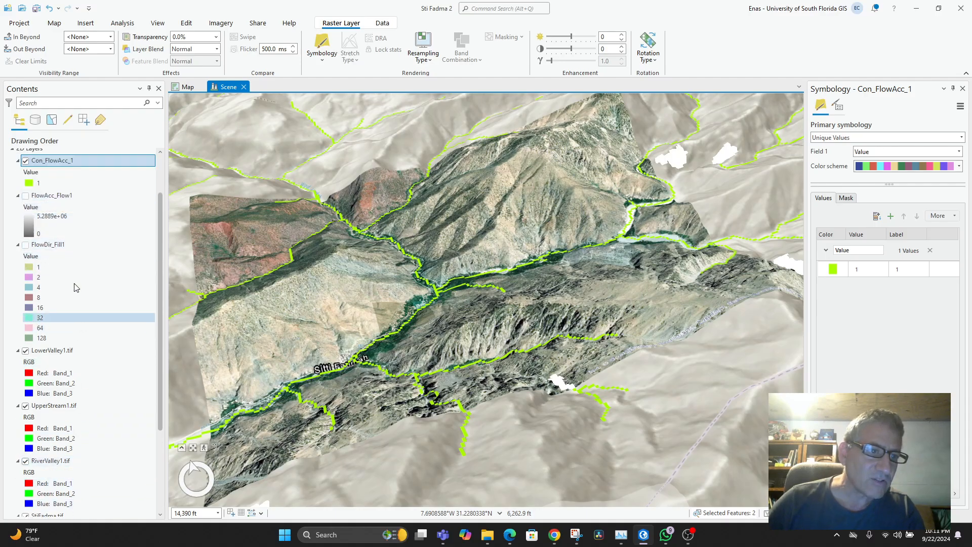
pyautogui.click(25, 196)
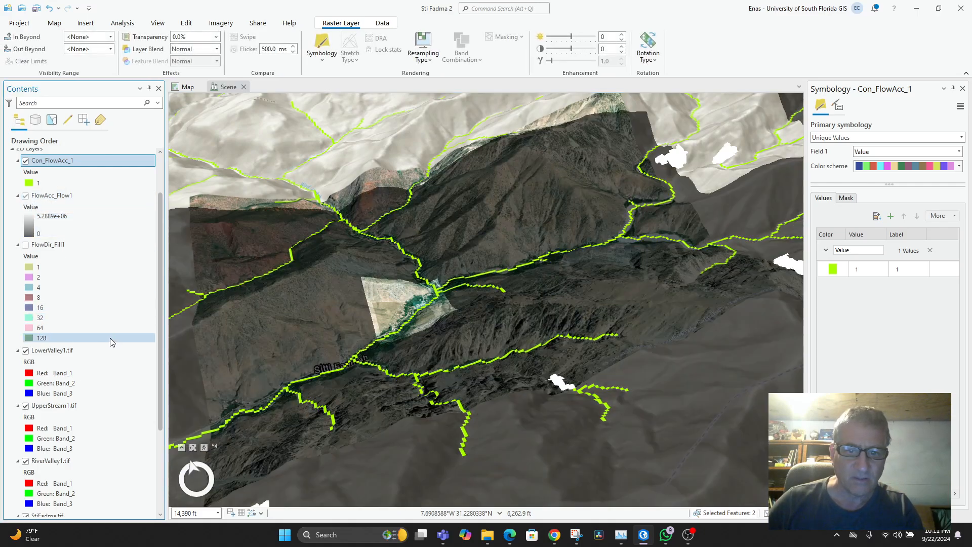
pyautogui.moveTo(567, 330); pyautogui.dragTo(585, 340)
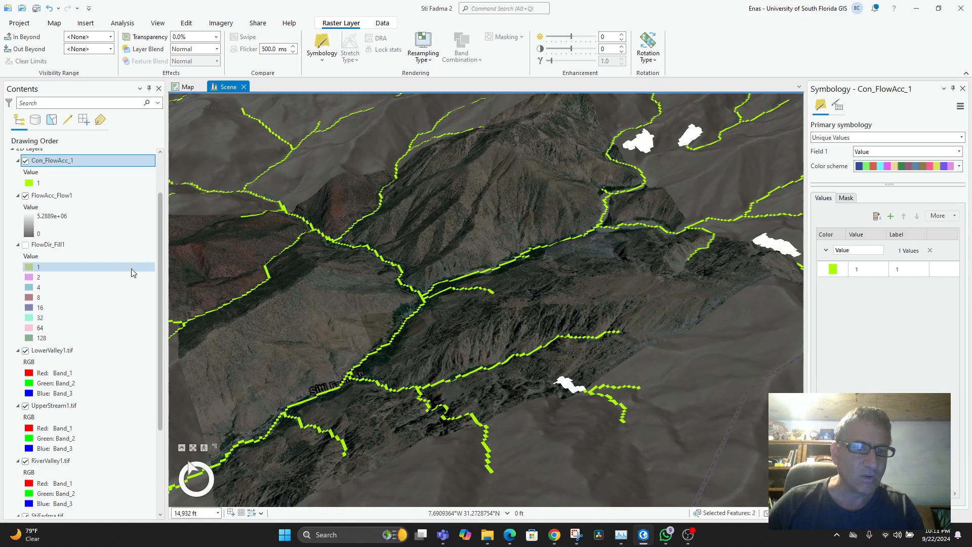
pyautogui.scroll(-3, 481, 319)
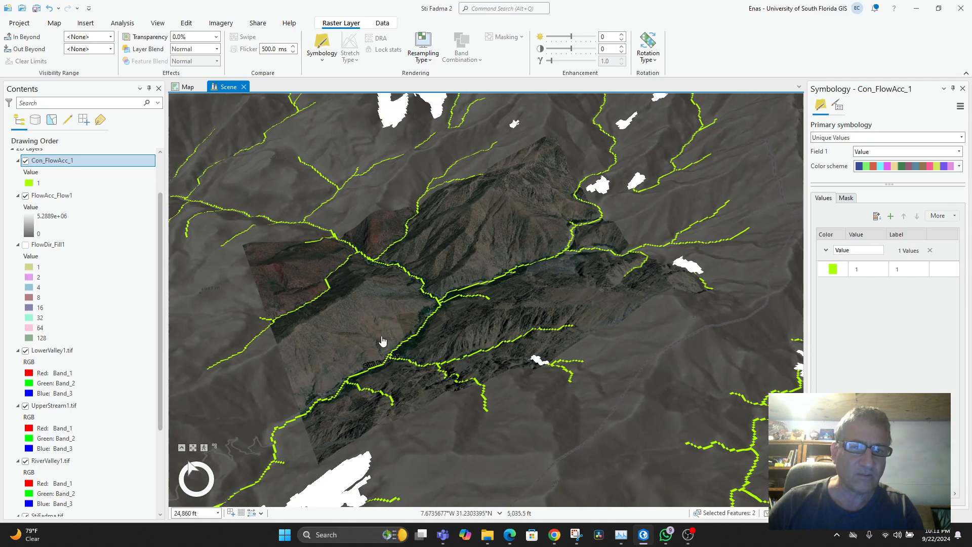
pyautogui.moveTo(428, 348); pyautogui.dragTo(434, 322)
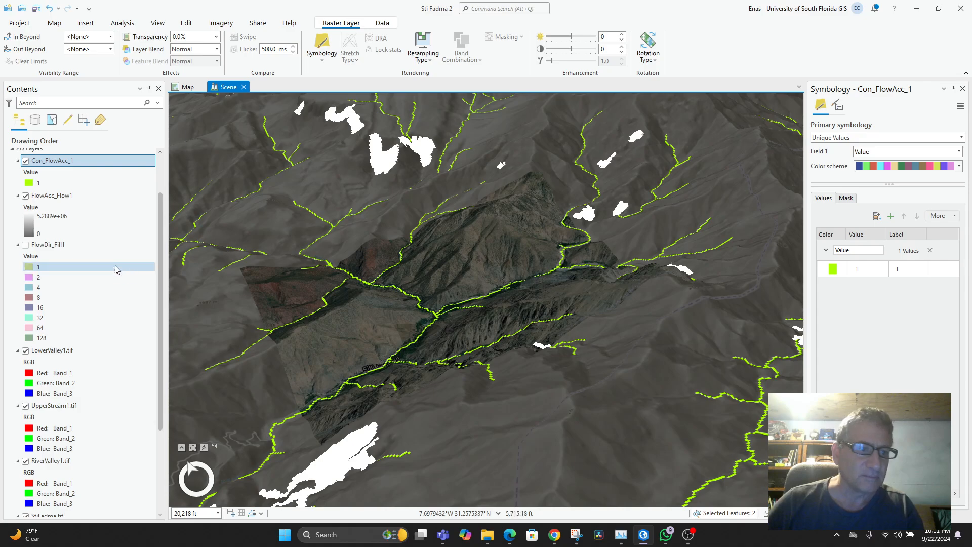
# Turn on the FlowDir_Fill1 layer and frame the colored flow directions in a low oblique view across the mountains.
pyautogui.click(25, 245)
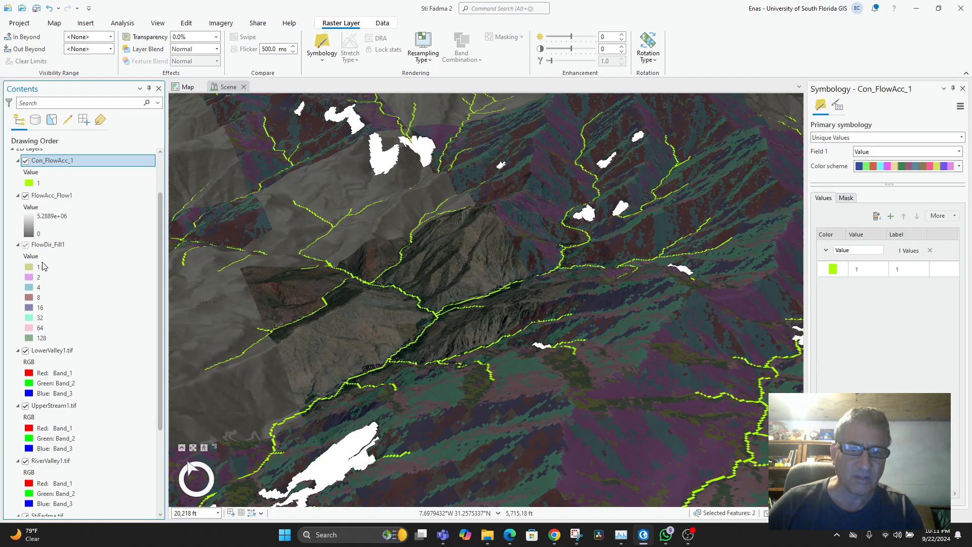
pyautogui.moveTo(553, 373); pyautogui.dragTo(501, 371)
pyautogui.scroll(-3, 539, 361)
pyautogui.scroll(-2, 536, 388)
pyautogui.scroll(7, 532, 363)
pyautogui.moveTo(454, 299); pyautogui.dragTo(442, 282)
pyautogui.scroll(-2, 482, 331)
pyautogui.moveTo(506, 355); pyautogui.dragTo(517, 302)
pyautogui.scroll(3, 517, 302)
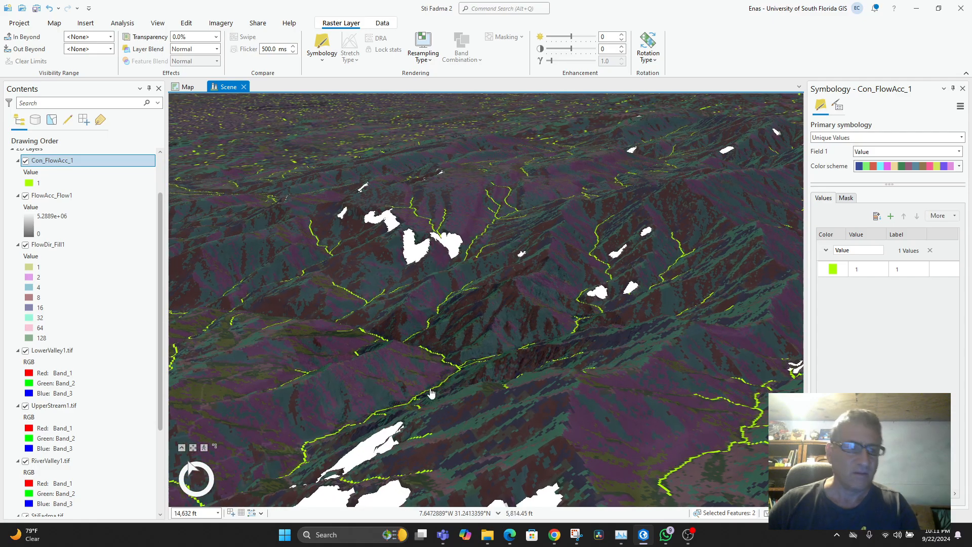
# Capture a new Snipping Tool screenshot of the ArcGIS Pro window showing the scene and the lower part of the layer list.
pyautogui.scroll(-3, 109, 355)
pyautogui.scroll(-2, 108, 368)
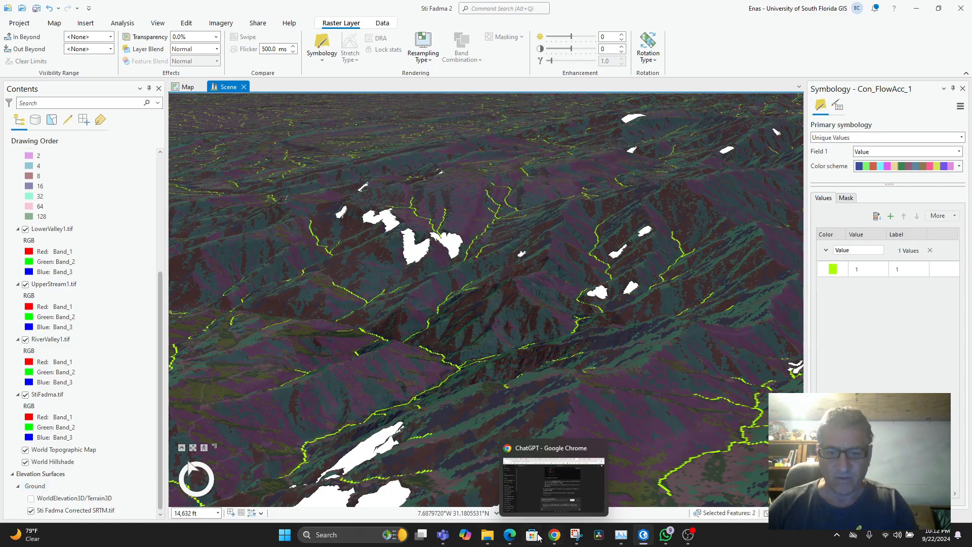
pyautogui.click(576, 535)
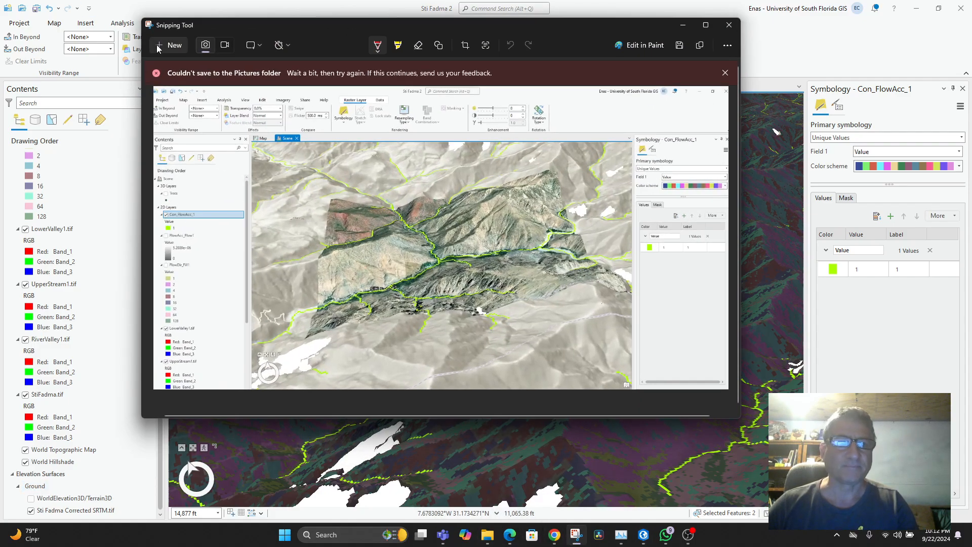
pyautogui.click(169, 45)
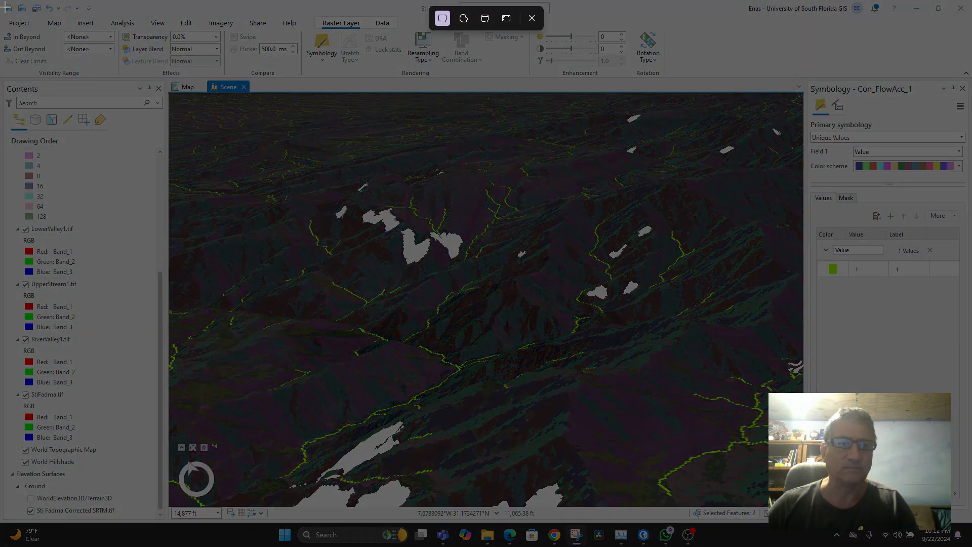
pyautogui.moveTo(2, 2); pyautogui.dragTo(662, 419)
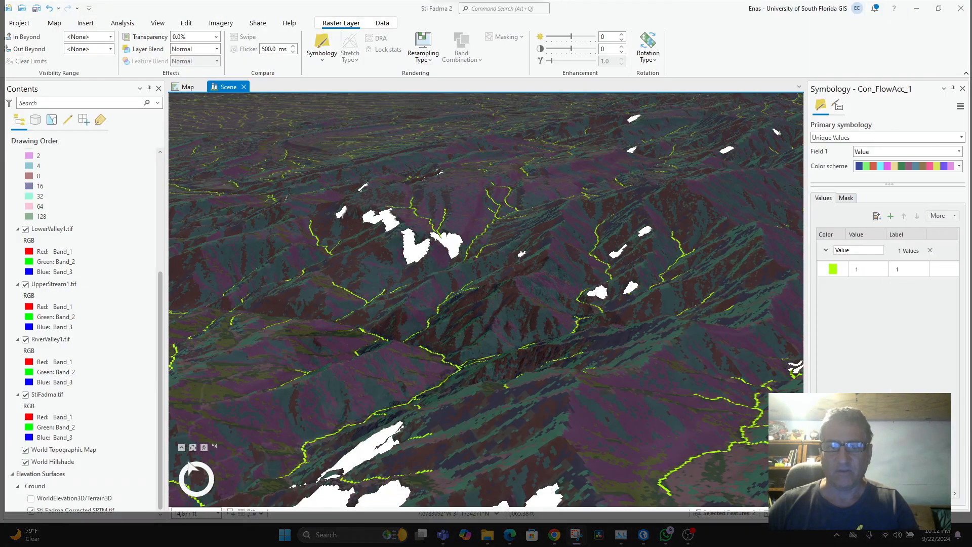
pyautogui.click(577, 535)
# Save the screenshot as a PNG named Watershed in the GISPHOTOS folder, and save the ArcGIS Pro project.
pyautogui.rightClick(475, 318)
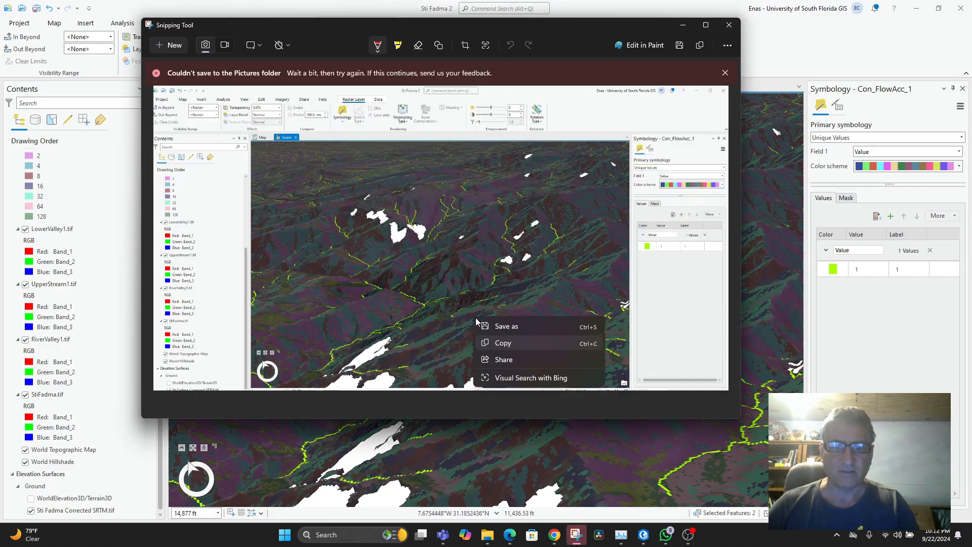
pyautogui.click(514, 329)
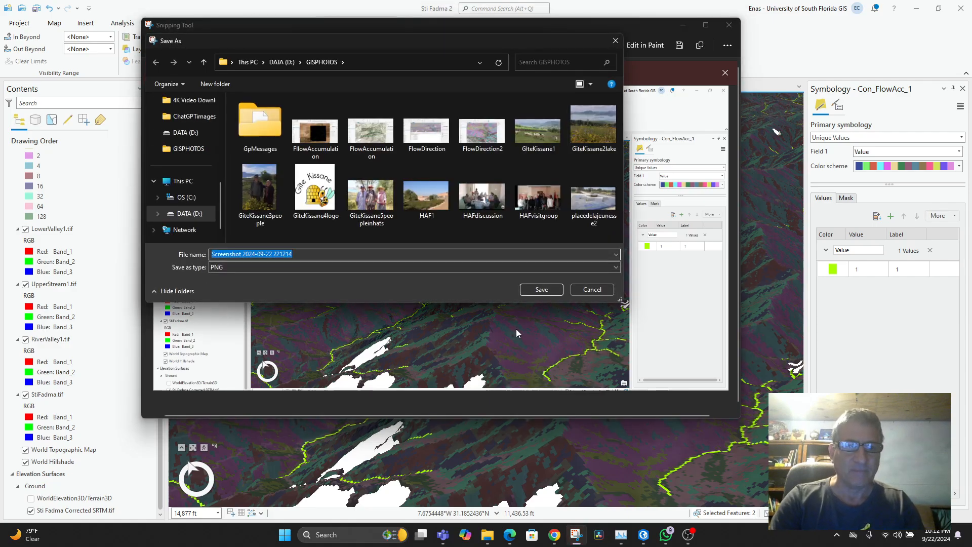
pyautogui.write('V')
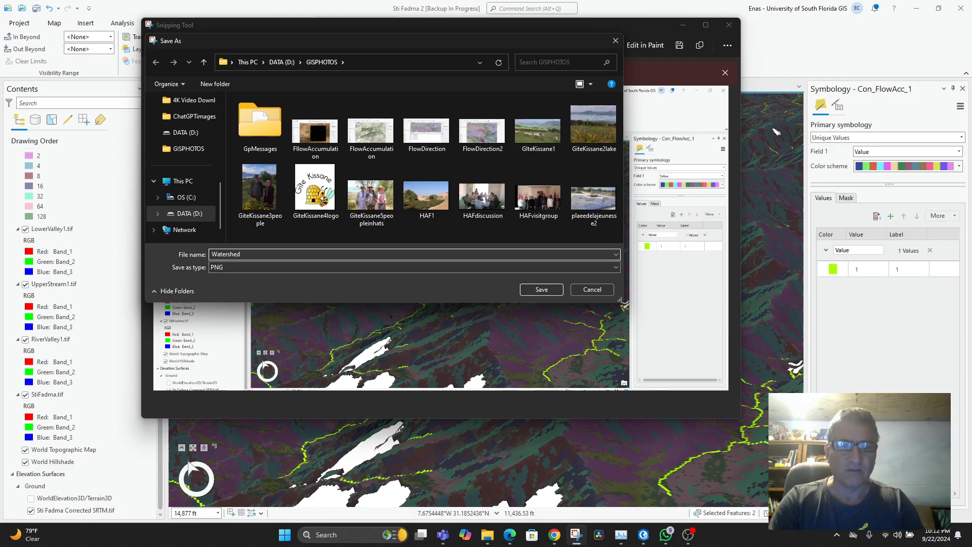
pyautogui.click(542, 289)
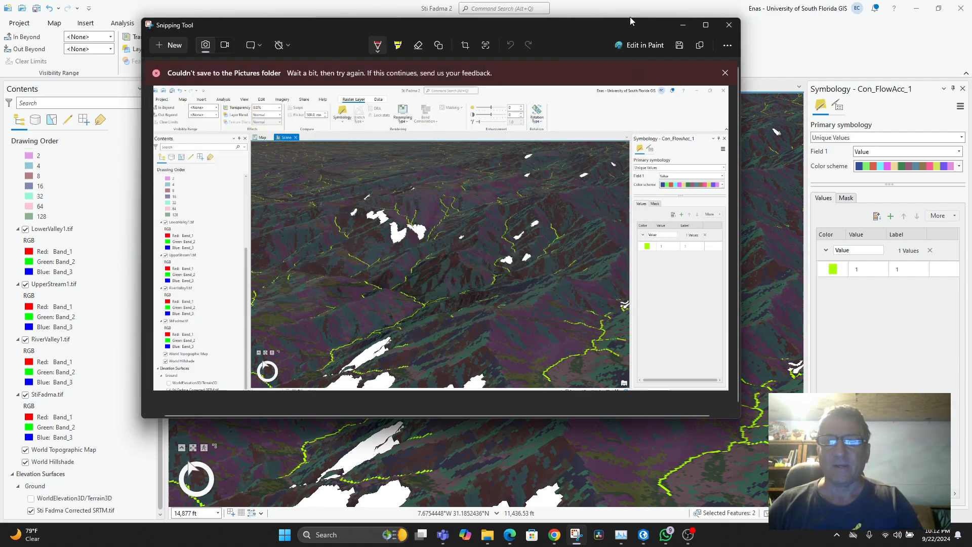
pyautogui.click(688, 29)
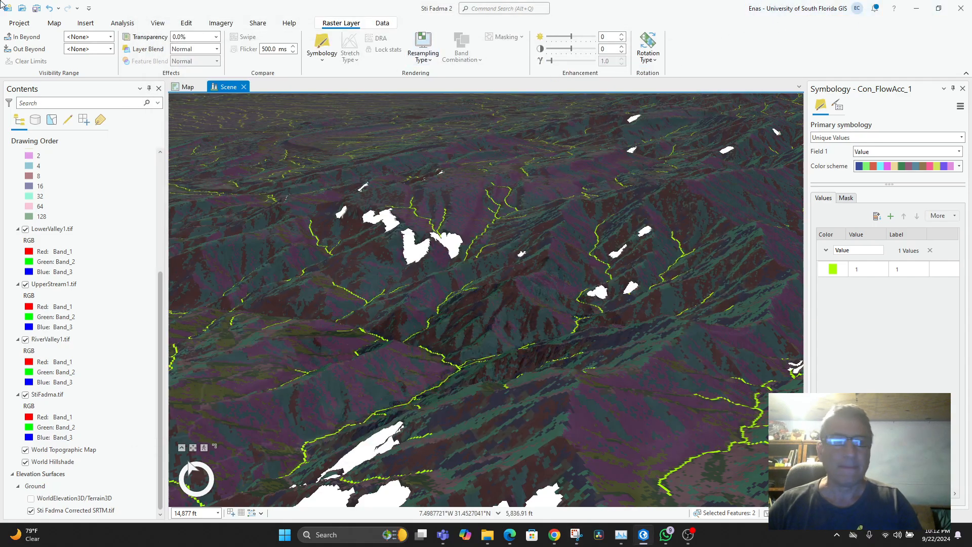
pyautogui.click(36, 9)
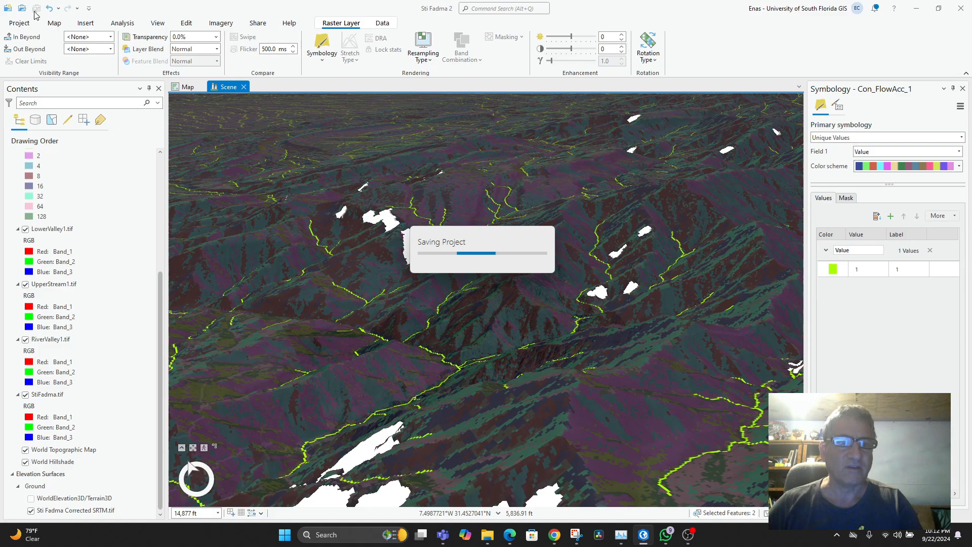
# Switch to Chrome and open the Google Docs document "Solving the Grey Water dilemma in the High Atlas Mountains".
pyautogui.click(917, 10)
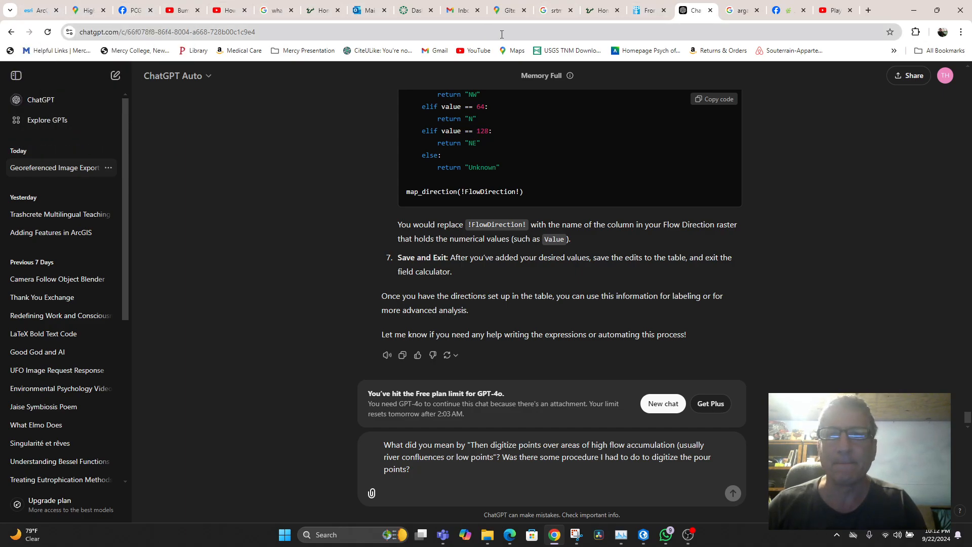
pyautogui.click(463, 10)
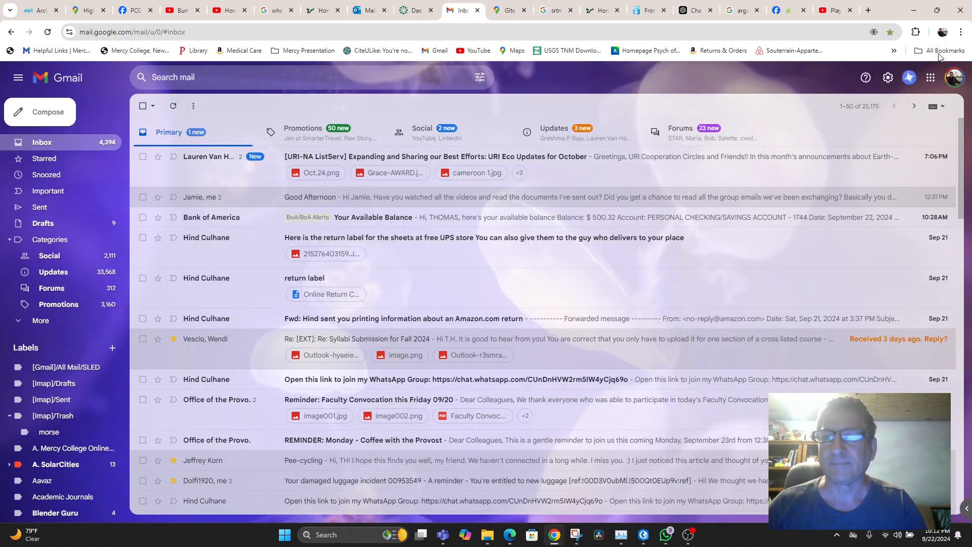
pyautogui.click(931, 77)
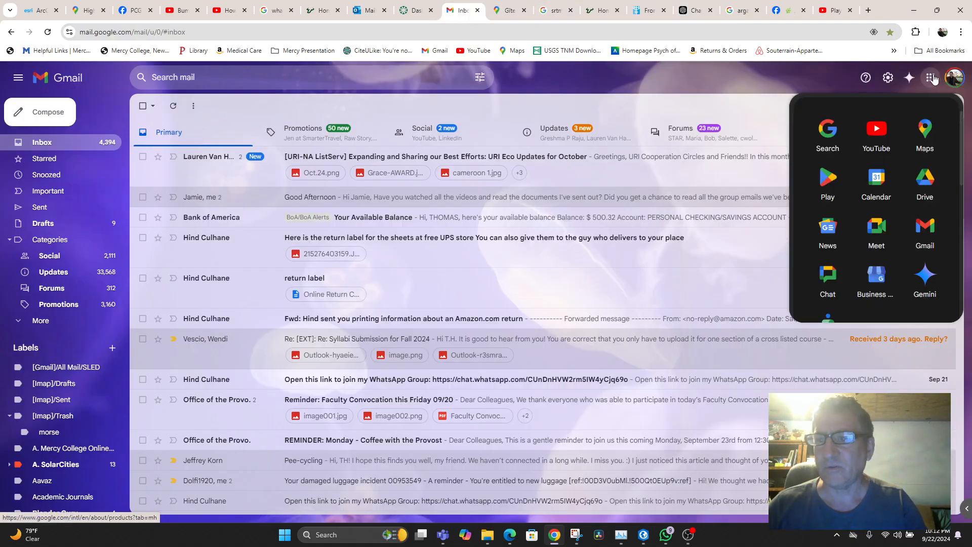
pyautogui.scroll(-3, 871, 243)
pyautogui.scroll(-3, 874, 256)
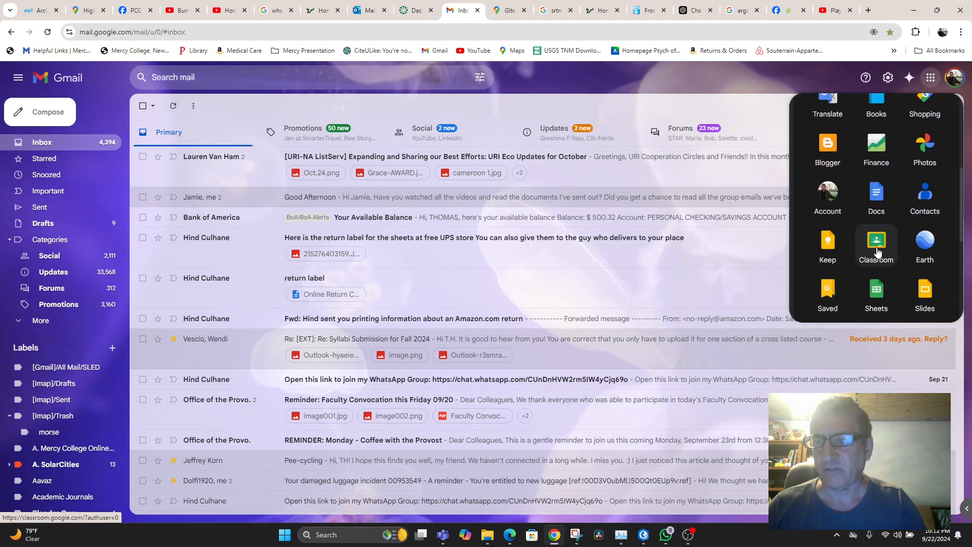
pyautogui.click(866, 208)
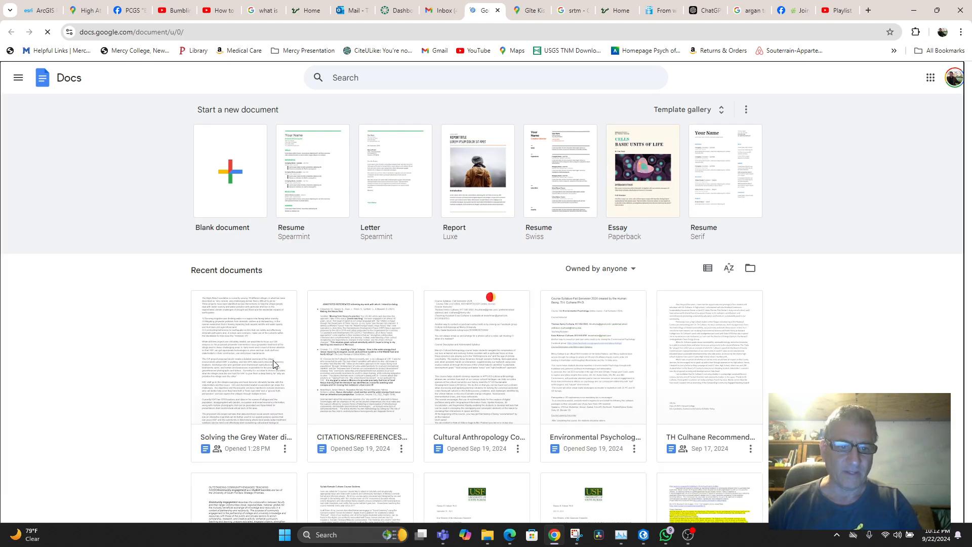
pyautogui.click(272, 362)
# Below the attachments pop-up screenshot, add the line "Below is an attempt to do Spatial Analysis using the Geoprocessing Hydrology tools:".
pyautogui.scroll(-20, 762, 356)
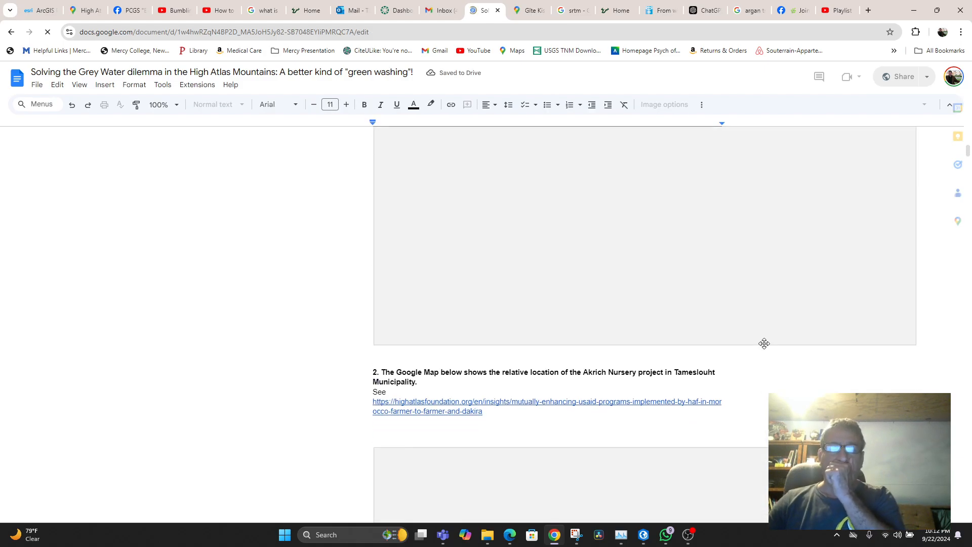
pyautogui.scroll(-5, 768, 366)
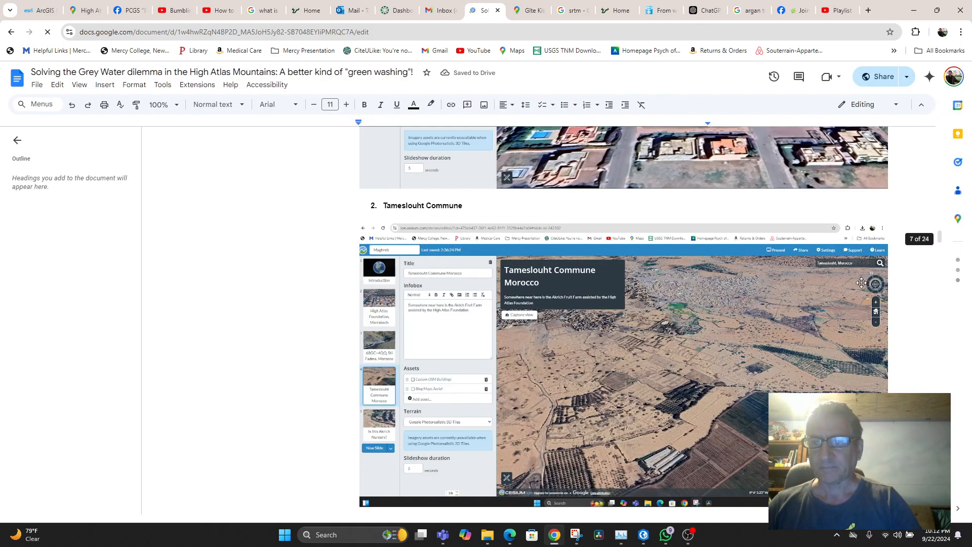
pyautogui.scroll(-20, 940, 237)
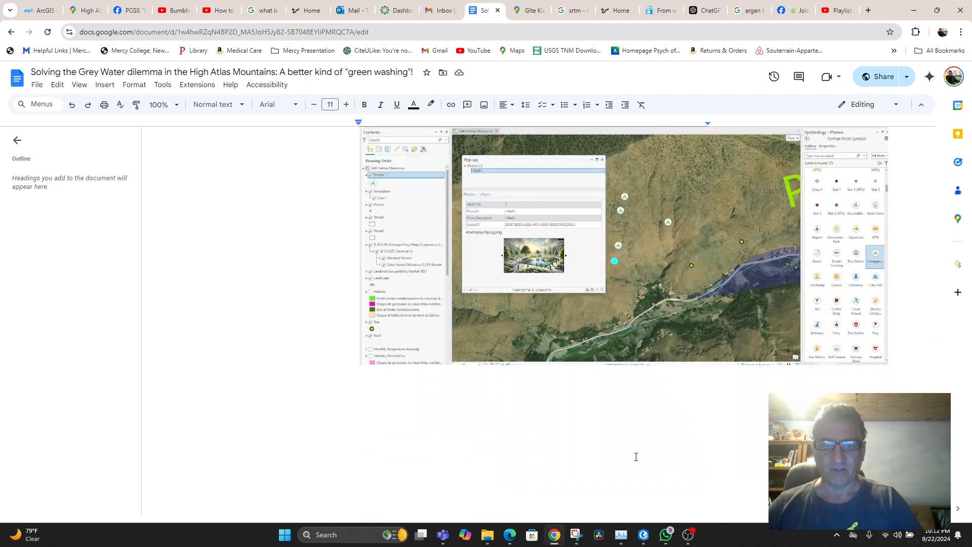
pyautogui.scroll(2, 481, 433)
pyautogui.click(489, 435)
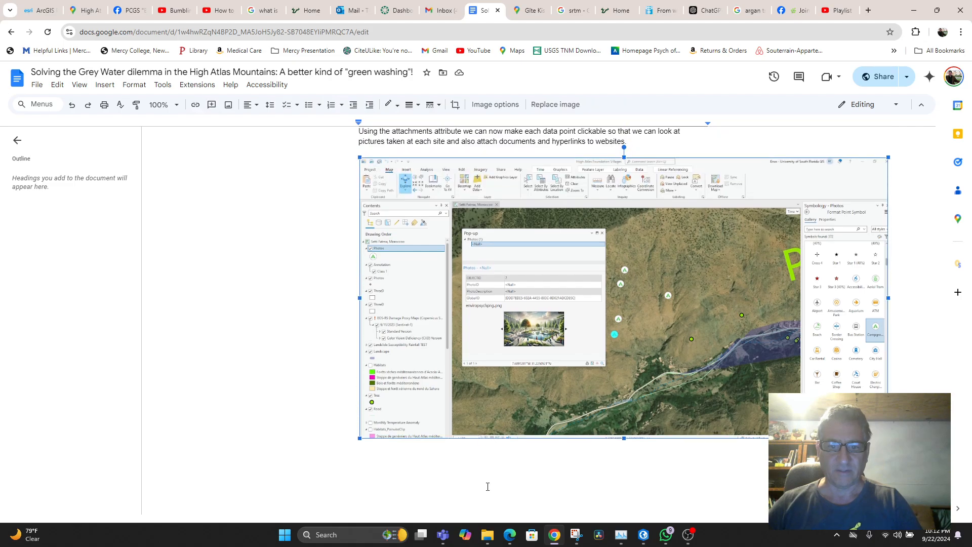
pyautogui.click(490, 458)
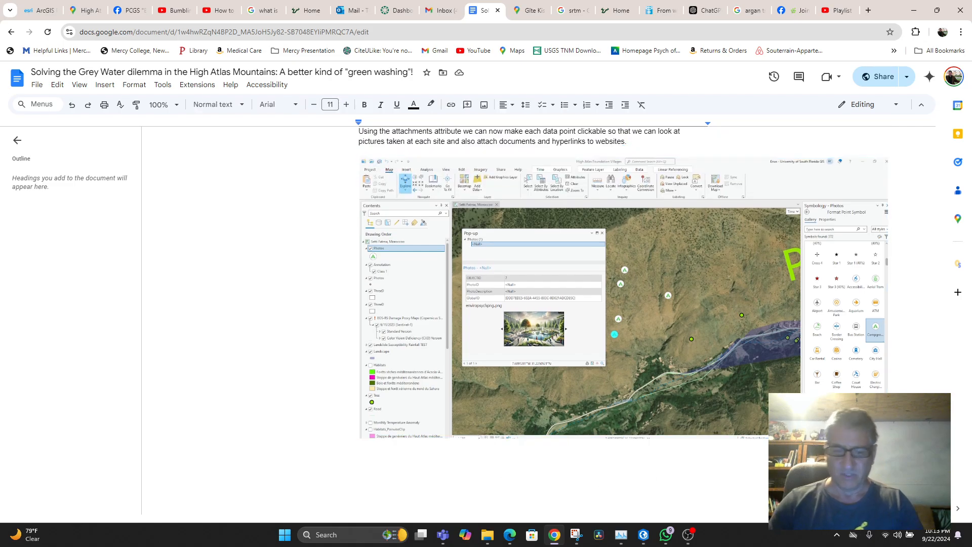
pyautogui.press('Return')
pyautogui.press('Return')
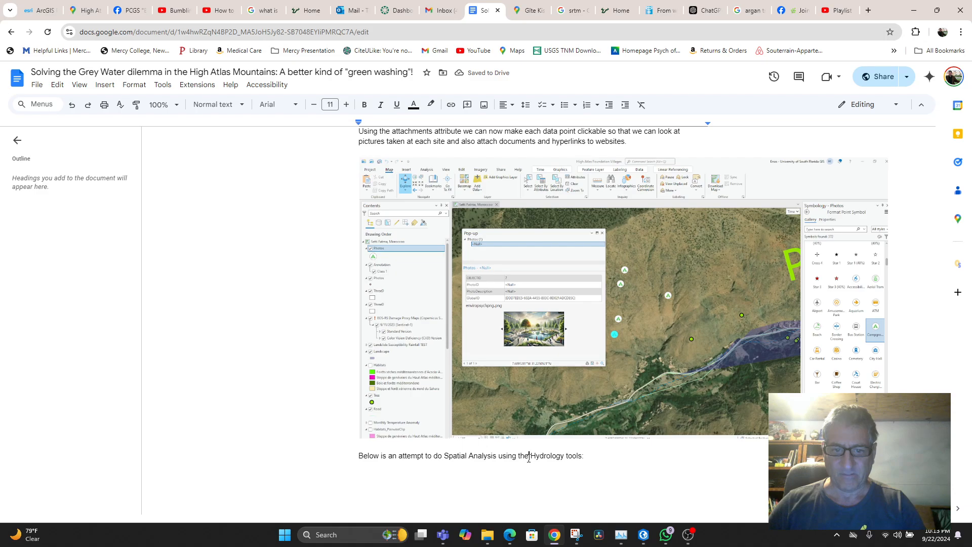
pyautogui.write('Geoprocess')
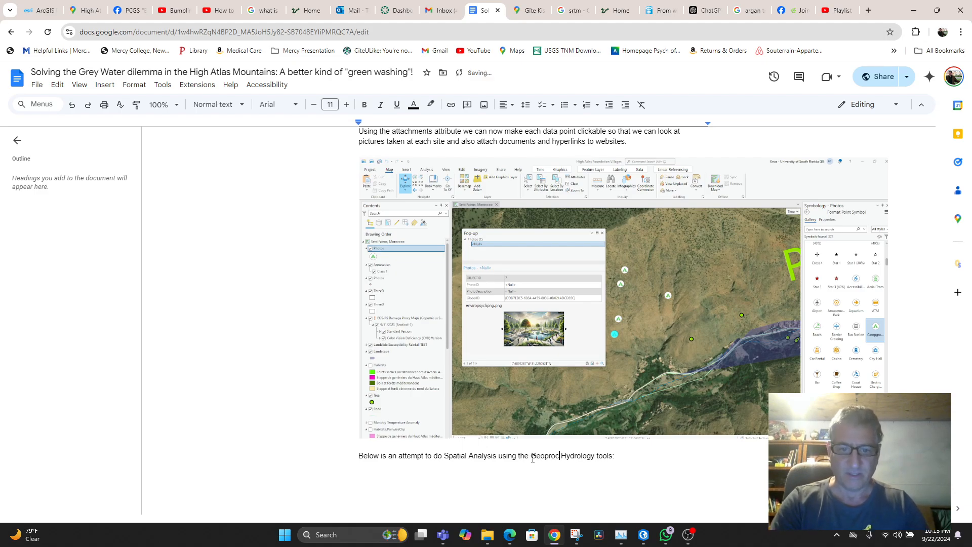
pyautogui.write('ing')
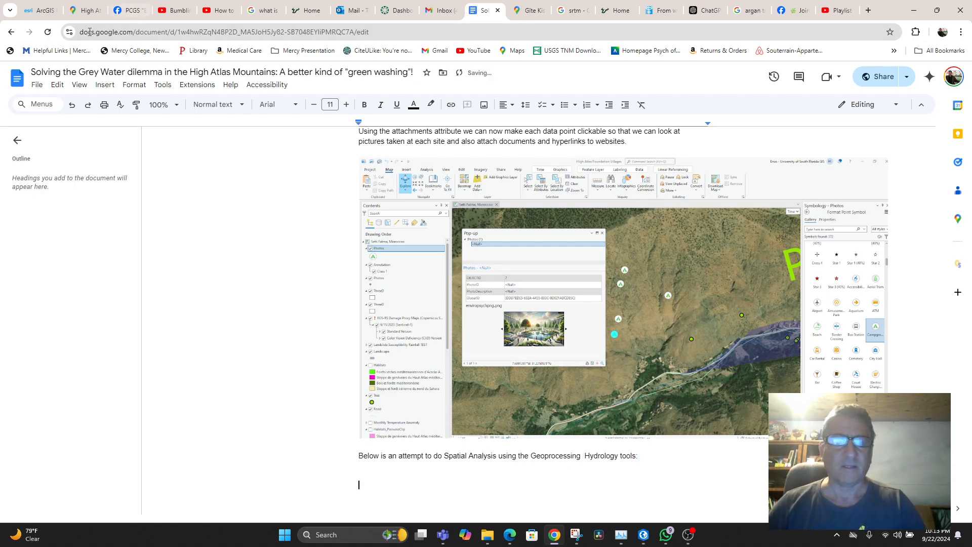
# Start inserting an image from the computer, open the GISPHOTOS folder, and list its files with details sorted by newest date first.
pyautogui.click(111, 89)
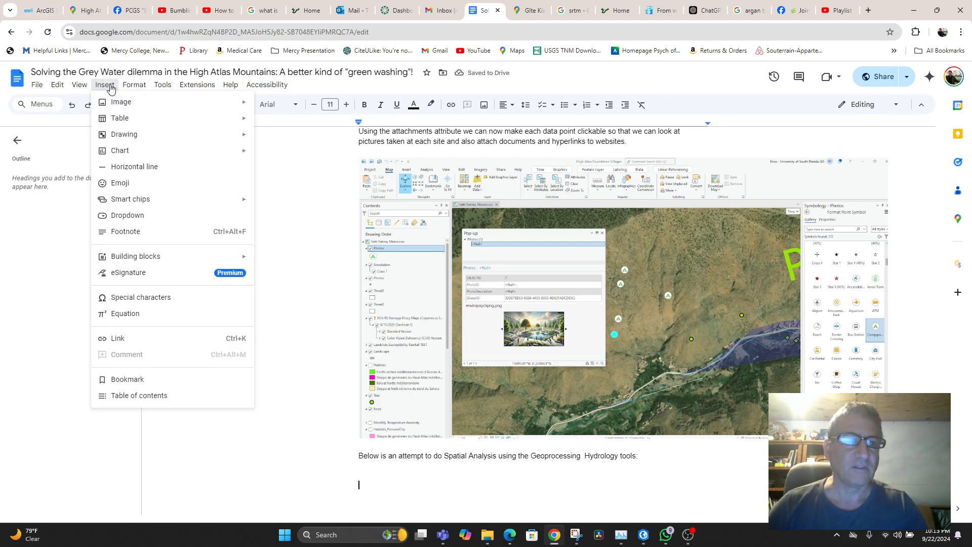
pyautogui.moveTo(226, 102)
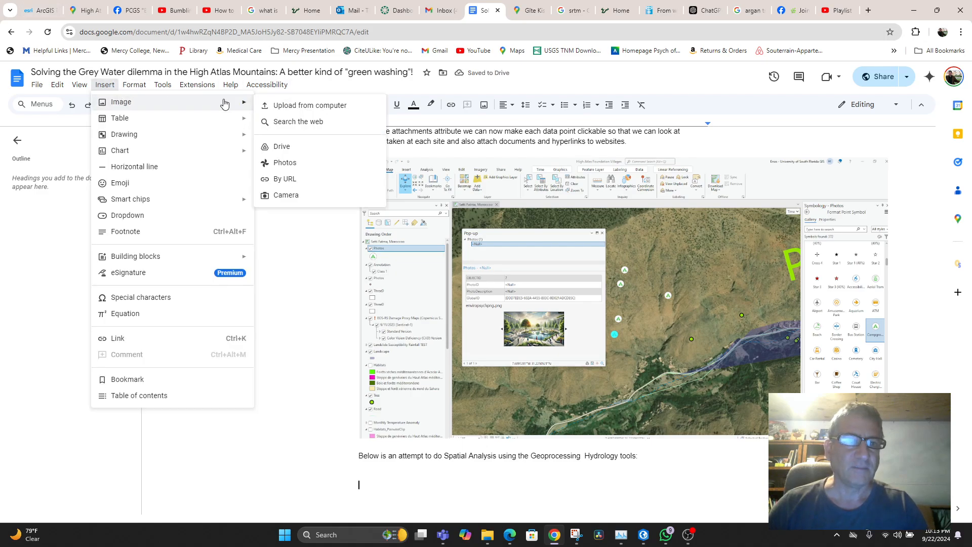
pyautogui.click(289, 106)
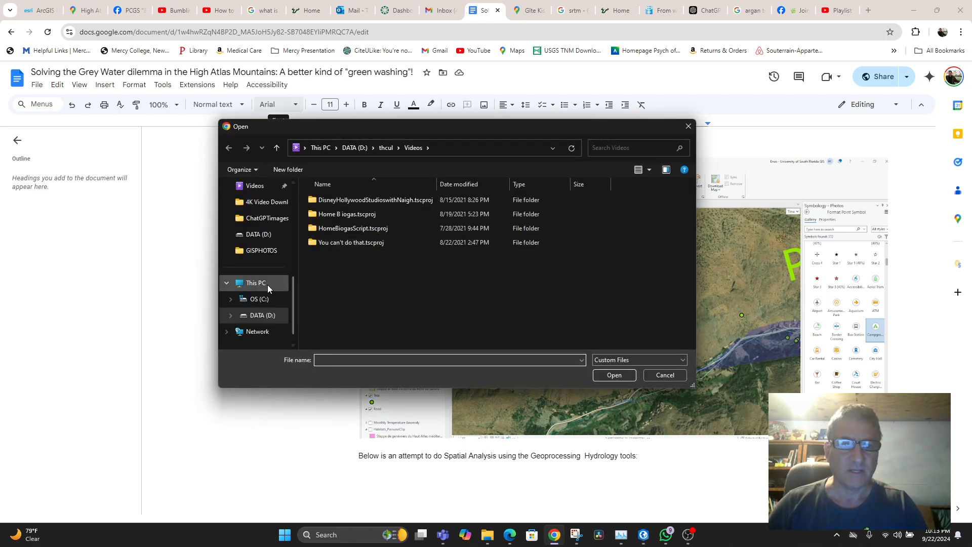
pyautogui.click(262, 251)
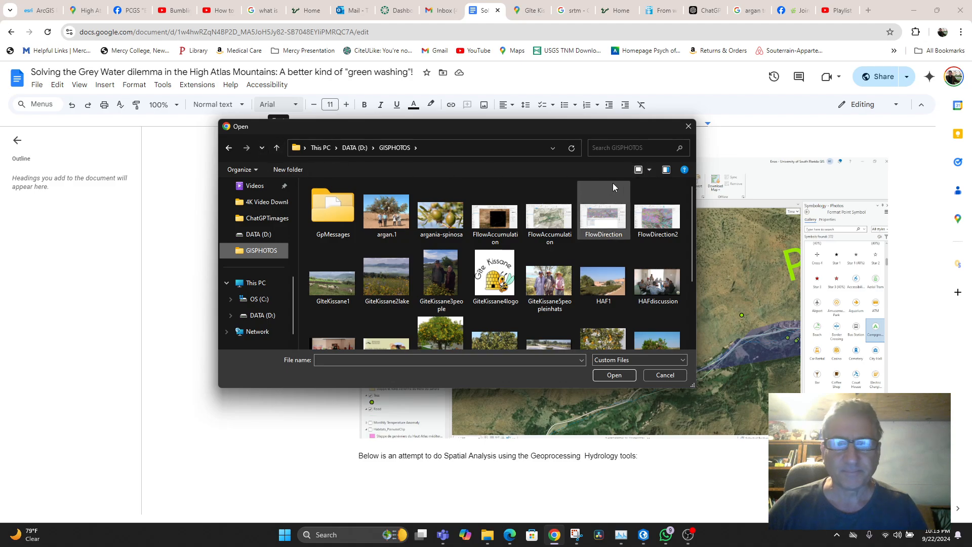
pyautogui.click(650, 170)
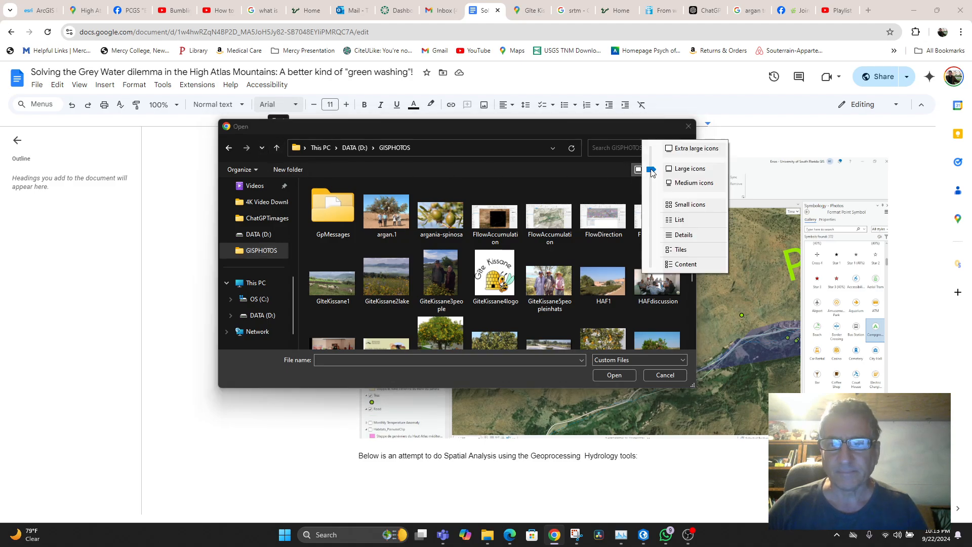
pyautogui.click(670, 236)
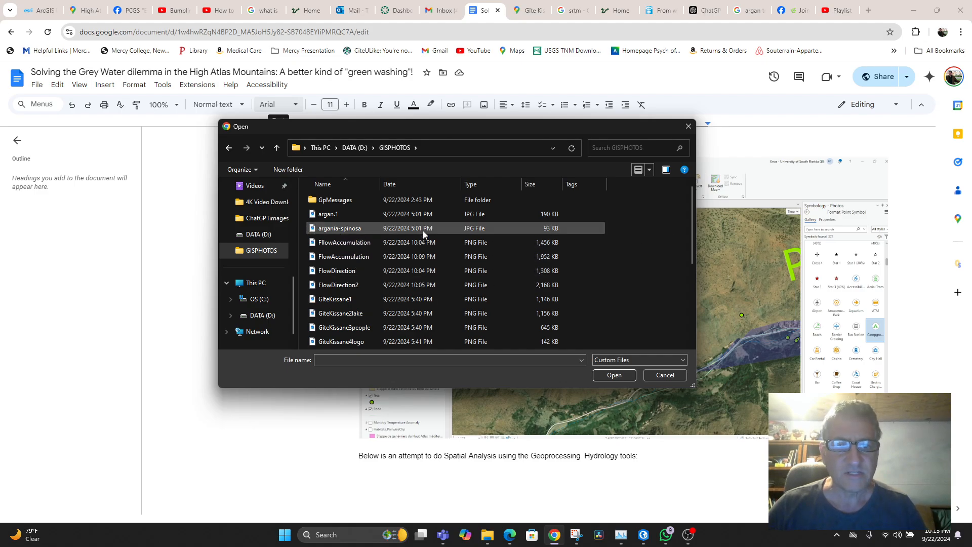
pyautogui.click(414, 185)
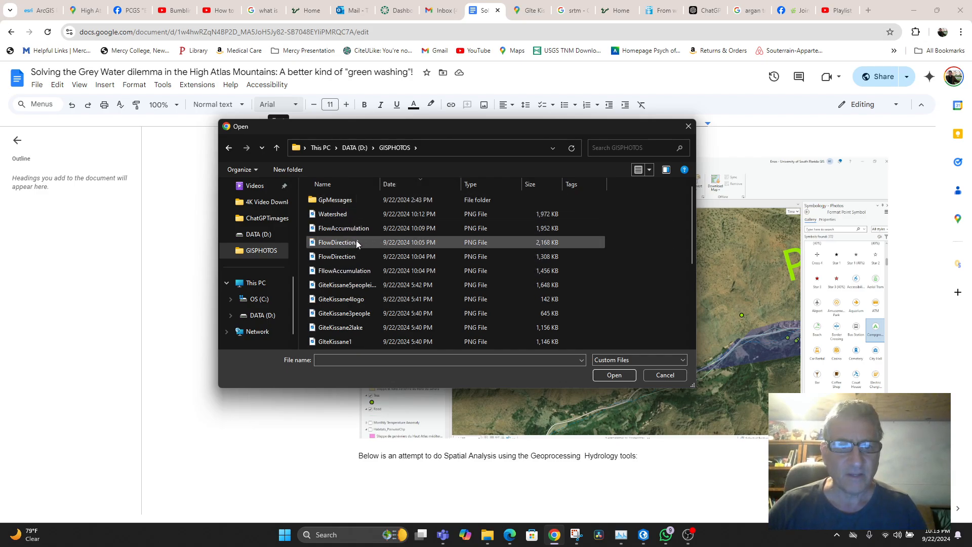
# Insert the Watershed, FlowAccumulation, FlowDirection2, FlowDirection and FllowAccumulation images together below the Hydrology tools line.
pyautogui.click(360, 270)
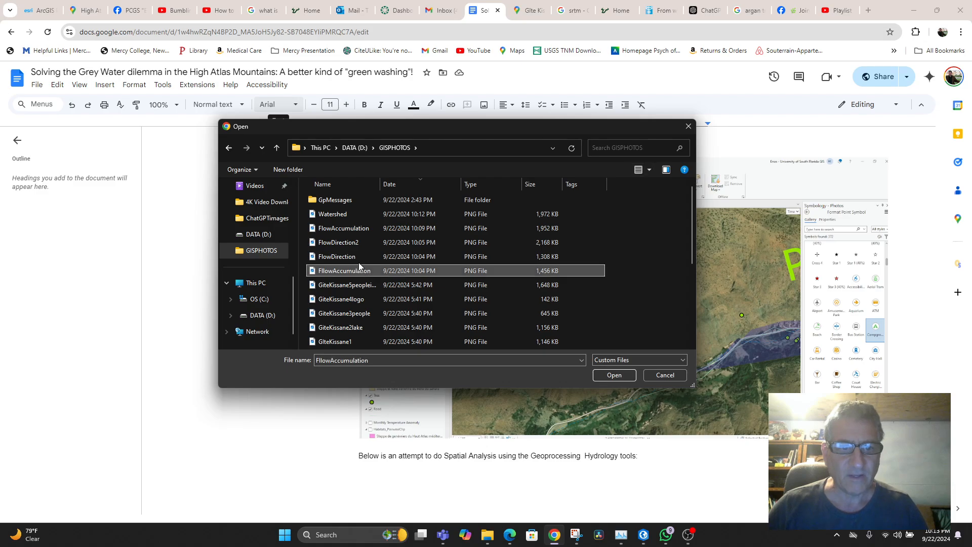
pyautogui.keyDown('shift'); pyautogui.click(339, 217); pyautogui.keyUp('shift')
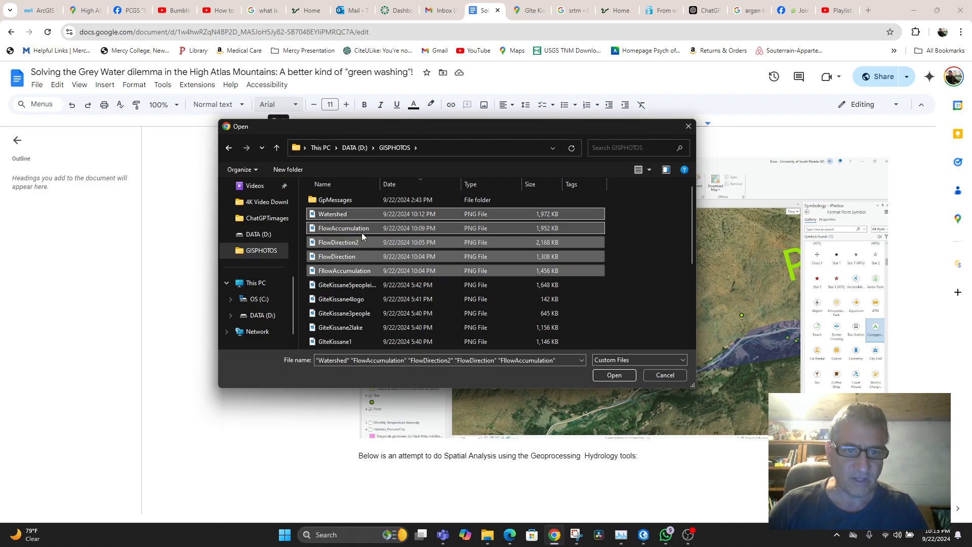
pyautogui.click(614, 374)
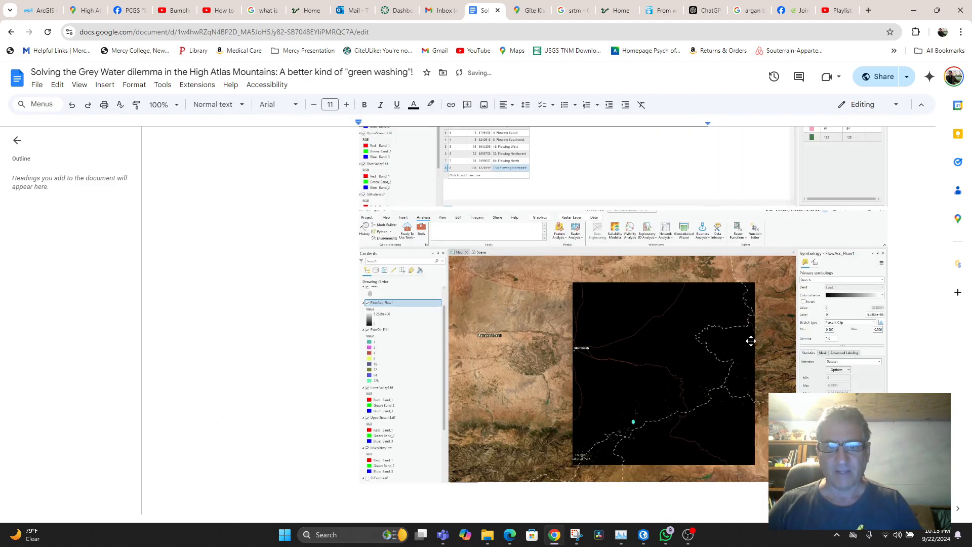
# Review the inserted hydrology screenshots in the document, from the Hydrology tools line through to the last image.
pyautogui.scroll(20, 741, 355)
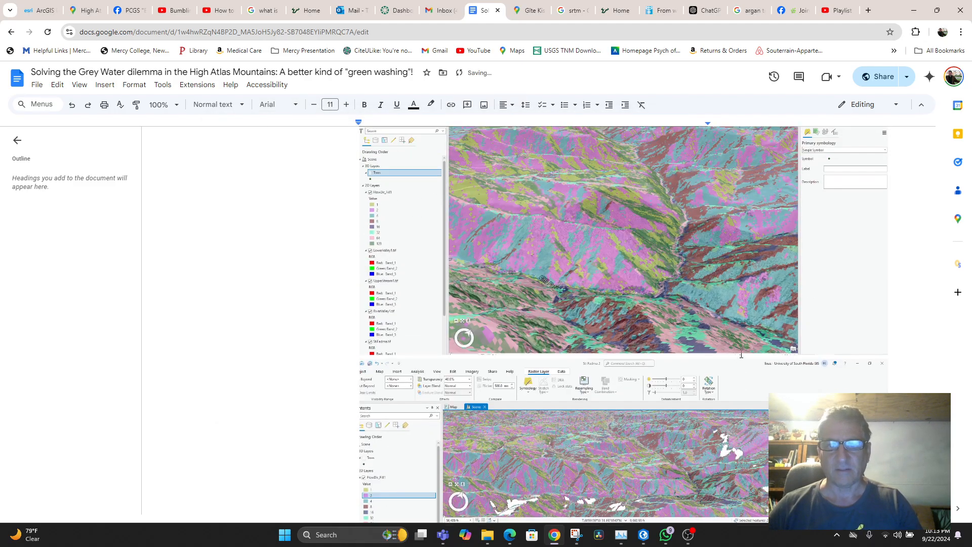
pyautogui.scroll(5, 736, 352)
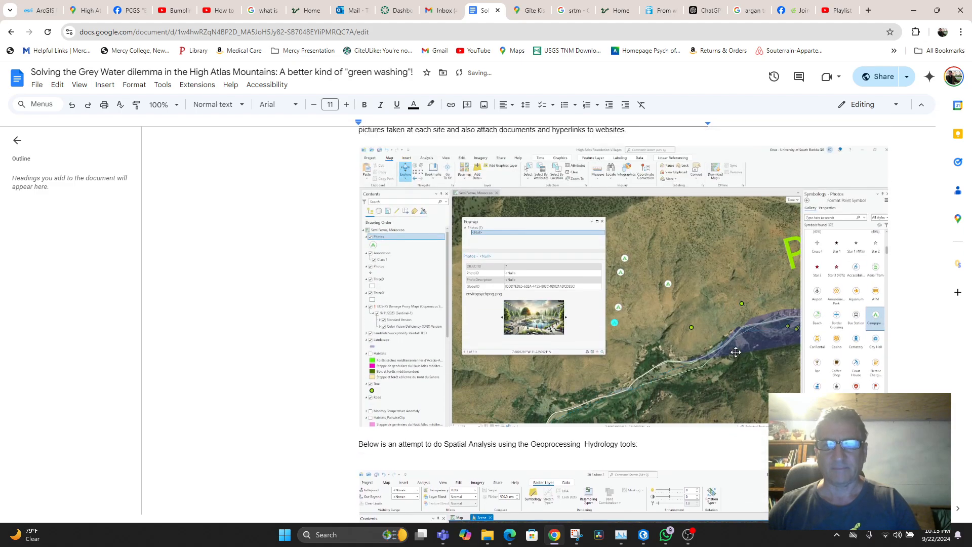
pyautogui.scroll(-8, 736, 352)
pyautogui.scroll(-10, 735, 352)
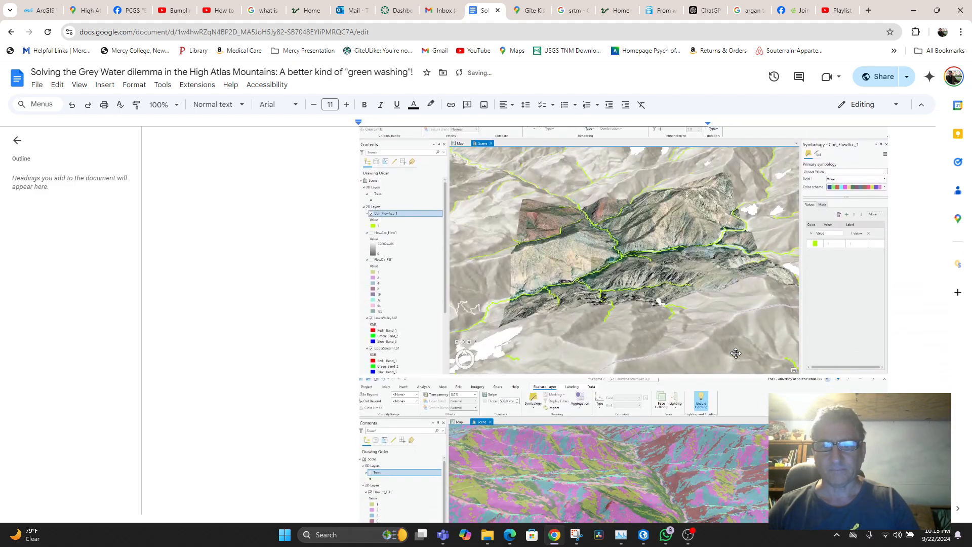
pyautogui.scroll(-10, 736, 355)
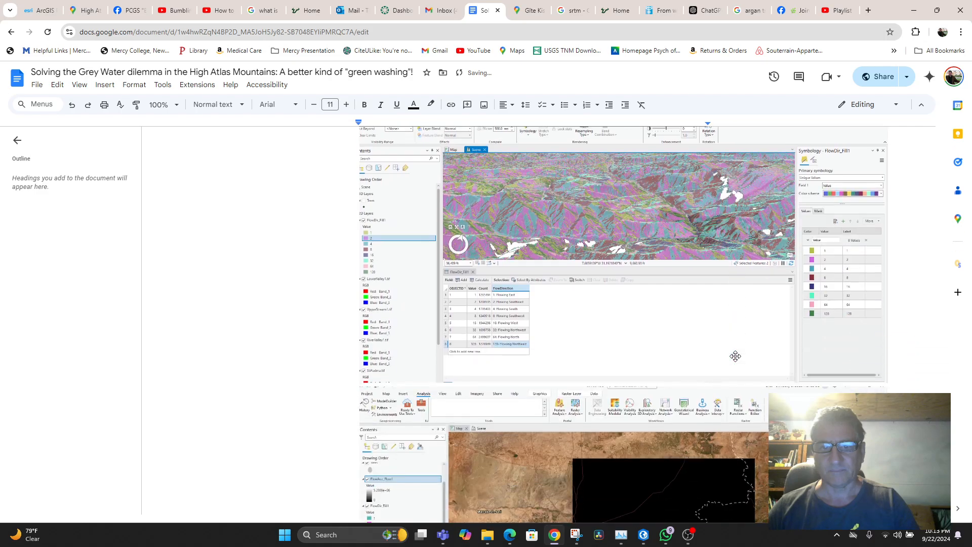
pyautogui.scroll(-1, 736, 359)
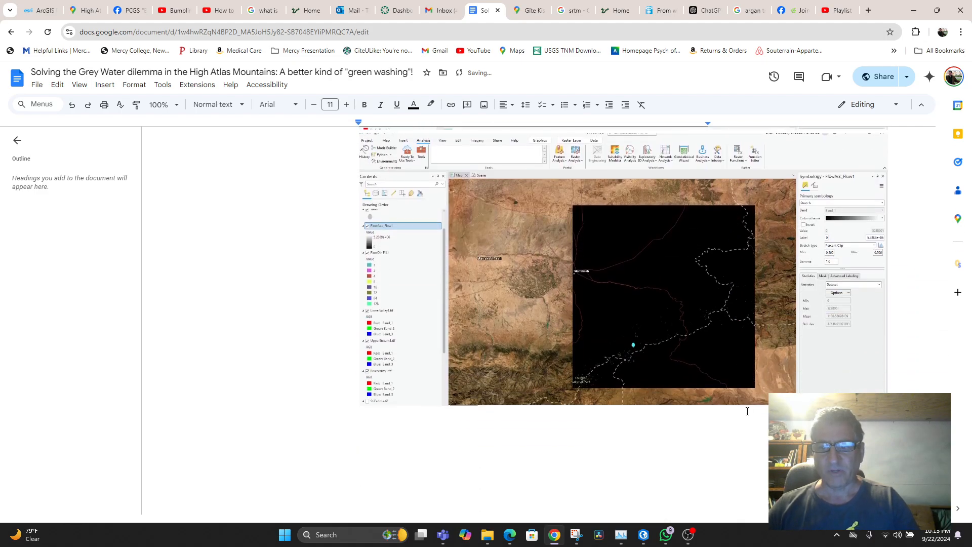
pyautogui.scroll(10, 747, 411)
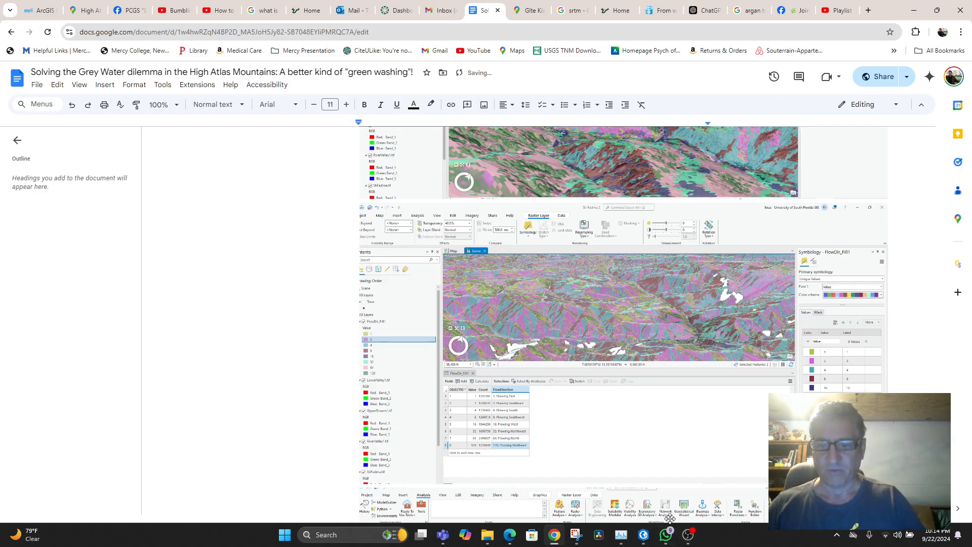
pyautogui.click(688, 535)
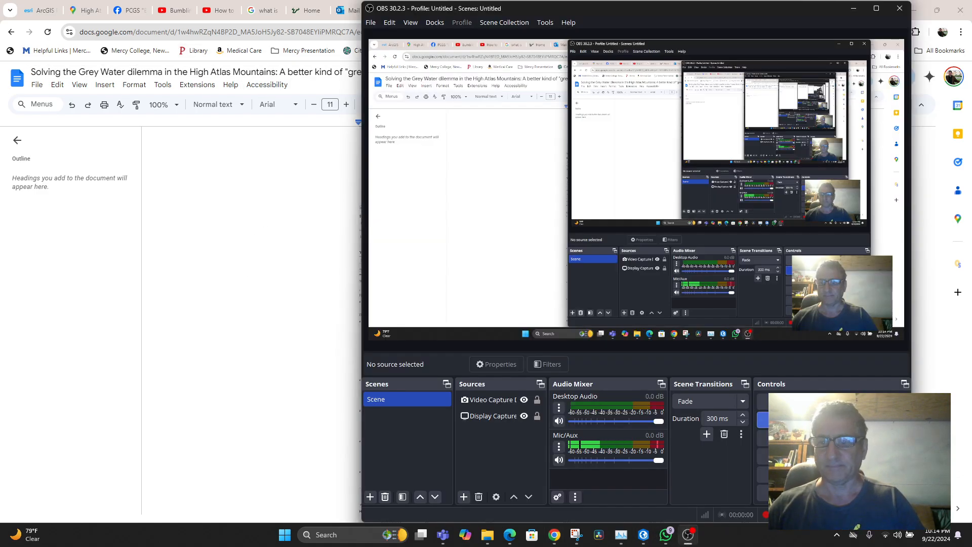